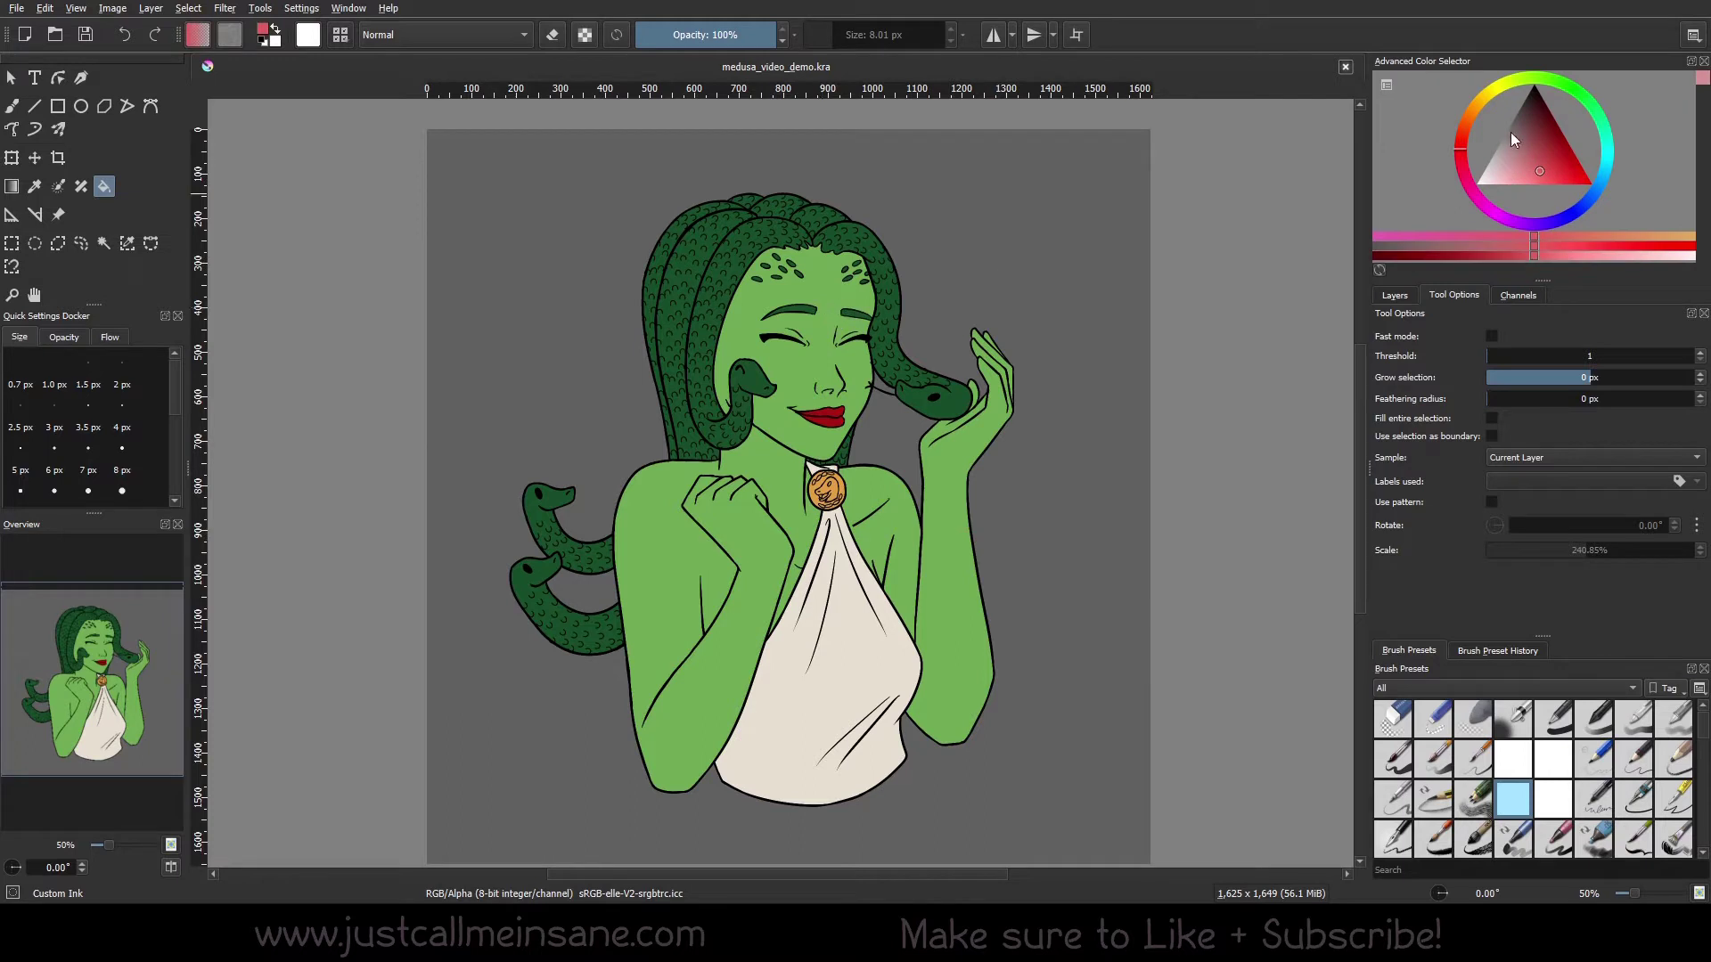
Choose a turquoise foreground colour, test-fill the character's green skin areas with it, and undo the fills
left_click_drag(1553, 82, 1606, 143)
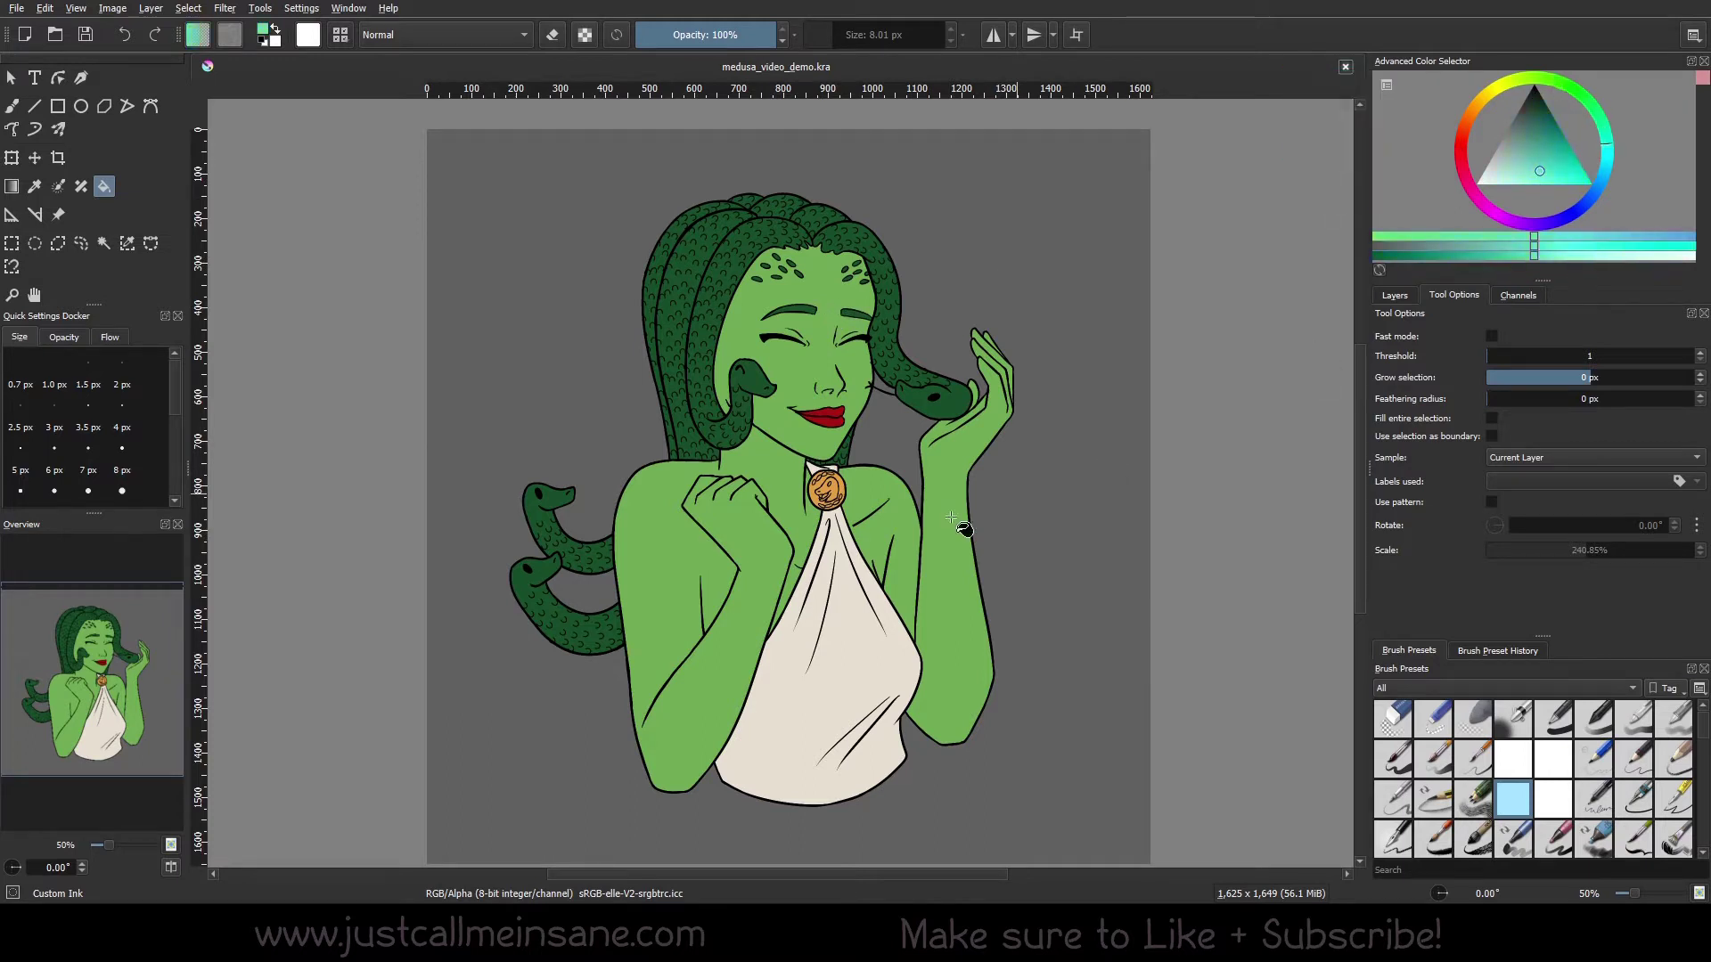
left_click(903, 540)
left_click(697, 538)
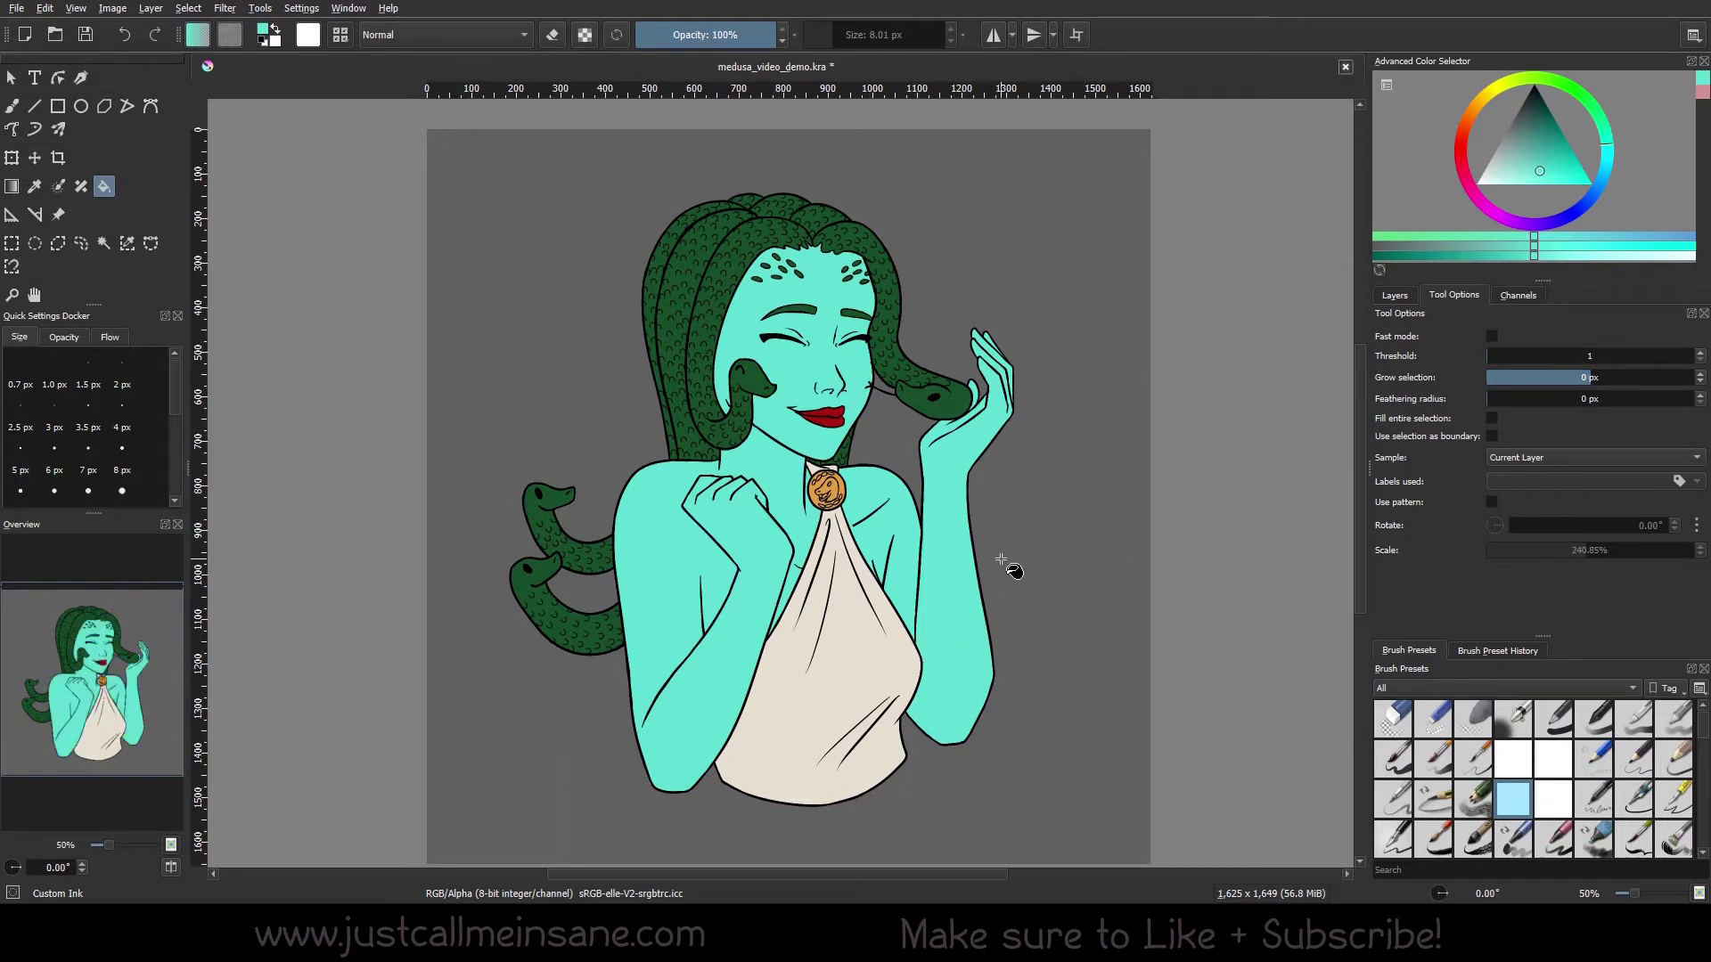
key("ctrl+z")
key("ctrl+z")
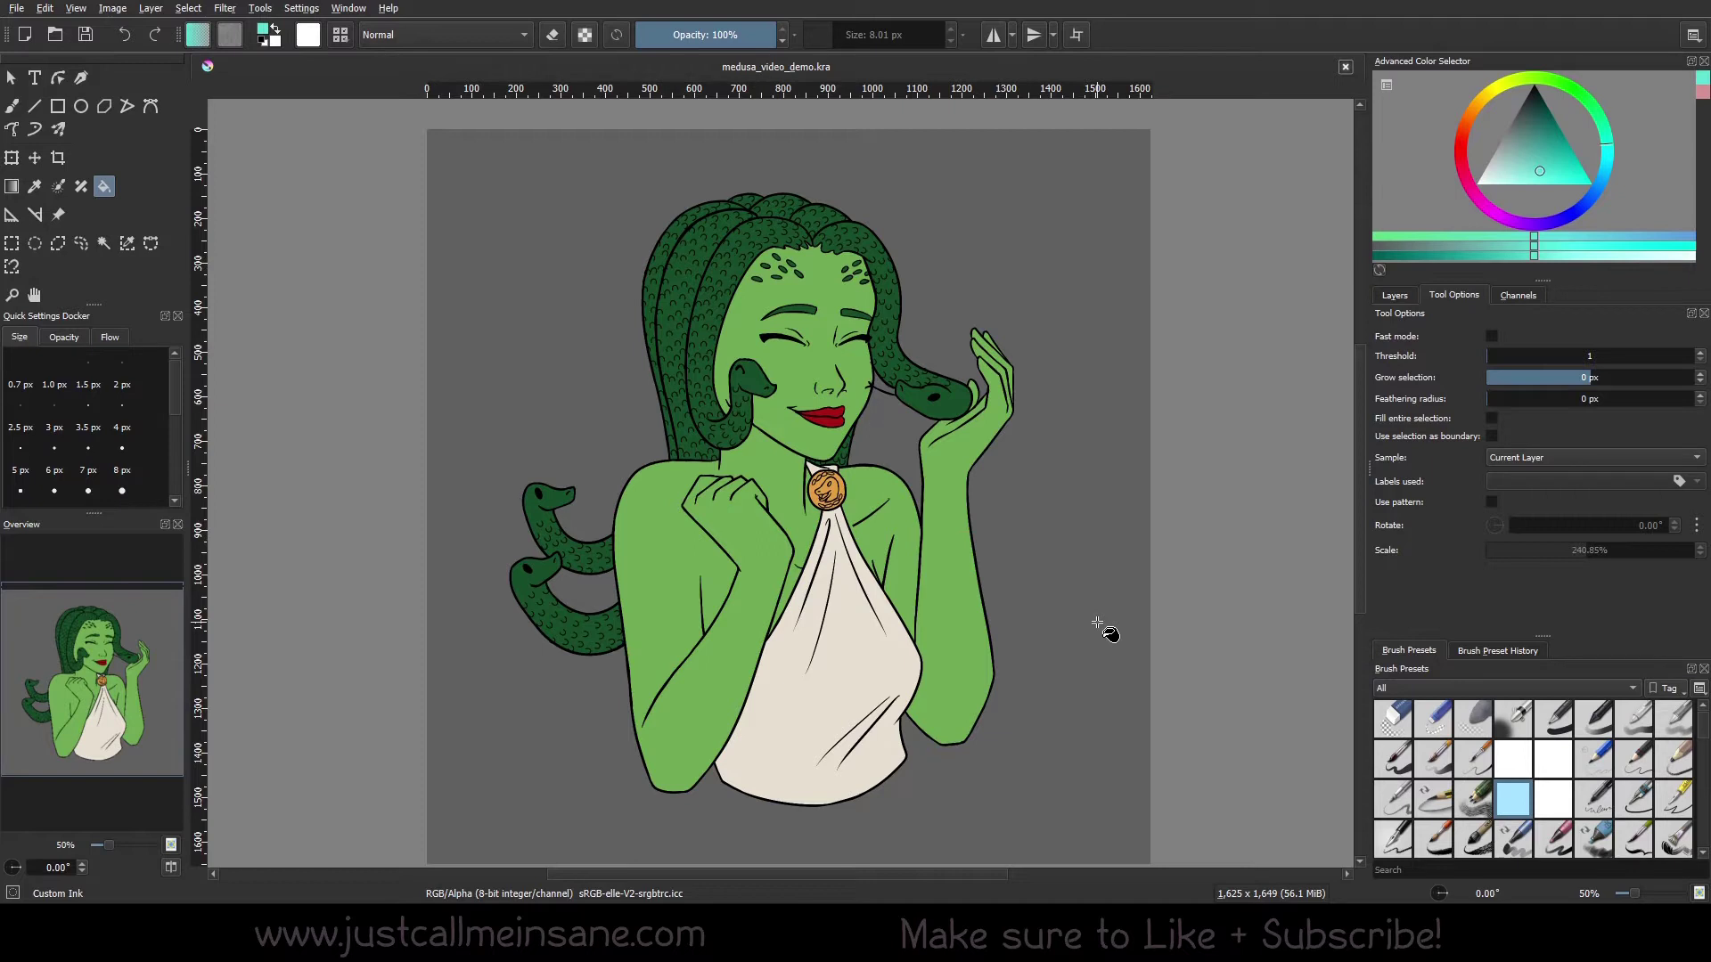
Enable Fast mode for the Fill tool, test-fill the skin areas and the dress with turquoise, and undo those fills
left_click(1491, 336)
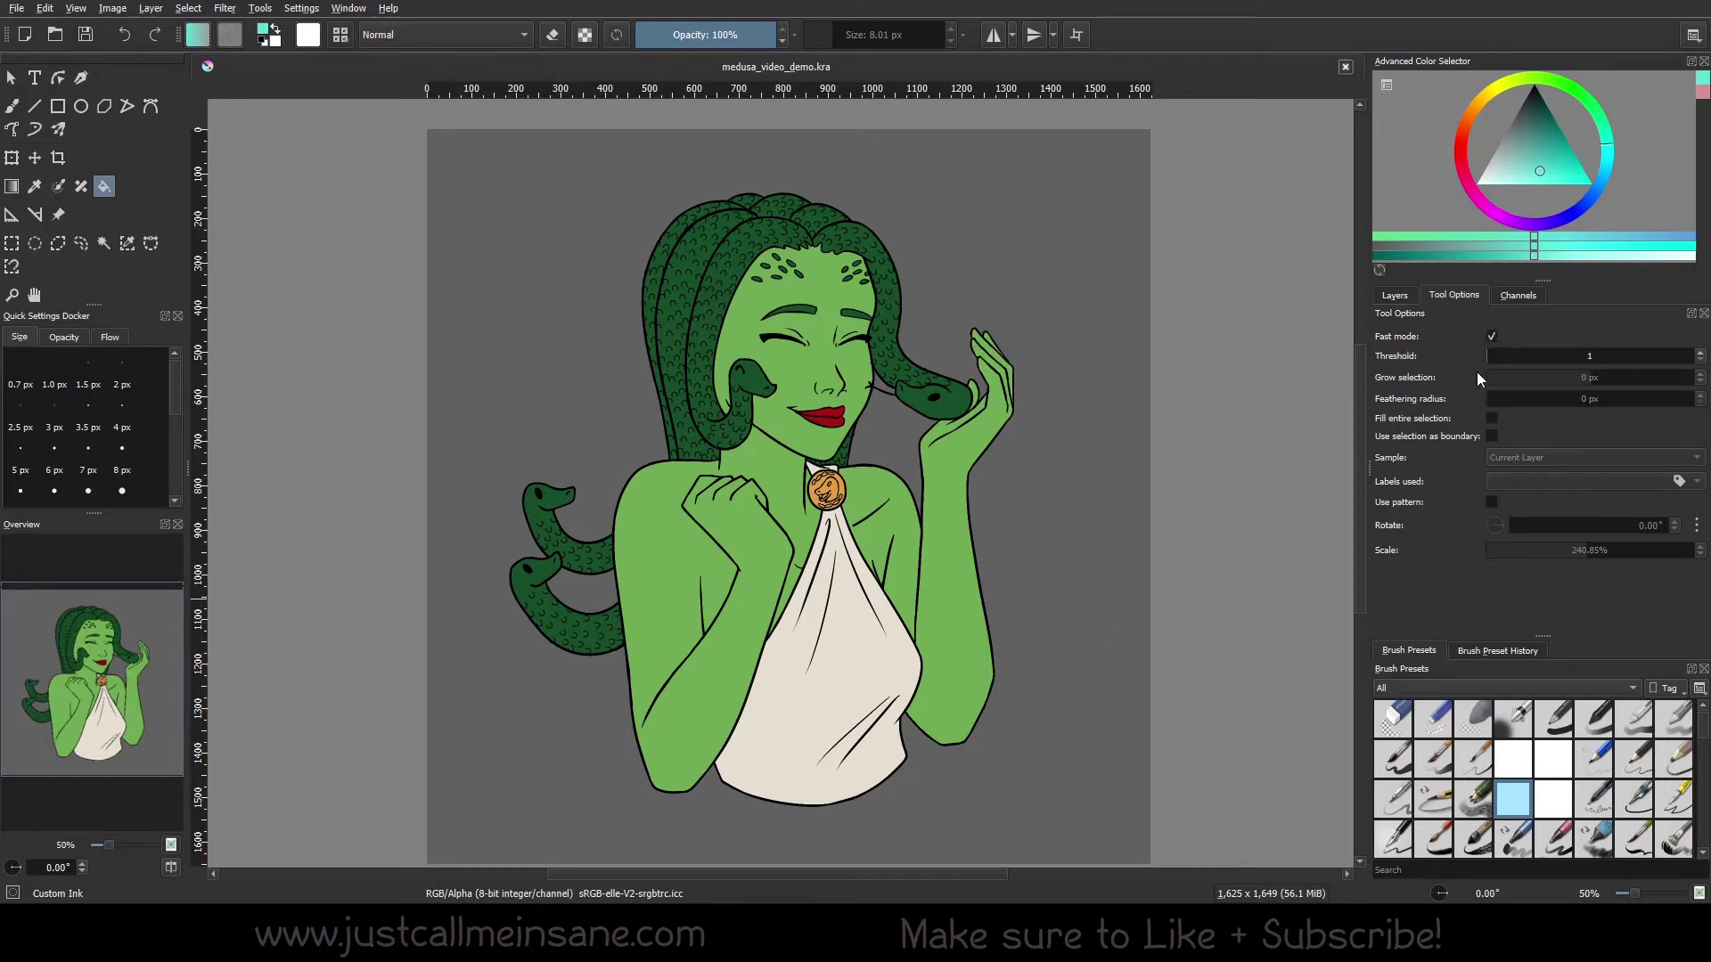
left_click(733, 586)
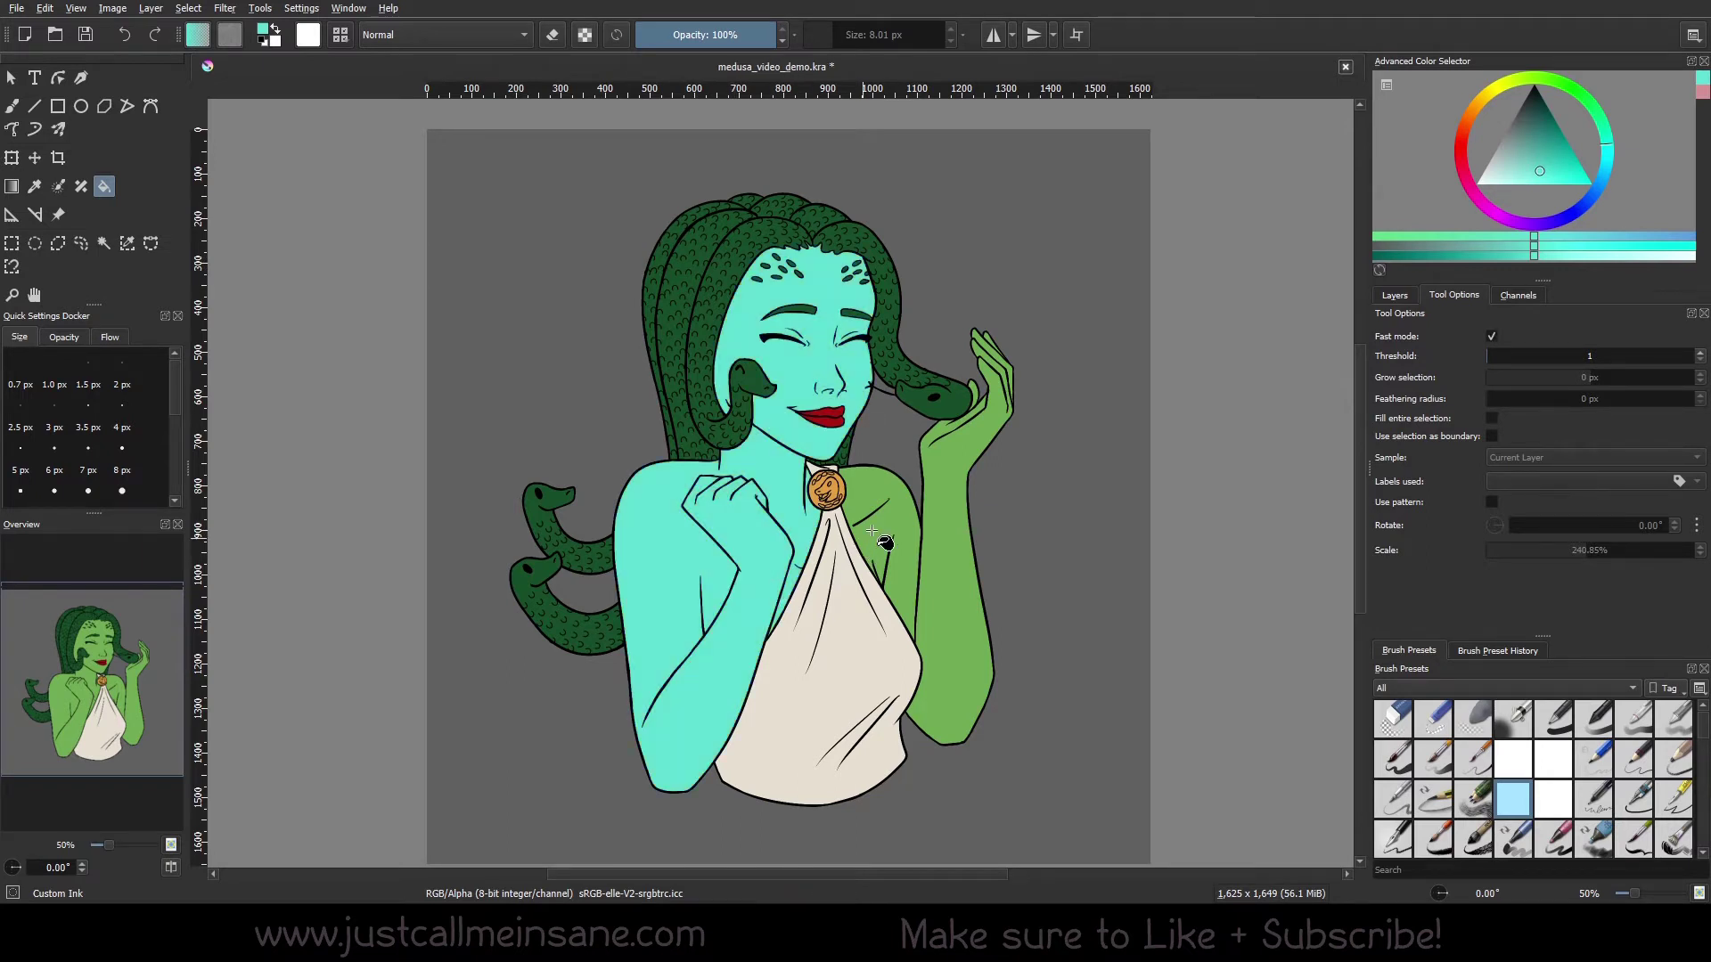
left_click(905, 561)
left_click(851, 668)
key("ctrl+z")
key("ctrl+z")
key("ctrl+z")
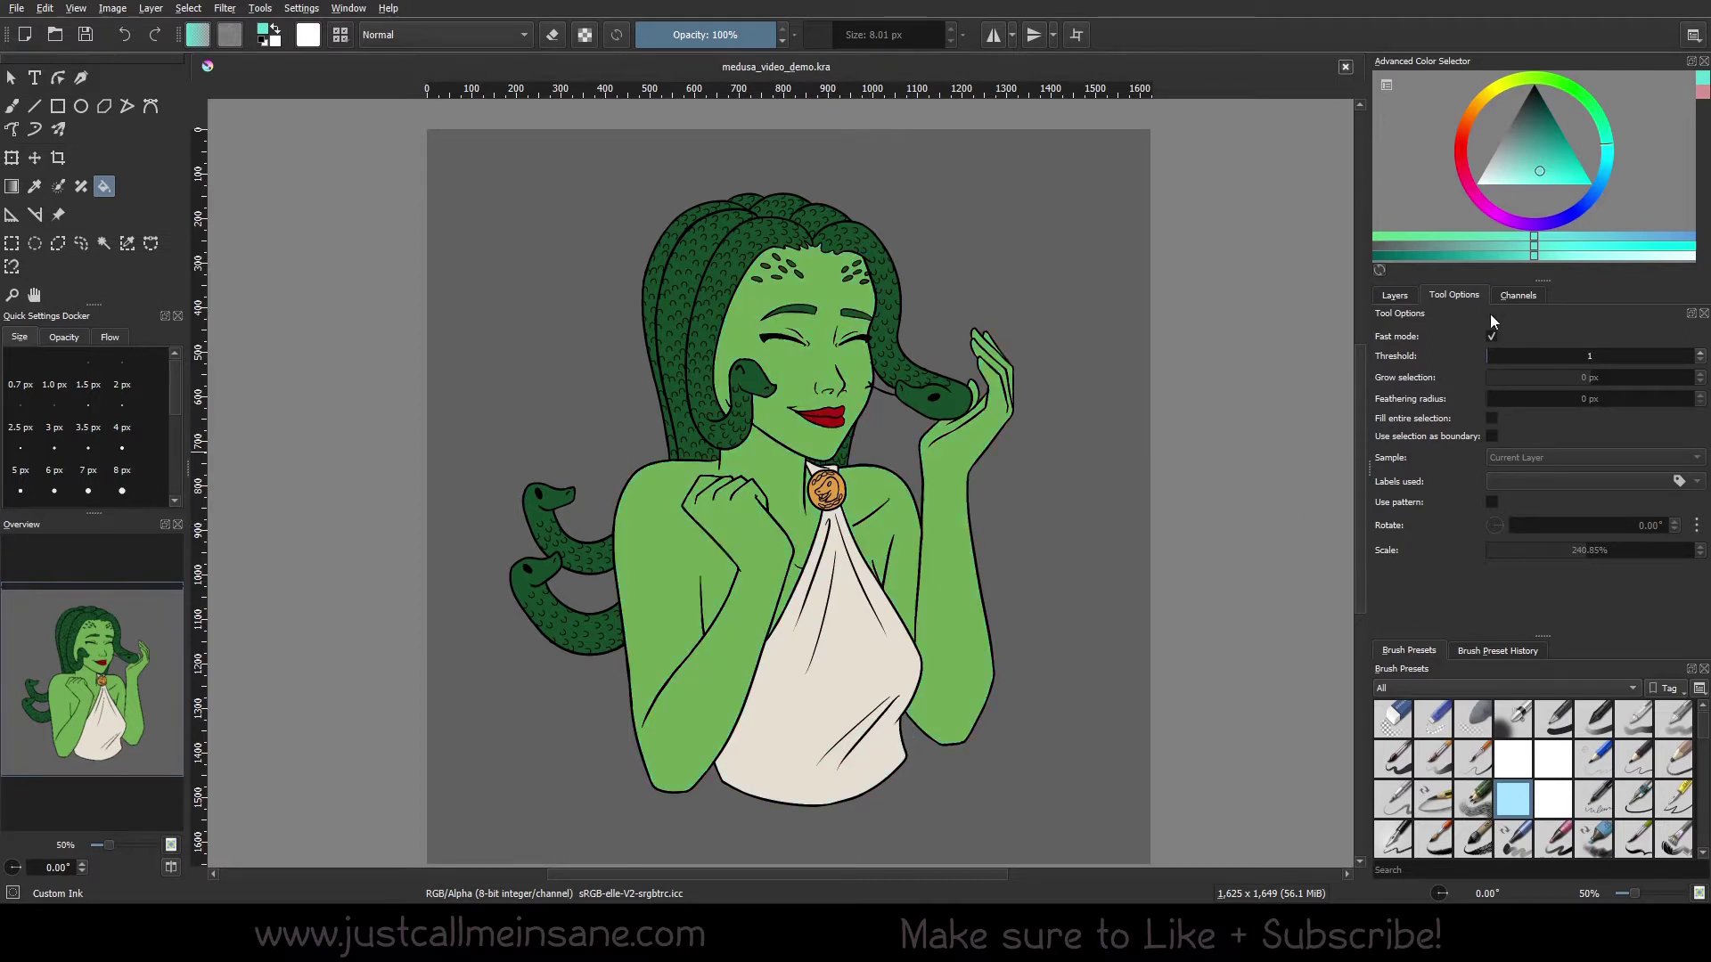
Disable Fast mode, test-fill the dress and both skin areas with turquoise, and undo the three fills
left_click(1490, 336)
left_click(892, 700)
left_click(961, 677)
left_click(766, 666)
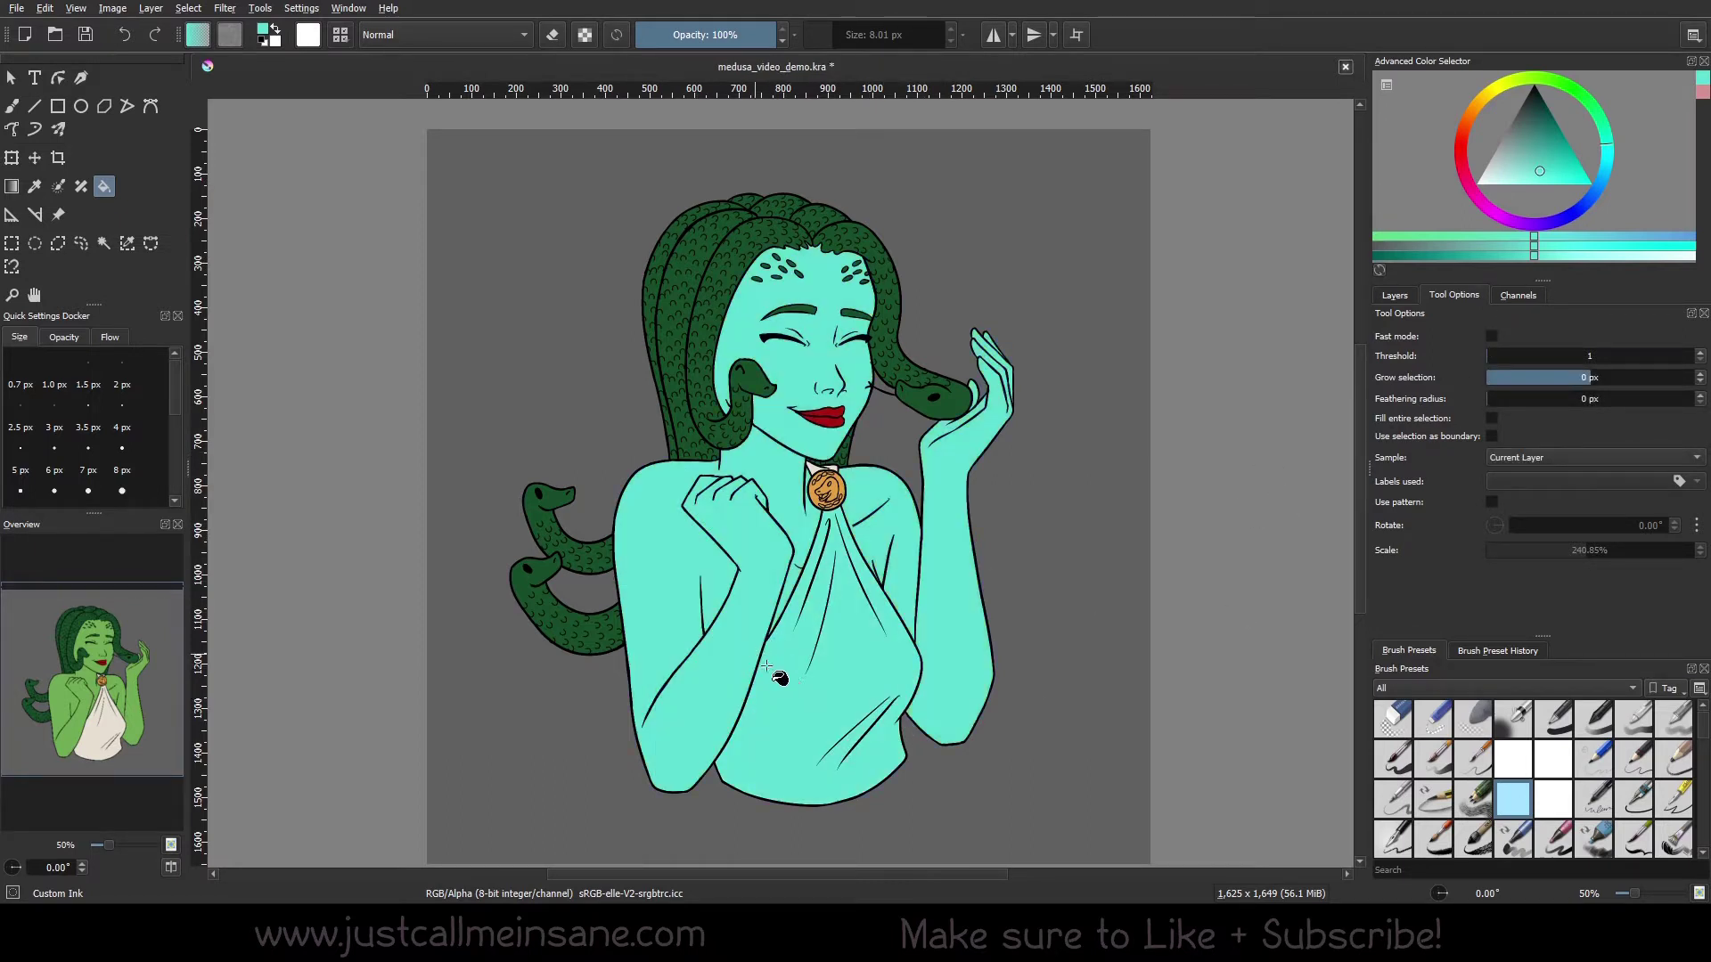
key("ctrl+z")
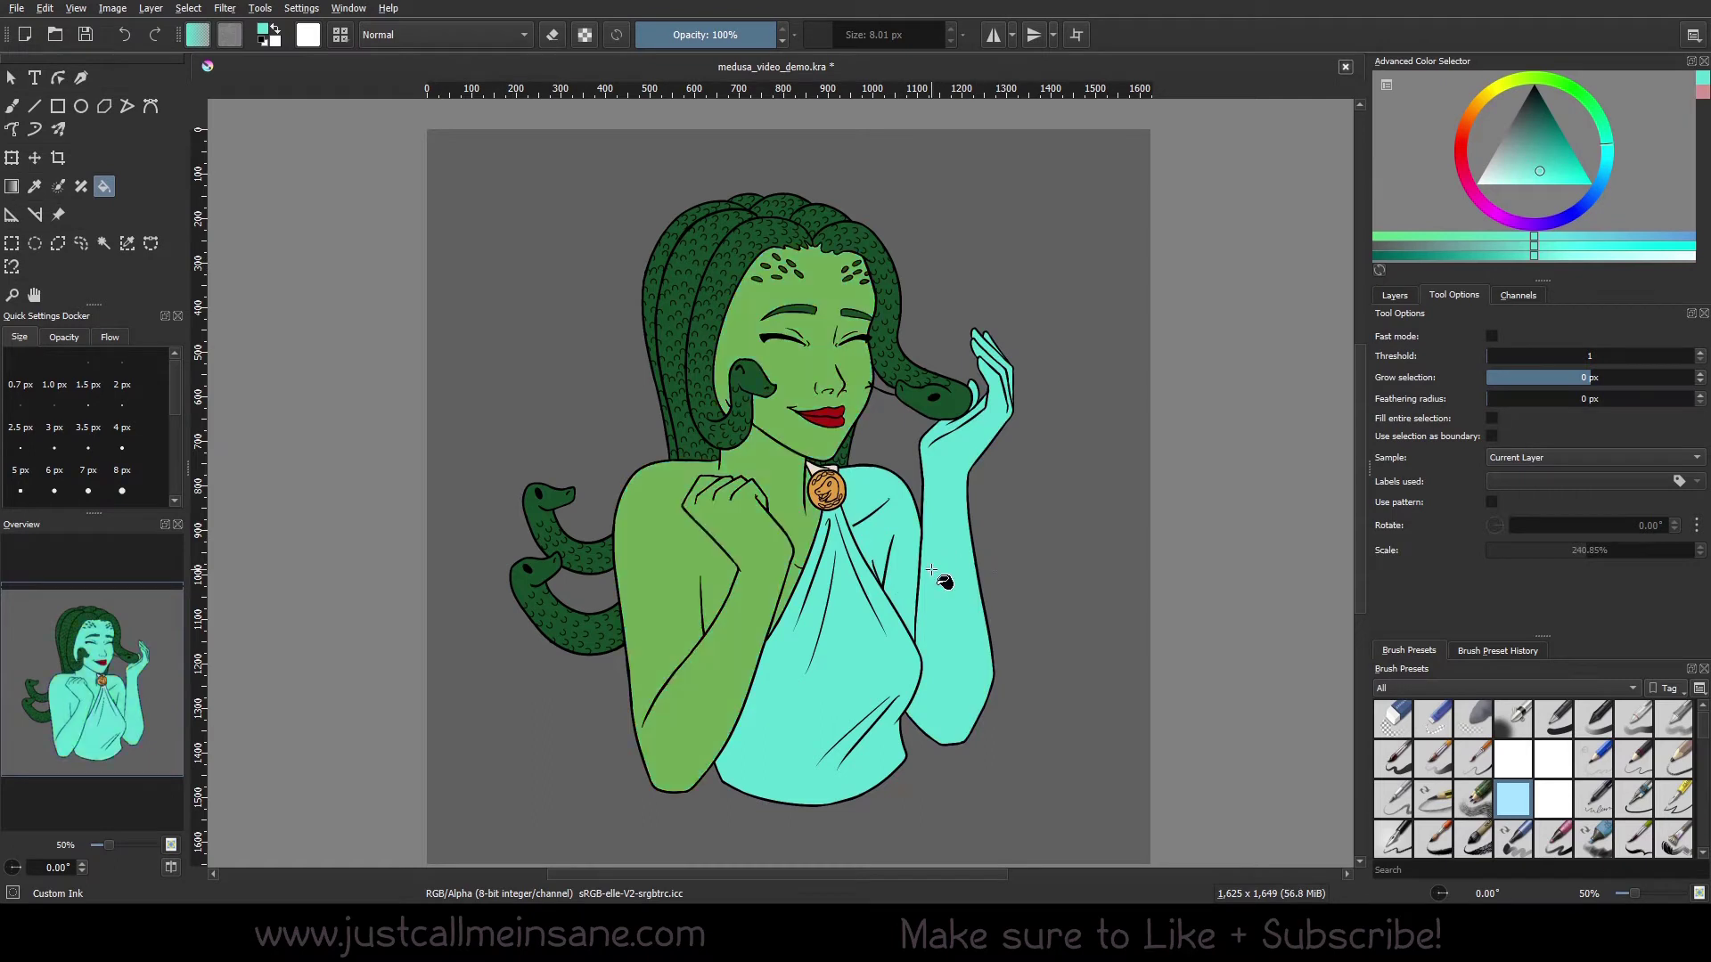
key("ctrl+z")
key("ctrl+z")
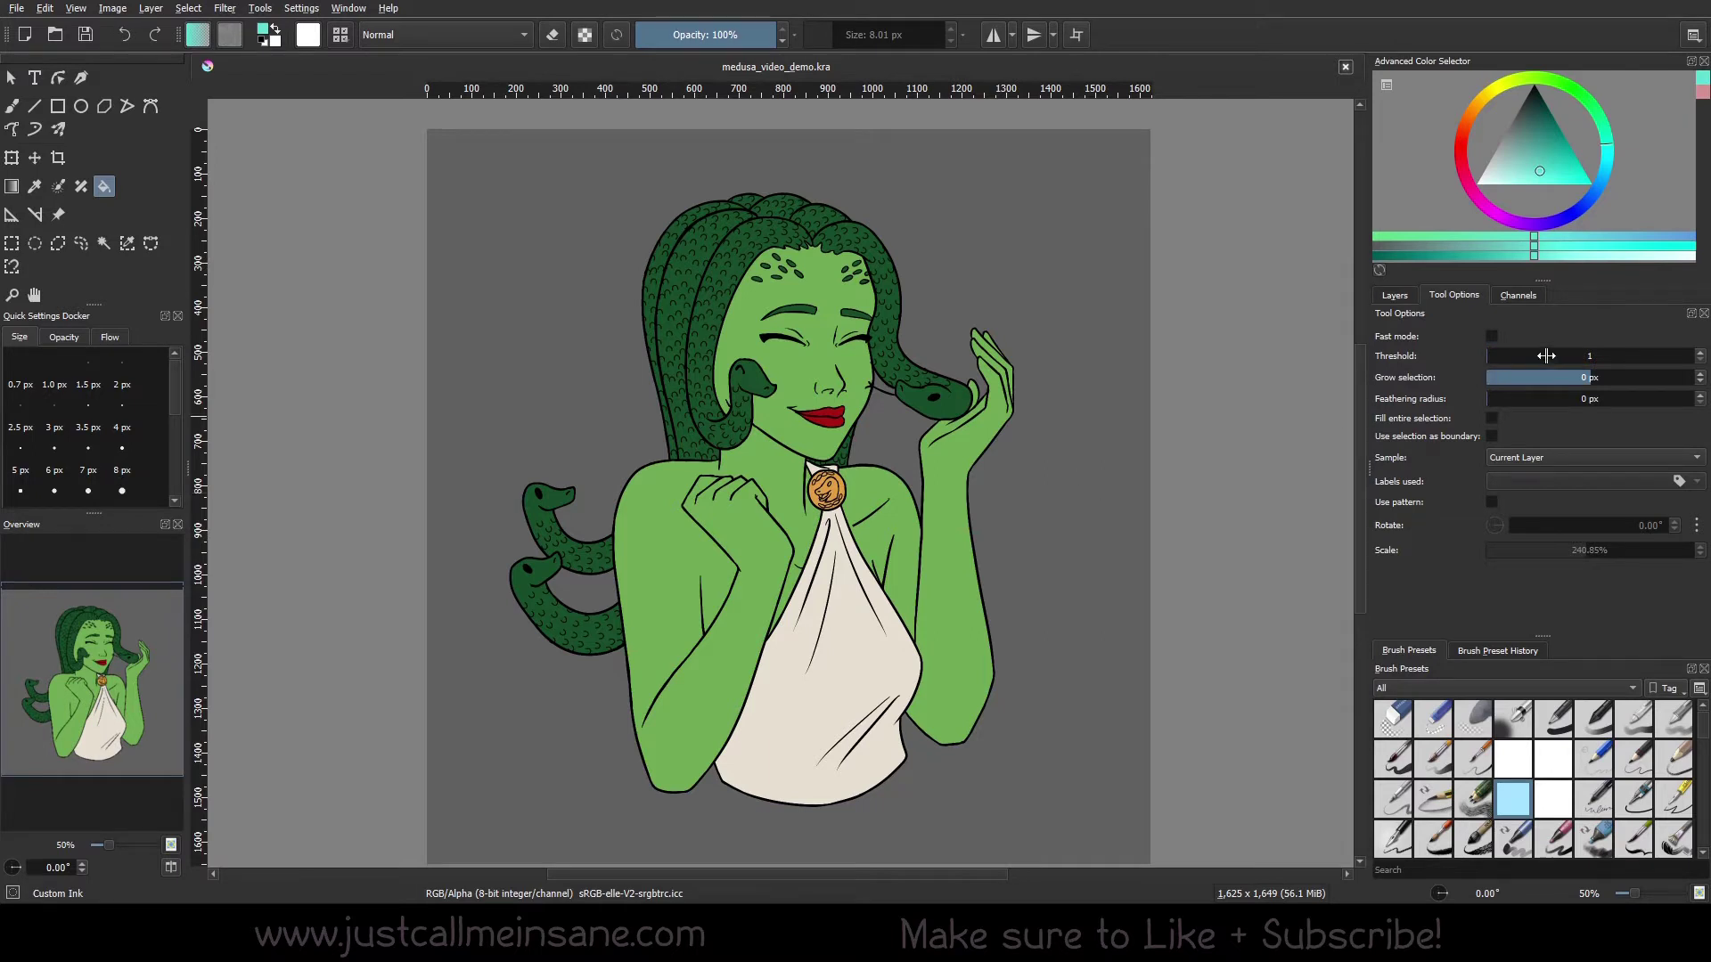
Set the fill threshold to 52, test-fill the dress with turquoise, inspect its edges, and undo the fill
left_click_drag(1499, 354, 1600, 346)
left_click(880, 674)
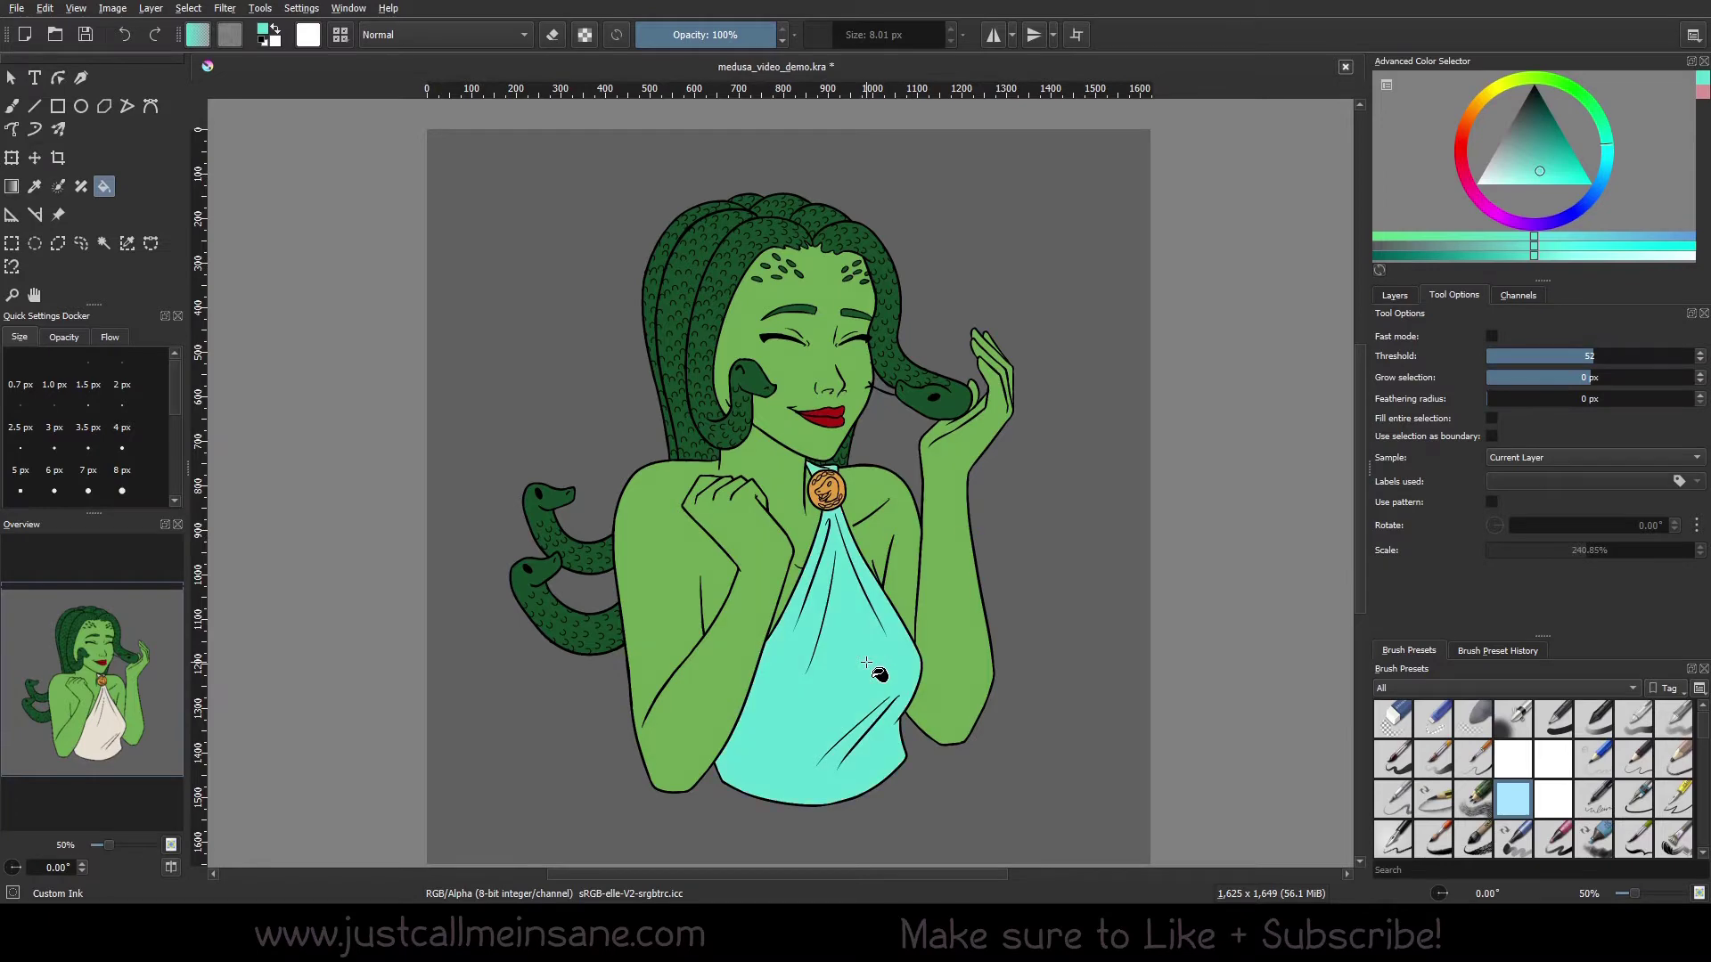
scroll(870, 613, "up", 4)
scroll(881, 614, "down", 4)
left_click(1395, 295)
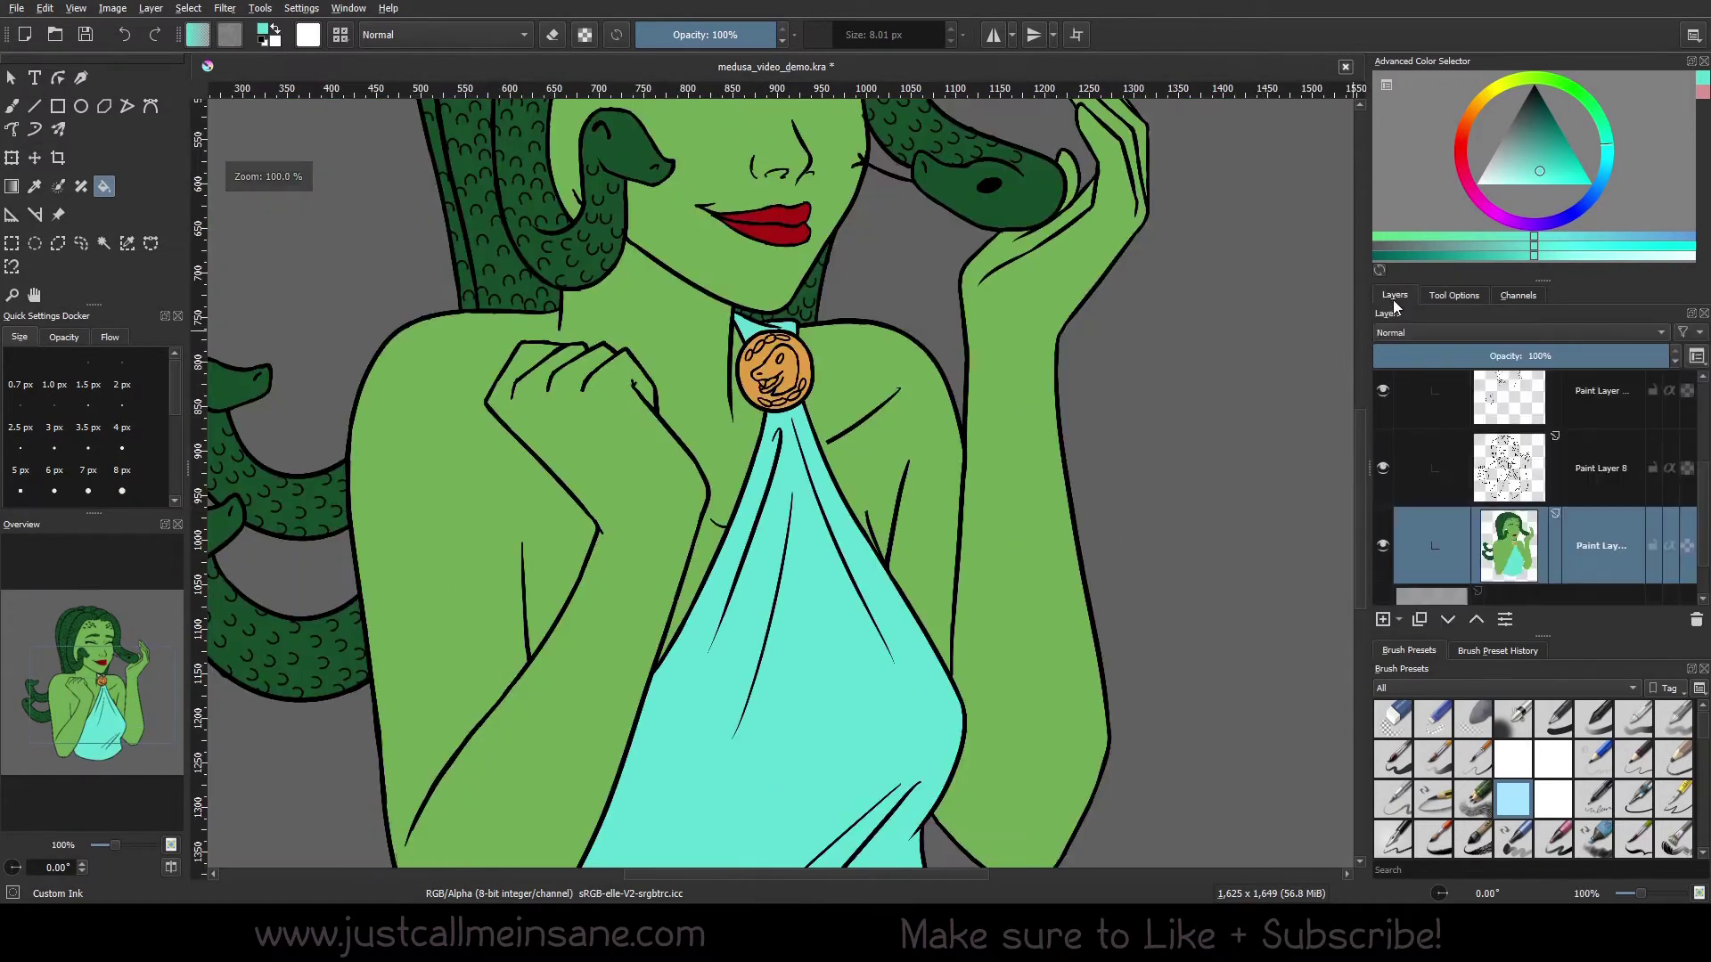
key("ctrl+z")
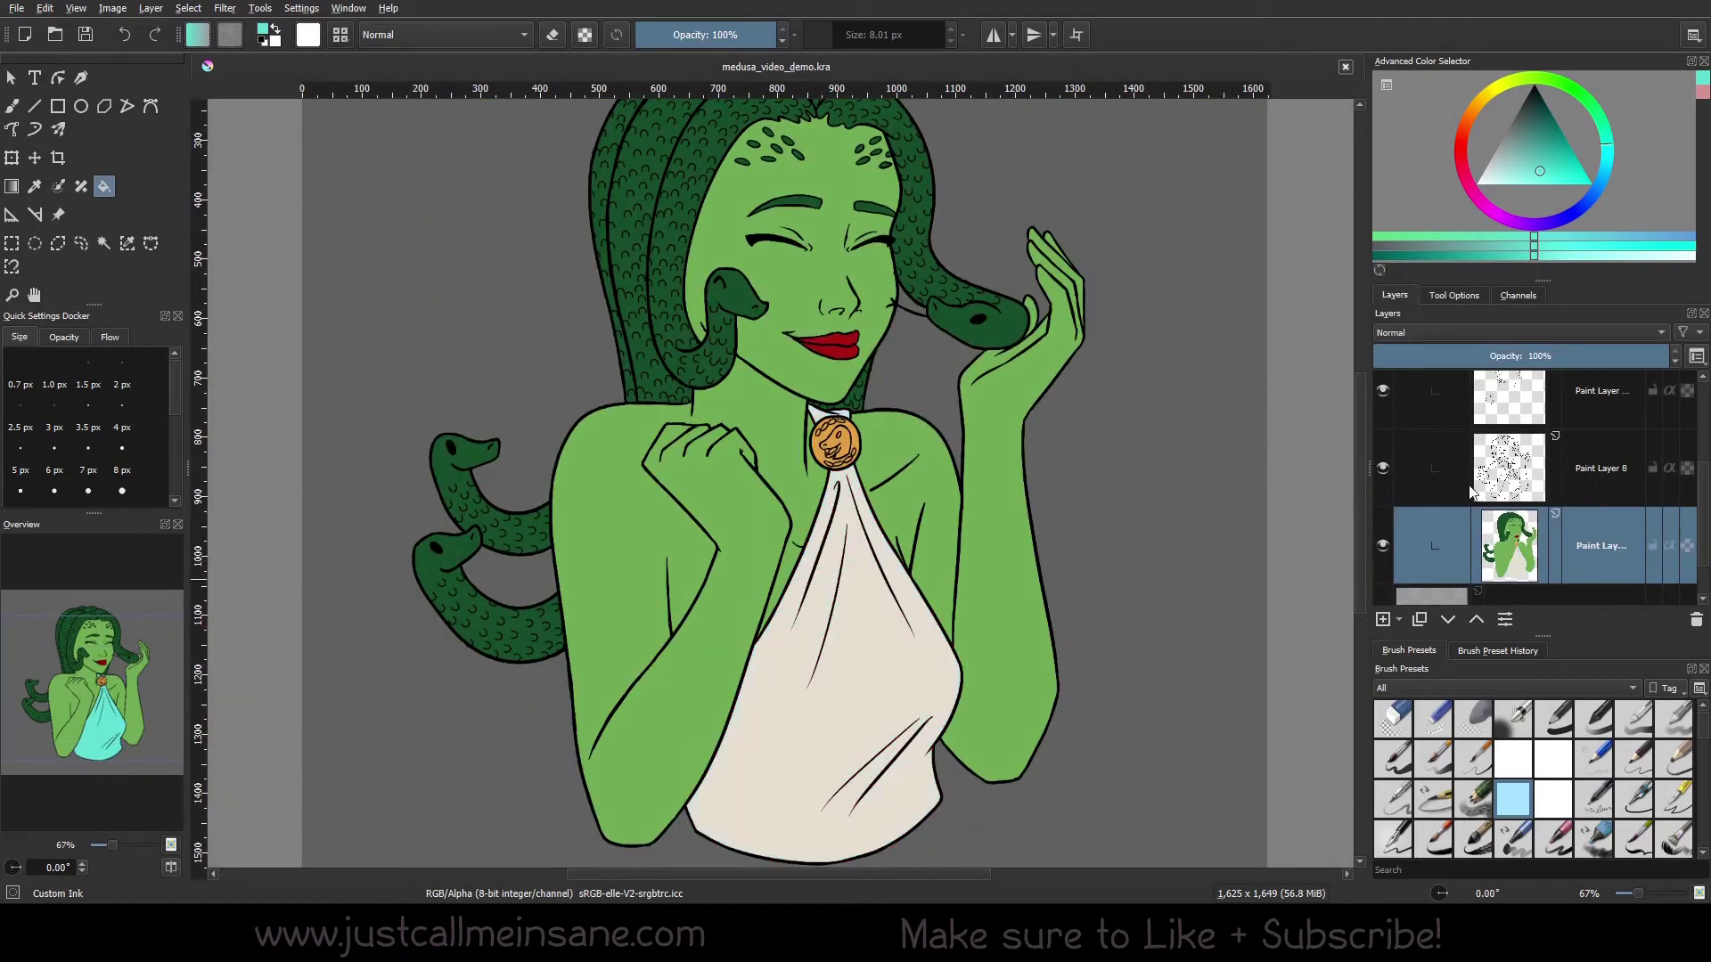
Hide the line art on Paint Layer 8, fill the dress with turquoise, and compare its edges with and without the fill
left_click(1382, 468)
left_click(833, 614)
scroll(834, 615, "up", 4)
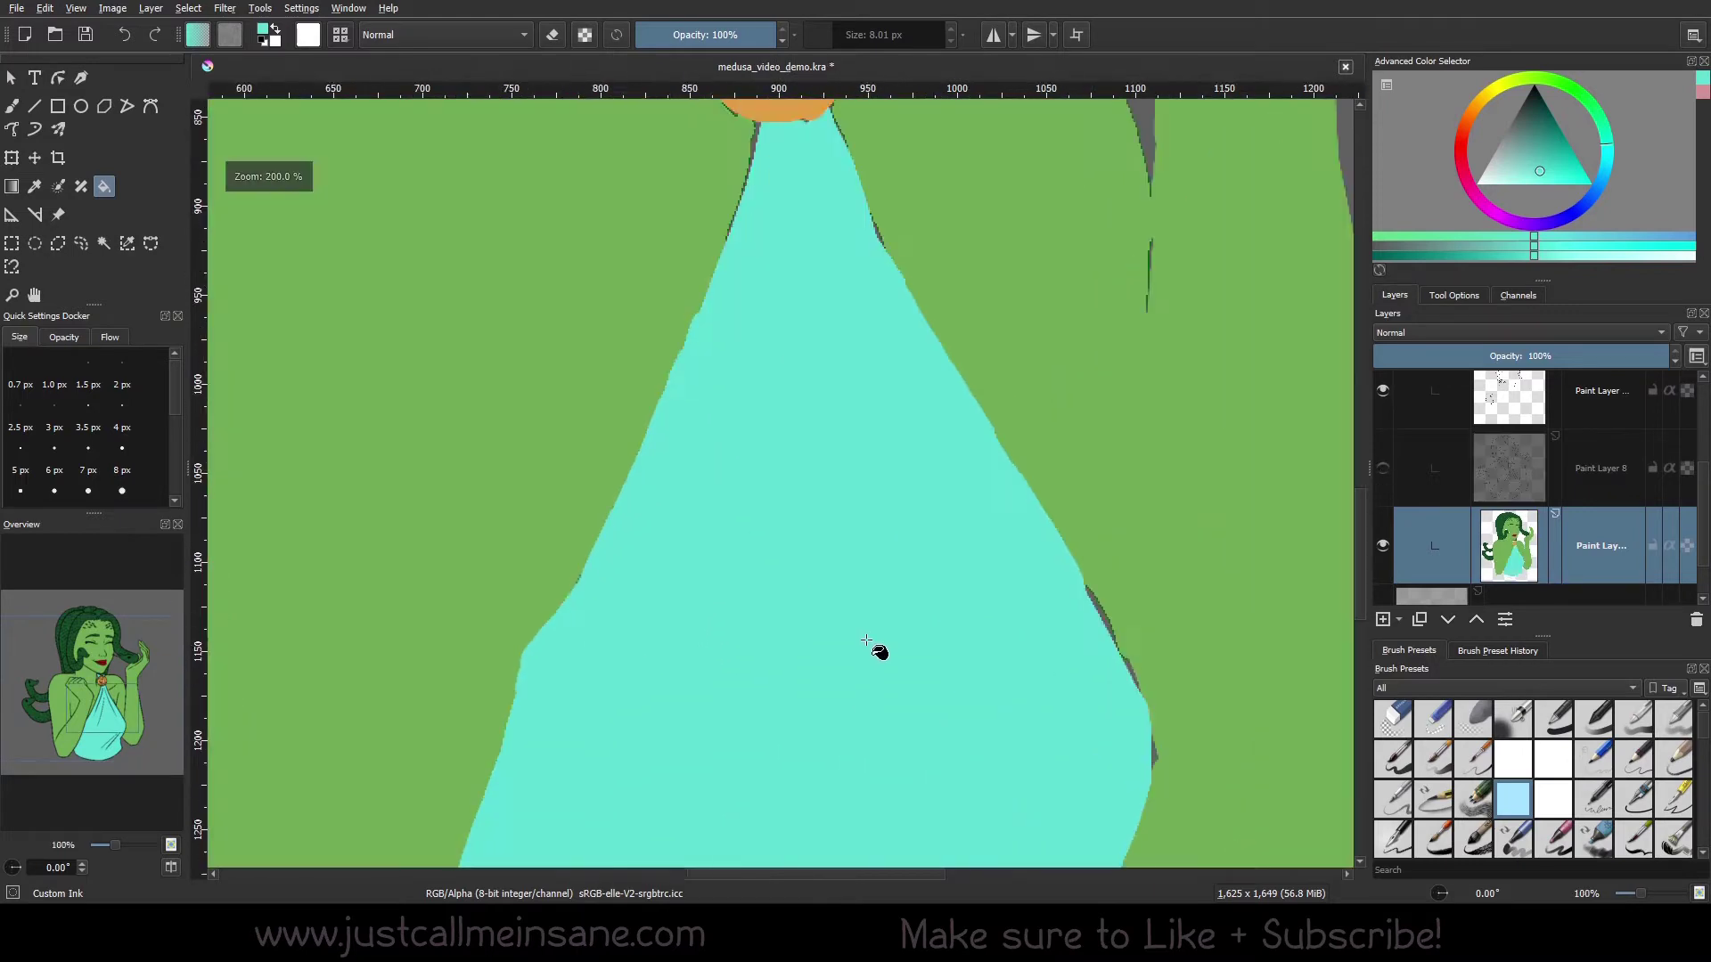
key("ctrl+z")
key("ctrl+shift+z")
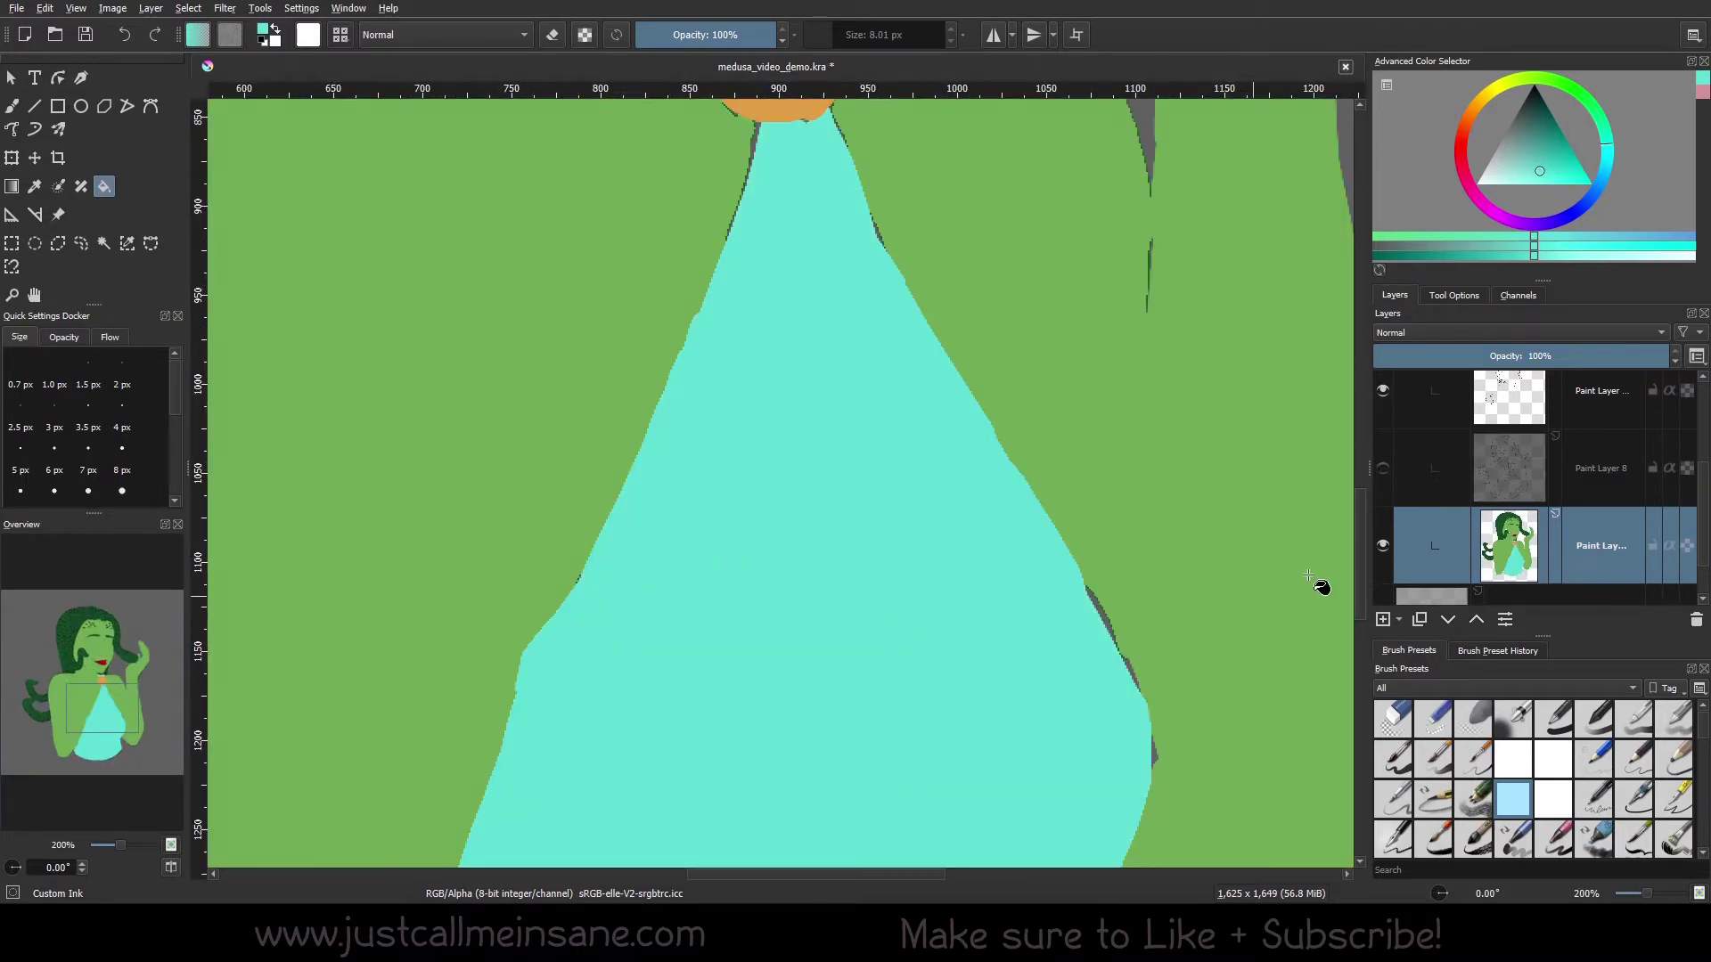
key("ctrl+z")
scroll(971, 490, "up", 3)
key("ctrl+shift+z")
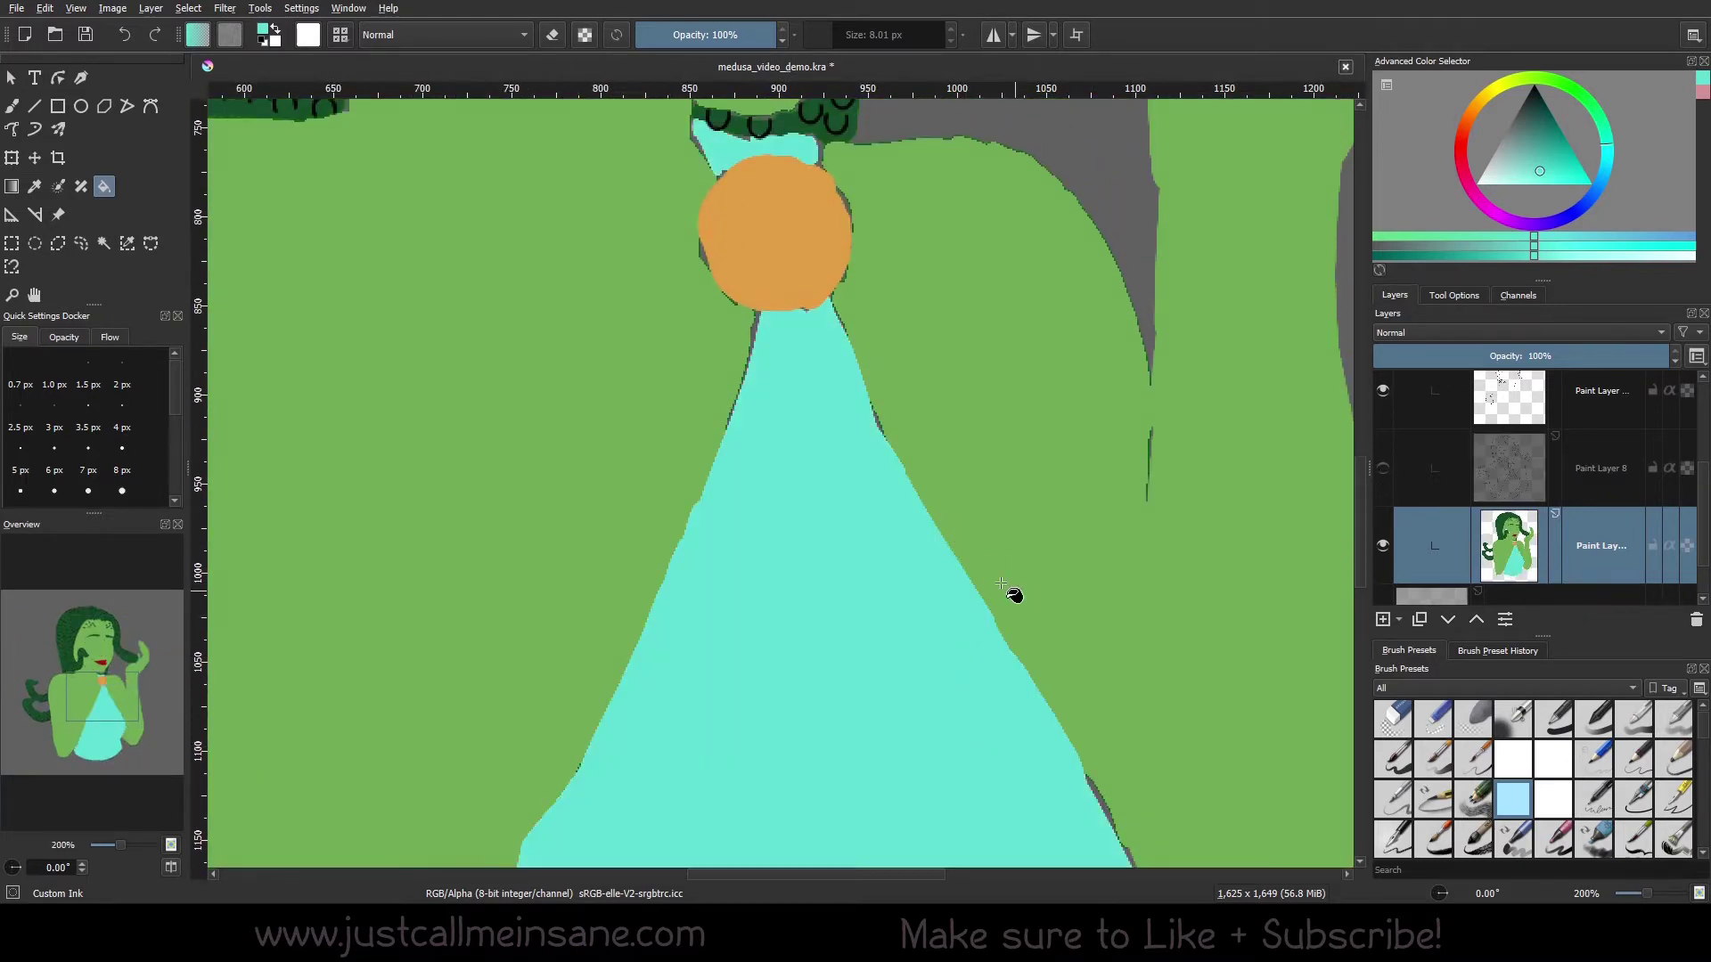
key("ctrl+z")
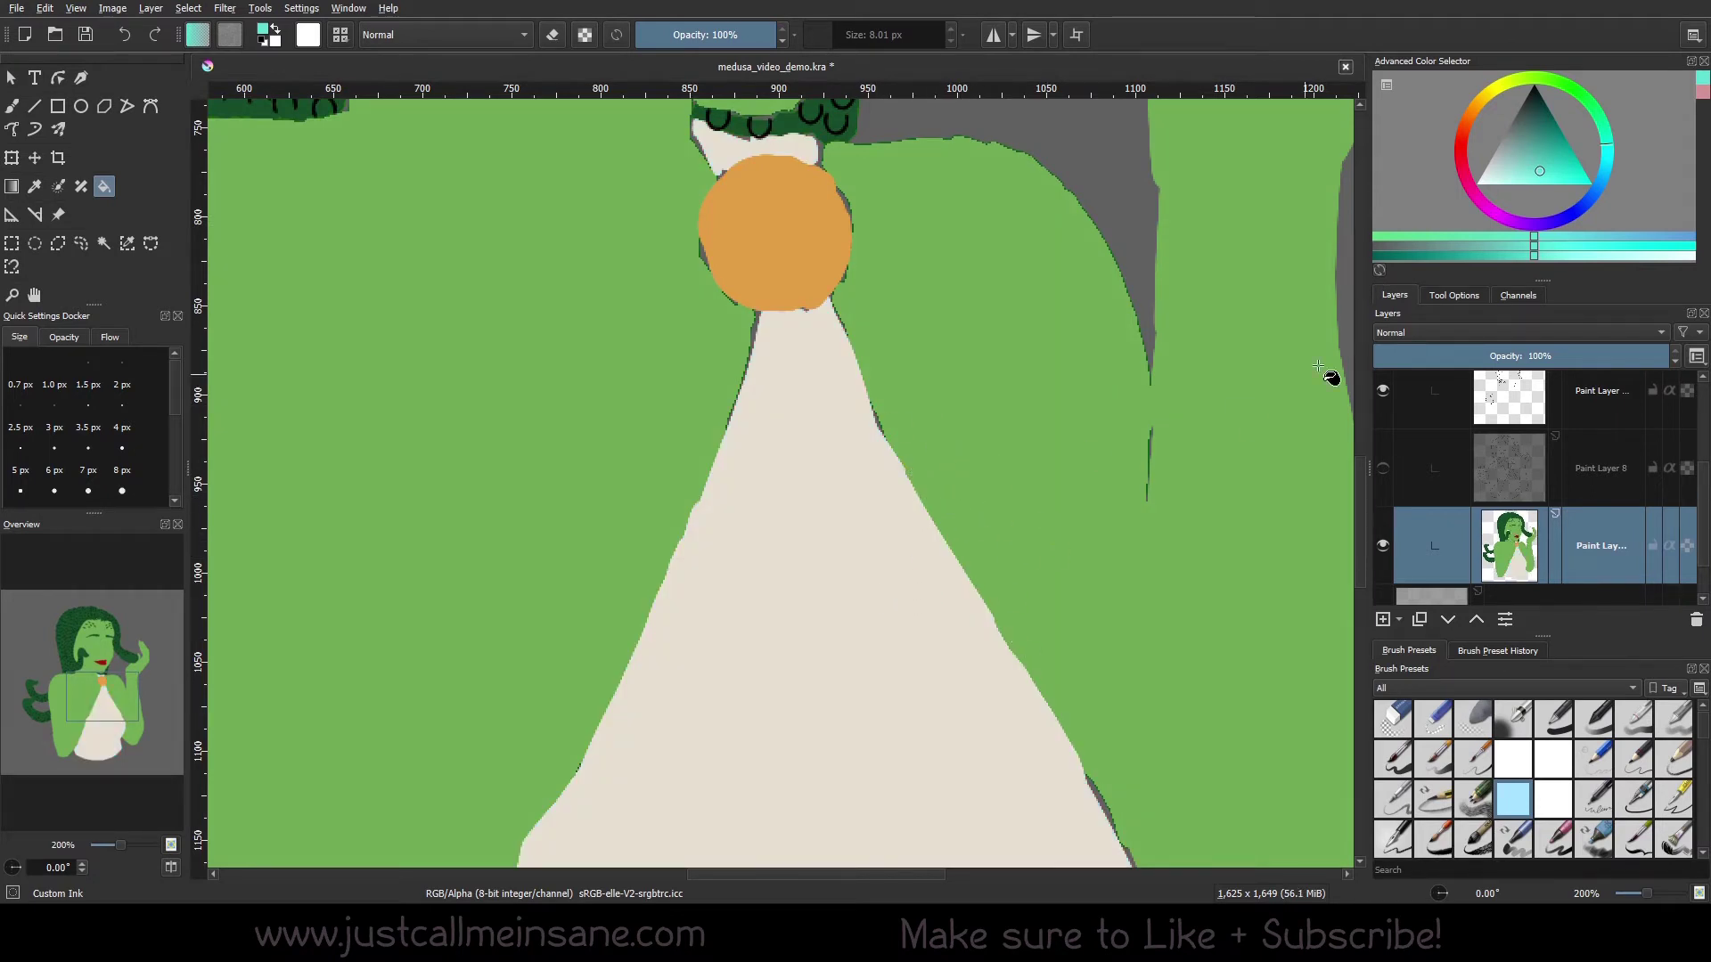
Raise the fill threshold to 88 and test-fill the dress with turquoise, viewing the effect on the whole figure
left_click(1449, 295)
left_click_drag(1608, 352, 1669, 354)
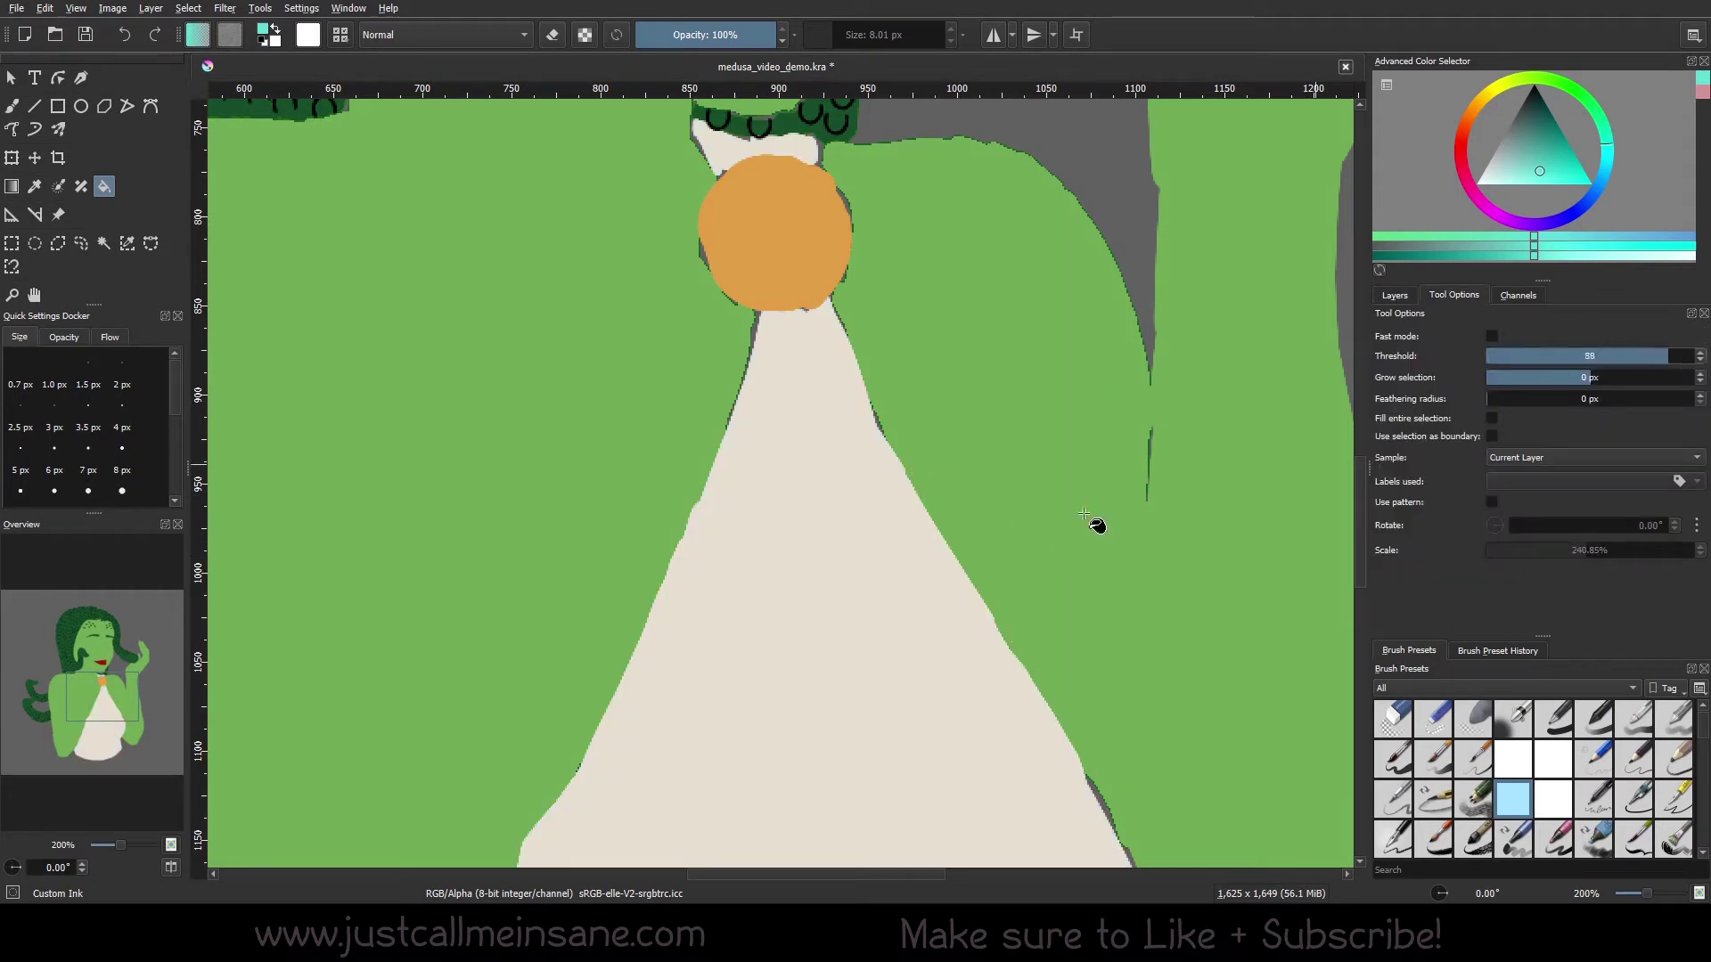
left_click(883, 699)
scroll(860, 650, "down", 2)
scroll(828, 615, "down", 2)
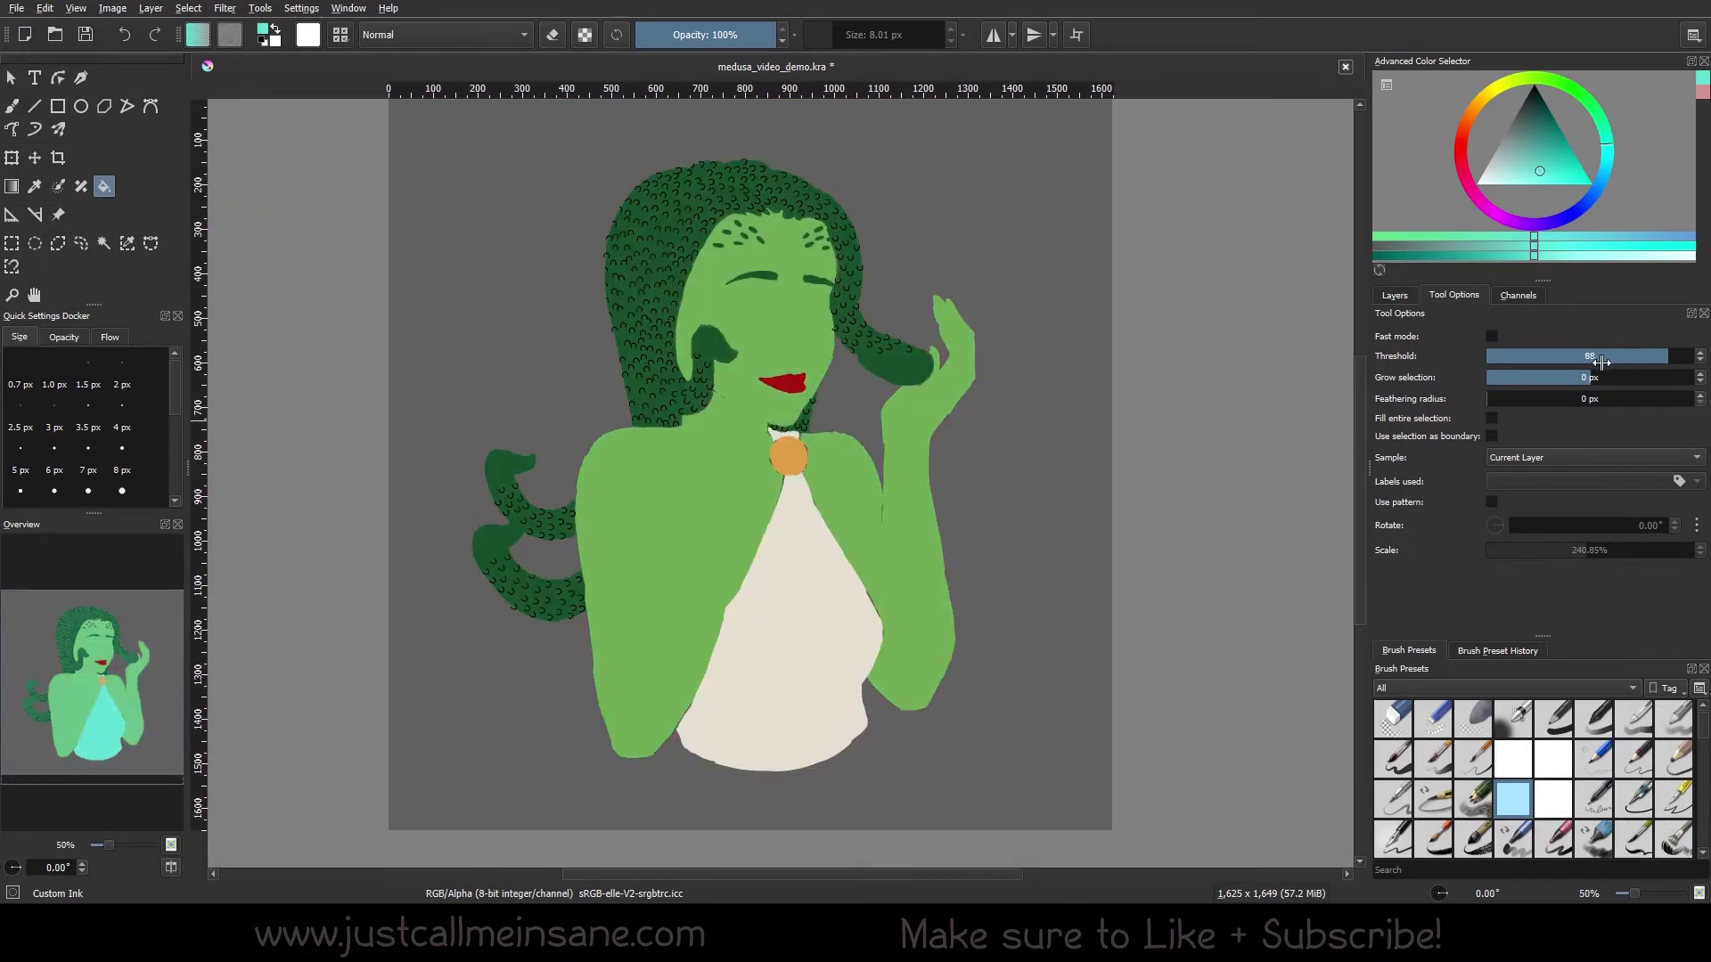
Test-fill the dress at threshold 35, undo it, and fill the dress with turquoise again at threshold 88
left_click_drag(1594, 356, 1557, 356)
left_click(845, 662)
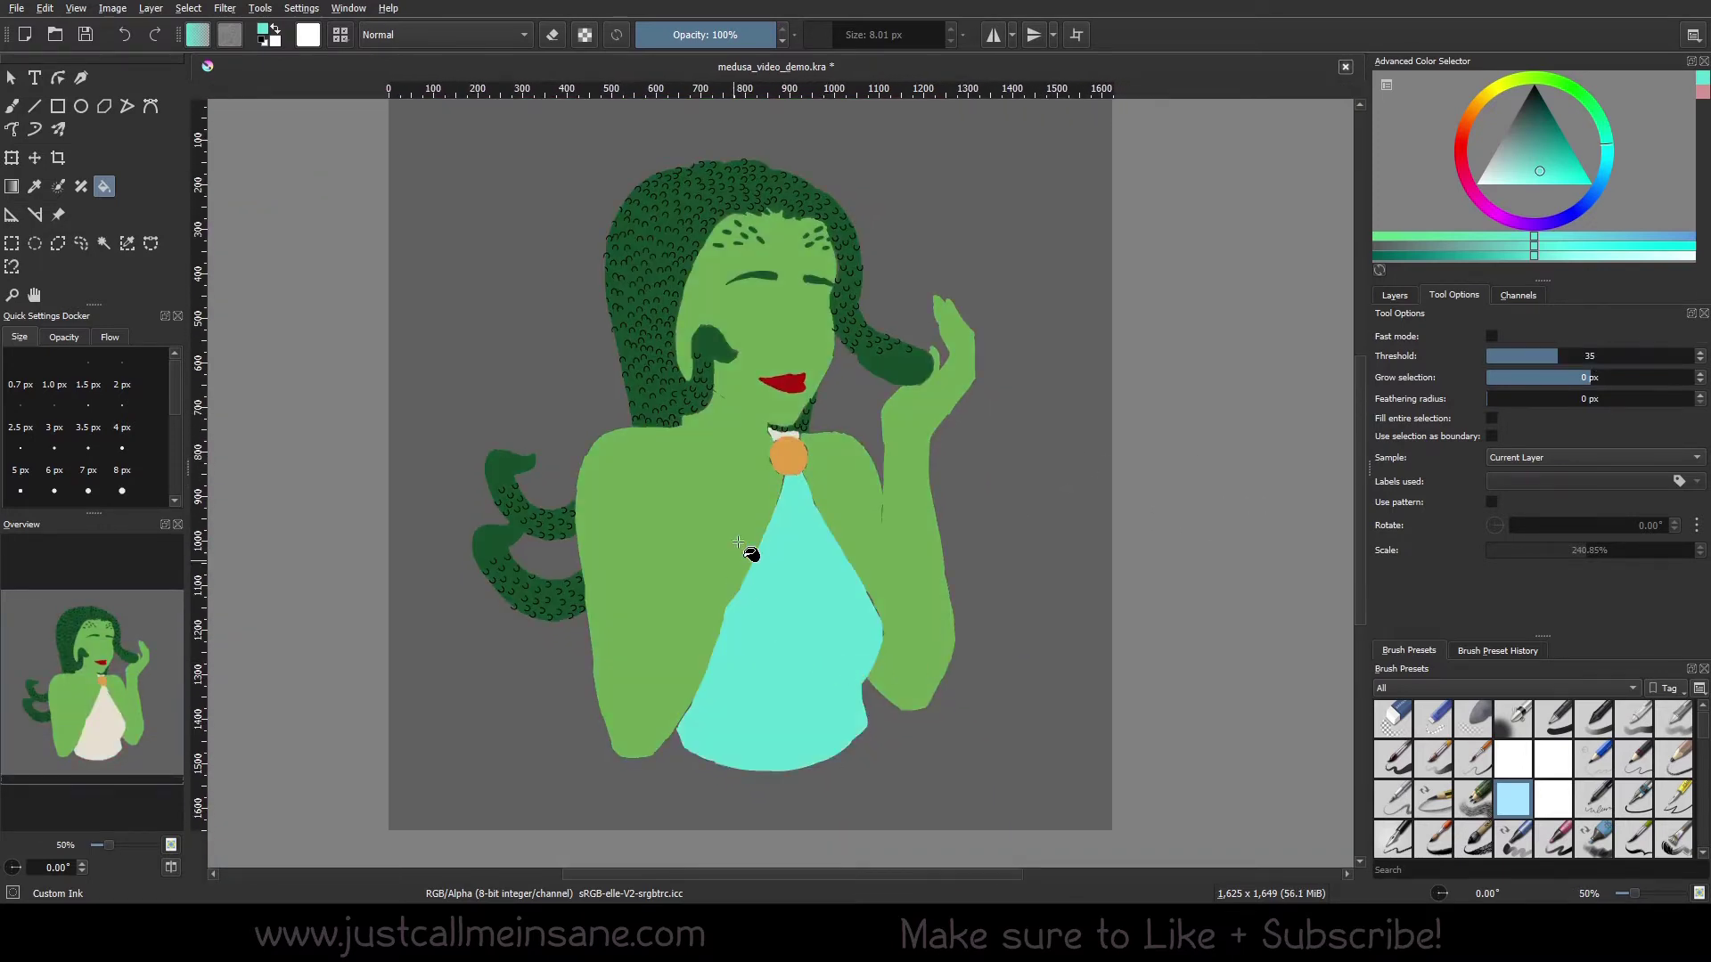
key("ctrl+z")
left_click_drag(1619, 353, 1659, 355)
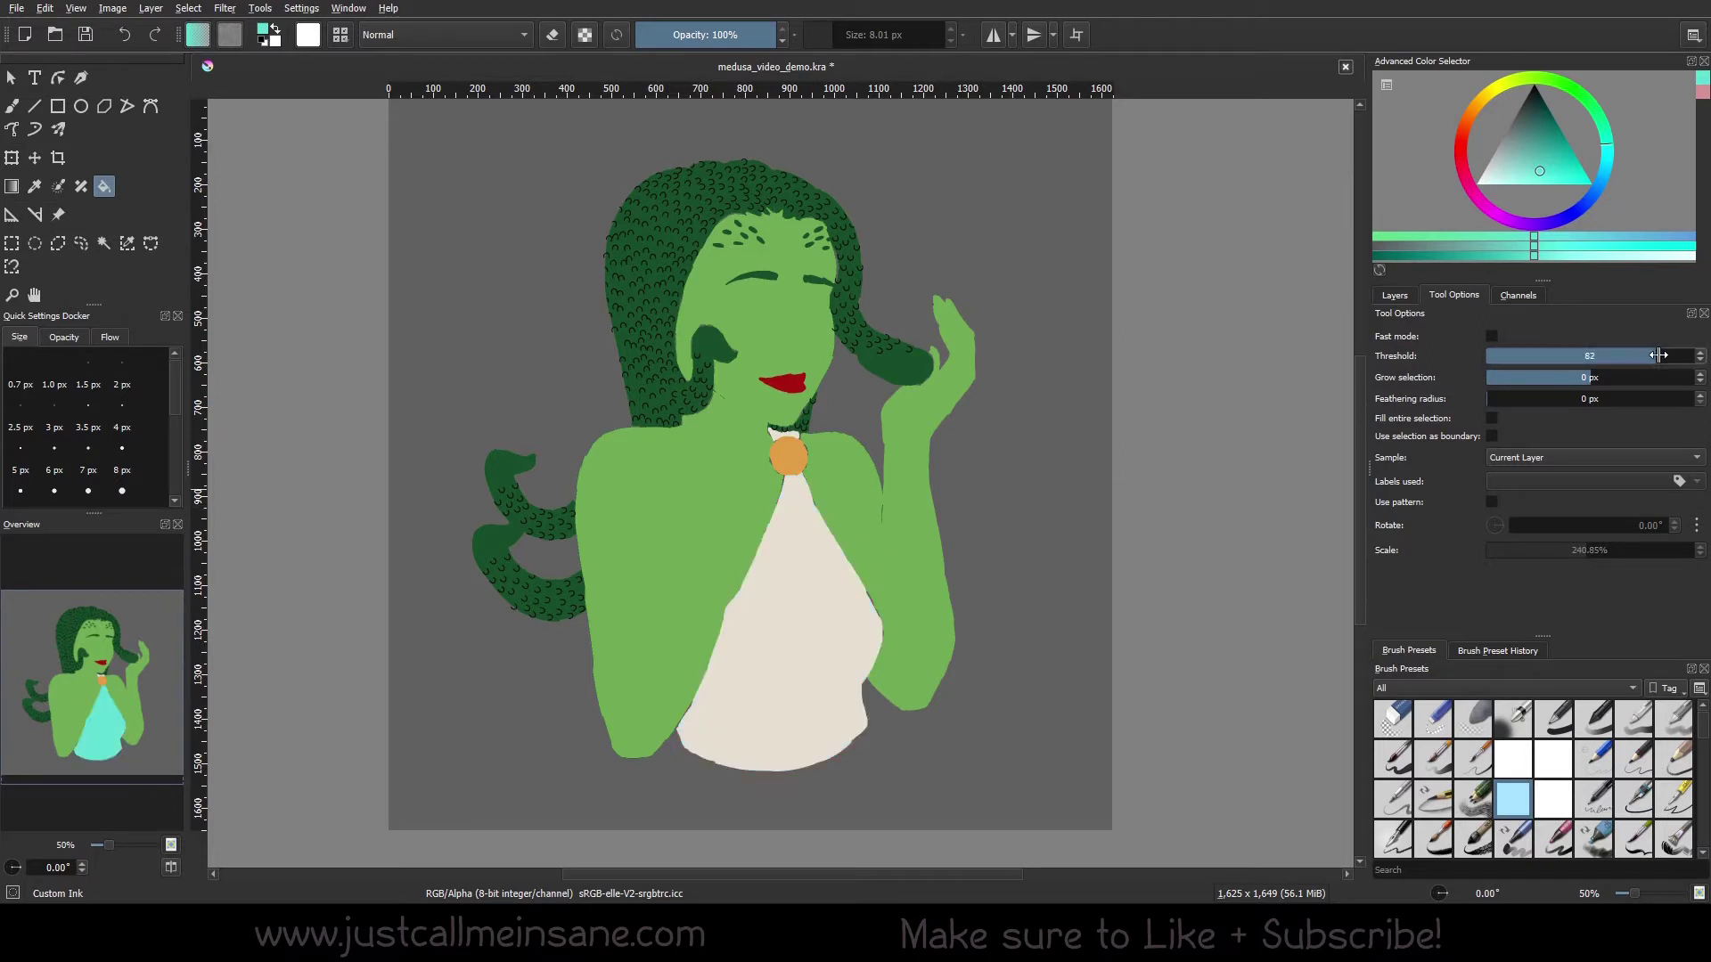
left_click(802, 760)
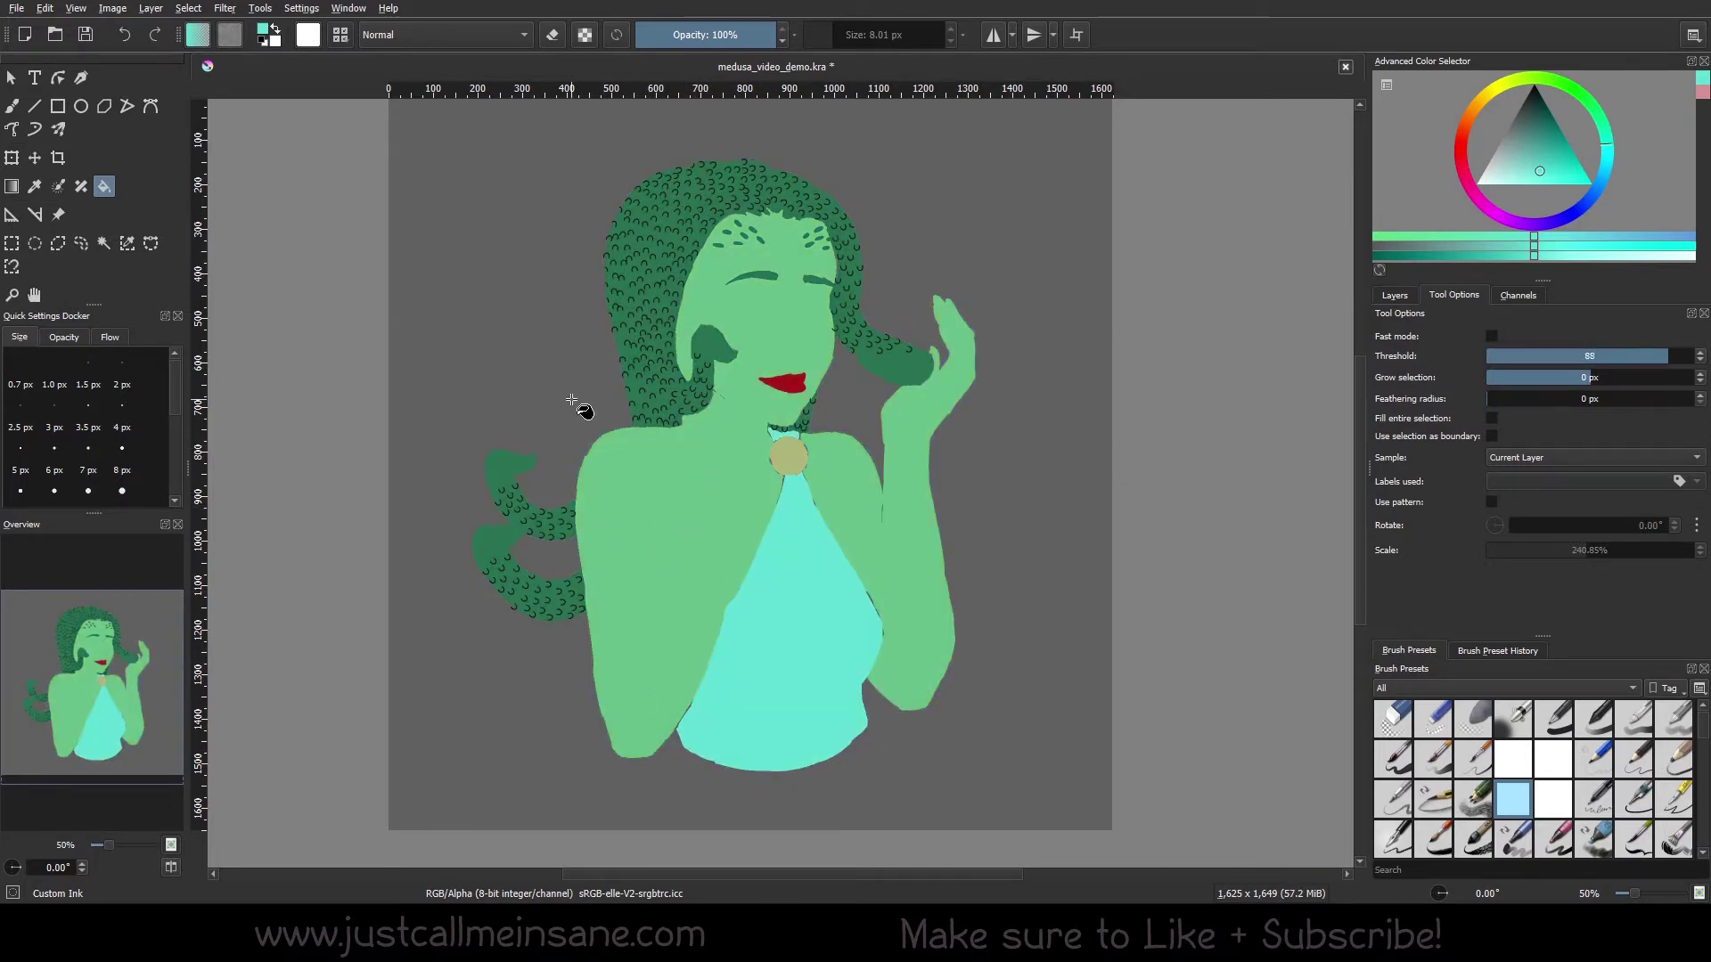
Toggle the flat colour layer off and on, and make the line art on Paint Layer 8 visible again
left_click(1396, 296)
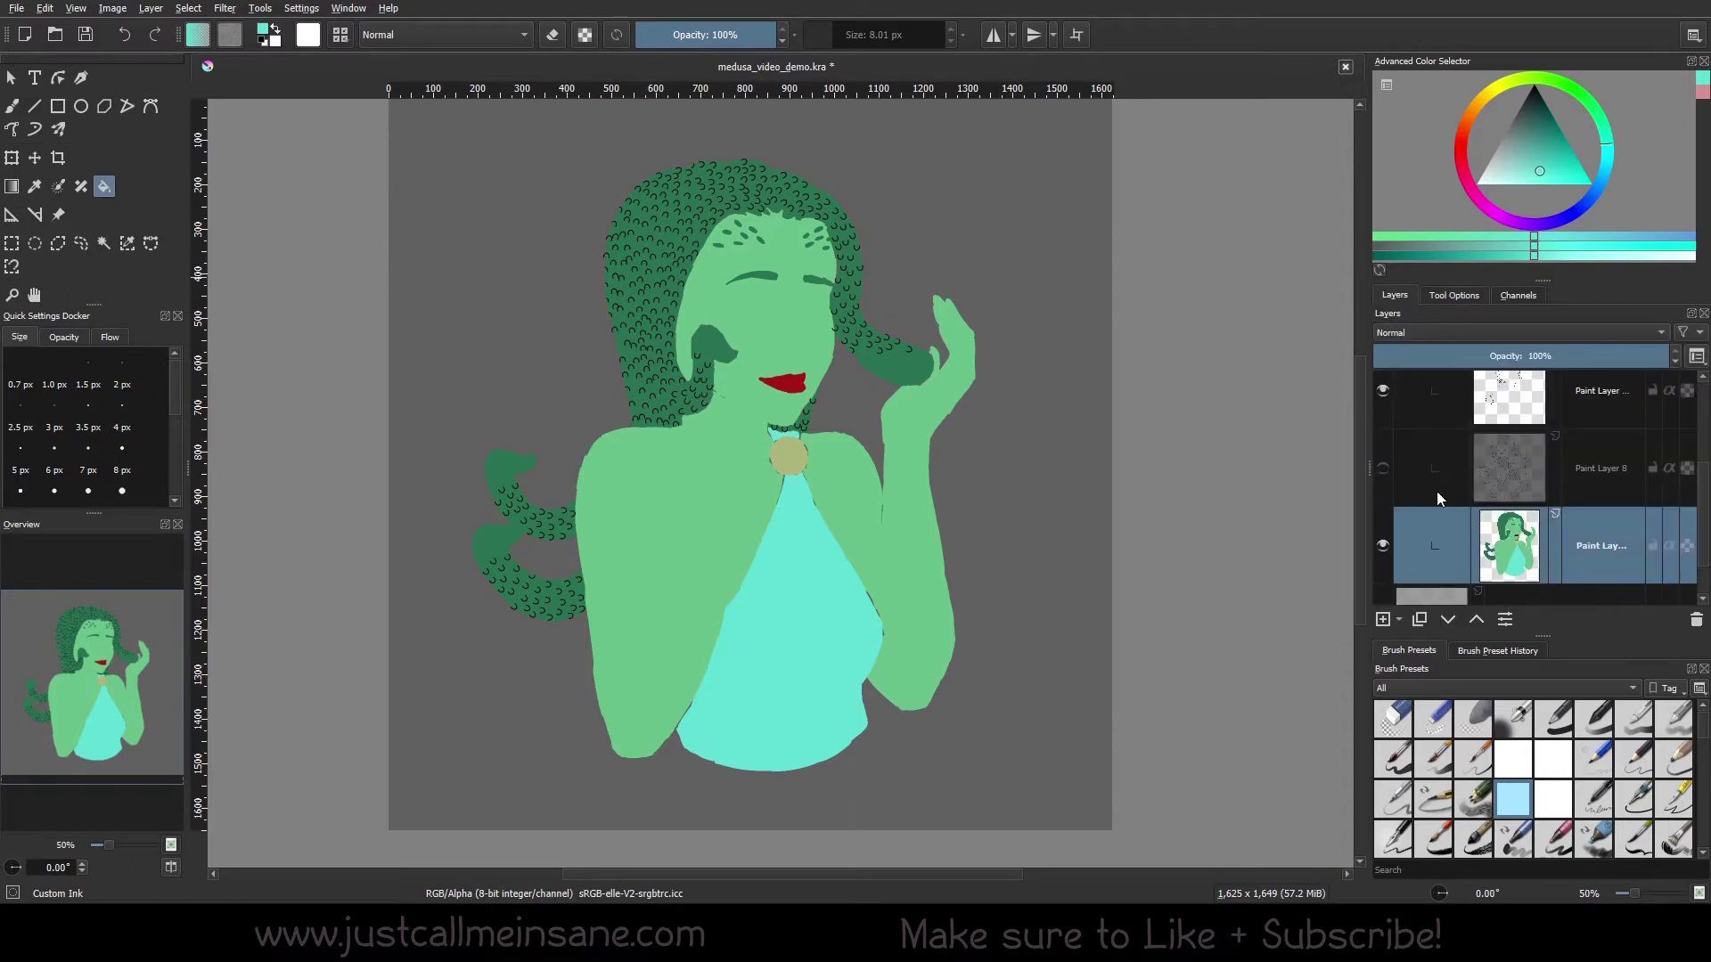
left_click(1382, 545)
left_click(1383, 546)
left_click(1382, 468)
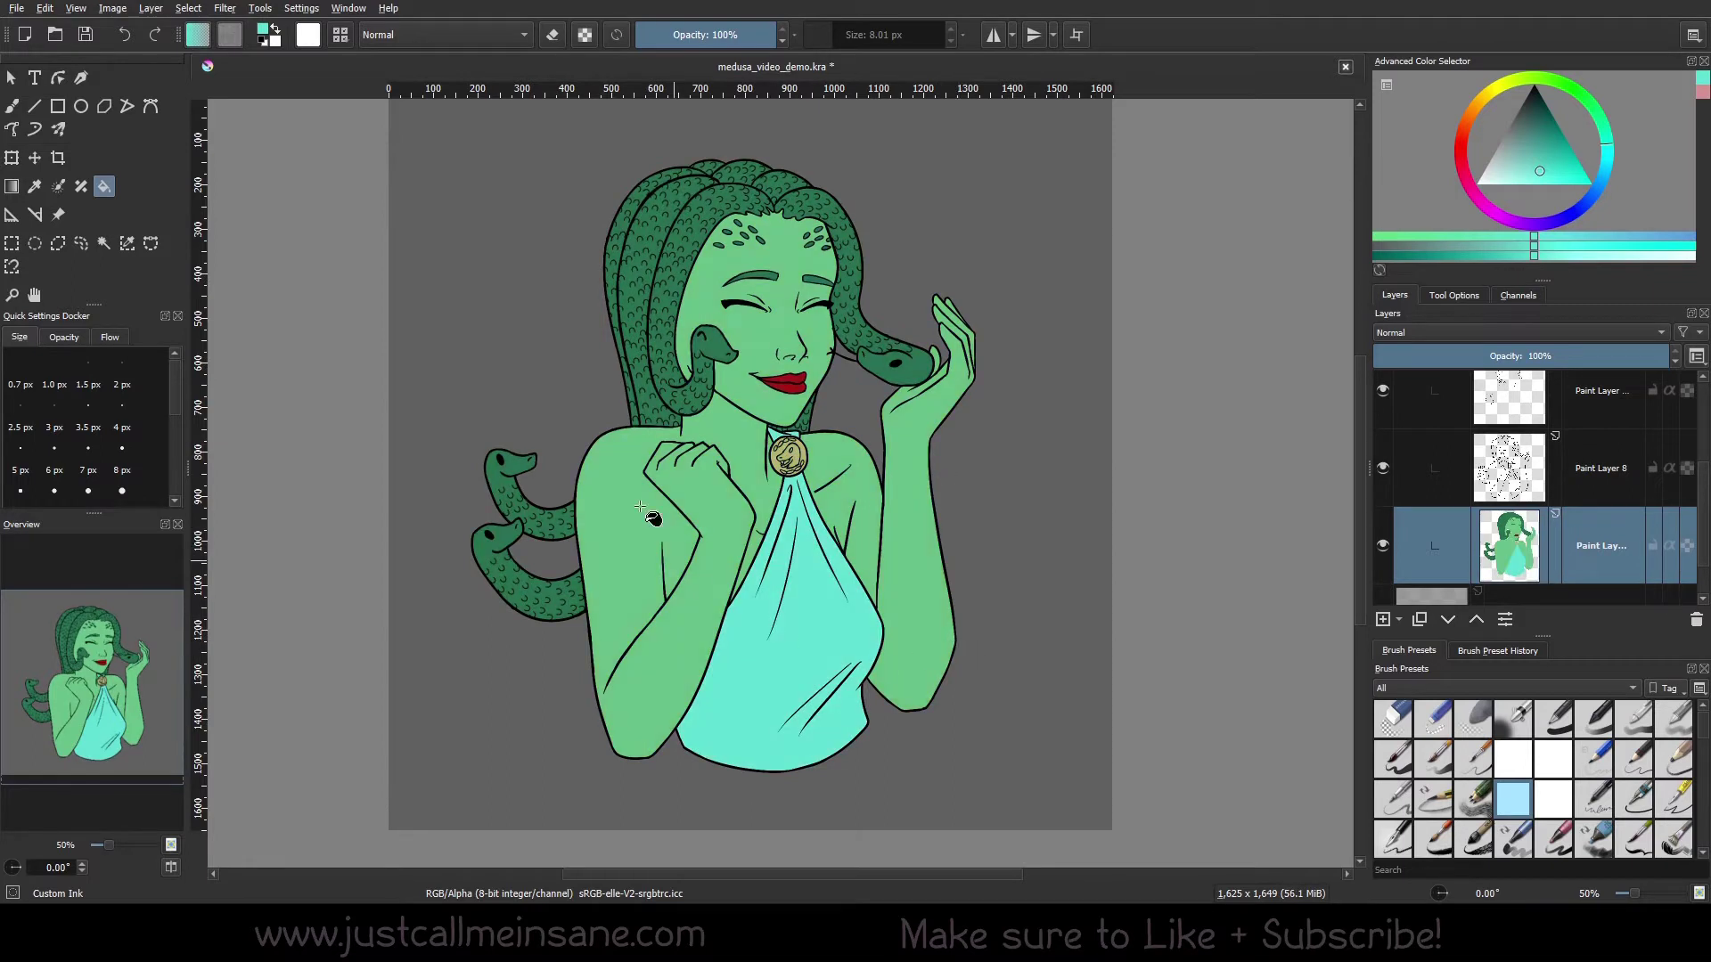
Undo the turquoise fill, choose a salmon orange colour, and test-fill the skin and the dress, undoing each fill
left_click(1456, 297)
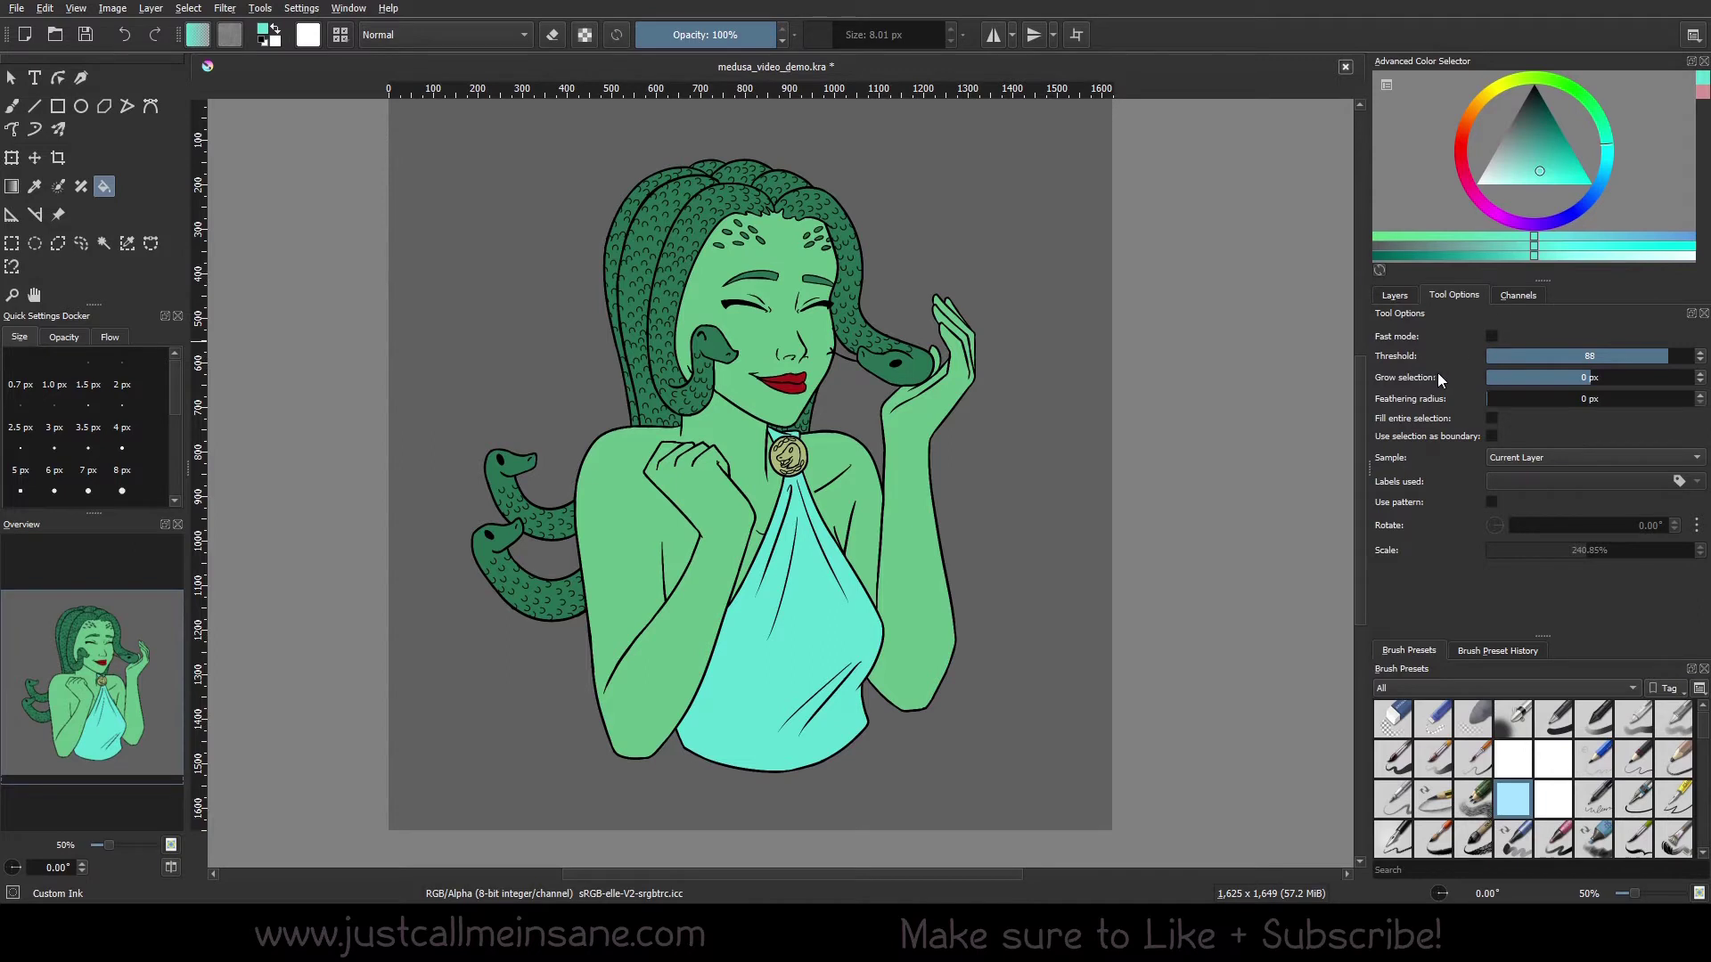
key("ctrl+z")
mouse_move(1469, 171)
left_mouse_down()
mouse_move(1465, 128)
mouse_move(1481, 135)
mouse_move(1465, 127)
left_mouse_up()
mouse_move(1541, 172)
left_mouse_down()
mouse_move(1497, 183)
mouse_move(1547, 157)
mouse_move(1535, 171)
left_mouse_up()
left_click(706, 629)
key("ctrl+z")
left_click(825, 613)
key("ctrl+z")
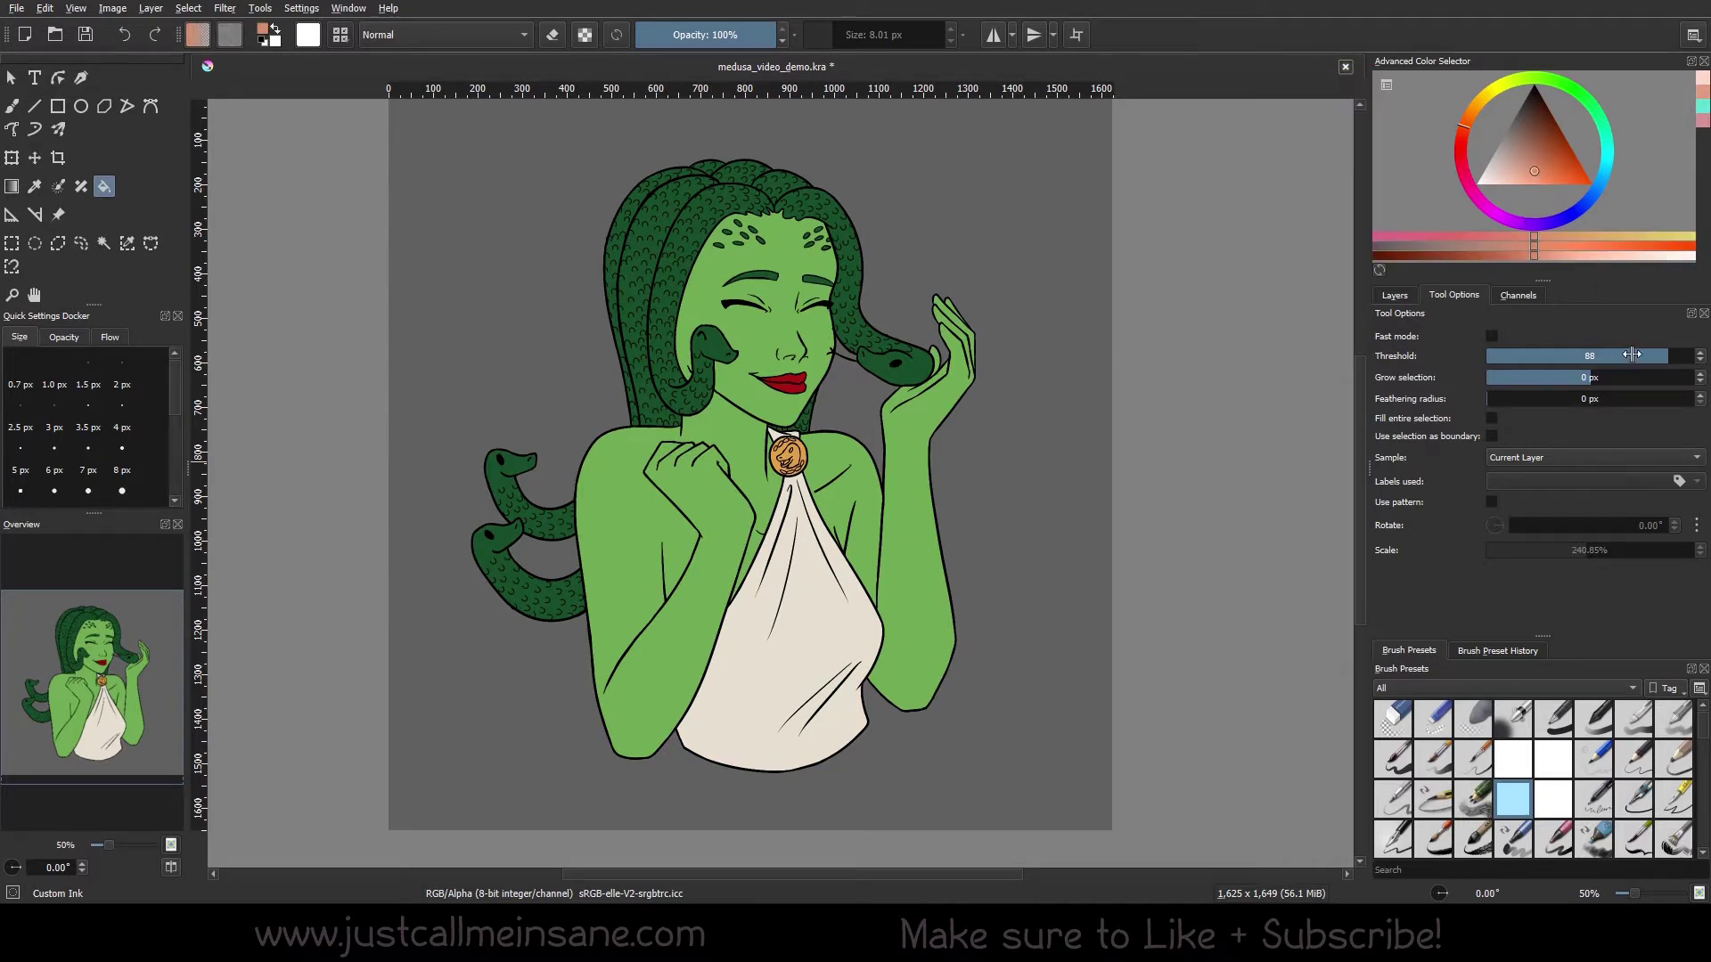
Test-fill the dress with salmon orange at thresholds 56 and 63, undoing each fill
left_click_drag(1632, 354, 1613, 355)
left_click(798, 632)
key("ctrl+z")
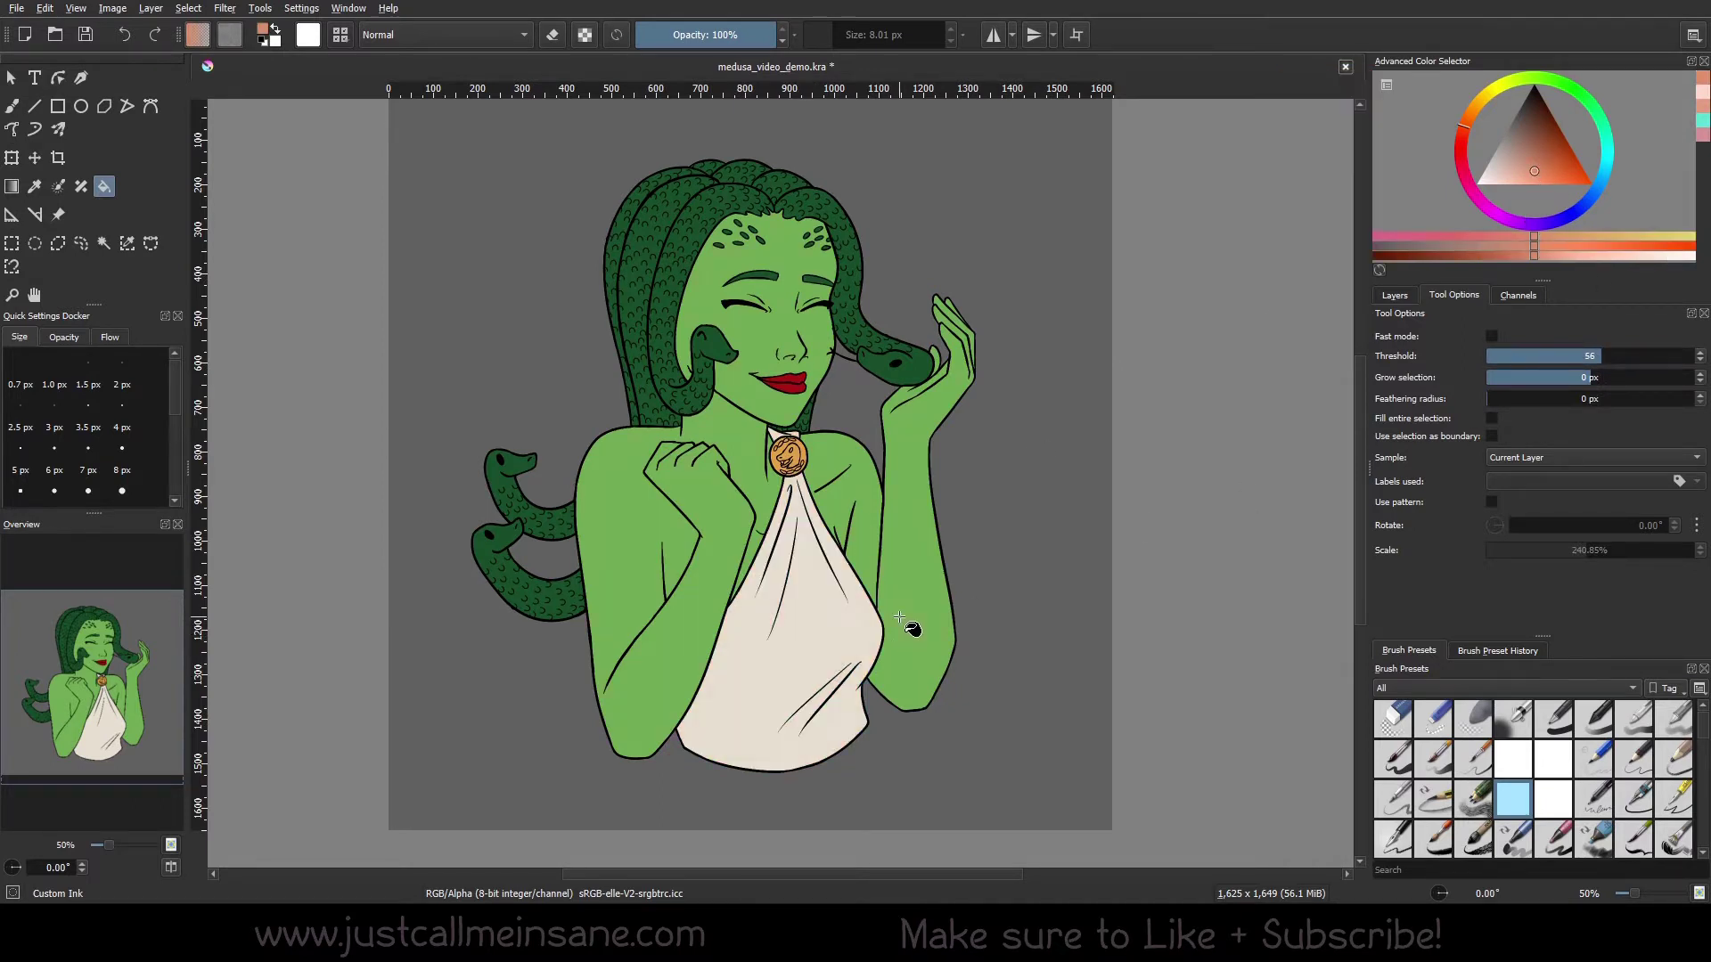
left_click(1615, 356)
left_click(816, 626)
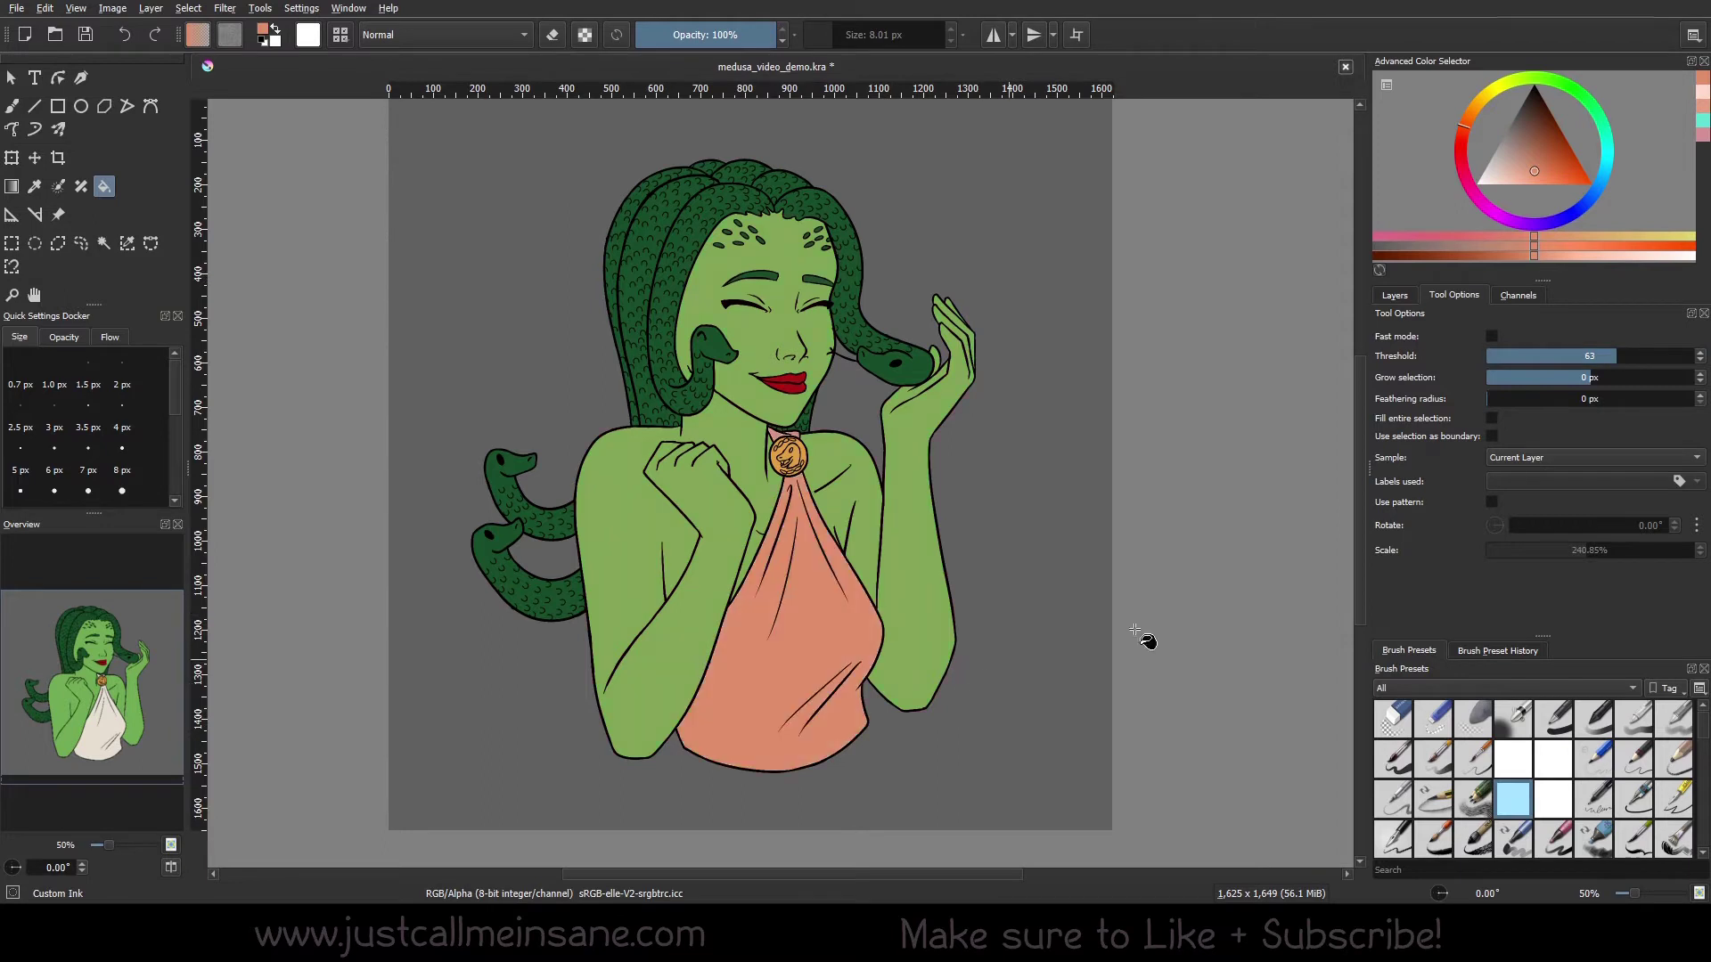
key("ctrl+z")
Set the fill threshold to 72, test-fill the skin with salmon orange, and sample the olive colour of the snake hair
left_click(1626, 353)
left_click(1634, 355)
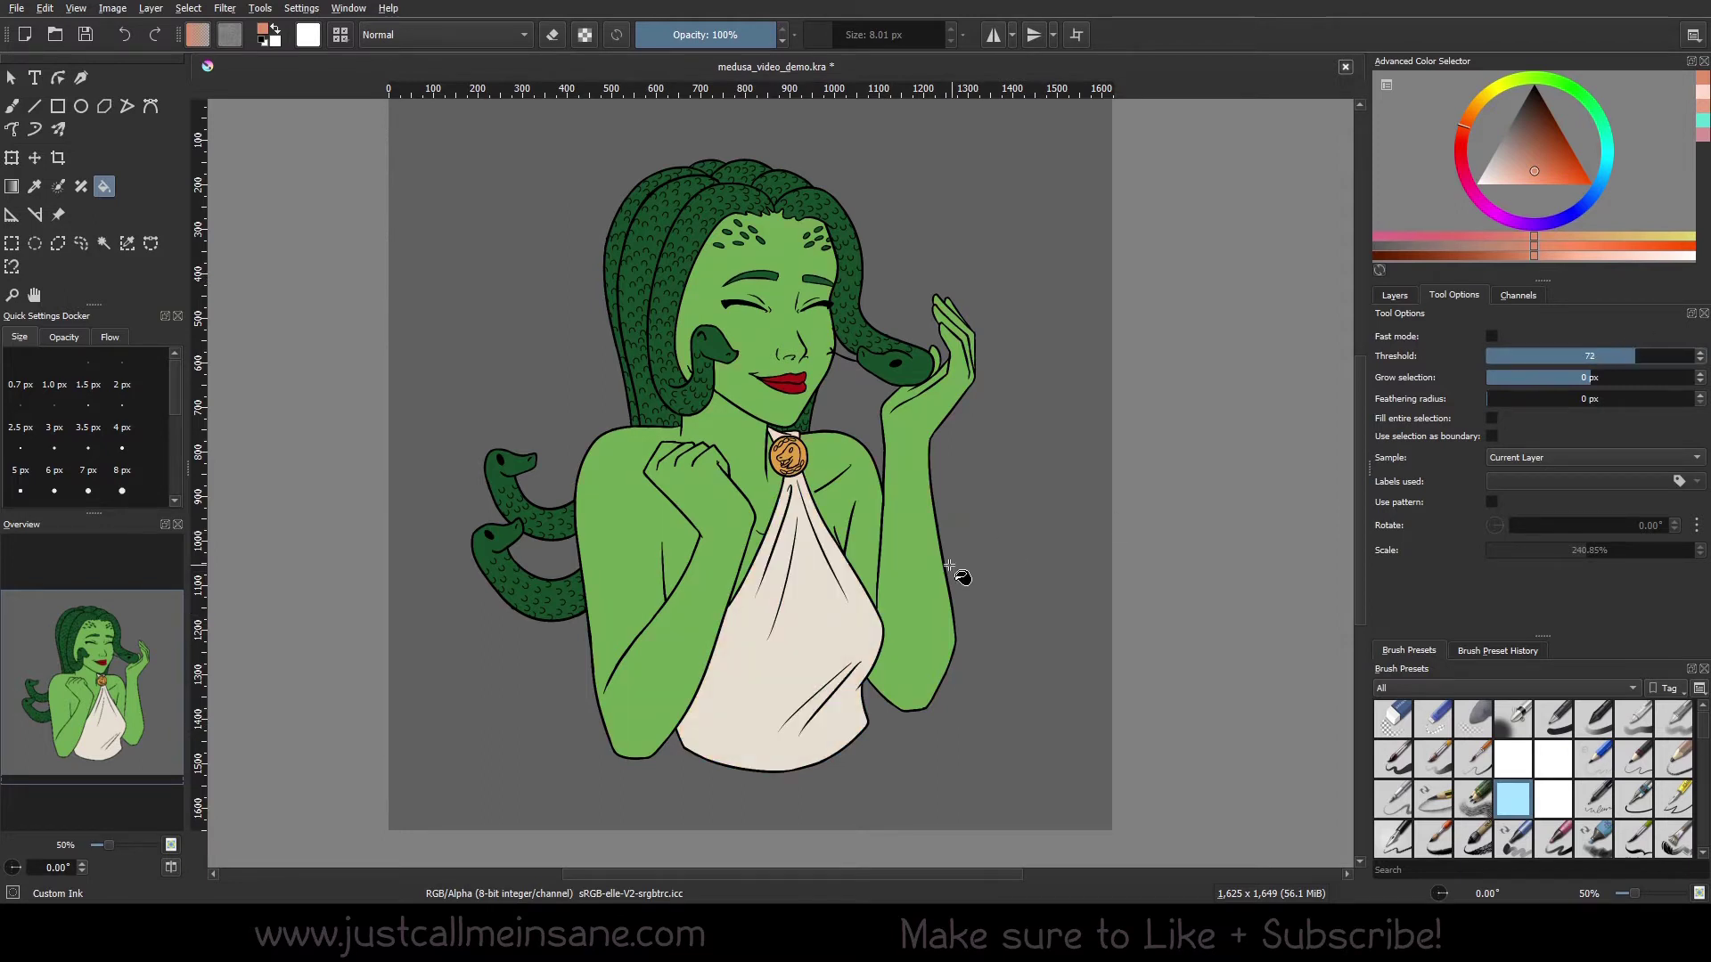
left_click(946, 577)
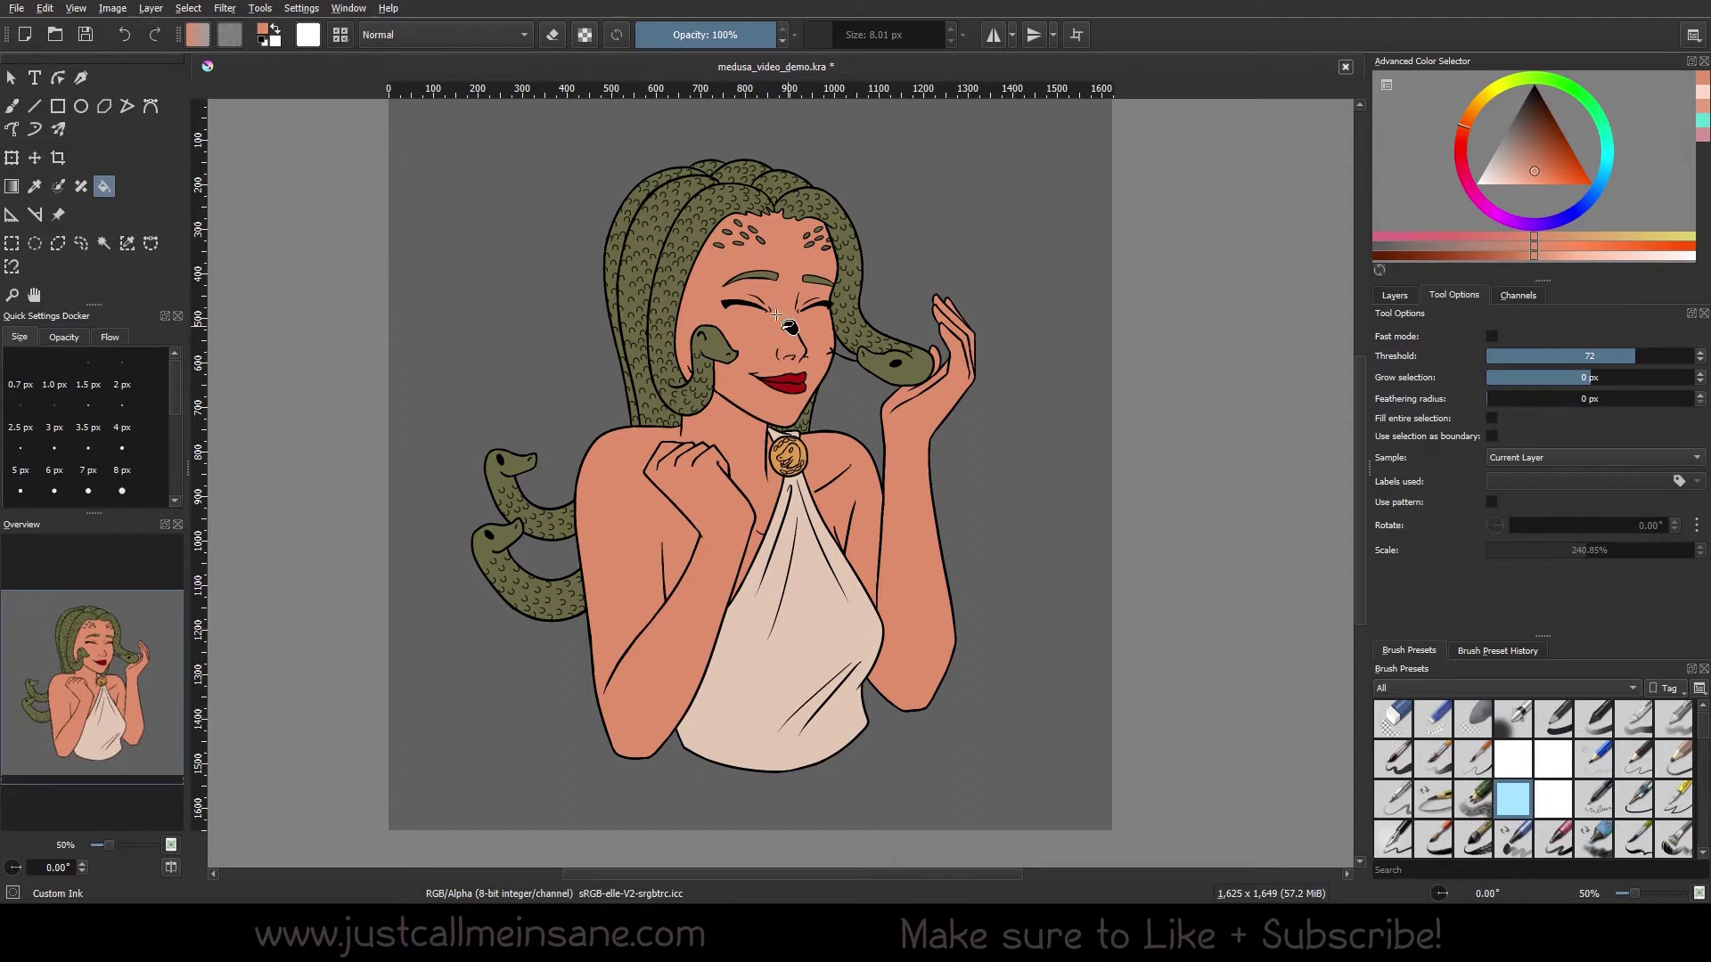
left_click(651, 243, "ctrl")
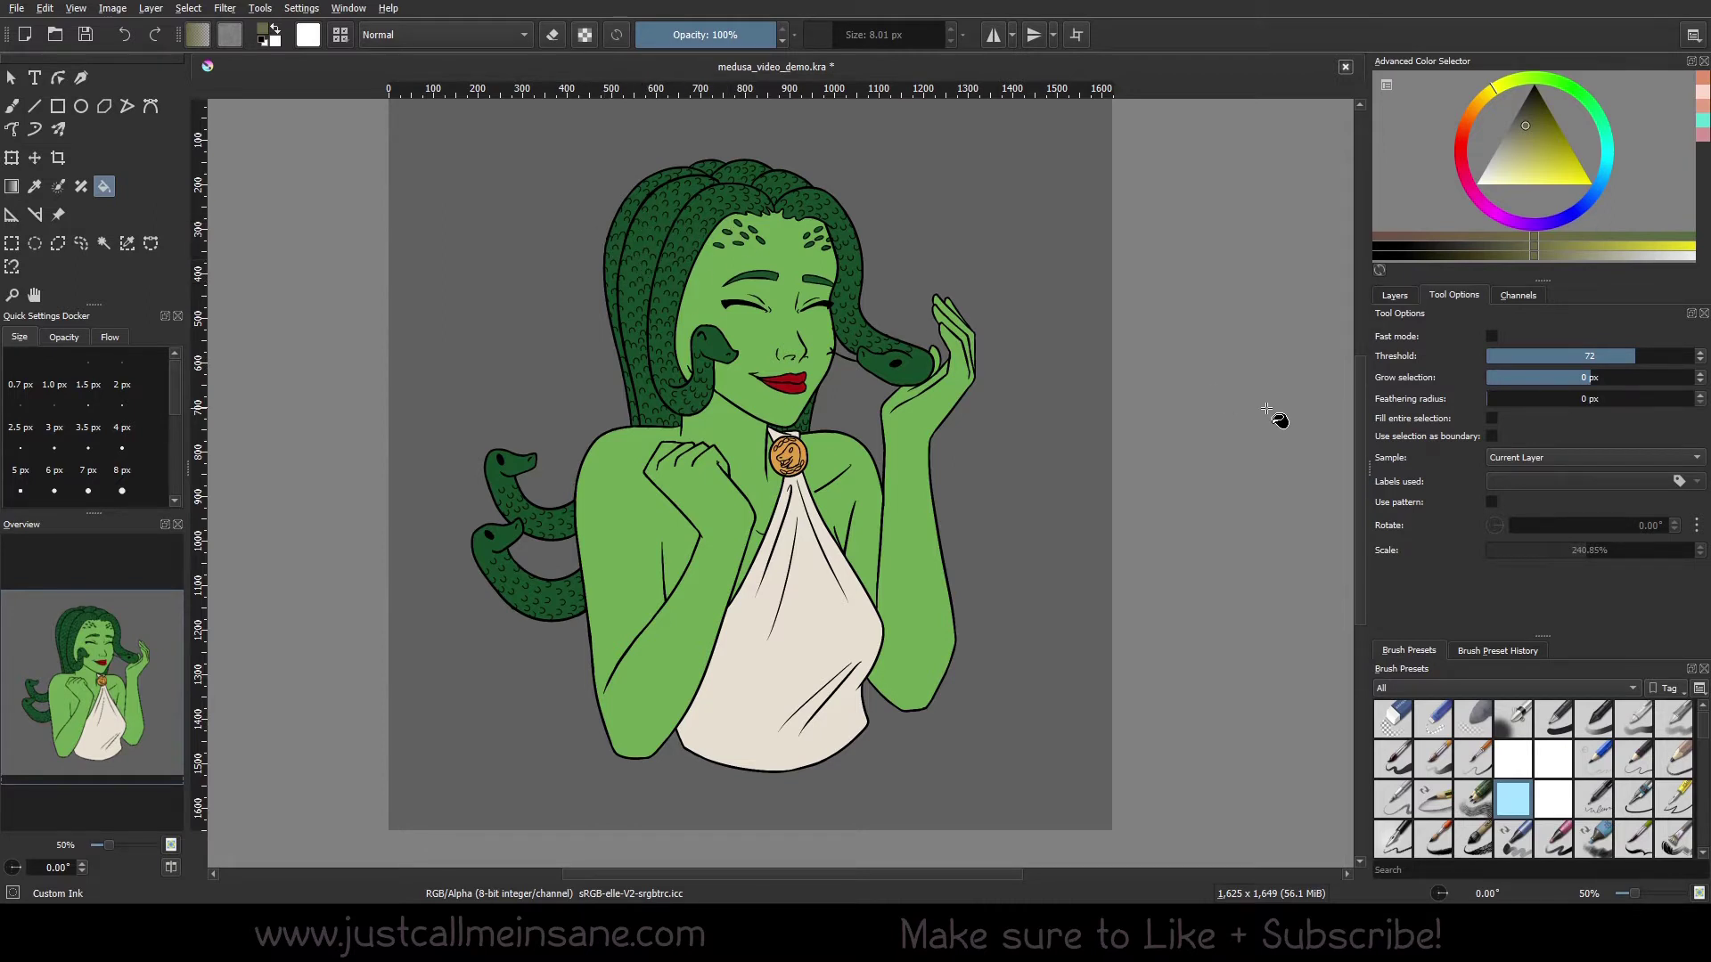
Change the foreground colour to a strong, saturated red
mouse_move(1485, 100)
left_mouse_down()
mouse_move(1465, 124)
mouse_move(1559, 162)
left_mouse_up()
left_click(1467, 128)
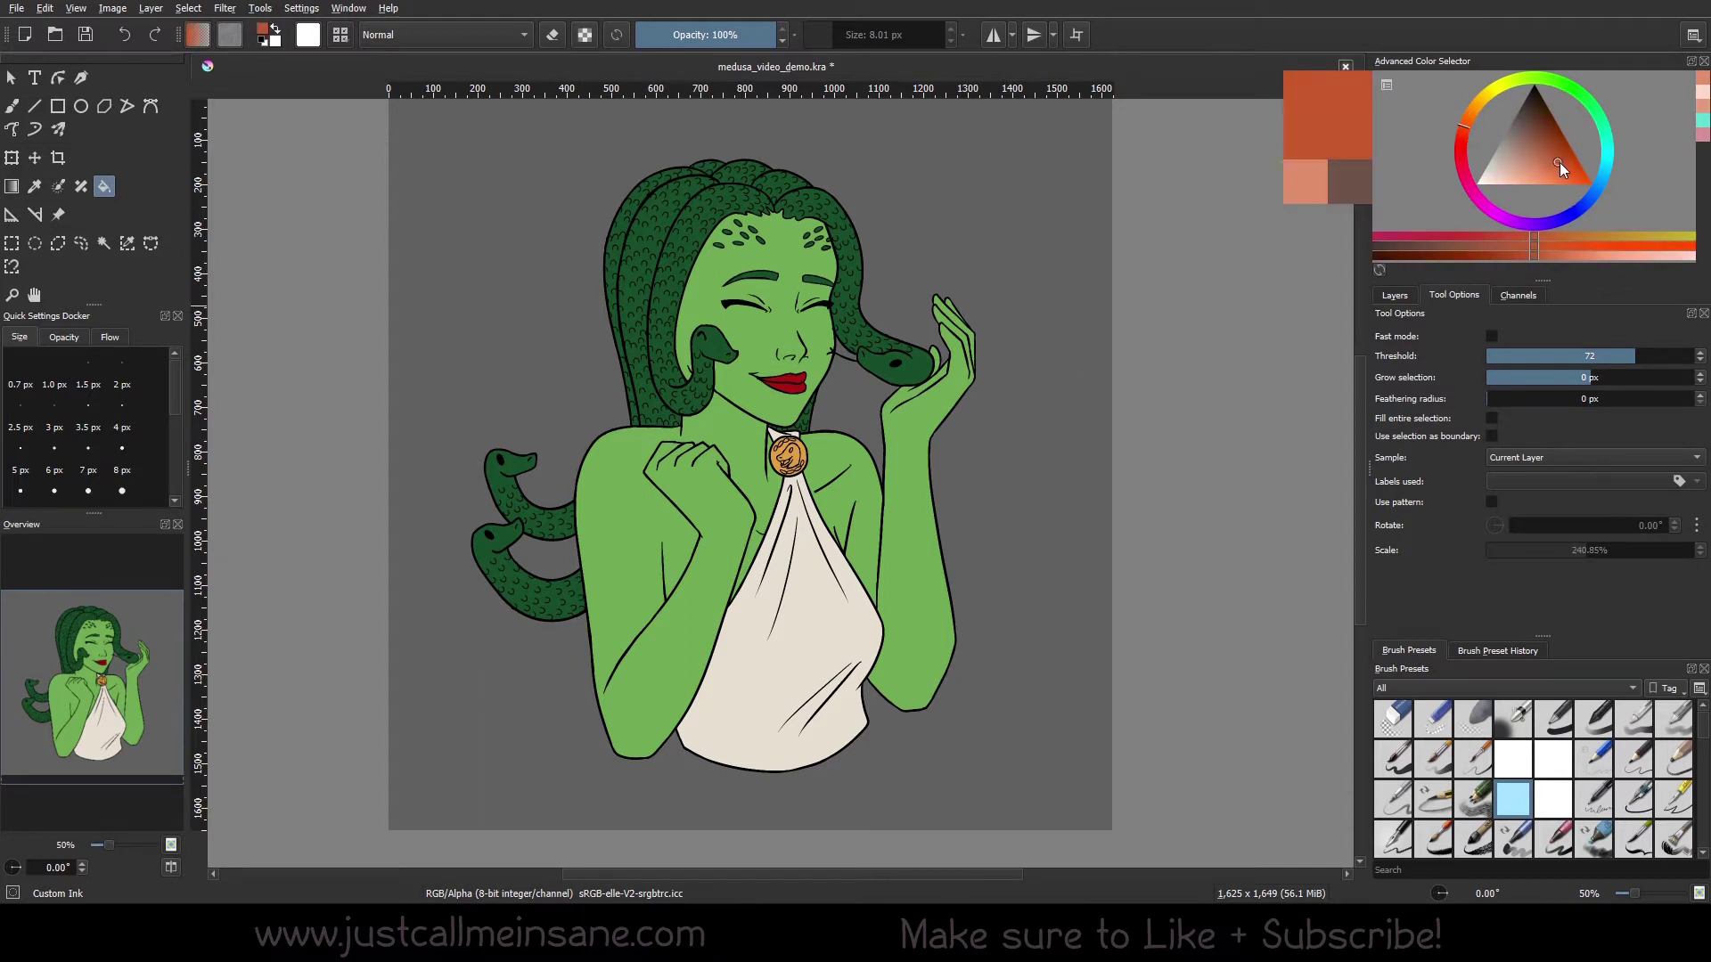
left_click(1467, 148)
left_click(1570, 175)
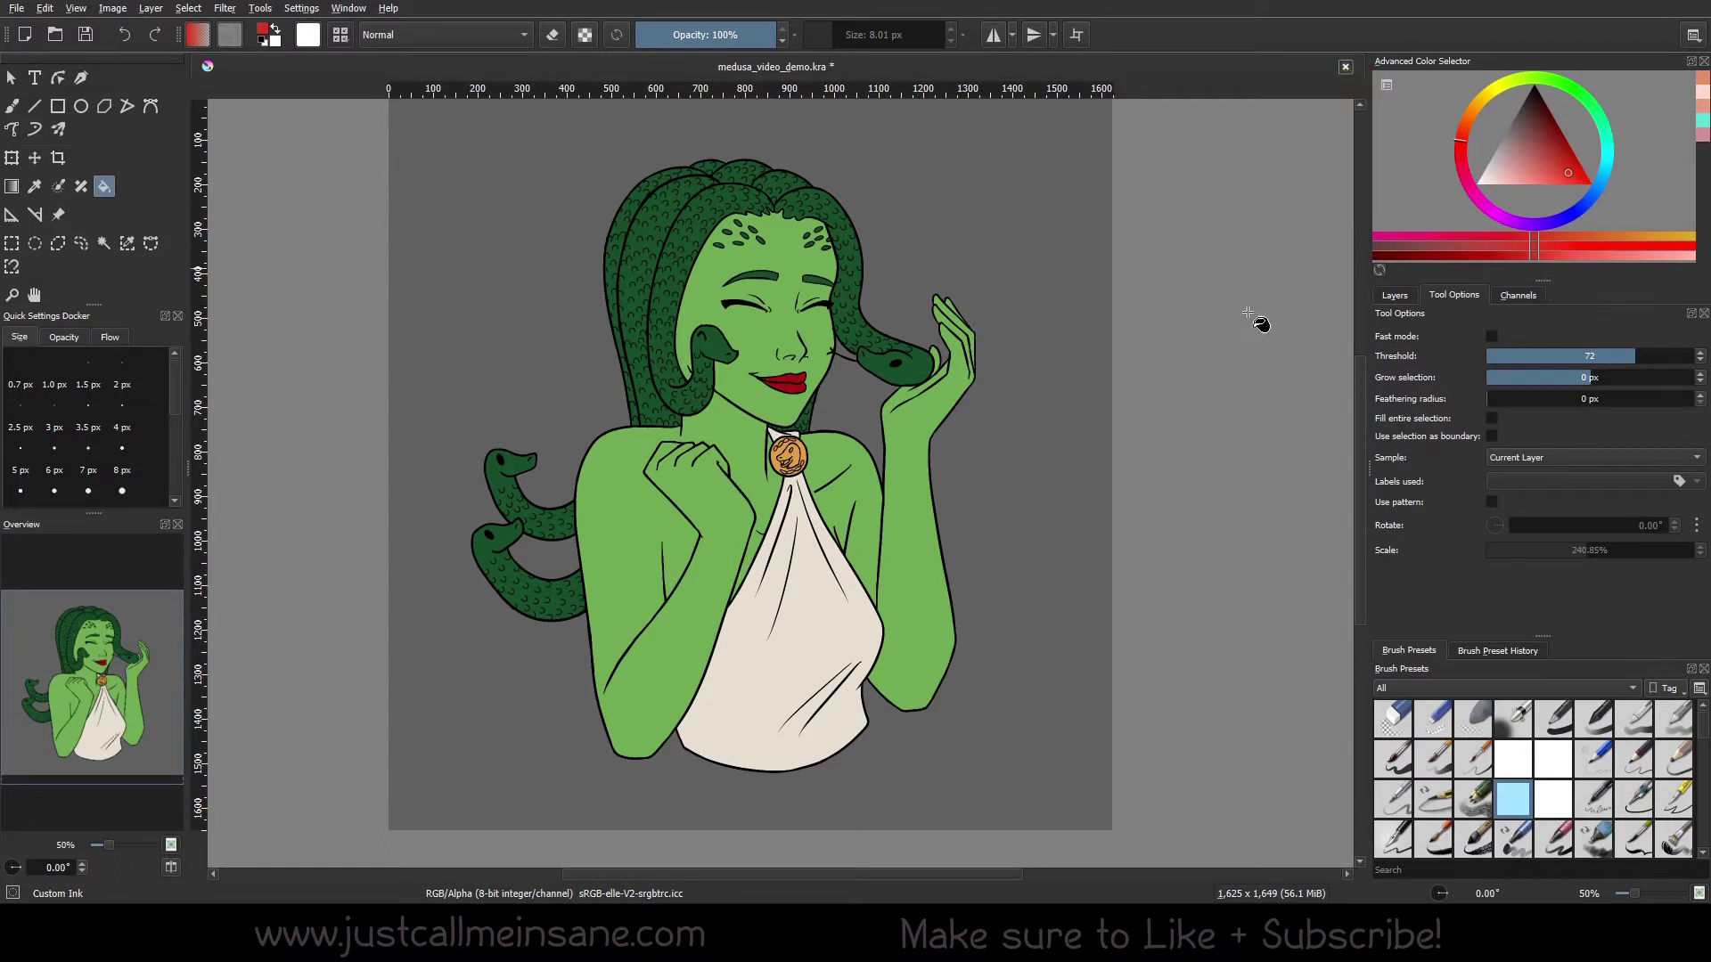
Test-fill the skin with red at threshold 72, undo it, and try another fill
left_click(980, 631)
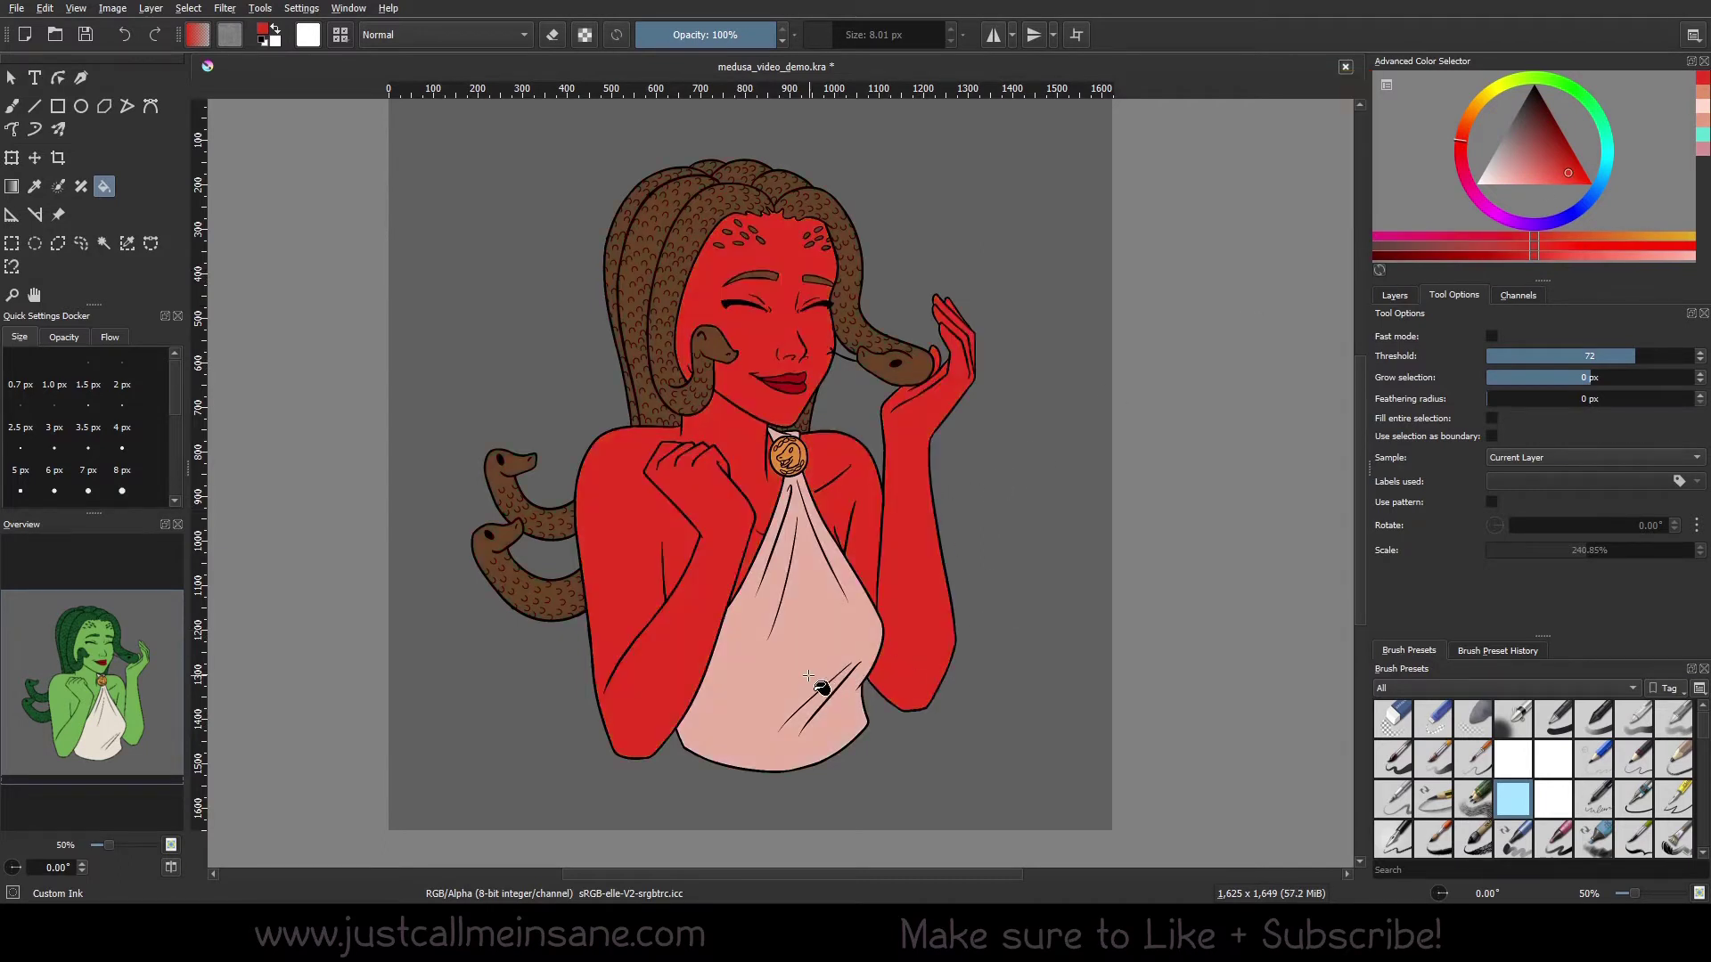
key("ctrl+z")
left_click(1022, 776)
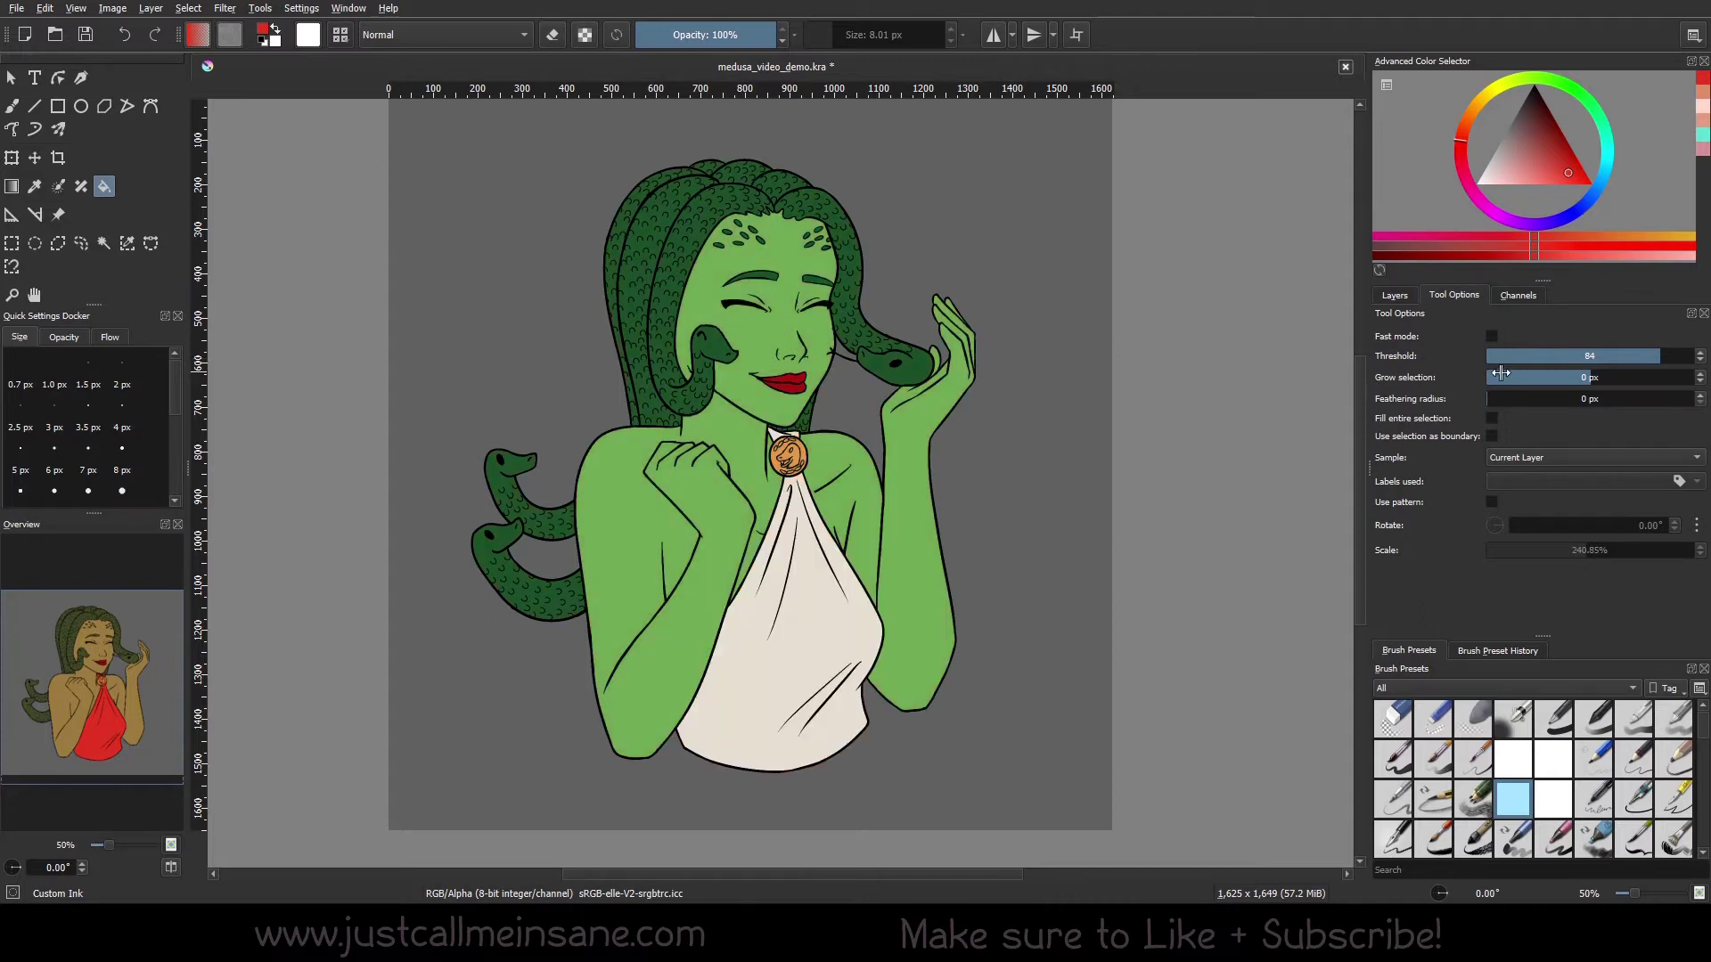
Set the fill threshold to 1 and the grow selection value to 0 px
left_click(1488, 357)
left_click(1611, 378)
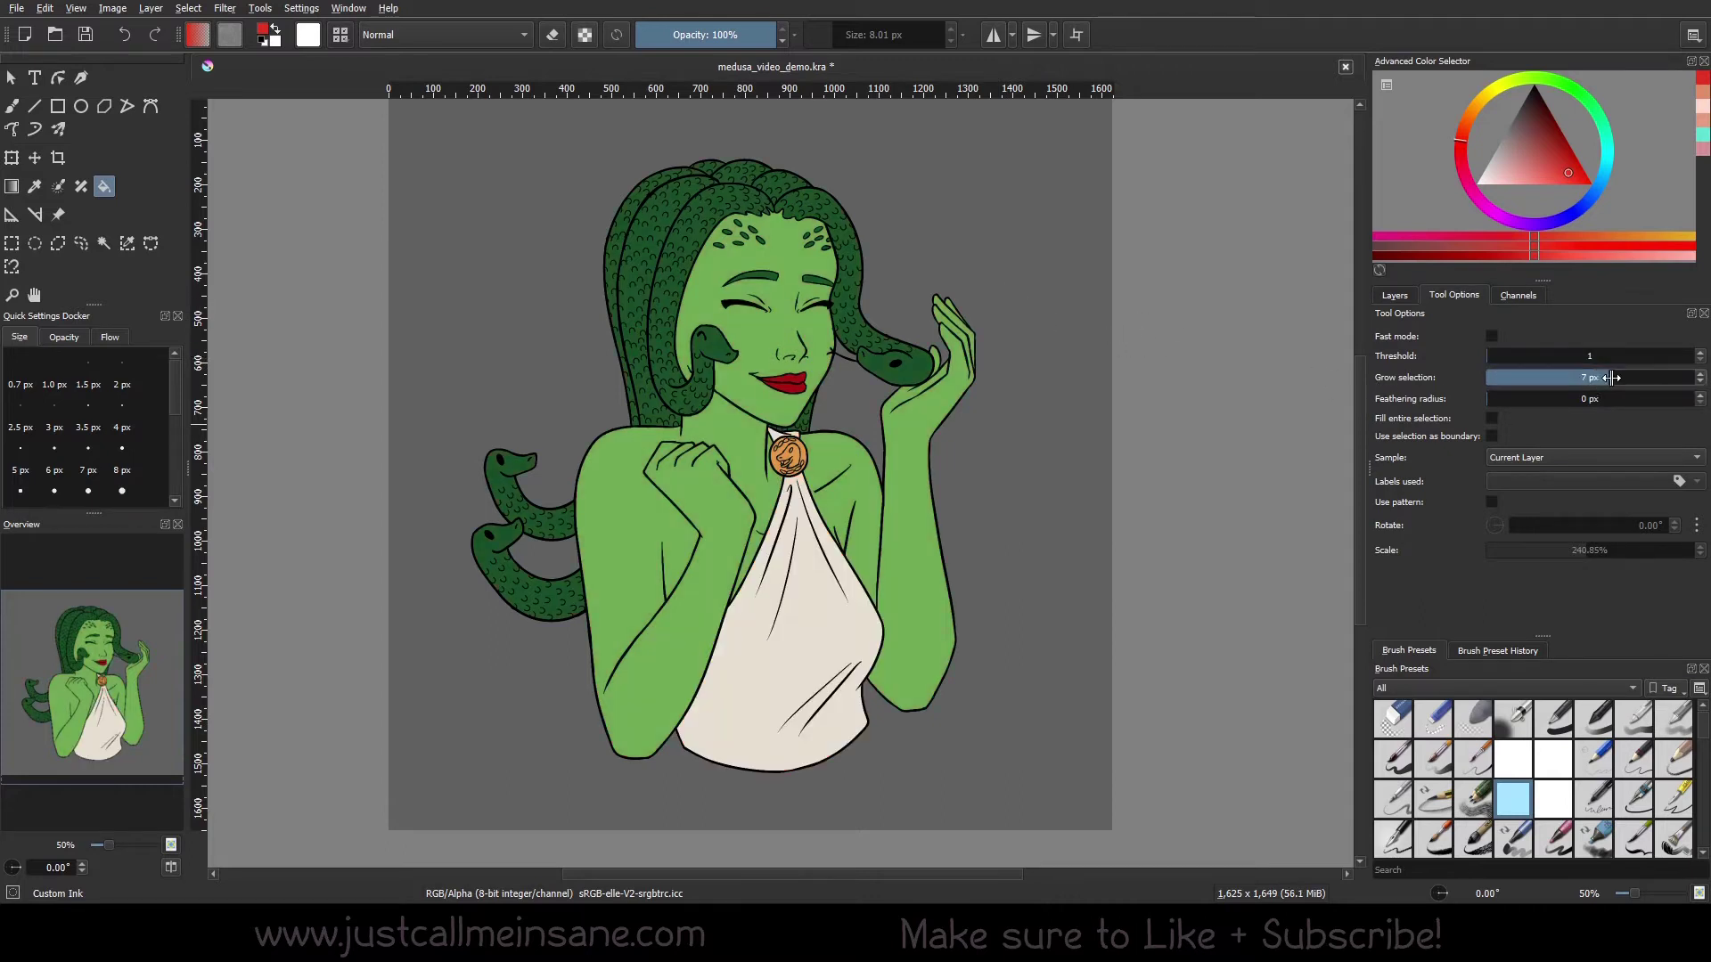
right_click(1598, 376)
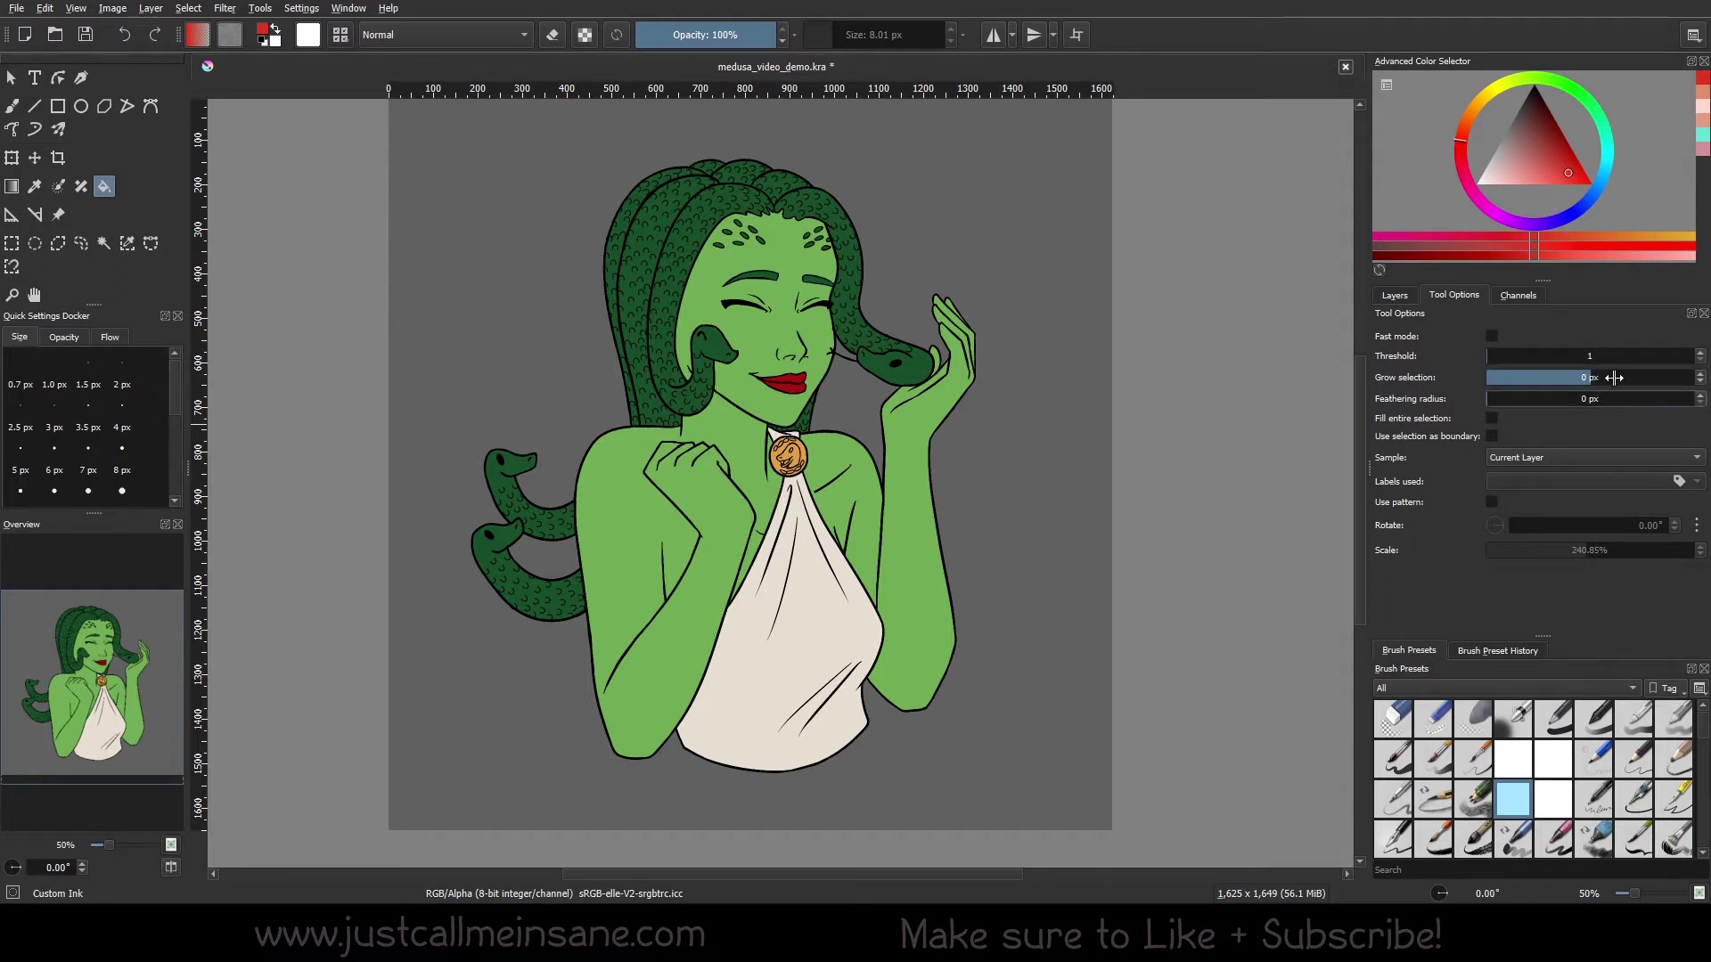
Test-fill the dress with red at threshold 1 and 0 px growth, undoing each fill
left_click(760, 579)
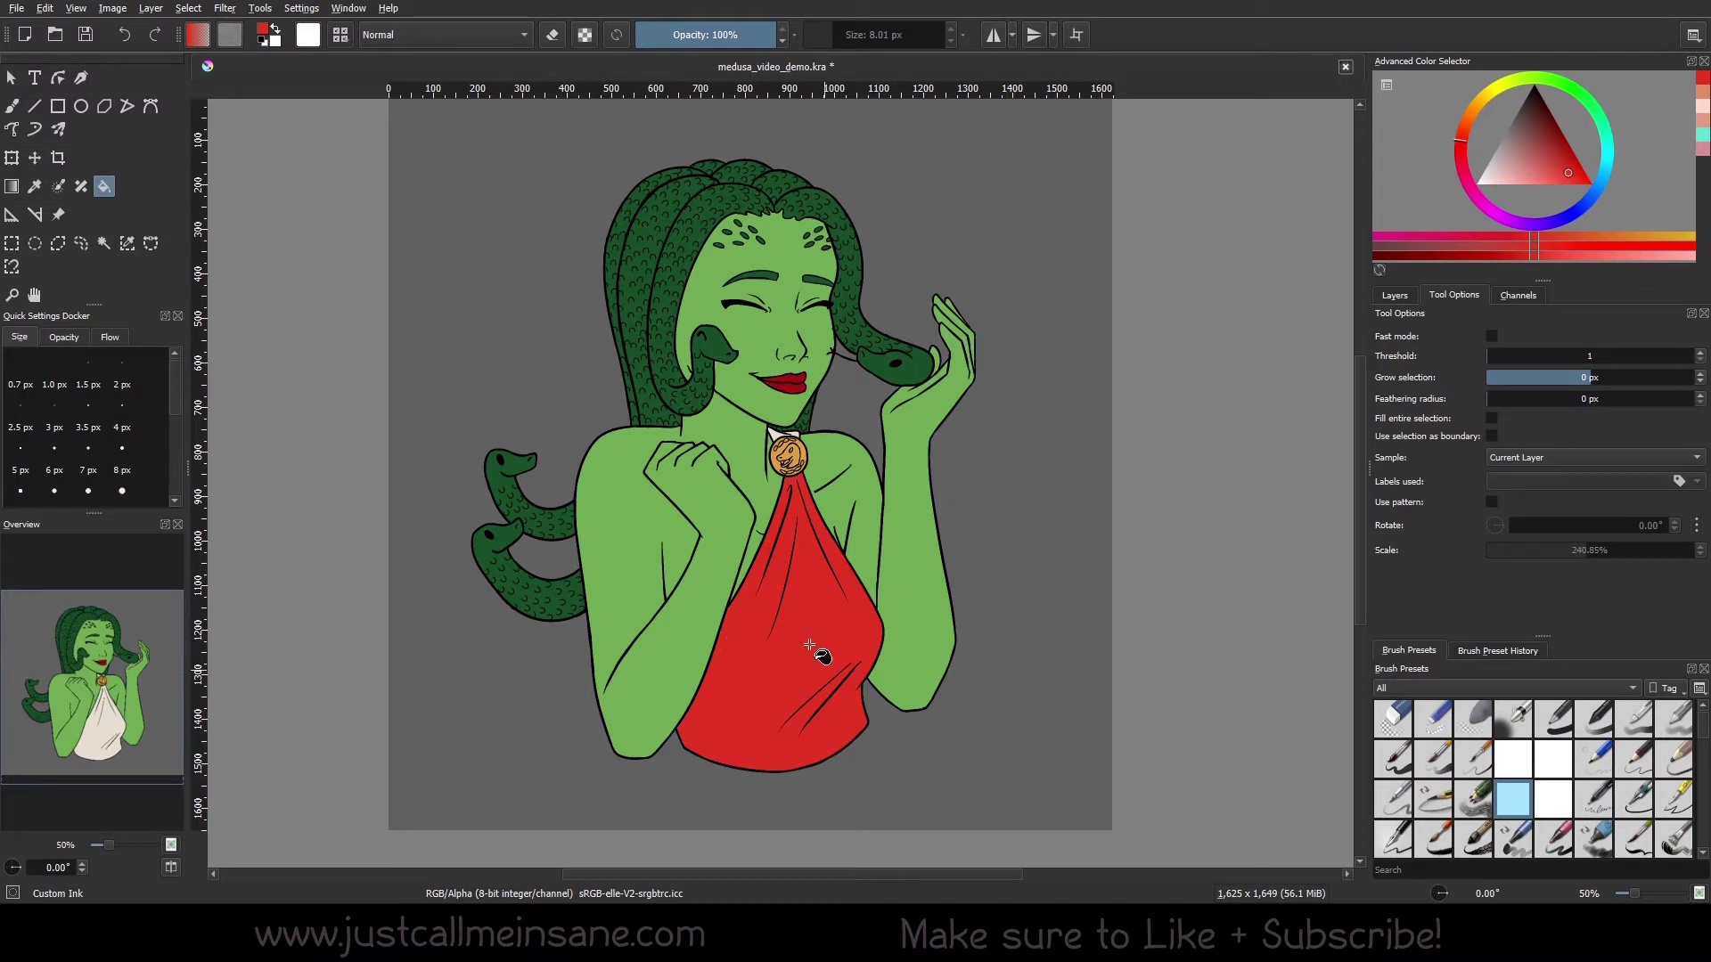
key("ctrl+z")
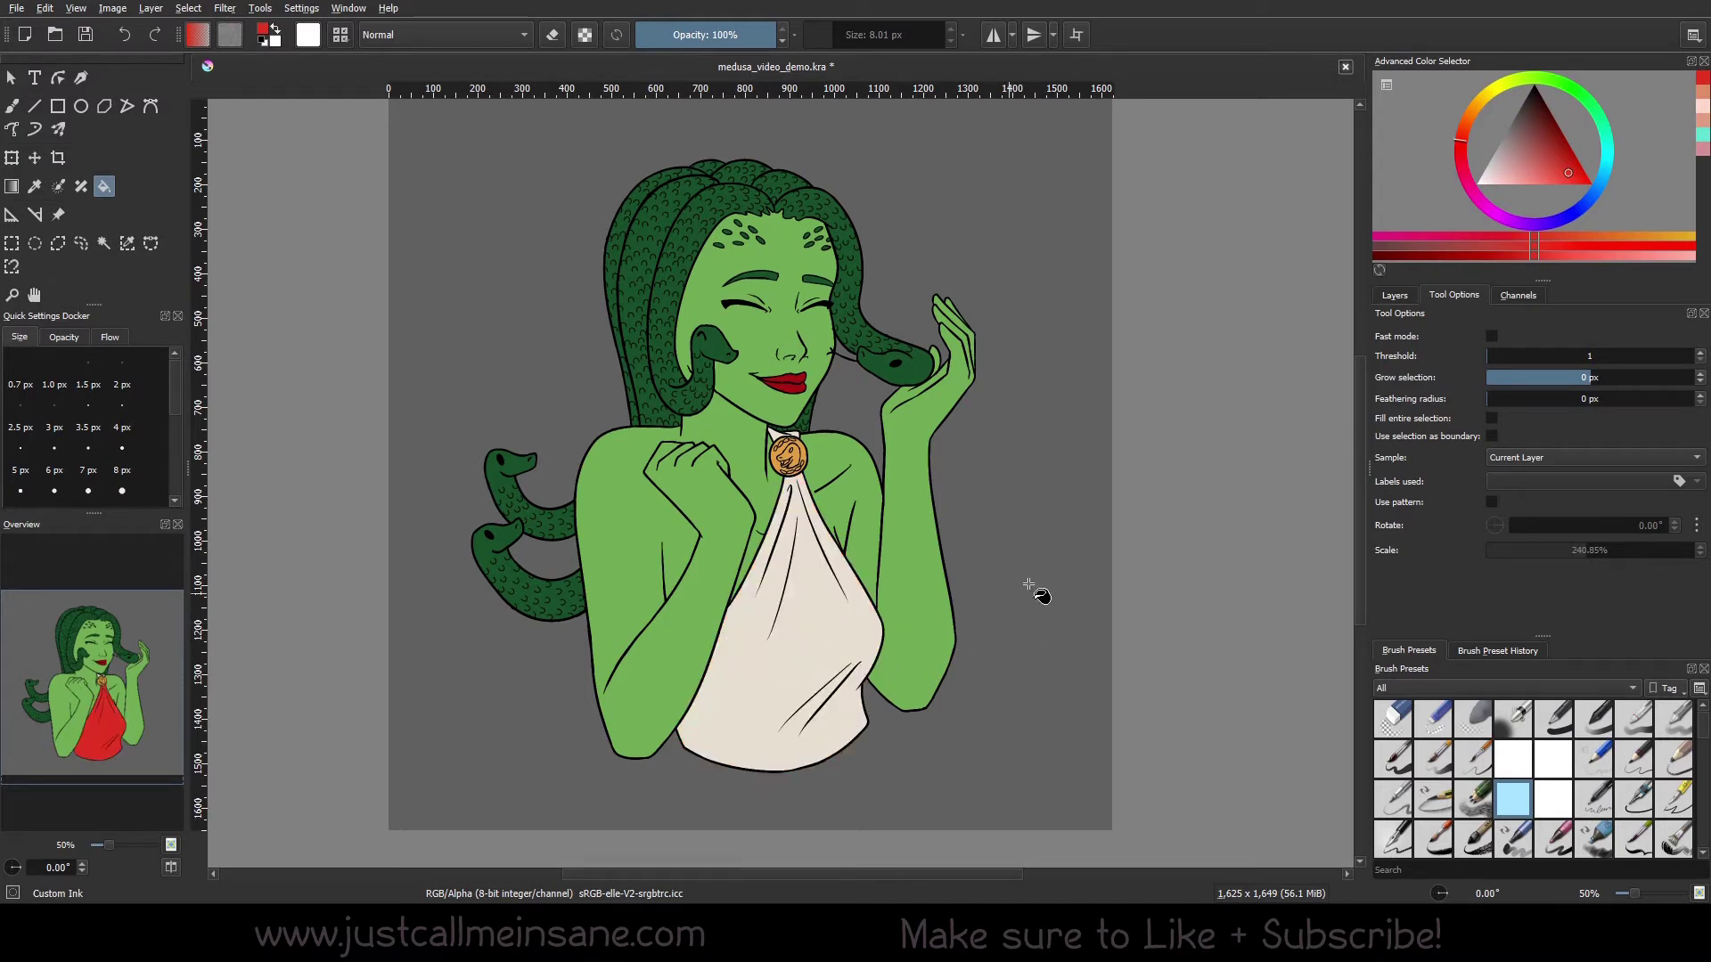
left_click(872, 652)
key("ctrl+z")
Set grow selection to 24 px, sample the skin green, lighten it, and test-fill the face and folded arm with it
left_click_drag(1574, 377, 1629, 381)
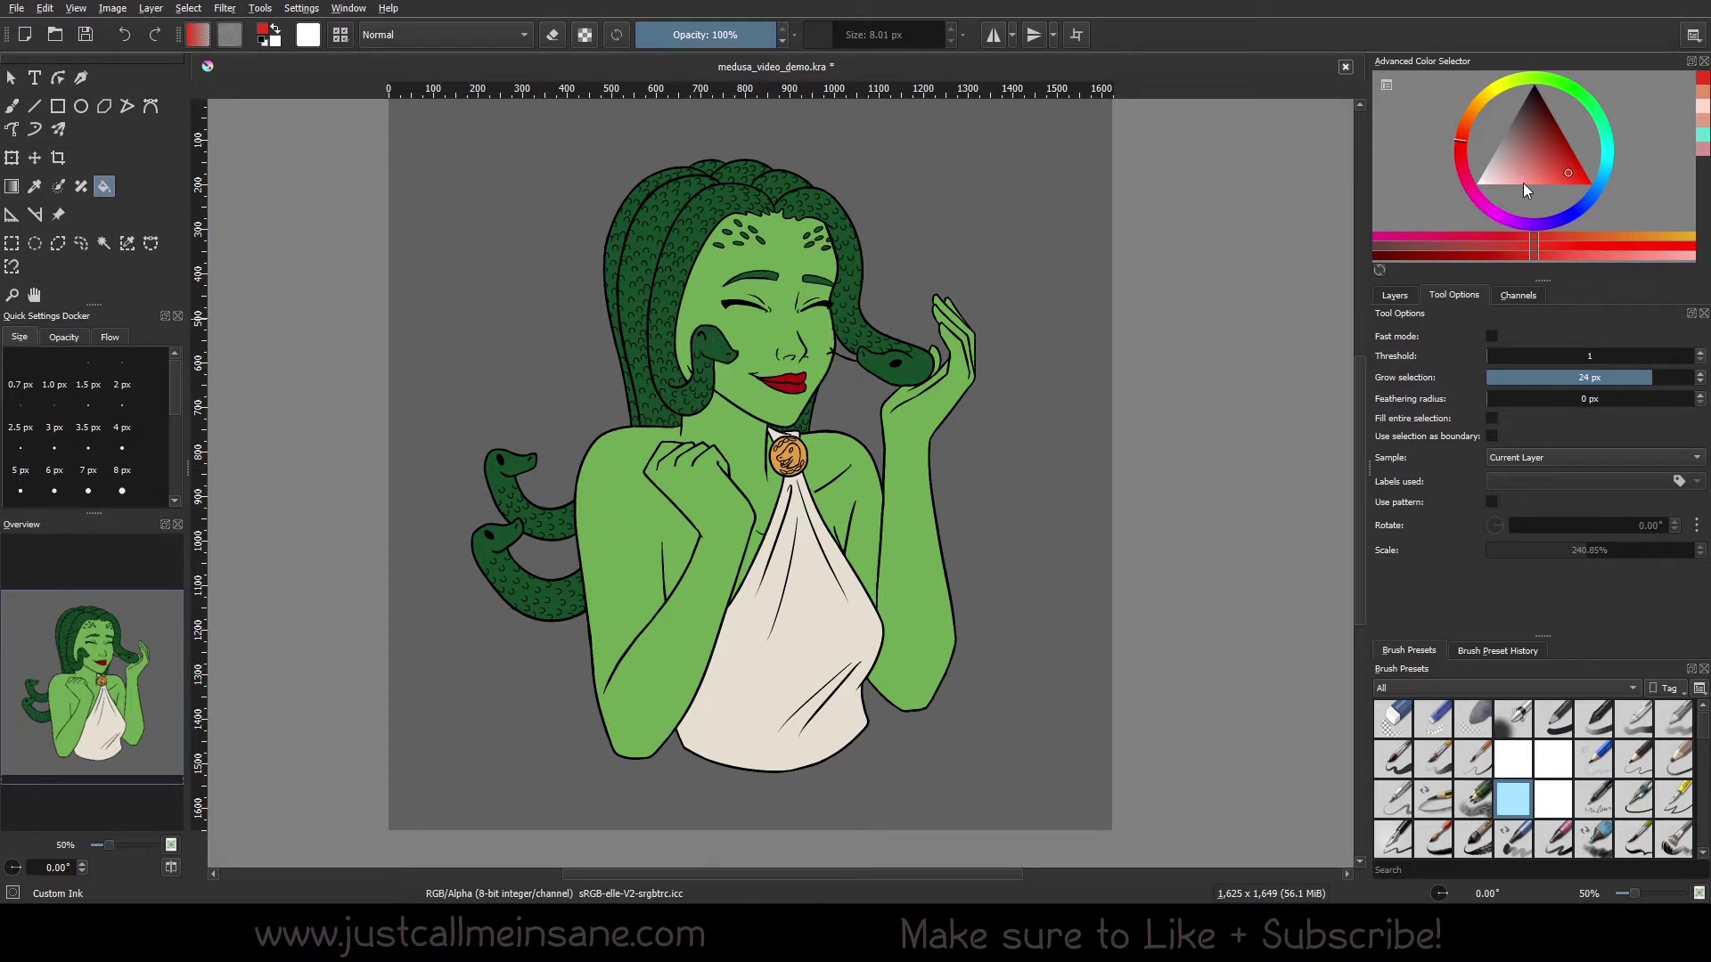
left_click(710, 486, "ctrl")
left_click(1533, 80)
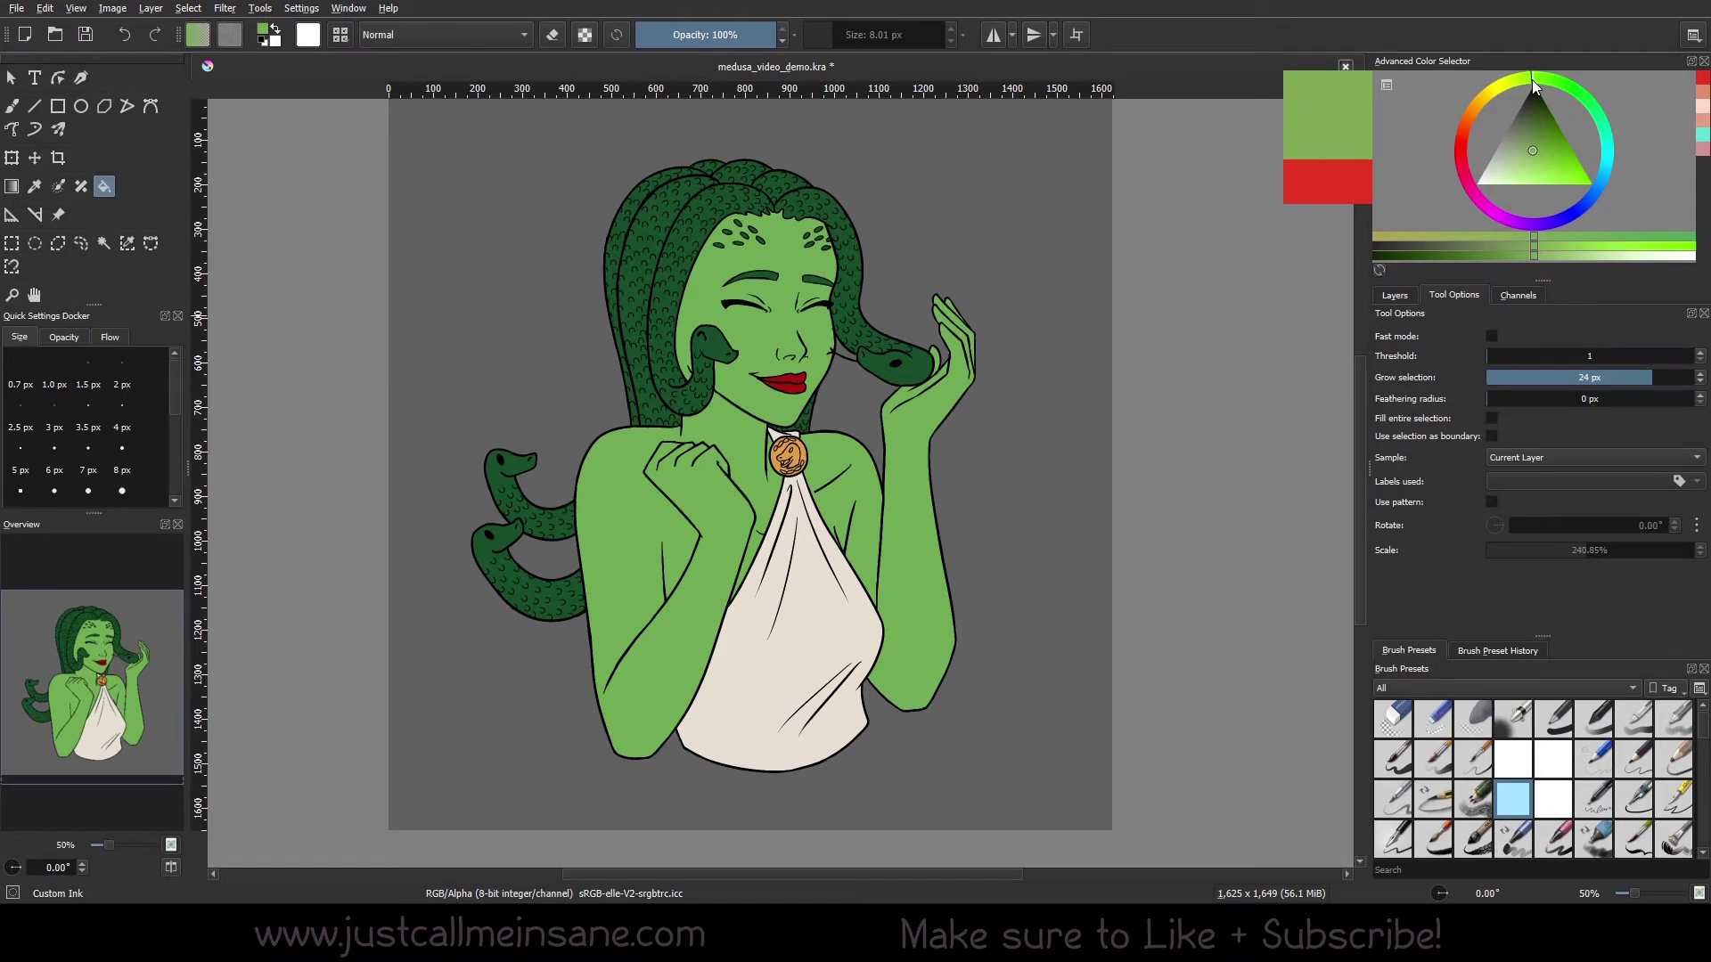
left_click(1520, 171)
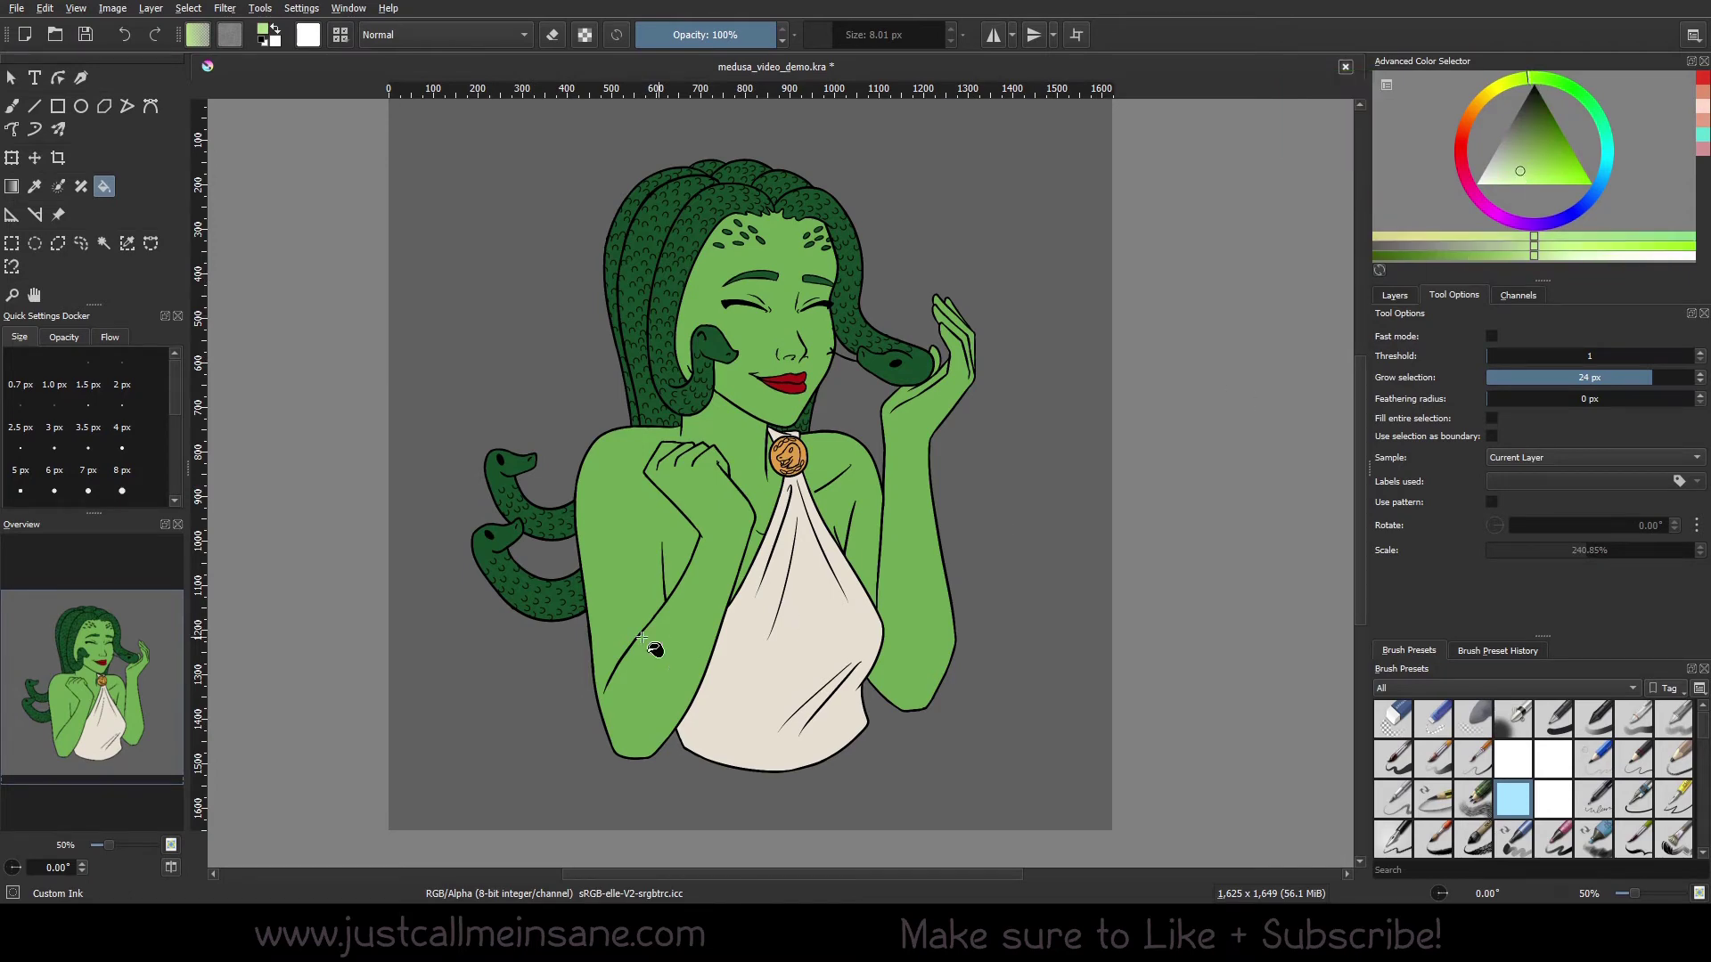
left_click(652, 665)
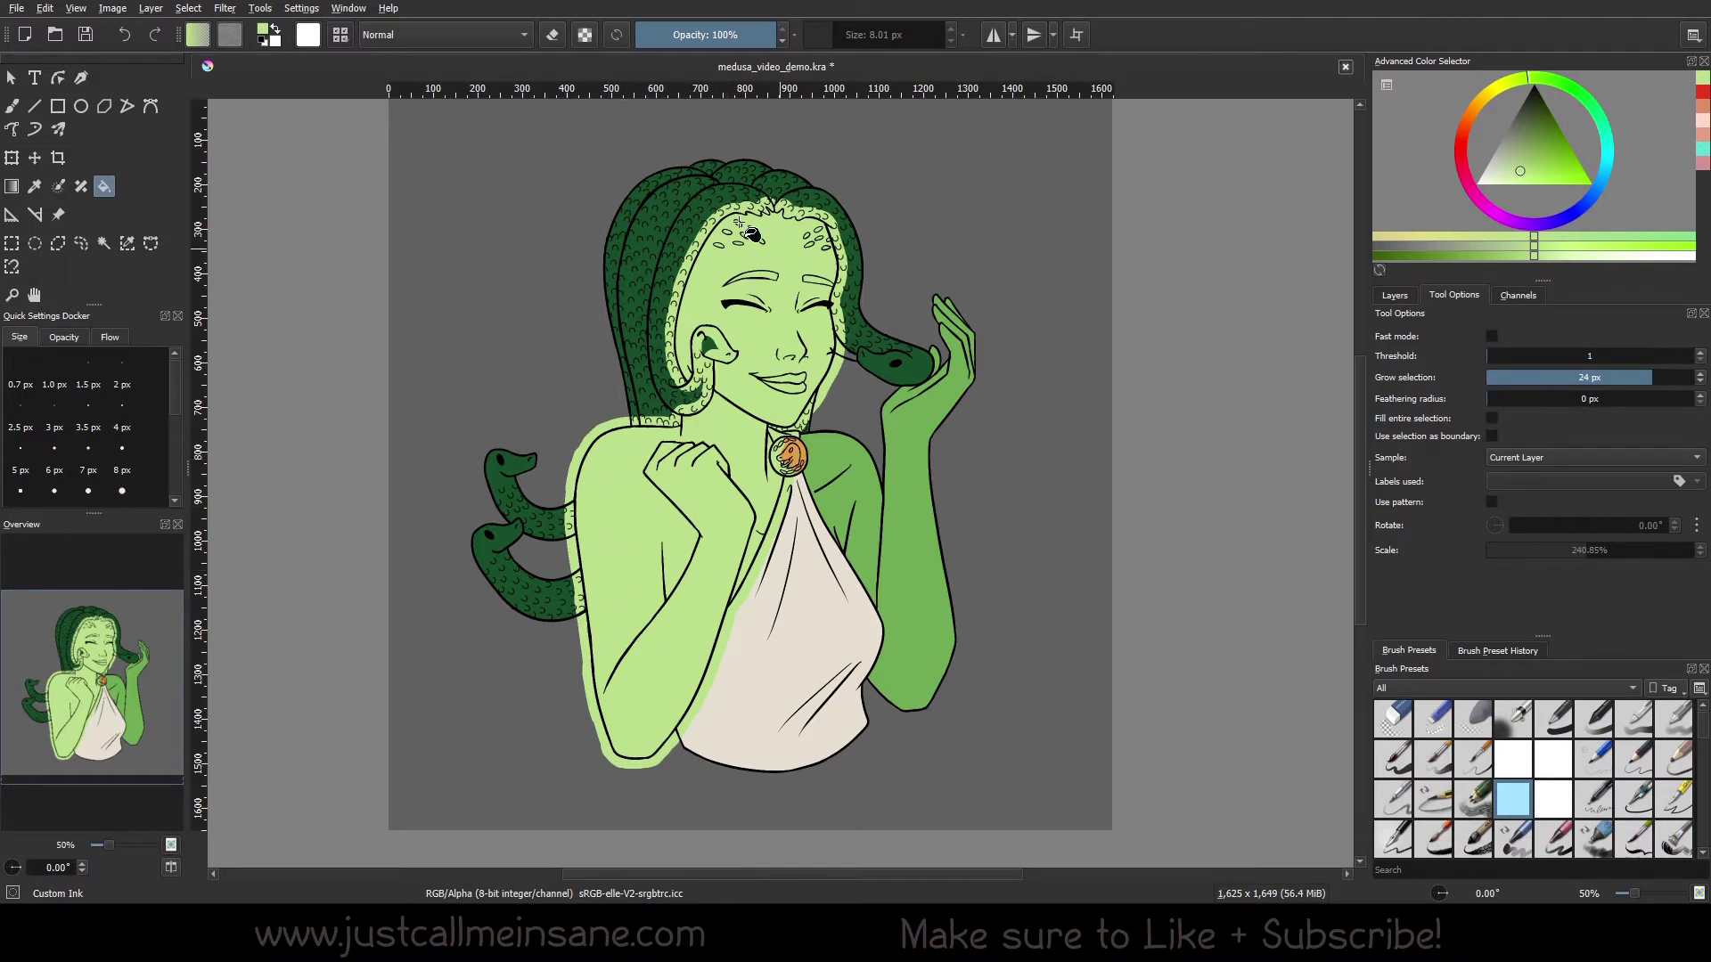
Toggle the flat-colour layer off and back on, and hide the line art on Paint Layer 8
left_click(1396, 295)
left_click(1383, 546)
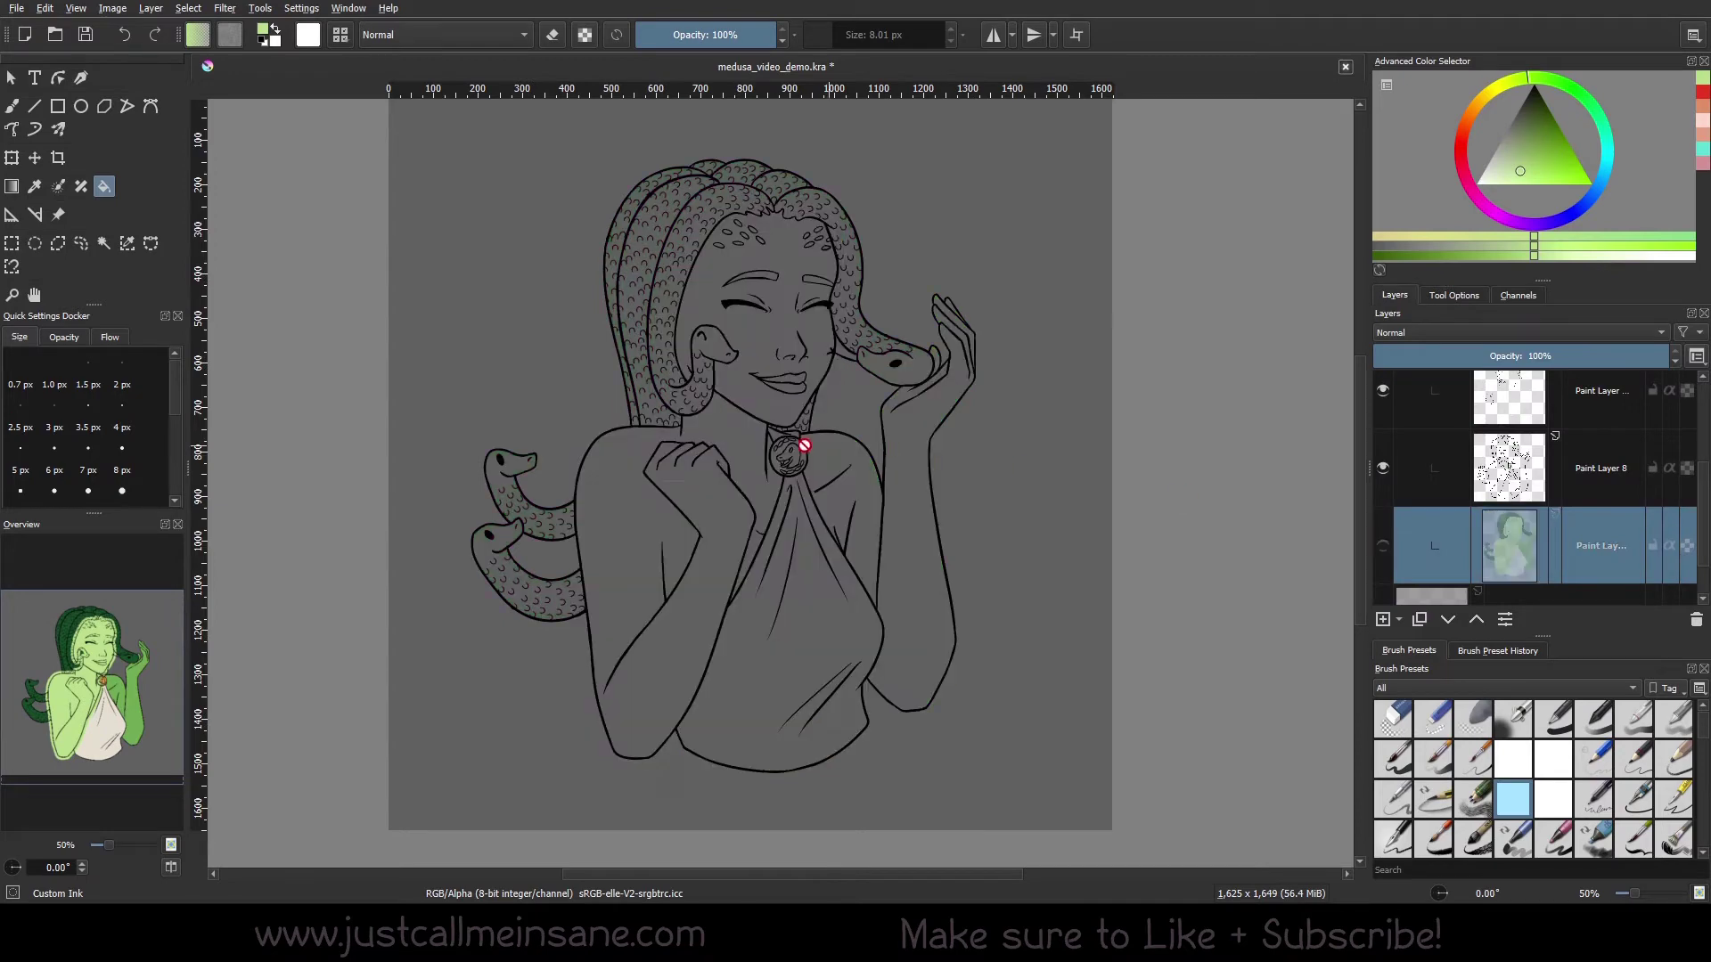
left_click(1383, 545)
left_click(1383, 468)
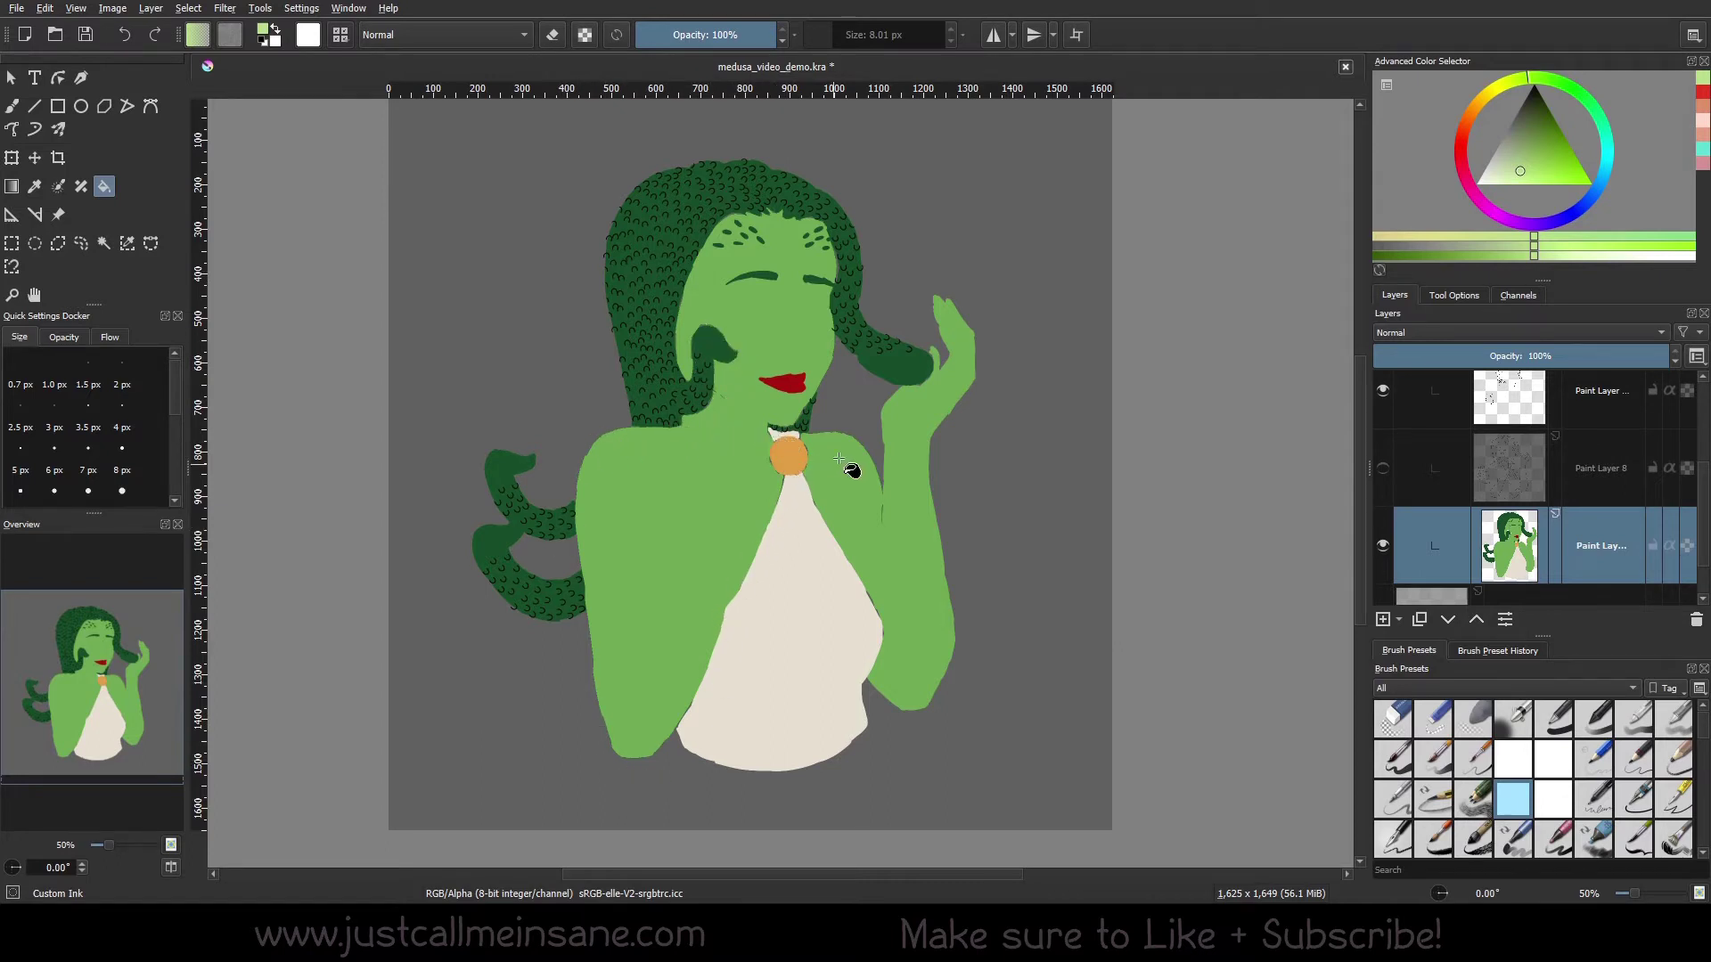
Fill the body and raised arm with light green at 24 px growth, and show the line art again
left_click(641, 530)
left_click(925, 597)
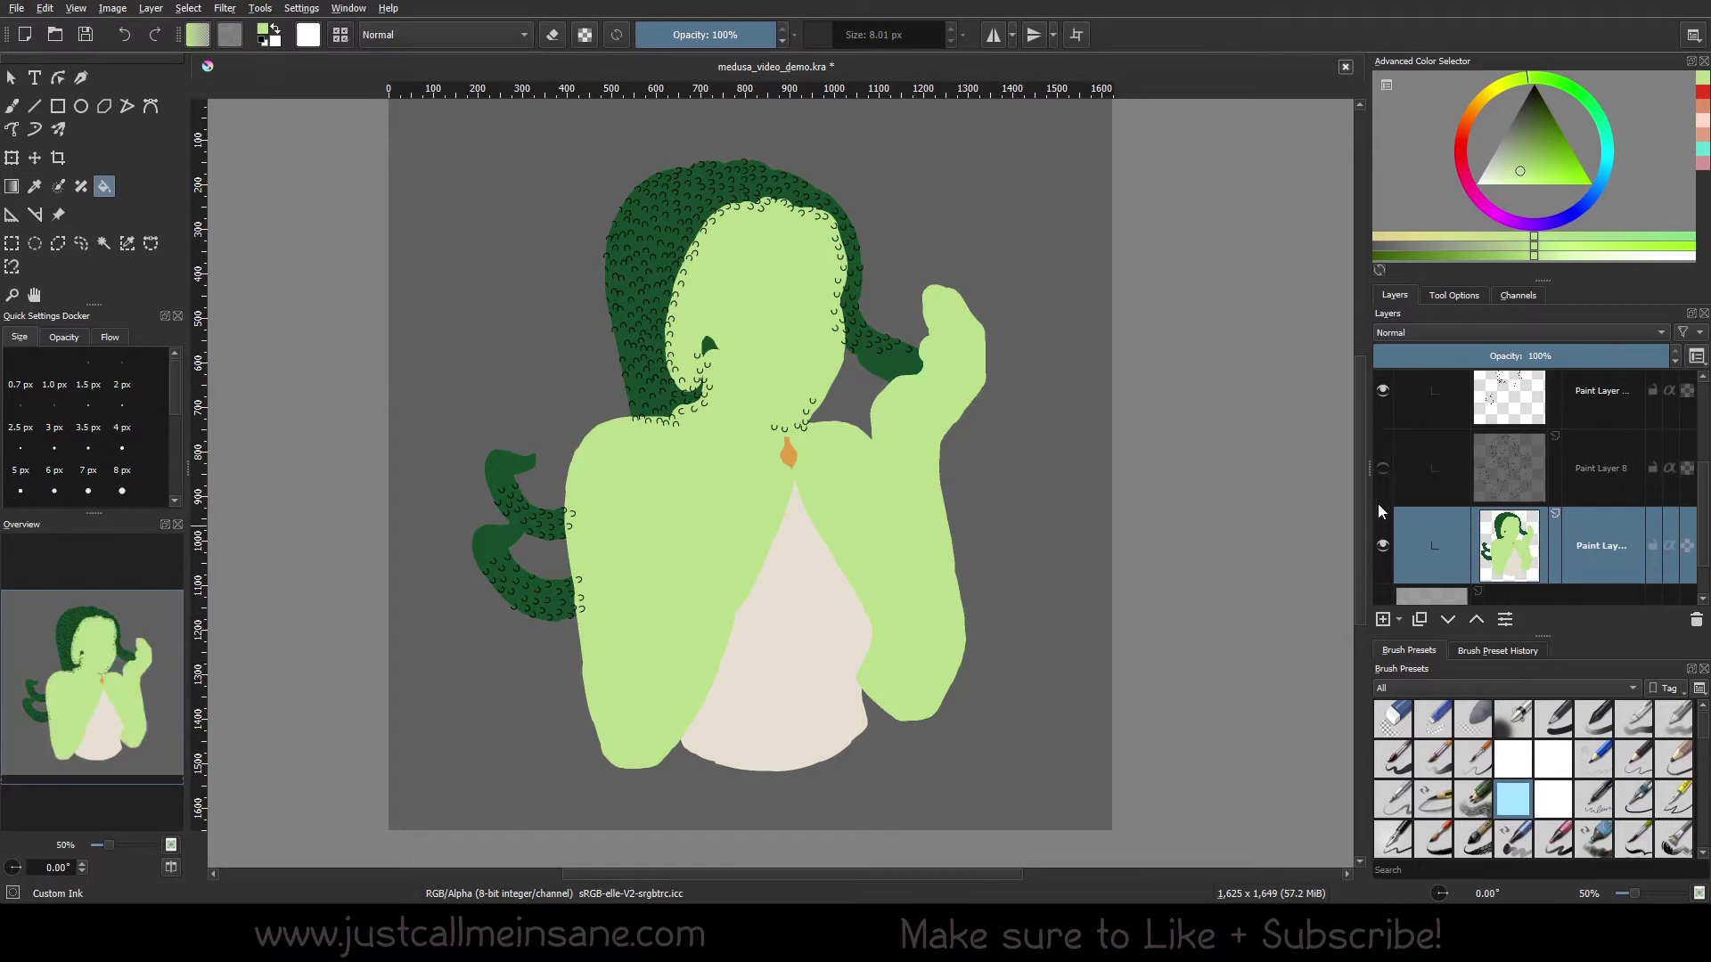
left_click(1383, 468)
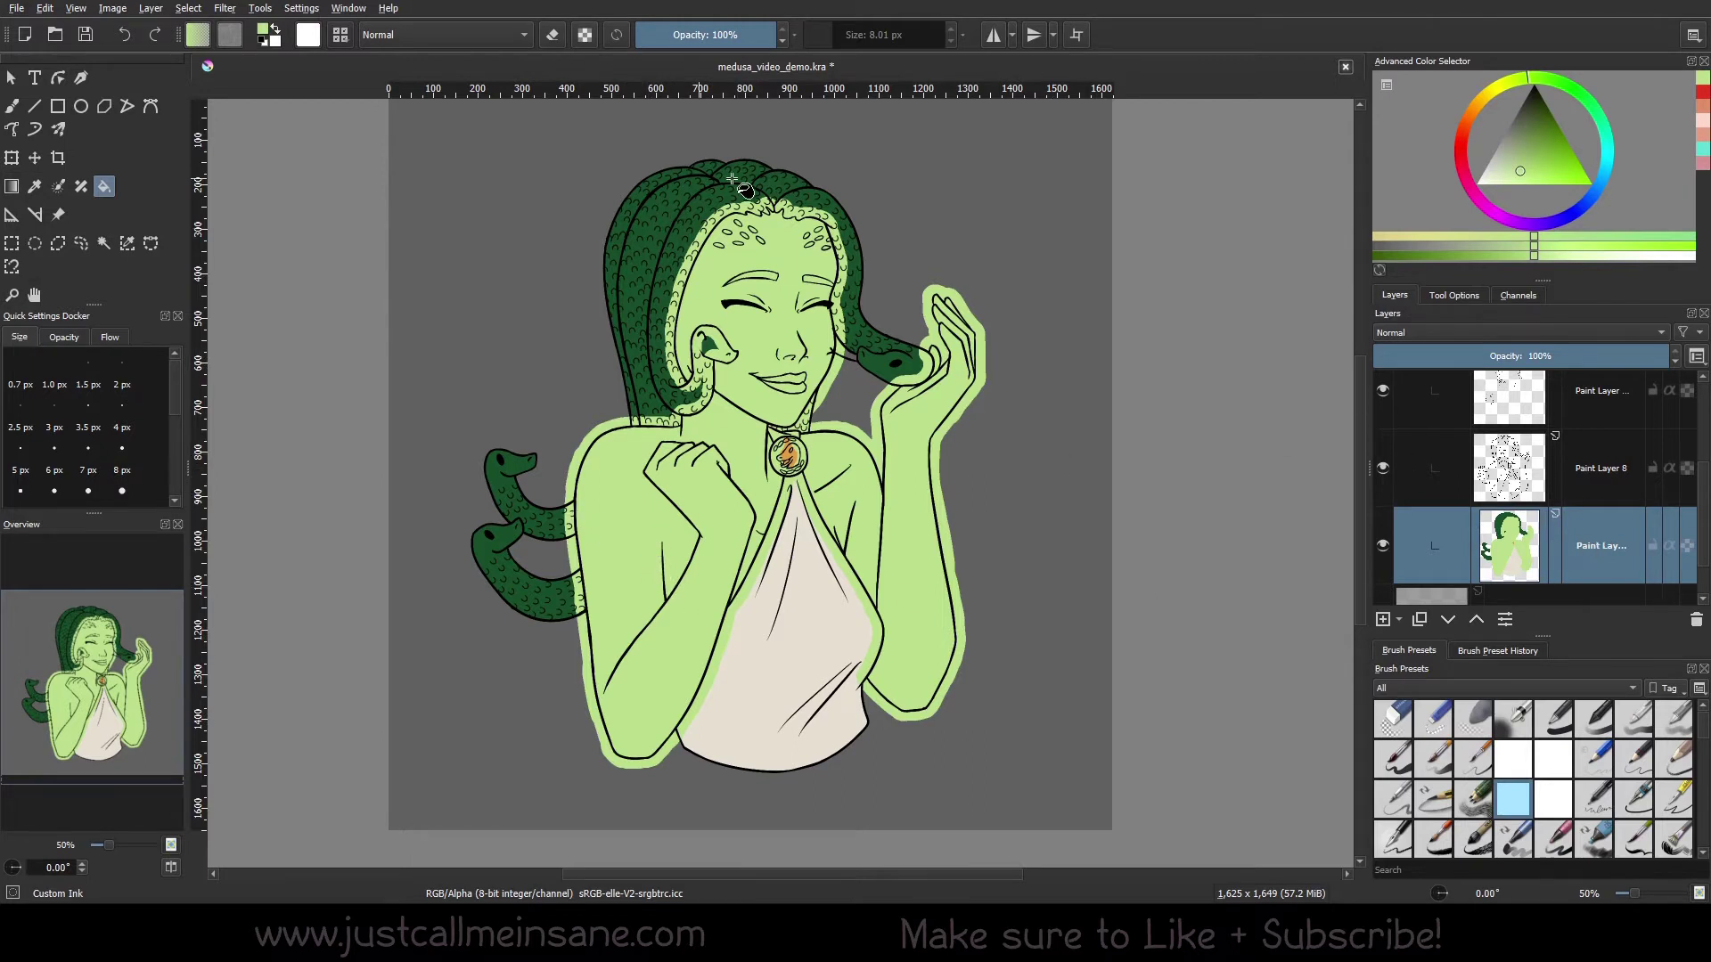
Test-fill the snake hair, rear snakes and dress with light green at 24 px growth
left_click(627, 388)
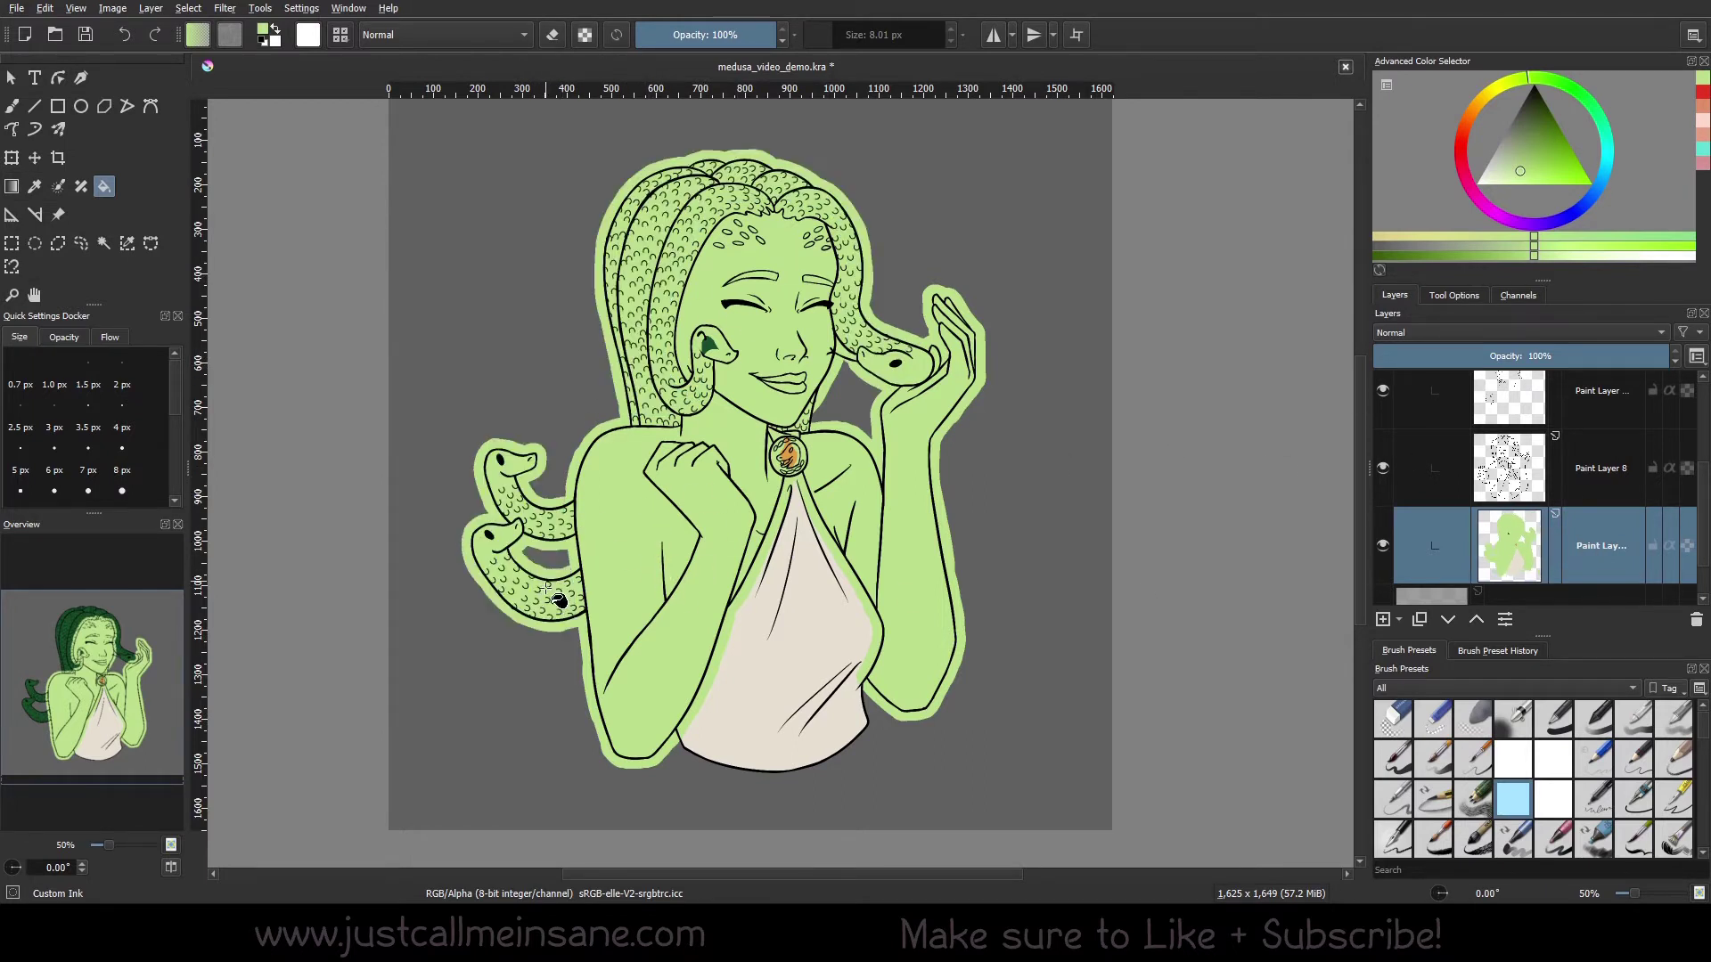
left_click(537, 519)
key("ctrl+z")
left_click(771, 764)
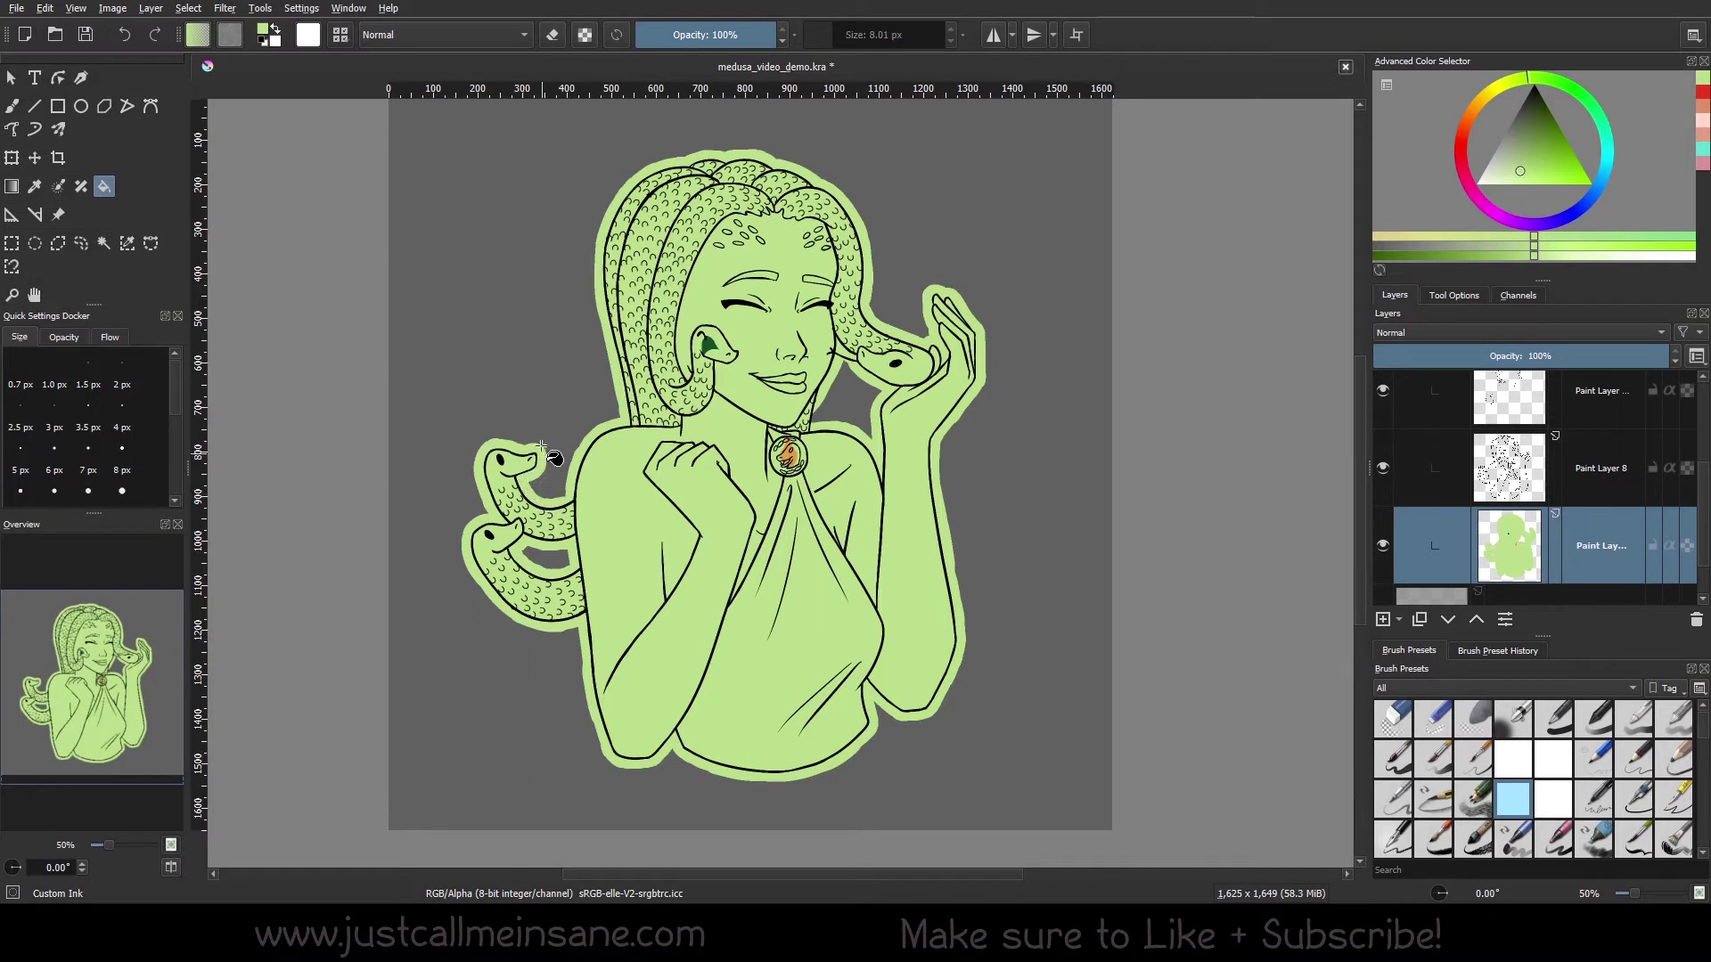
Test-fill the gap between the rear snakes, examine the grown edges around the neck, and refill the whole figure with light green
left_click(1456, 299)
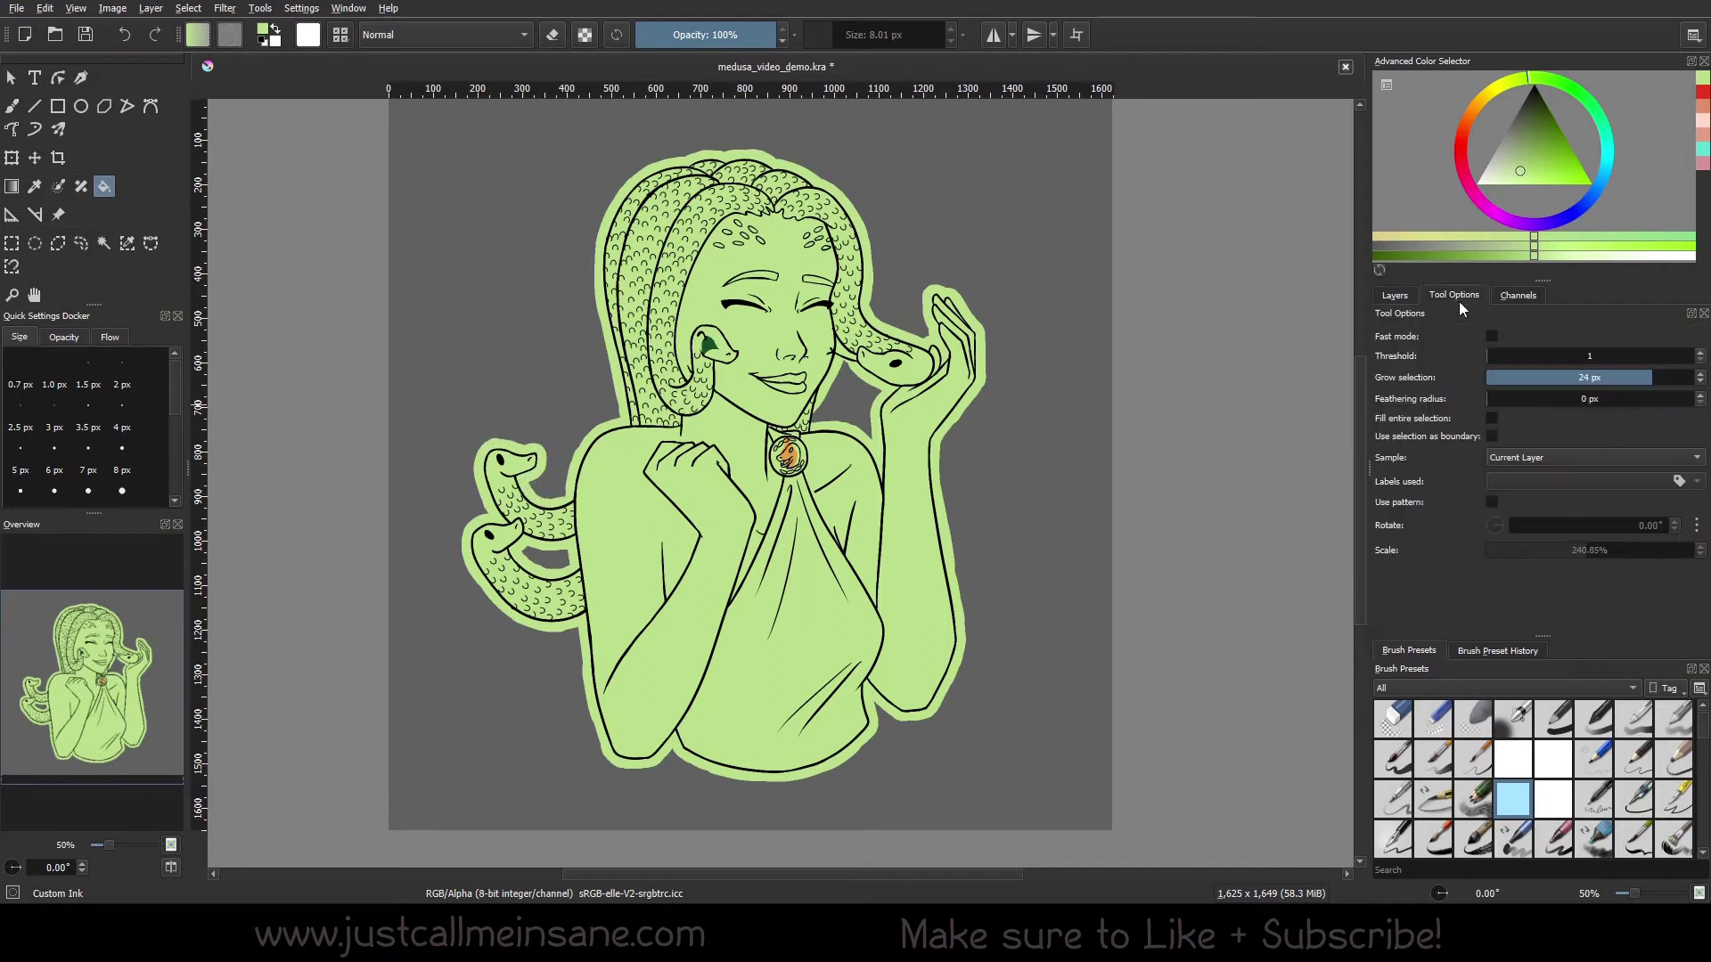
left_click(545, 556)
left_click(816, 419)
key("ctrl+z")
scroll(849, 473, "up", 3, "ctrl")
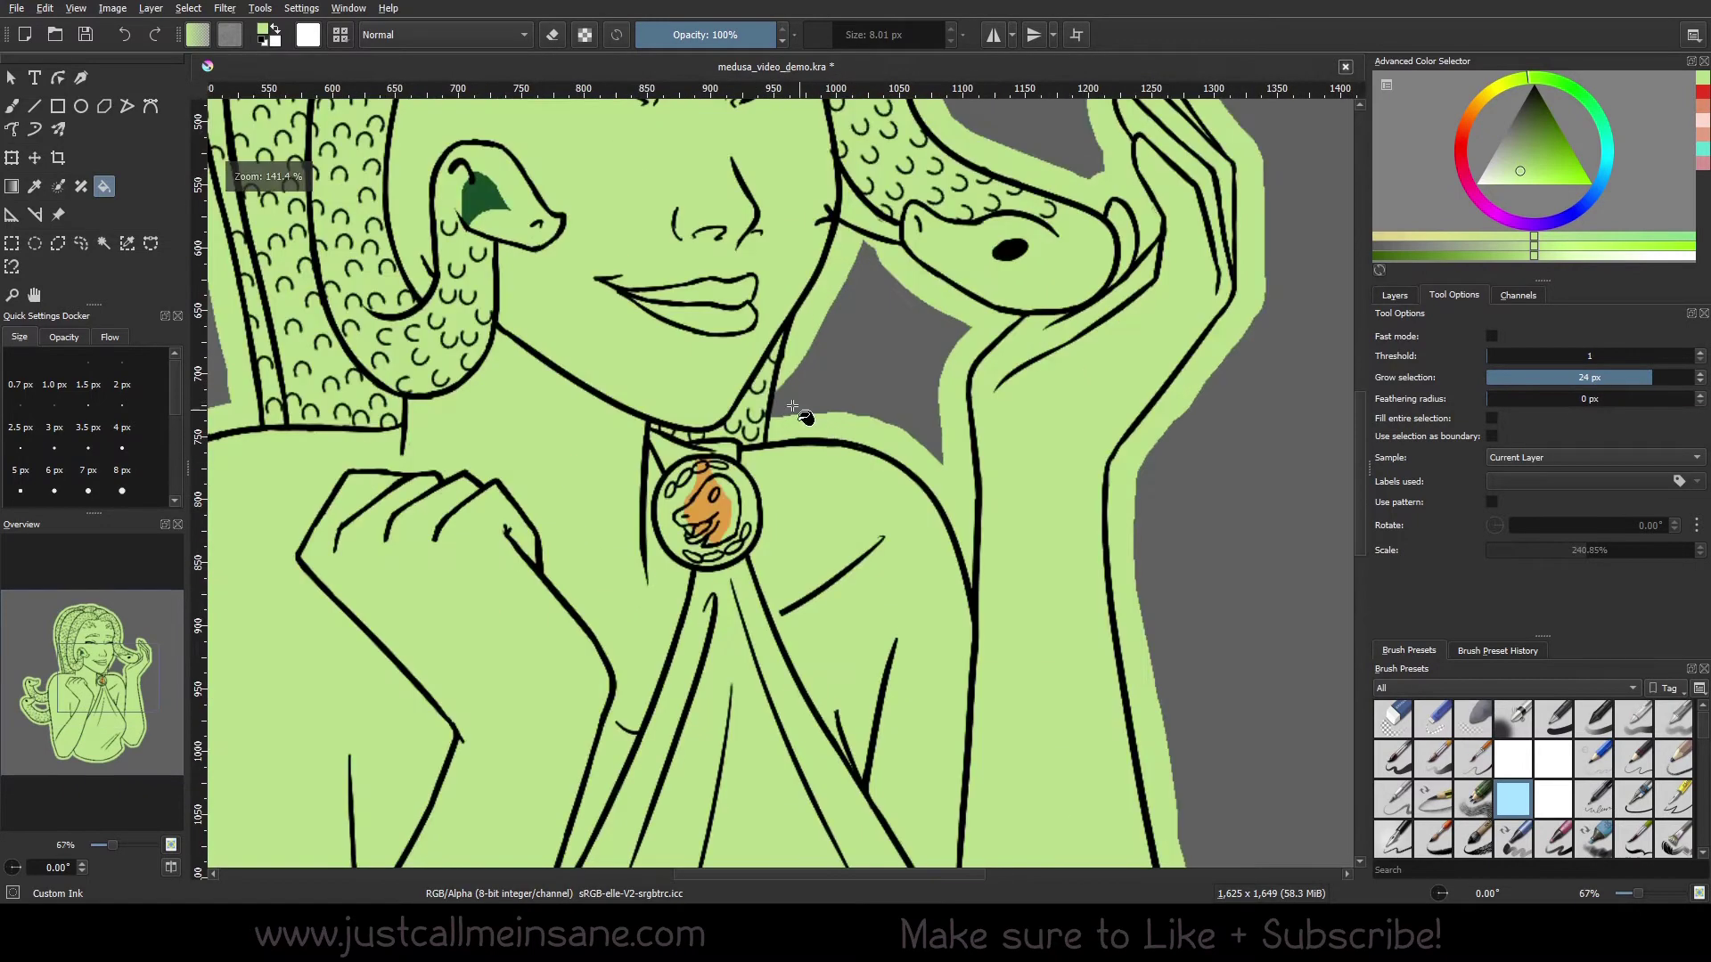
scroll(802, 472, "up", 2)
scroll(795, 467, "down", 3)
left_click_drag(784, 560, 789, 484)
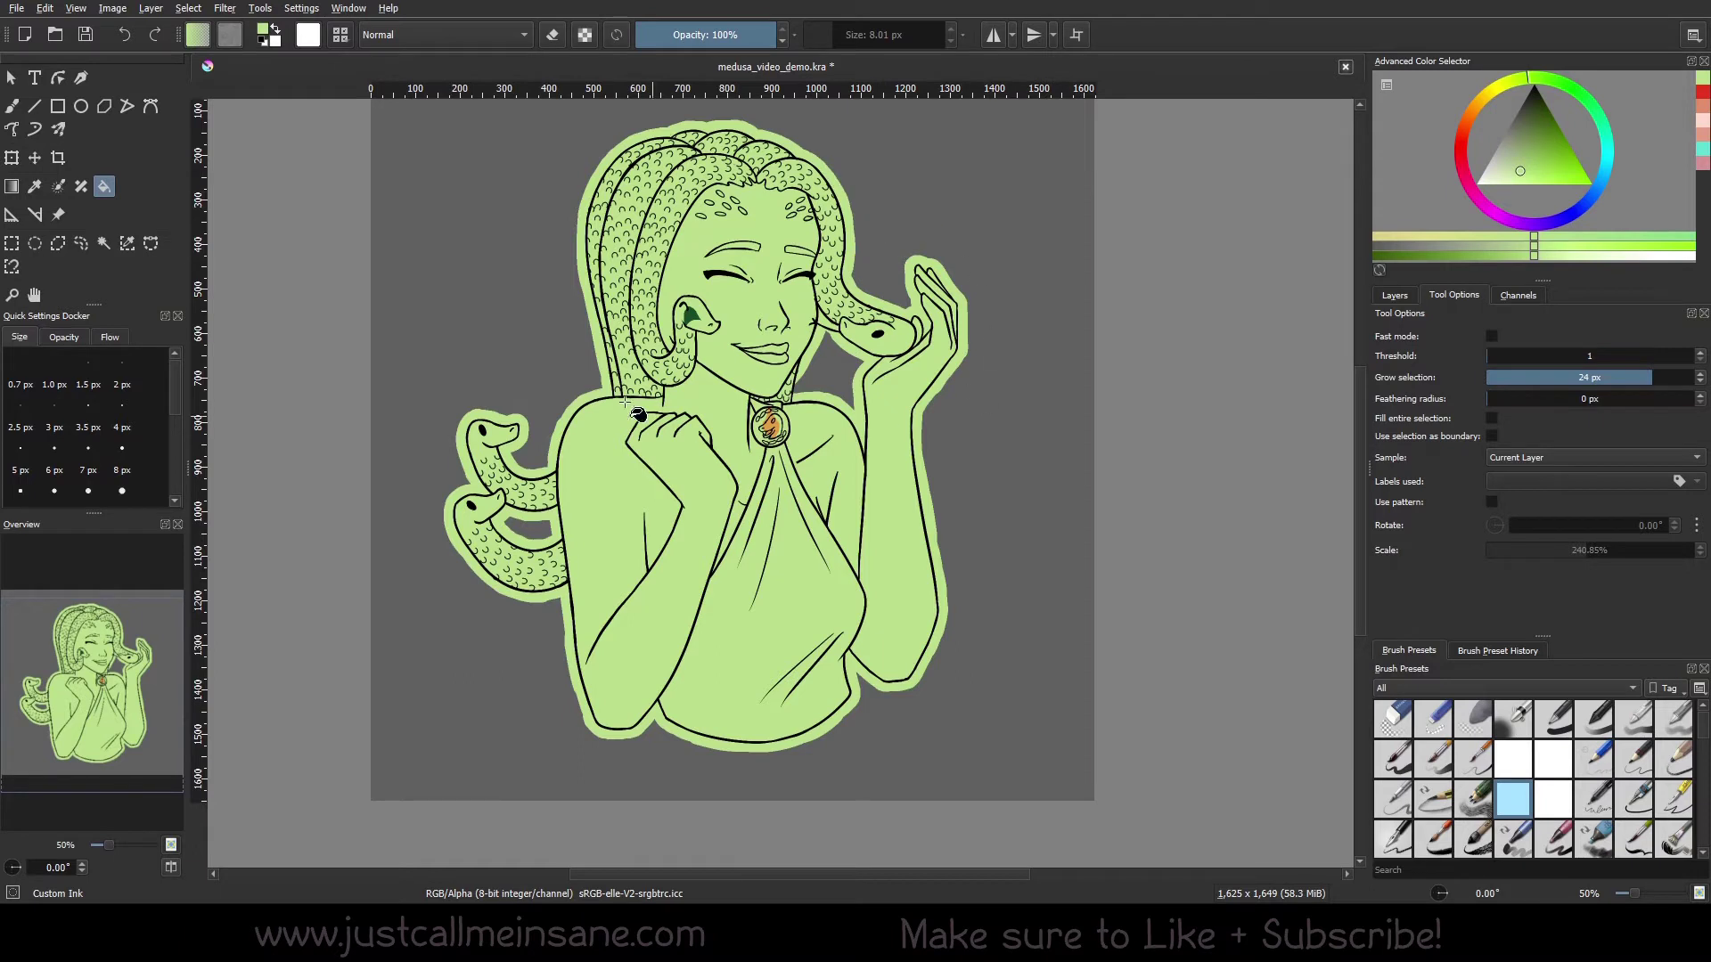
left_click(802, 646)
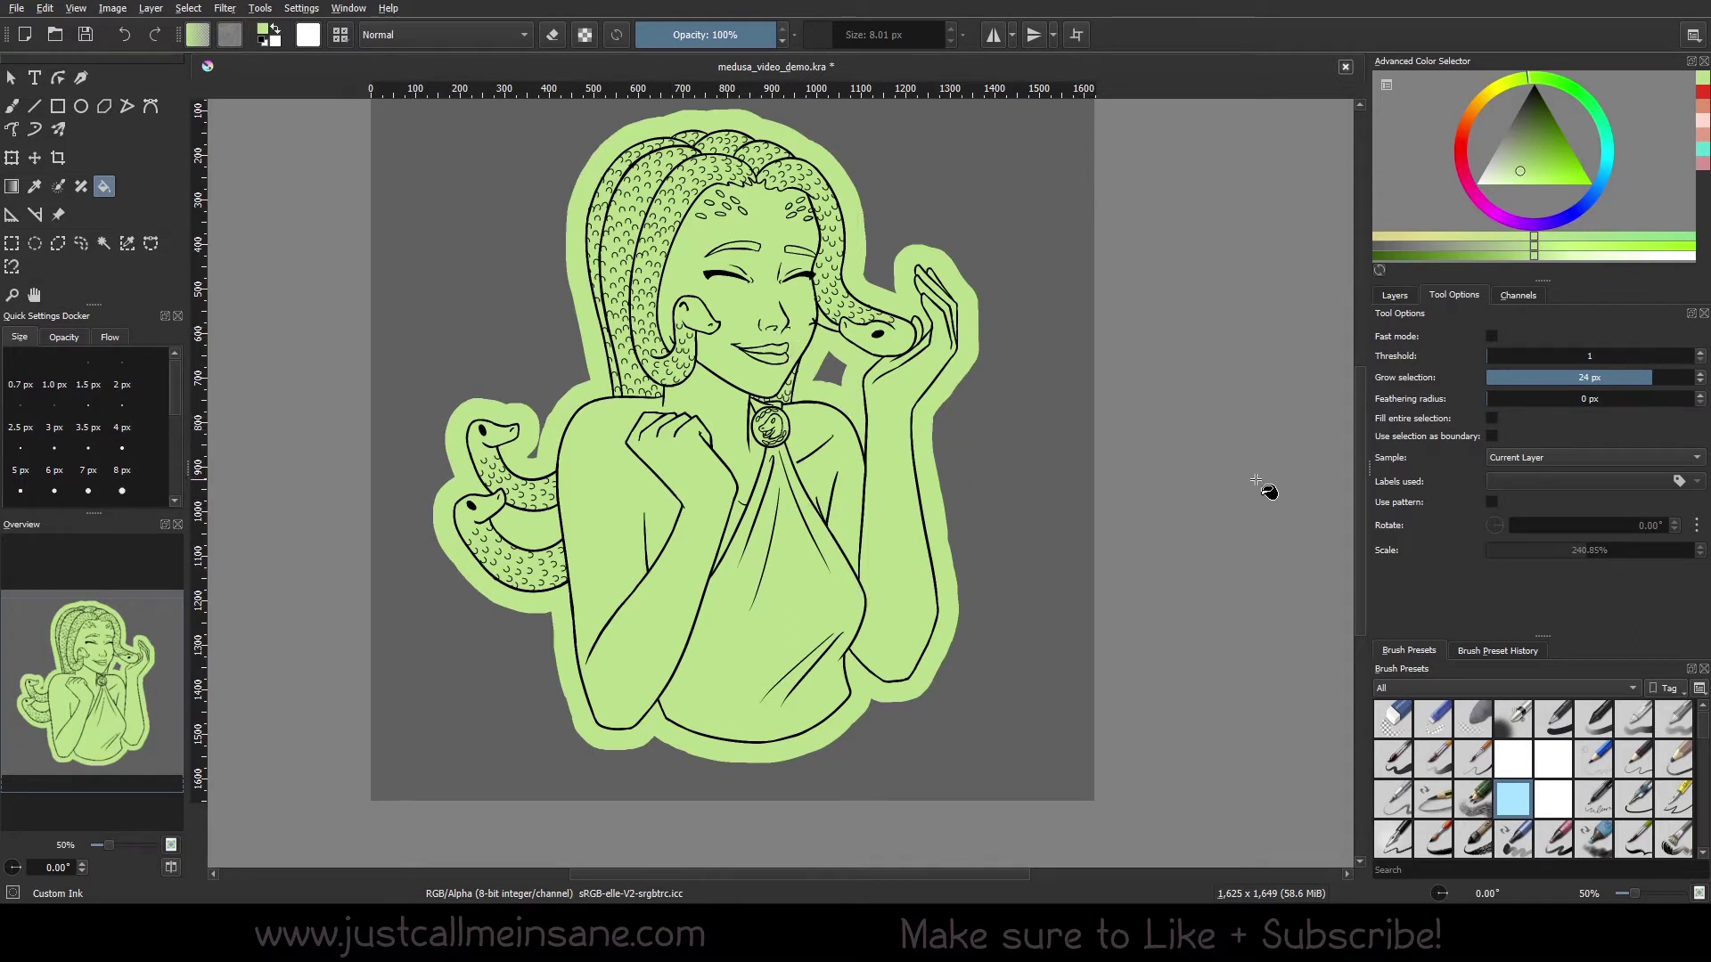
Undo all the light green fills made with 24 px growth
key("ctrl+z")
key("ctrl+z")
key("ctrl+z")
key("ctrl+z")
key("ctrl+z")
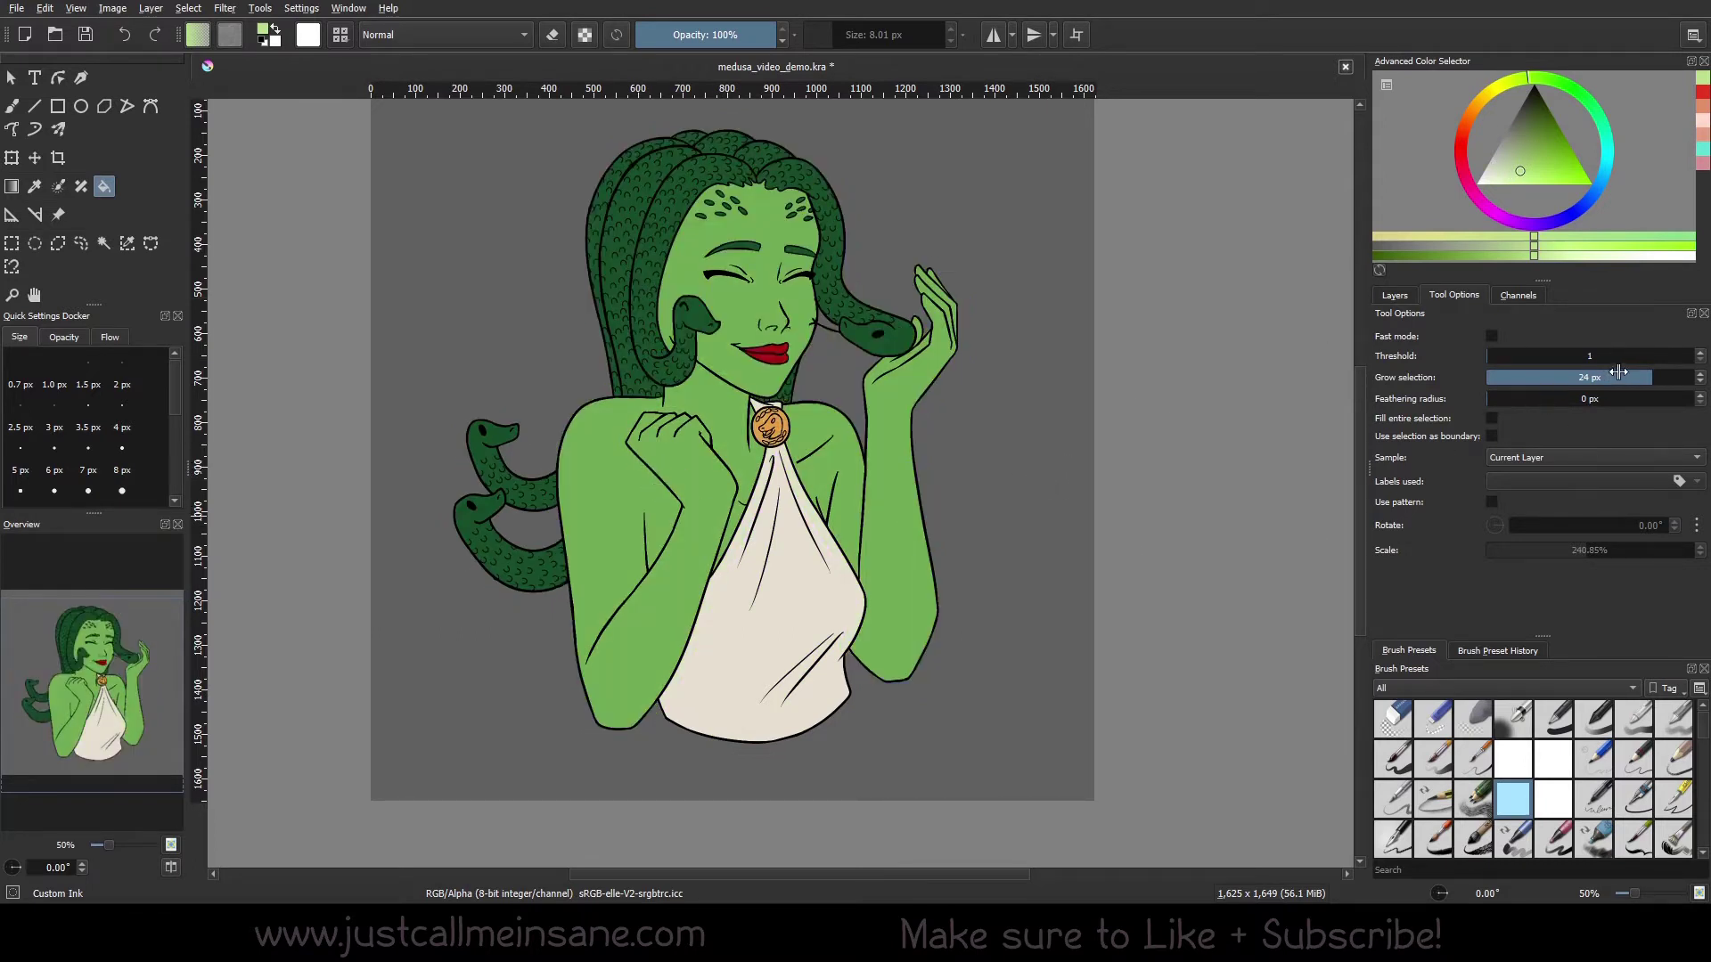
Set grow selection to -20 px, test-fill the skin with light green, and undo the fill
left_click_drag(1595, 379, 1551, 378)
left_click(602, 531)
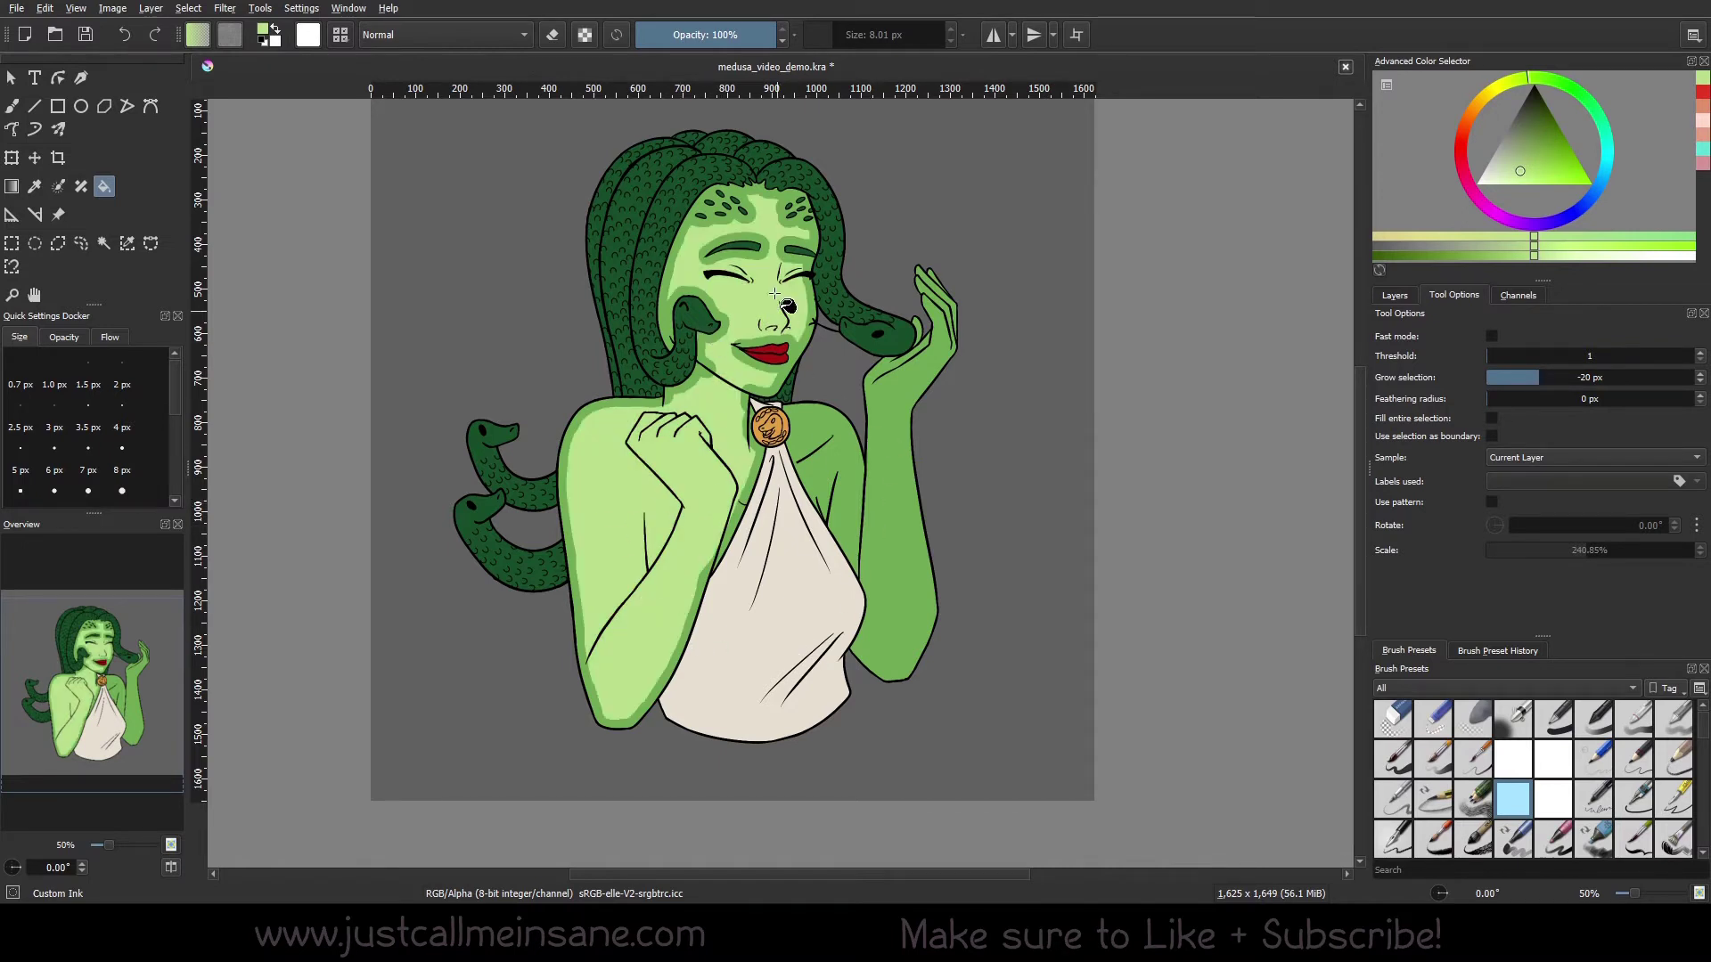
key("ctrl+z")
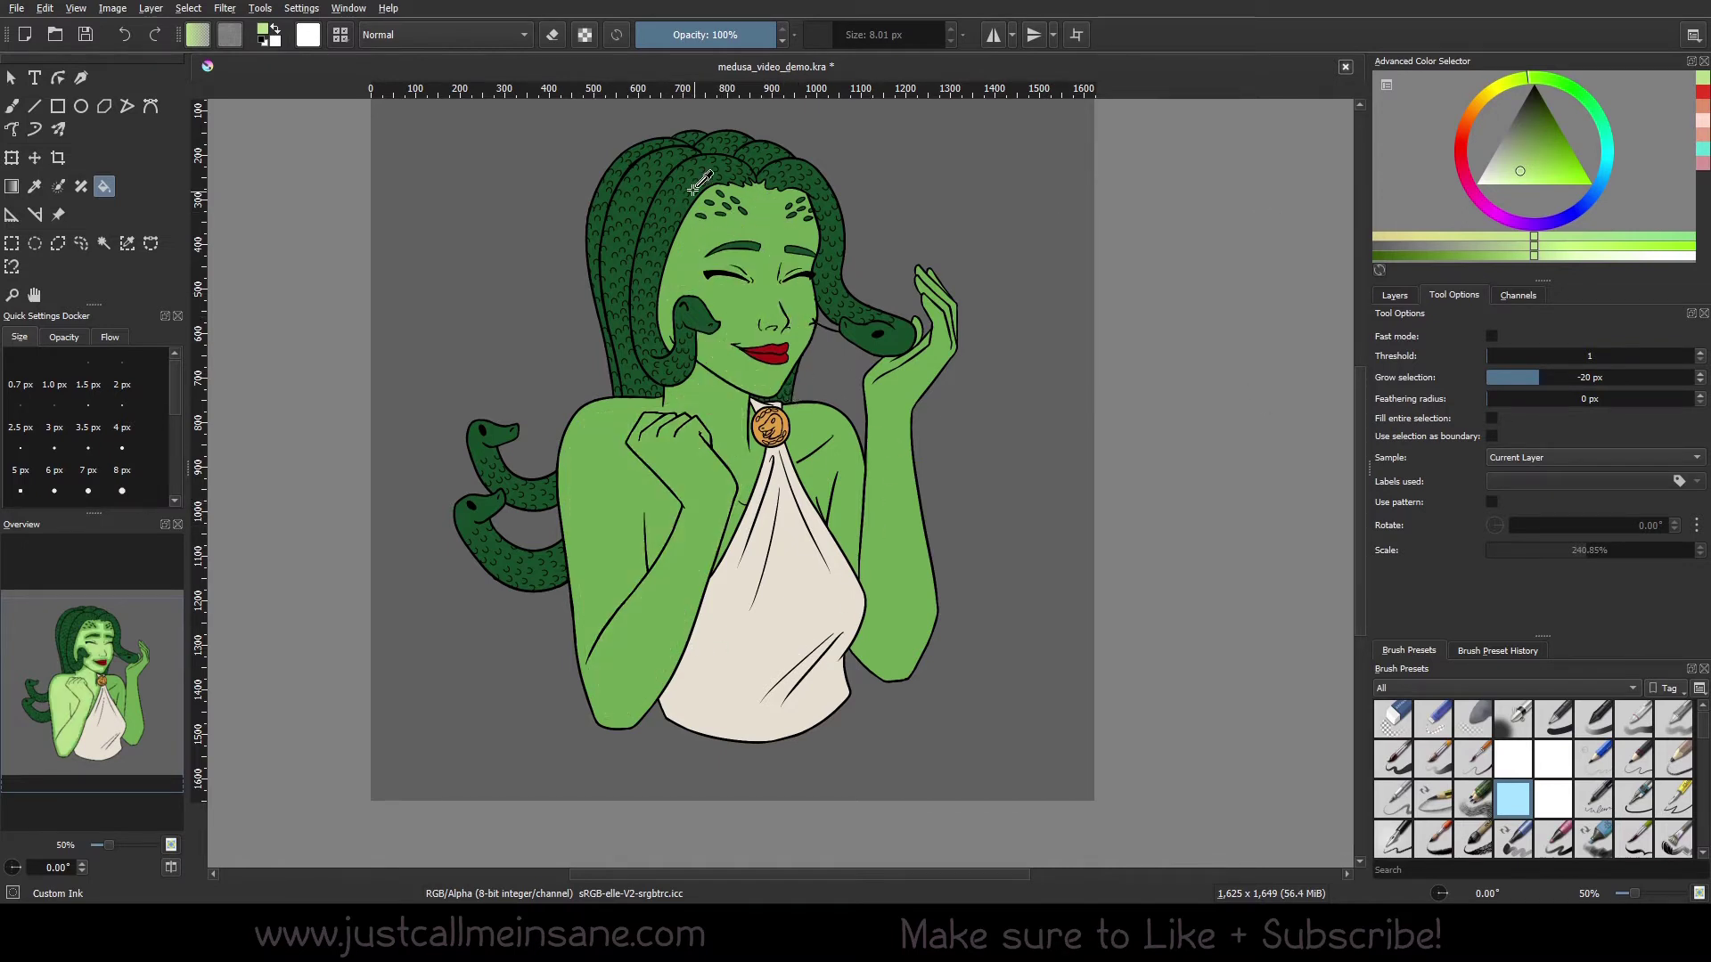
Sample the dark green of the snake hair, lighten it to mint green, and fill the hair at -20 px growth
left_click(699, 315, "ctrl")
left_click_drag(1549, 134, 1527, 159)
left_click(667, 236)
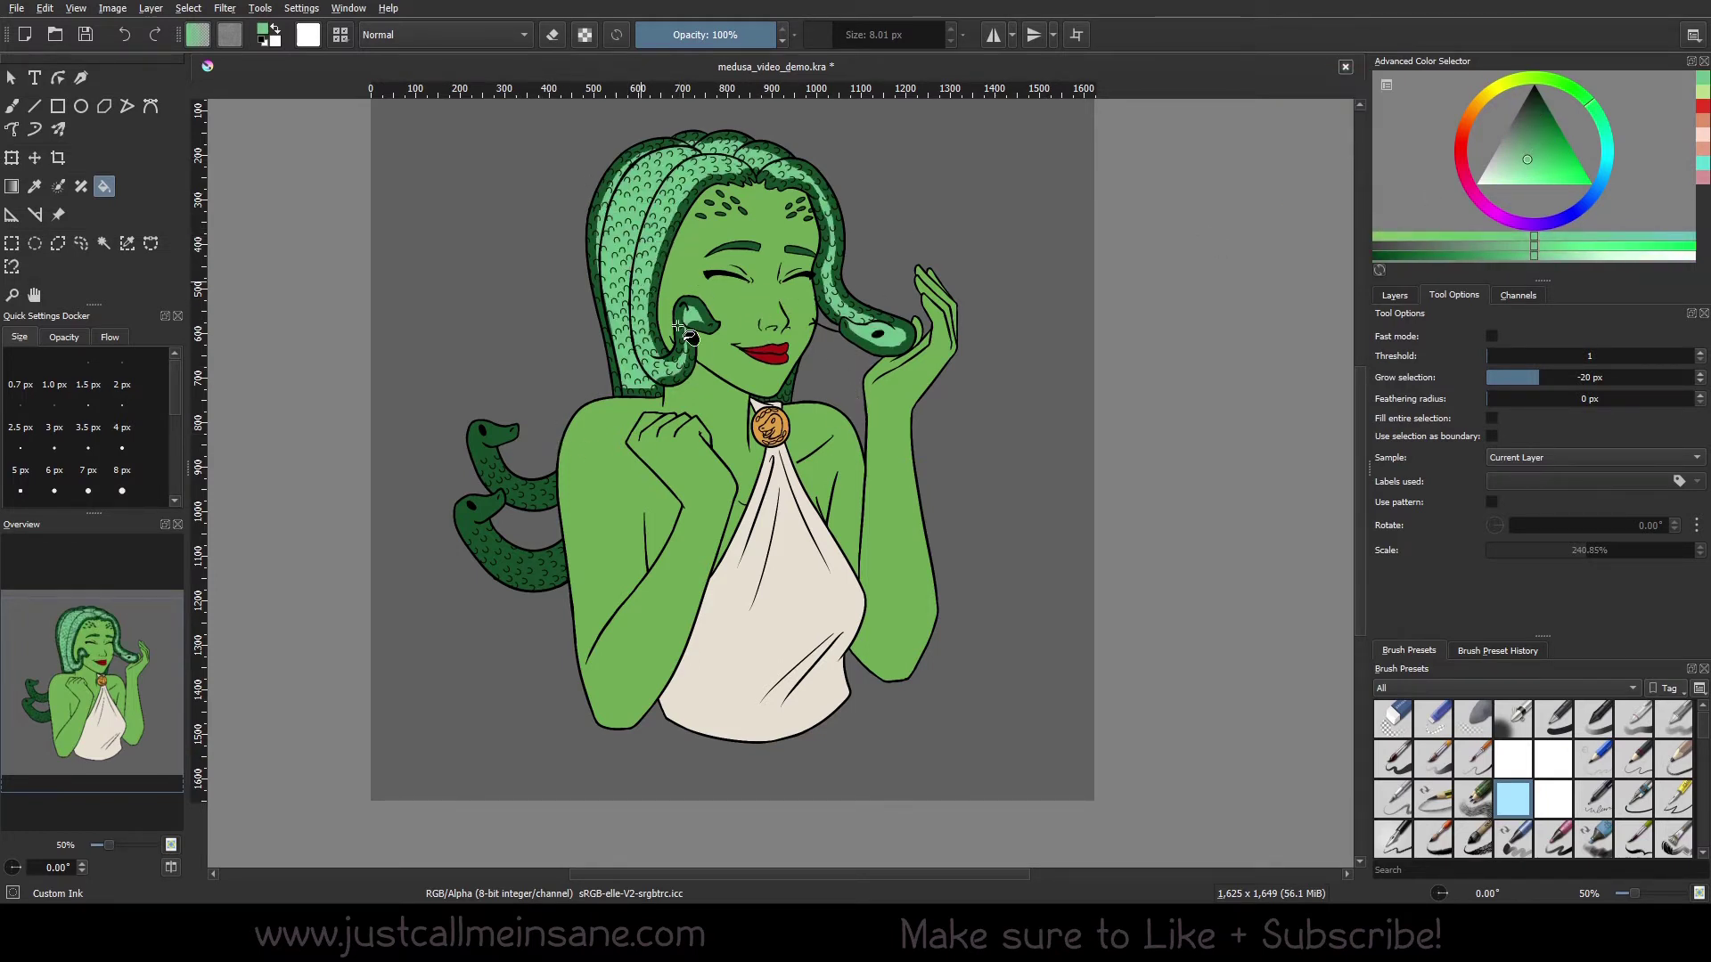
Switch to the Blender Blur brush at about 100 px and blend the mint green into the dark hair edges
key("b")
right_click(681, 400)
left_click(787, 423)
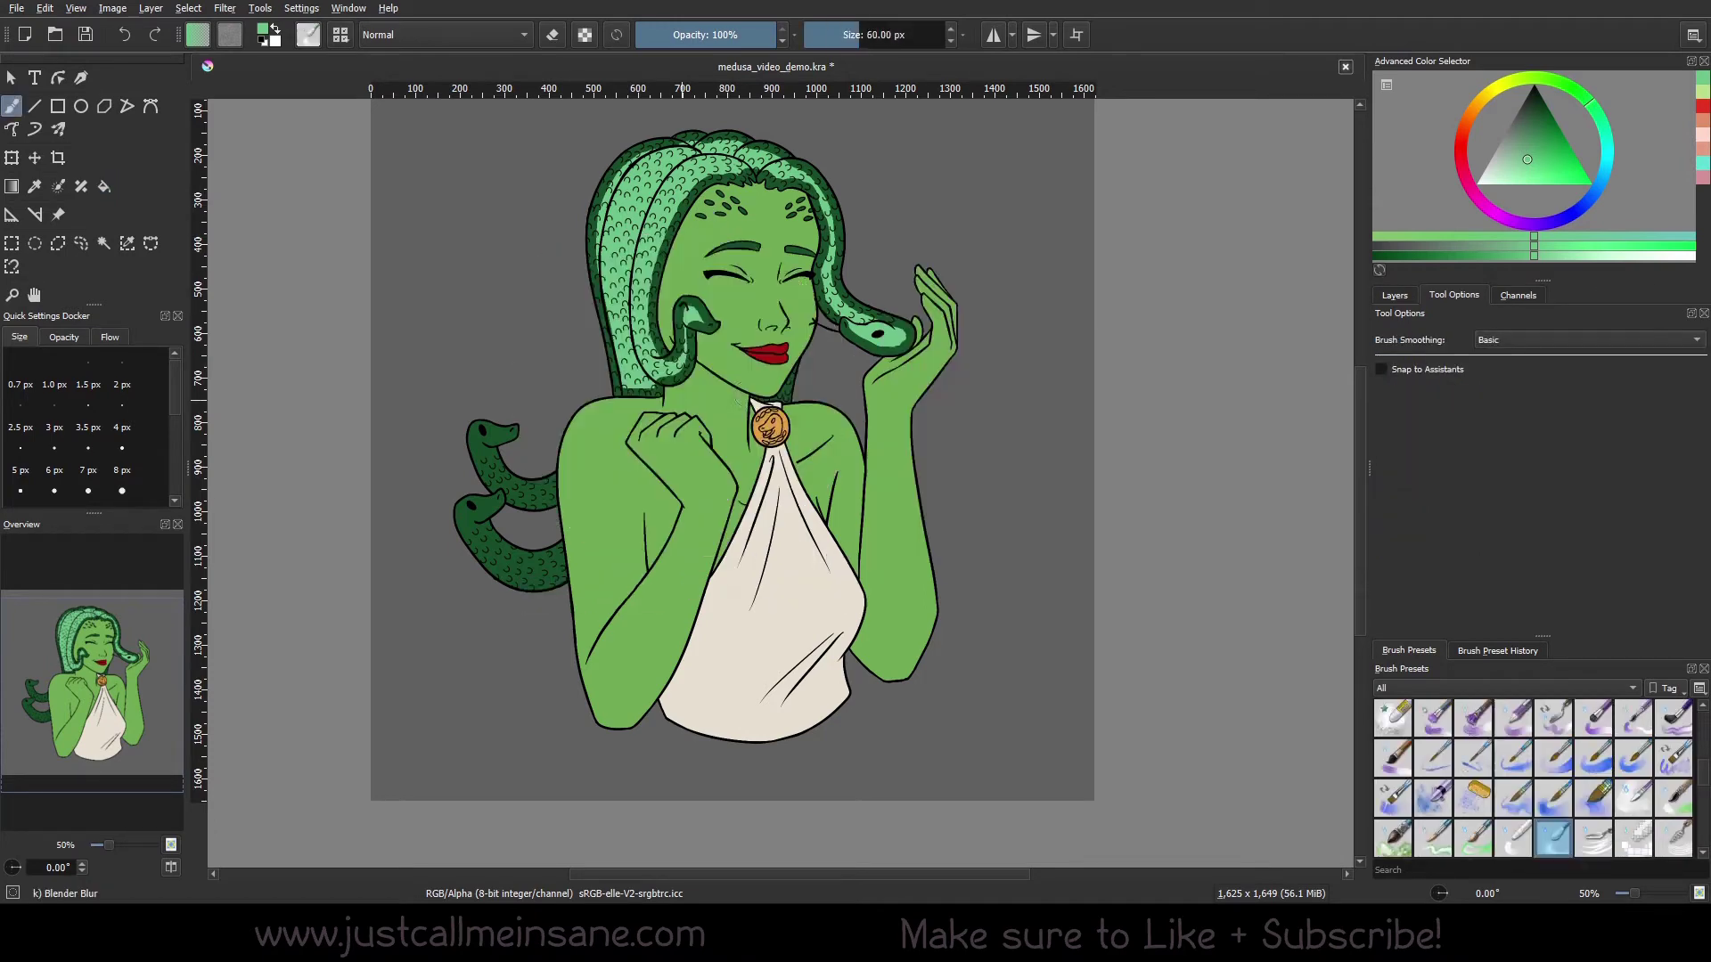
mouse_move(710, 343)
left_mouse_down("shift")
mouse_move(651, 347)
mouse_move(646, 285)
mouse_move(682, 207)
mouse_move(739, 182)
mouse_move(659, 263)
mouse_move(760, 189)
mouse_move(793, 189)
mouse_move(826, 227)
mouse_move(844, 316)
mouse_move(892, 343)
mouse_move(681, 352)
mouse_move(637, 384)
mouse_move(711, 356)
mouse_move(740, 321)
left_mouse_up("shift")
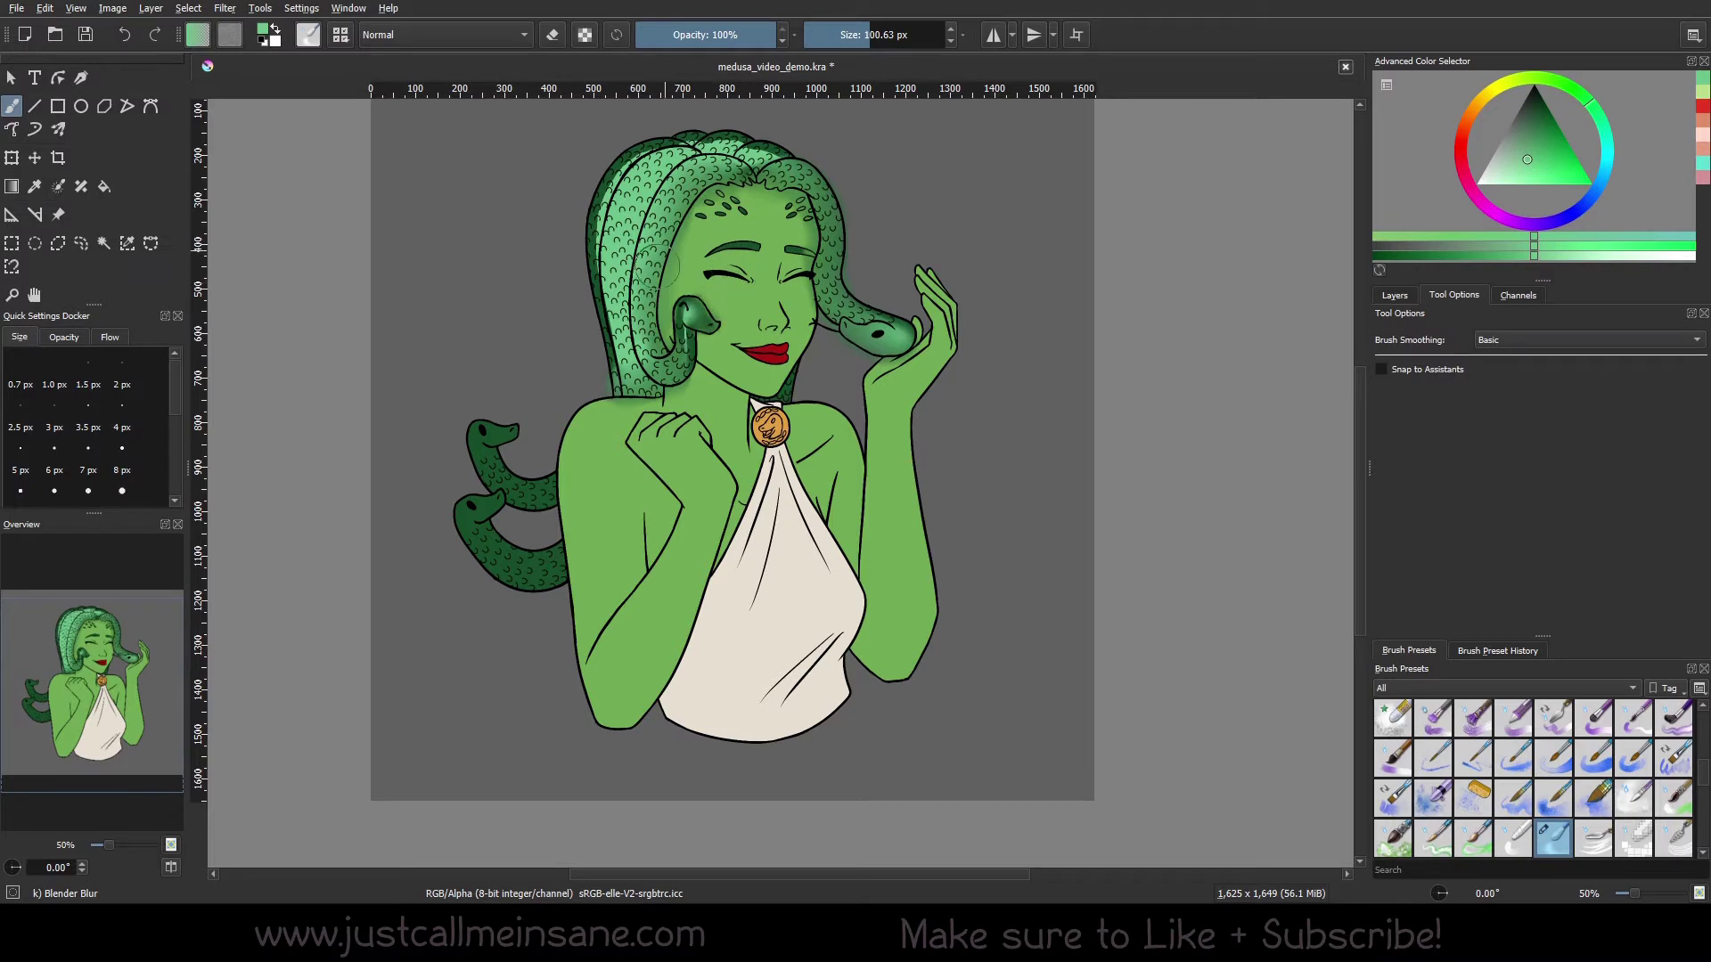
Undo the blending strokes and the mint green hair fill
key("ctrl+z")
key("ctrl+z")
key("ctrl+z")
key("ctrl+z")
key("ctrl+z")
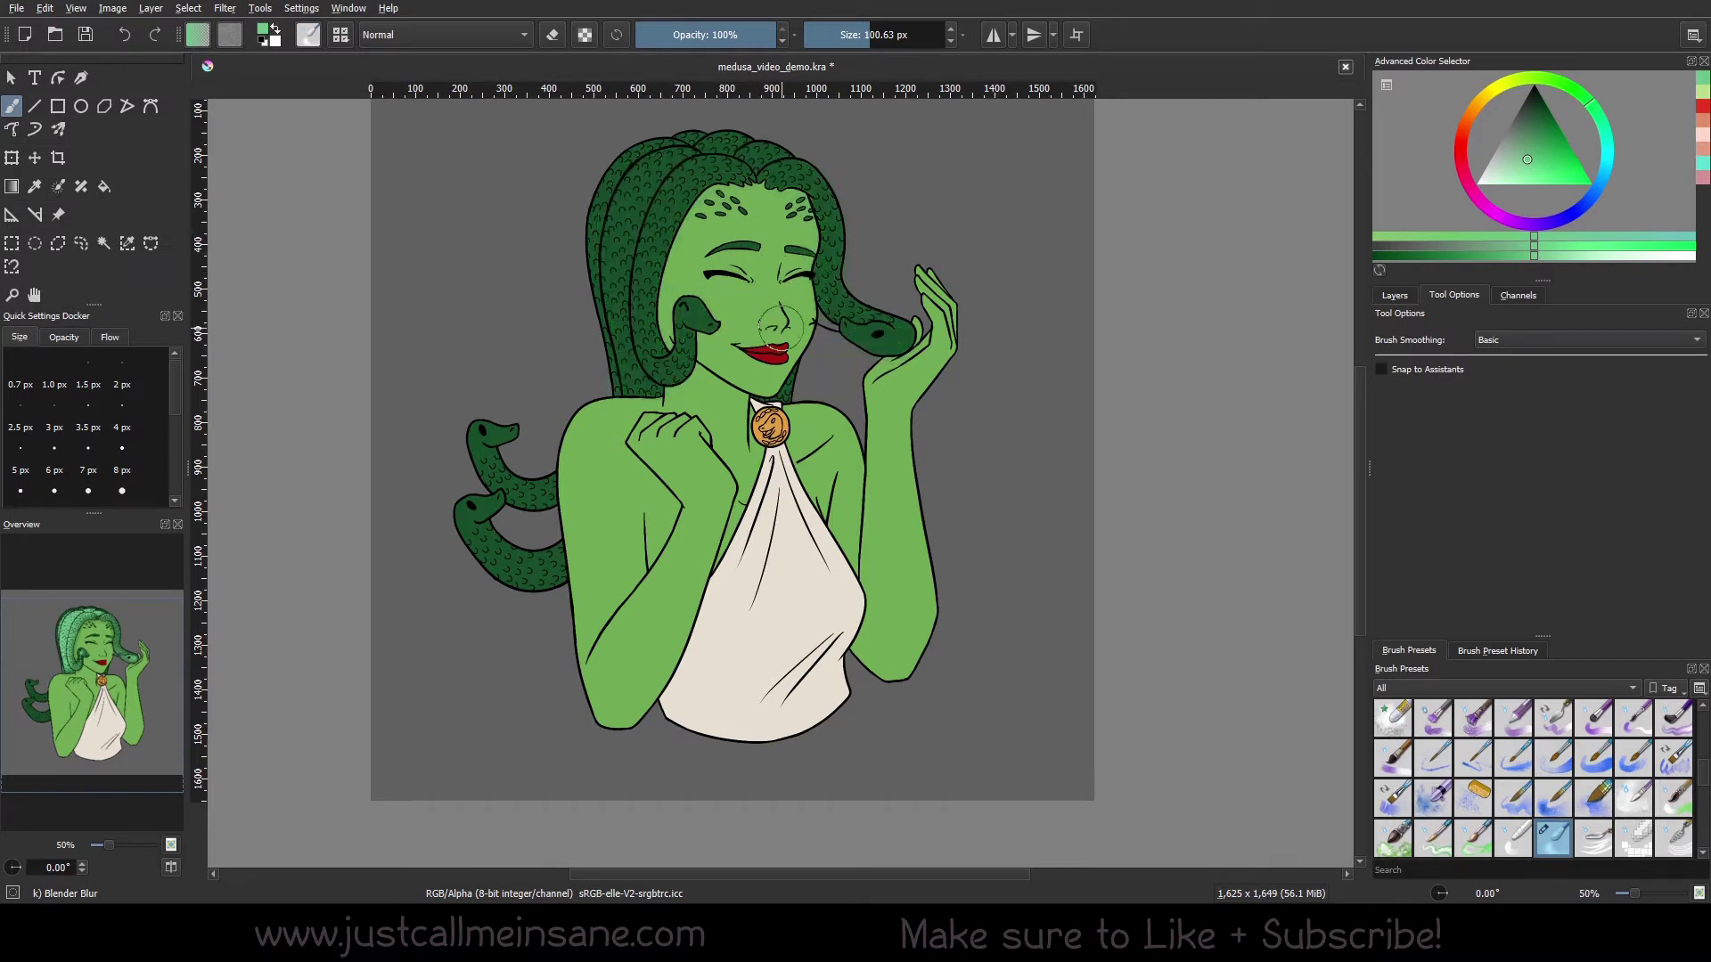
Select the Custom Ink brush preset again and return to the Fill tool
right_click(725, 254)
left_click(720, 187)
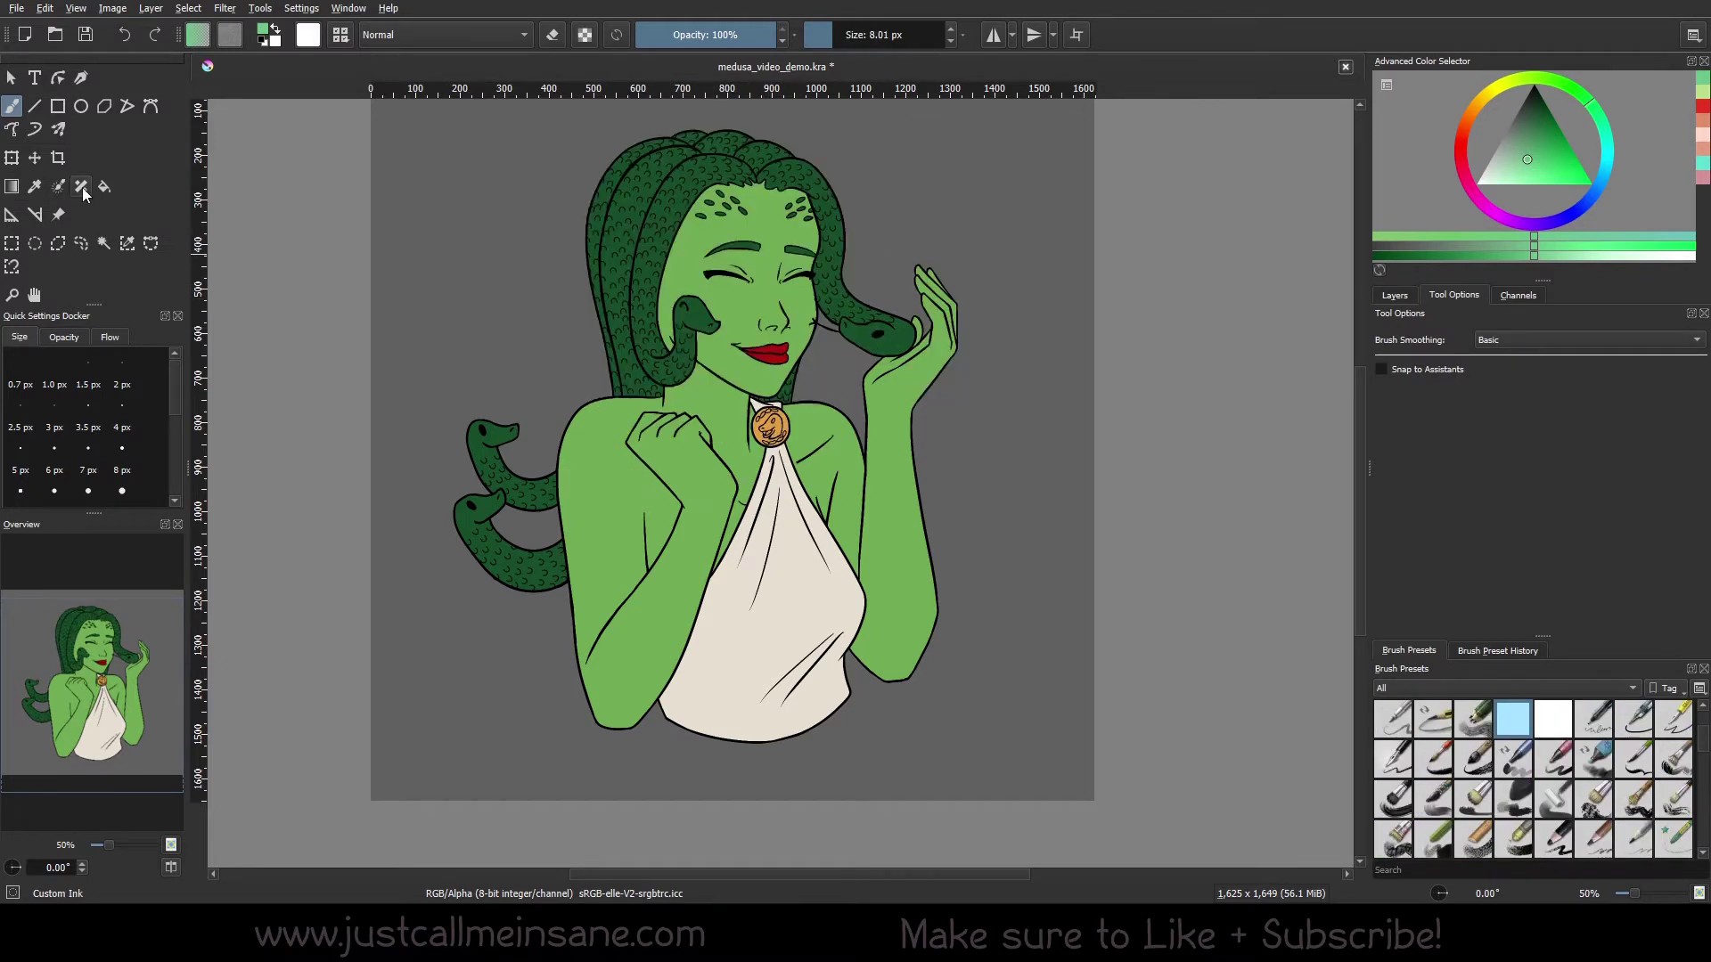
left_click(104, 186)
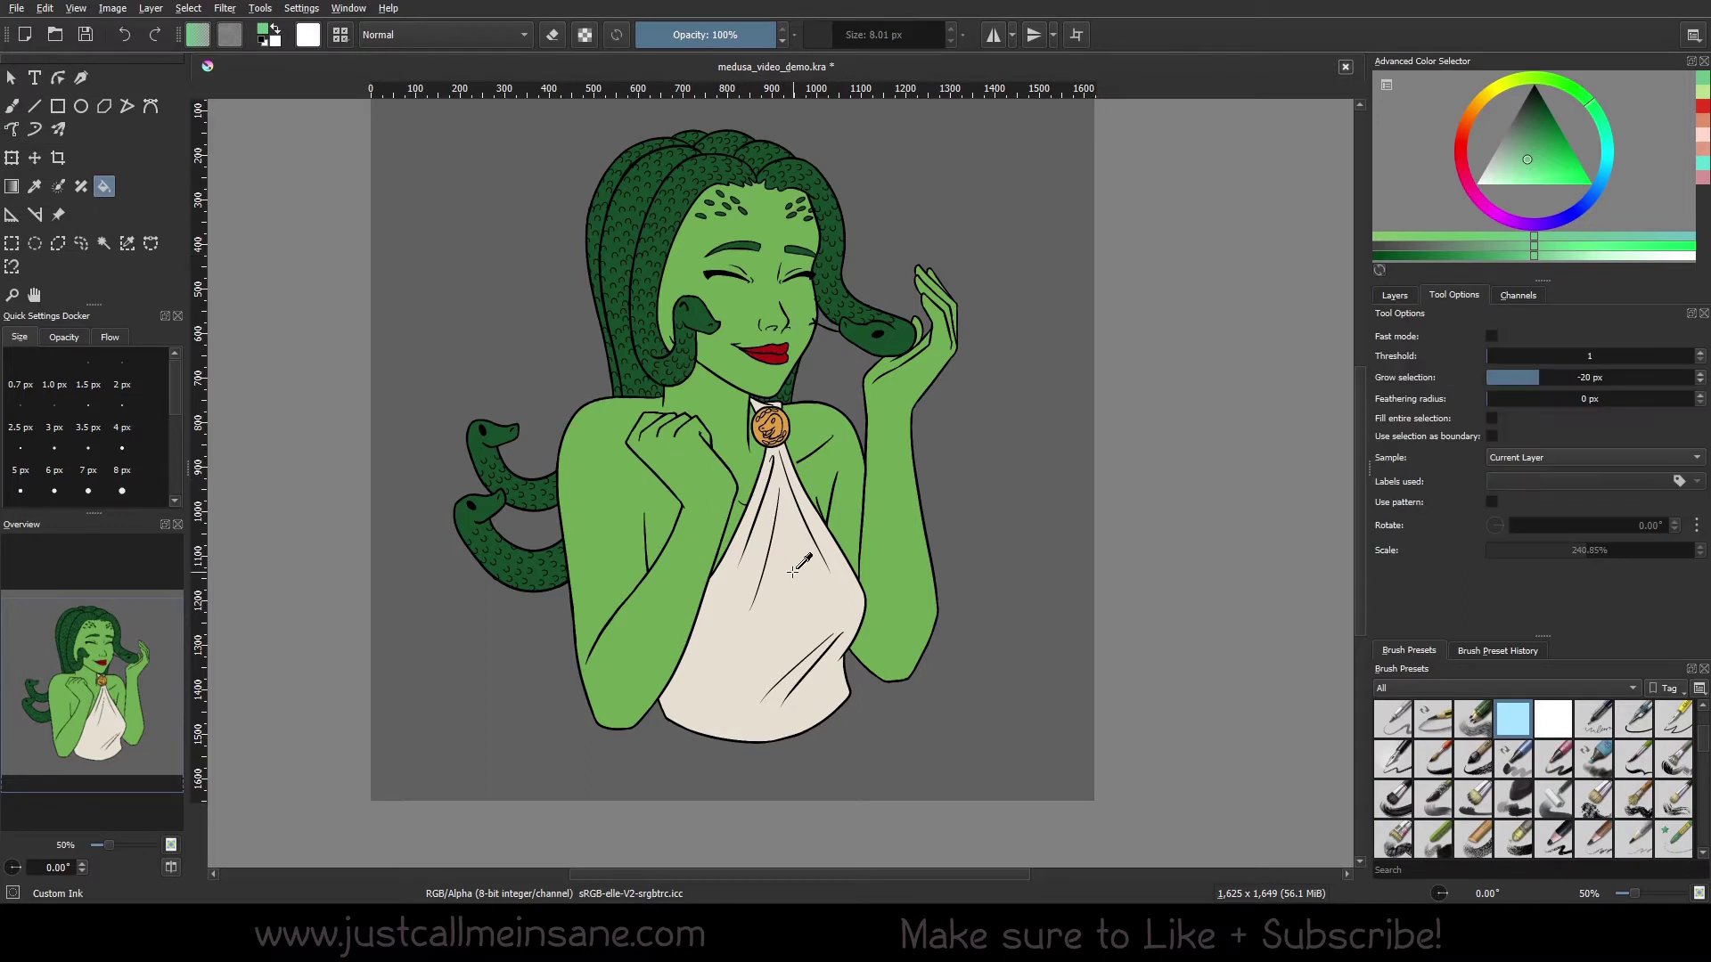
Sample the dress colour, darken it to light tan, and fill the dress at -20 px growth
left_click(793, 571, "ctrl")
left_click(1505, 168)
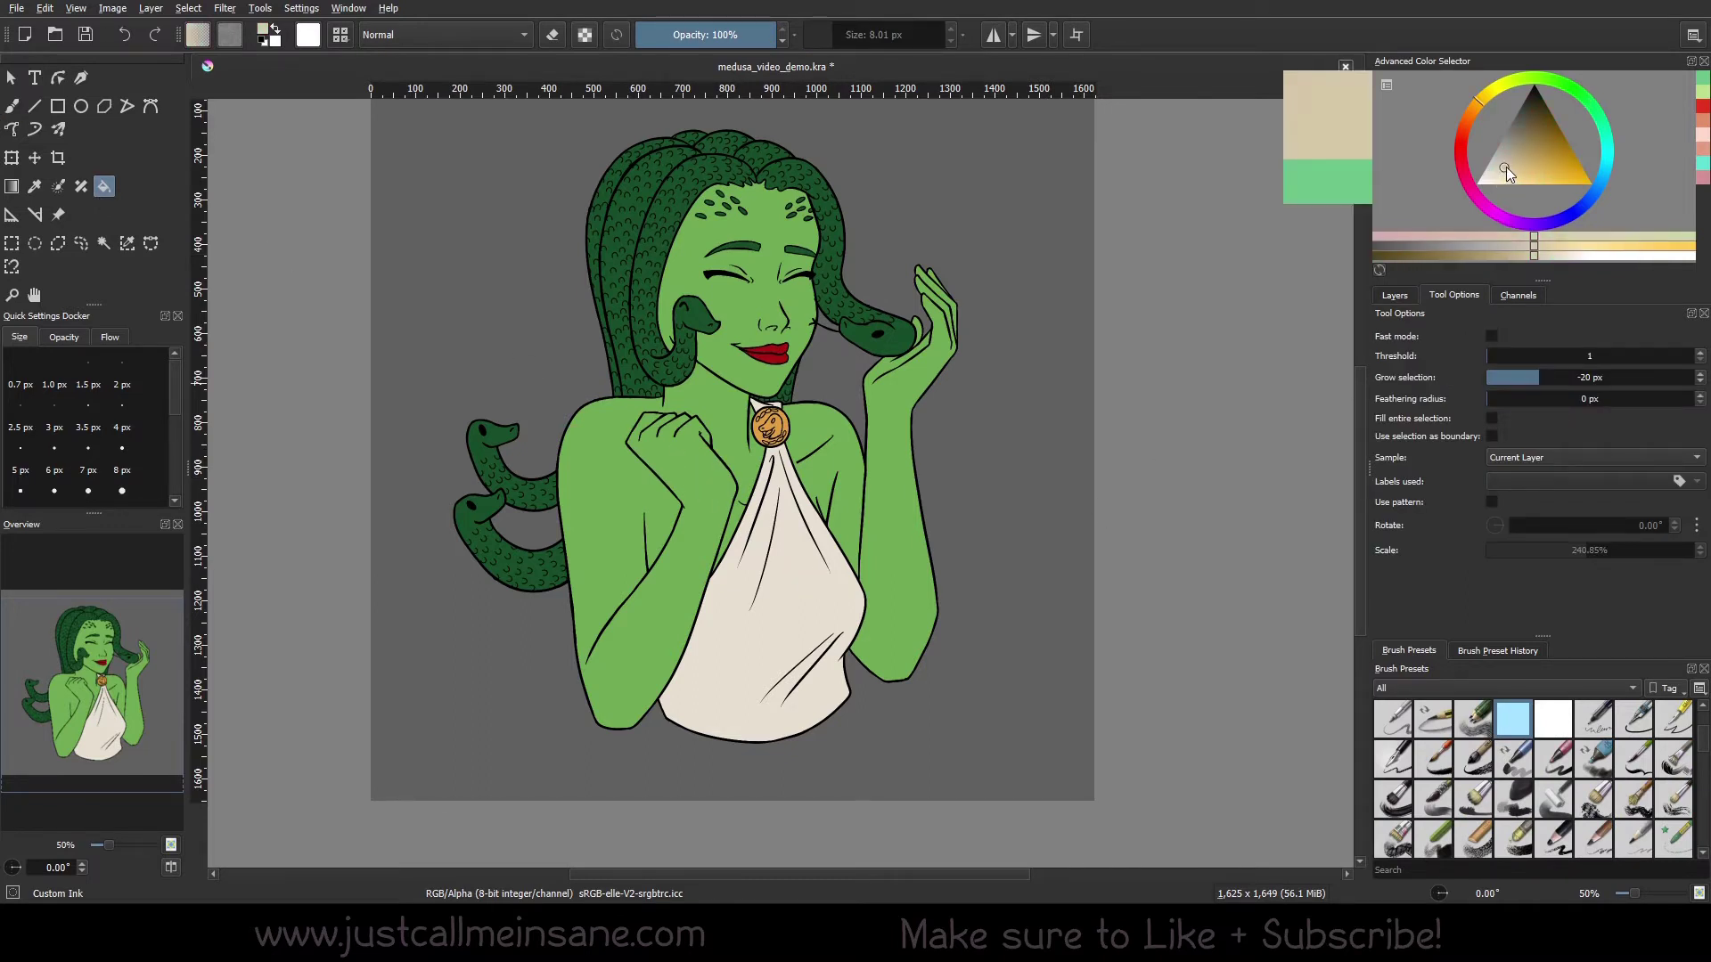
left_click(803, 618)
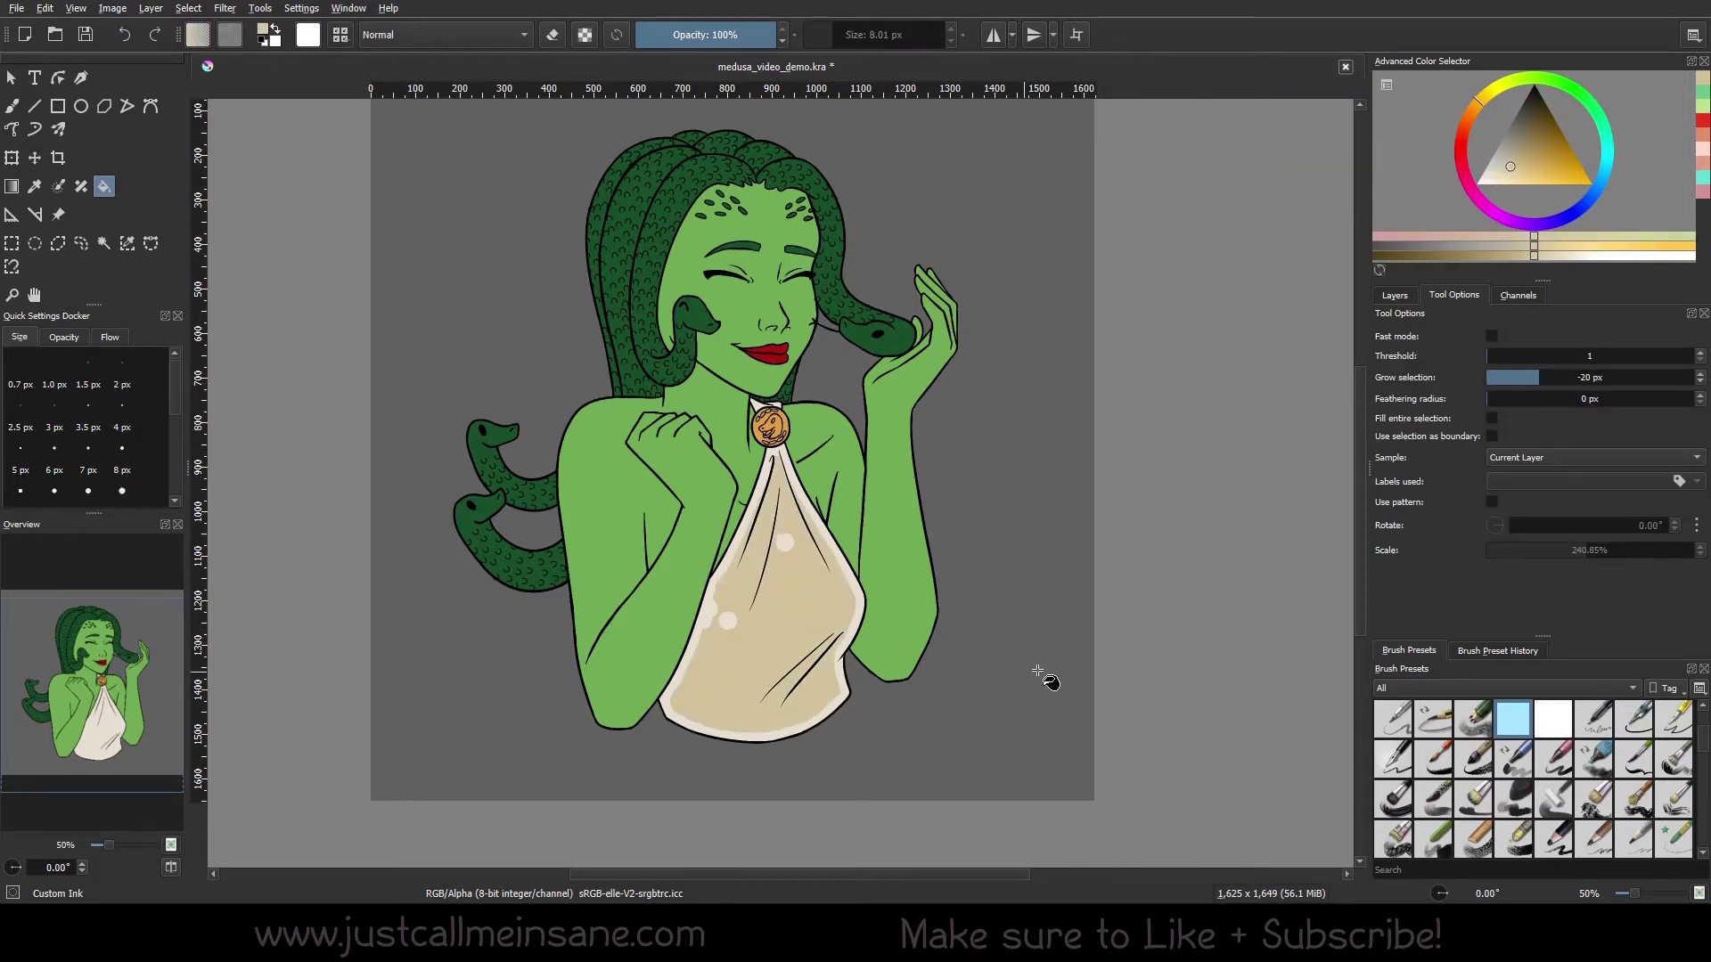
Paint over the unfilled light spots inside the dress with light tan, using the Custom Ink brush at about 44 px
key("b")
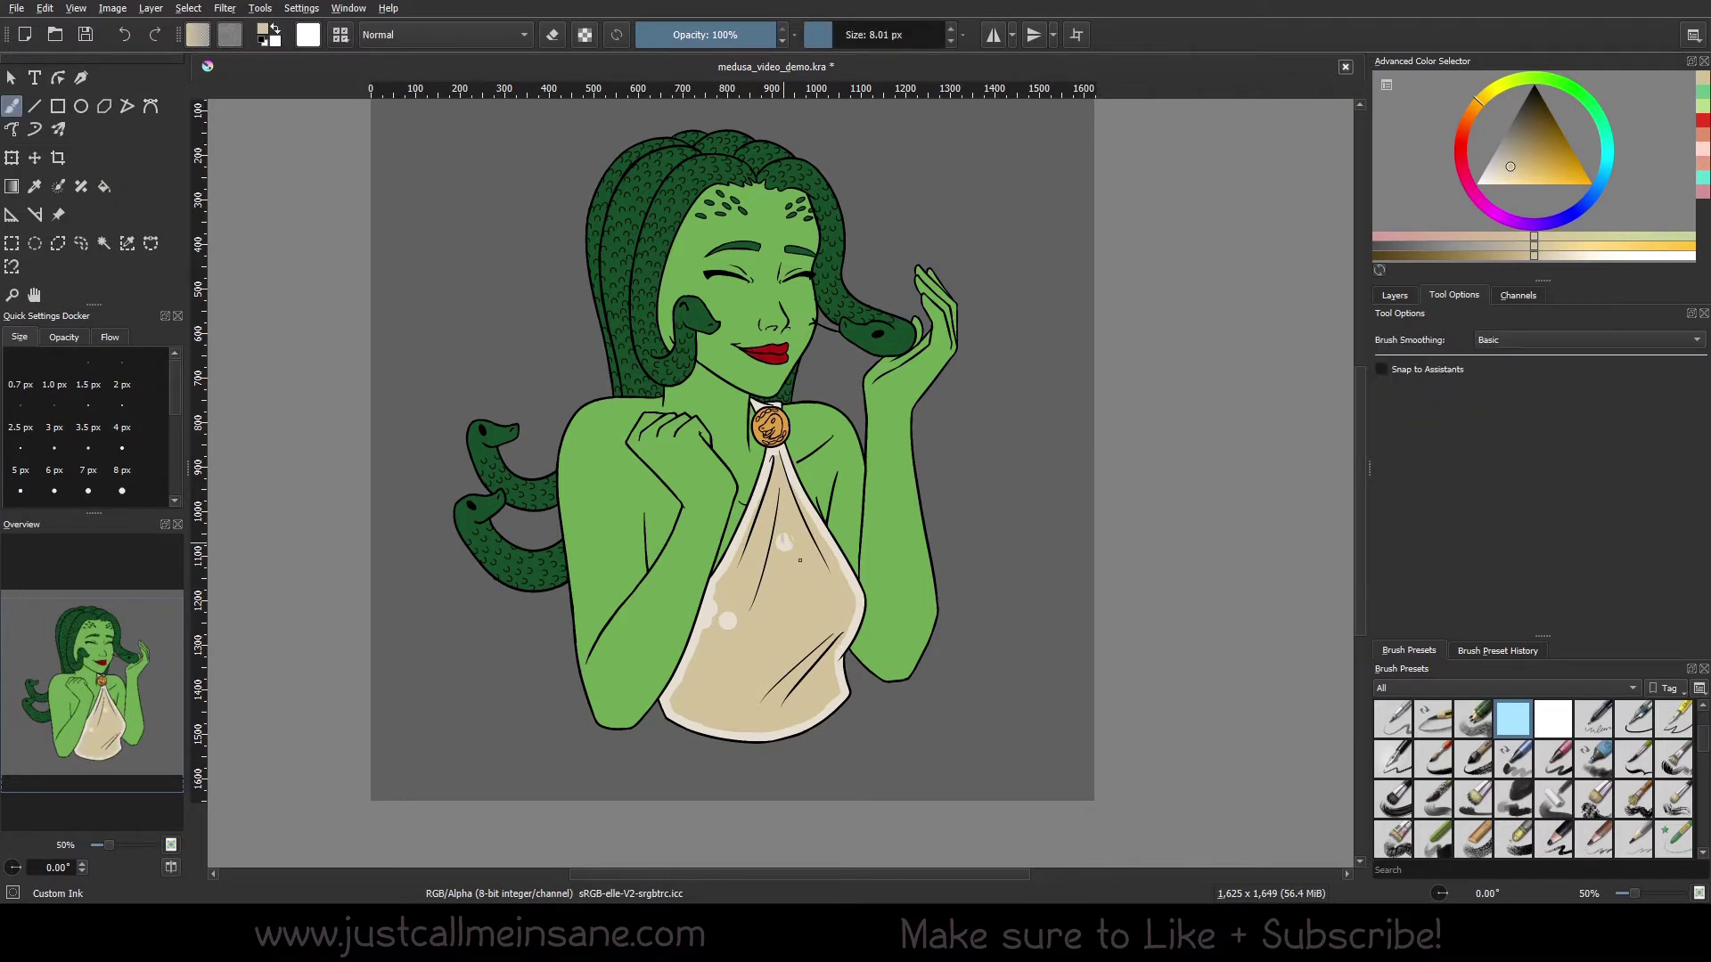
mouse_move(810, 568)
left_mouse_down("shift")
mouse_move(826, 567)
mouse_move(782, 546)
left_mouse_up("shift")
left_click_drag(736, 651, 722, 642)
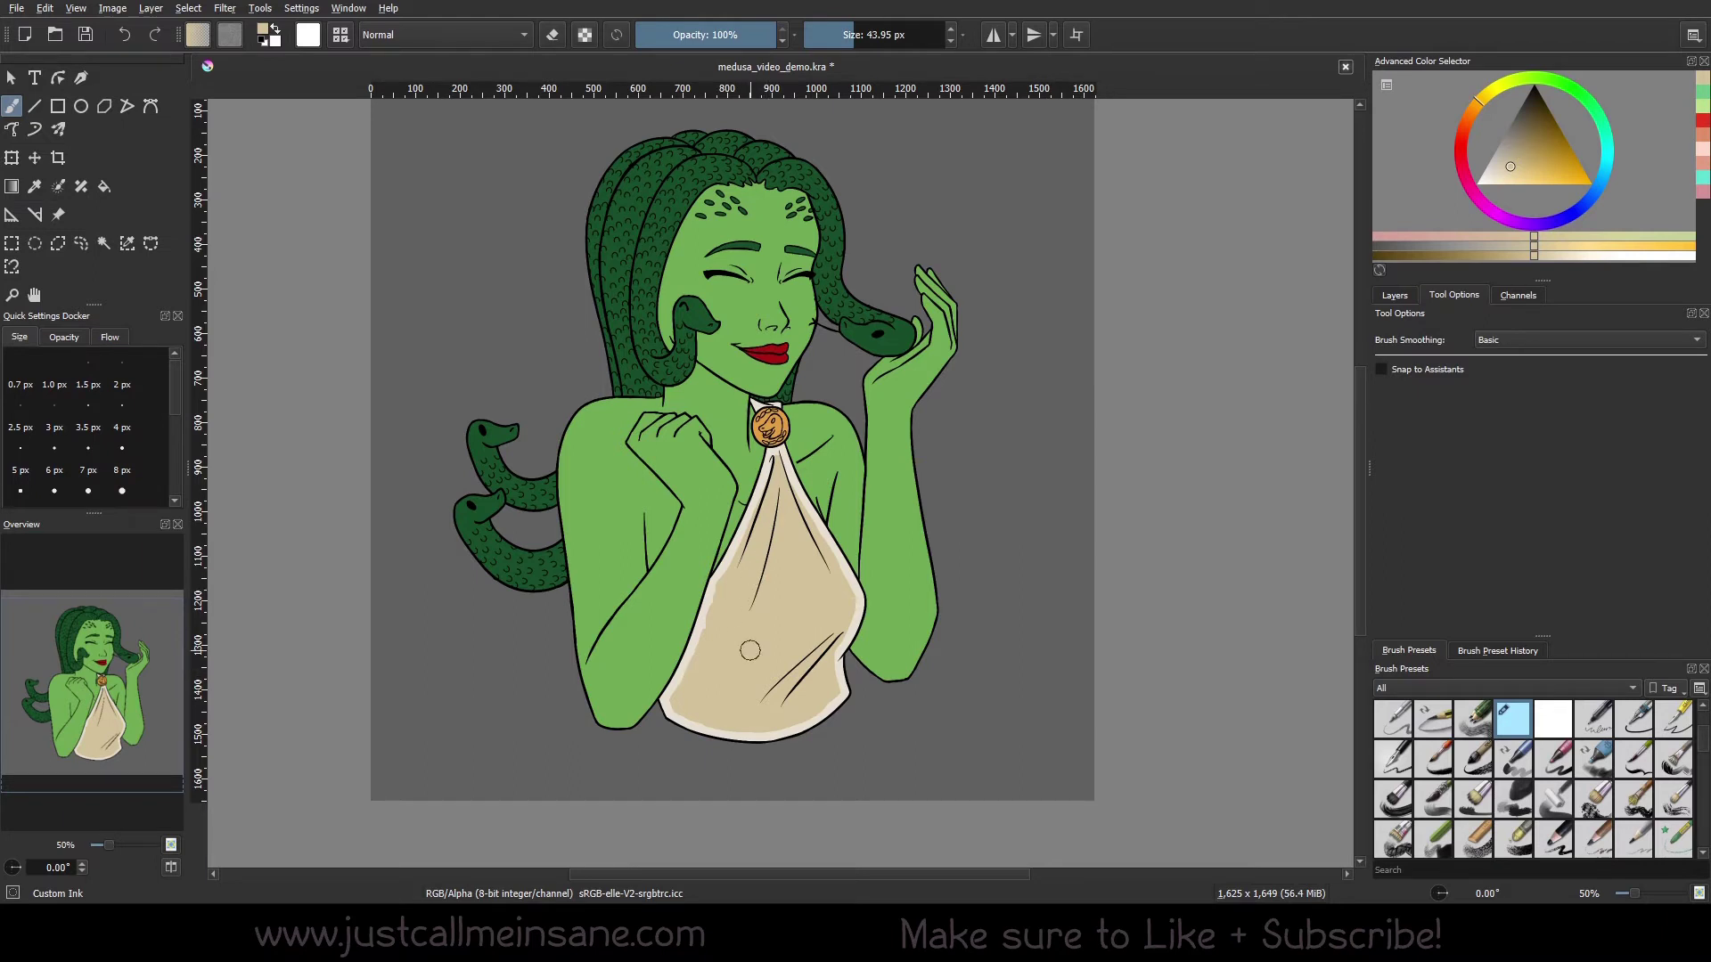
Fill the dress's inner area with a darker tan at -20 px growth, and pick a still darker brown
key("f")
left_click(1519, 154)
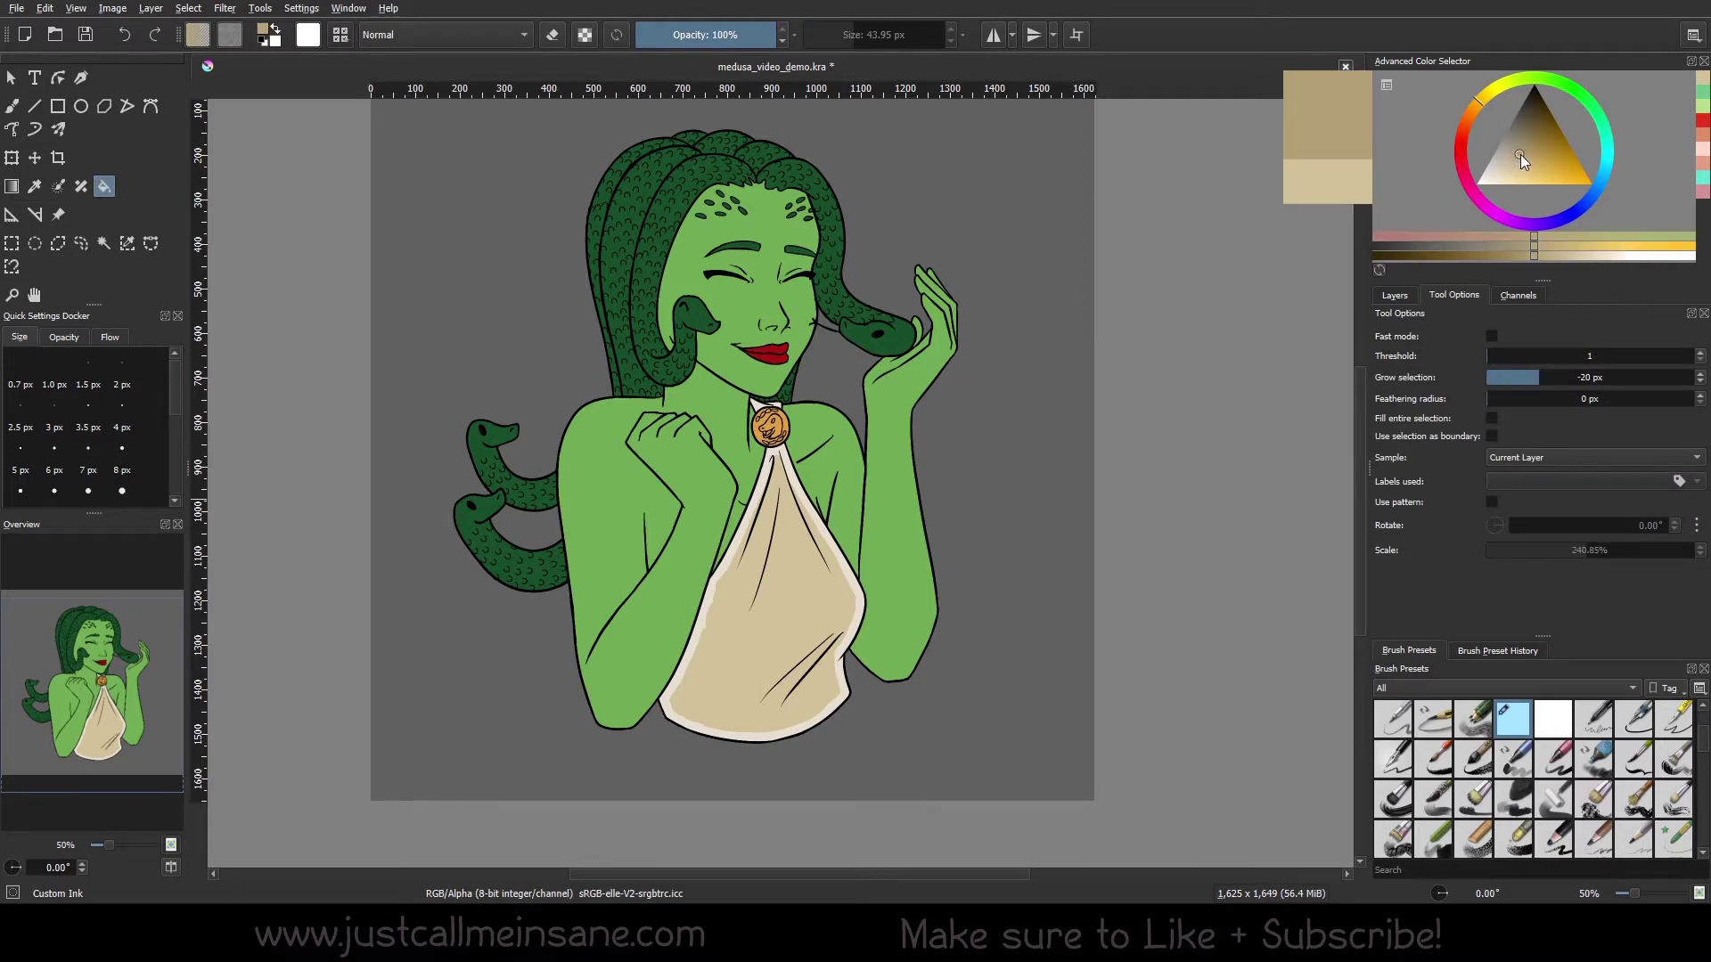
left_click(775, 590)
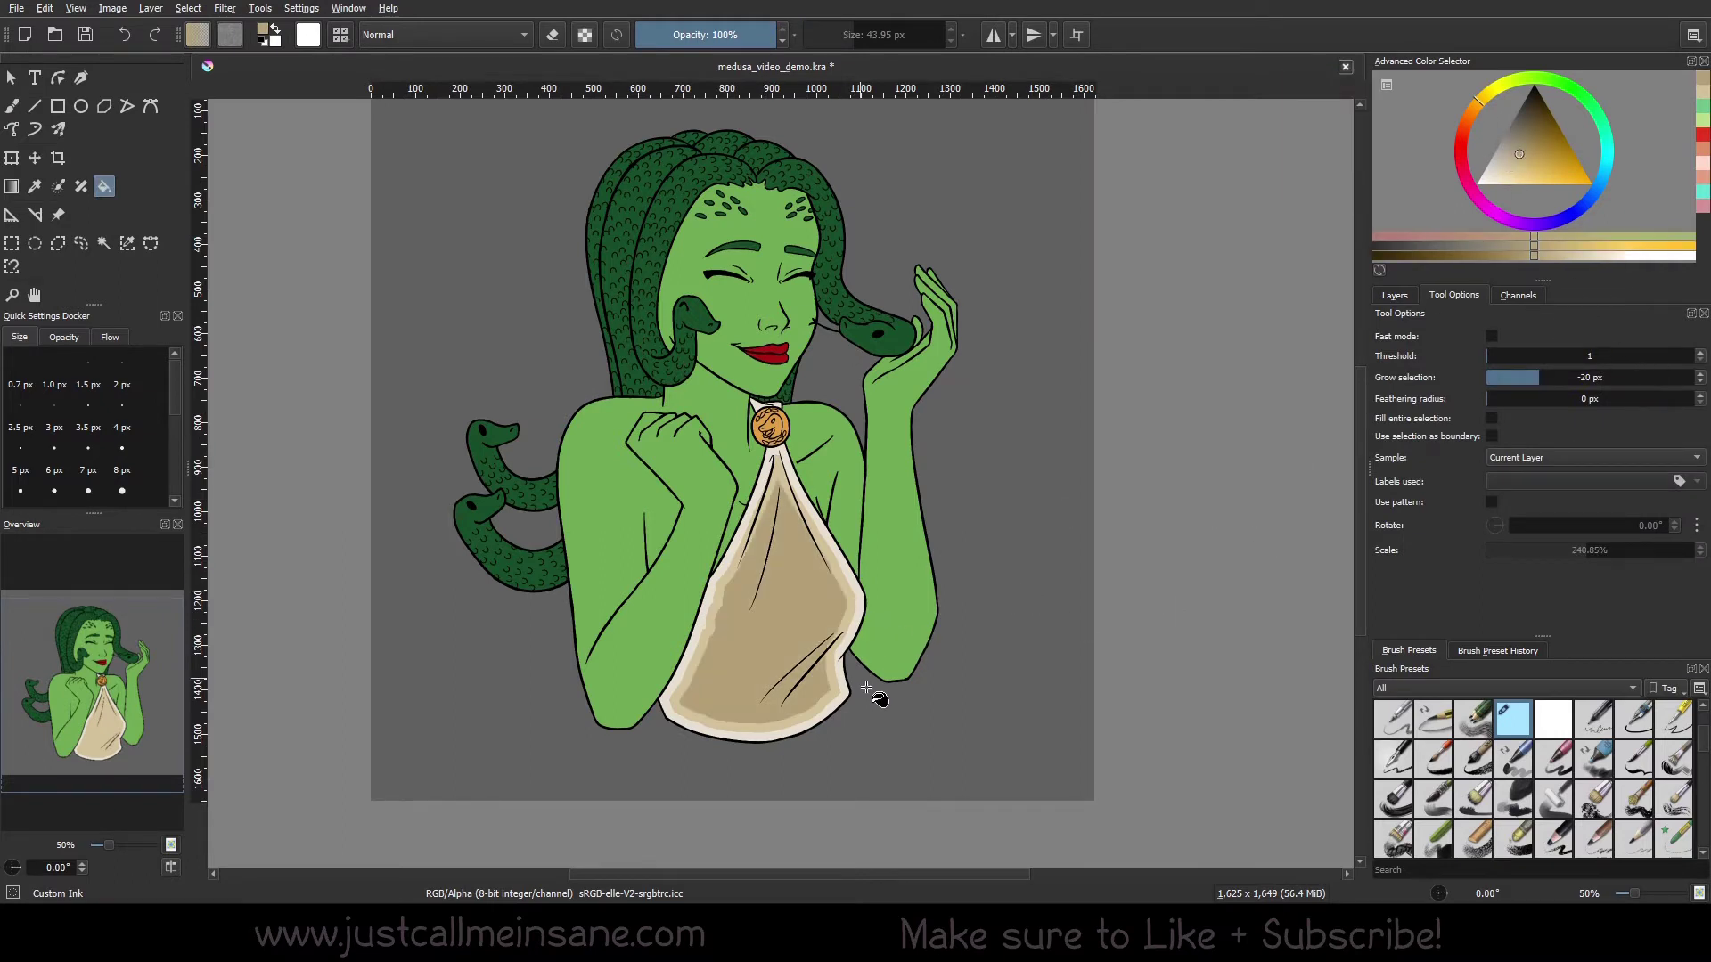
left_click(1524, 148)
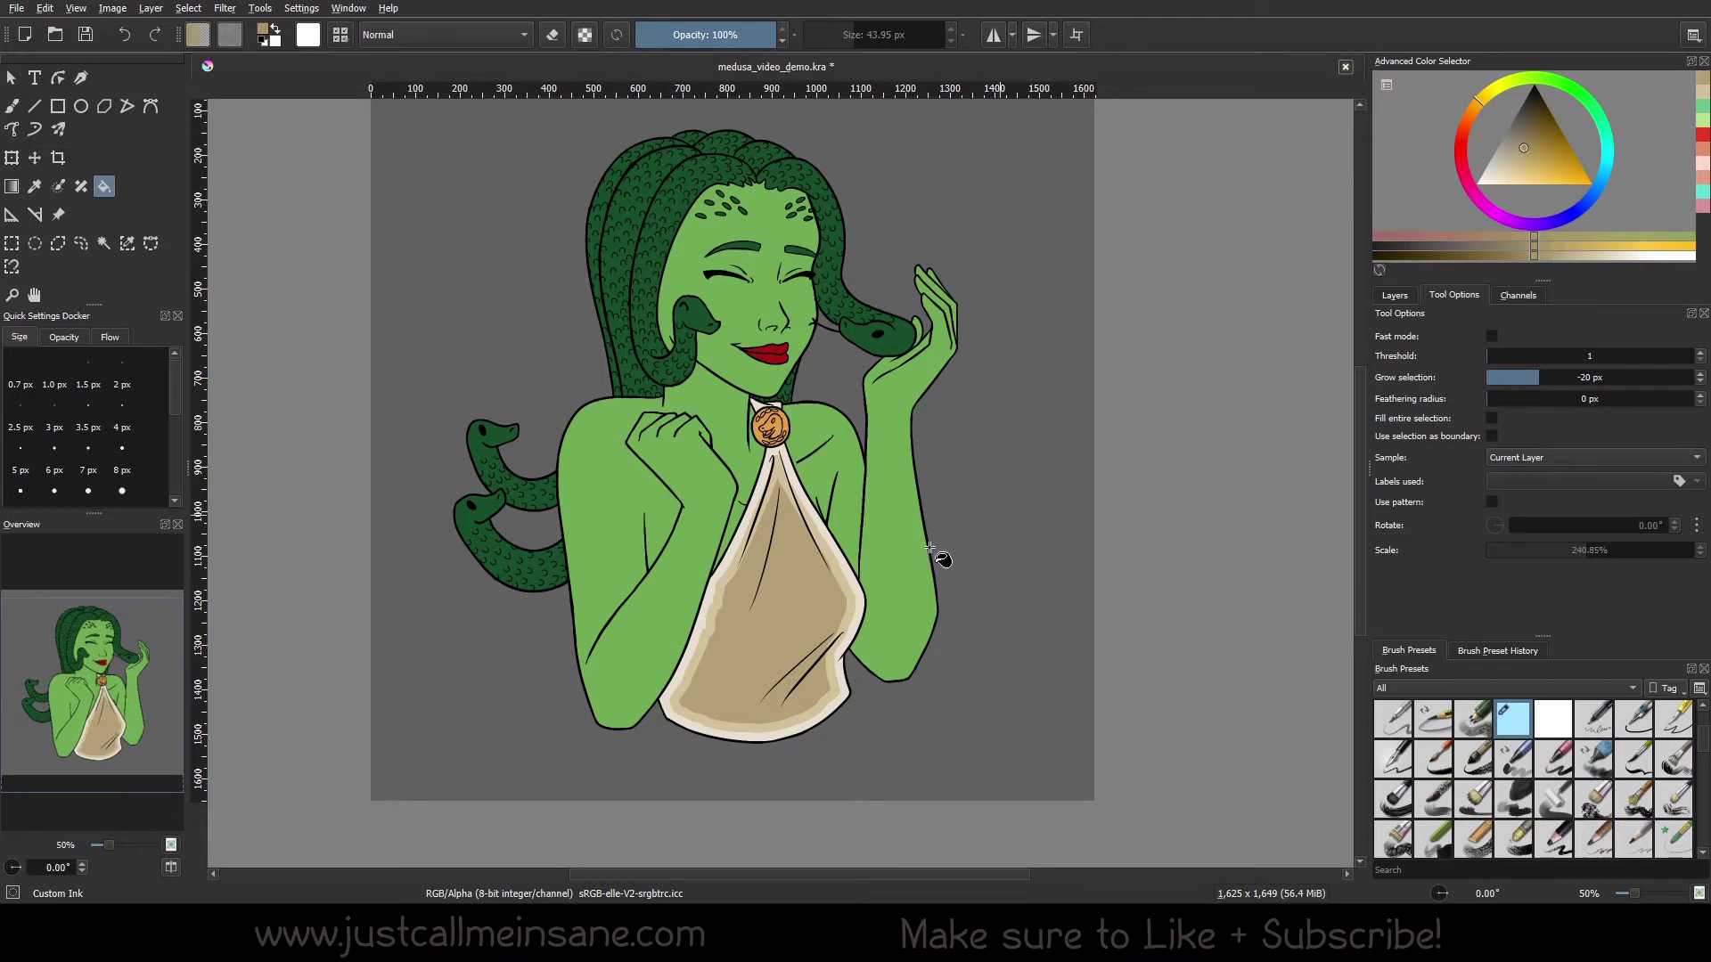
Fill the dress's inner area with brown, and the area inside that with a still darker brown, at -20 px growth
left_click(818, 603)
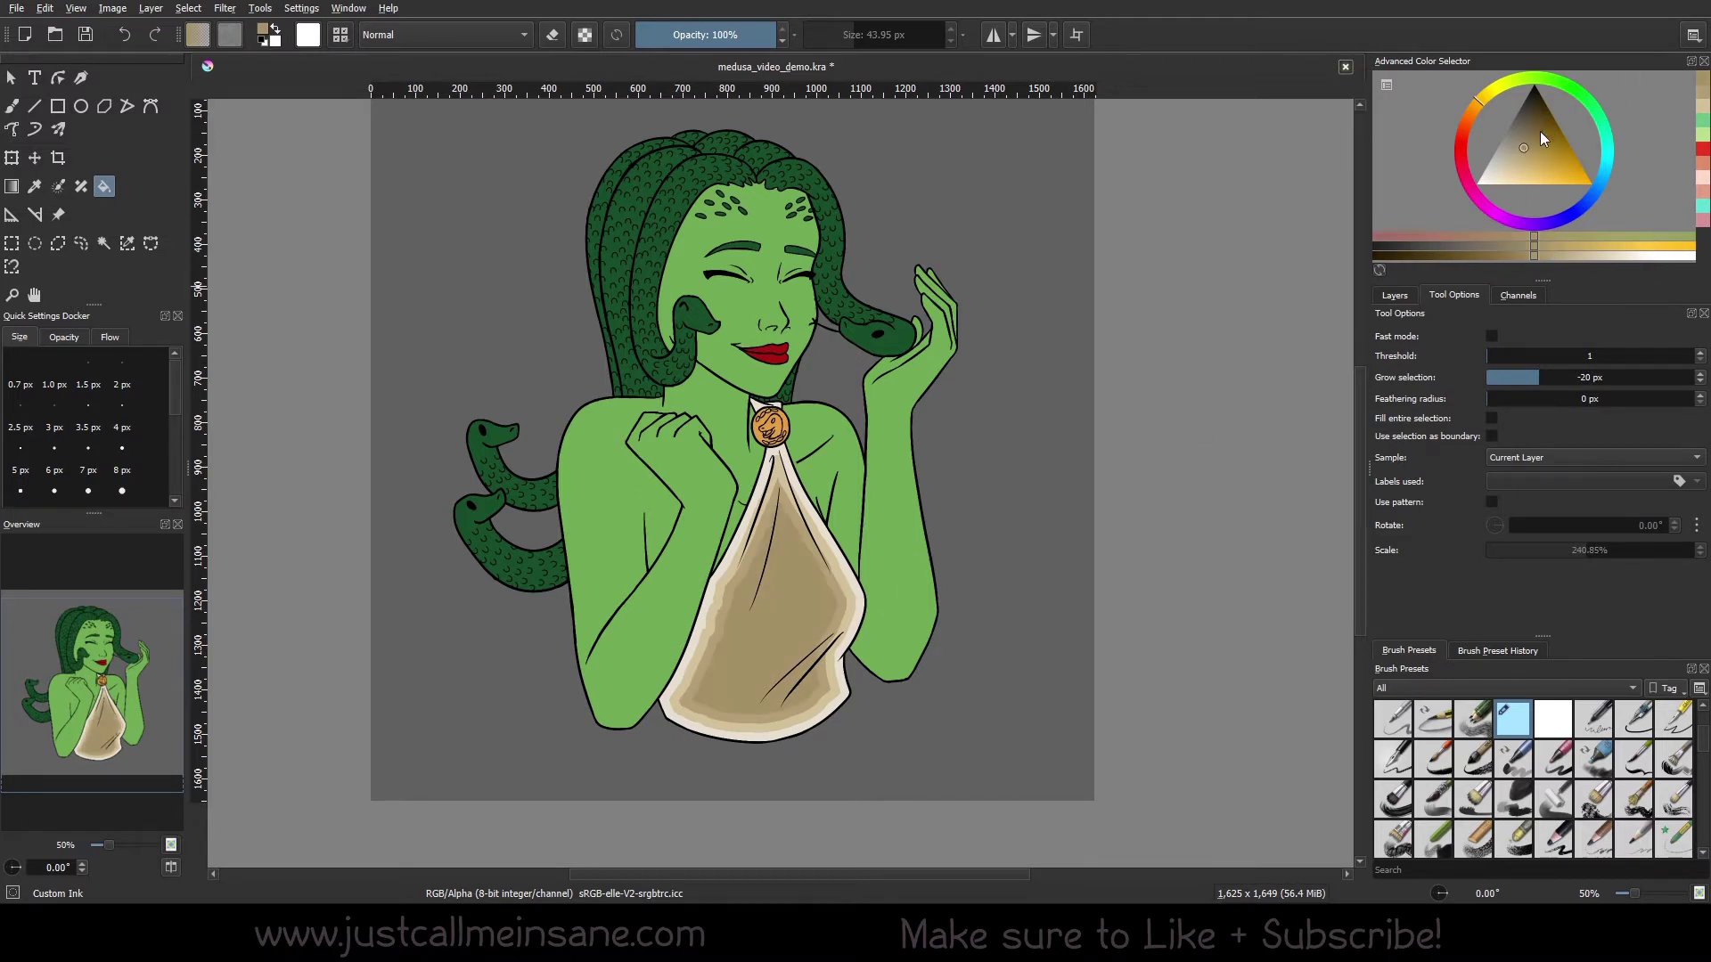
left_click(1532, 132)
left_click(816, 597)
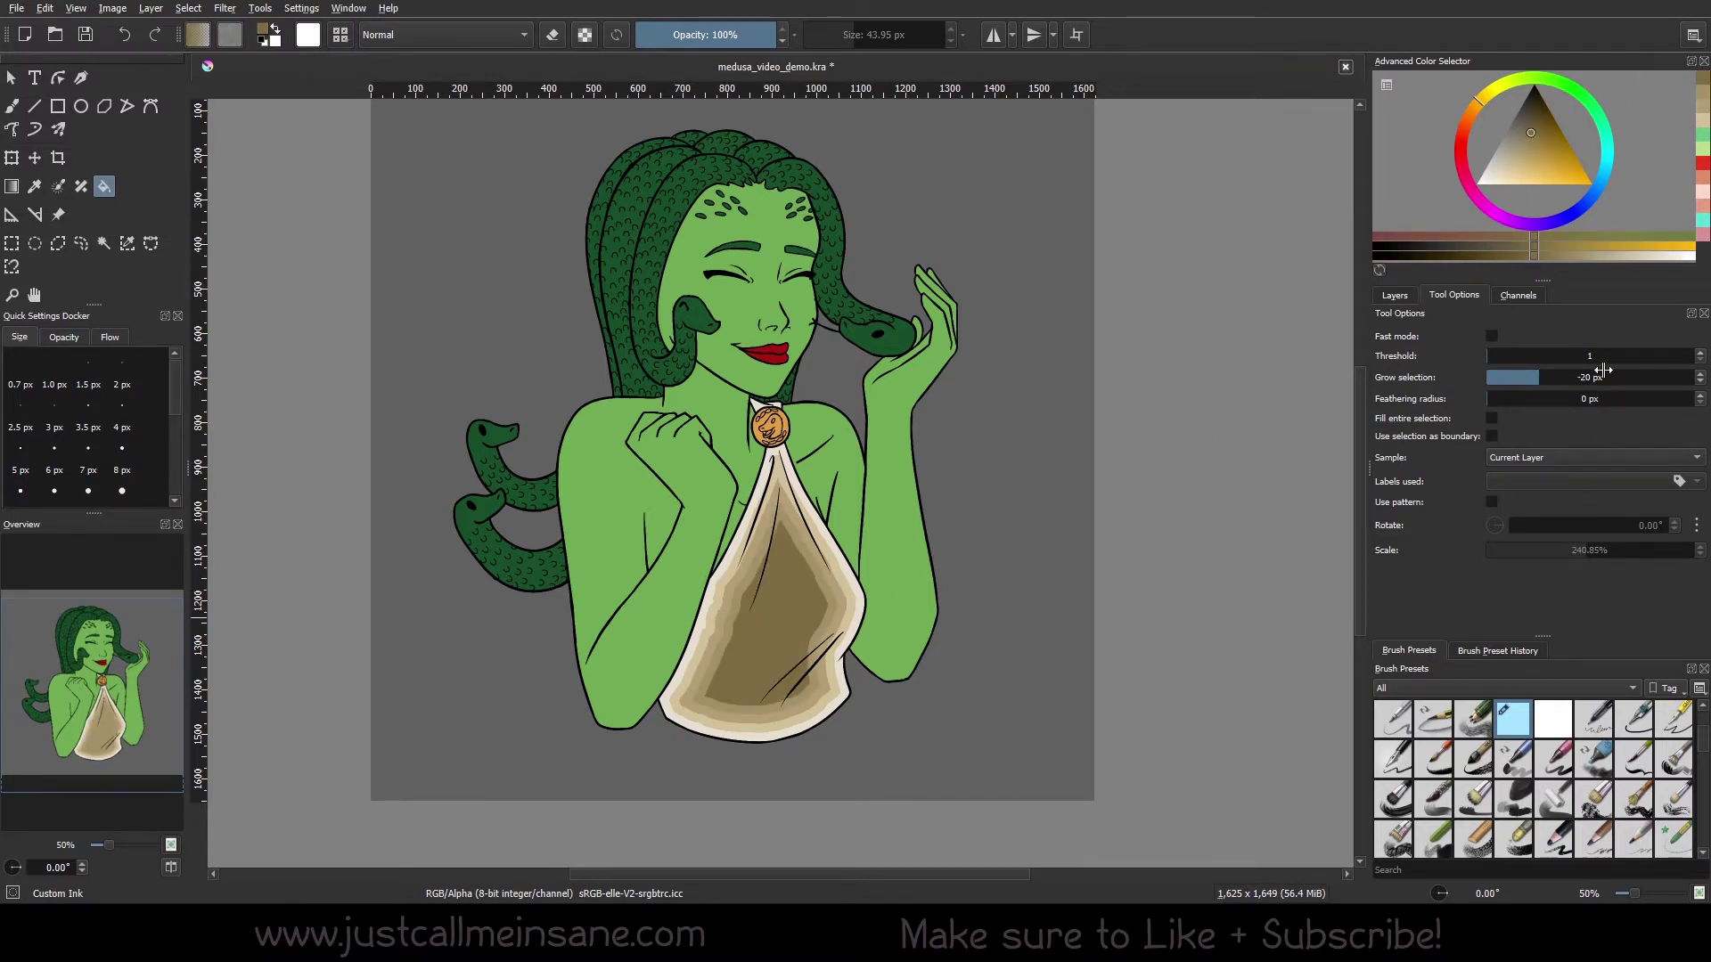
Undo the darkest brown fill and refill the dress's centre with it at -35 px growth
left_click_drag(1519, 377, 1506, 376)
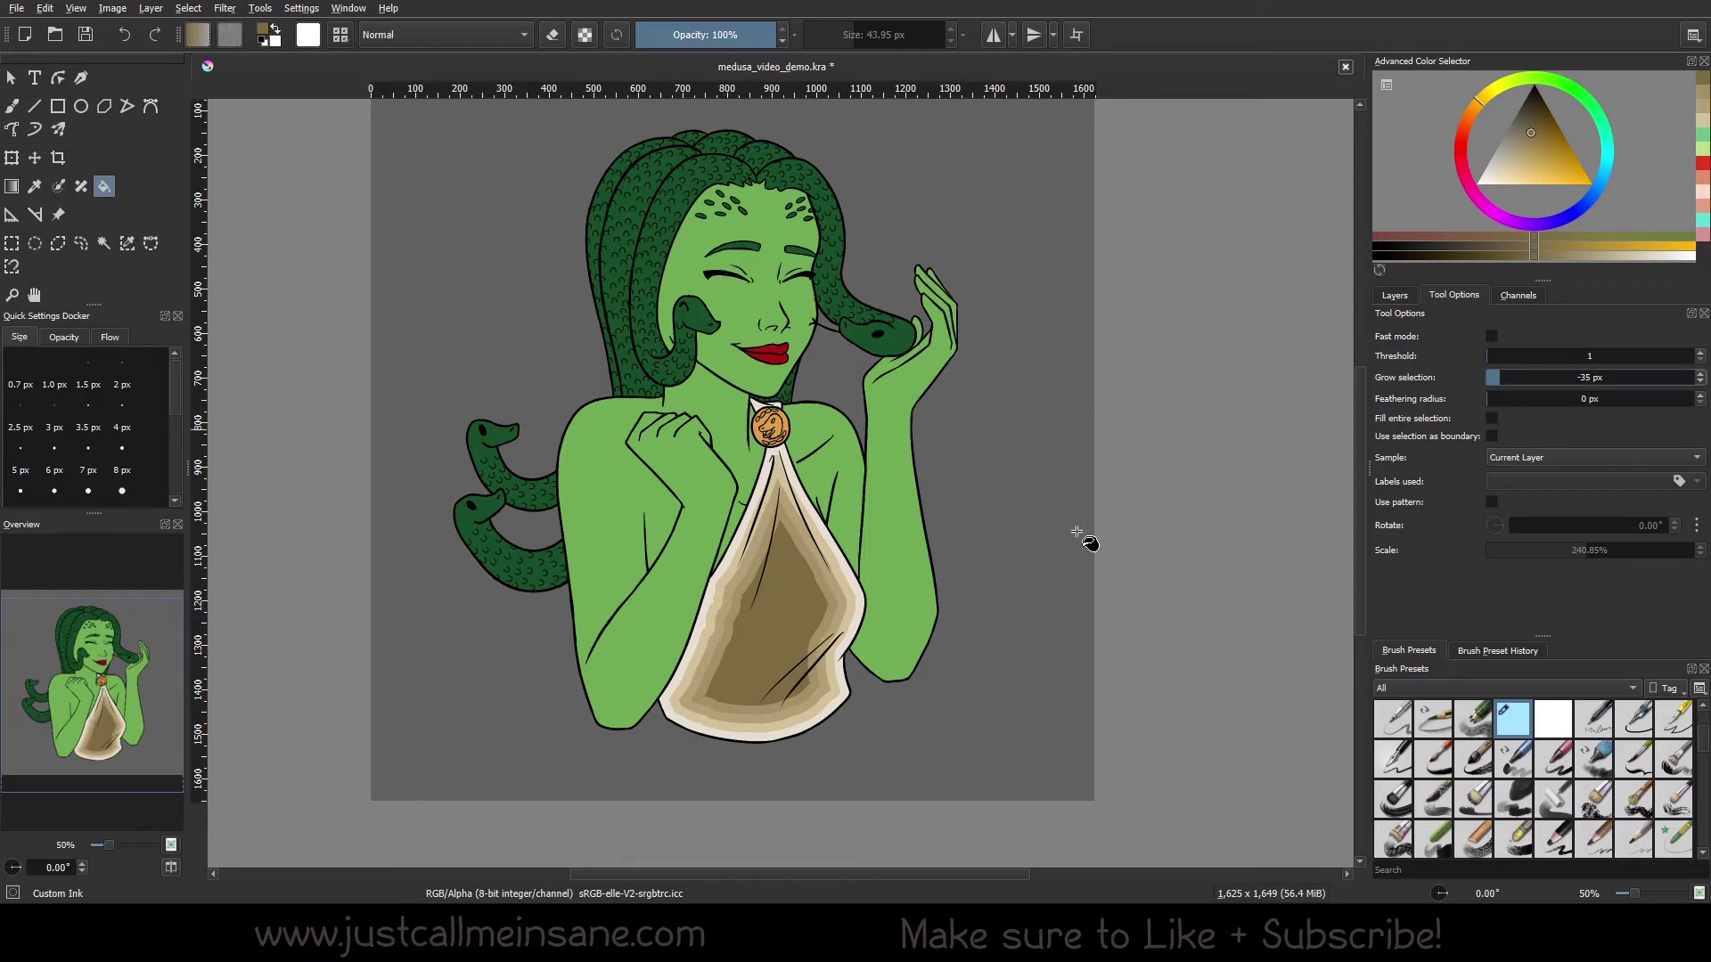
key("ctrl+z")
left_click(788, 622)
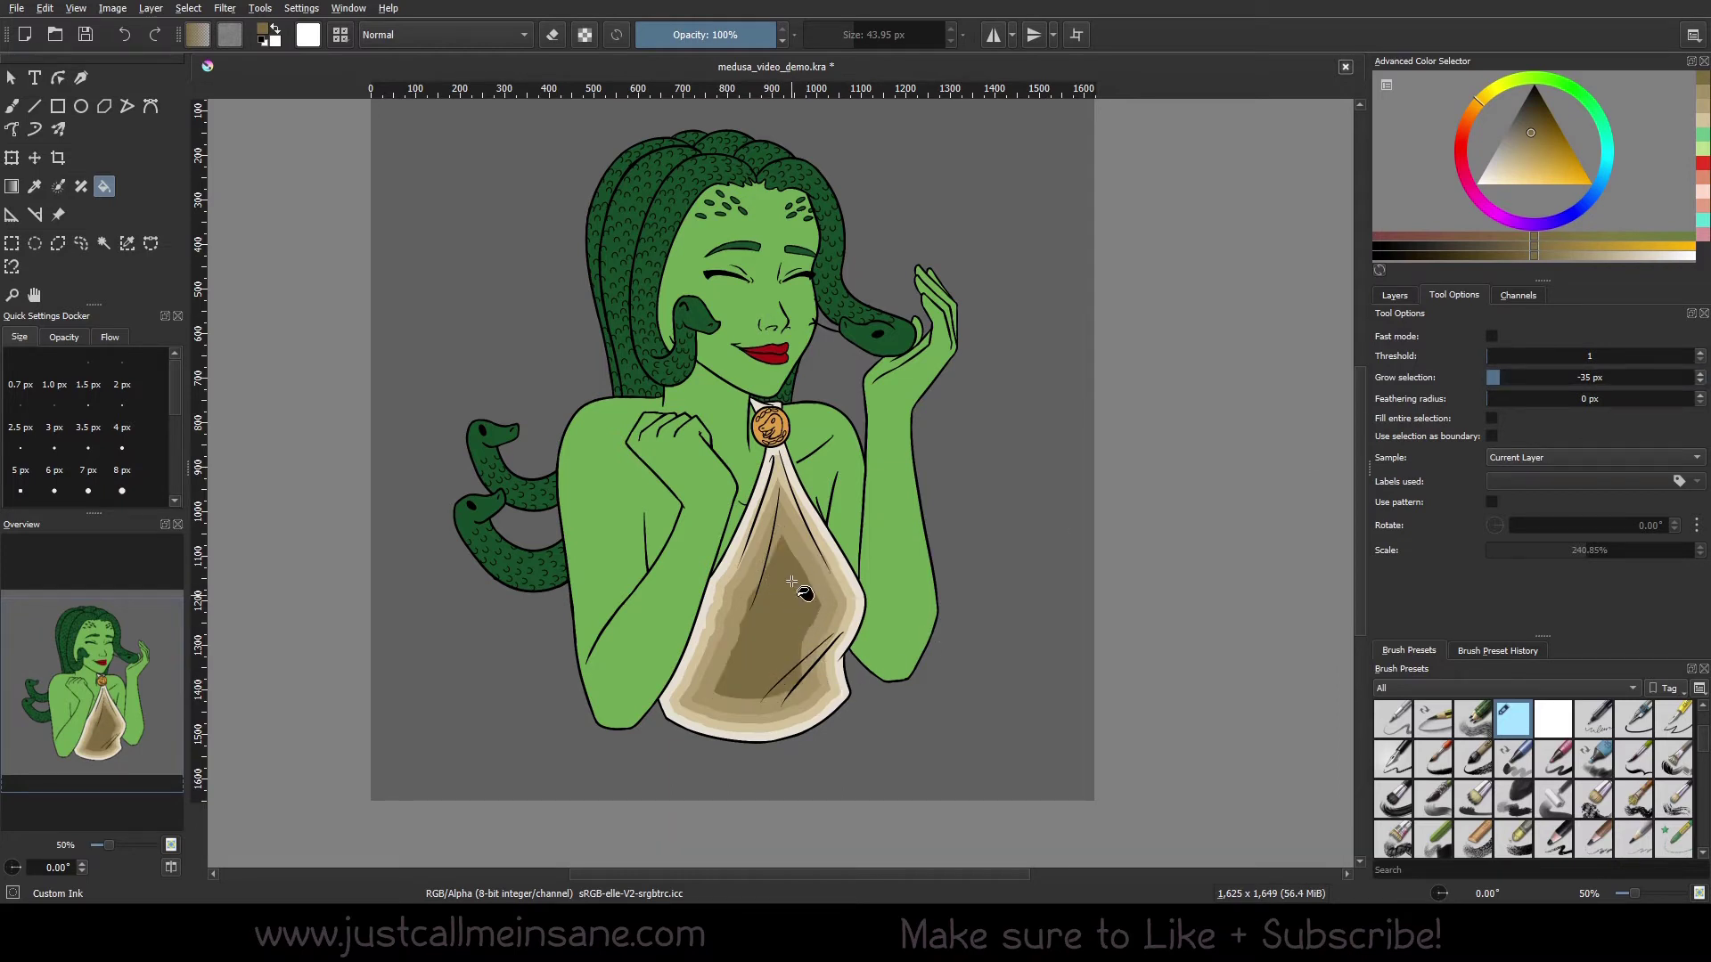
Select the Blender Blur brush, enlarge it to about 120 px, and blend the dress's tan and brown bands together
right_click(824, 609)
left_click(915, 656)
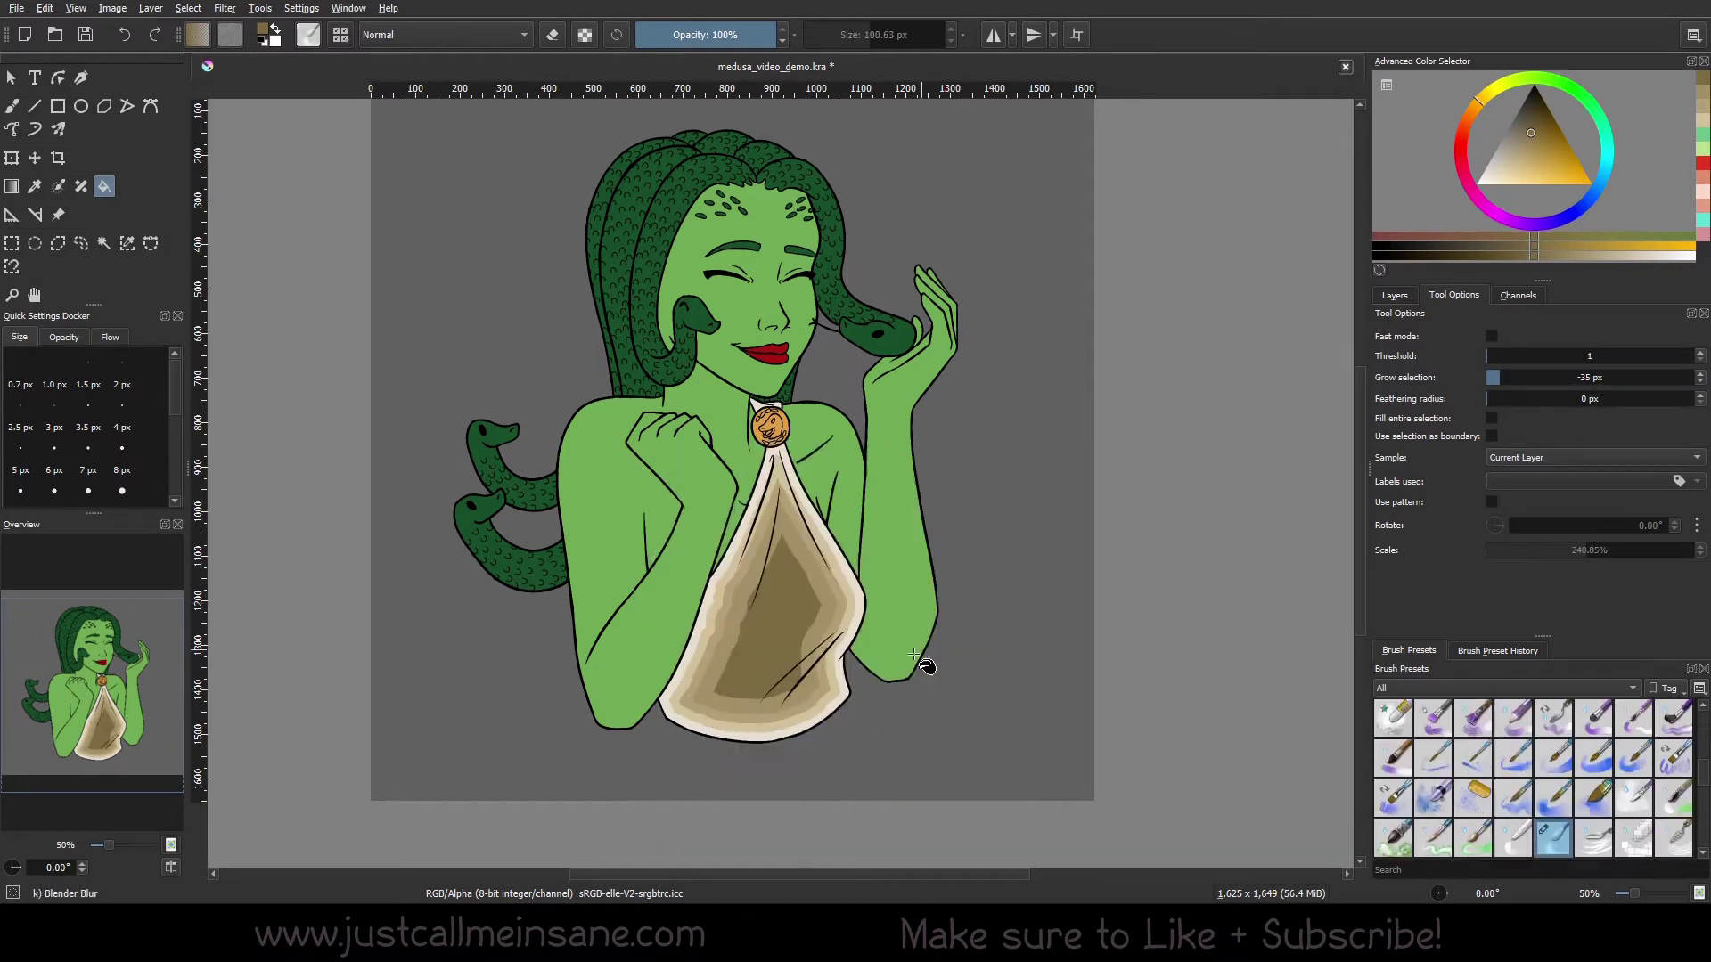
key("b")
key("]")
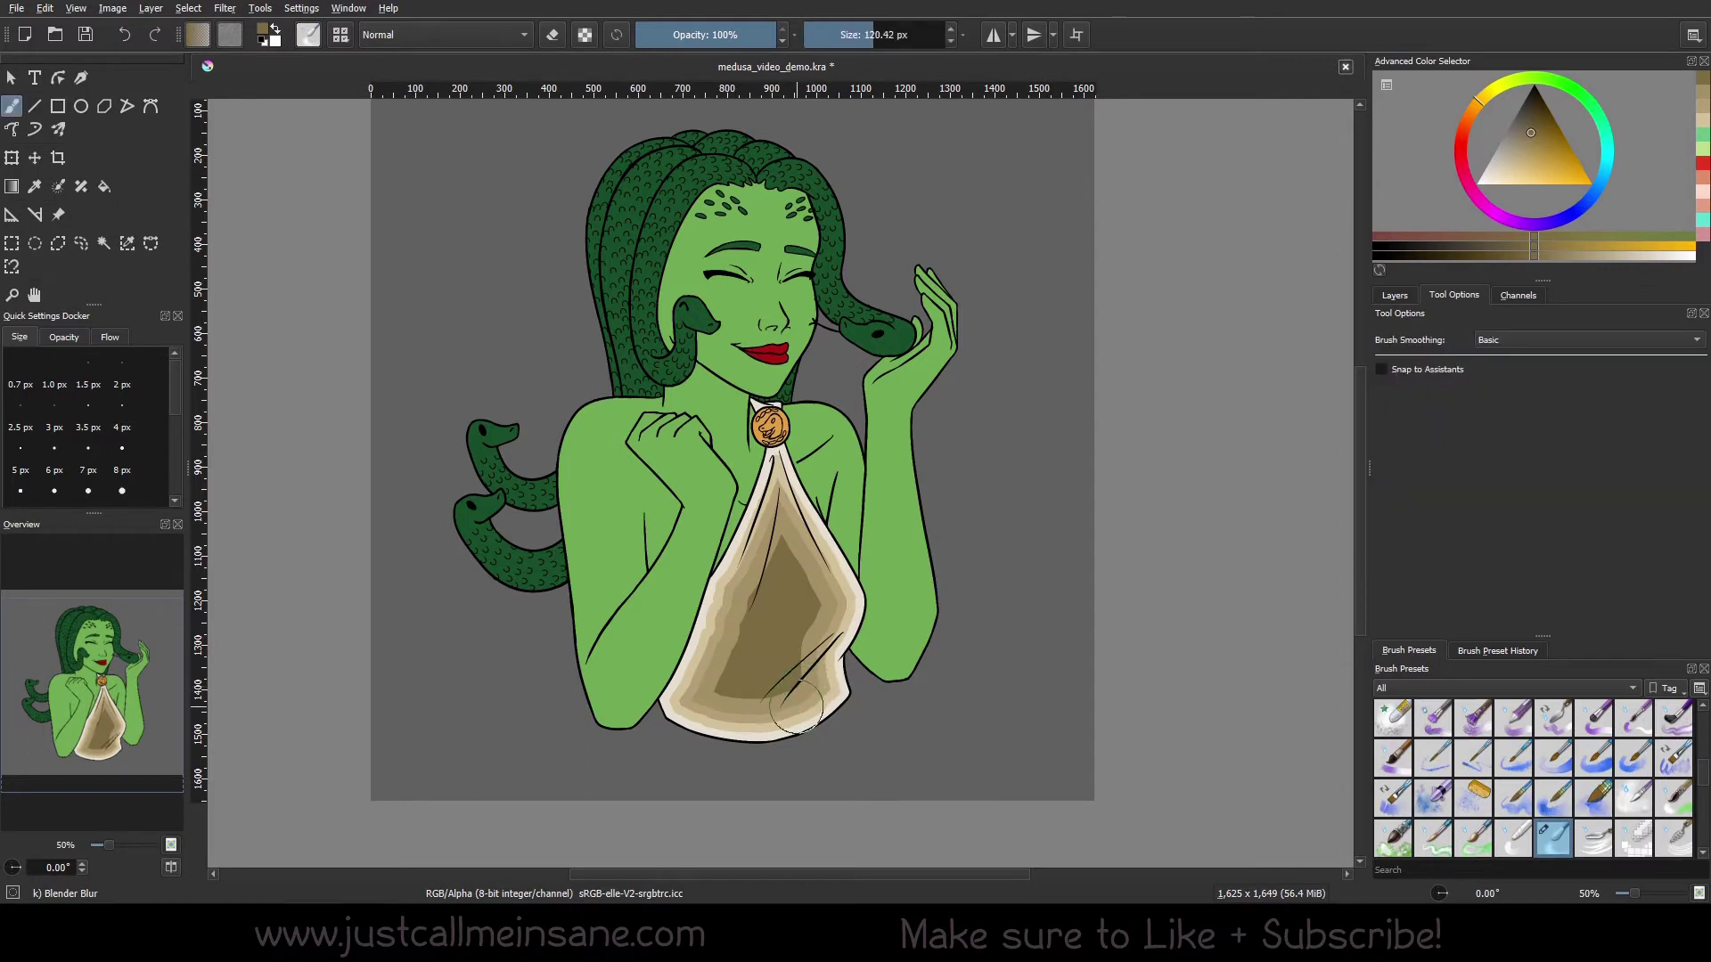
mouse_move(794, 709)
left_mouse_down()
mouse_move(836, 600)
mouse_move(773, 471)
mouse_move(735, 633)
mouse_move(686, 740)
mouse_move(787, 602)
mouse_move(811, 603)
mouse_move(802, 697)
mouse_move(770, 718)
mouse_move(756, 703)
mouse_move(829, 660)
mouse_move(793, 528)
mouse_move(845, 632)
mouse_move(809, 730)
mouse_move(726, 732)
mouse_move(707, 718)
mouse_move(715, 621)
mouse_move(741, 565)
mouse_move(702, 700)
mouse_move(753, 709)
mouse_move(768, 625)
left_mouse_up()
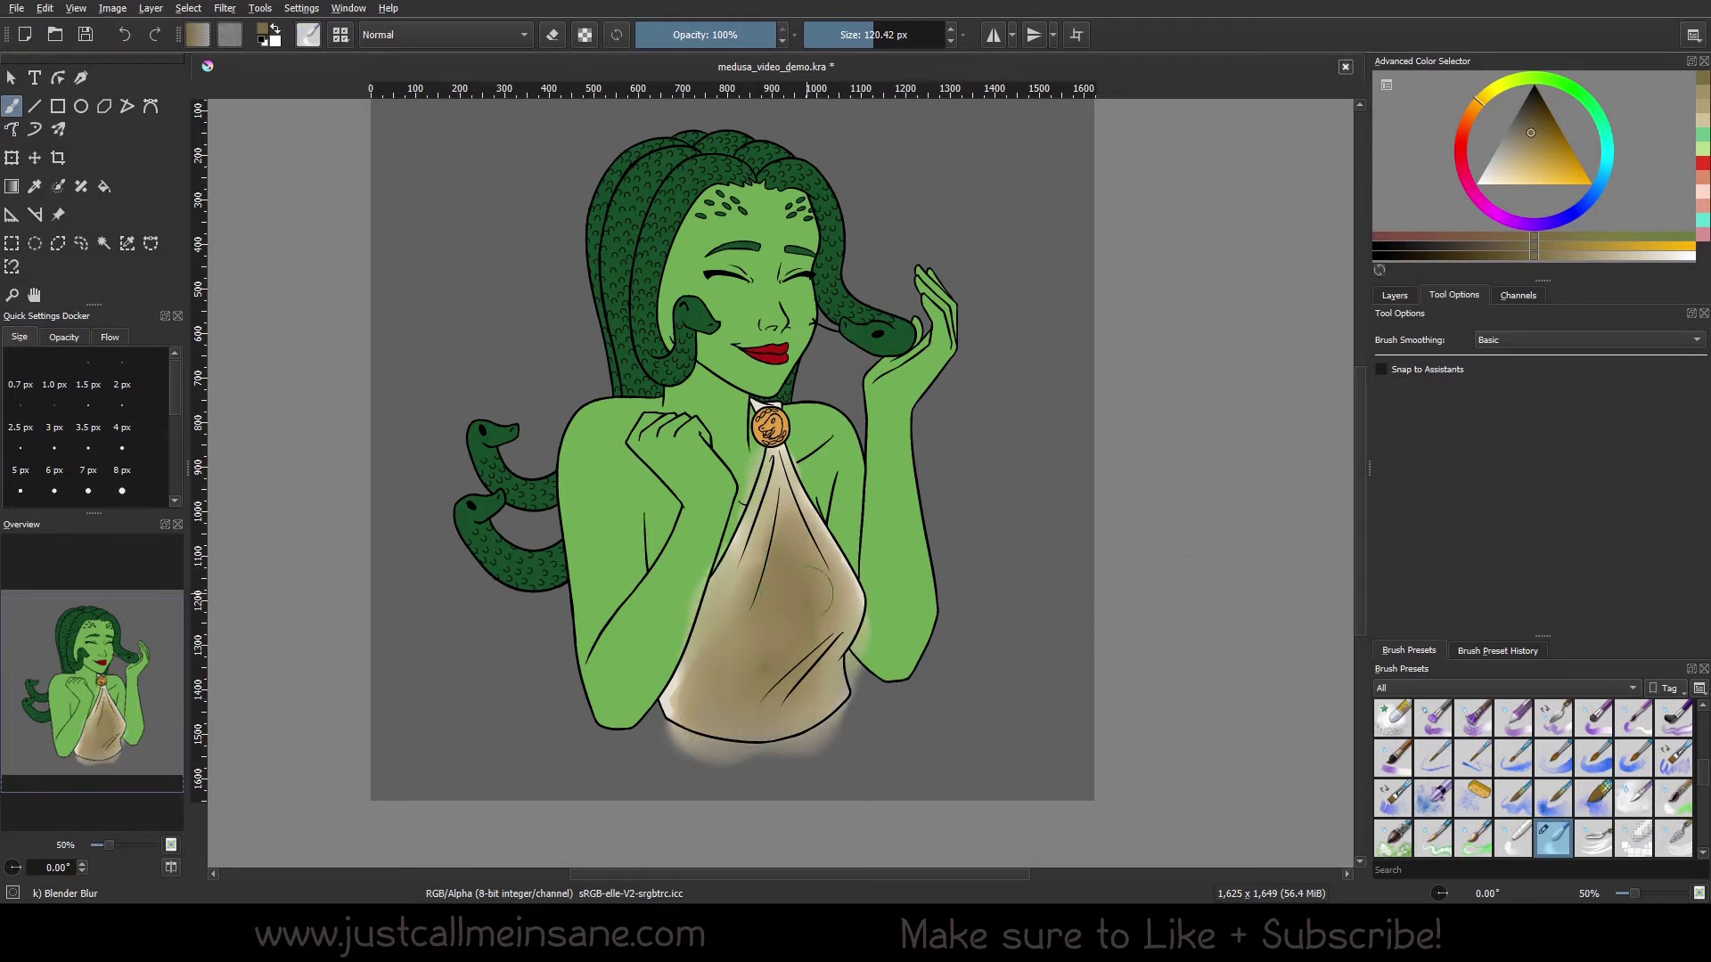
Undo the blending and the darker inner fills, back to the dress's touched-up light tan fill
key("ctrl+z")
key("ctrl+z")
key("ctrl+z")
key("ctrl+z")
key("ctrl+z")
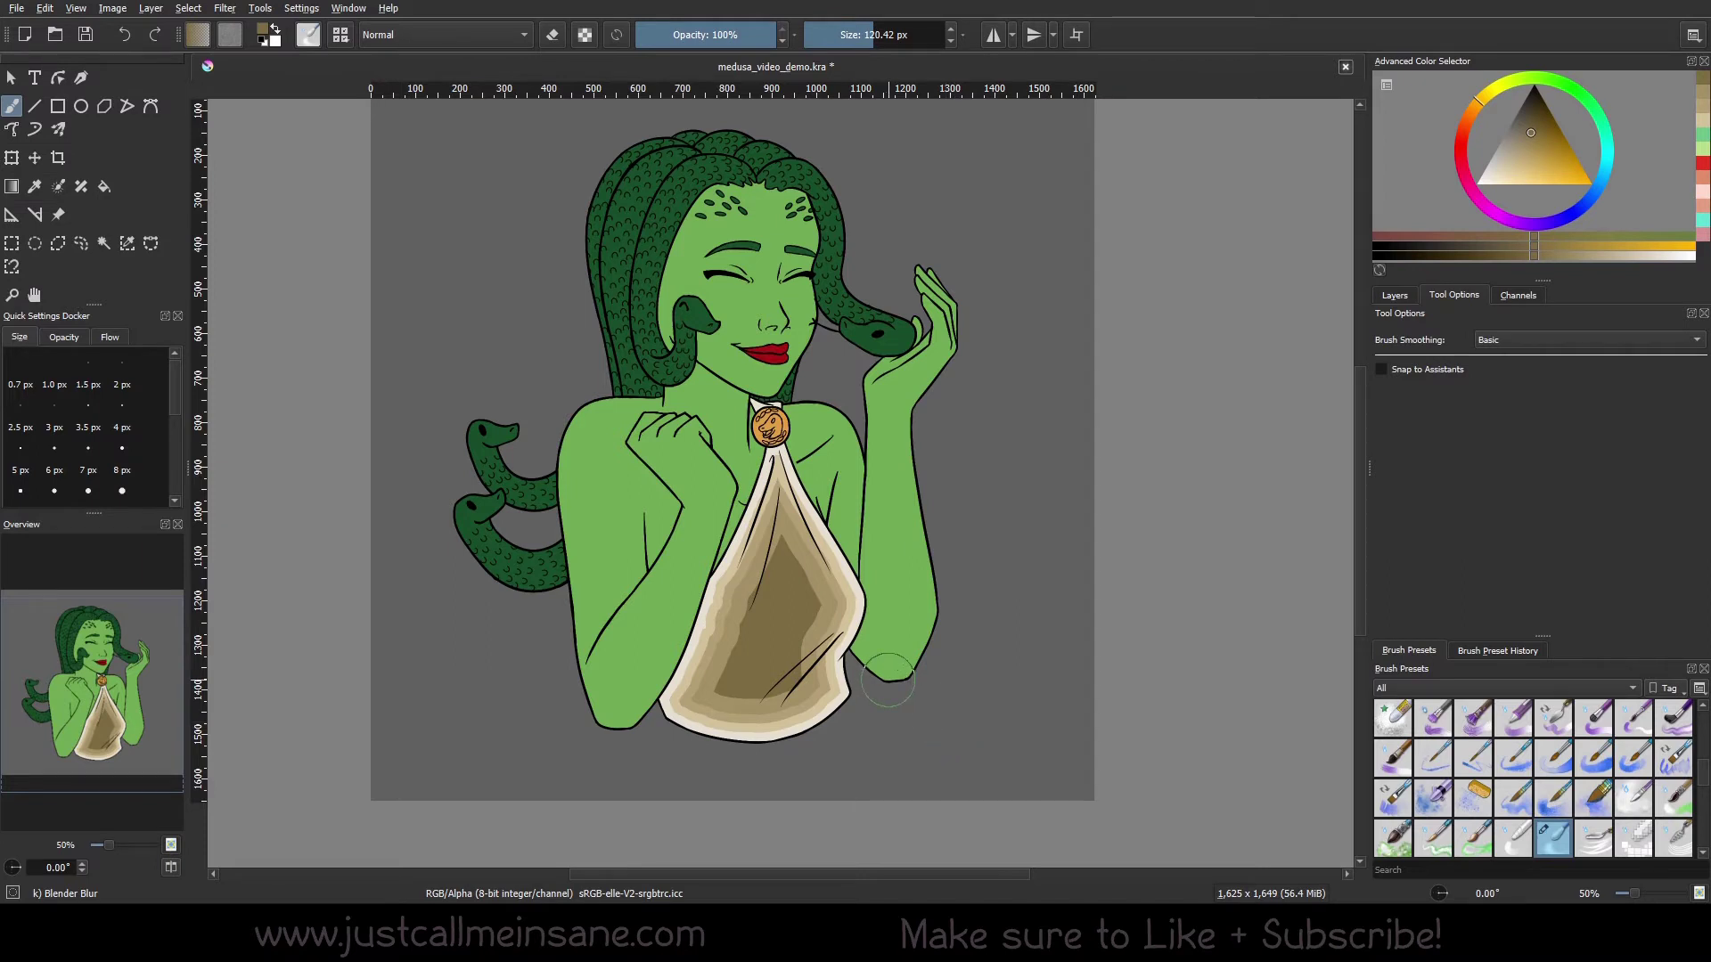
key("ctrl+z")
key("ctrl+z")
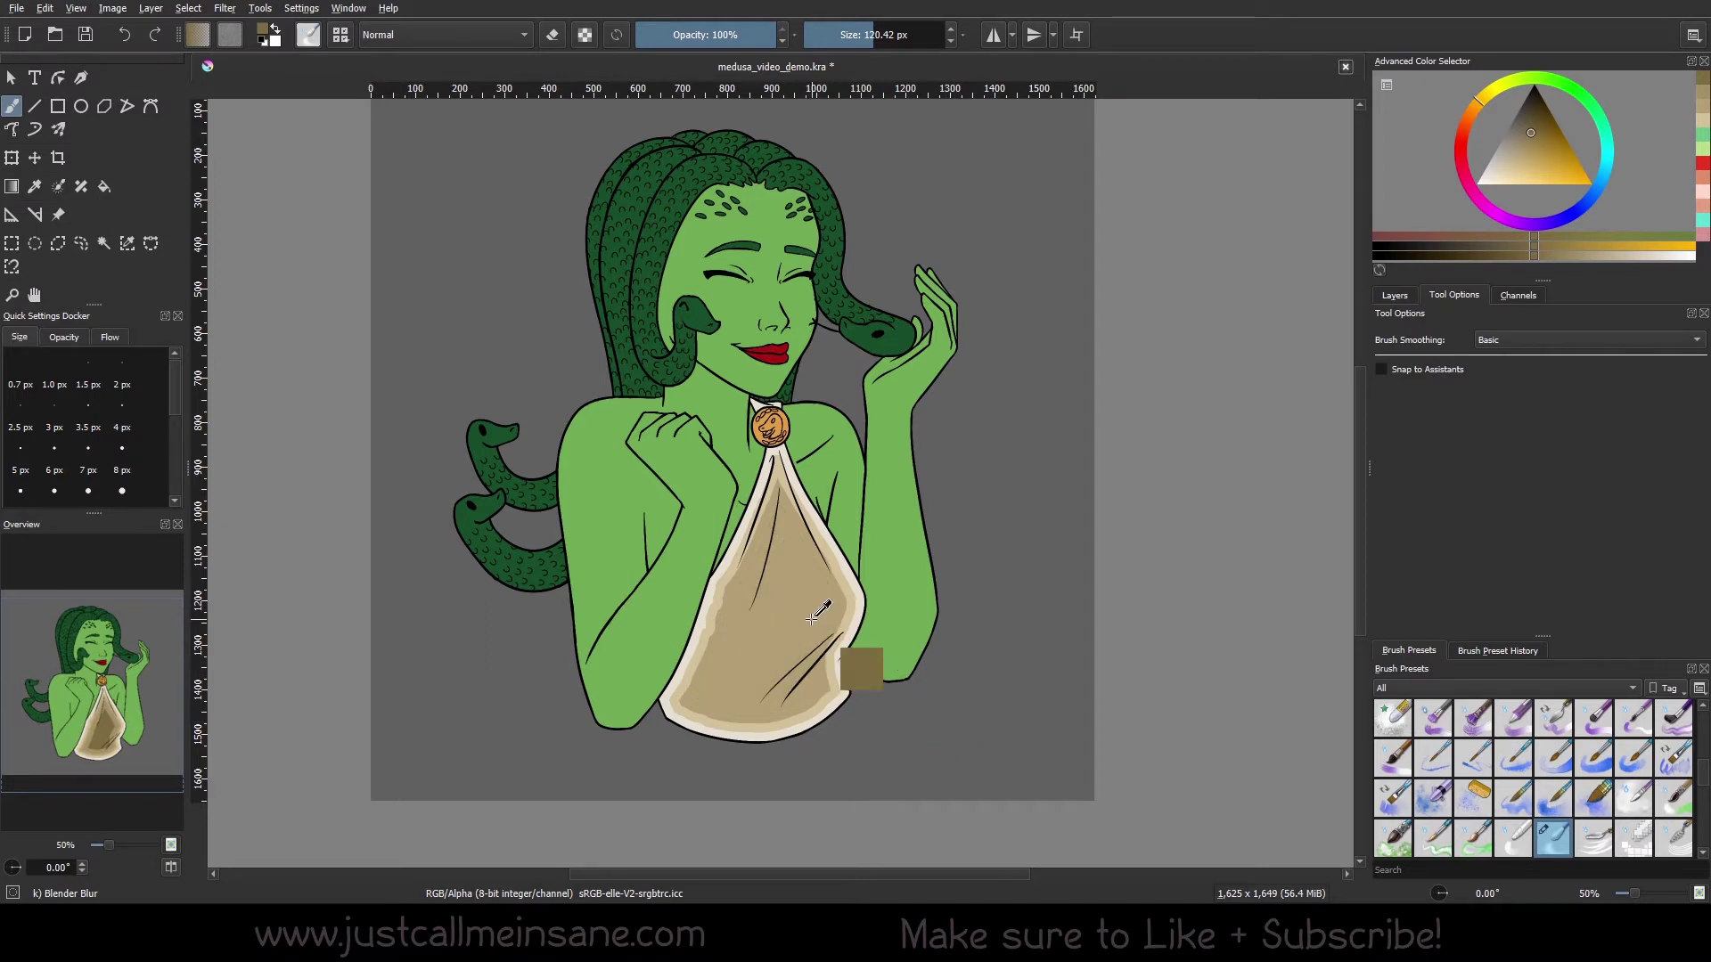
key("ctrl+z")
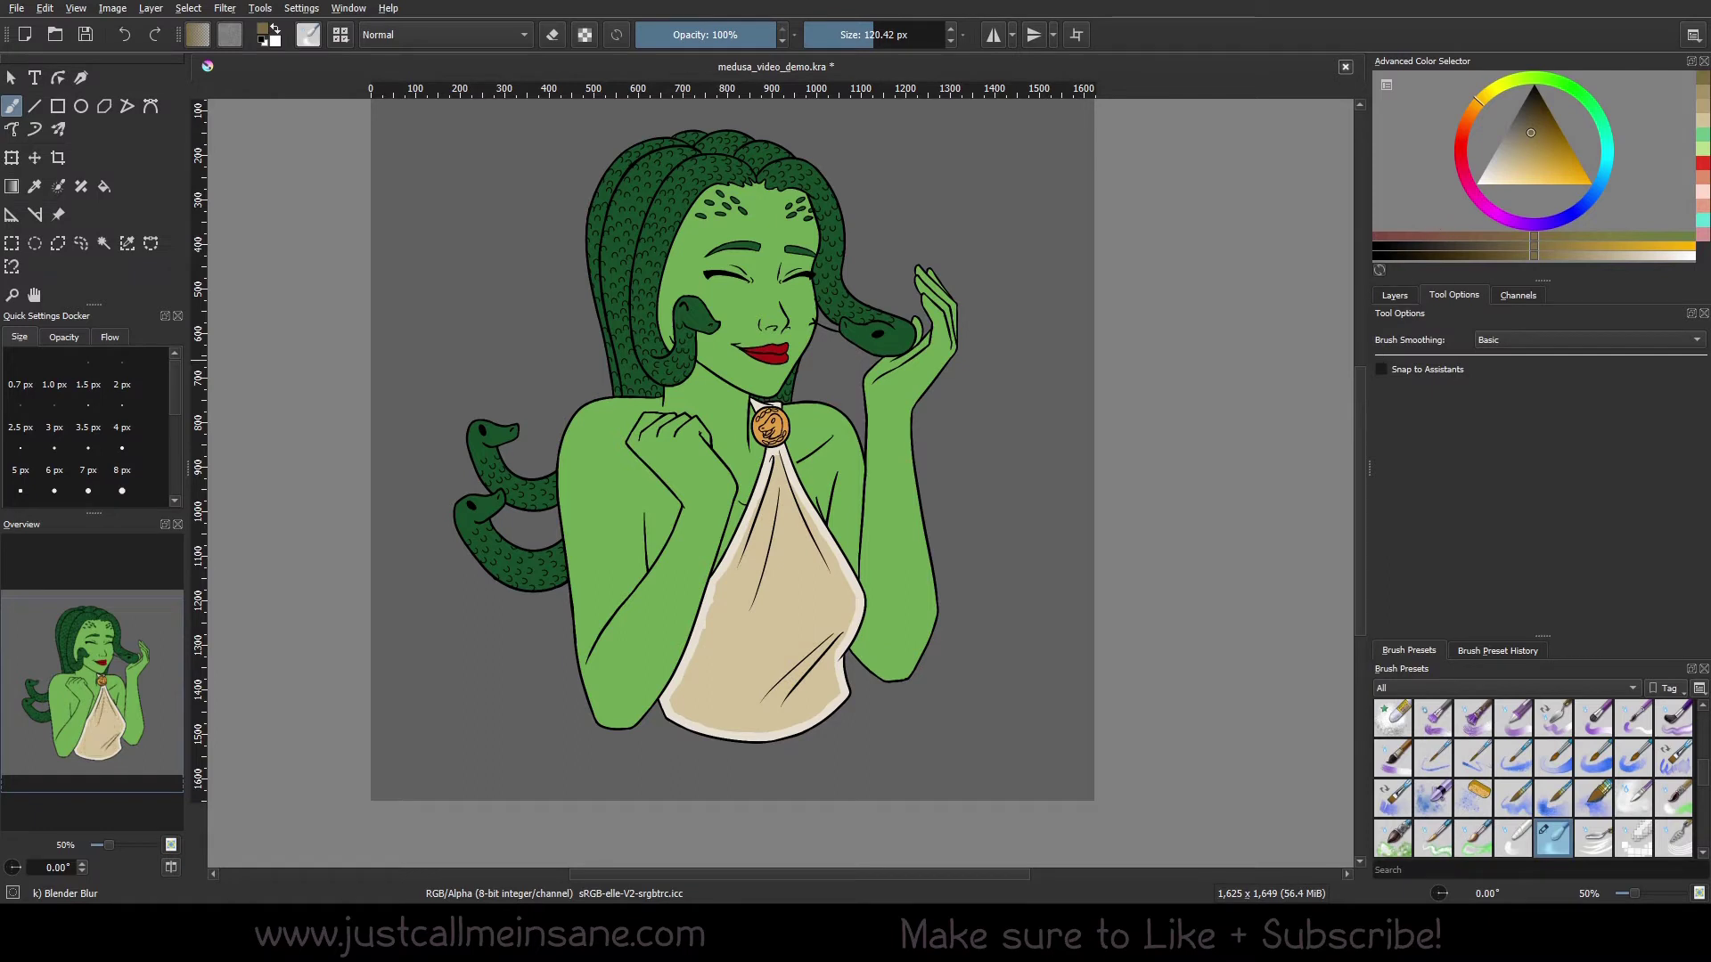
left_click(152, 40)
Return to the Fill tool, set the growth to 0 px, and fill the dress's light tan area with light turquoise
left_click(104, 186)
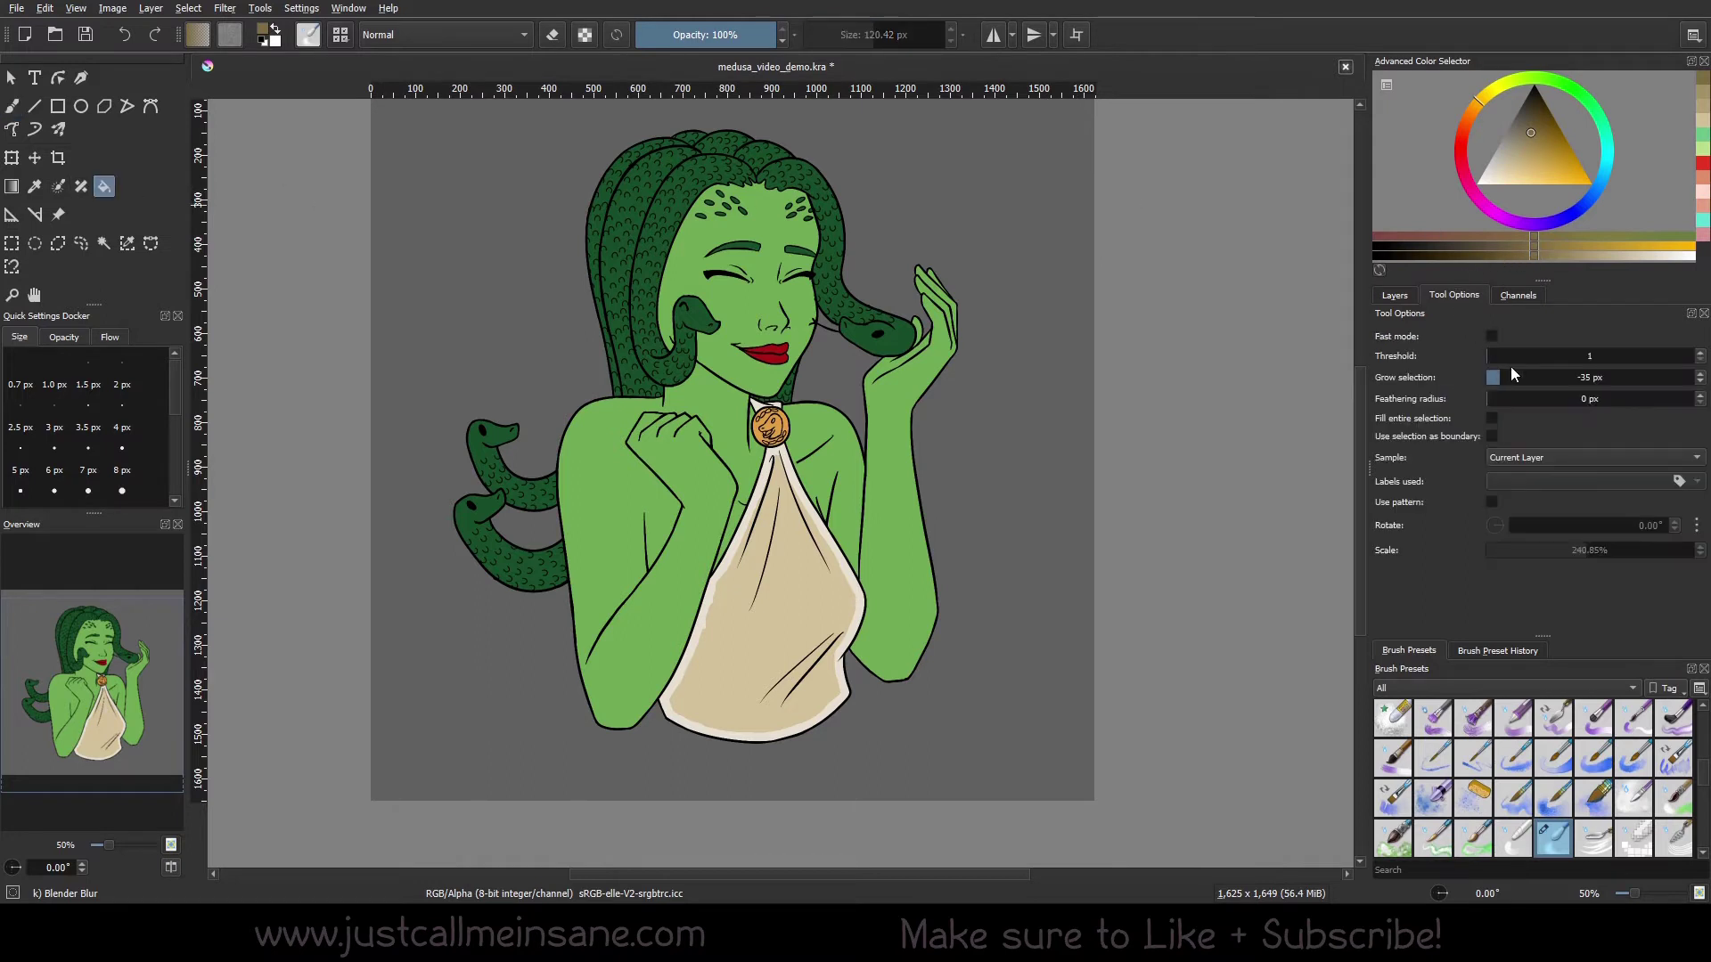
type("20")
key("Return")
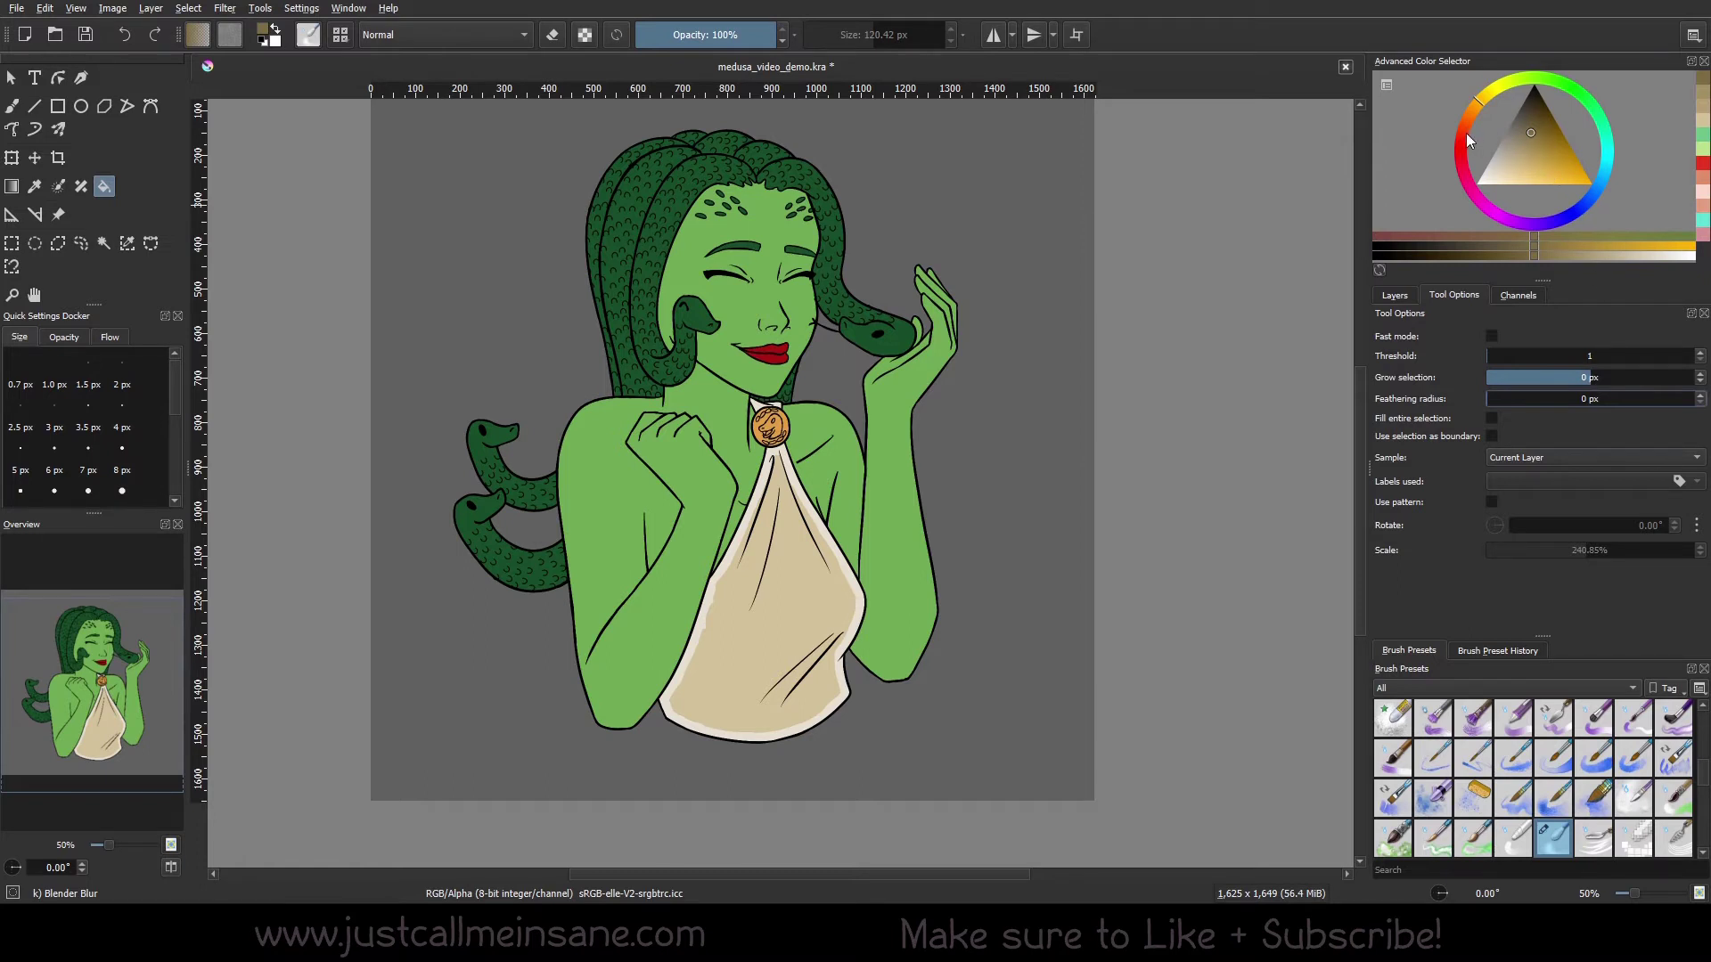
mouse_move(1606, 175)
left_mouse_down()
mouse_move(1592, 207)
mouse_move(1634, 164)
left_mouse_up()
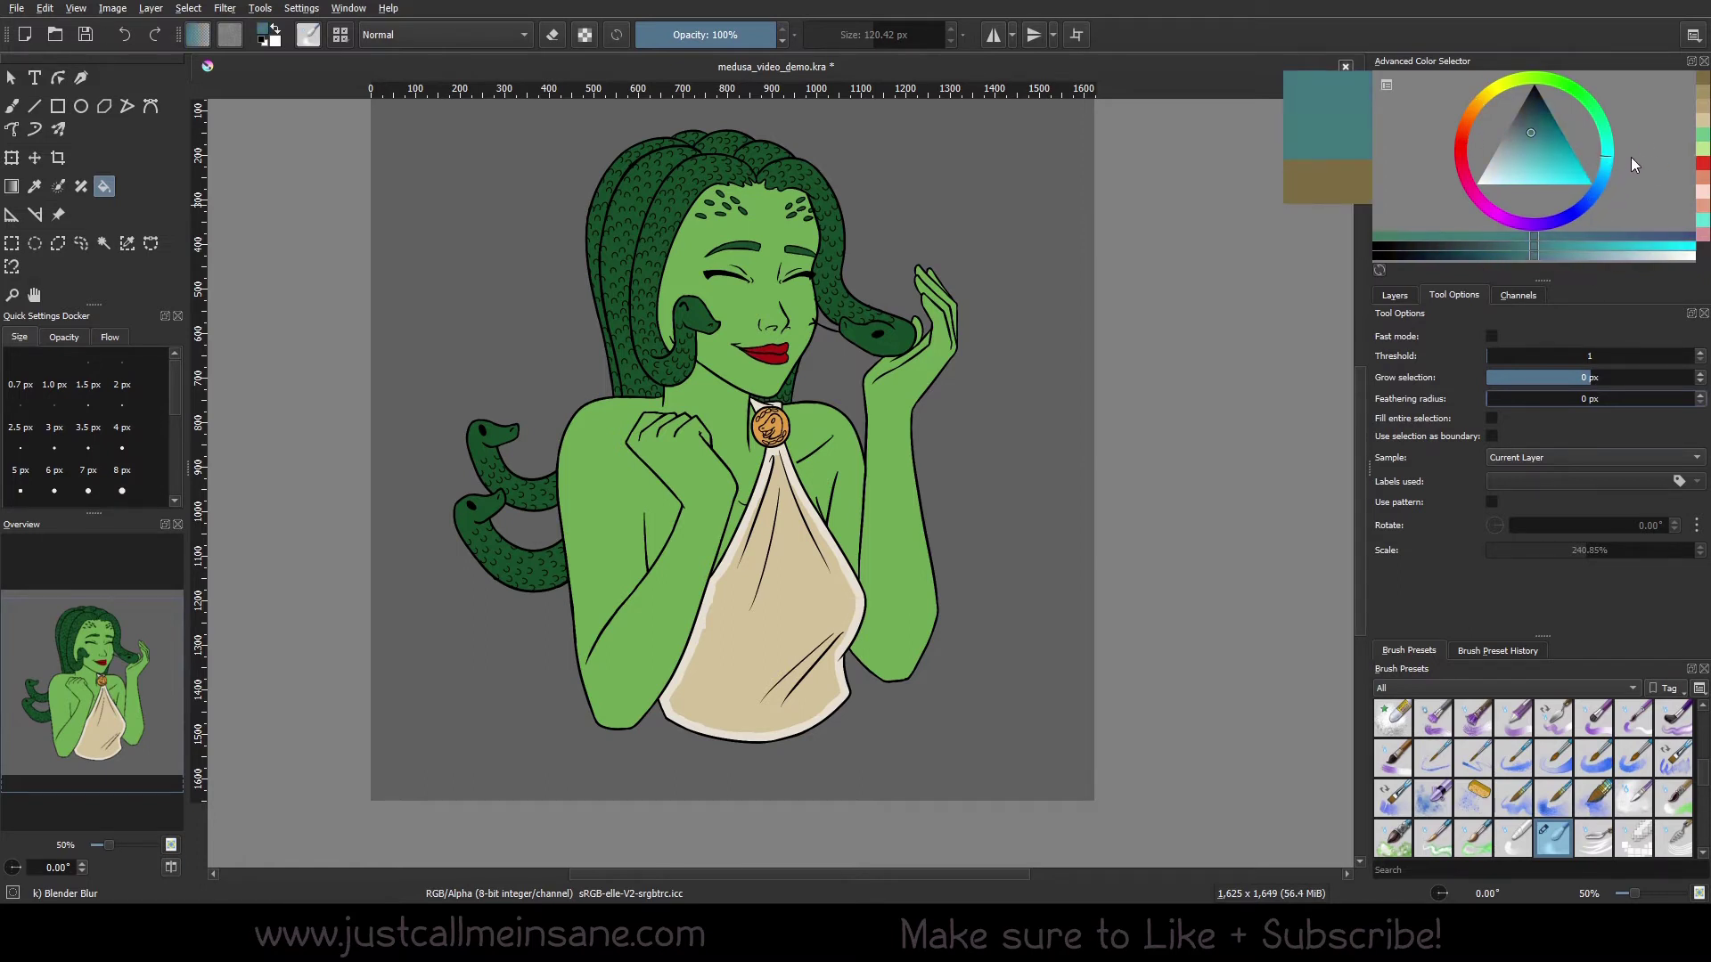
left_click(809, 593)
Try a dark green fill inside the dress's turquoise area at -9 px growth, and undo it
left_click(1565, 378)
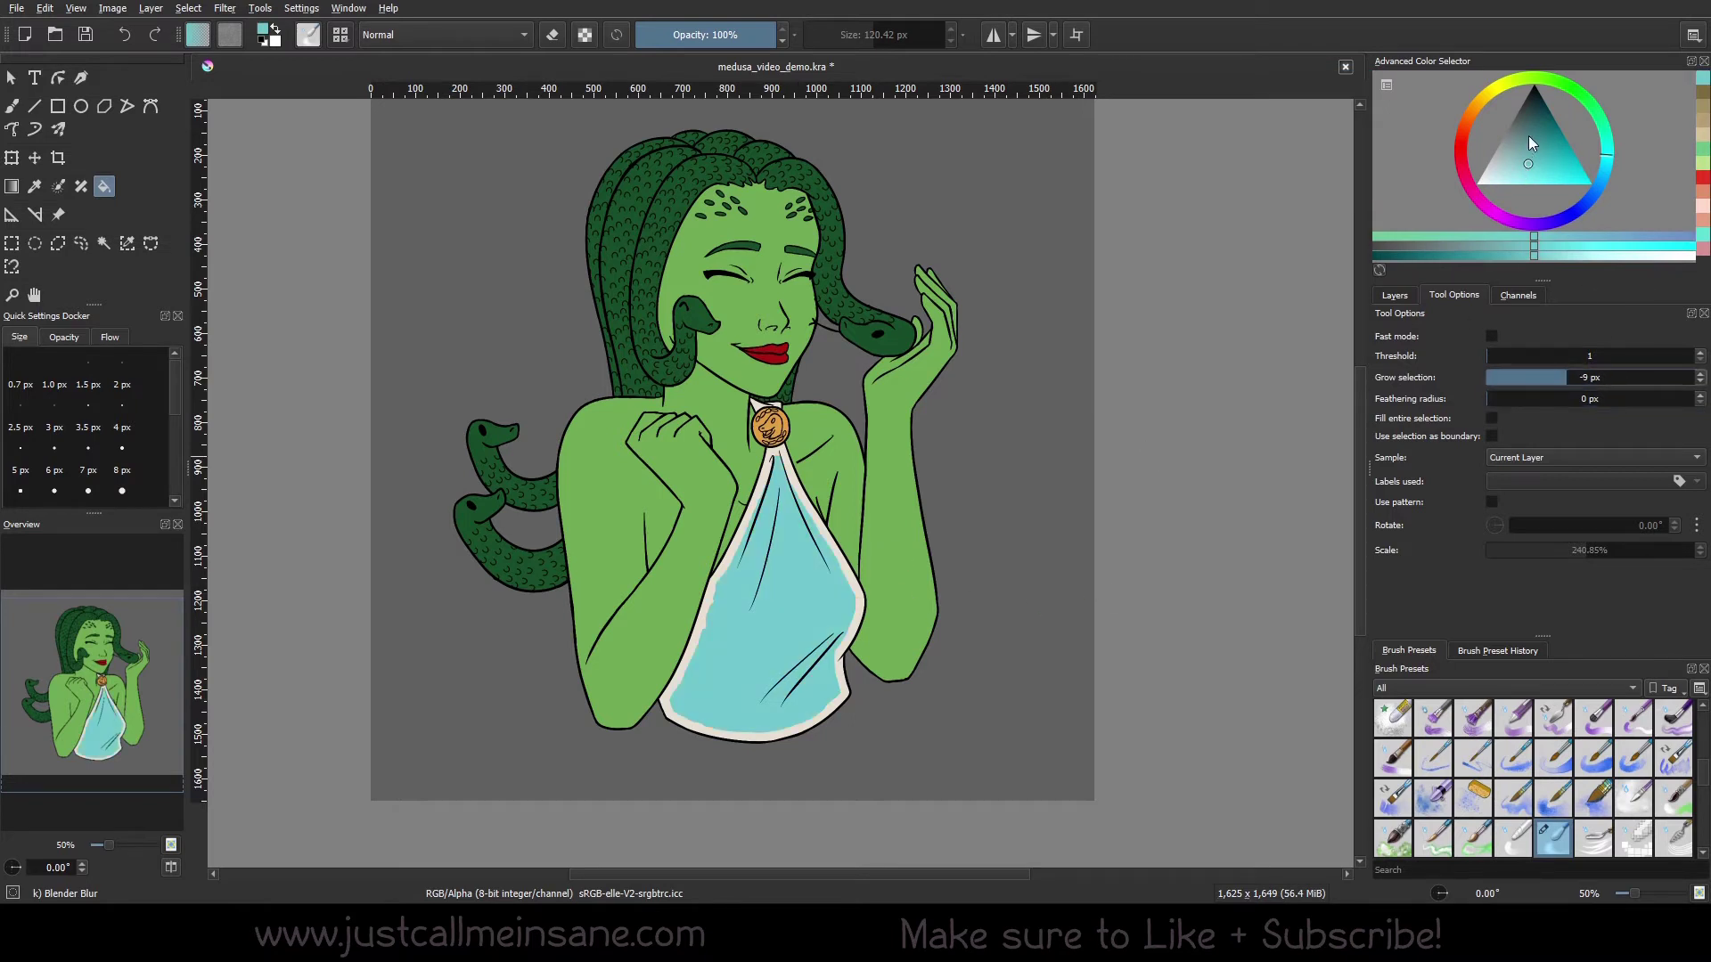
left_click(1536, 134)
left_click_drag(1616, 134, 1603, 116)
left_click(802, 618)
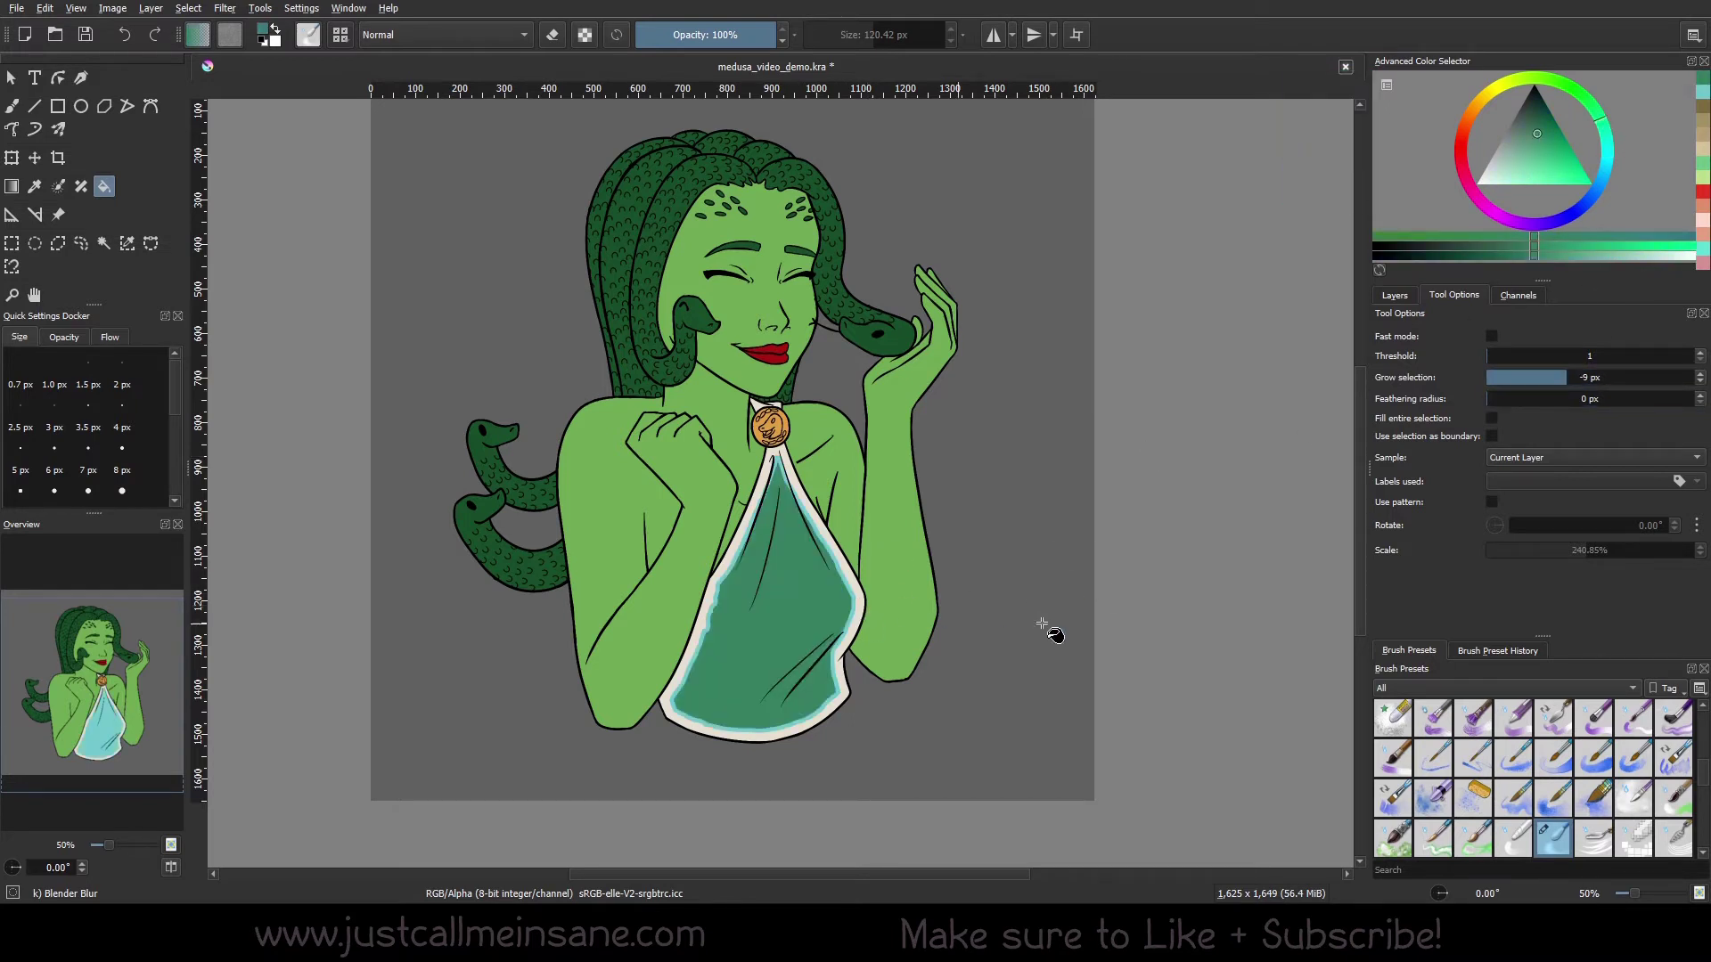
key("ctrl+z")
Try the dark green fill inside the turquoise area at -22 px growth, and undo it
left_click(1532, 378)
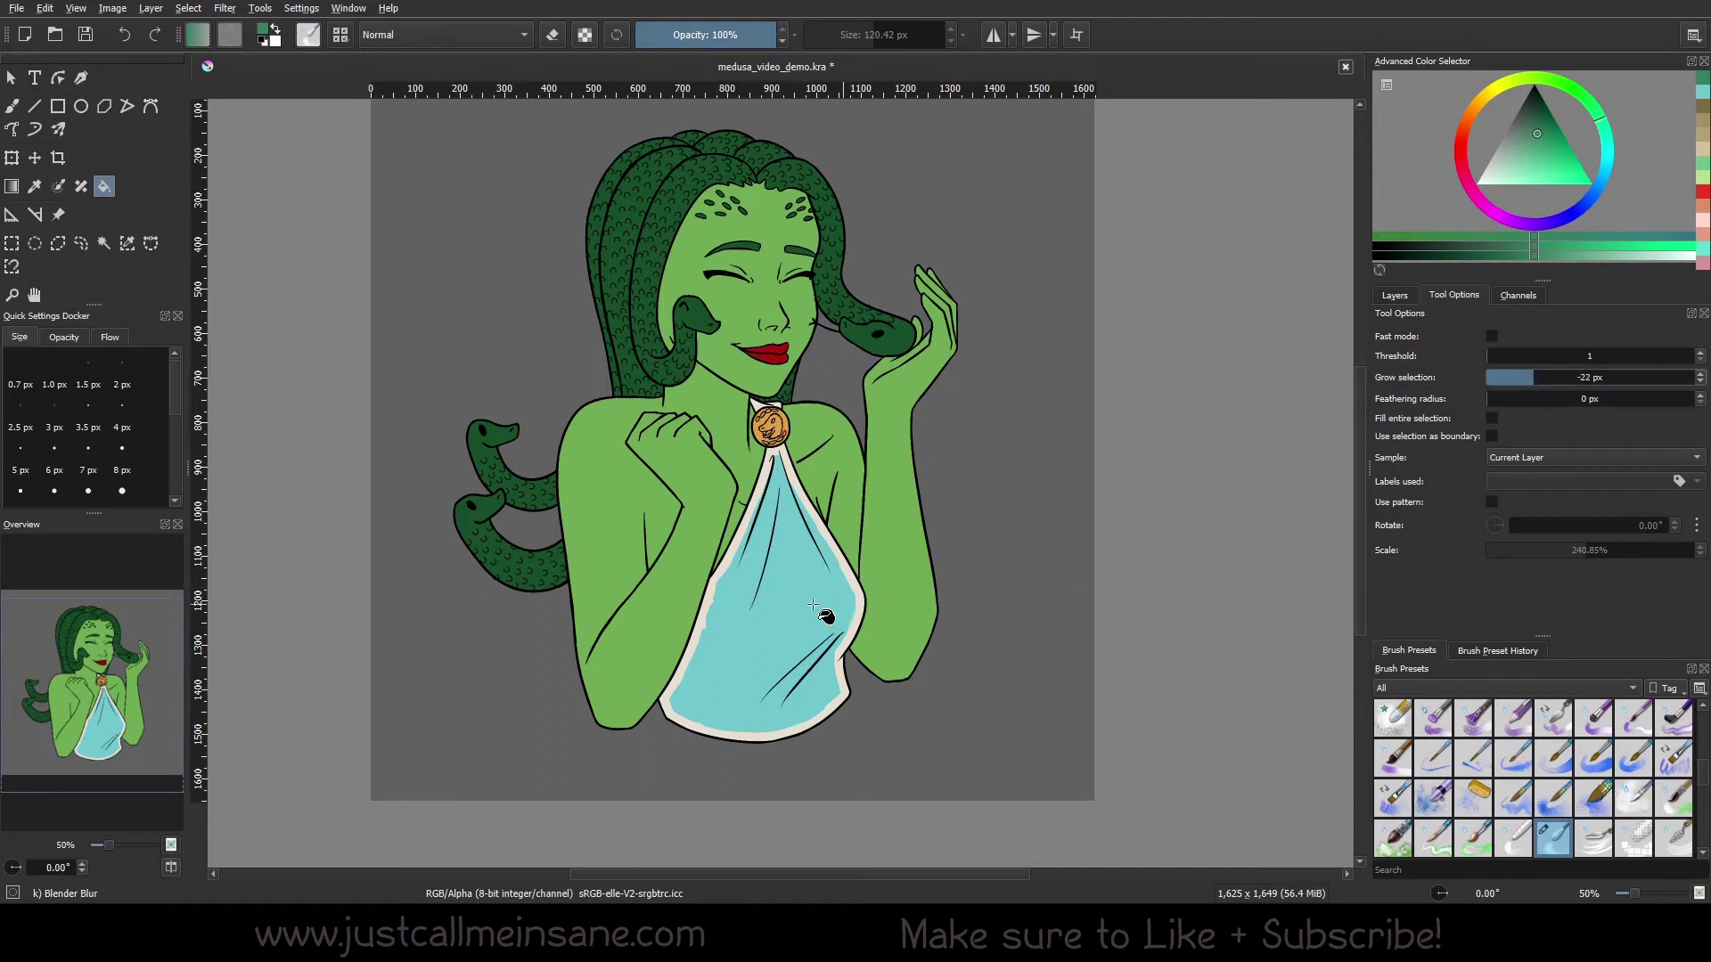
left_click(790, 621)
key("ctrl+z")
Fill nested bands inside the dress at -32 px growth, alternating sampled dark green and light turquoise
left_click(1523, 377)
left_click(790, 611)
left_click(840, 577, "ctrl")
left_click(824, 659)
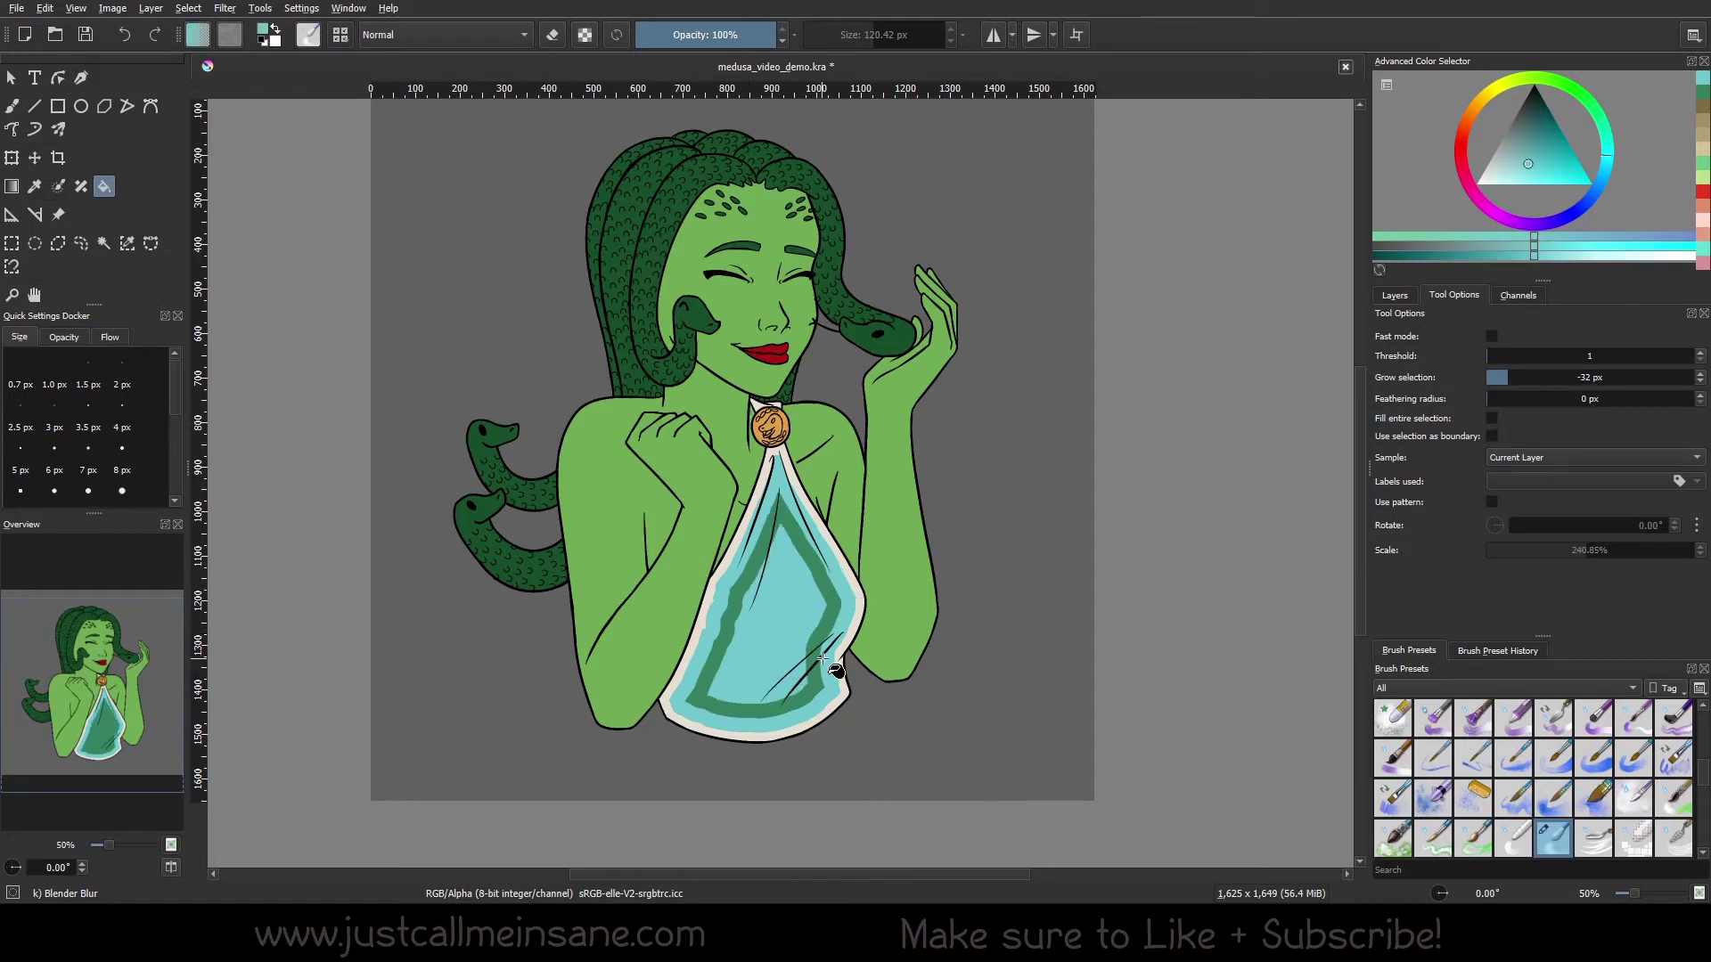
left_click(798, 613)
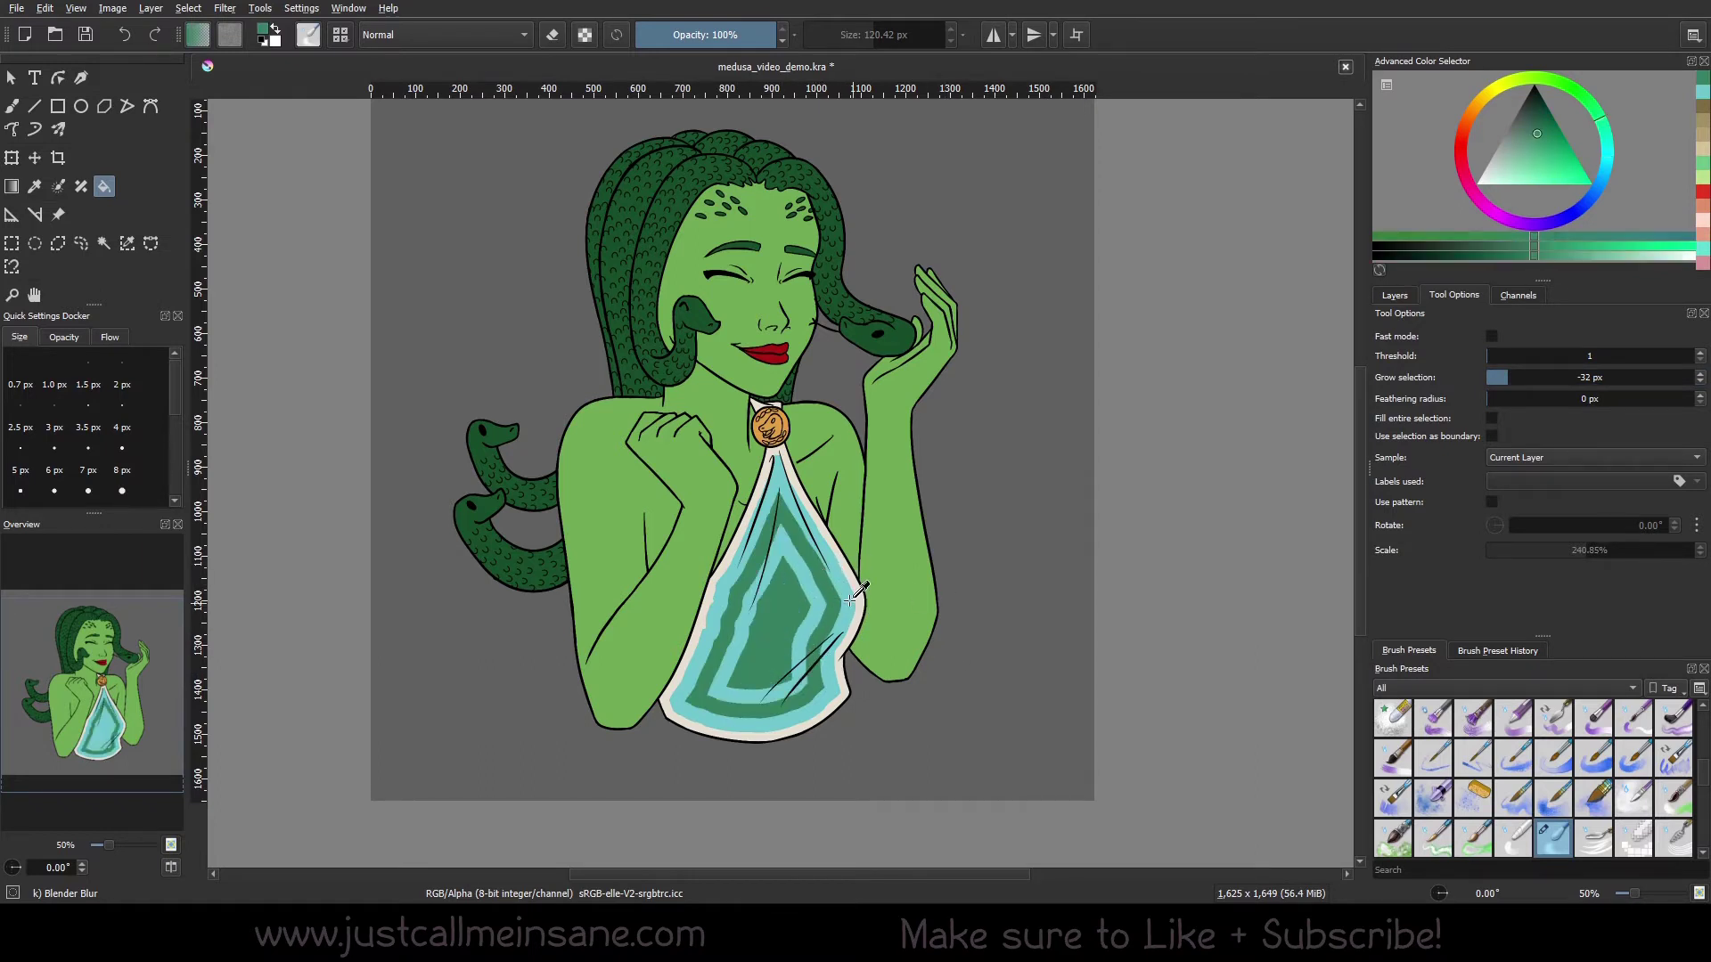
left_click(850, 599, "ctrl")
left_click(792, 610)
left_click(828, 595, "ctrl")
left_click(791, 629, "ctrl")
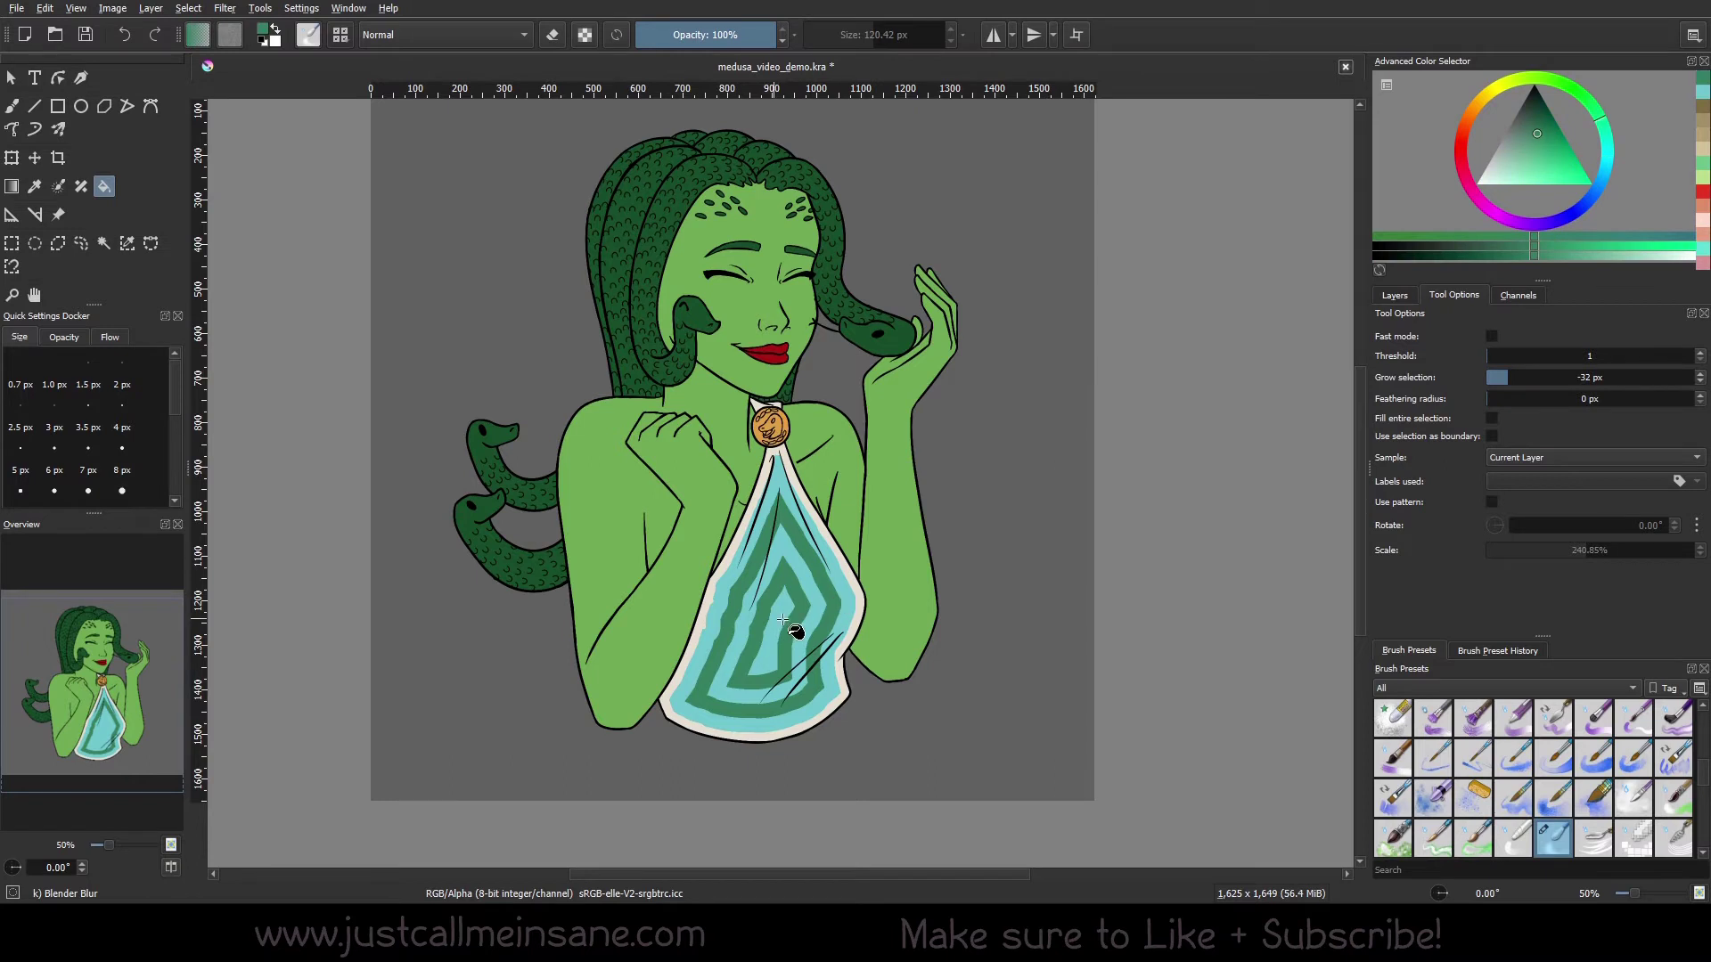
left_click(792, 614)
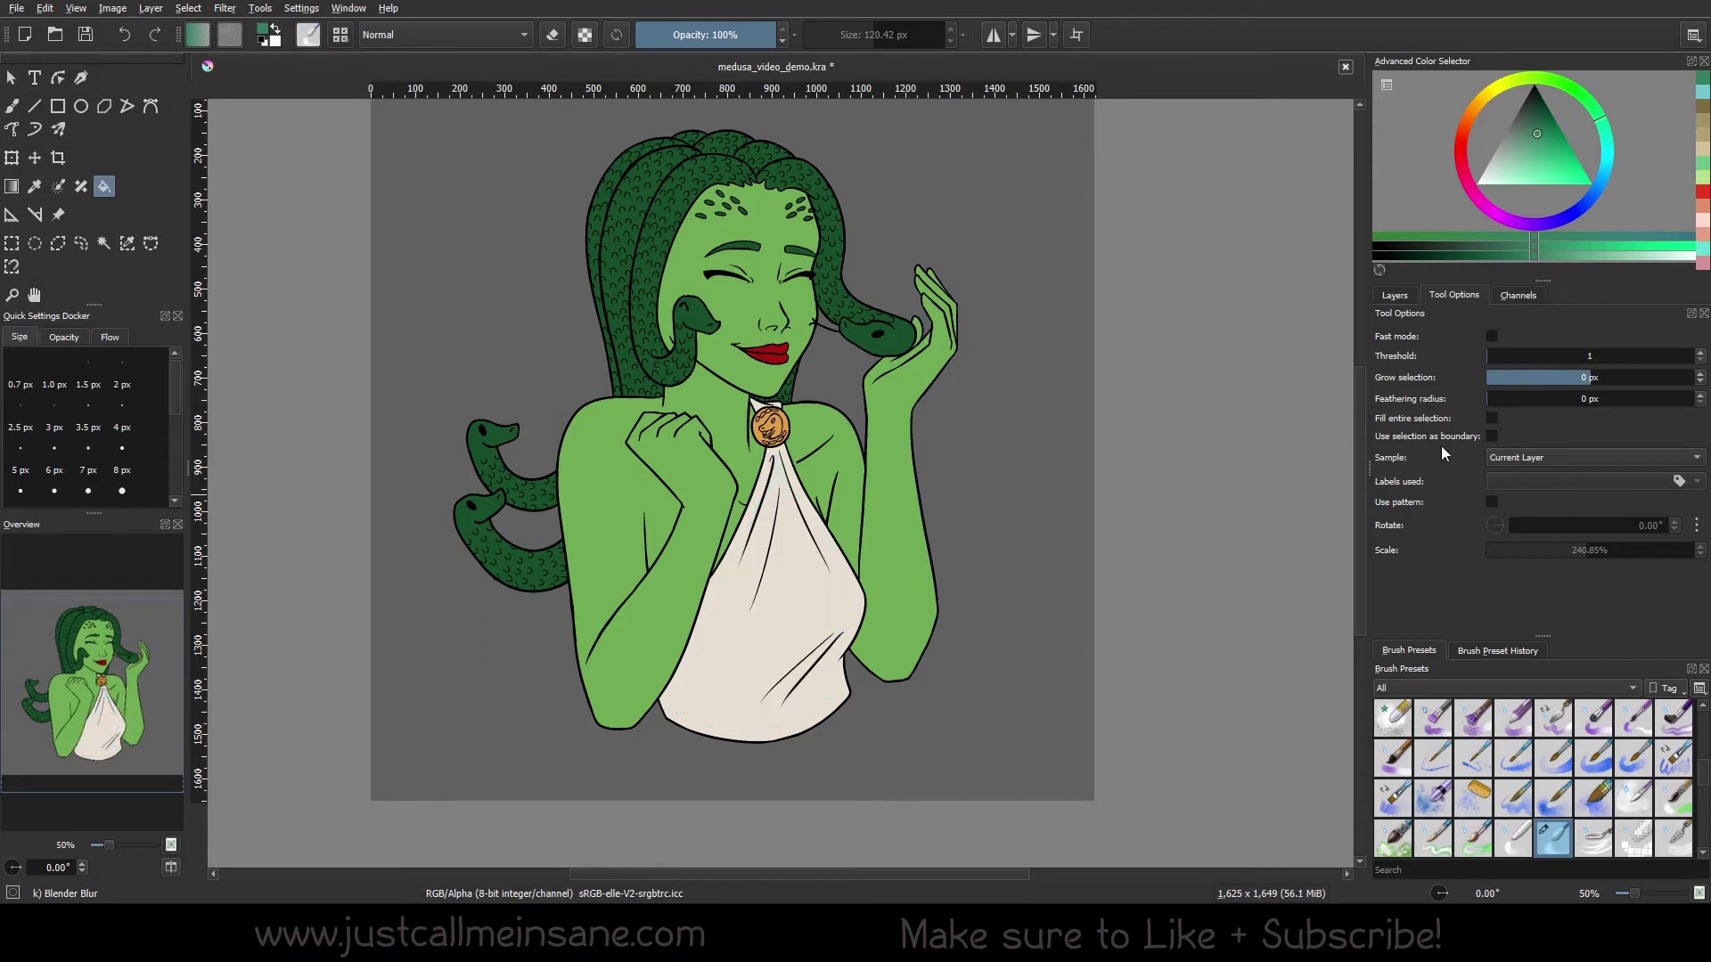
Sample the skin's green and lighten it to a pale green fill colour
left_click_drag(1595, 144, 1598, 227)
left_click(1518, 183)
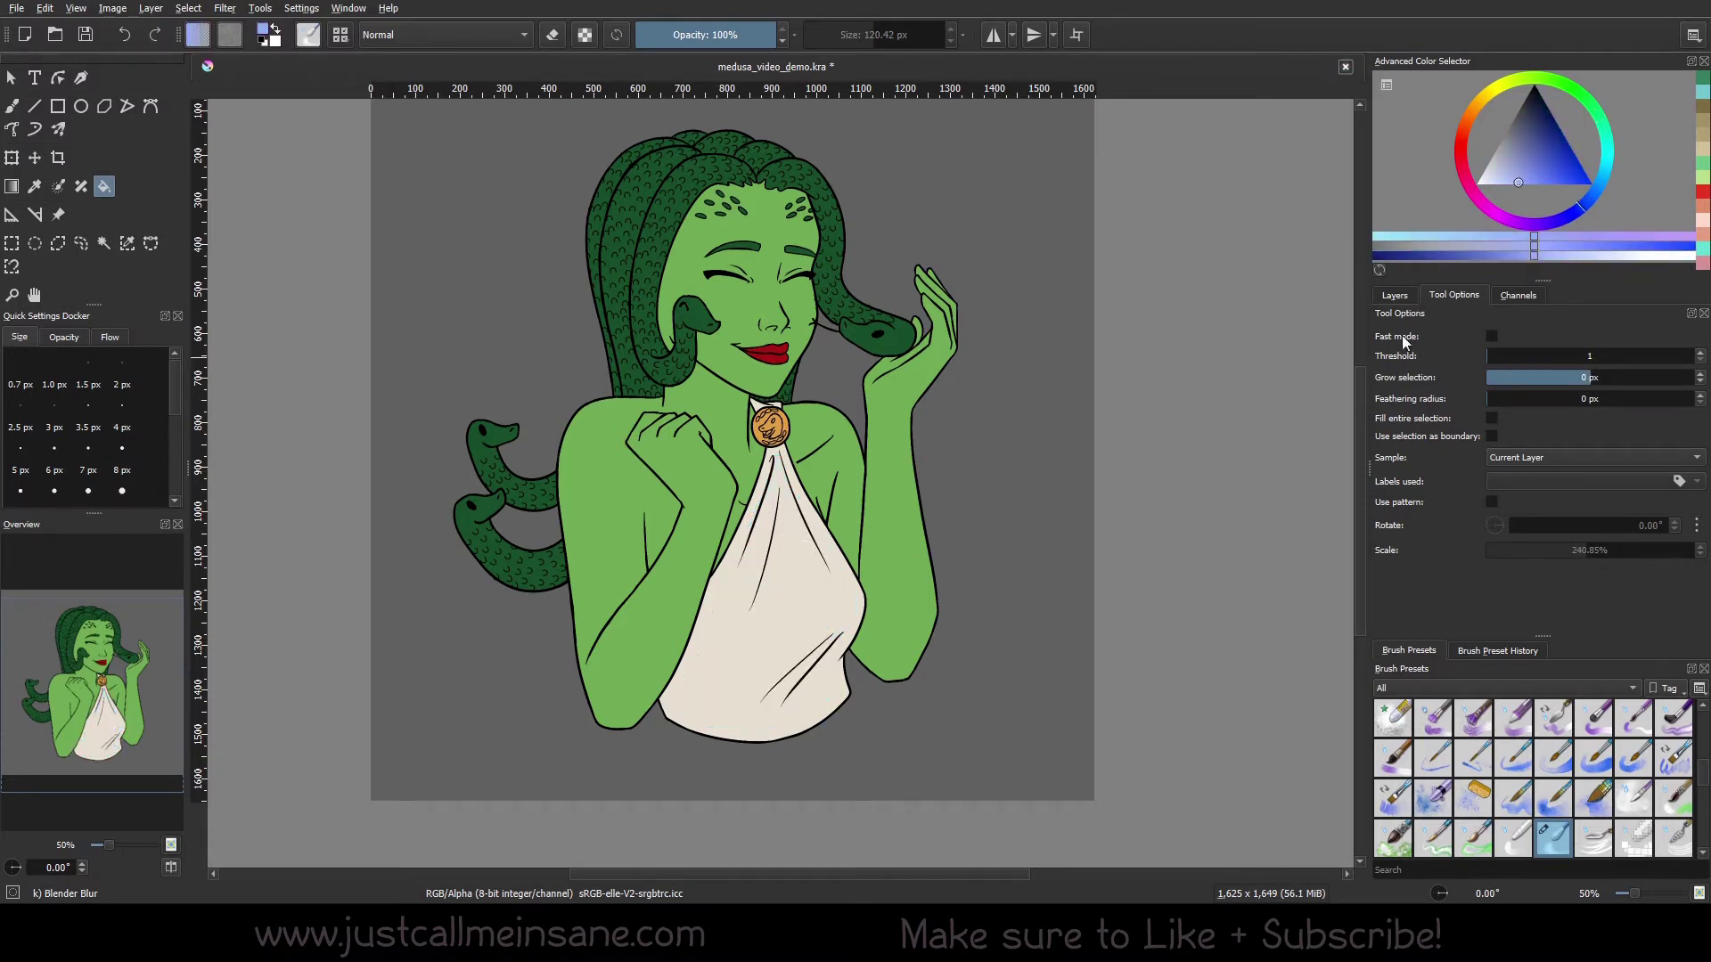
left_click(595, 450, "ctrl")
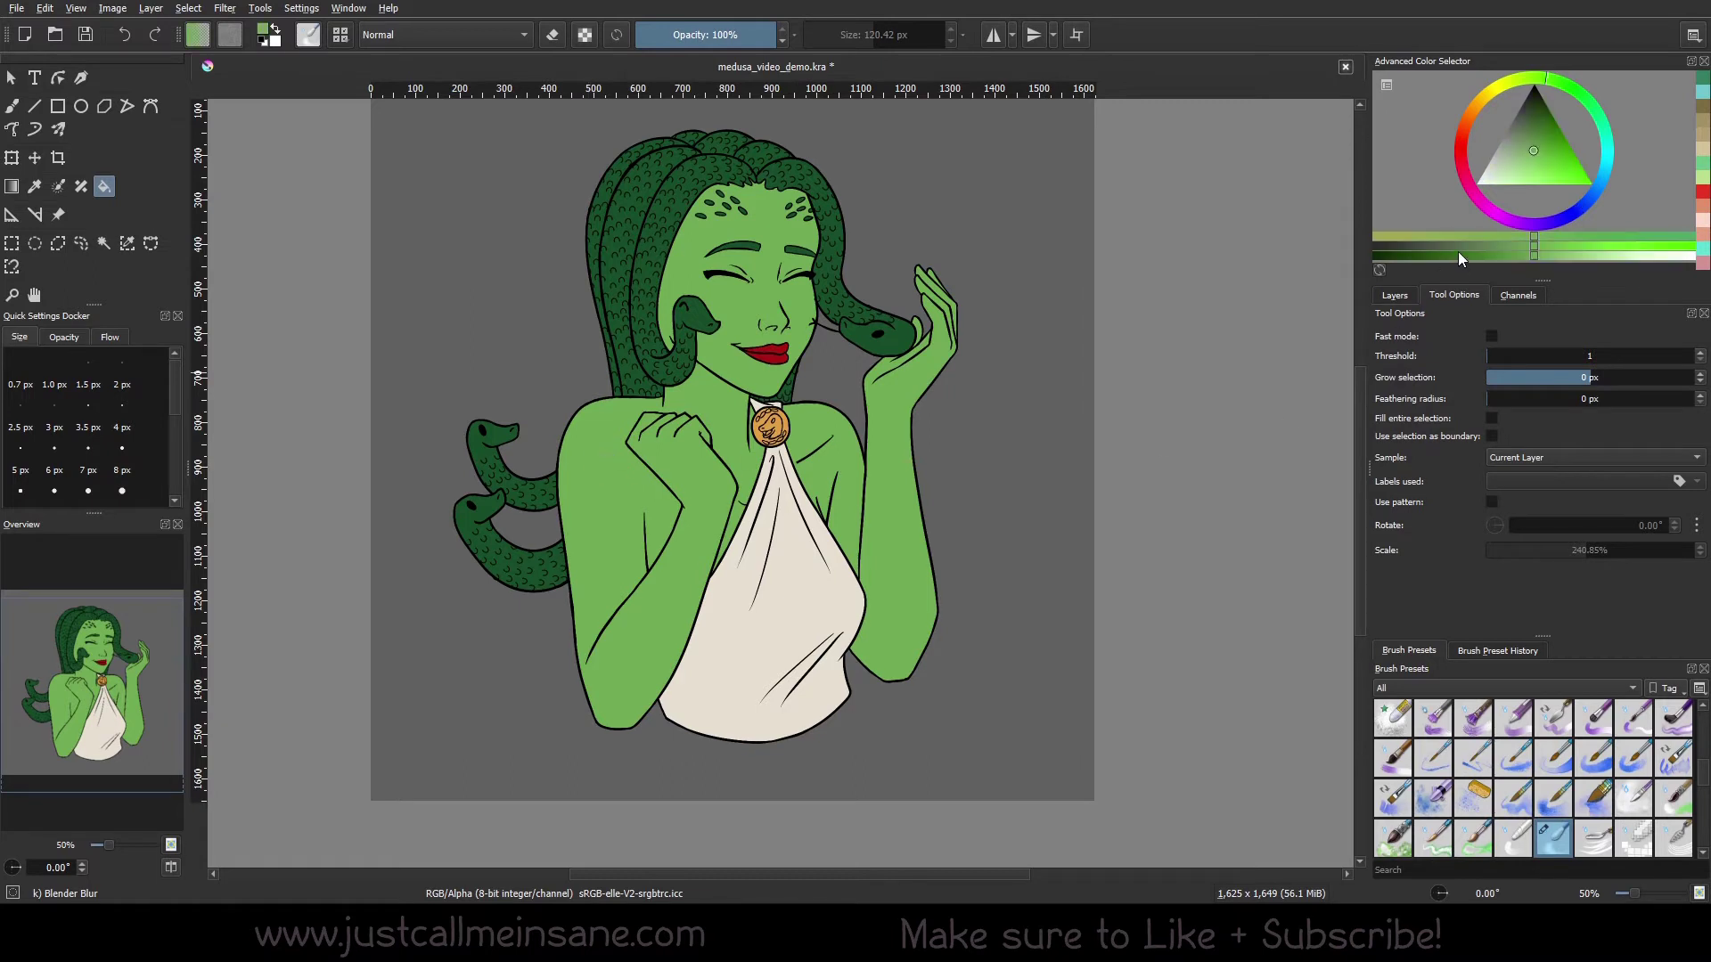
left_click(1516, 175)
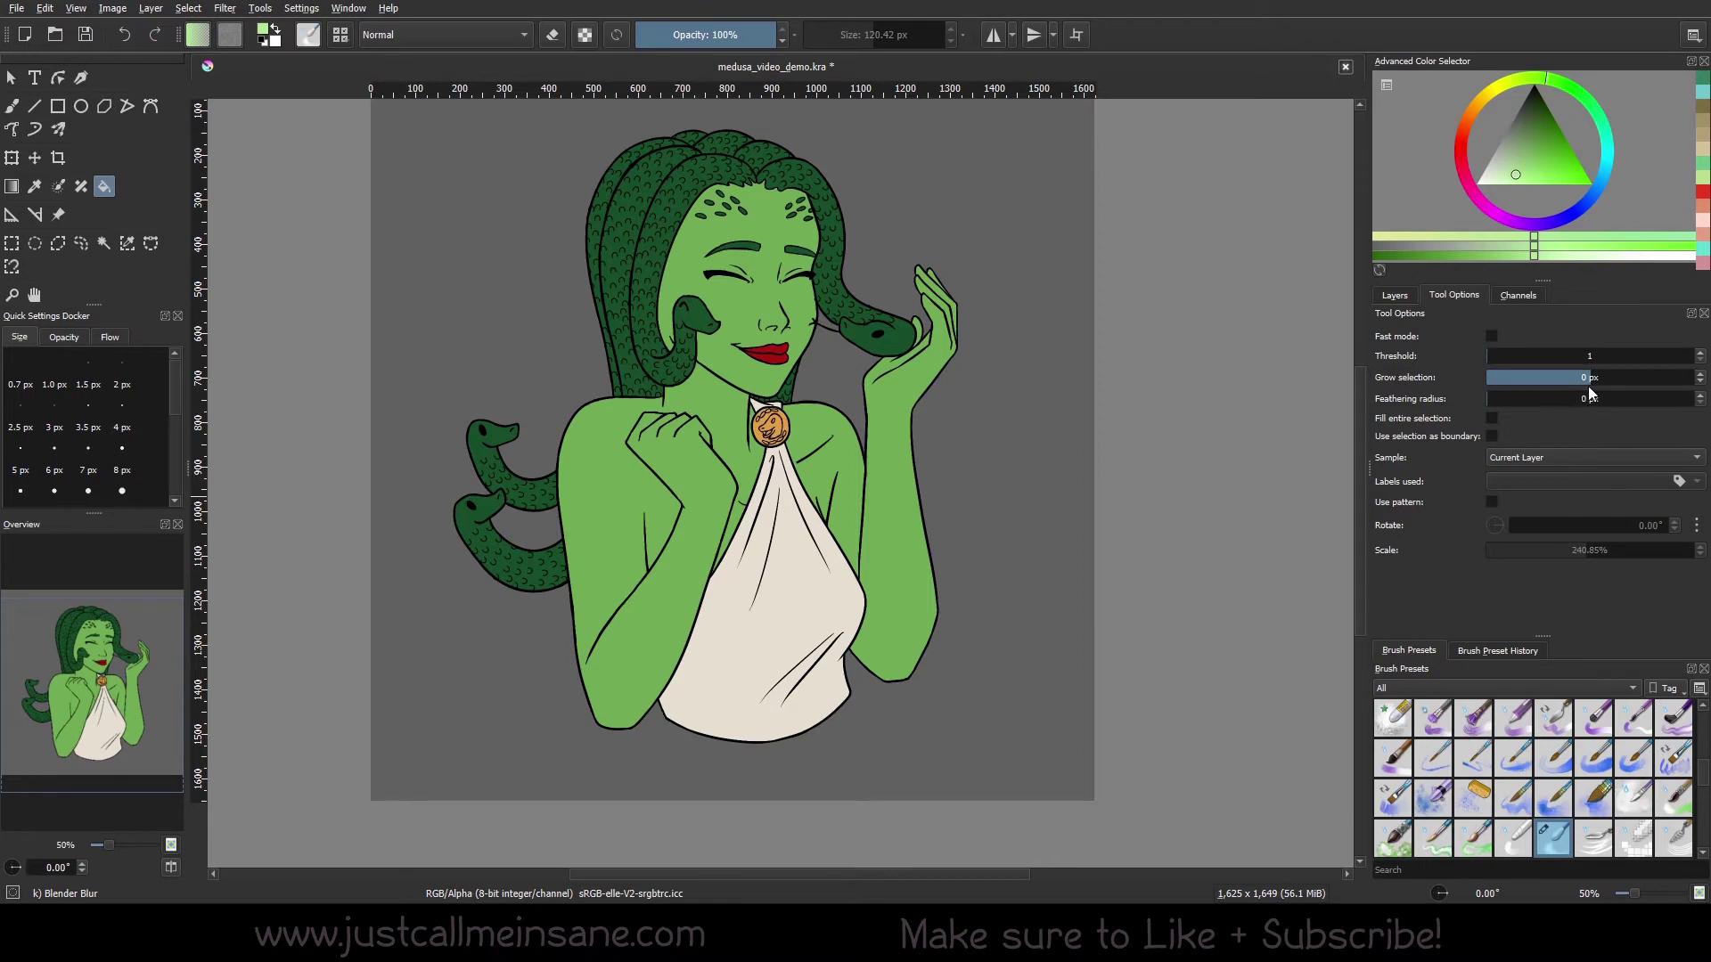
Try filling the skin with pale green at a 15 px feathering radius and -16 px growth, inspect the edges, and undo the fill
left_click(1541, 400)
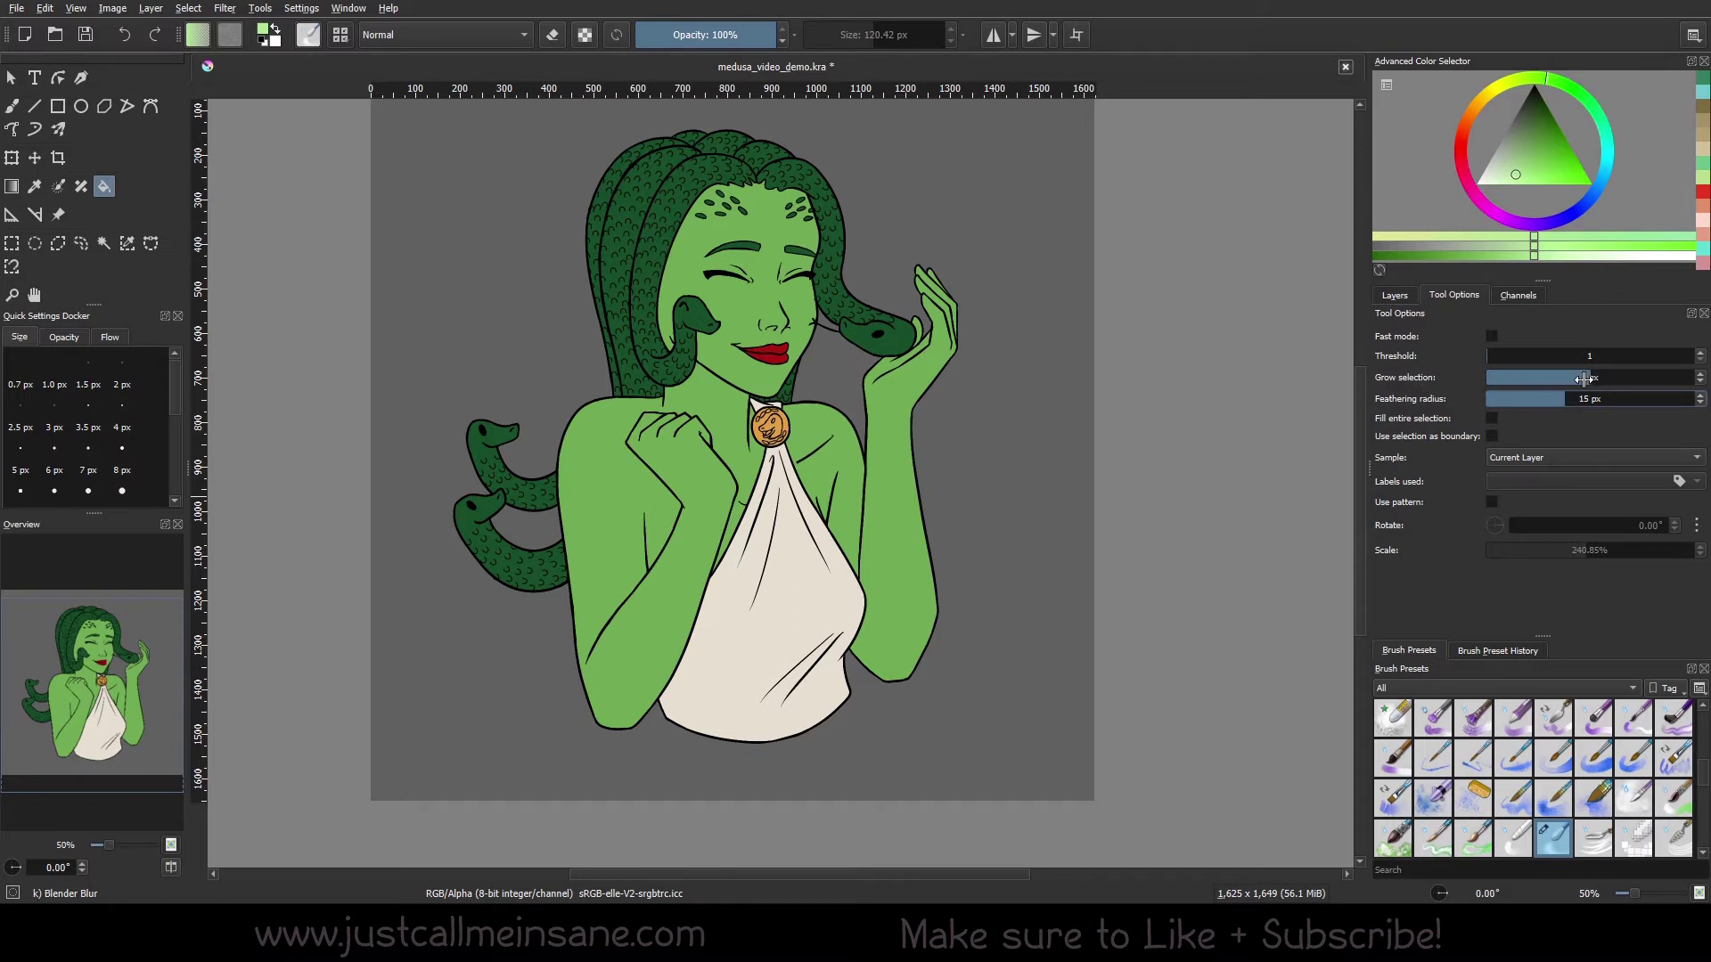
left_click_drag(1583, 378, 1548, 378)
left_click(645, 593)
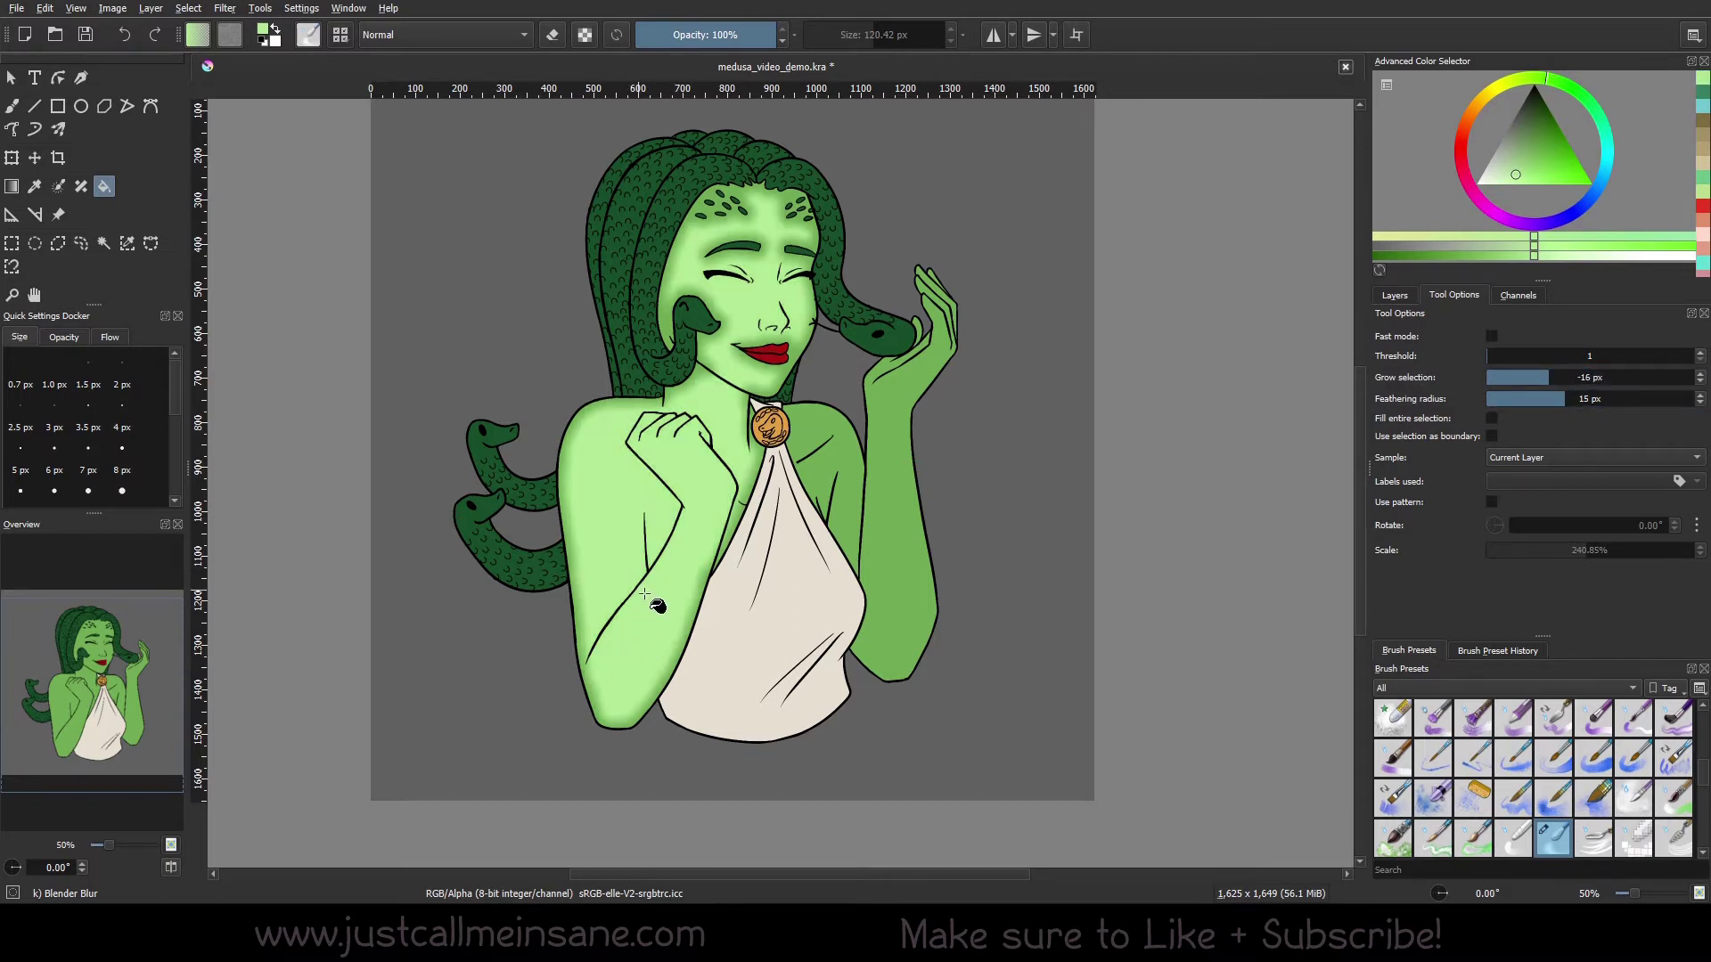
scroll(651, 439, "up", 1)
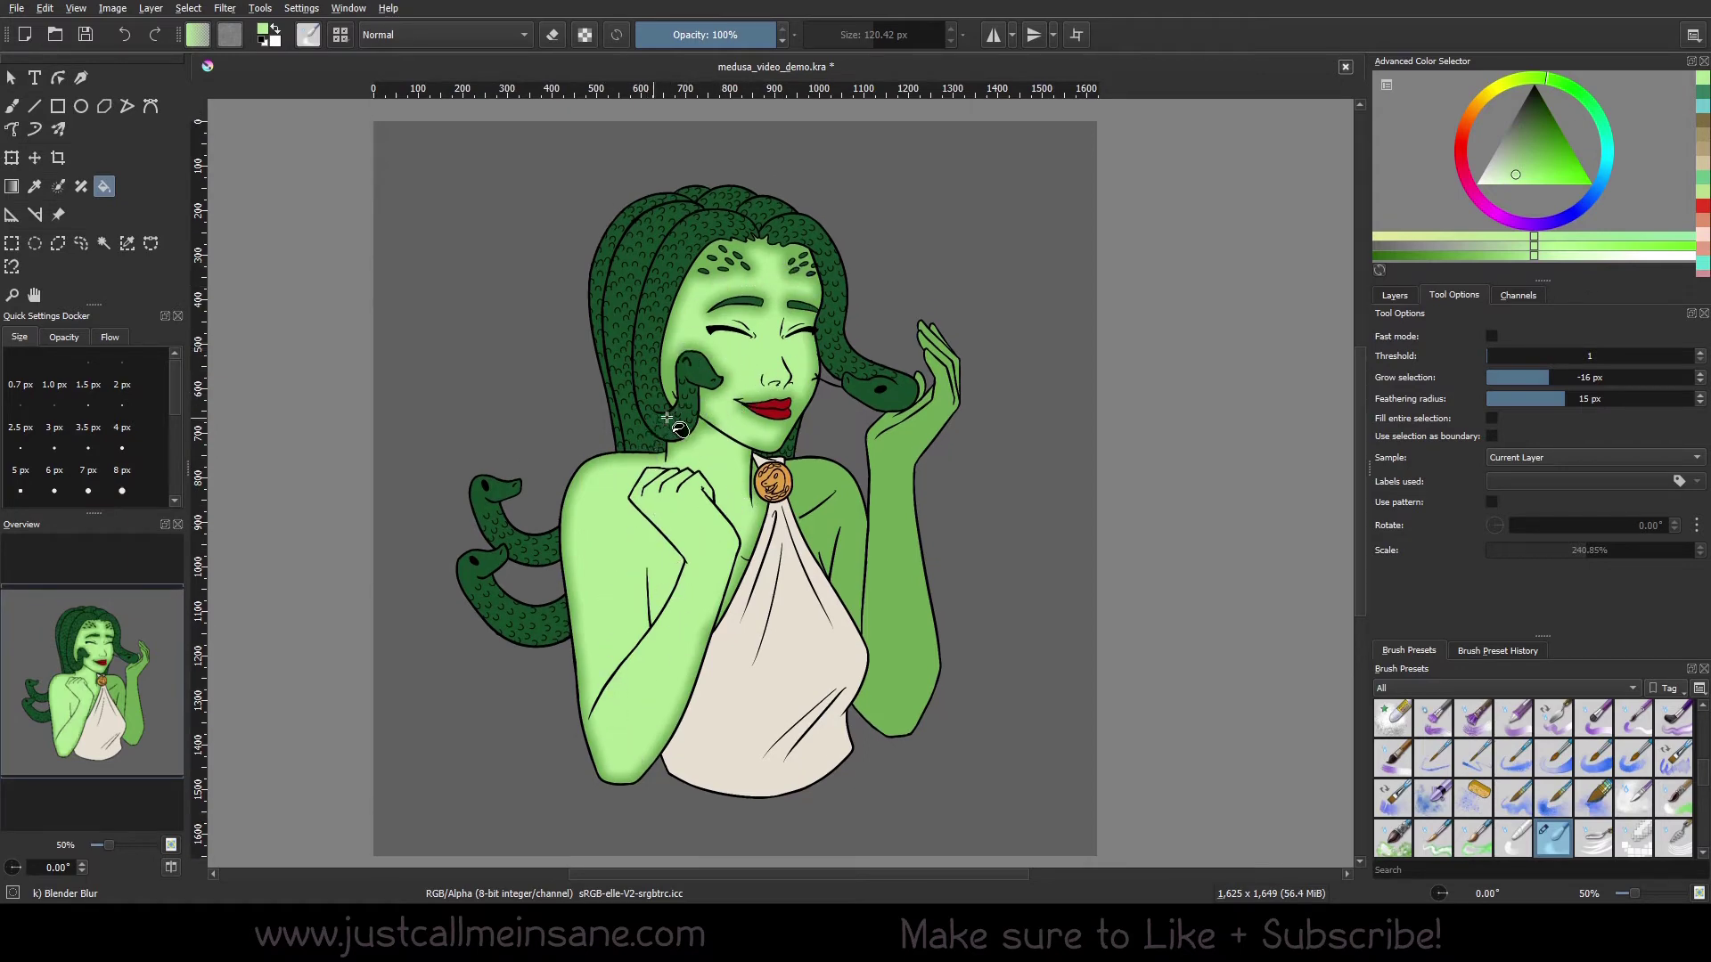
scroll(602, 595, "up", 1)
key("ctrl+z")
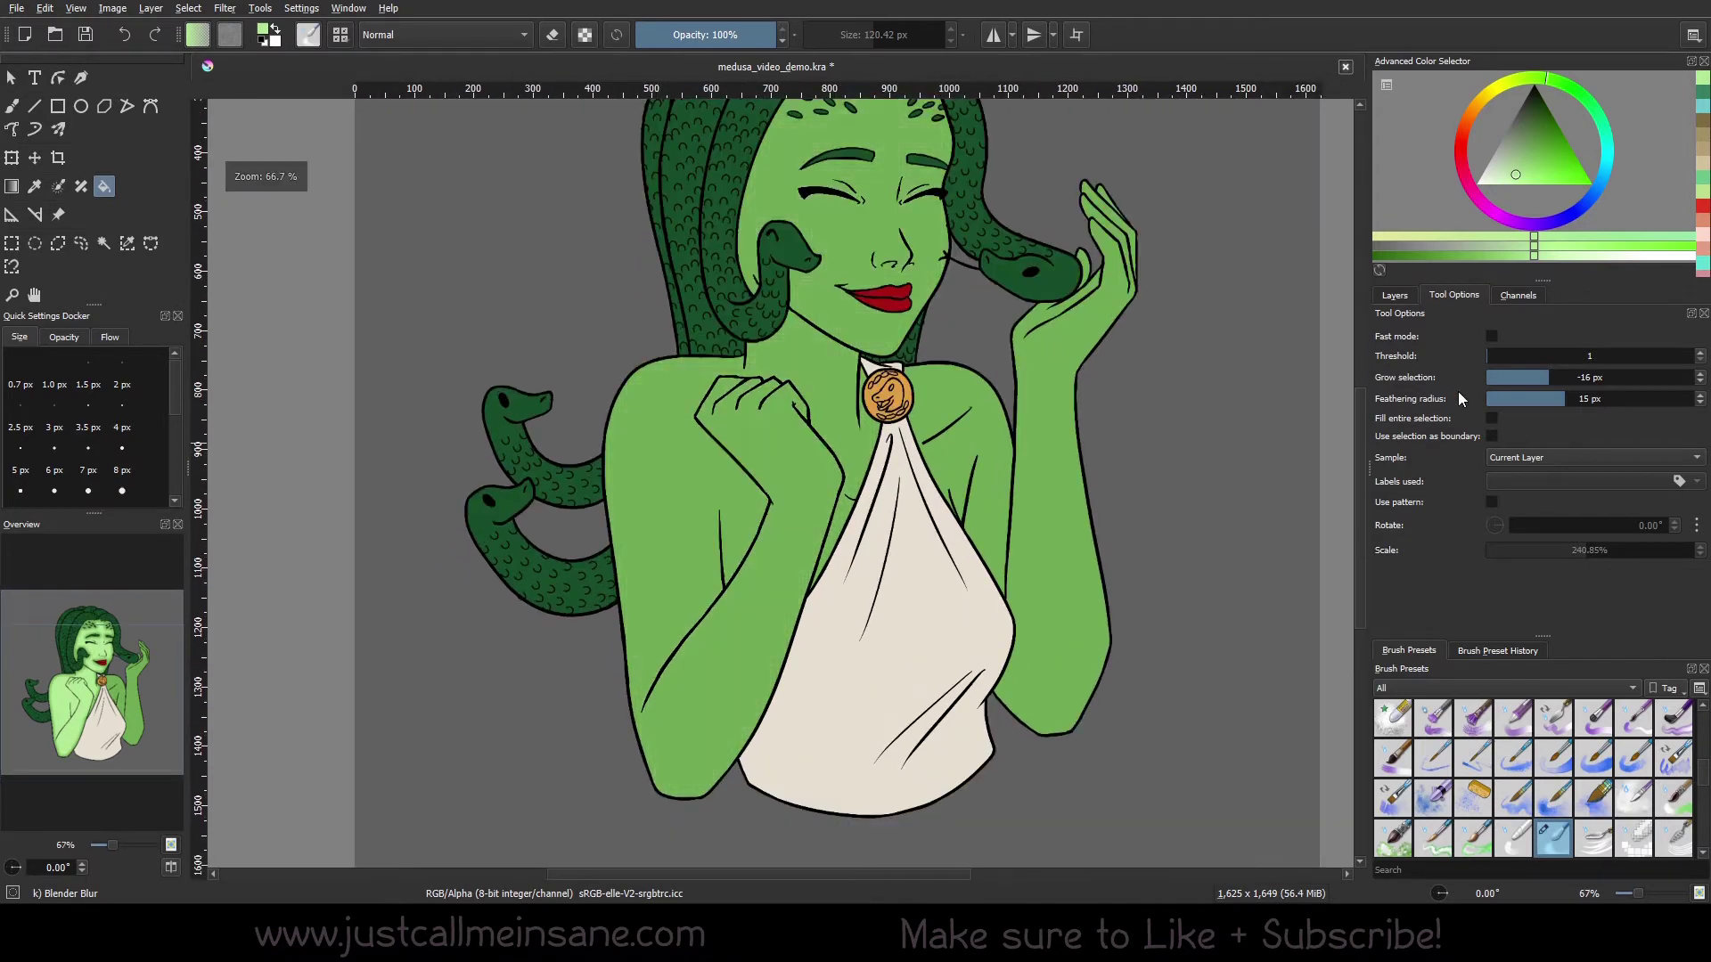
Try the pale green skin fill with the feathering radius at 0 px, and undo it
type("0")
key("Return")
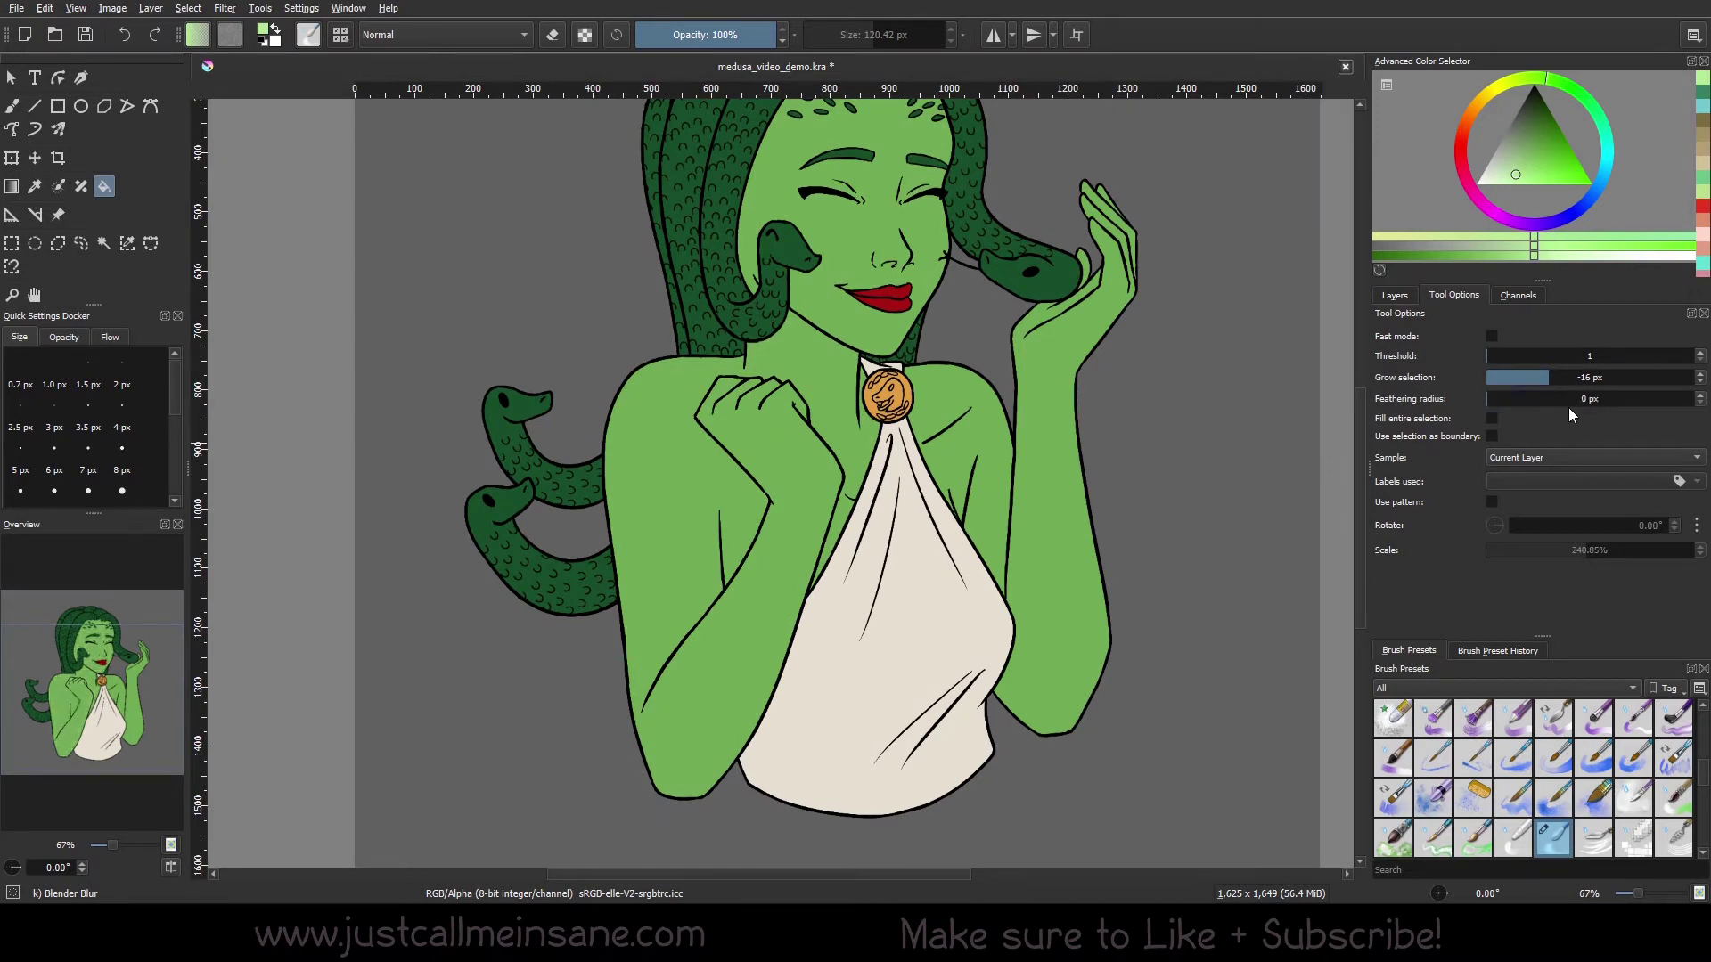
left_click(695, 532)
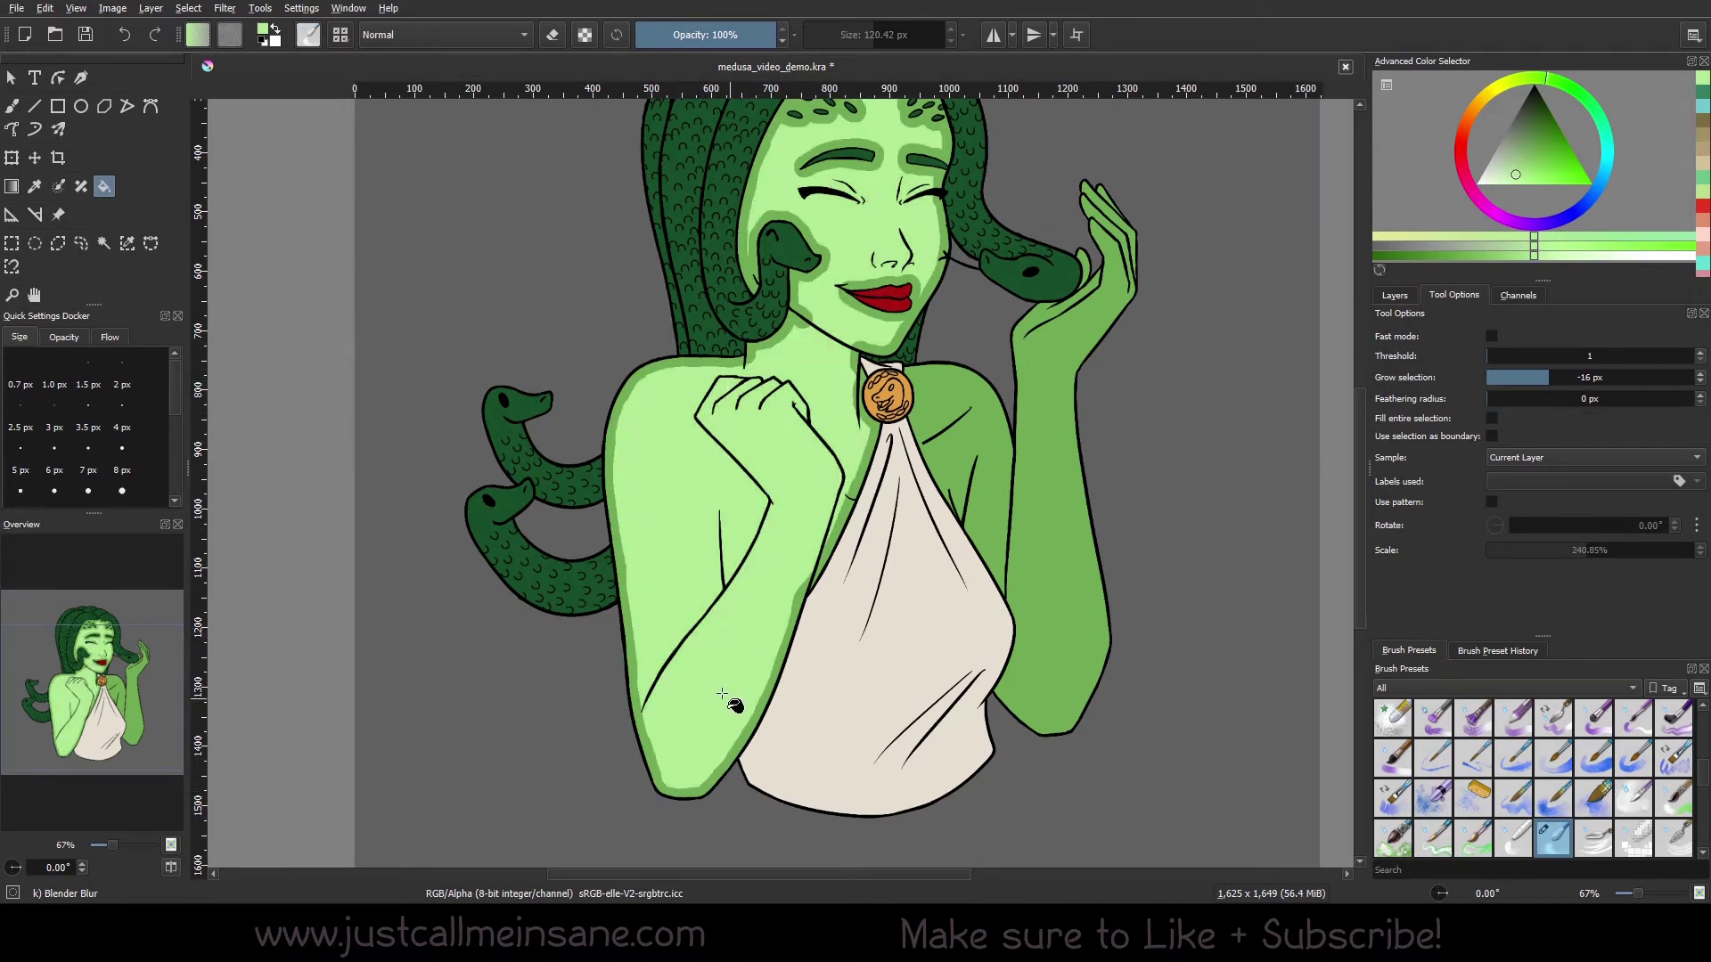
key("ctrl+z")
Fill the skin with pale green at a 26 px feathering radius
left_click(1619, 398)
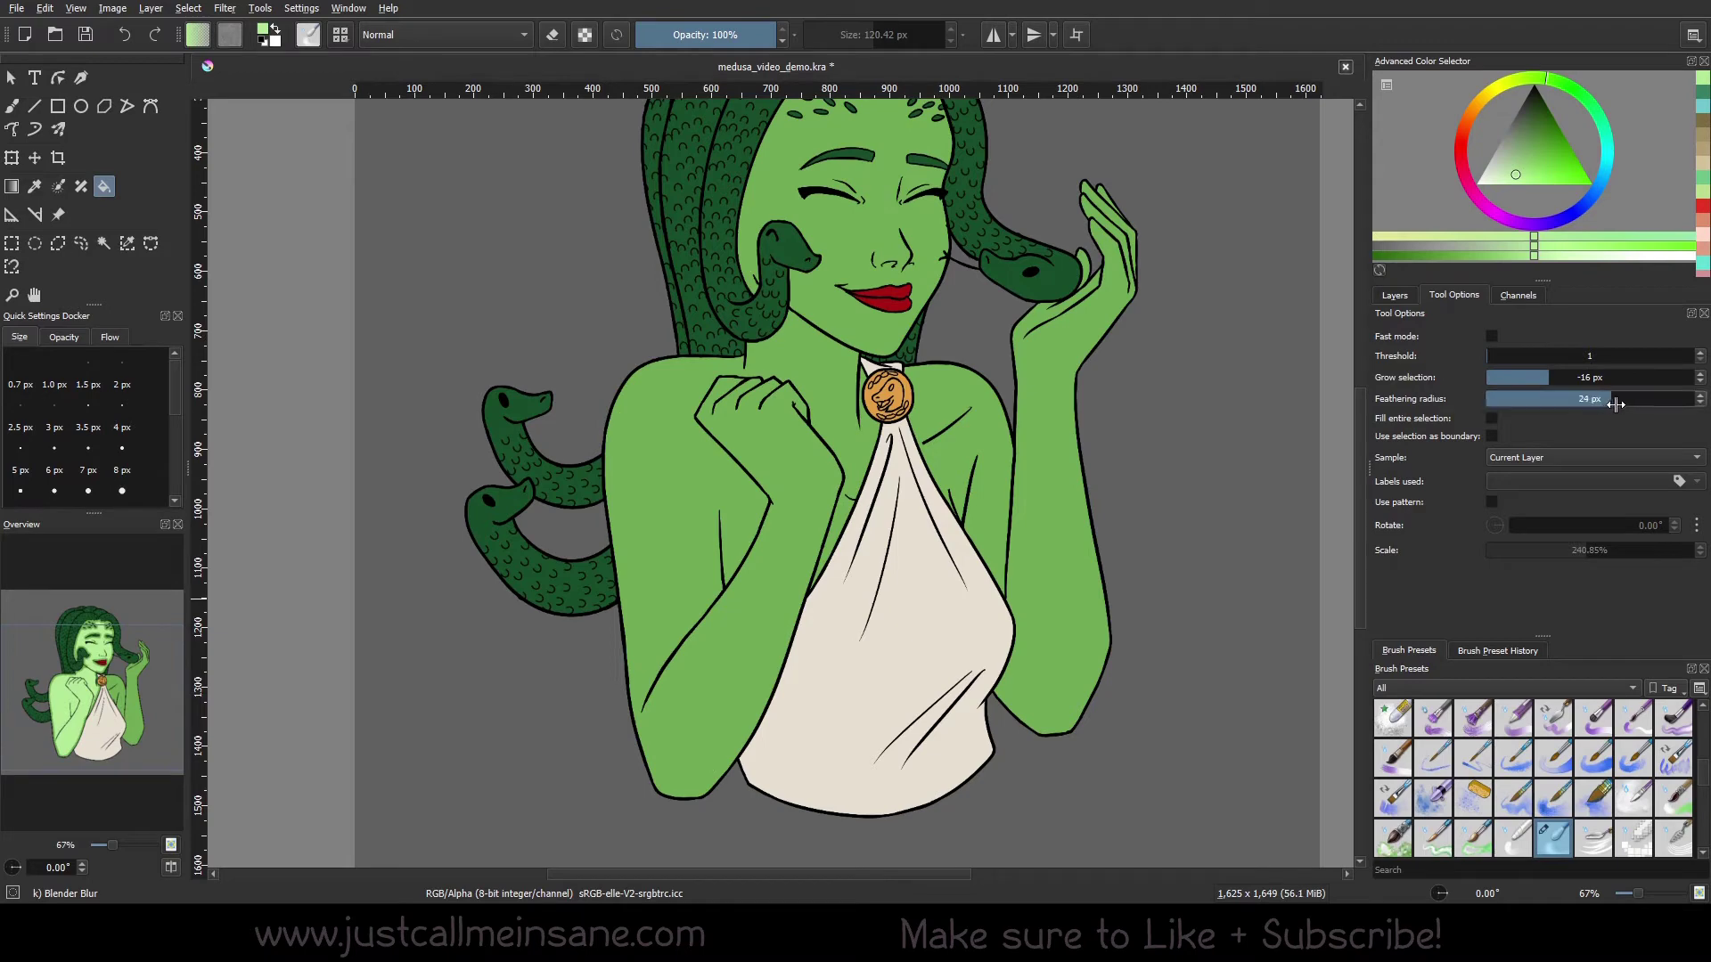
left_click(727, 726)
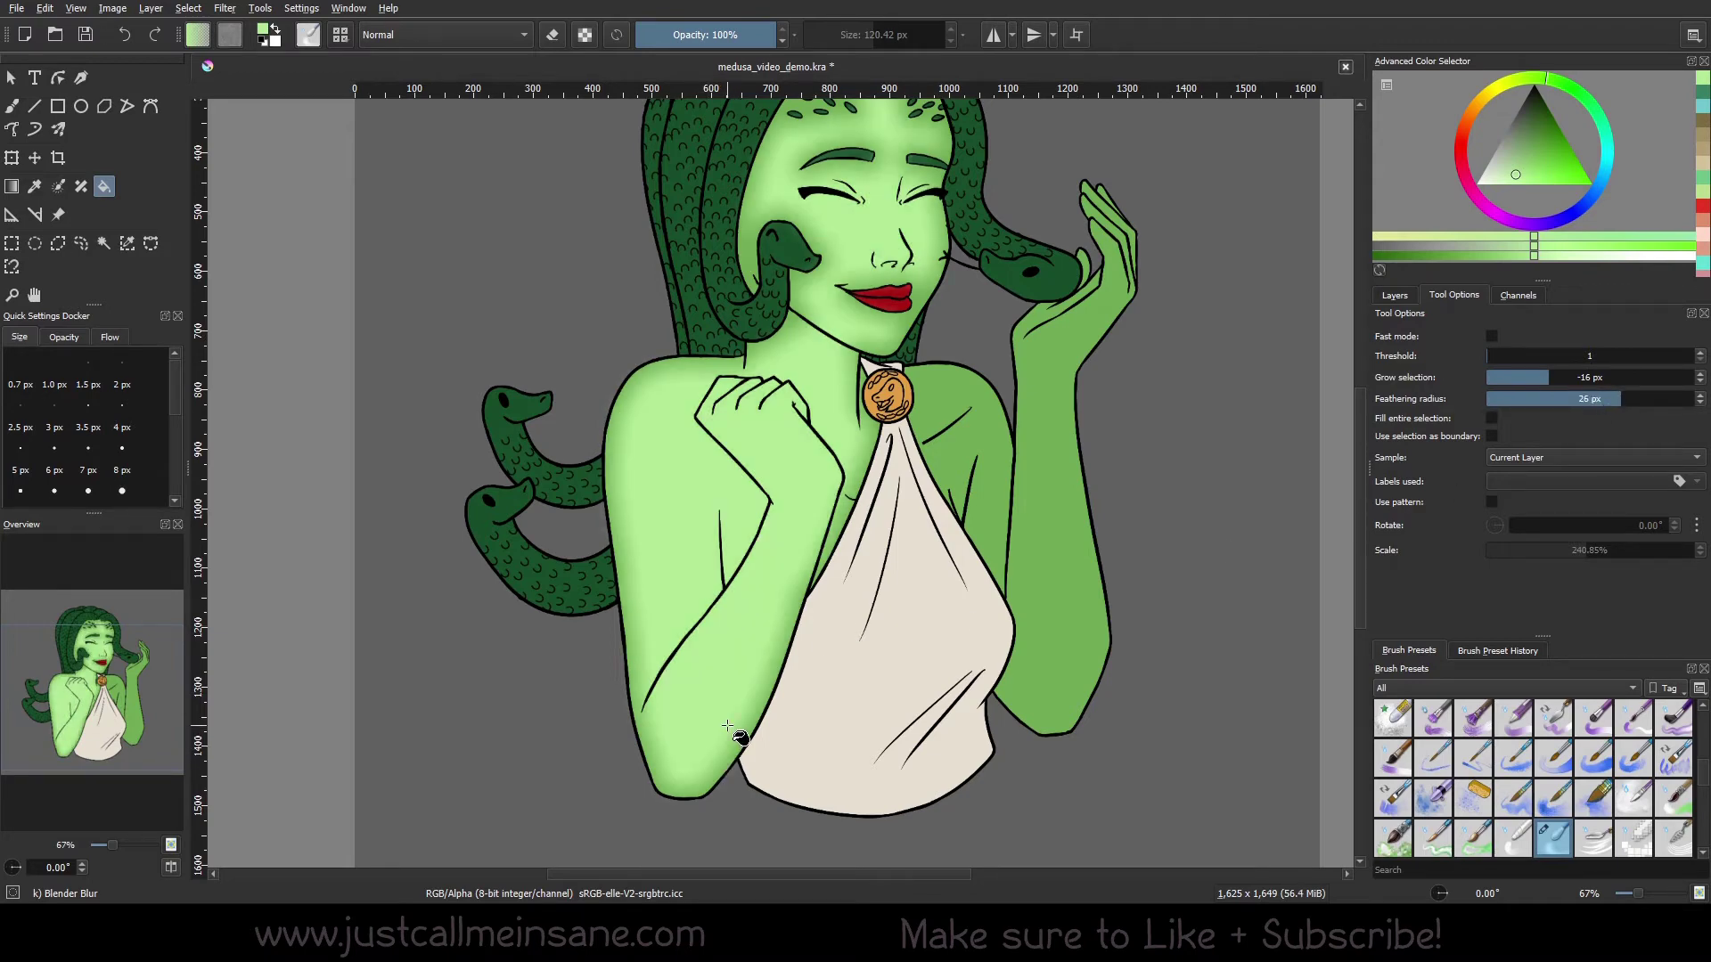
left_click_drag(690, 499, 696, 557)
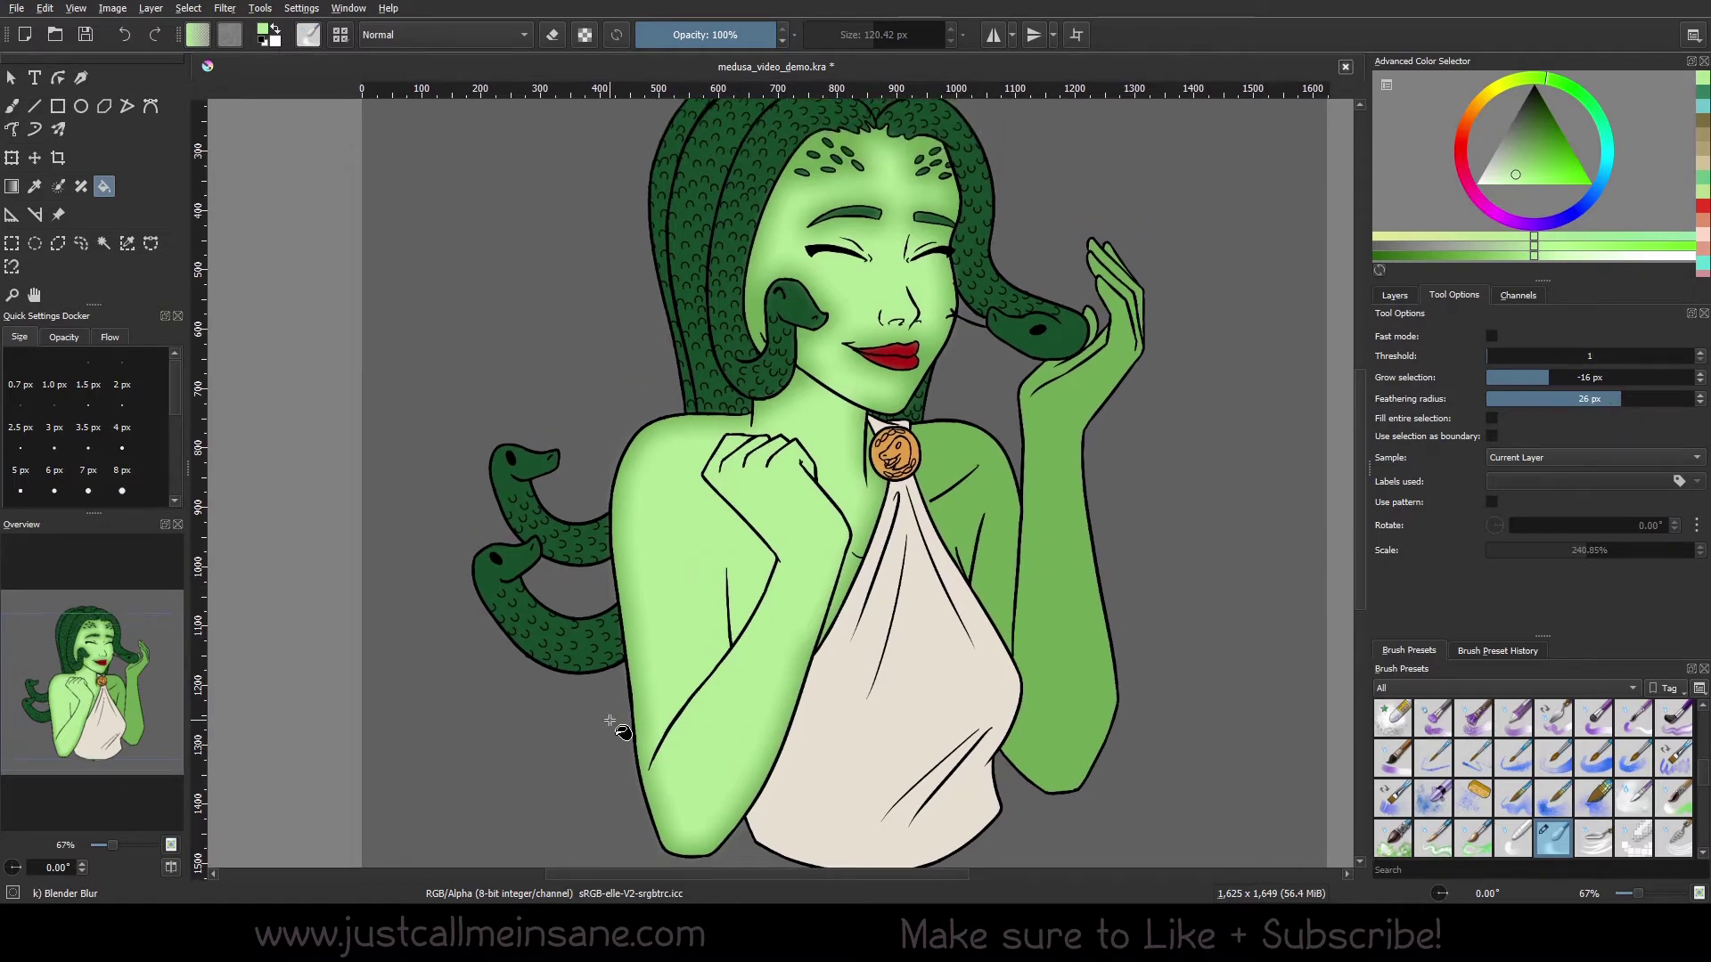
Undo the previous skin fill, try pale green with a 29 px feathering radius, and undo that fill as well
left_click_drag(1627, 398, 1641, 398)
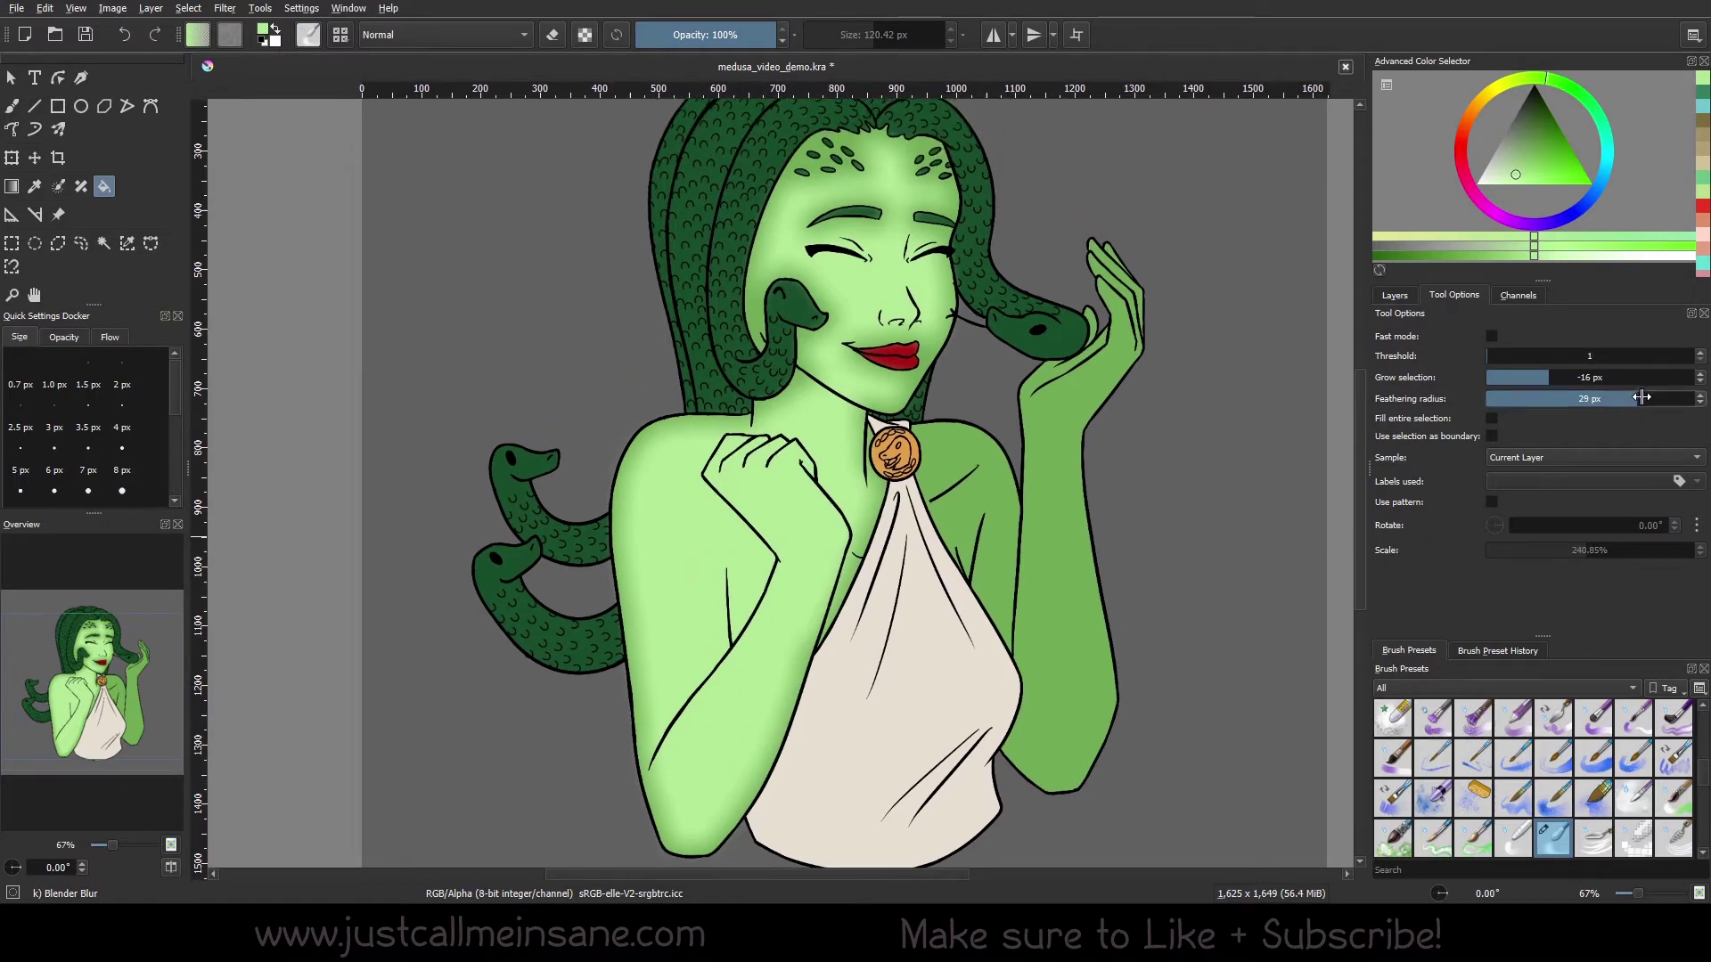
key("ctrl+z")
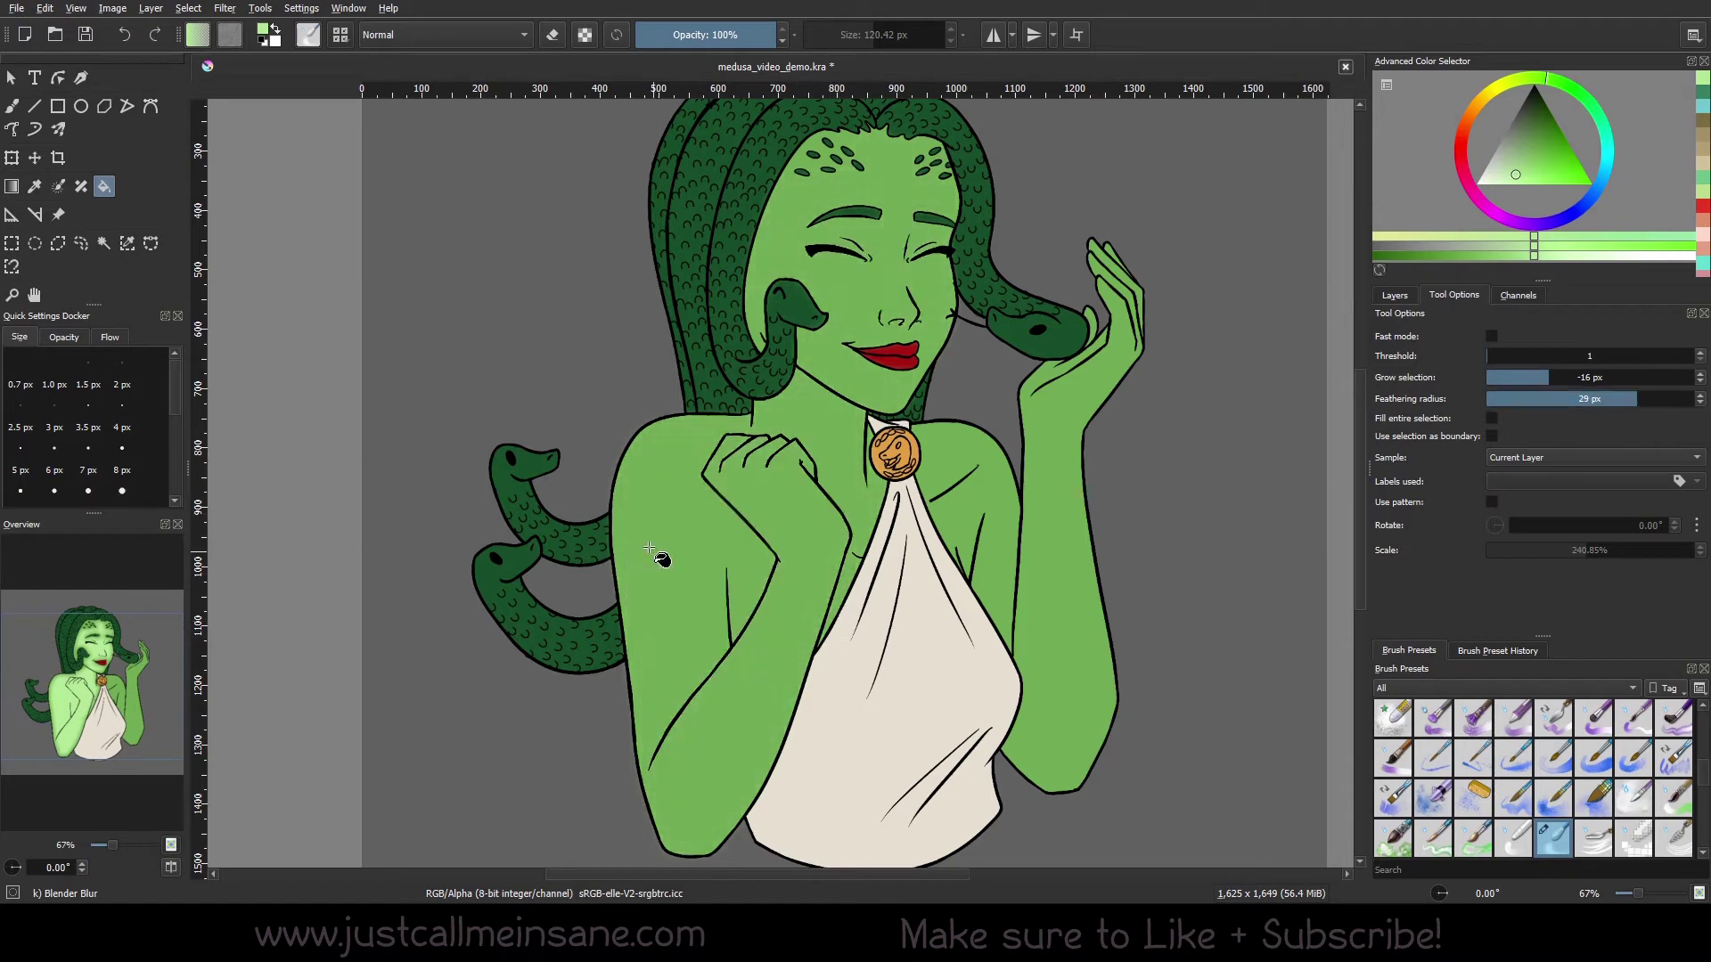
left_click(740, 768)
scroll(747, 522, "down", 2)
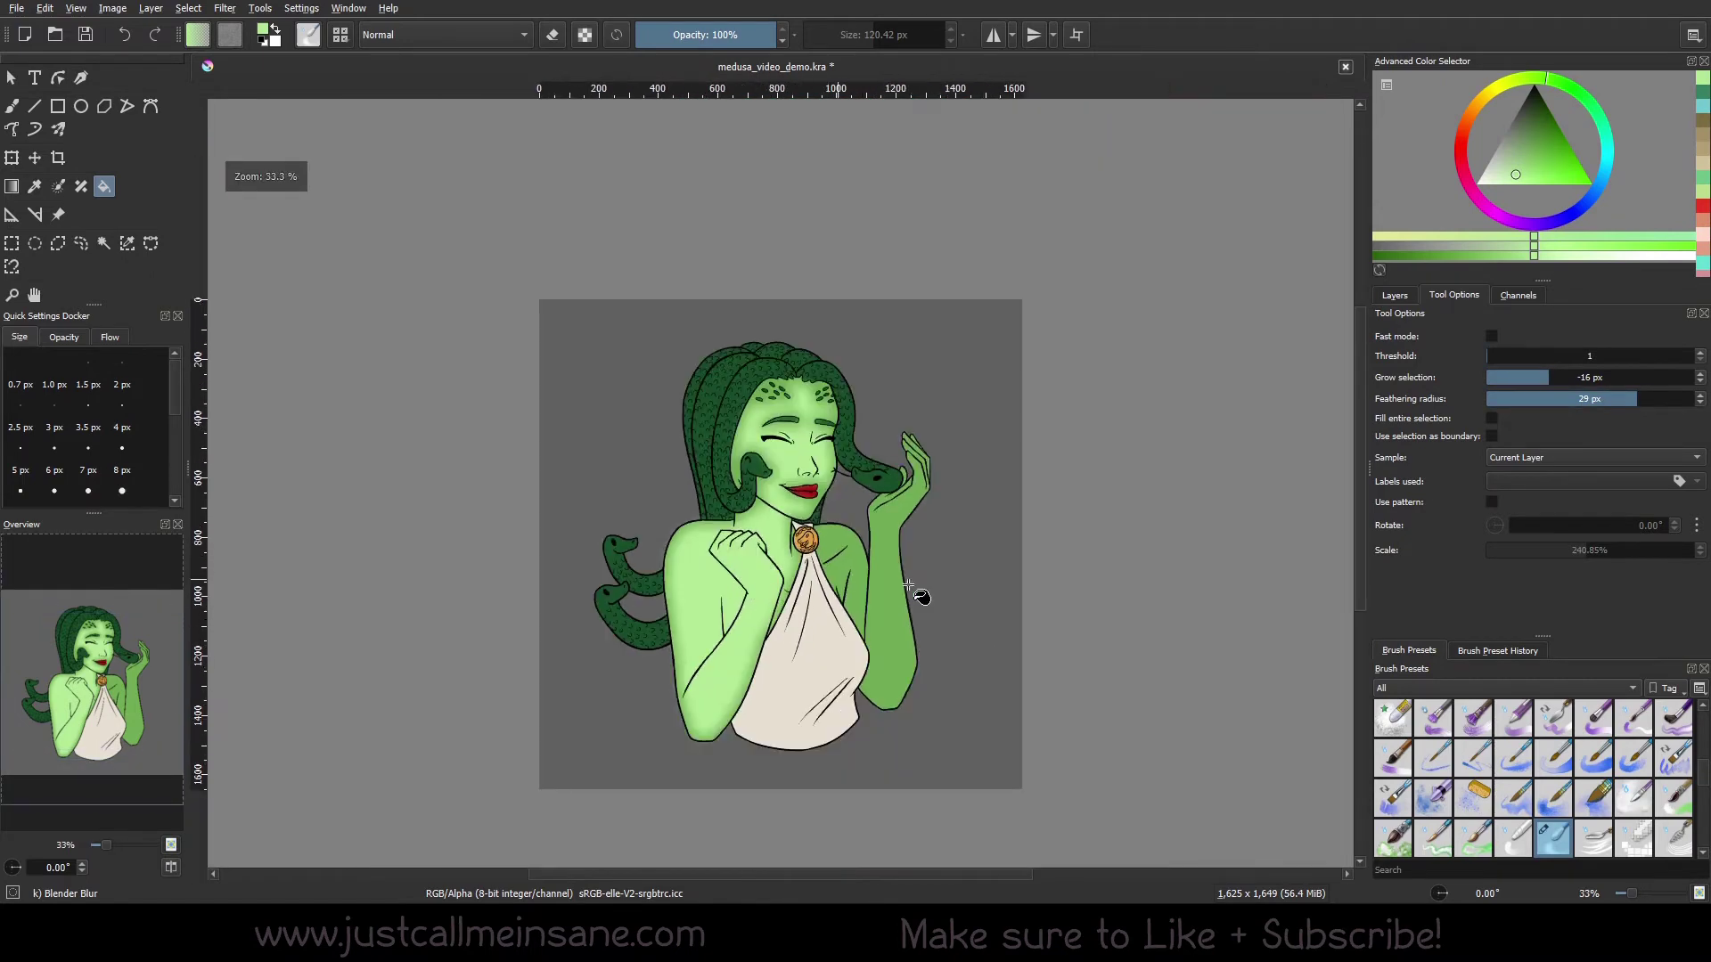
key("ctrl+z")
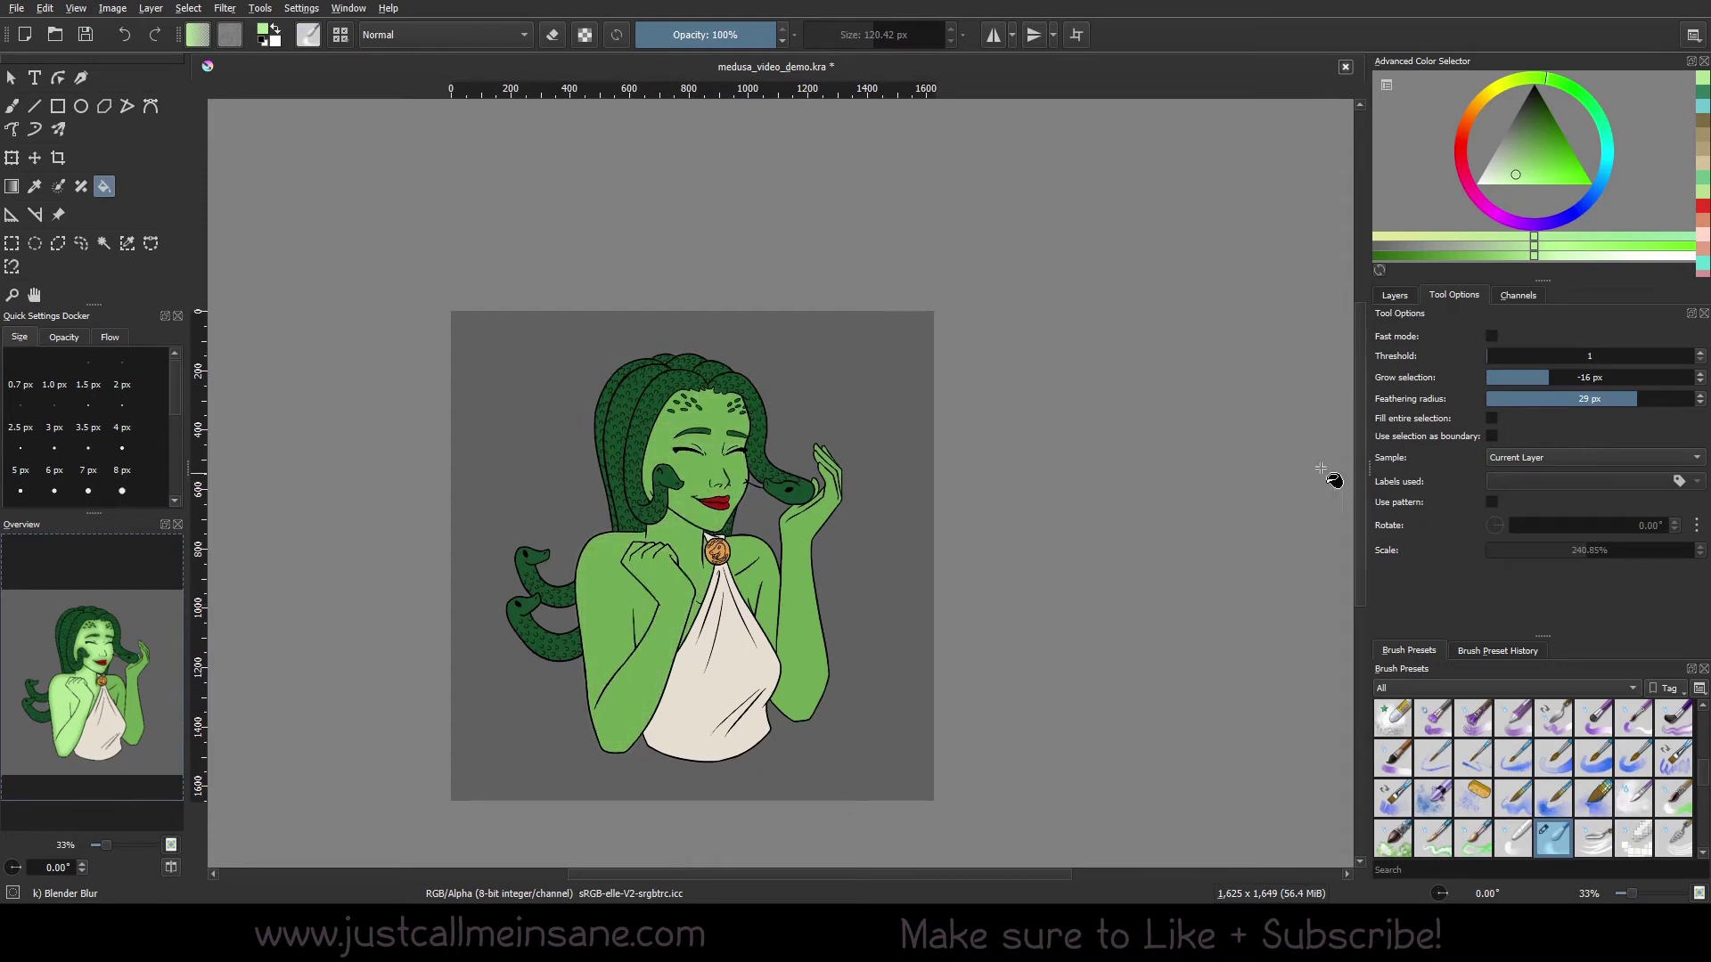
Try filling the whole layer with pale green using the Fill entire selection option
left_click_drag(852, 519, 970, 512)
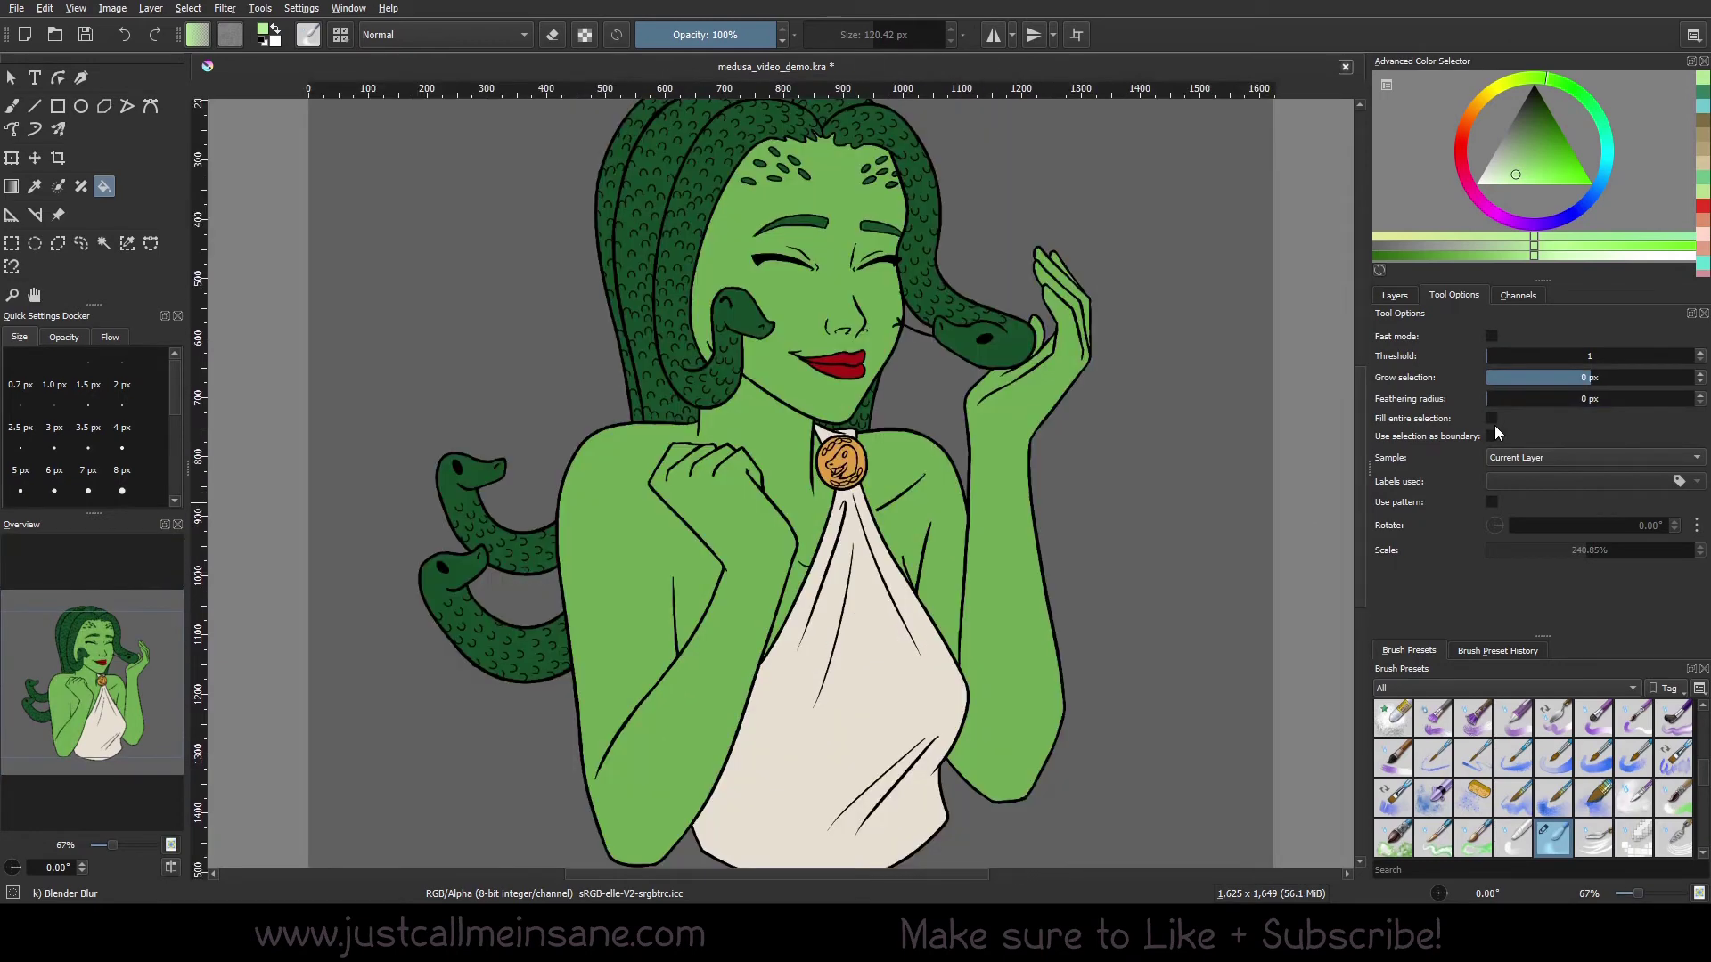
left_click(1492, 419)
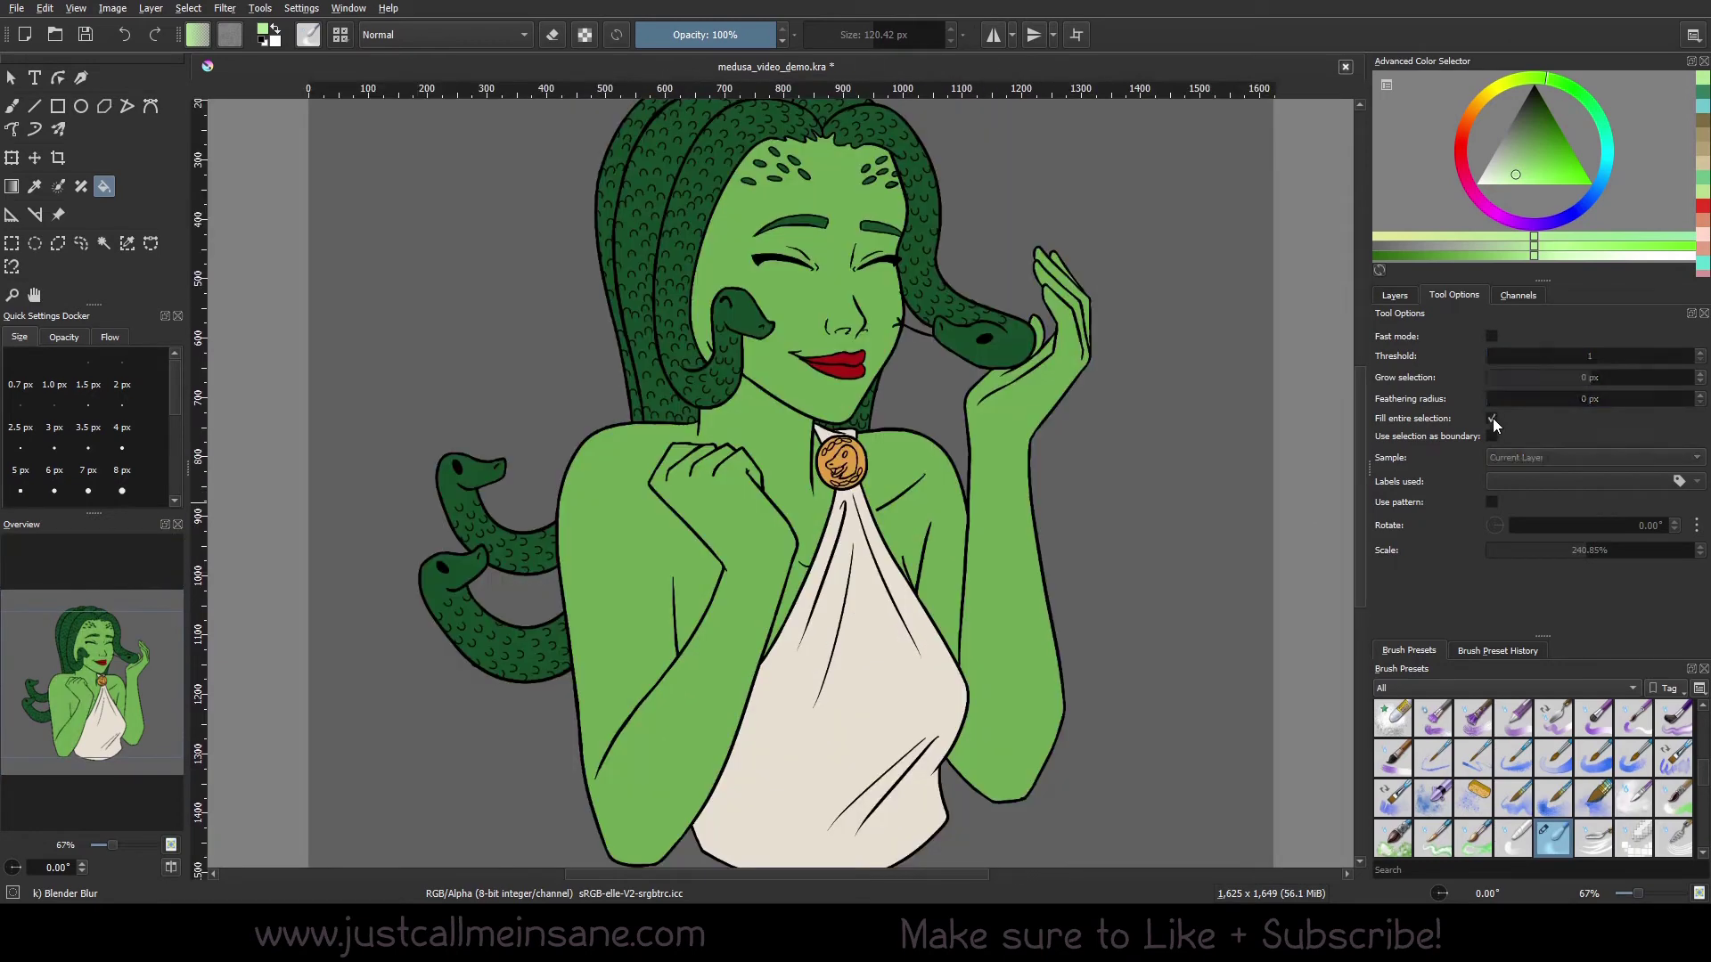
left_click(576, 517)
scroll(793, 266, "down", 1)
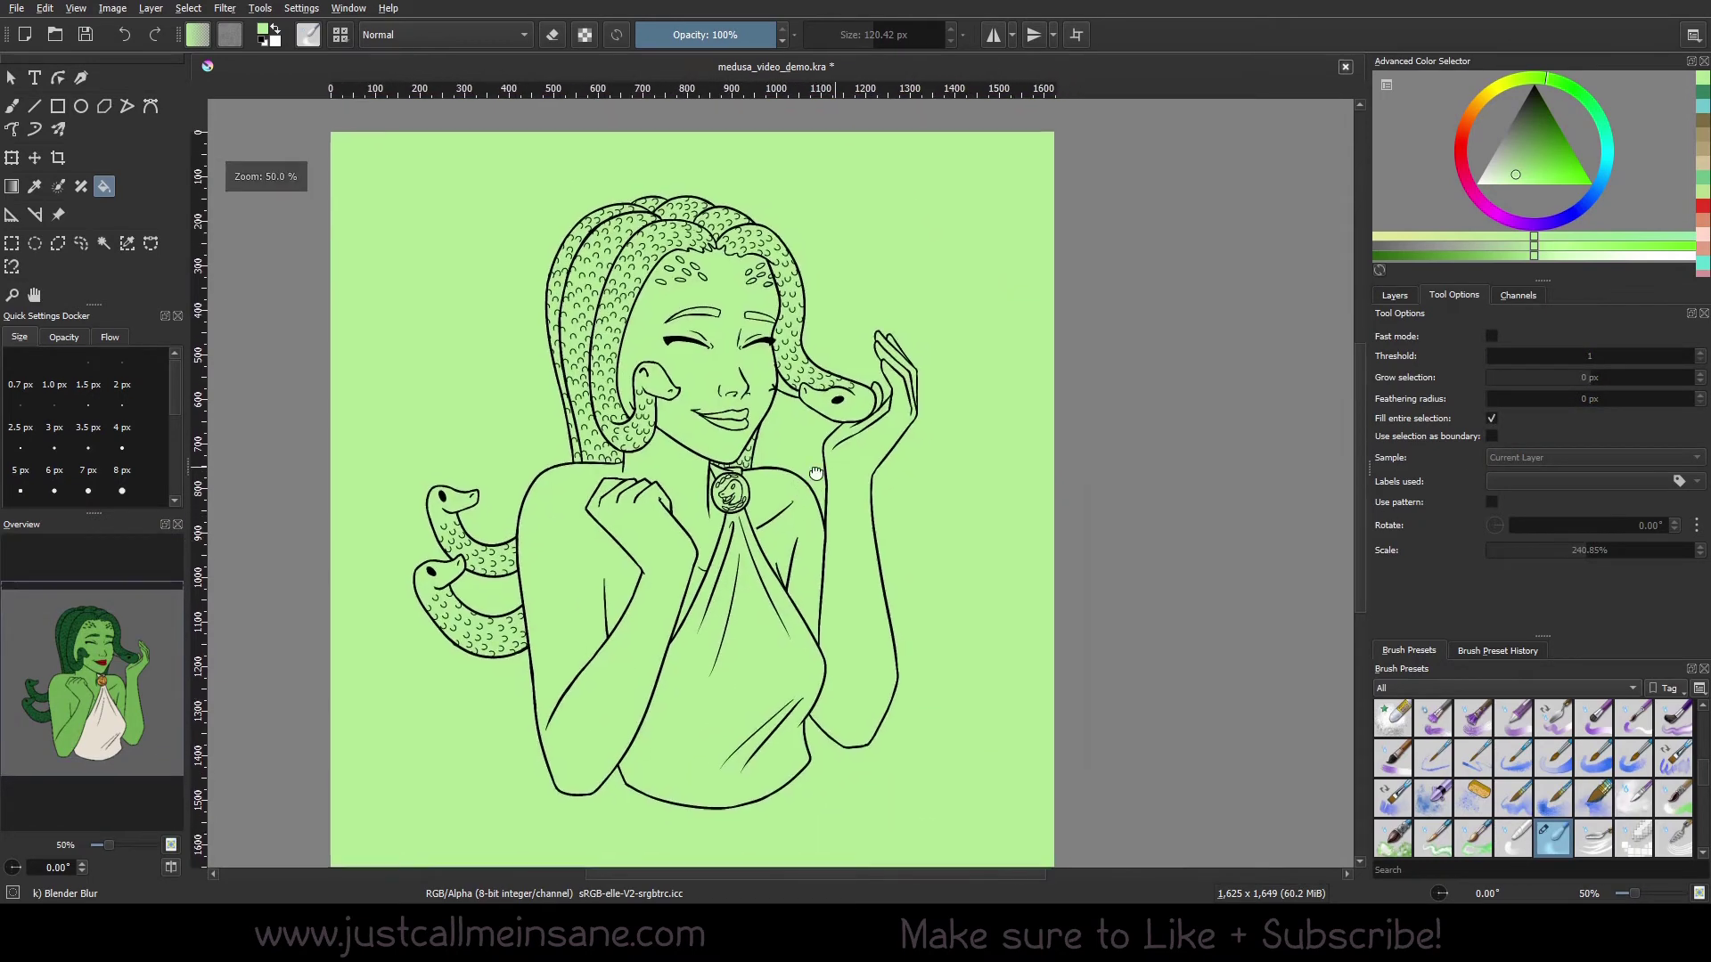
scroll(793, 268, "up", 3)
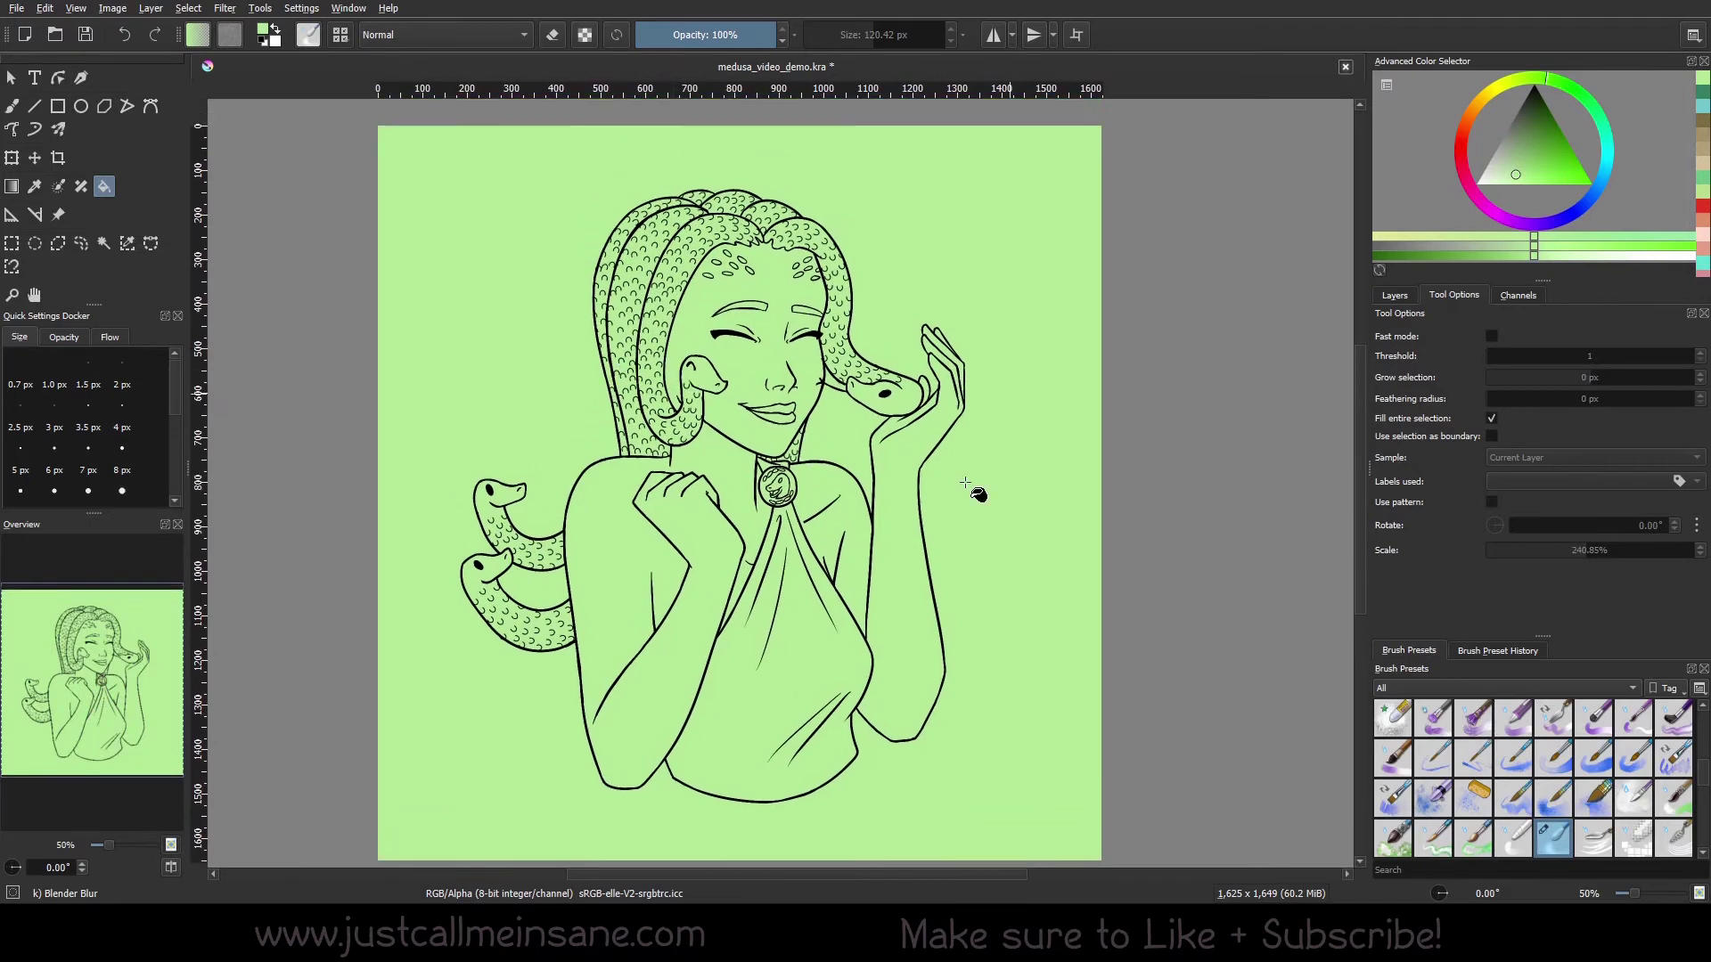
left_click_drag(799, 492, 801, 473)
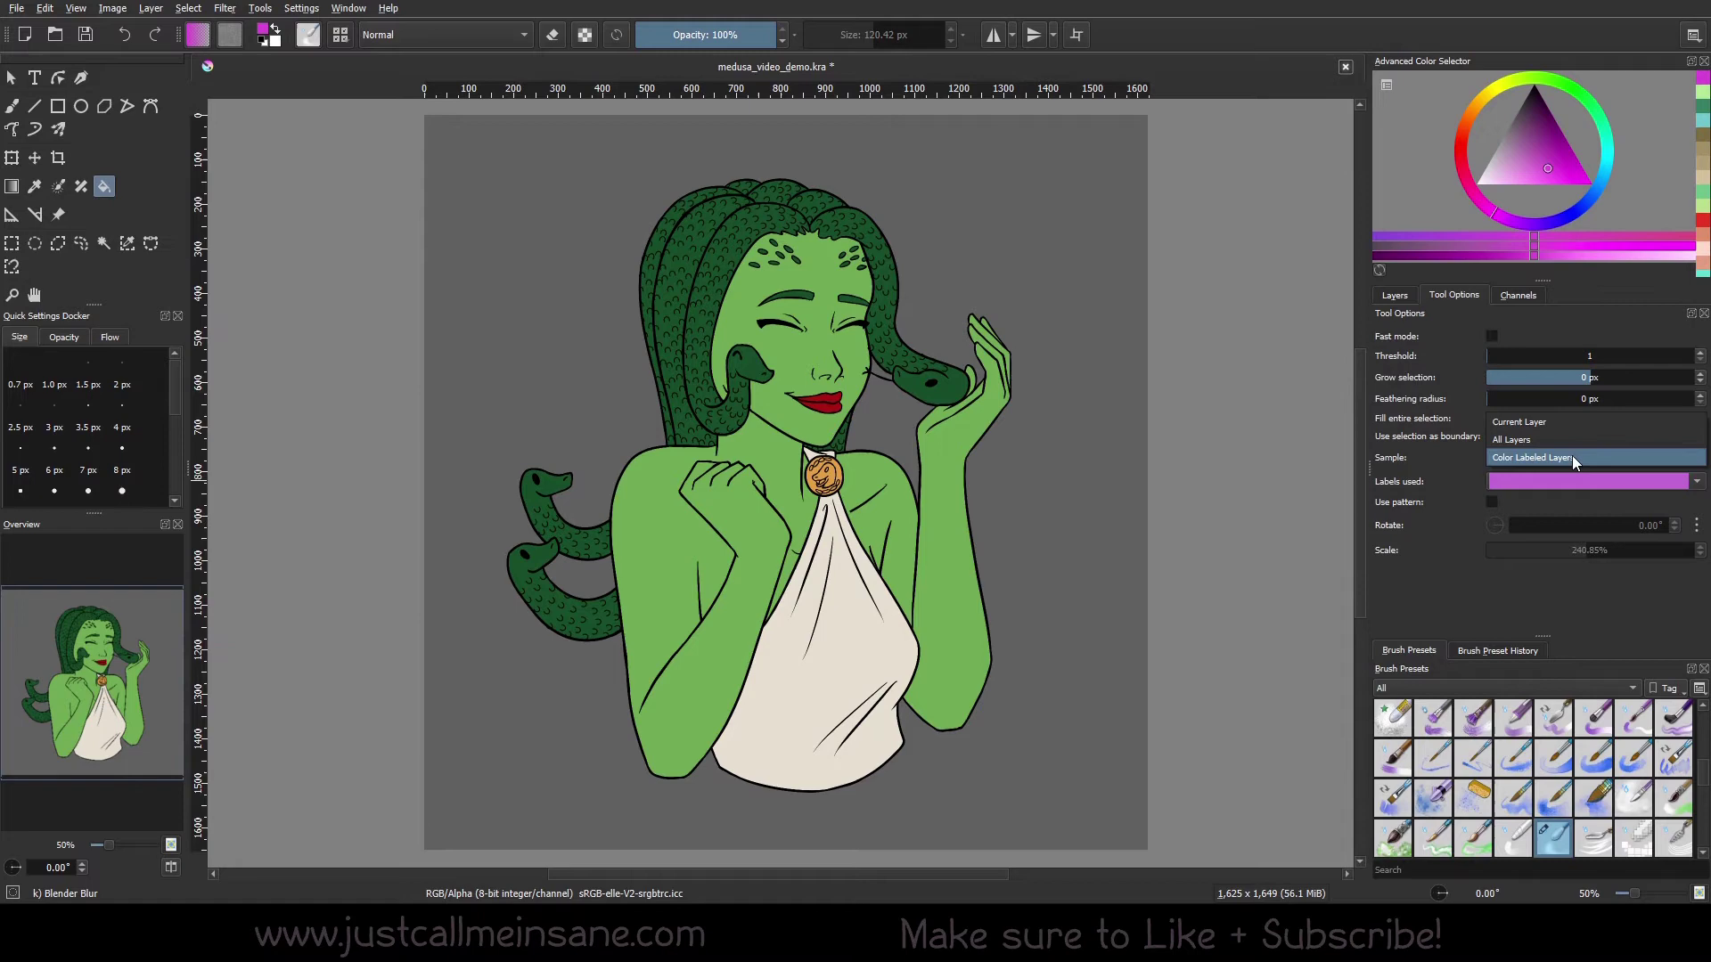
Look through the Fill tool's Sample choices, and check Paint Layer 9's colour label in its layer properties
left_click(1572, 456)
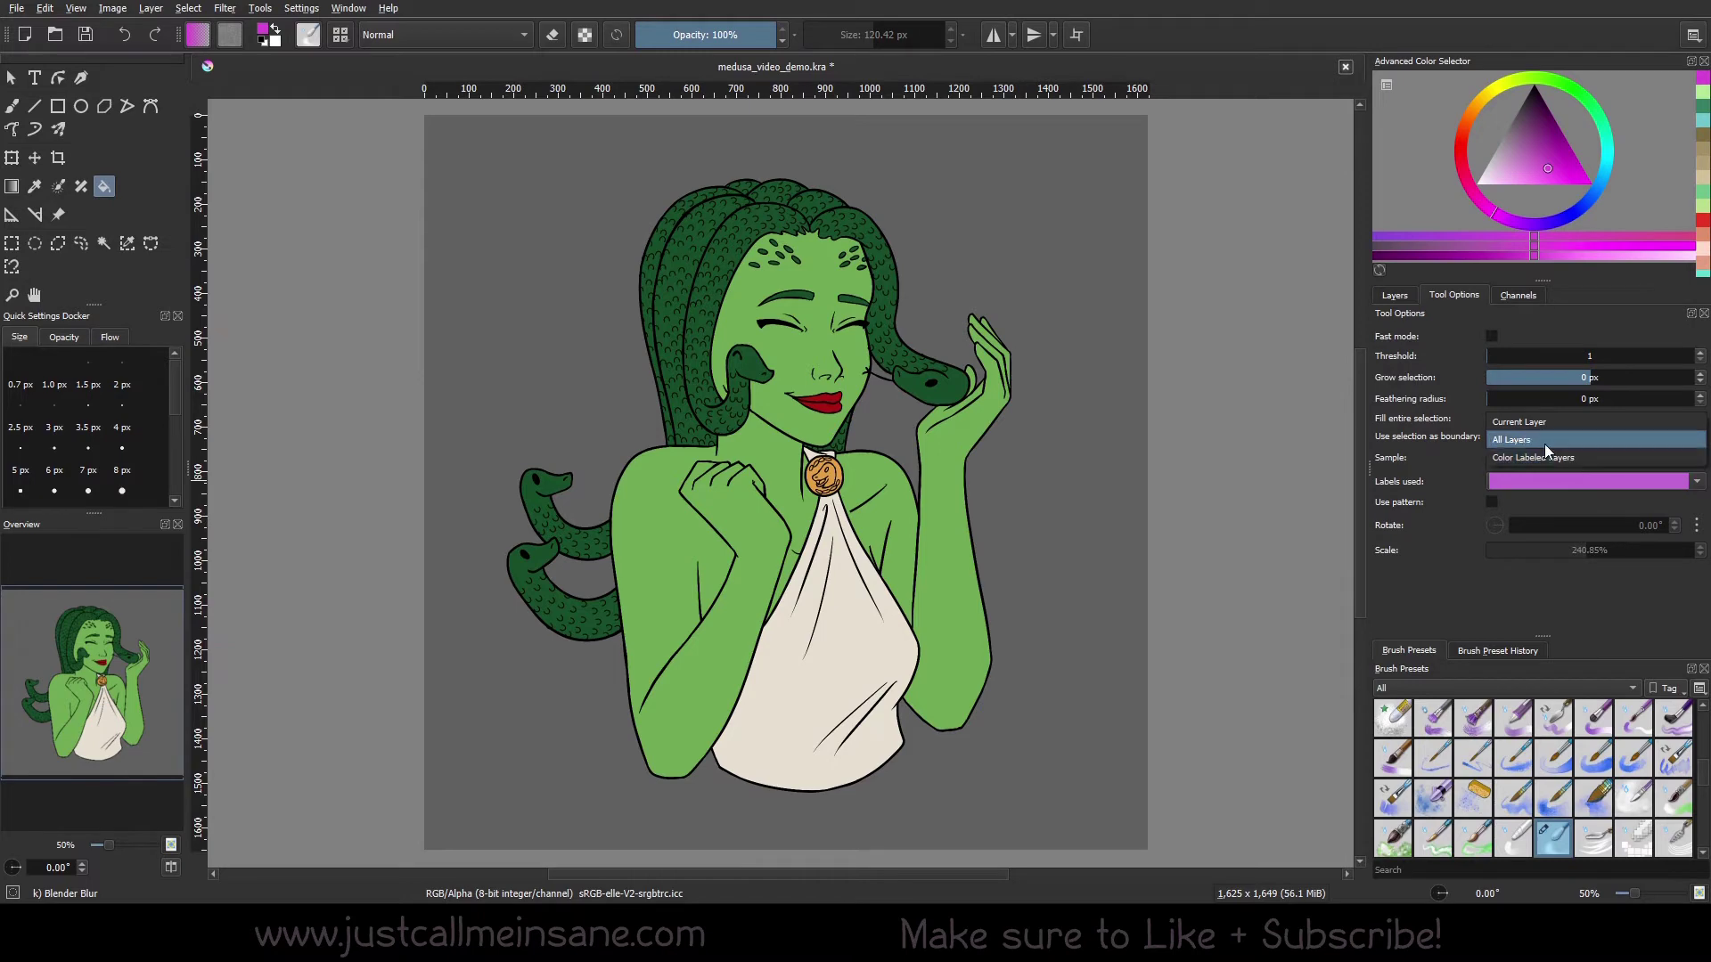
left_click(1394, 297)
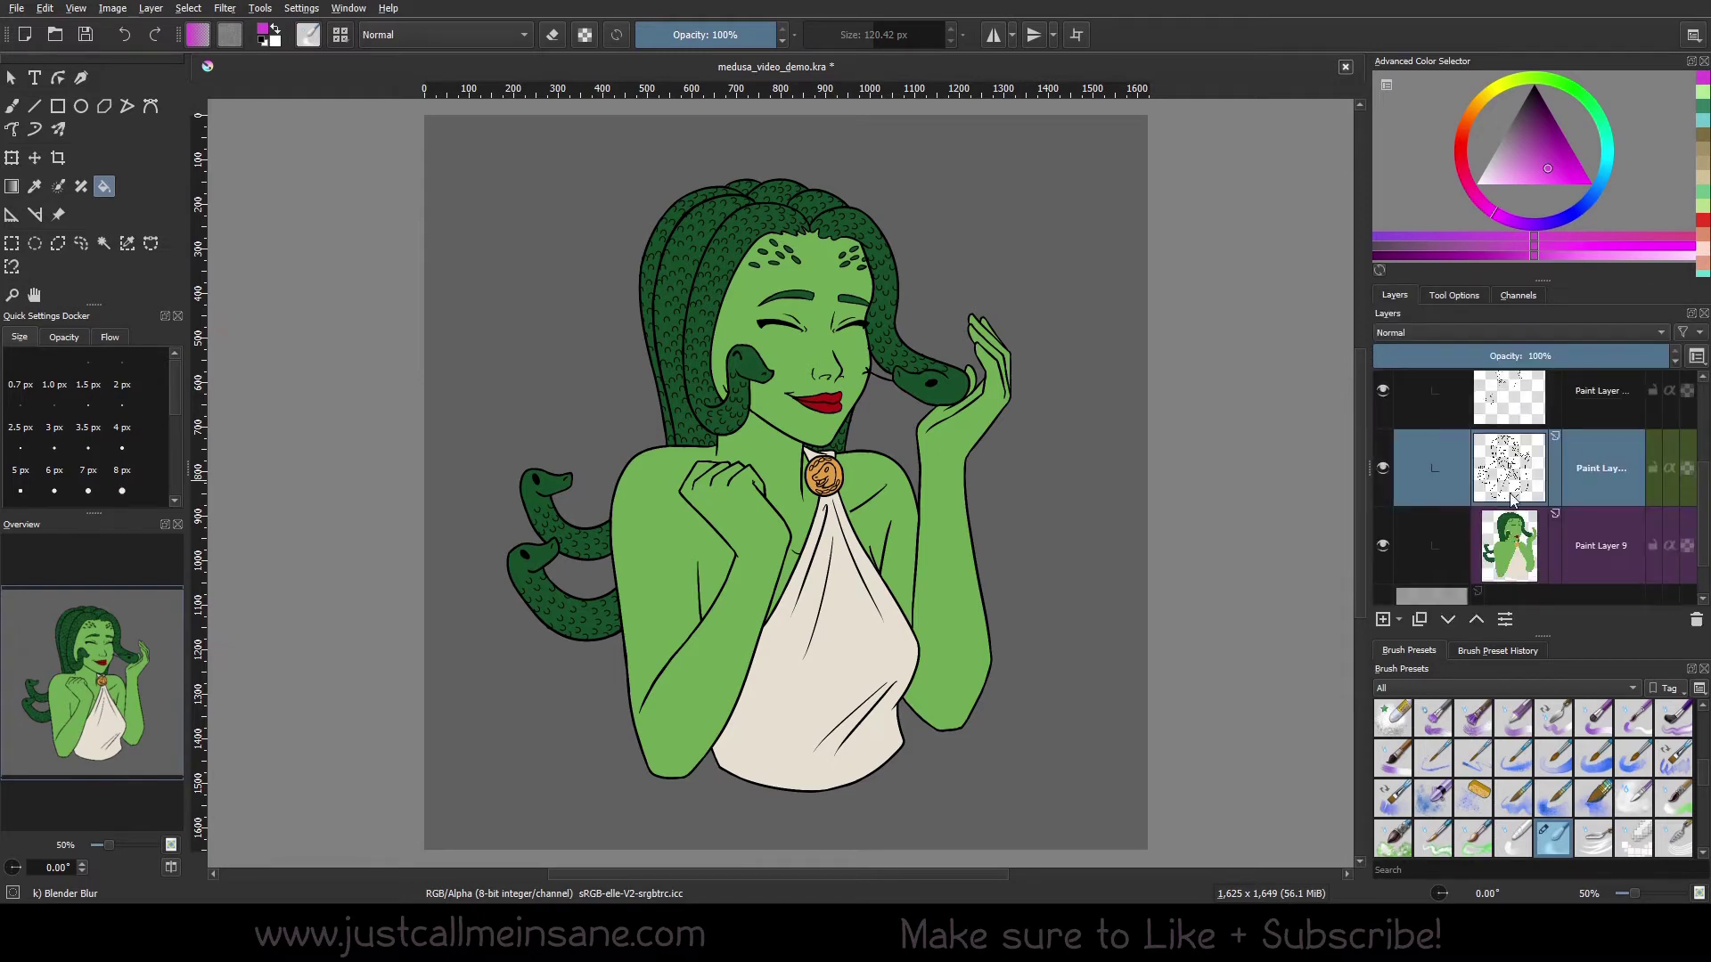
right_click(1595, 533)
left_click(1462, 543)
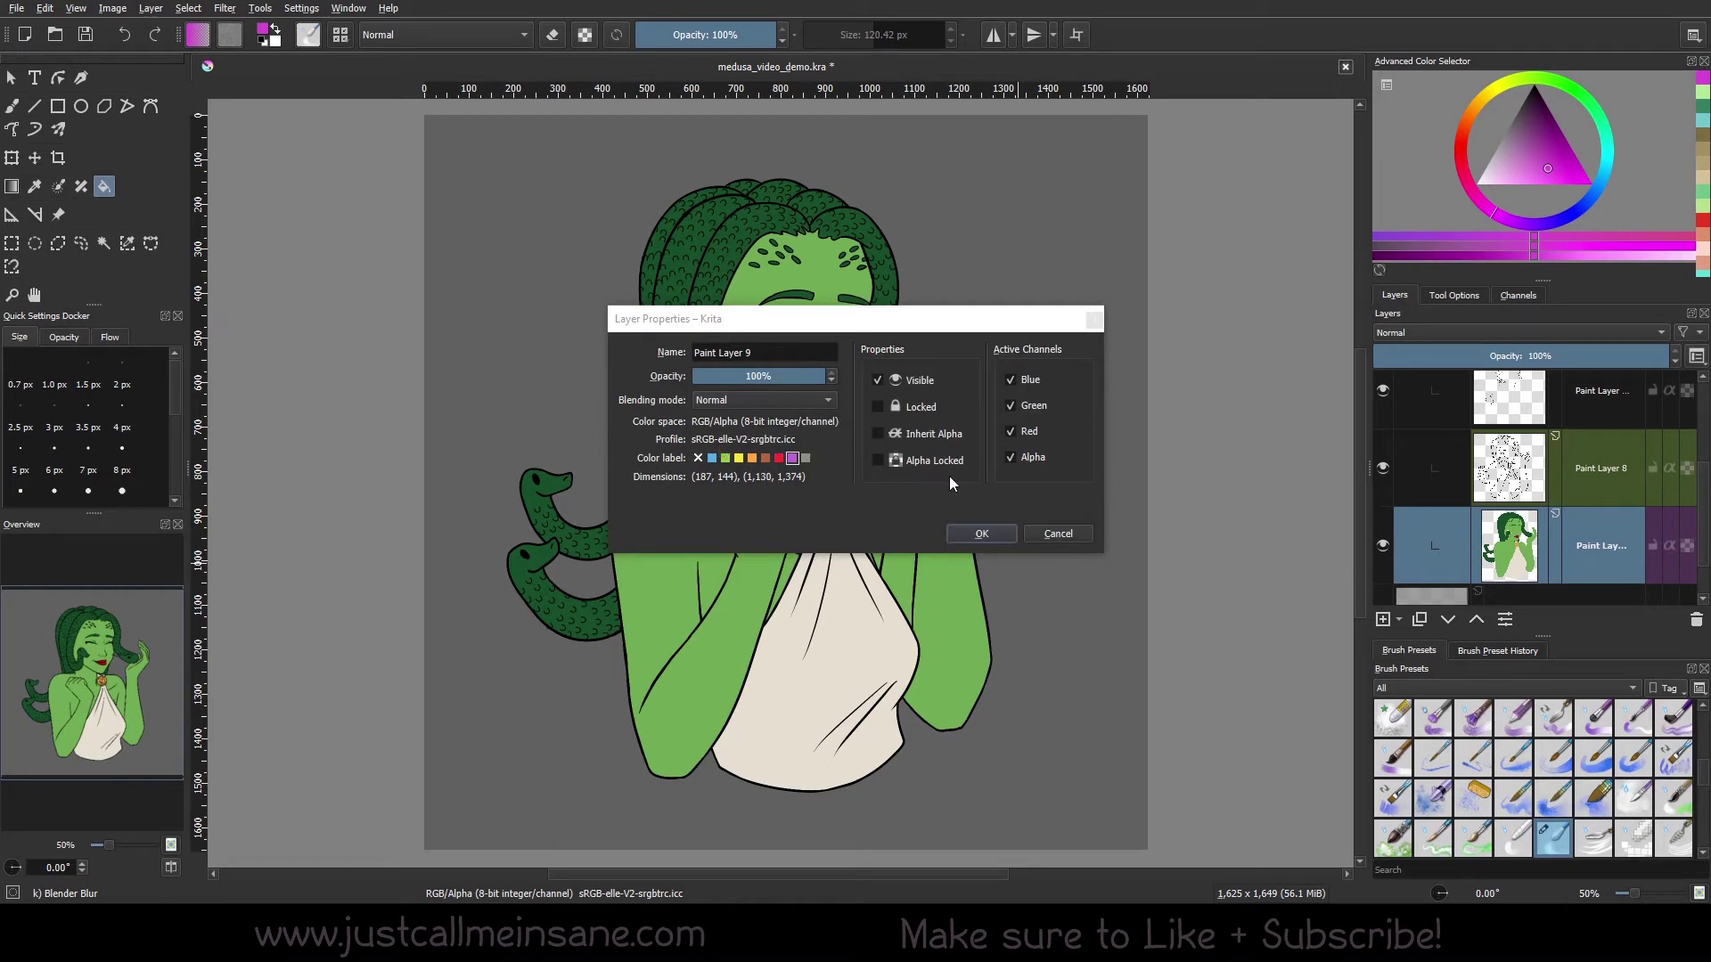
left_click(1069, 532)
Check the colour label assigned to Paint Layer 8 in its layer properties
right_click(1532, 499)
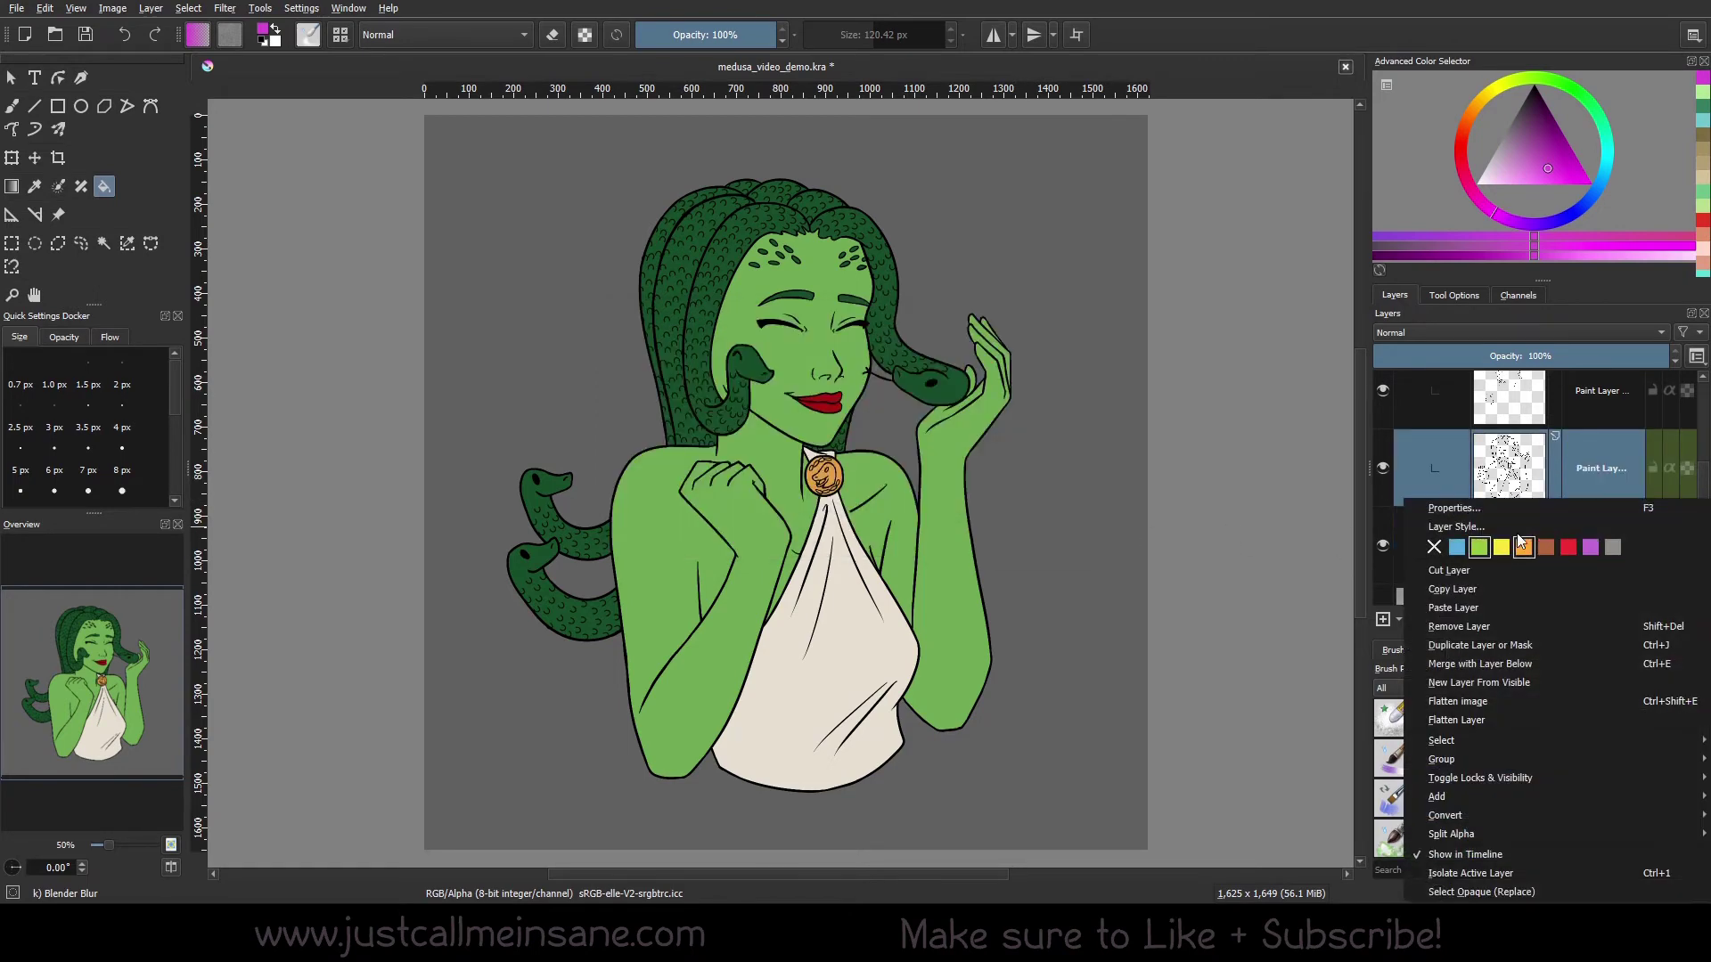
left_click(1497, 508)
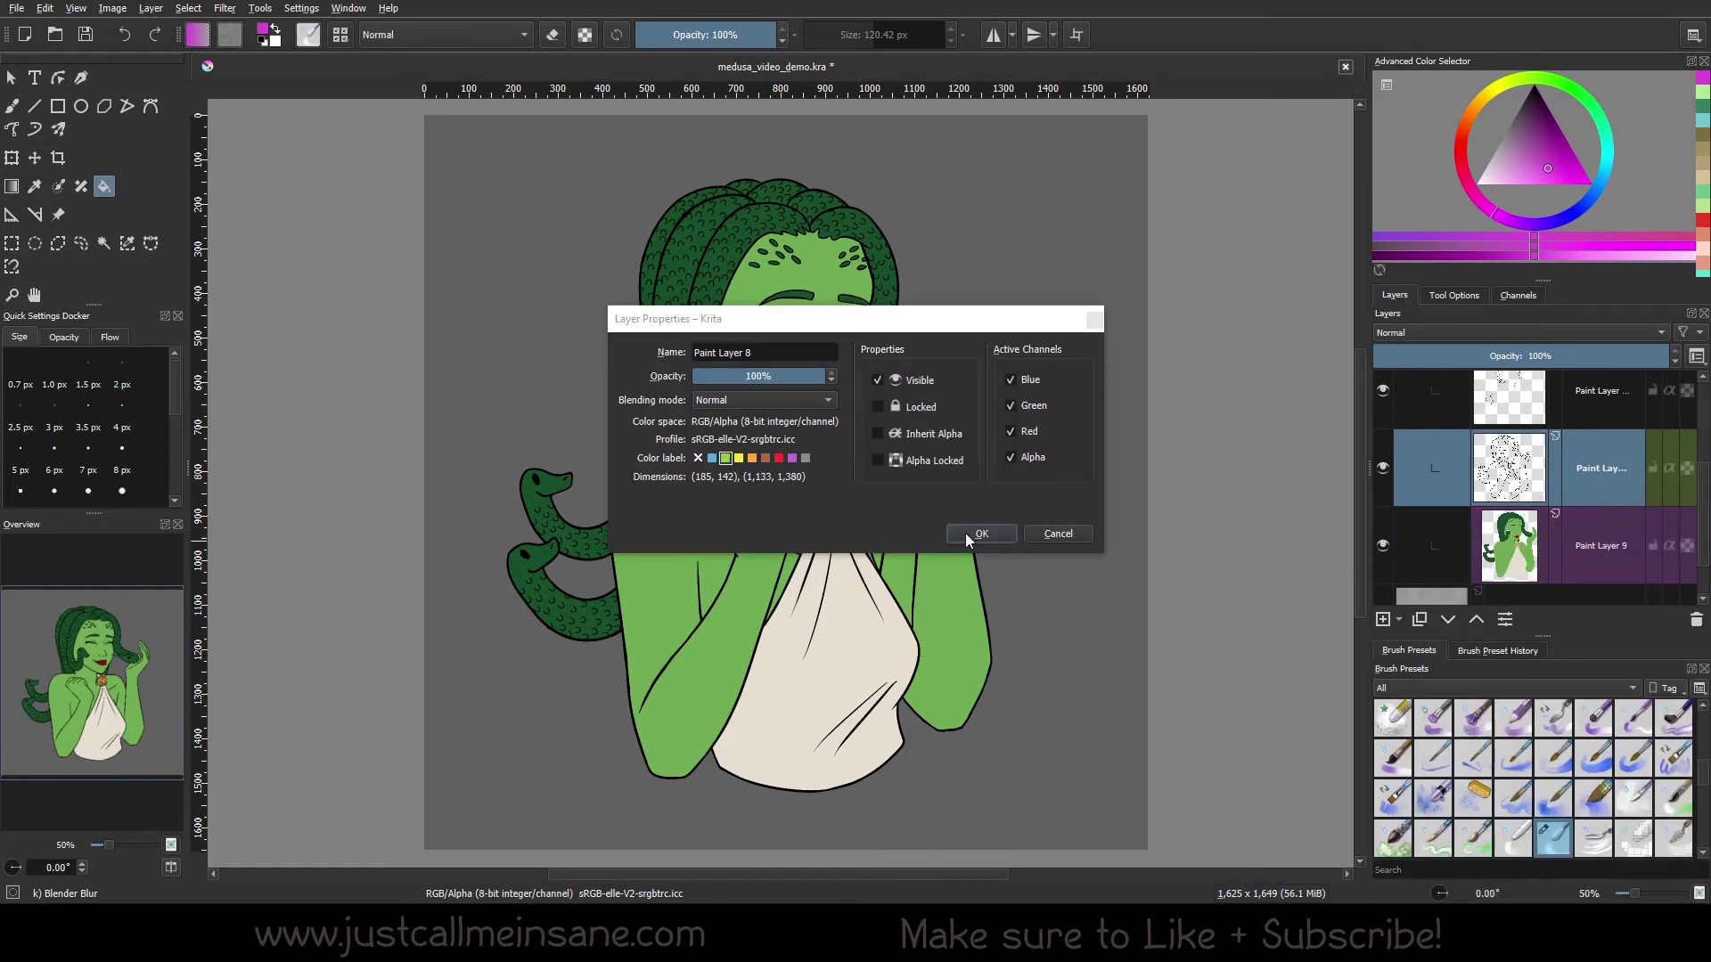
left_click(1058, 532)
right_click(1454, 471)
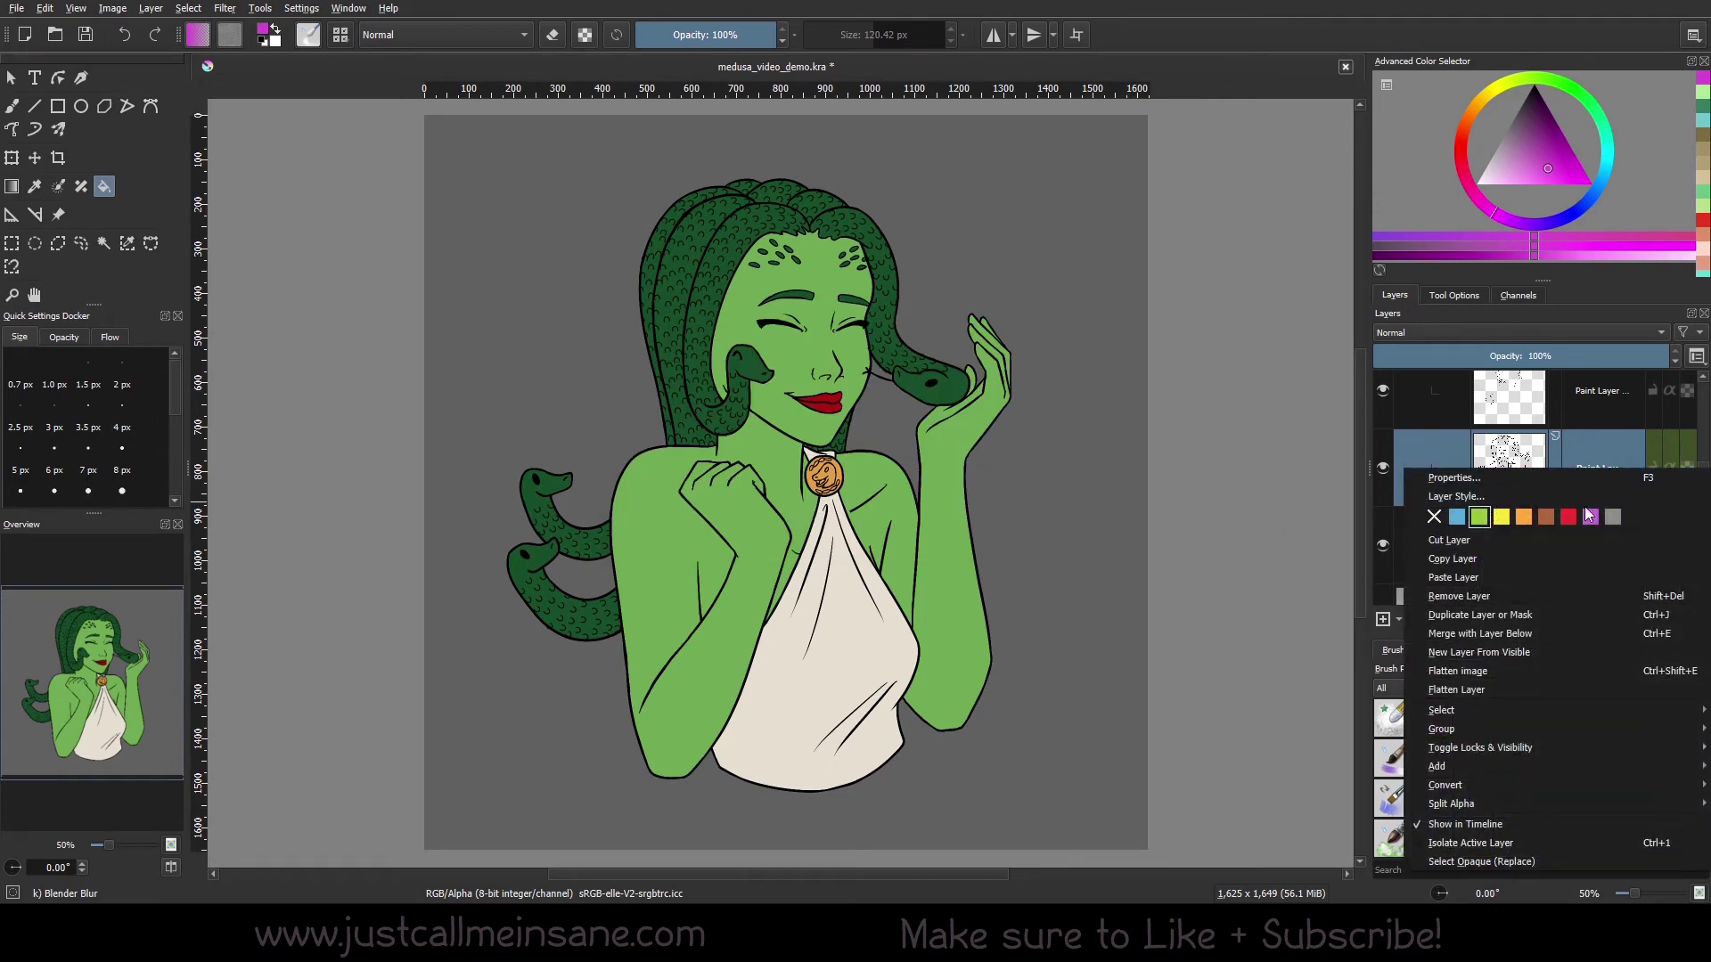
left_click(1582, 455)
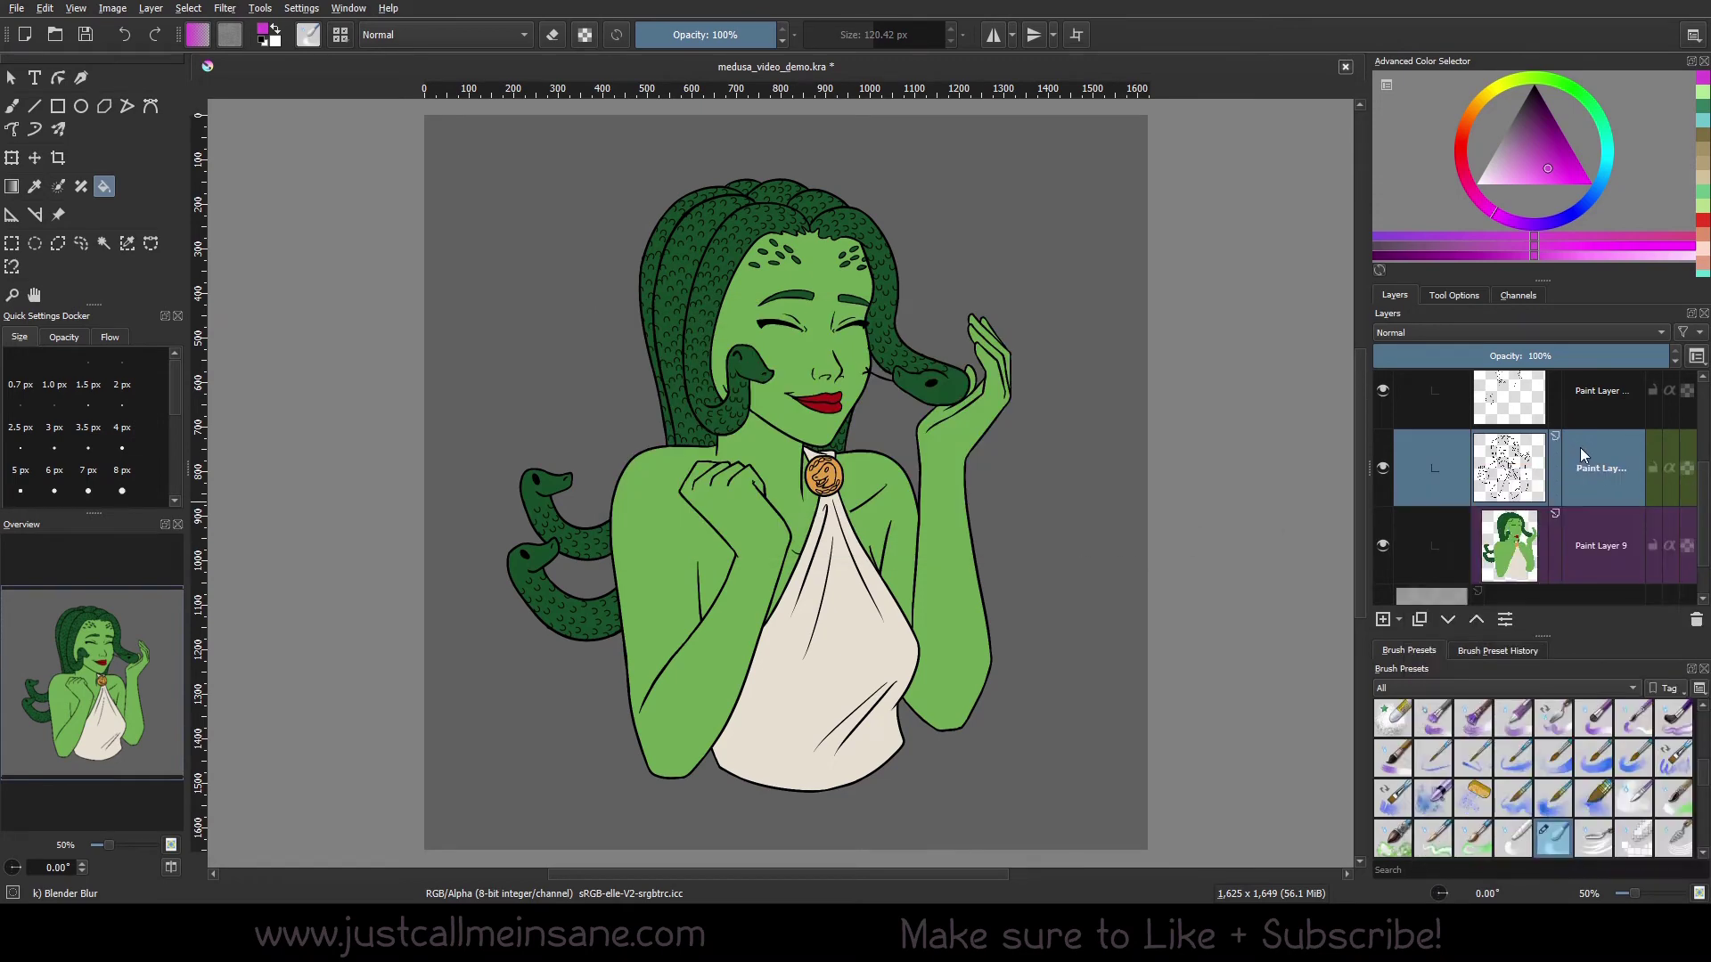
Set the Fill tool to sample Color Labeled Layers, using the green and purple labels
left_click(1462, 296)
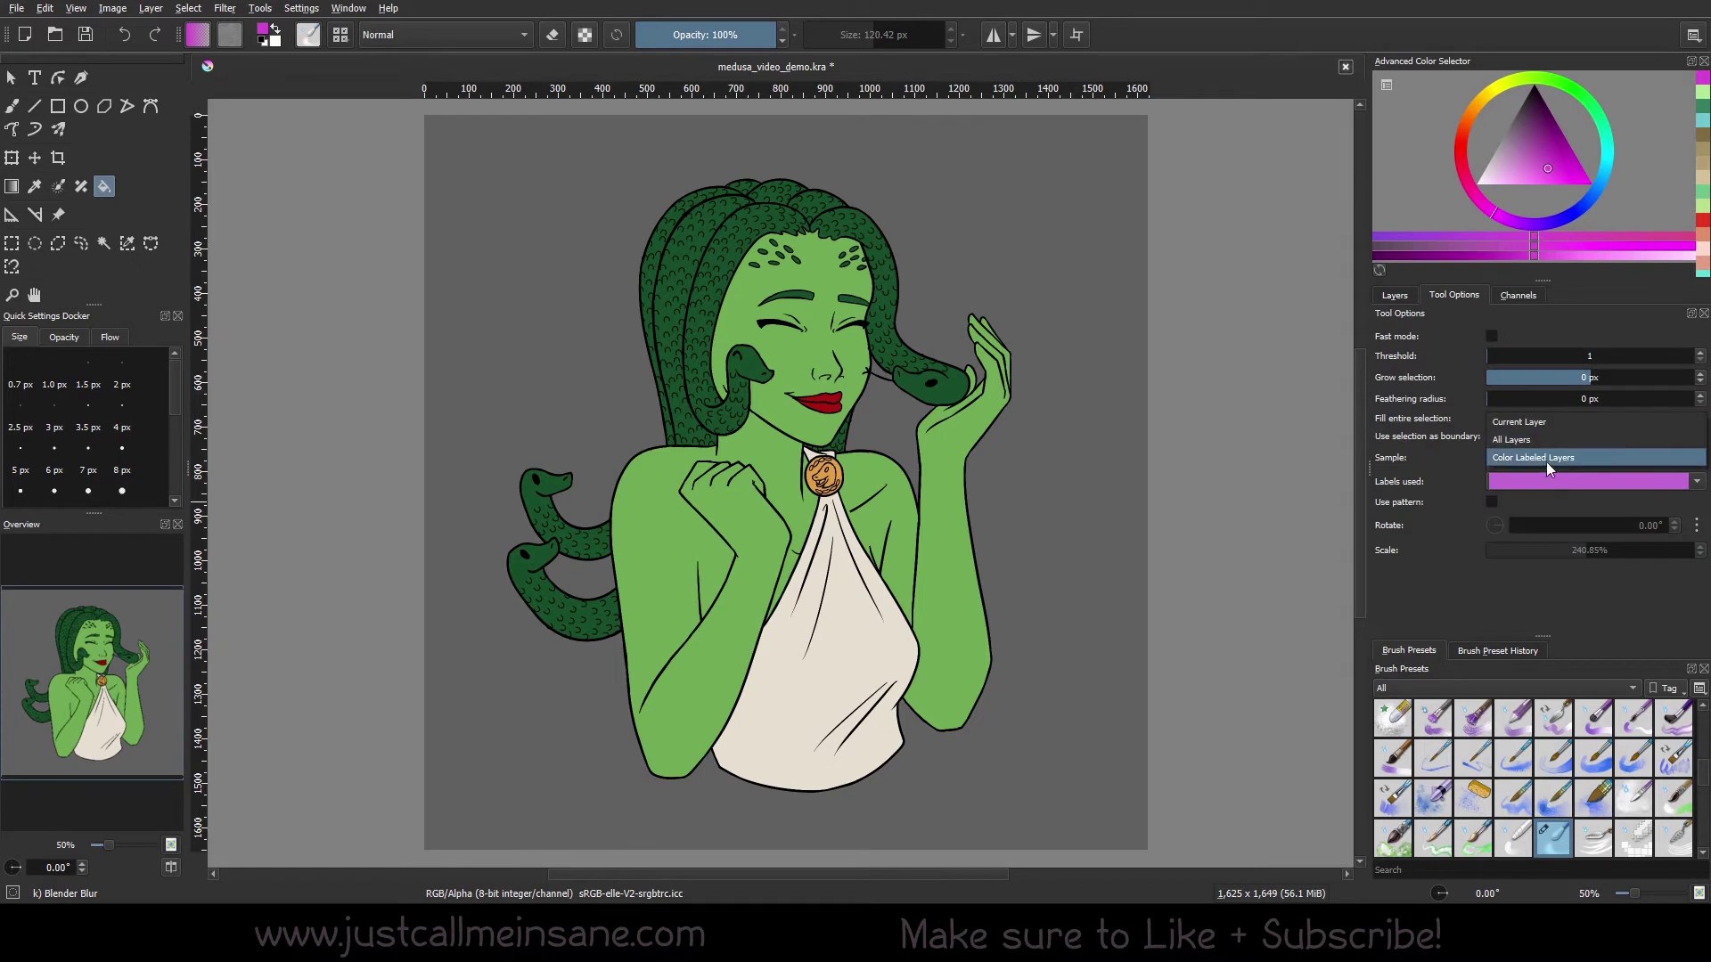
left_click(1582, 481)
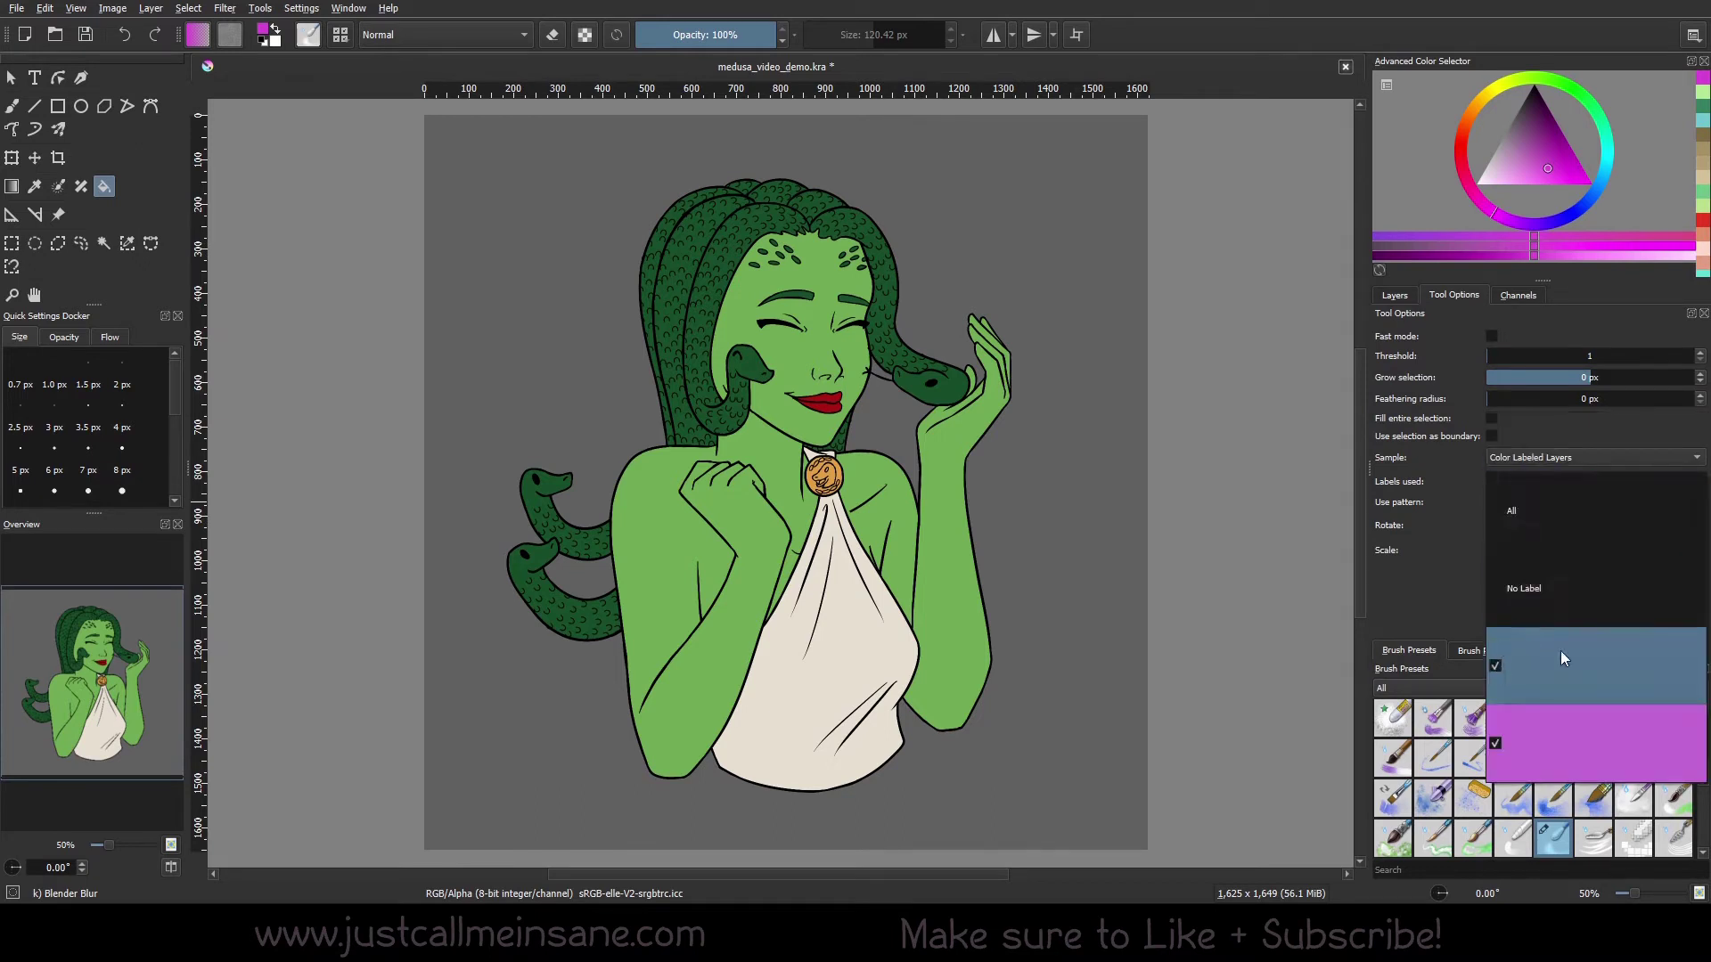
left_click(1560, 655)
left_click(1397, 597)
Try filling the dress with magenta on Paint Layer 8, sampling the Current Layer, inspect the fold-line edges, and undo the fill
left_click(1520, 457)
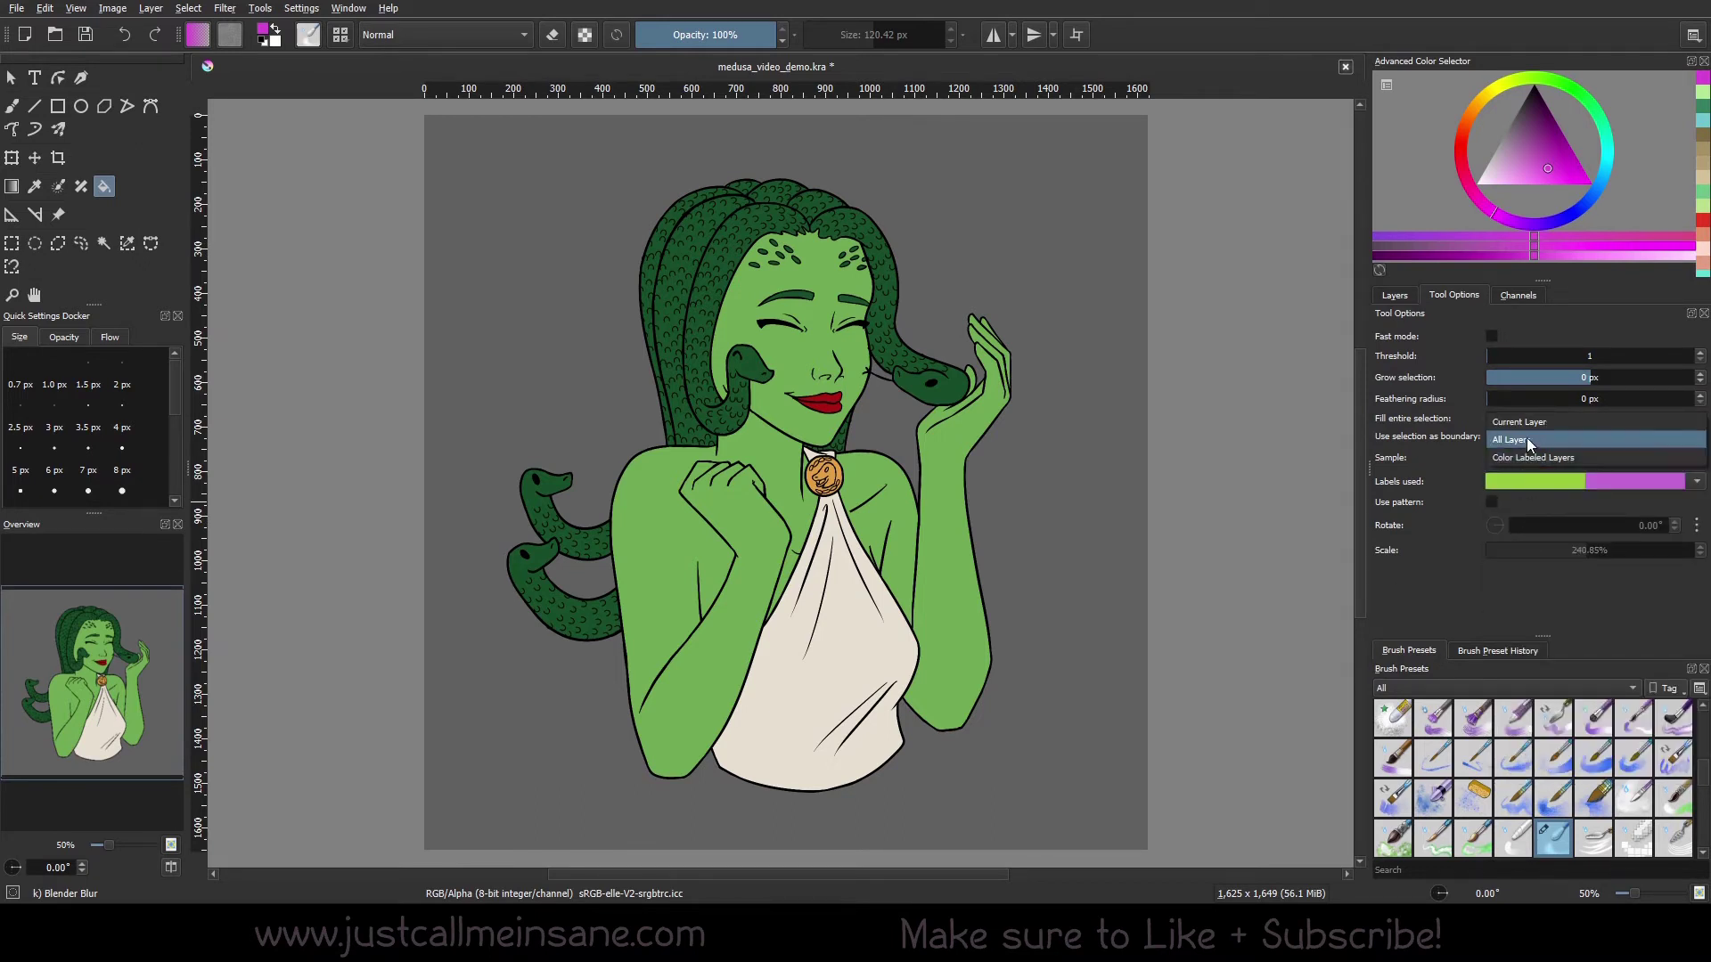
left_click(1526, 429)
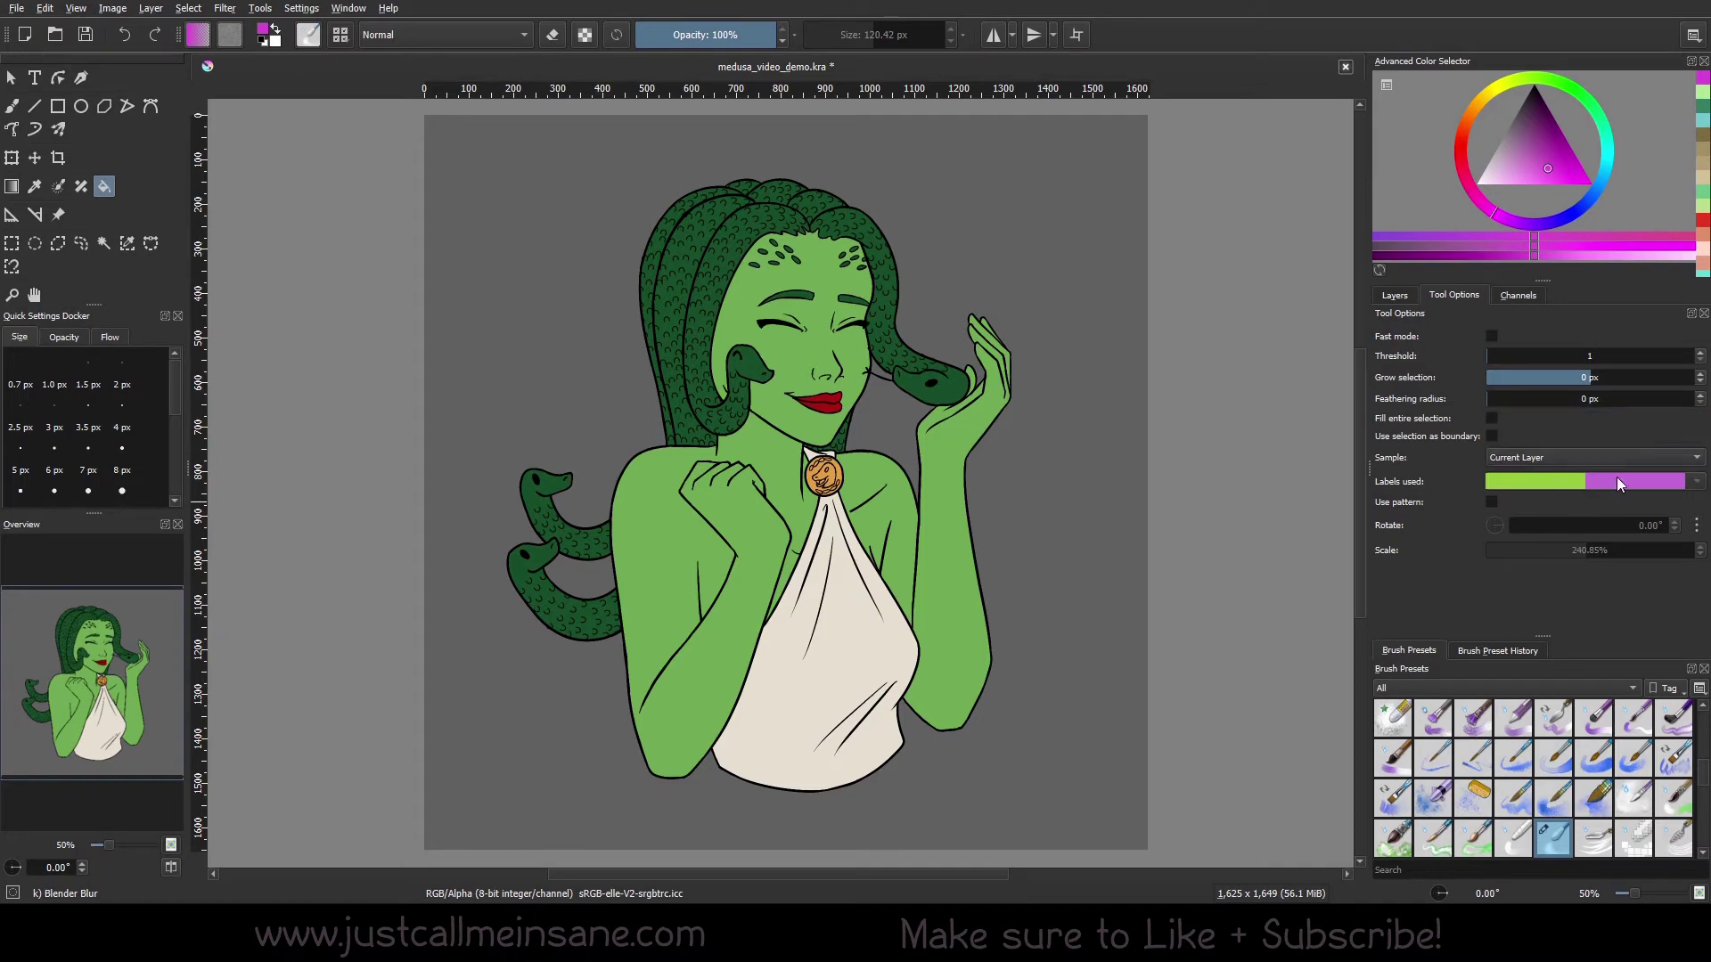
left_click(864, 655)
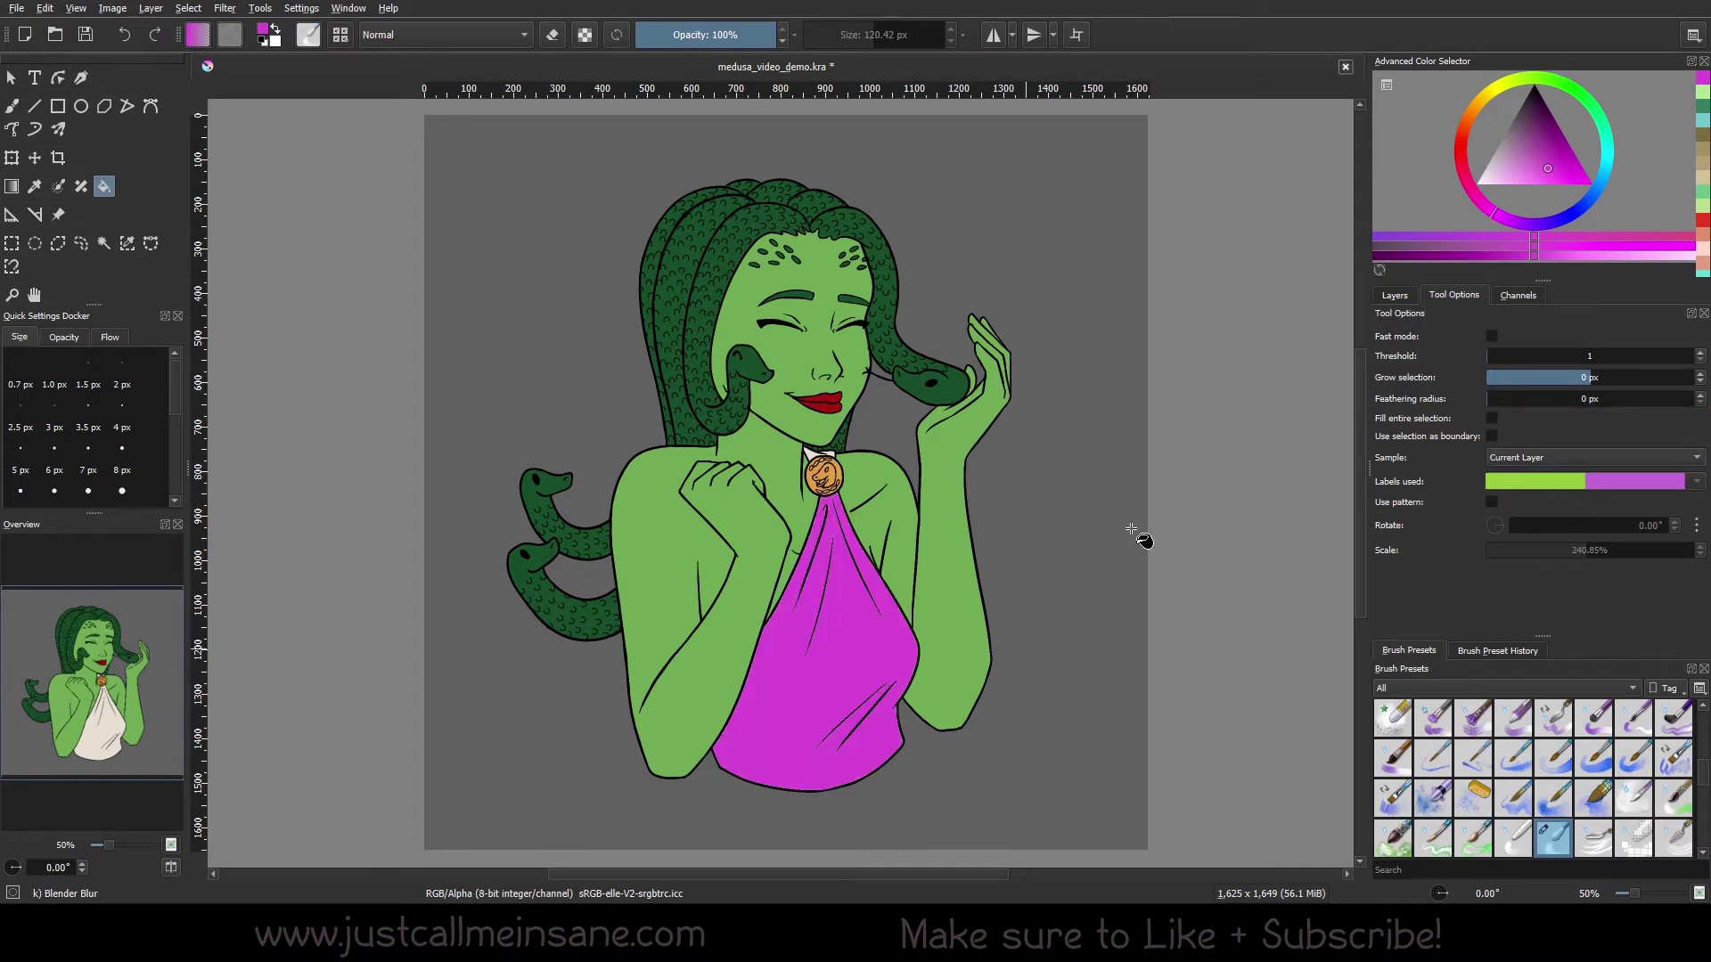
left_click(1397, 295)
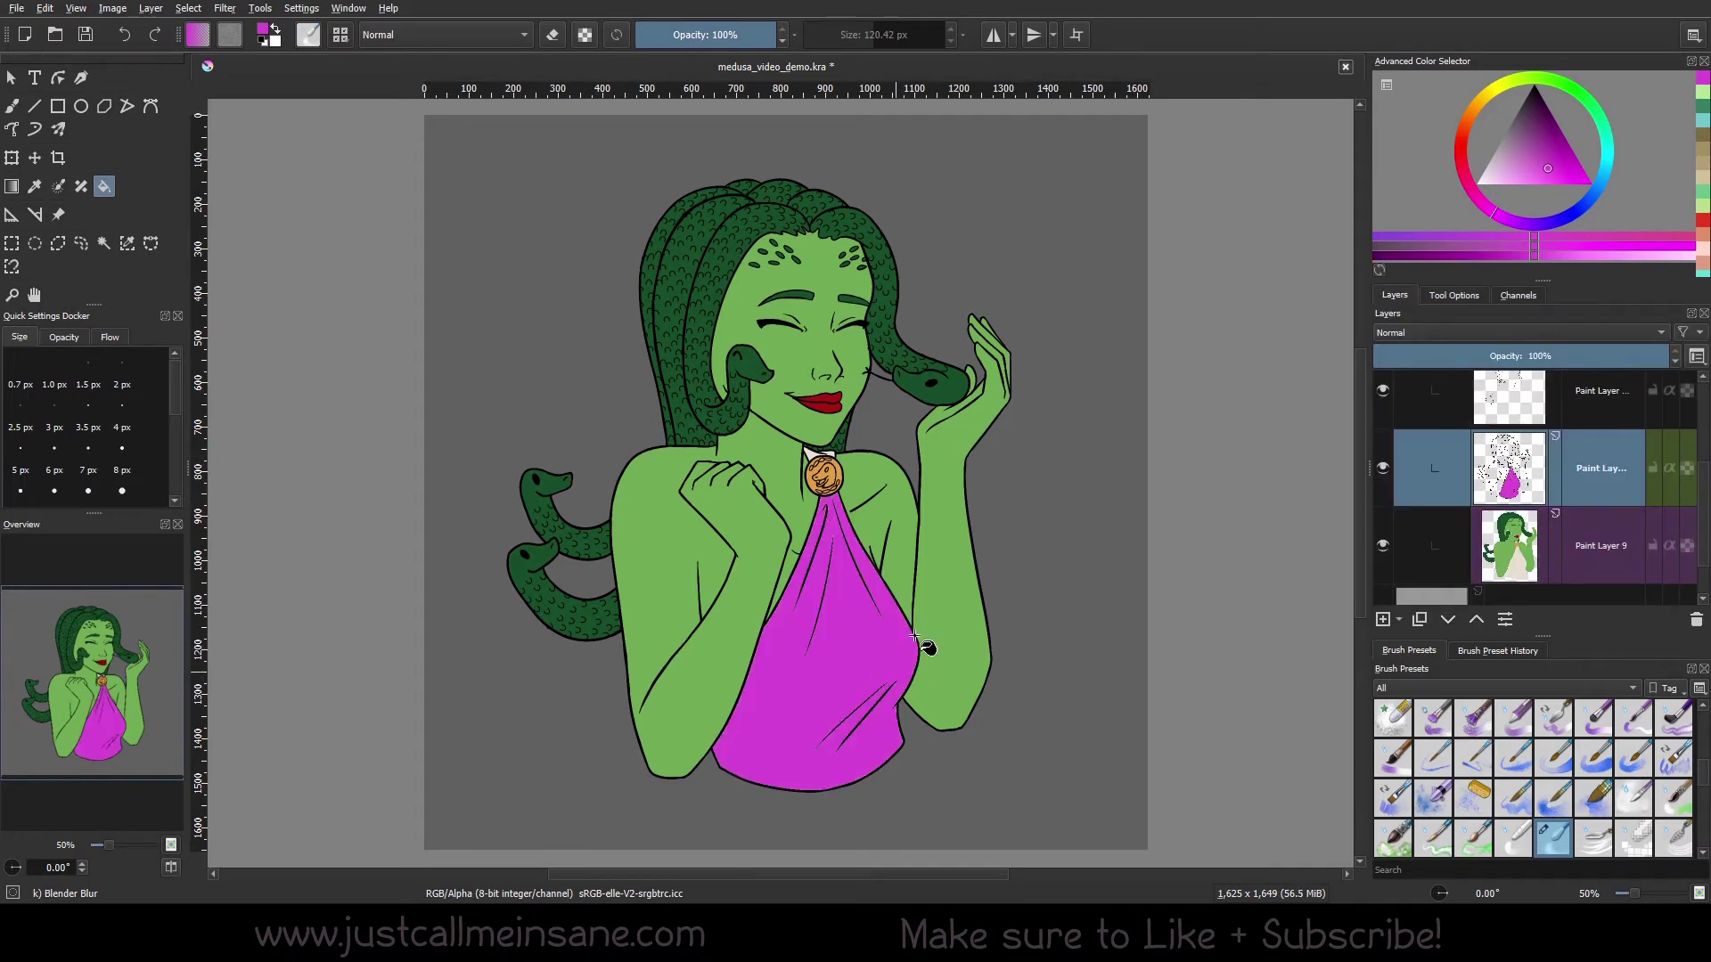
scroll(839, 652, "up", 4)
left_click_drag(807, 454, 834, 573)
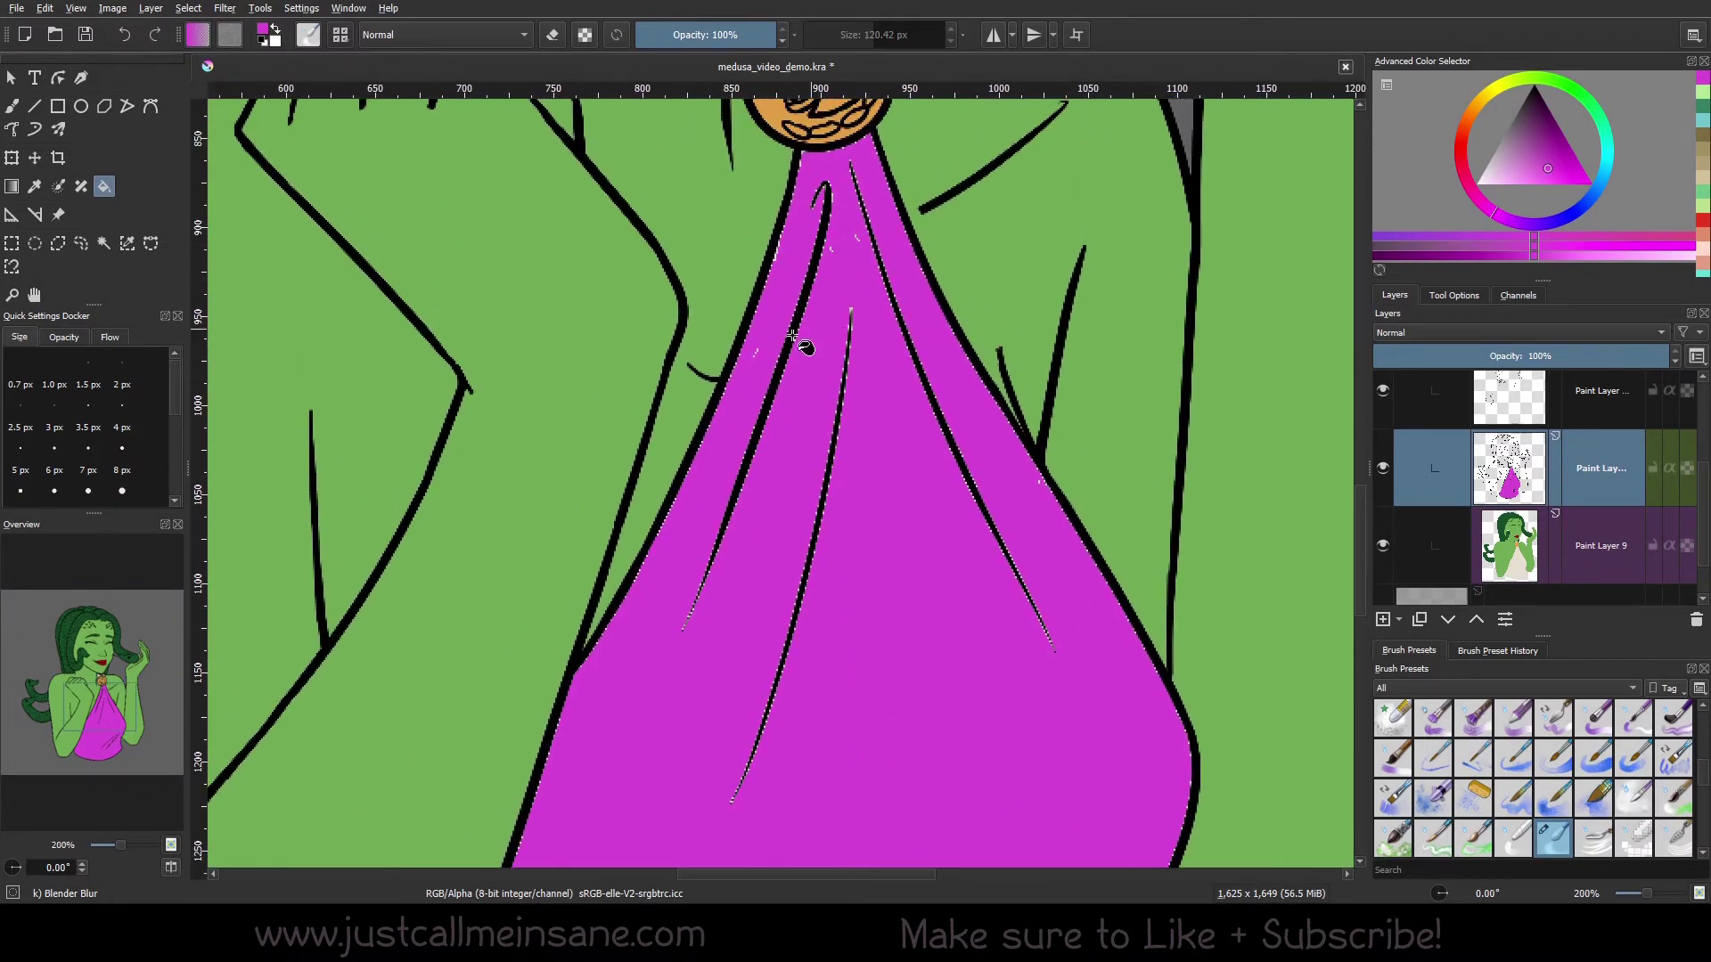
left_click_drag(850, 412, 881, 244)
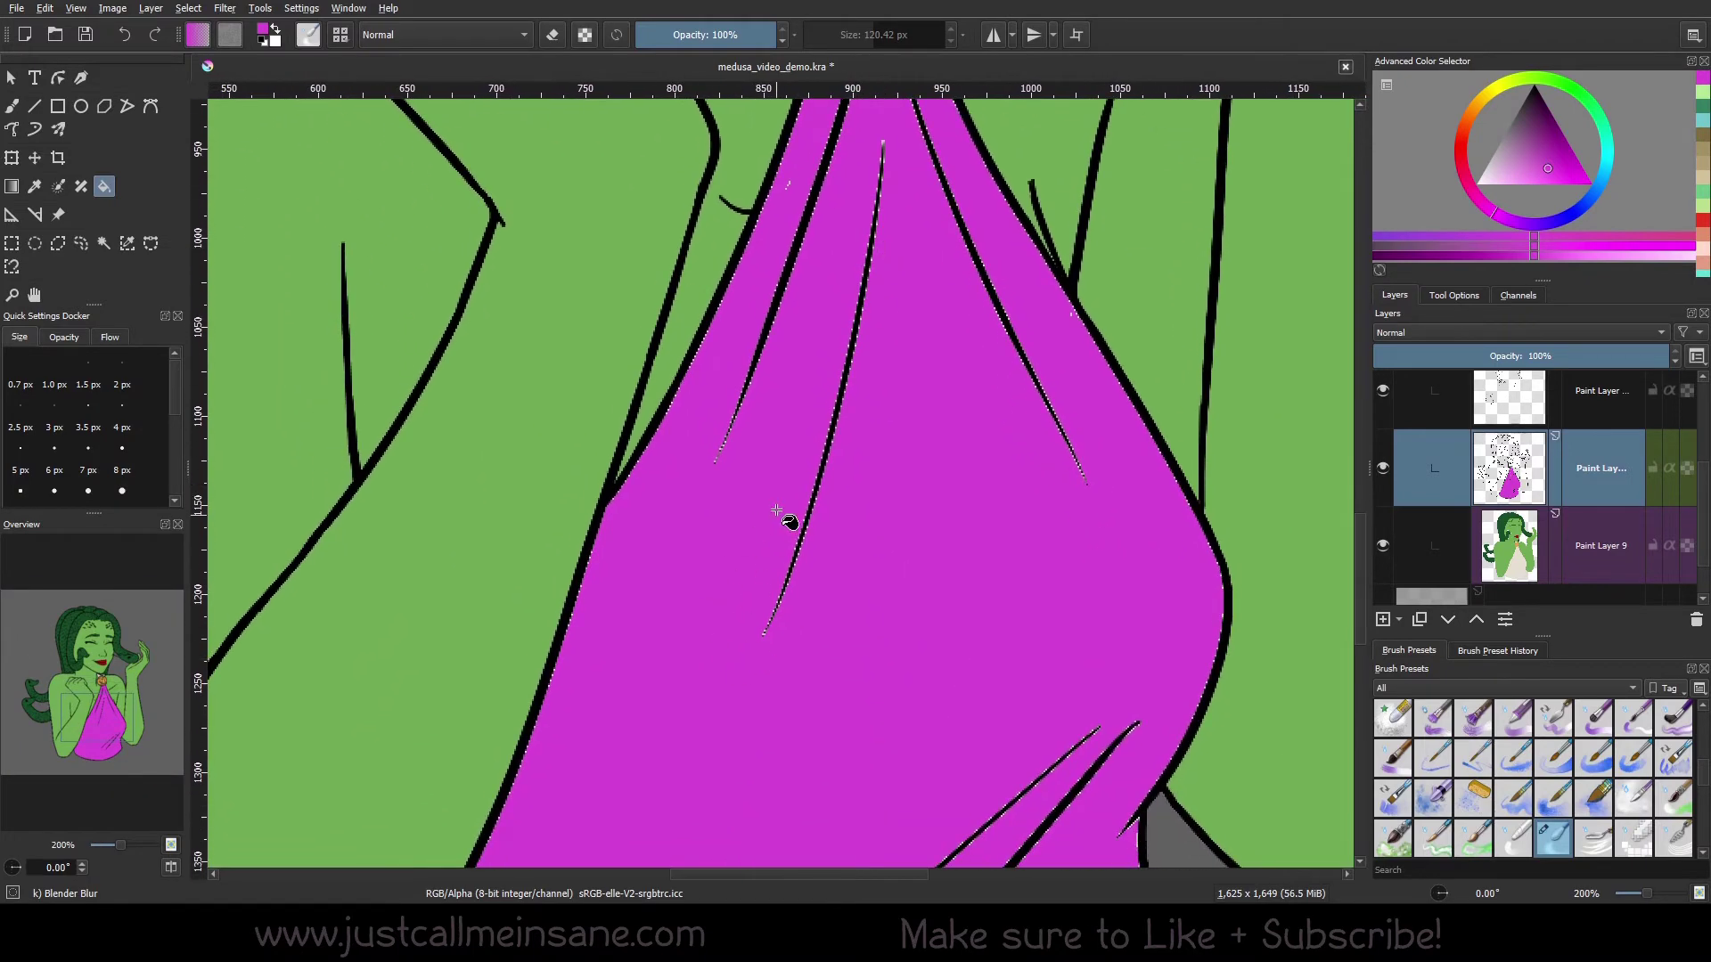
left_click_drag(776, 510, 752, 706)
scroll(800, 403, "down", 1)
key("ctrl+z")
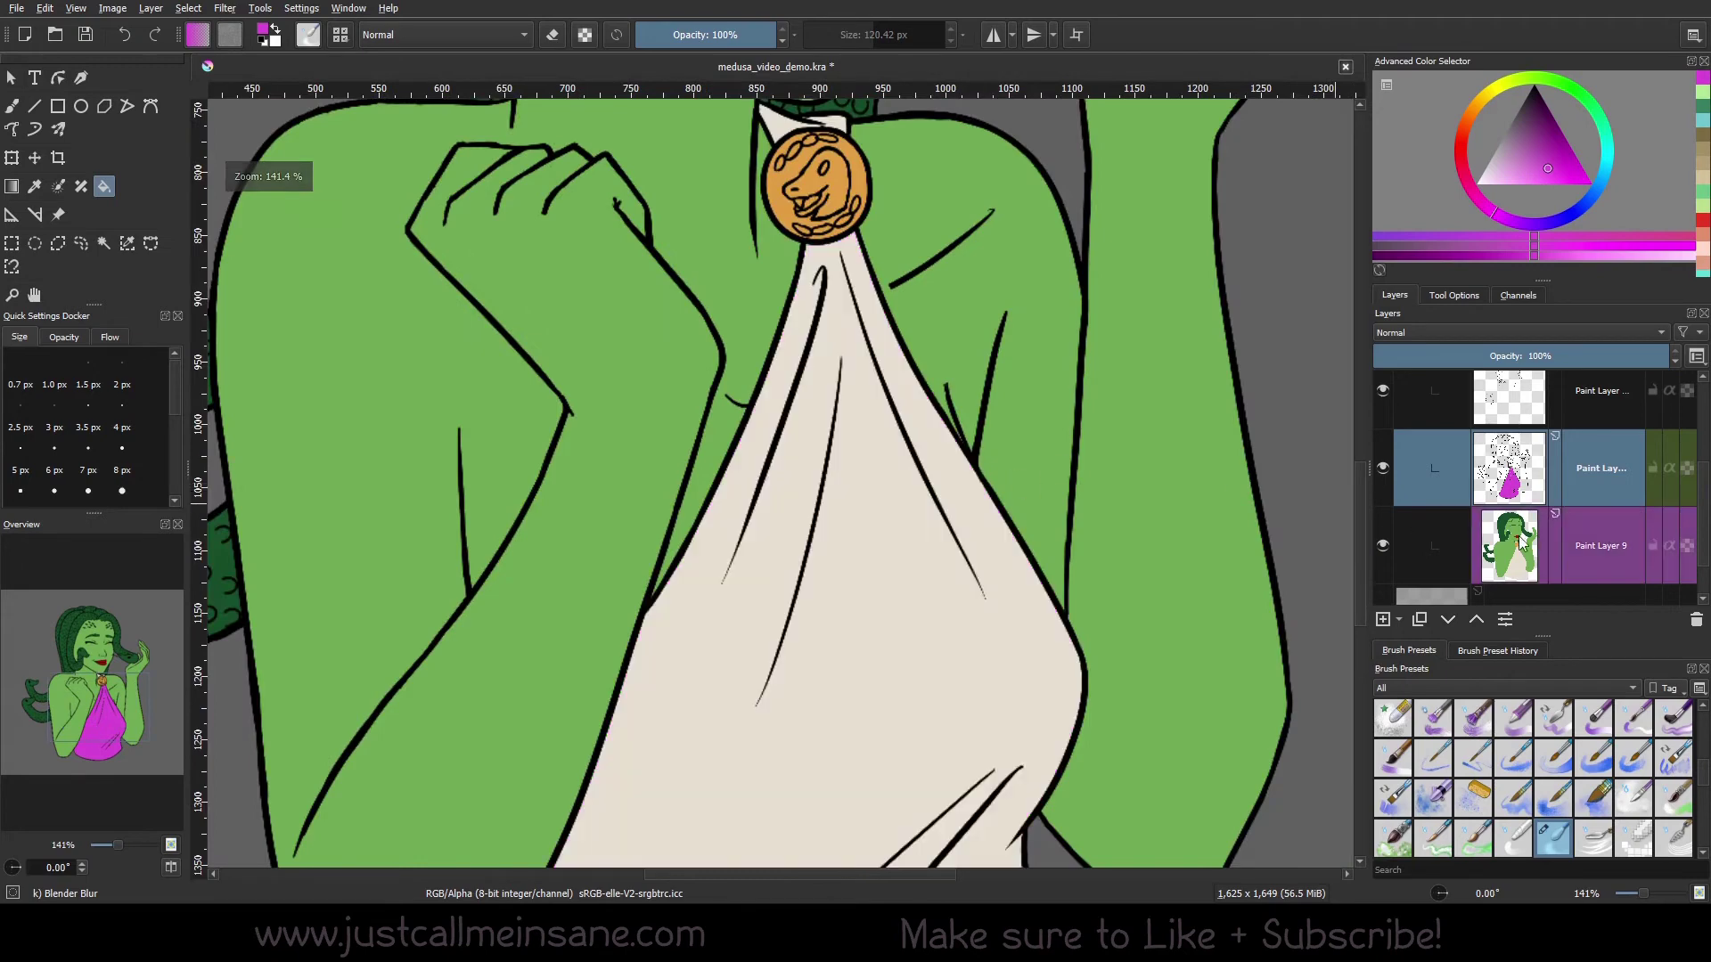
Try the magenta dress fill on Paint Layer 9 with Current Layer sampling, inspect its edges up close, and undo it
left_click(1523, 542)
left_click(869, 667)
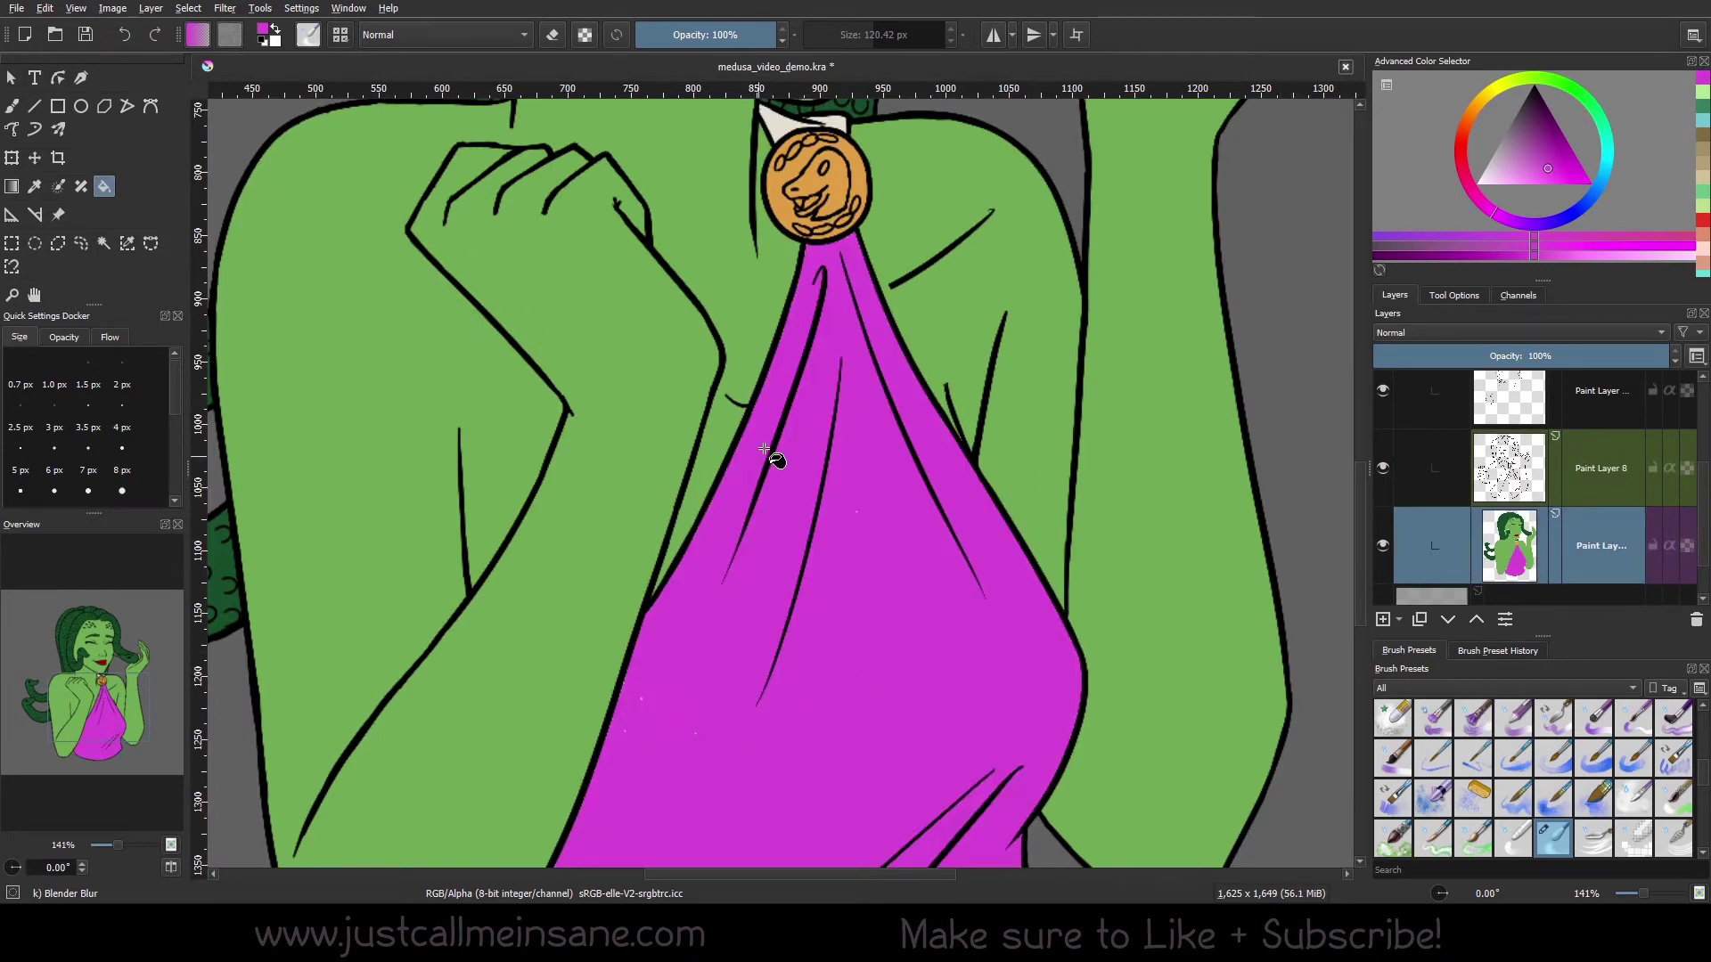
left_click_drag(764, 448, 724, 534)
scroll(874, 640, "up", 2)
left_click_drag(573, 837, 782, 474)
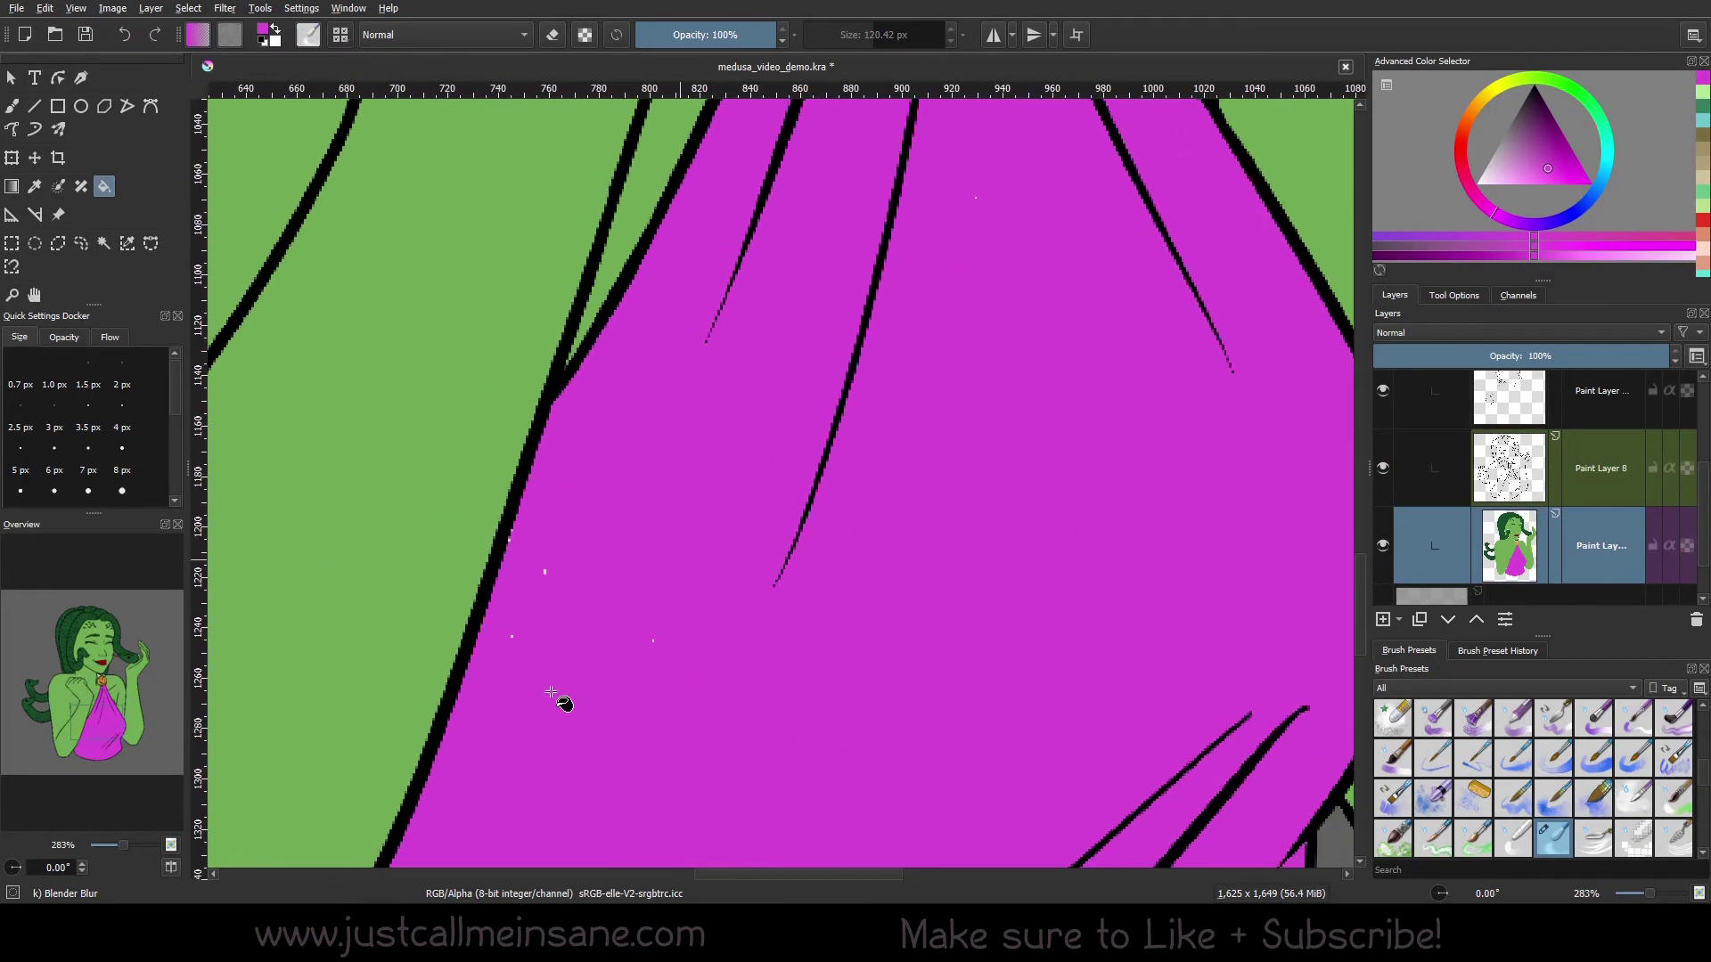
left_click_drag(906, 237, 695, 672)
left_click_drag(784, 418, 771, 702)
scroll(781, 401, "down", 3)
left_click_drag(764, 527, 791, 437)
scroll(795, 448, "up", 3)
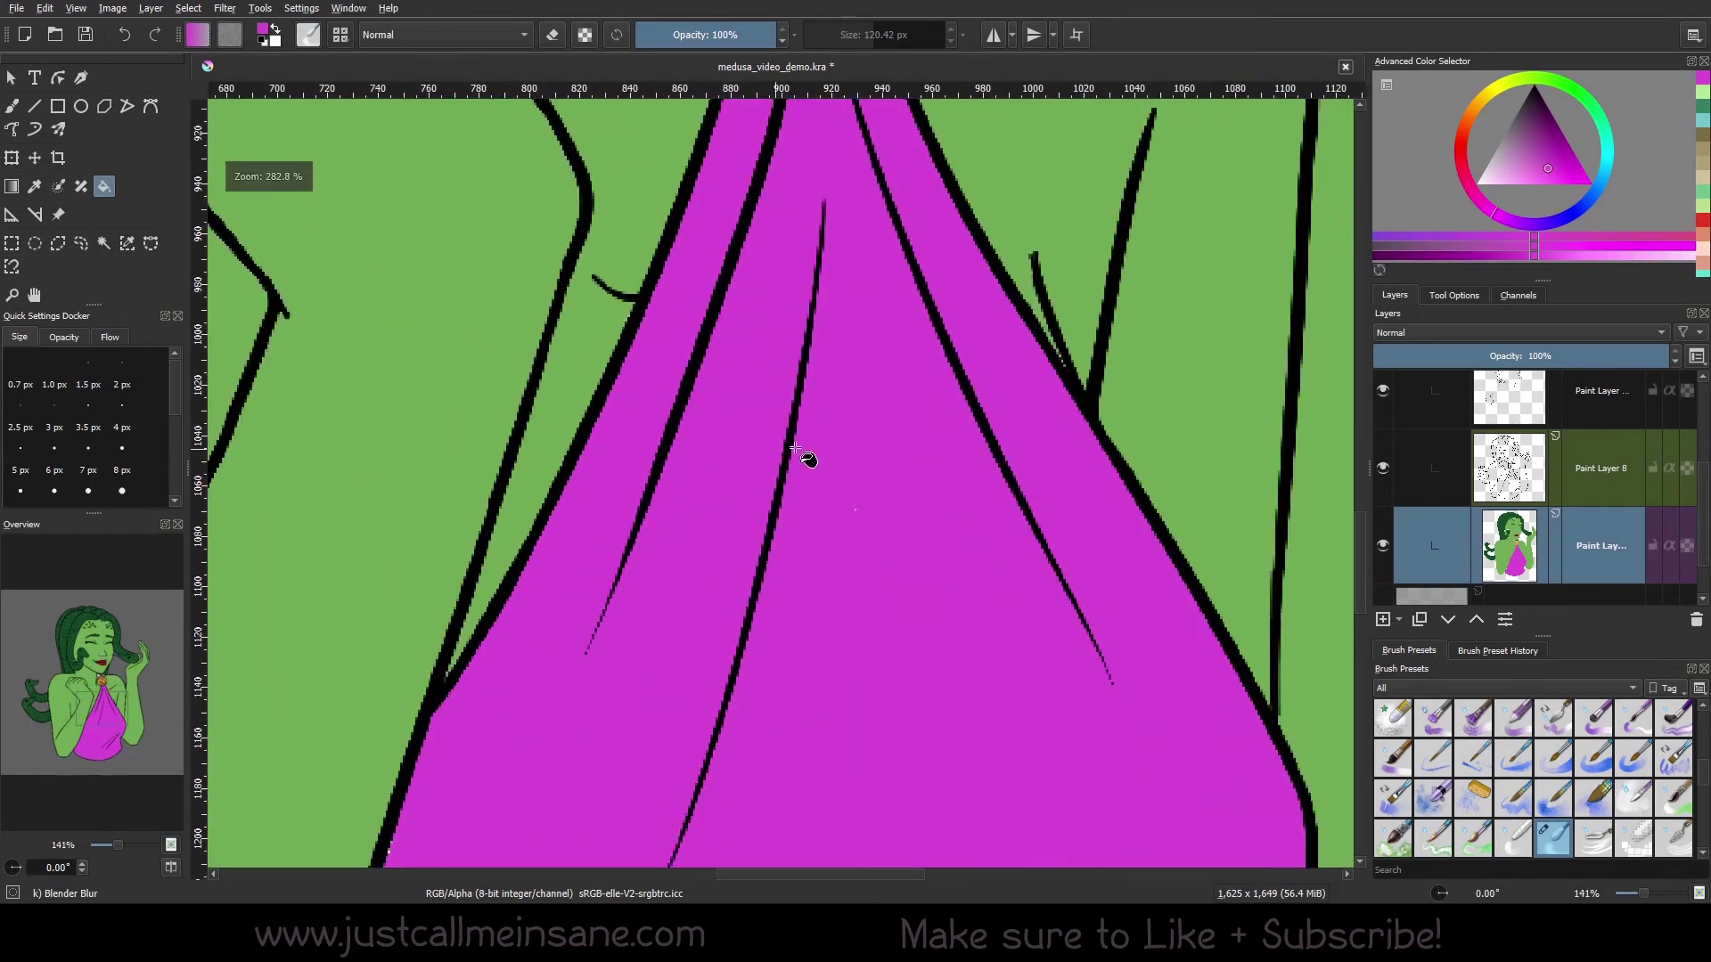
scroll(852, 362, "down", 3)
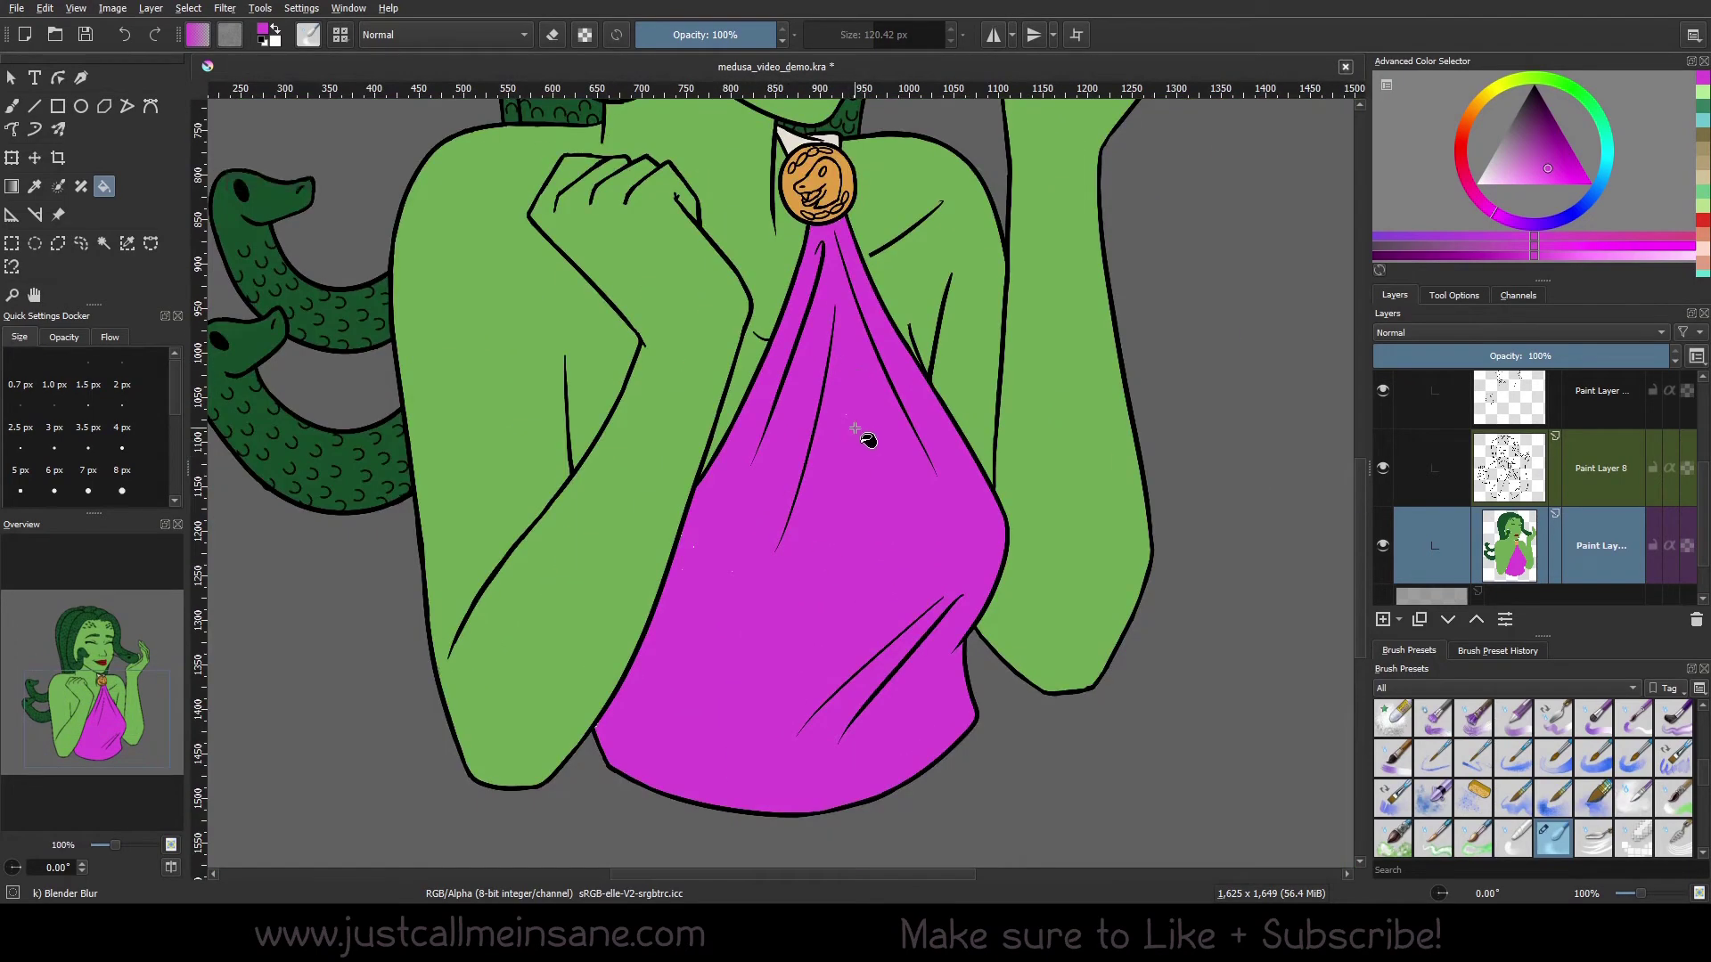
key("ctrl+z")
Set the Fill tool to sample Color Labeled Layers and exclude the purple label, leaving the green one
left_click(1468, 297)
left_click(1570, 457)
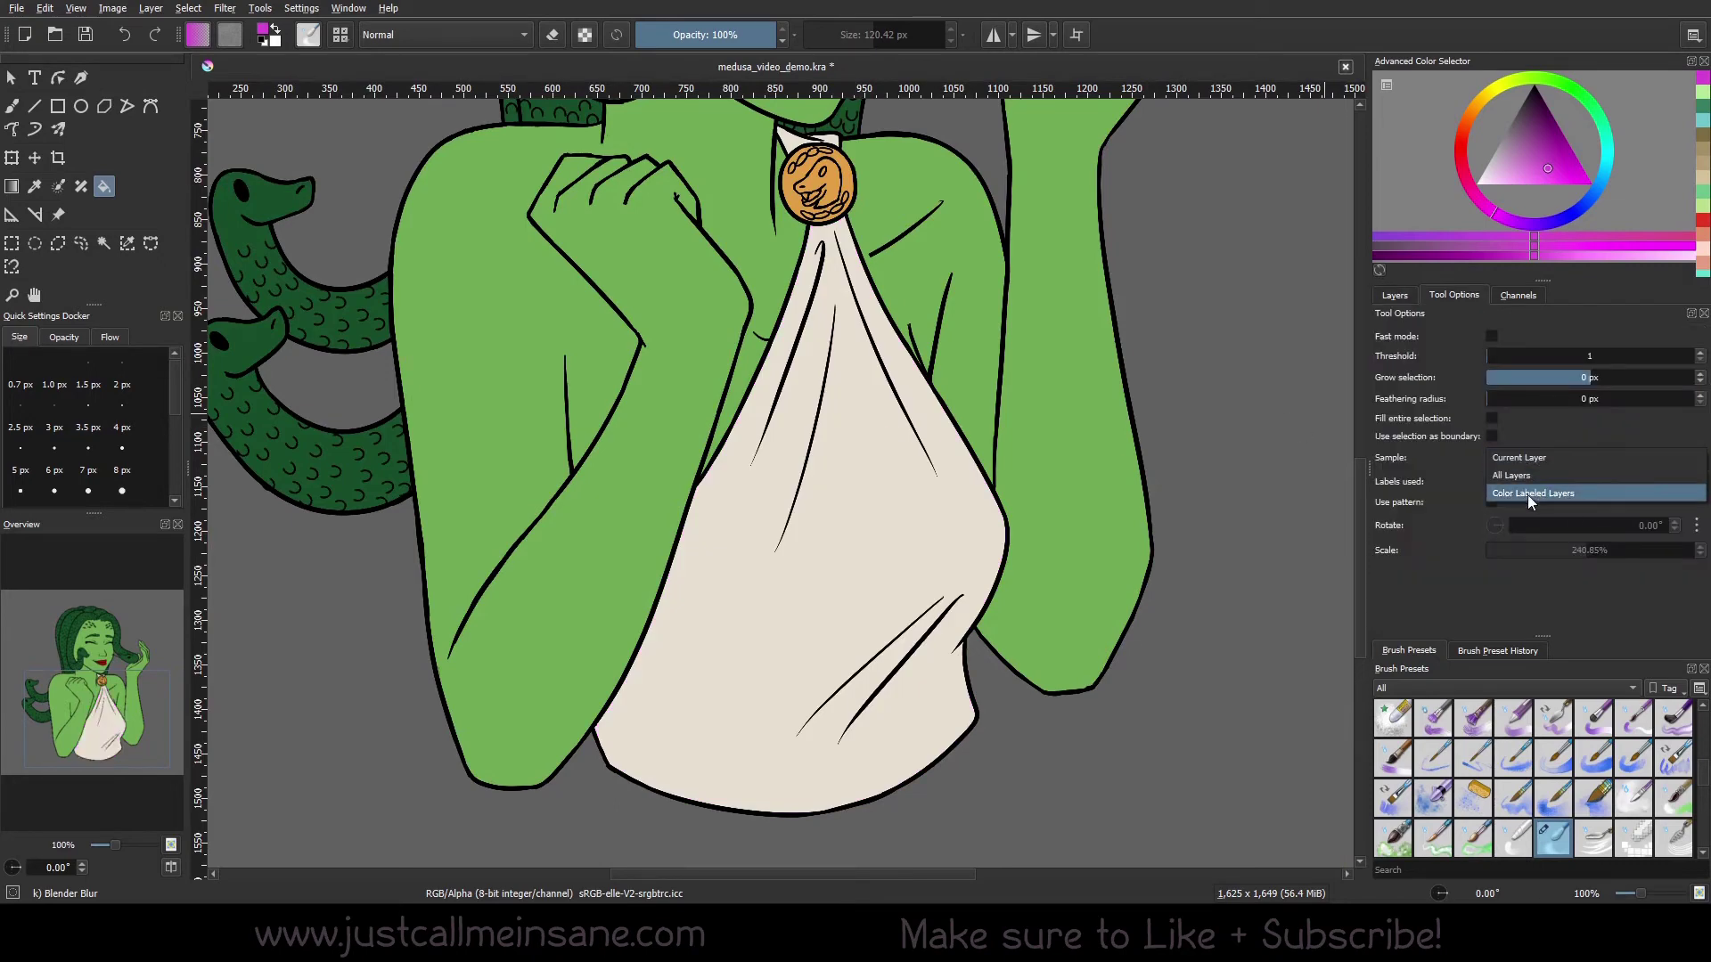
left_click(1527, 496)
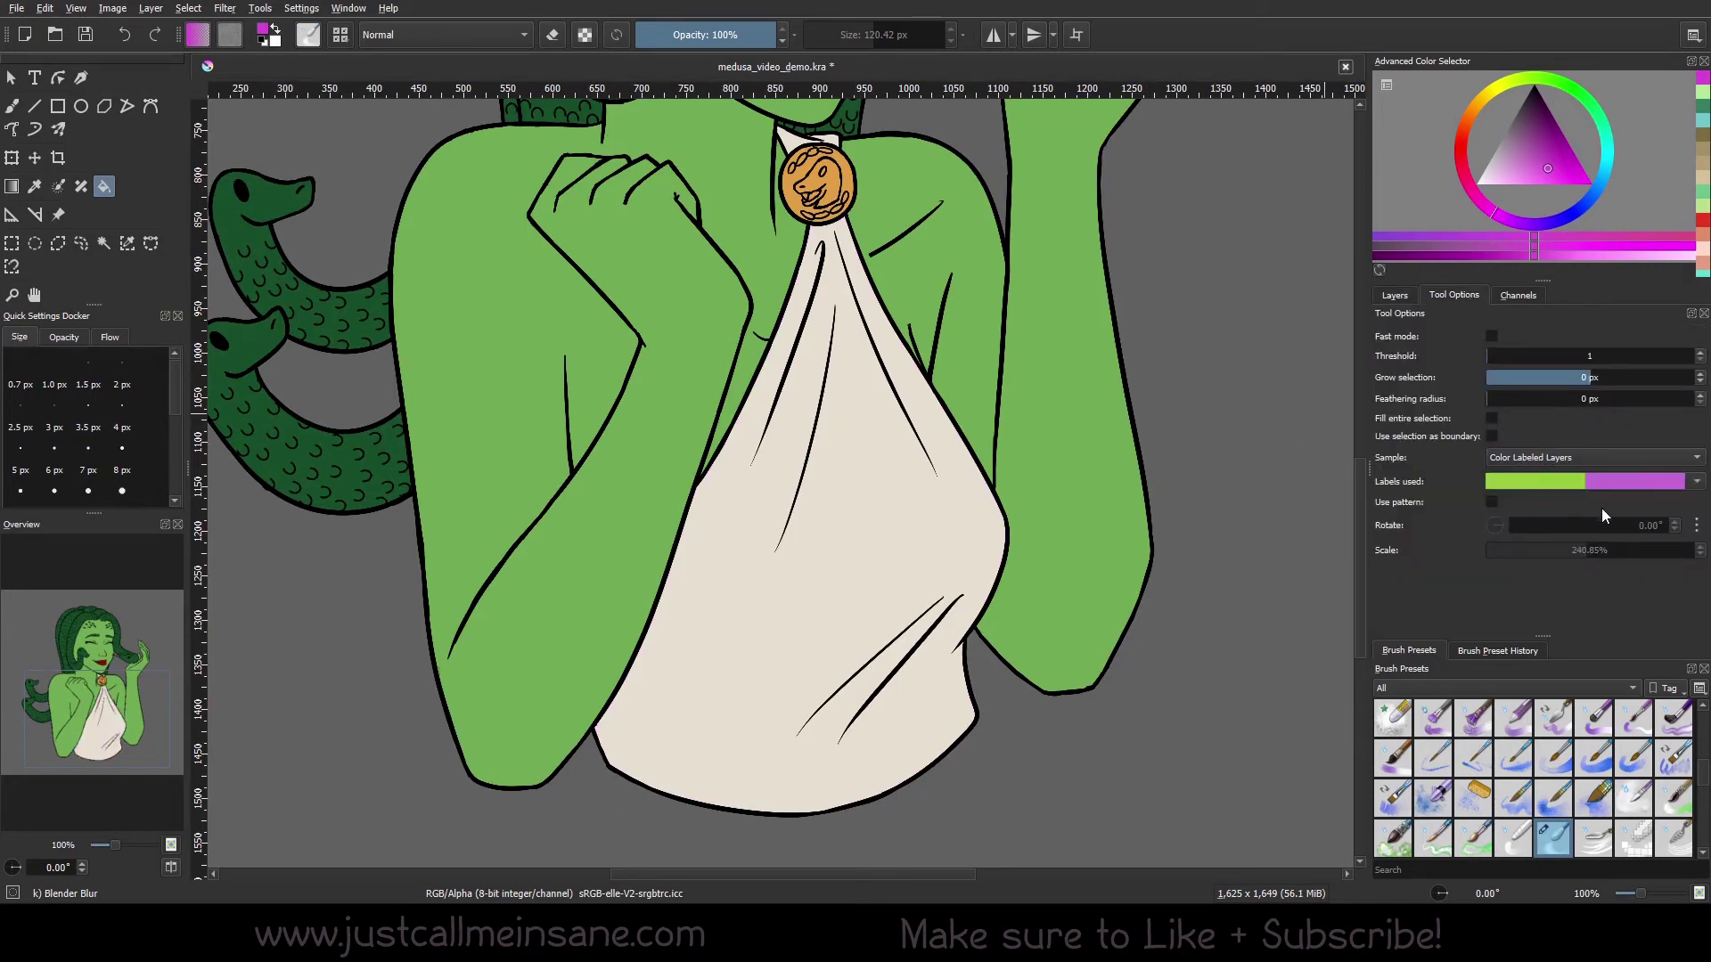
left_click(1675, 485)
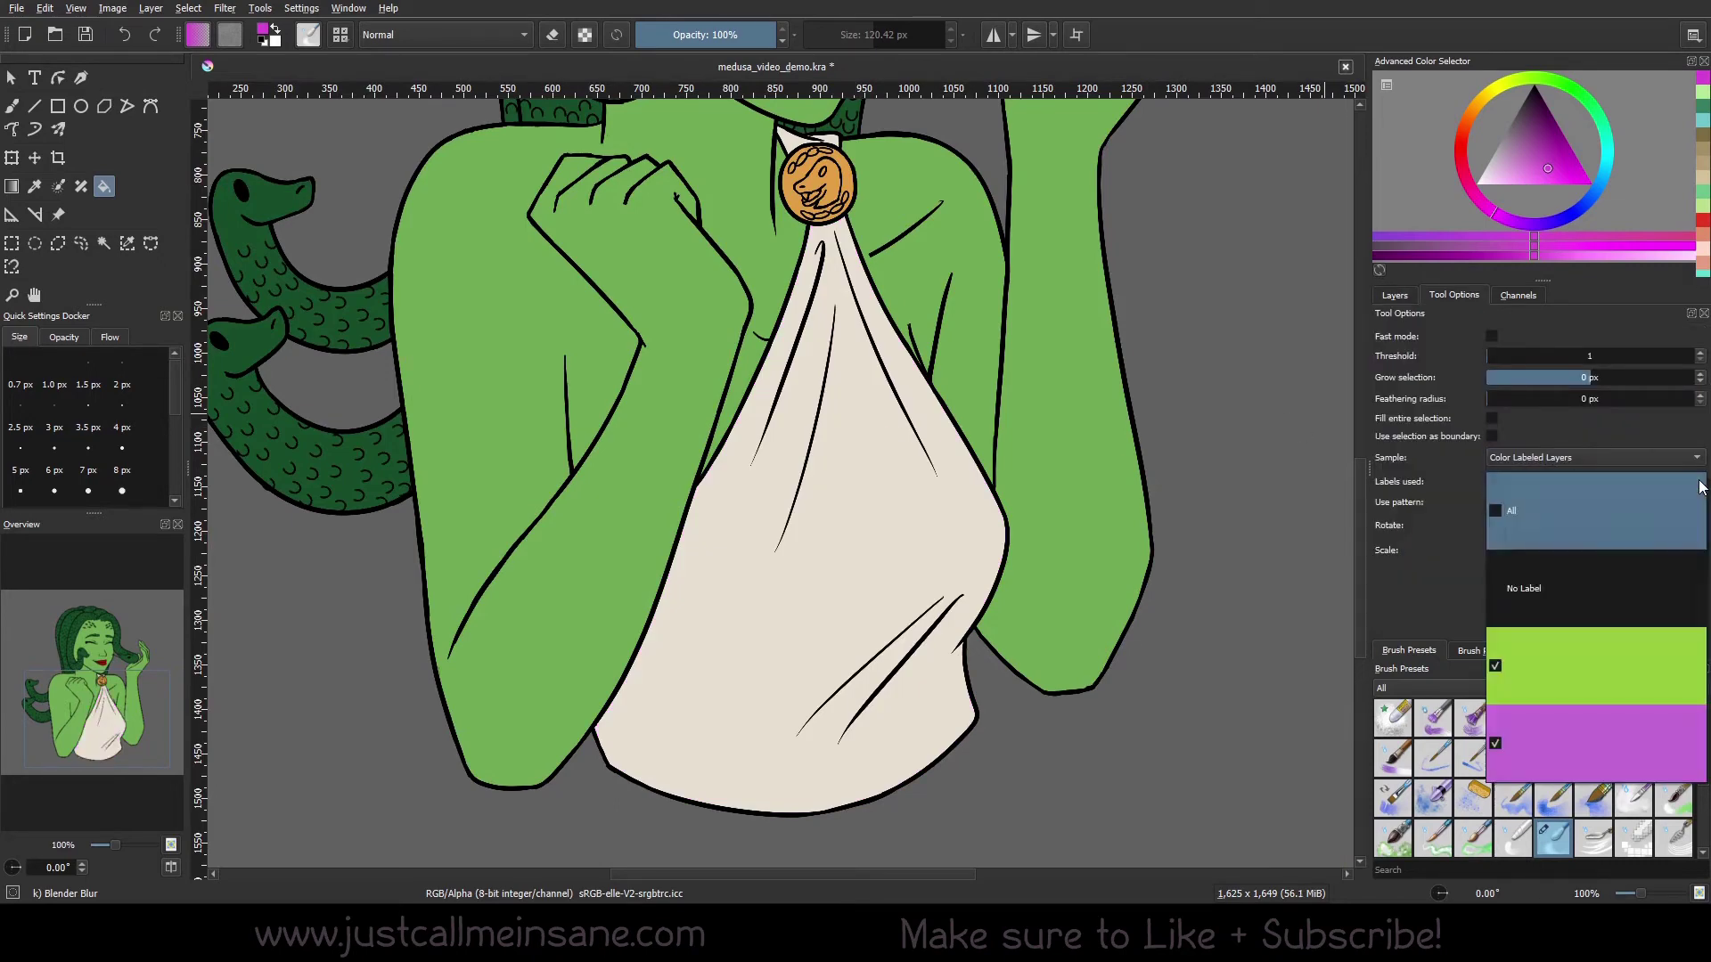
left_click(1497, 743)
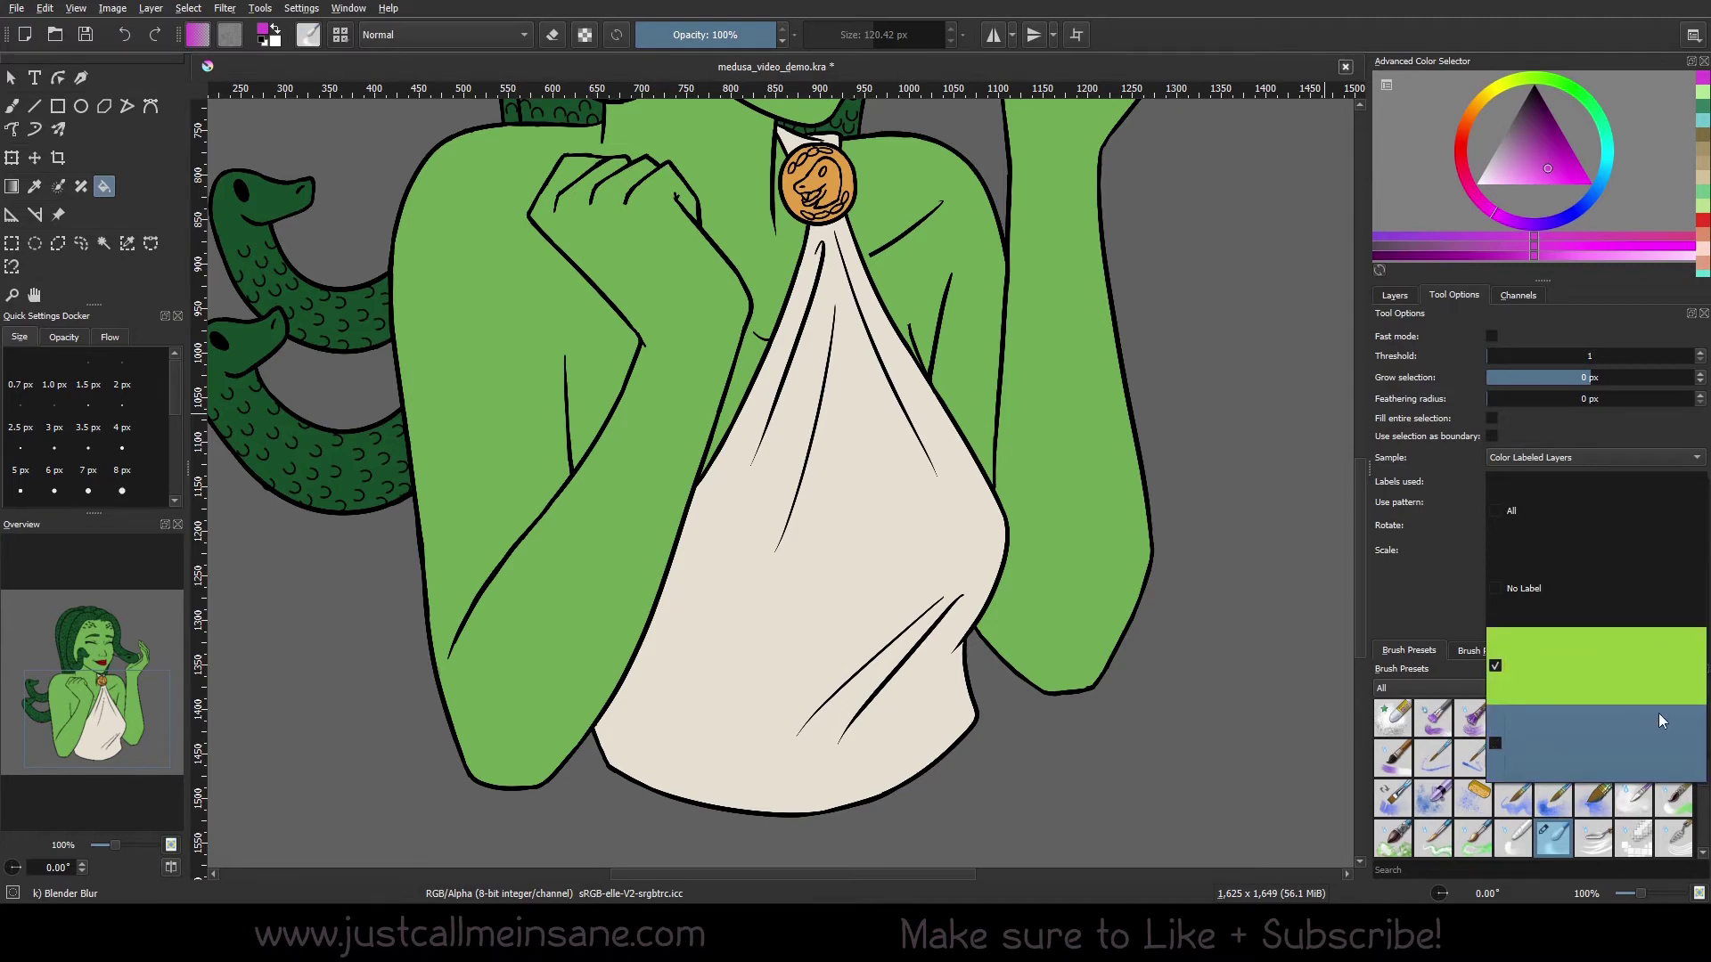
left_click(1390, 295)
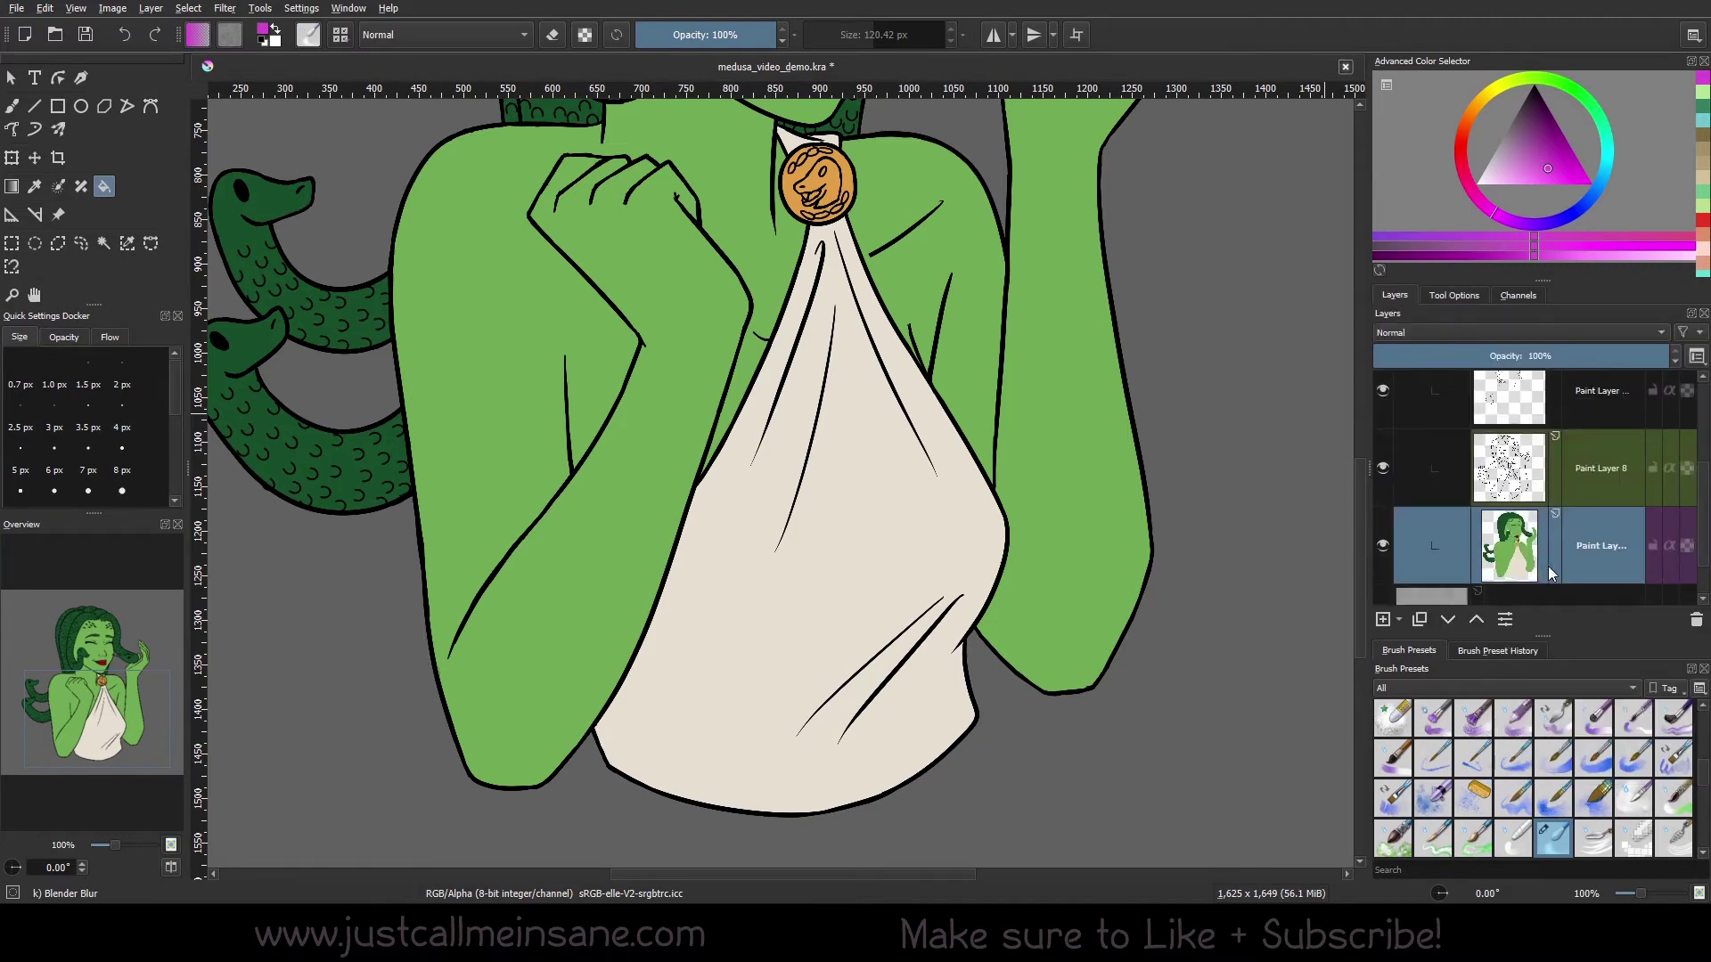
Fill the dress with magenta on Paint Layer 9 and inspect the fill's edges along the fold lines
left_click(836, 593)
scroll(787, 437, "up", 4)
left_click_drag(770, 365, 764, 661)
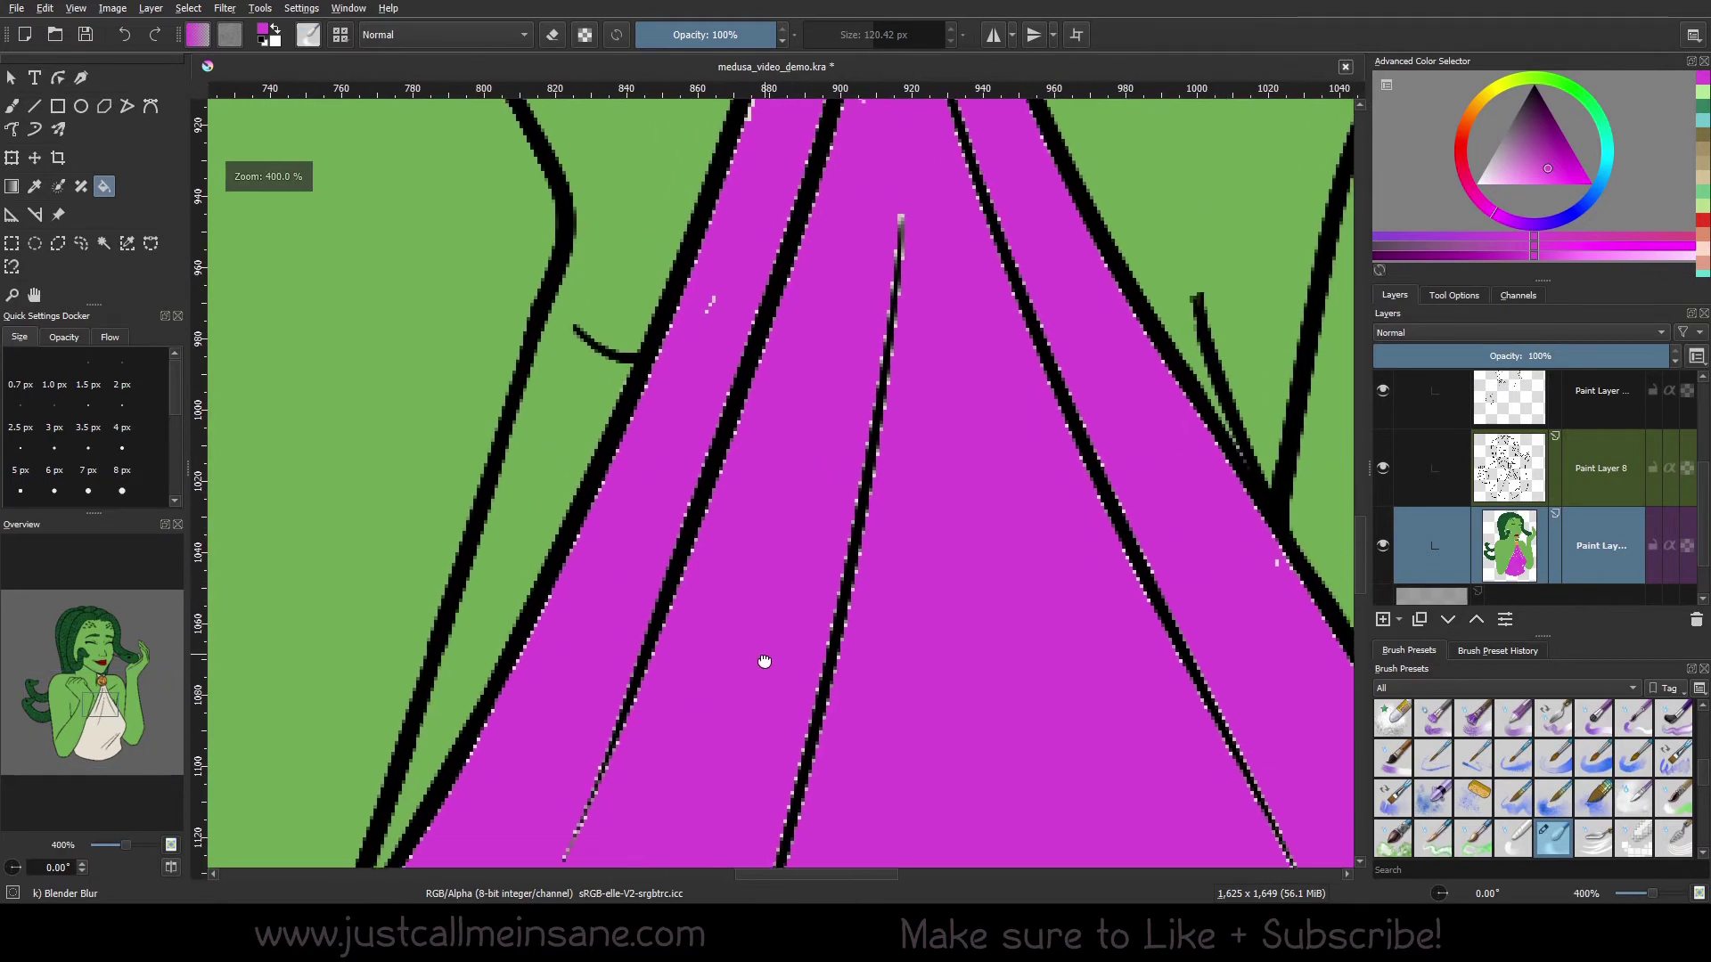
left_click_drag(797, 399, 786, 457)
scroll(785, 456, "down", 1)
left_click_drag(838, 351, 773, 381)
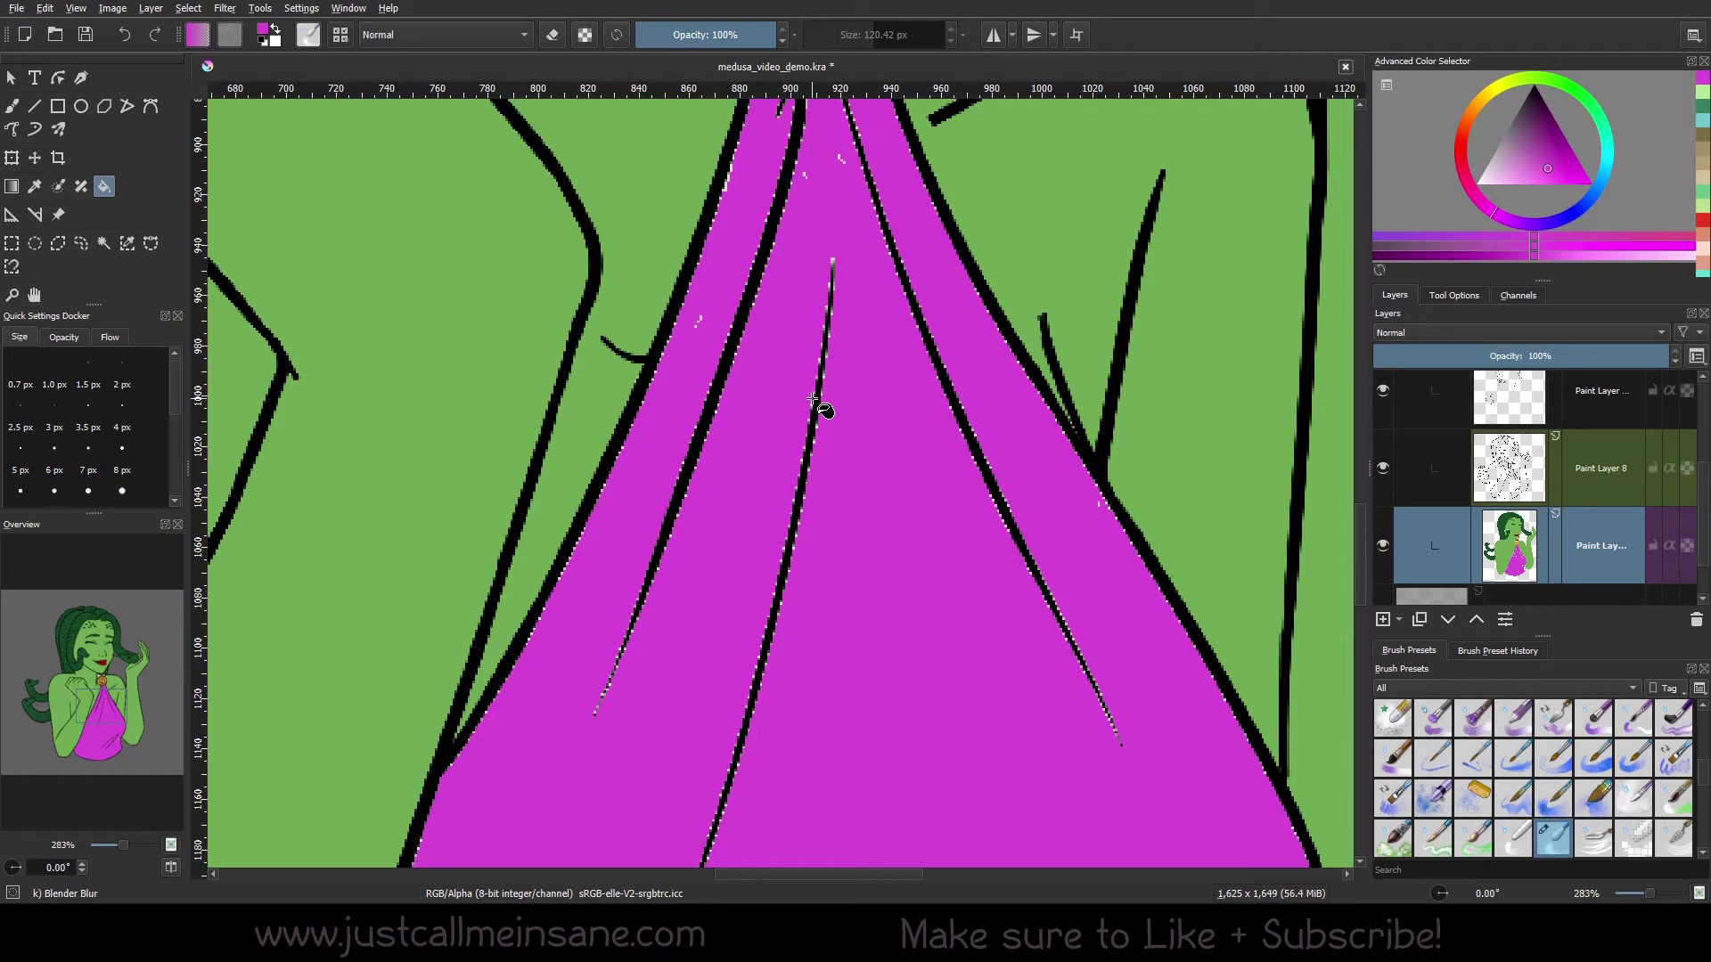
scroll(818, 405, "down", 5)
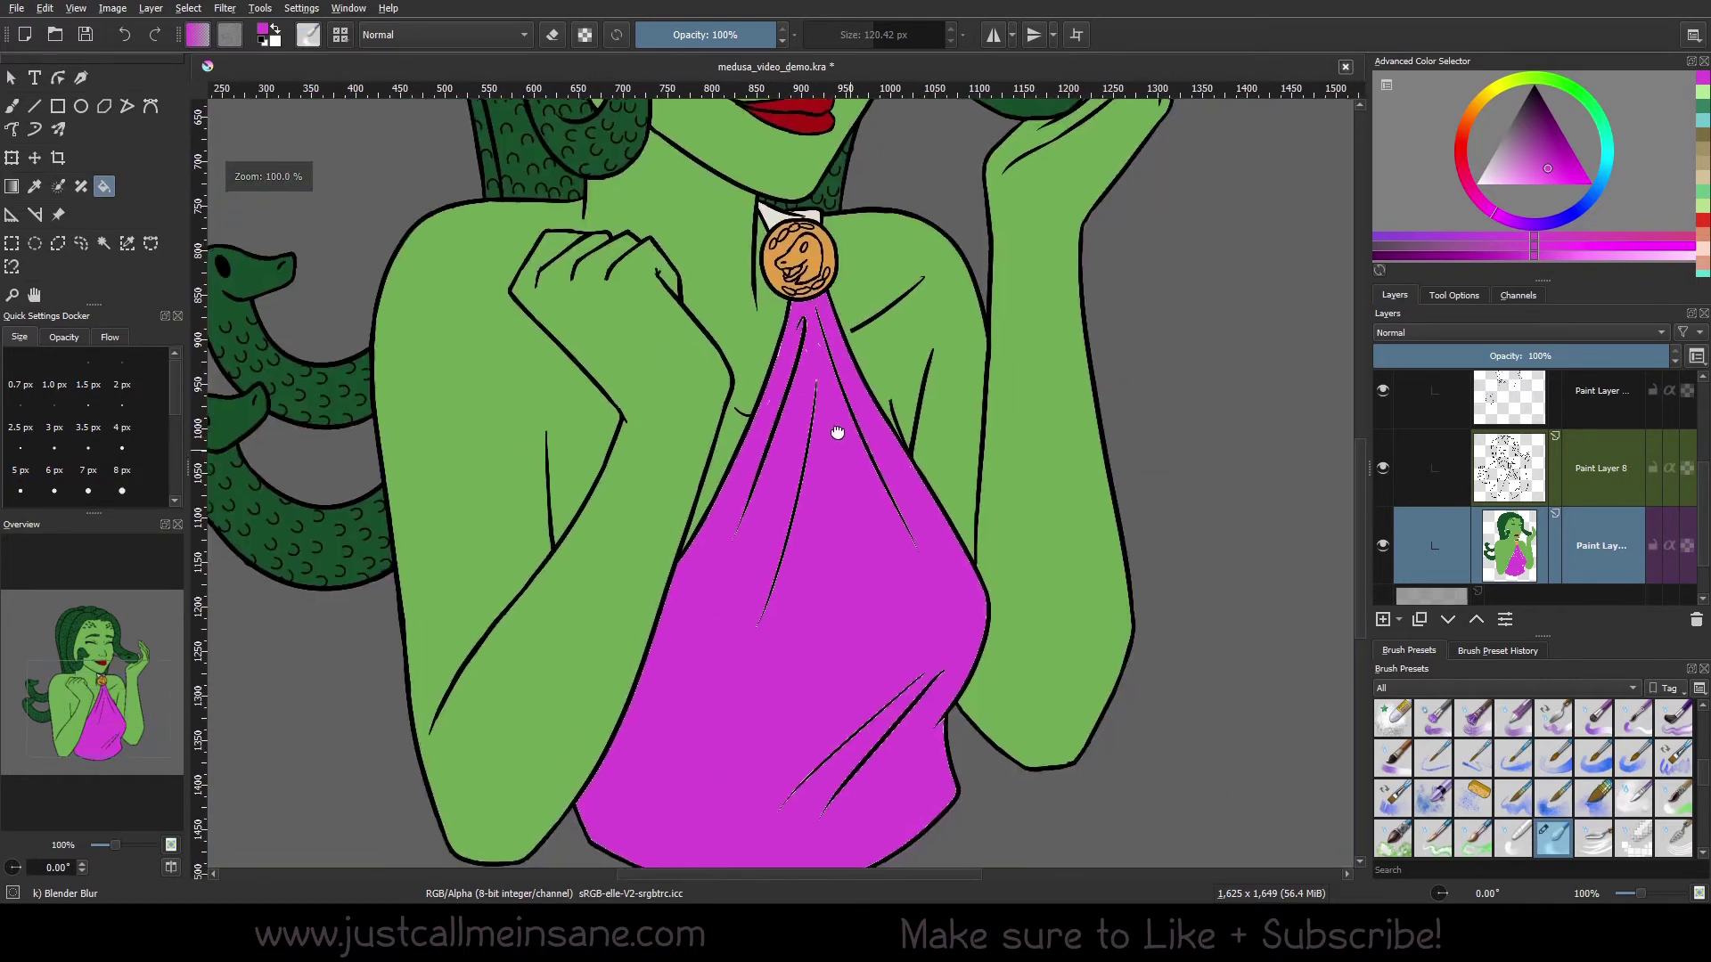
Undo the magenta dress fill and restrict the Fill tool's labelled-layer sampling to No Label, excluding the green label
key("ctrl+z")
left_click(1456, 295)
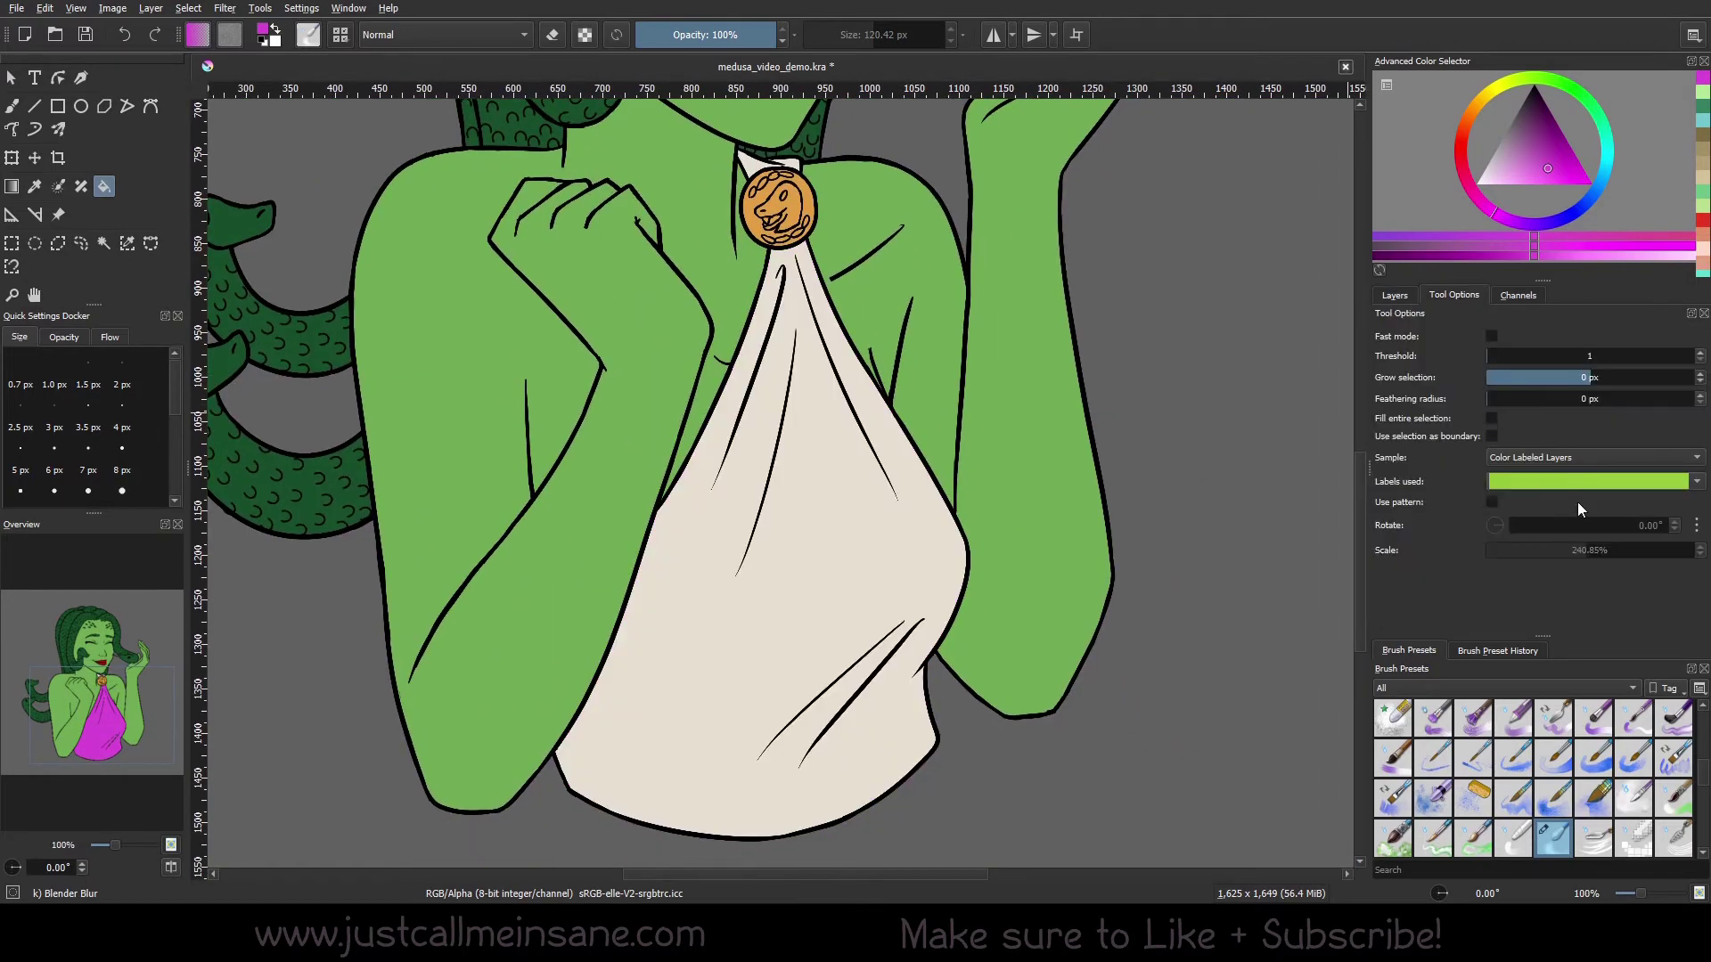
left_click(1624, 480)
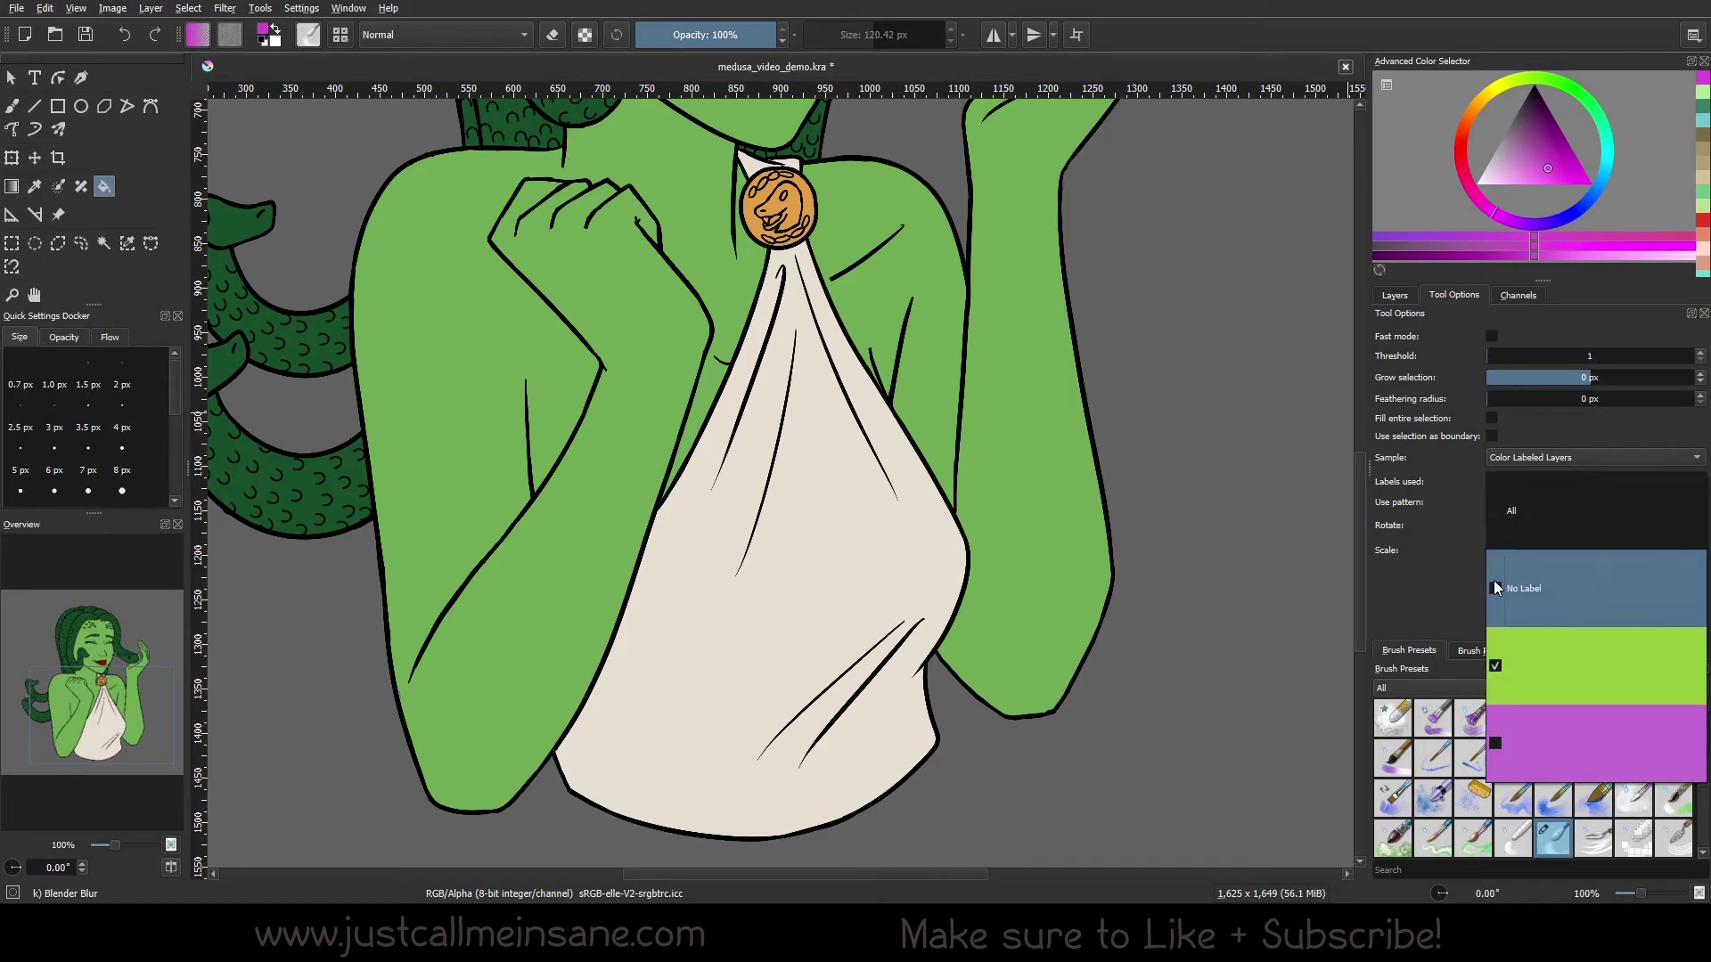
left_click(1510, 659)
left_click(1424, 631)
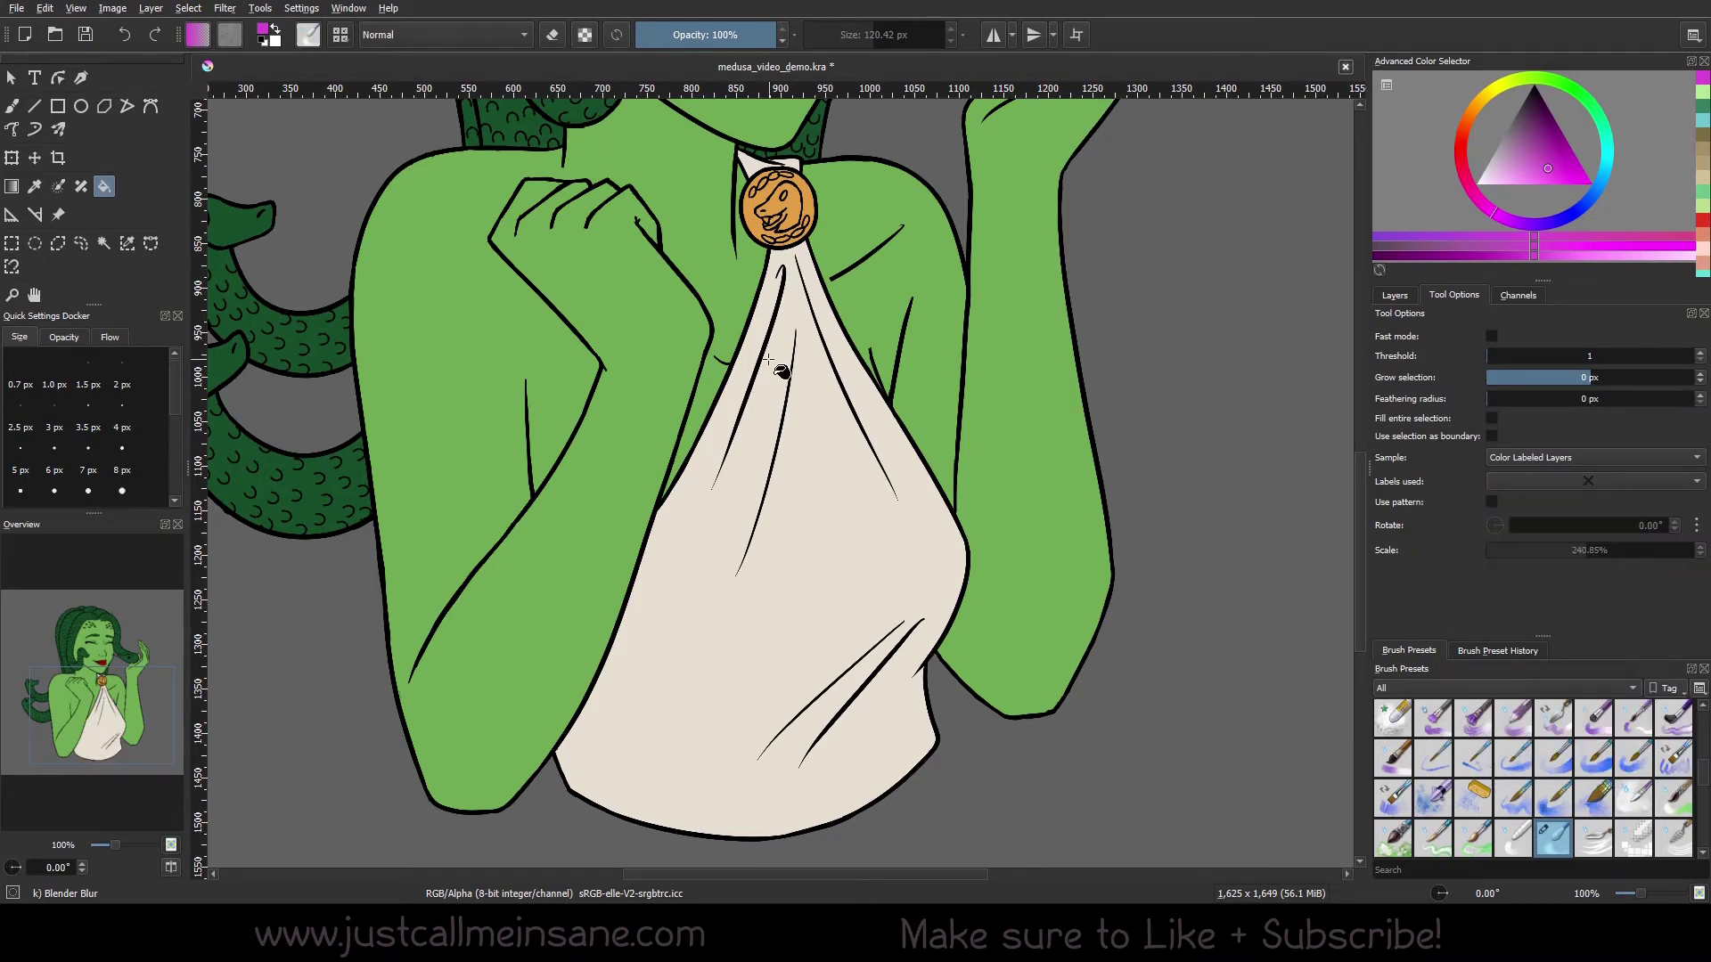
Try the magenta dress fill while sampling only unlabelled layers, check it up close, and undo it
left_click(805, 364)
scroll(805, 364, "up", 3)
key("ctrl+z")
Switch the Fill tool's sampling to Current Layer, fill the dress with magenta on Paint Layer 9, and inspect the fold-line edges
left_click(1536, 451)
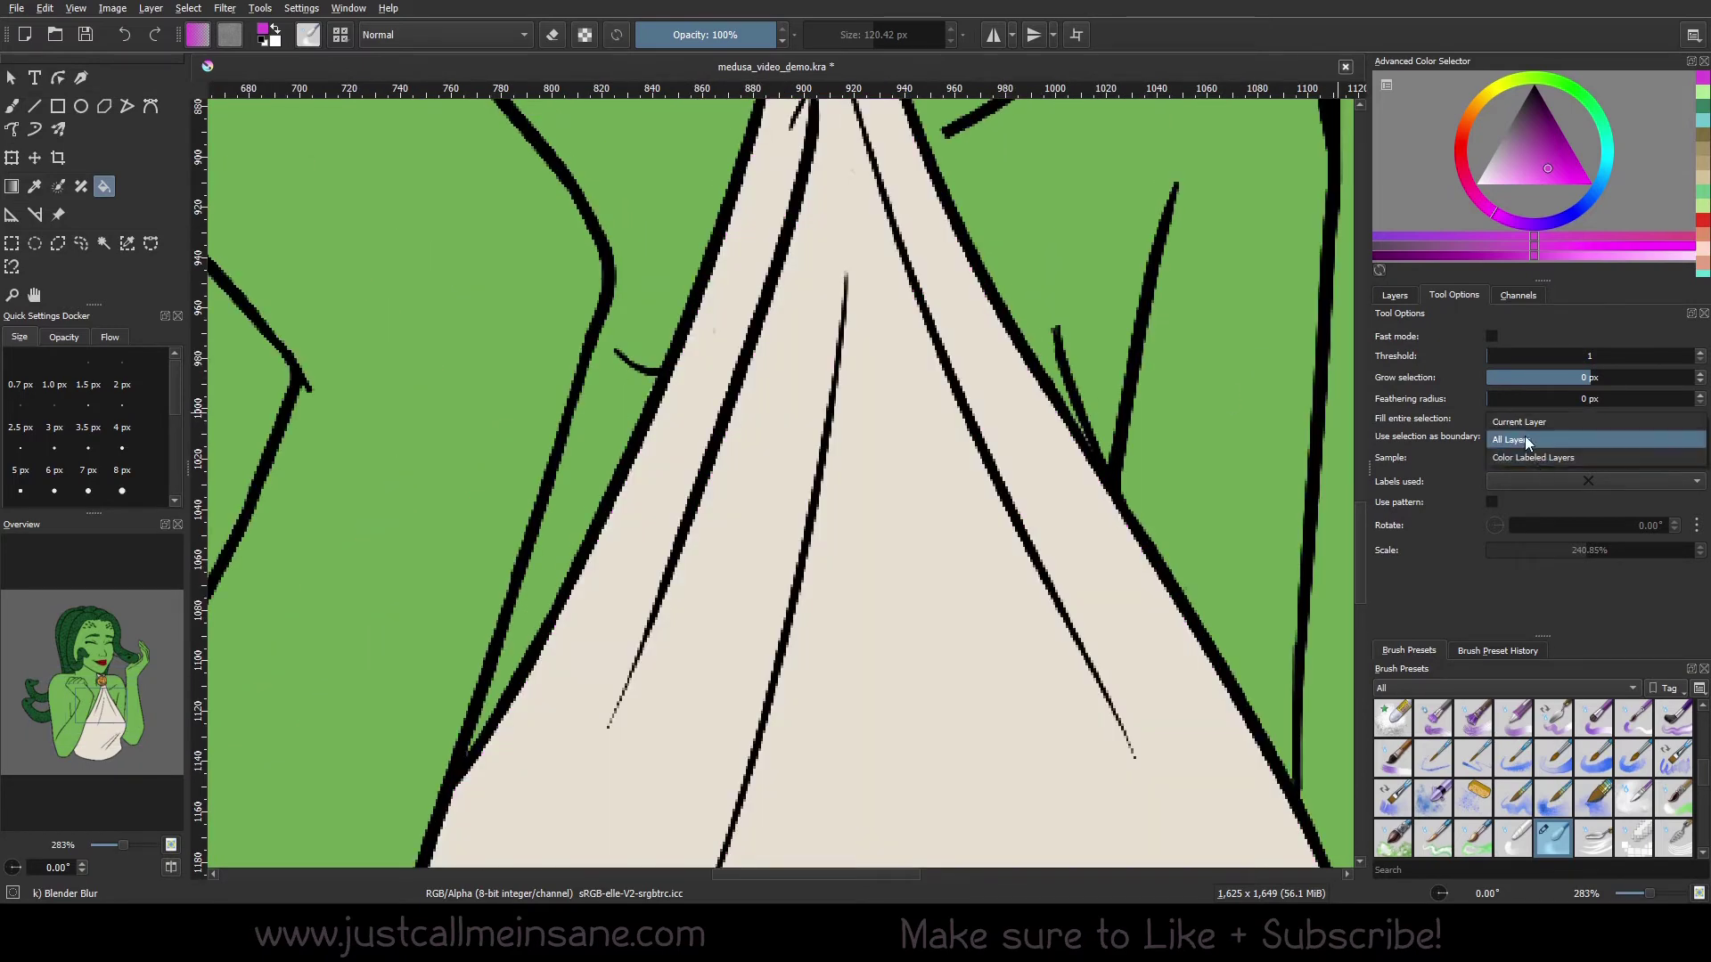
left_click(1524, 426)
left_click(859, 491)
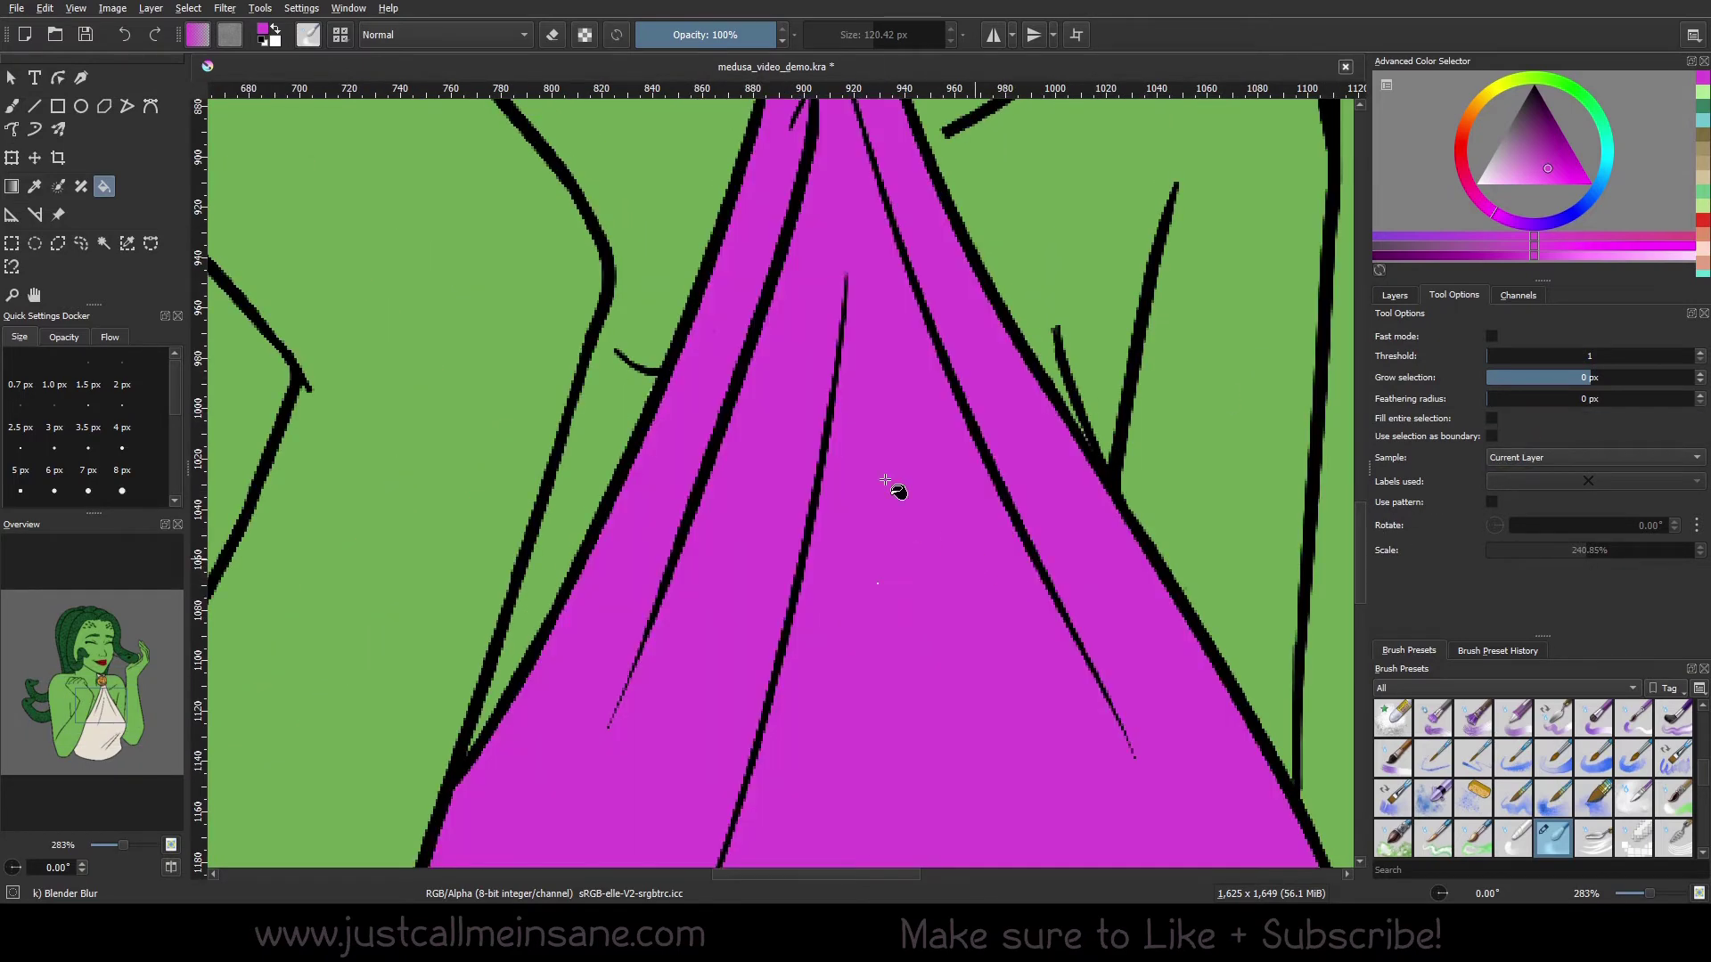
scroll(821, 332, "up", 2)
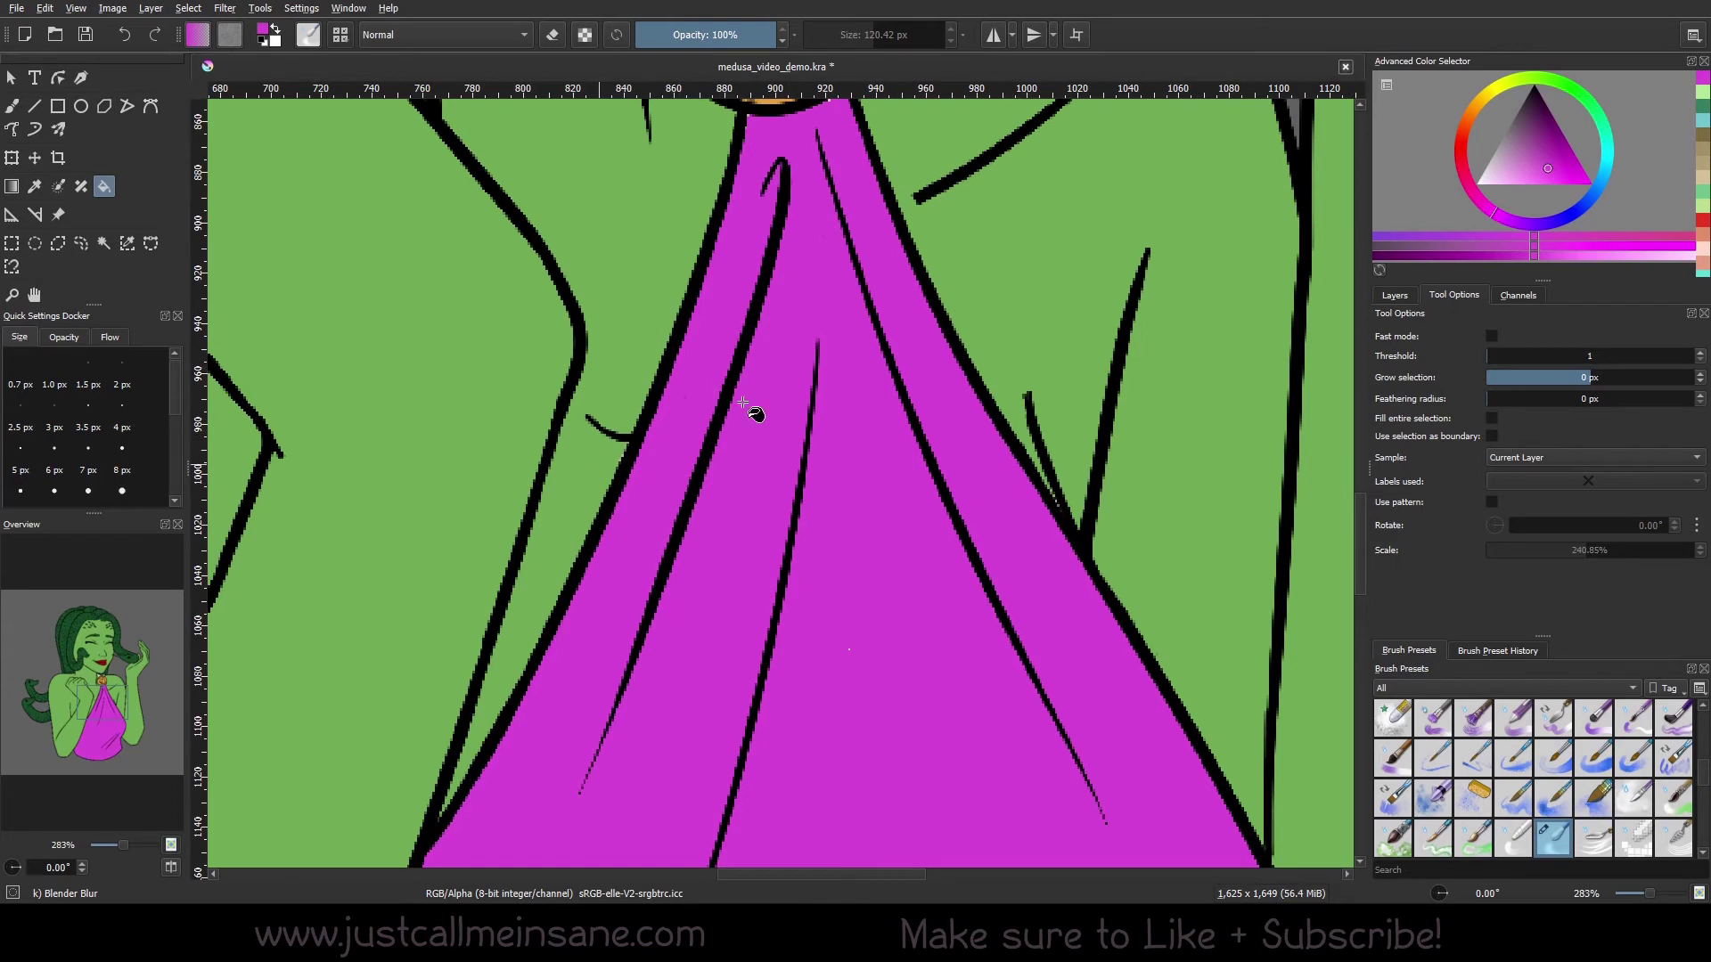
Set the Fill tool to sample Color Labeled Layers, using only the purple label
left_click(1533, 457)
left_click(1532, 491)
left_click(1532, 488)
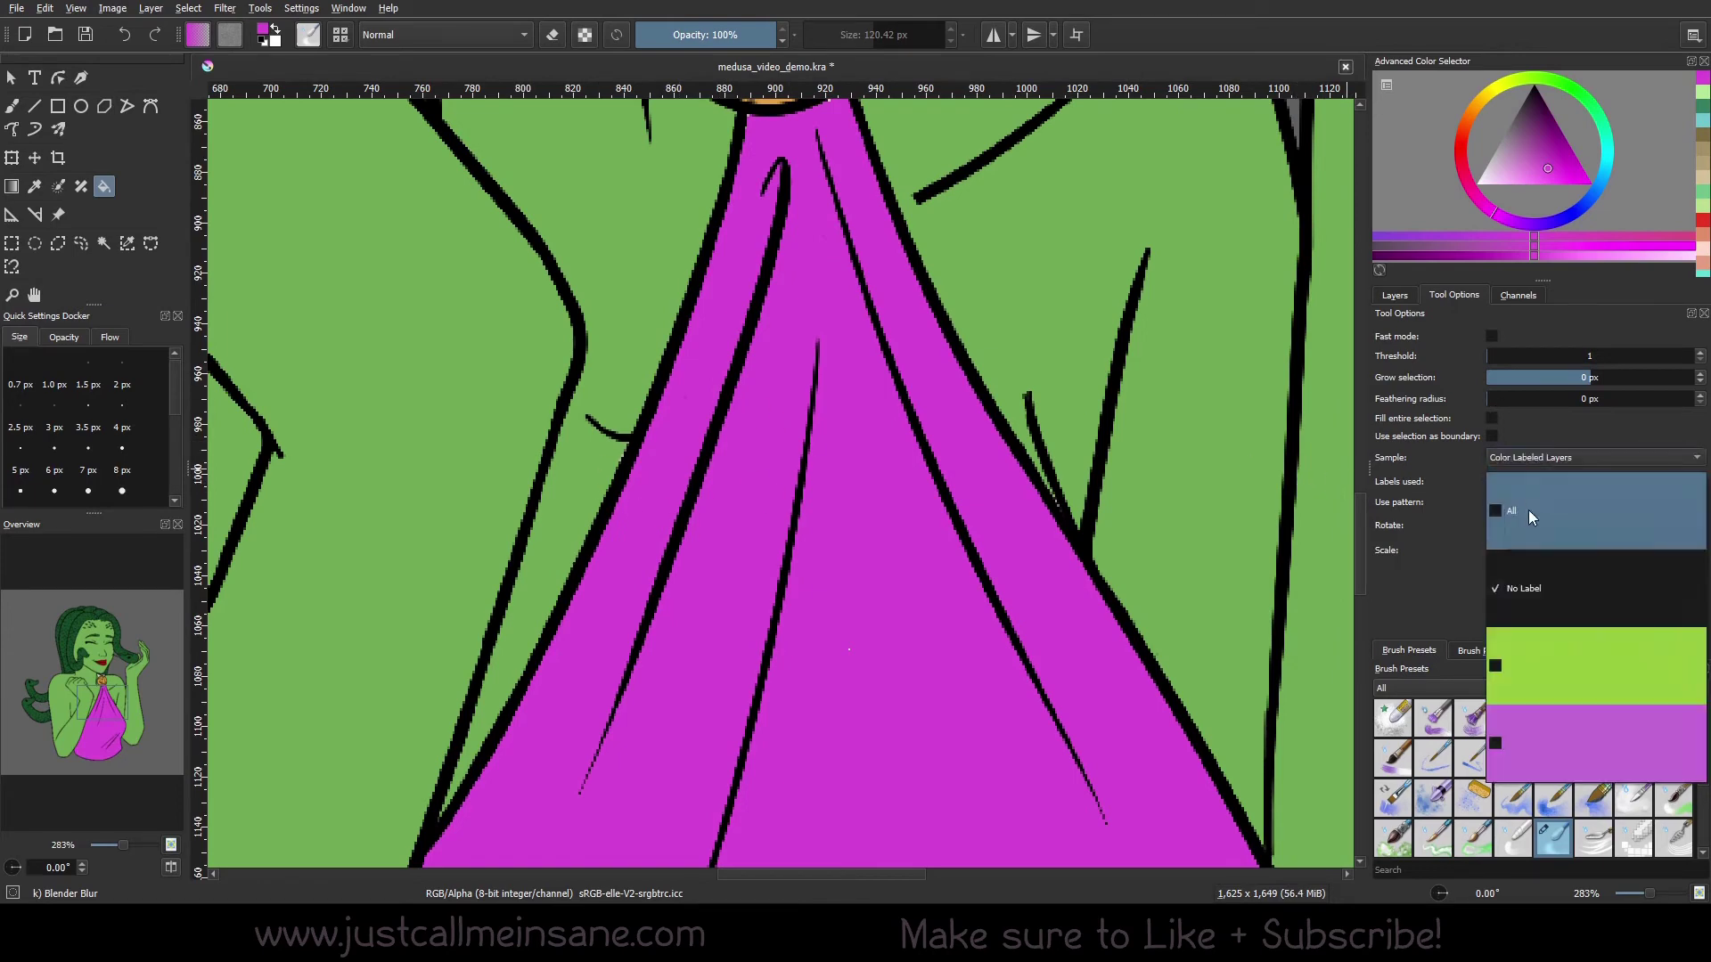
left_click(1497, 743)
Select Paint Layer 8, fill the dress with magenta on it, and inspect how the fill covers the fold lines
left_click(1392, 295)
left_click(1527, 472)
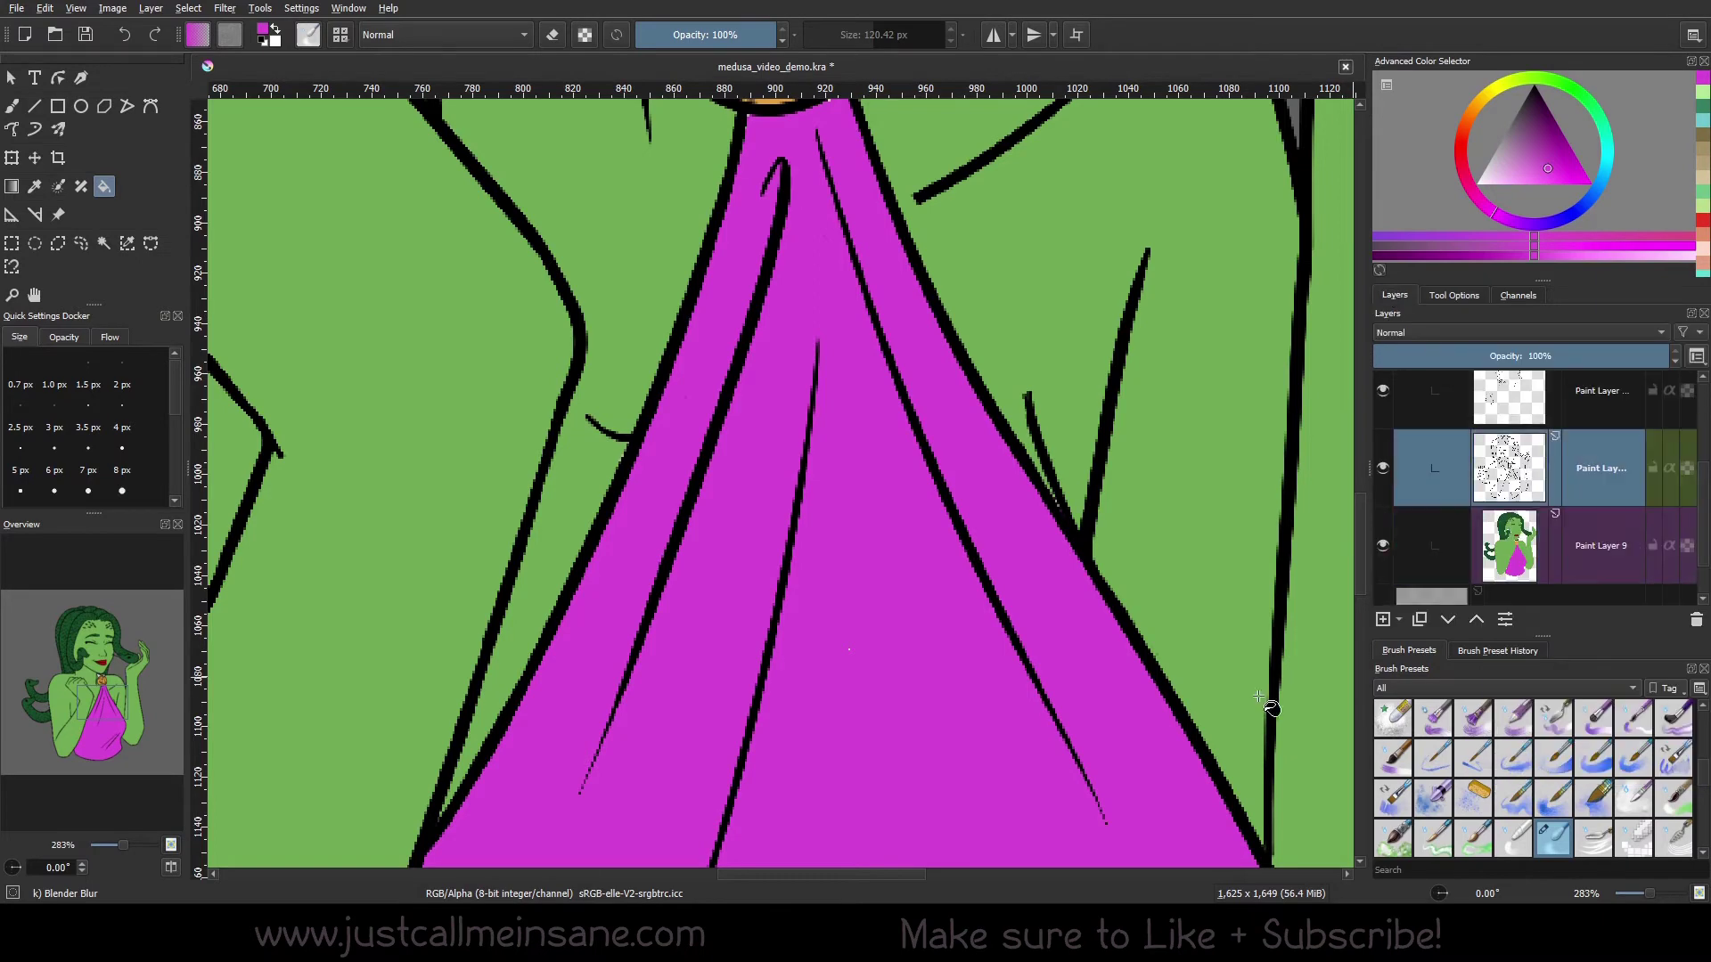
left_click(749, 577)
mouse_move(734, 489)
left_mouse_down()
mouse_move(737, 454)
mouse_move(774, 412)
left_mouse_up()
scroll(775, 413, "down", 3)
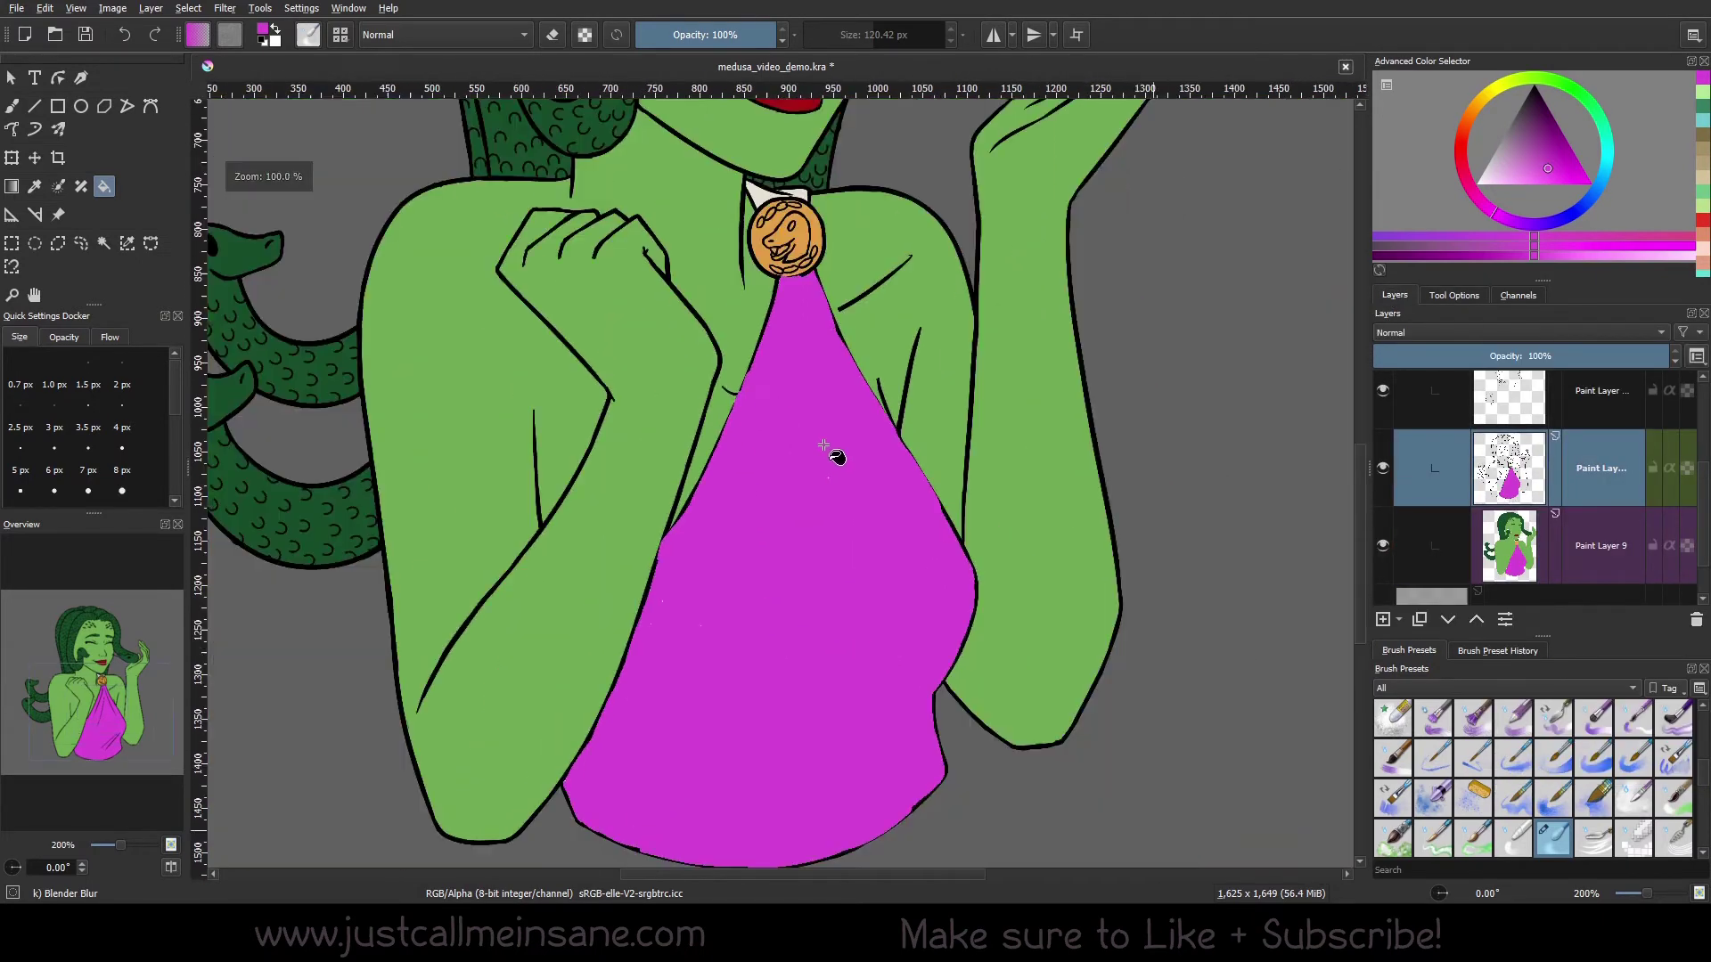
Undo the dress fill on Paint Layer 8 and set the Fill tool's sampling to Current Layer
left_click(1462, 295)
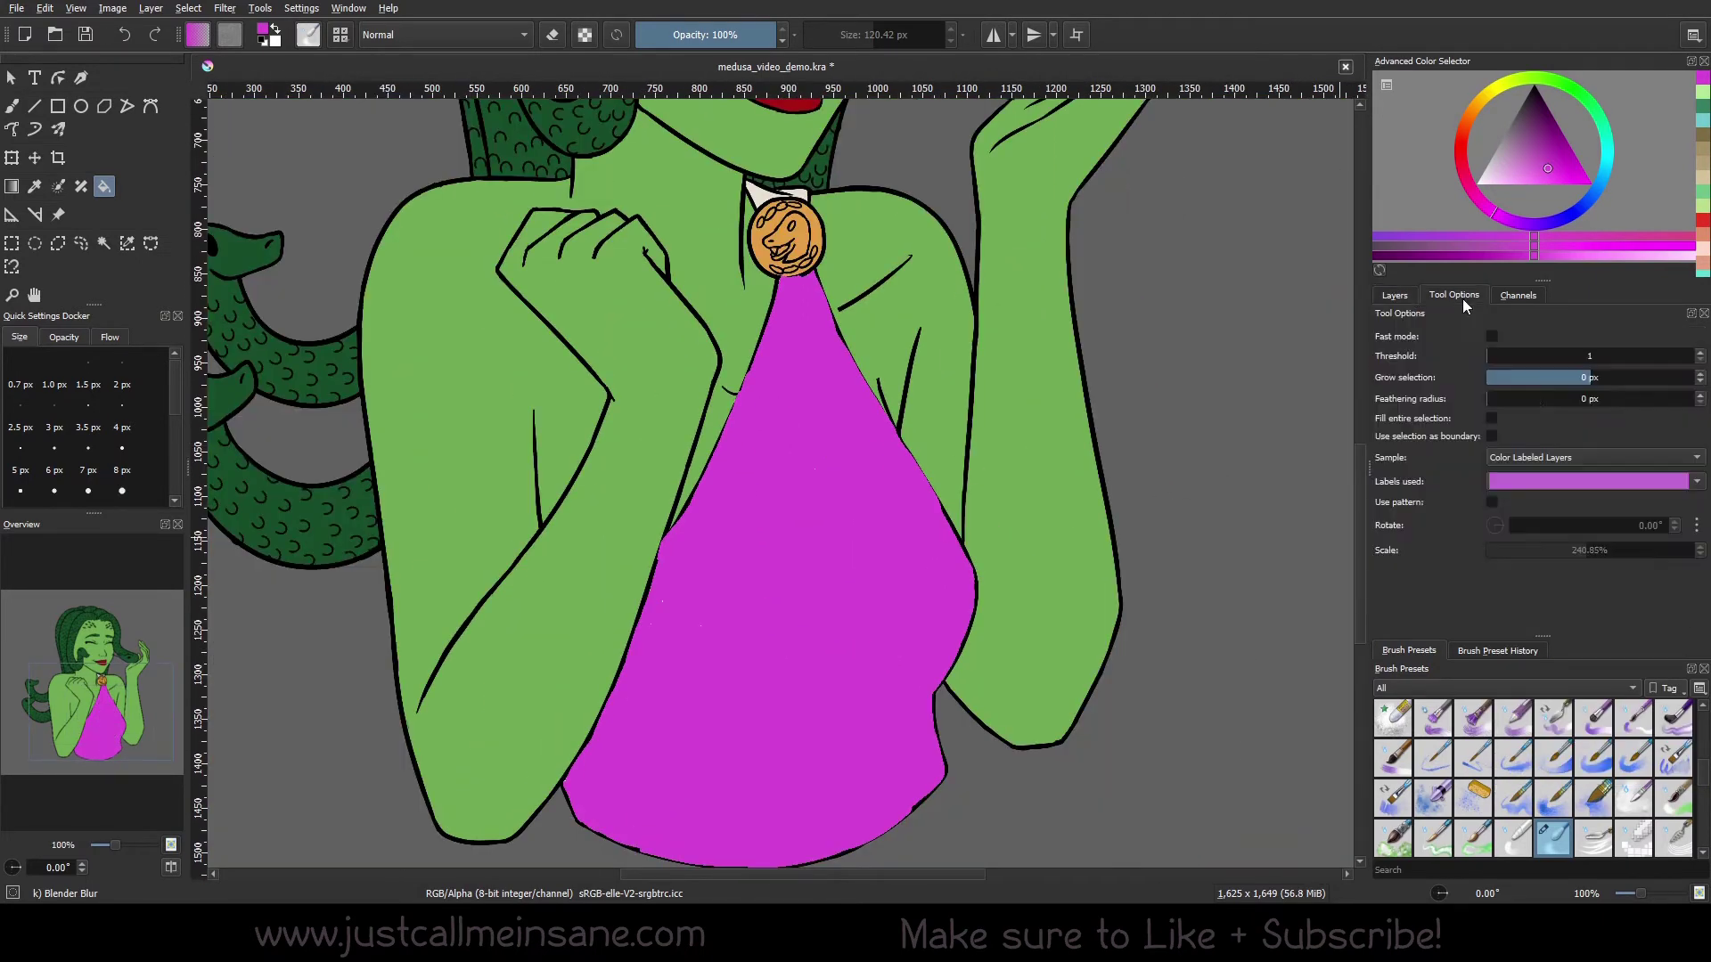
left_click(1561, 454)
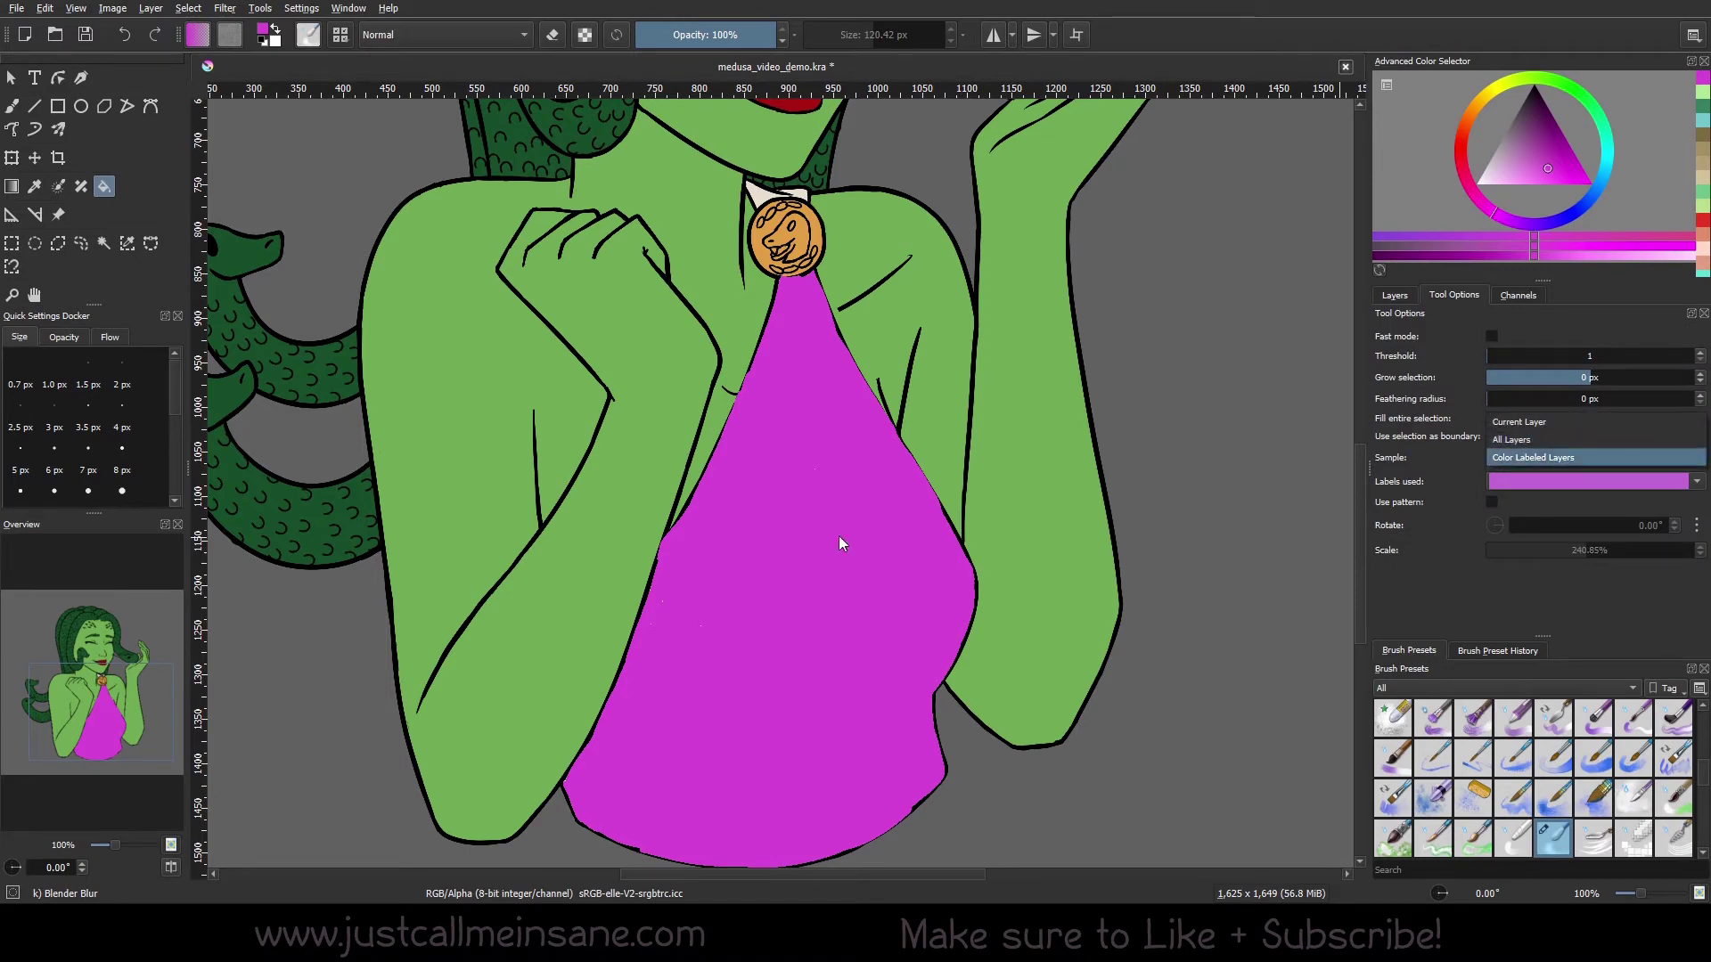
left_click(1089, 64)
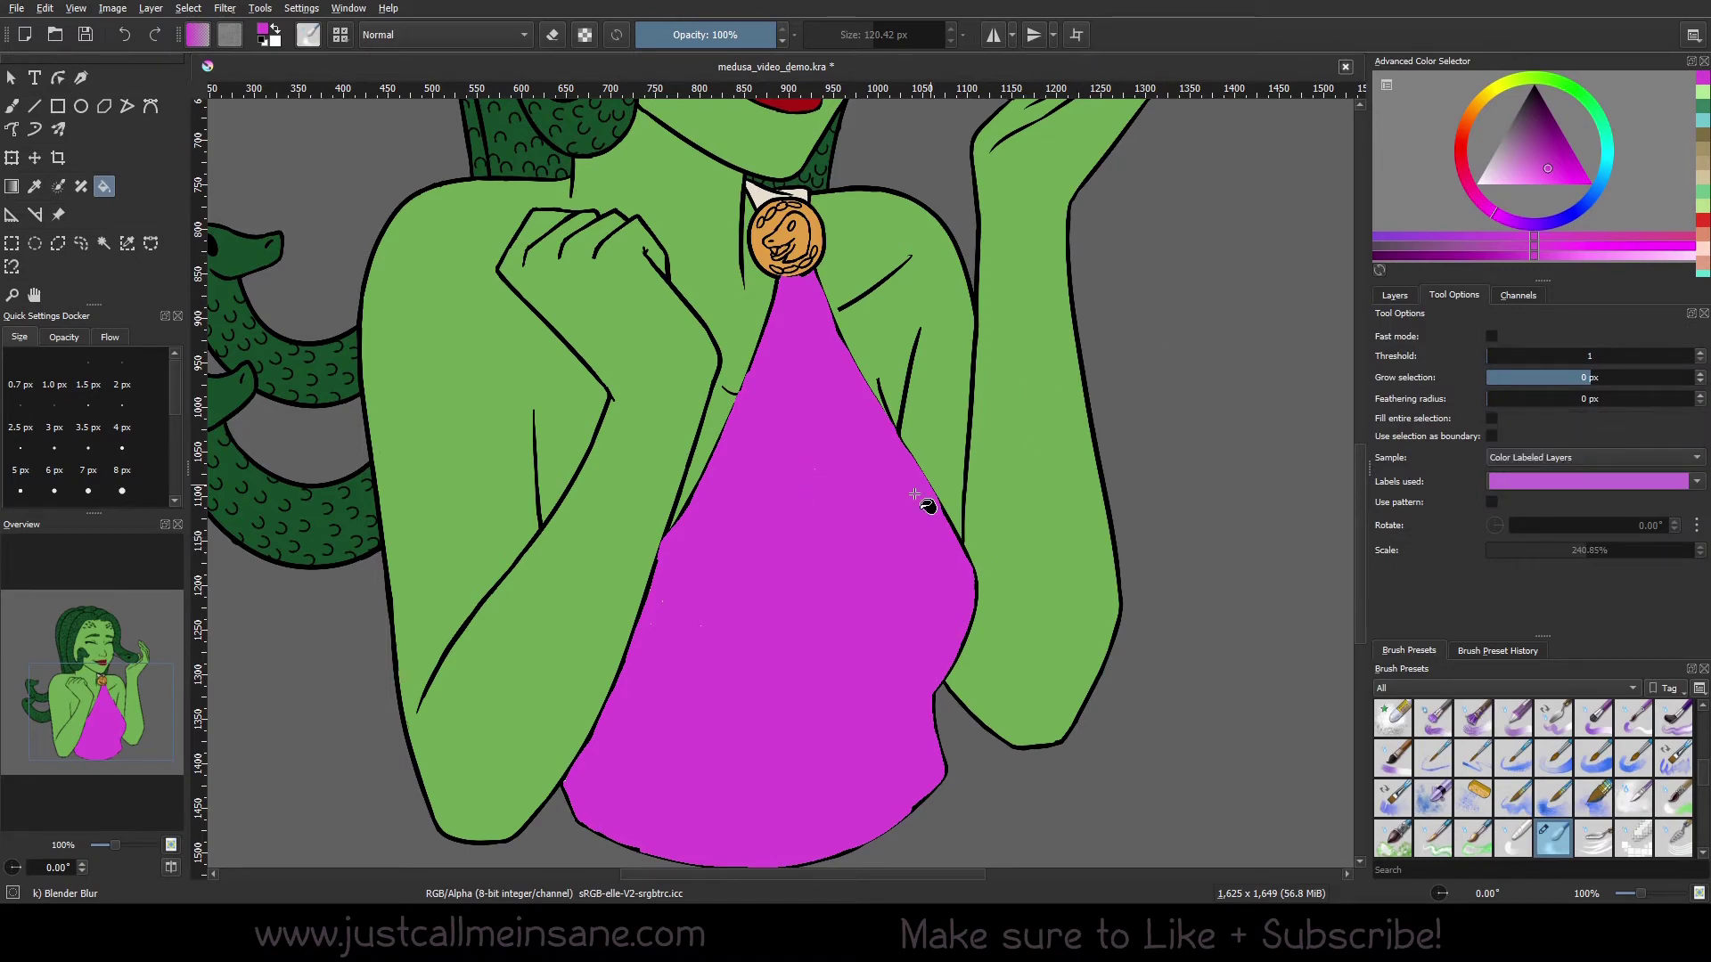
key("ctrl+z")
left_click(1554, 459)
left_click(1547, 424)
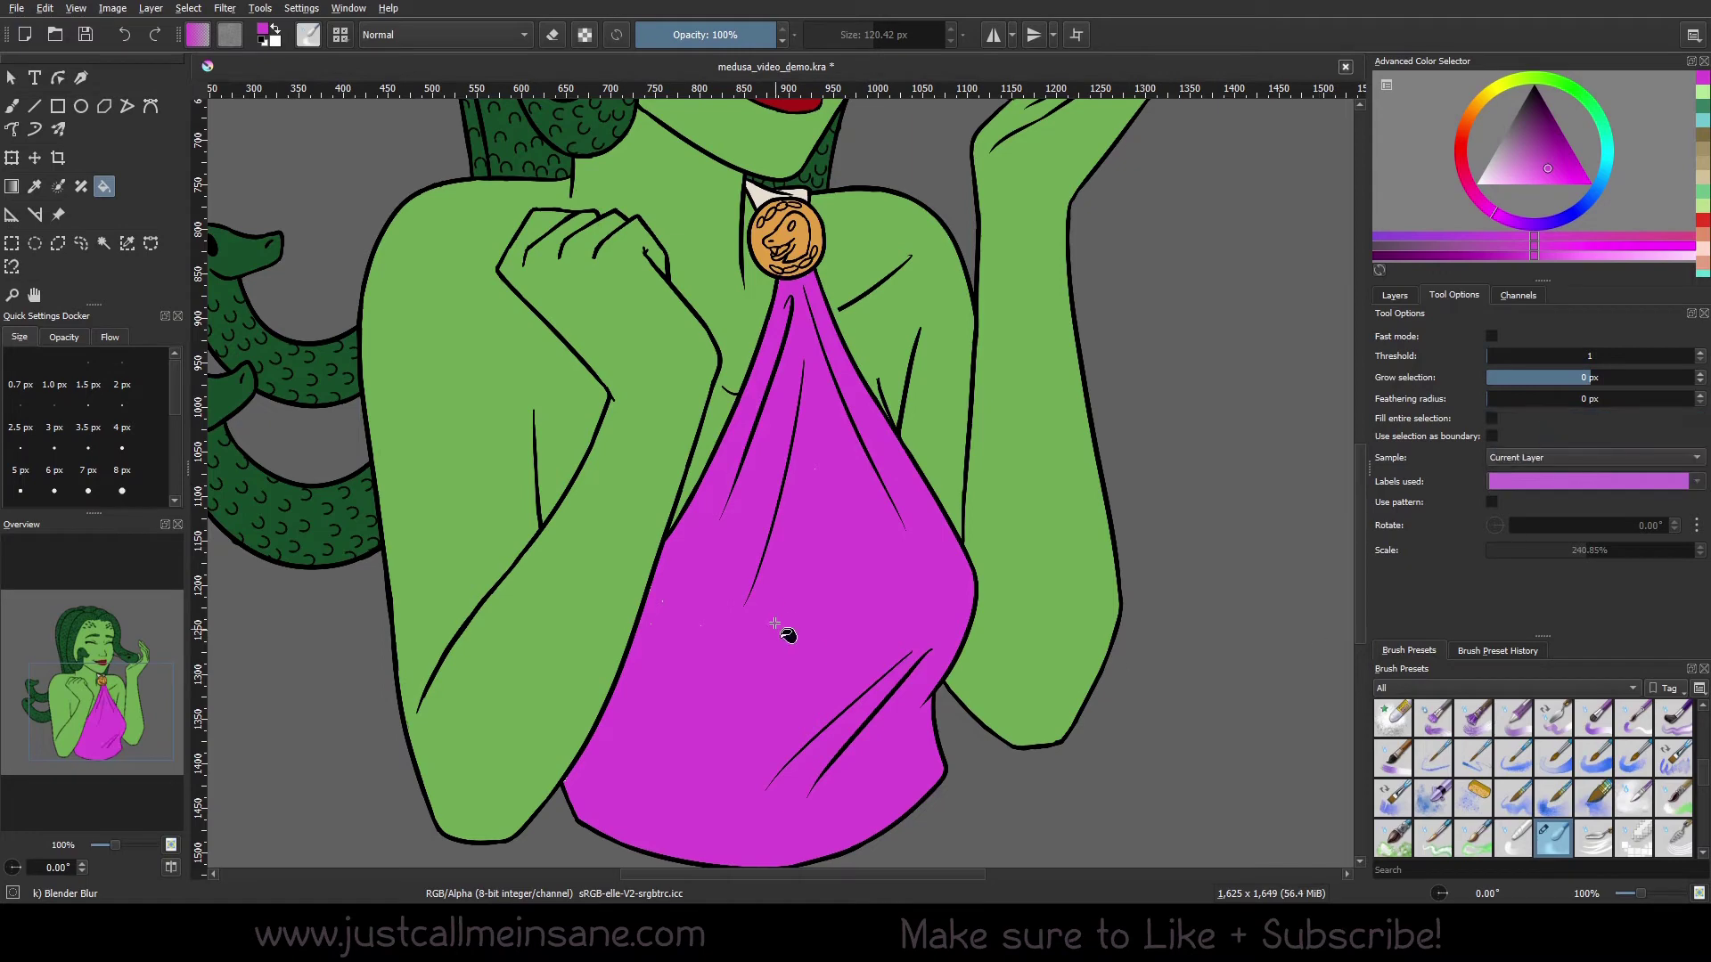
Undo the magenta dress fills on Paint Layers 8 and 9
left_click(1396, 295)
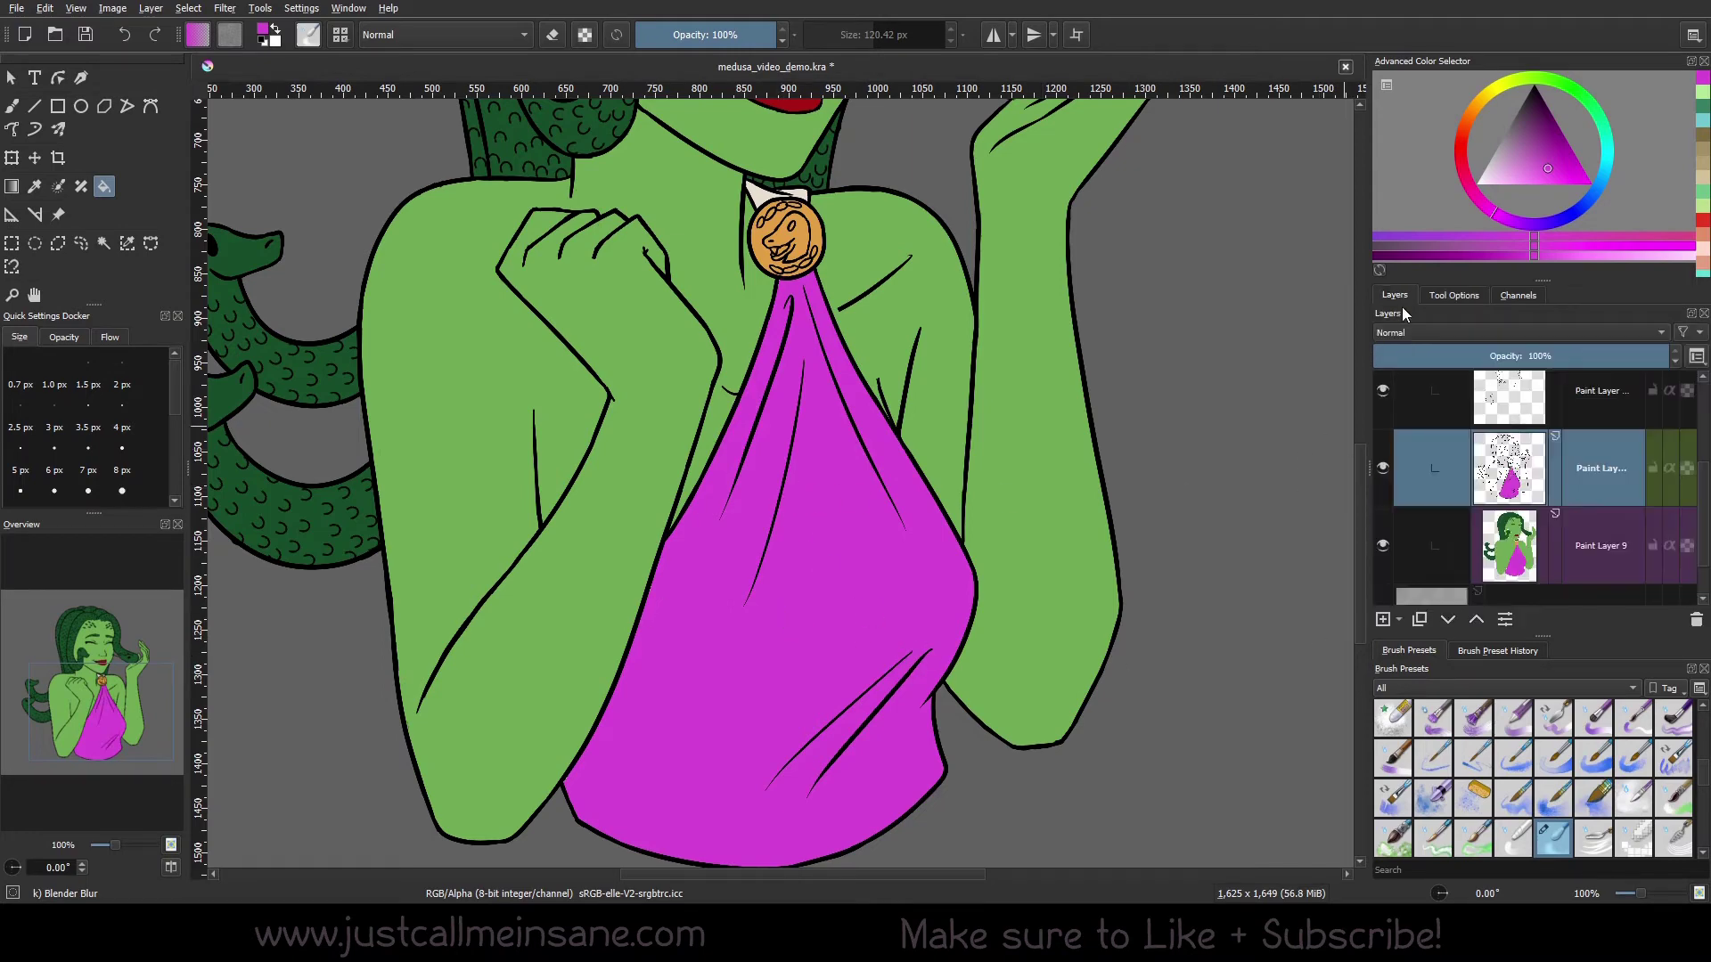
left_click(805, 624)
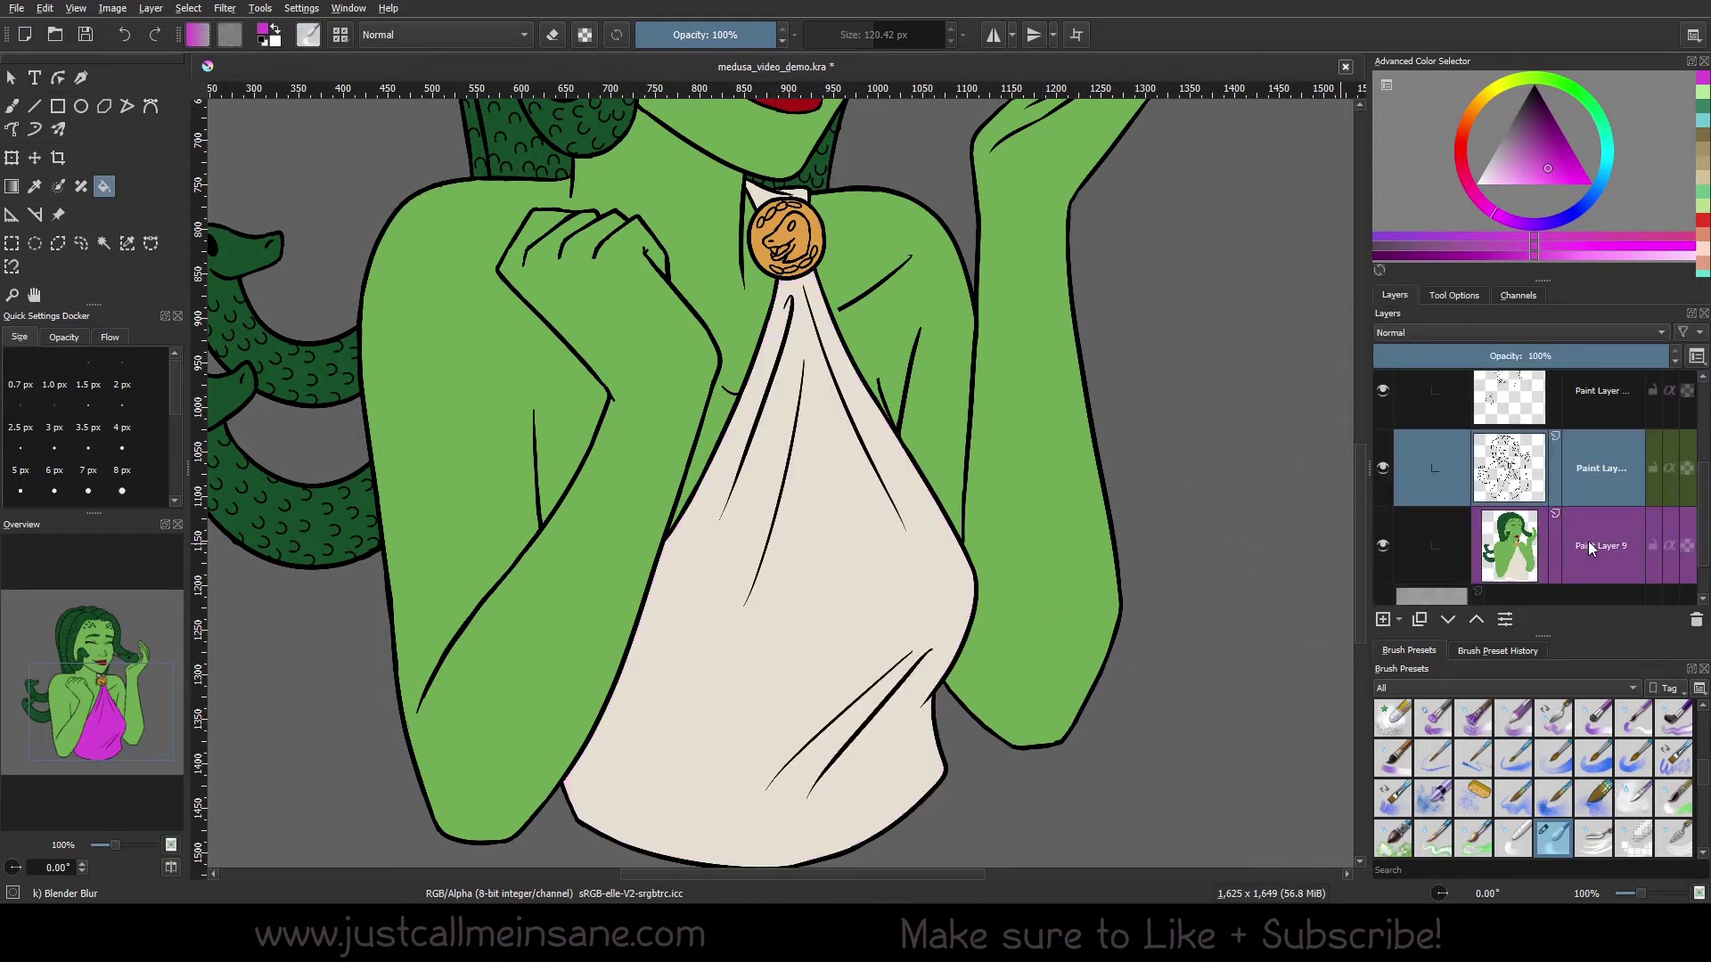
key("ctrl+z")
Try the magenta dress fill on Paint Layer 8 with Current Layer sampling, inspect the gaps along its edges, and undo it
left_click_drag(778, 341, 797, 484)
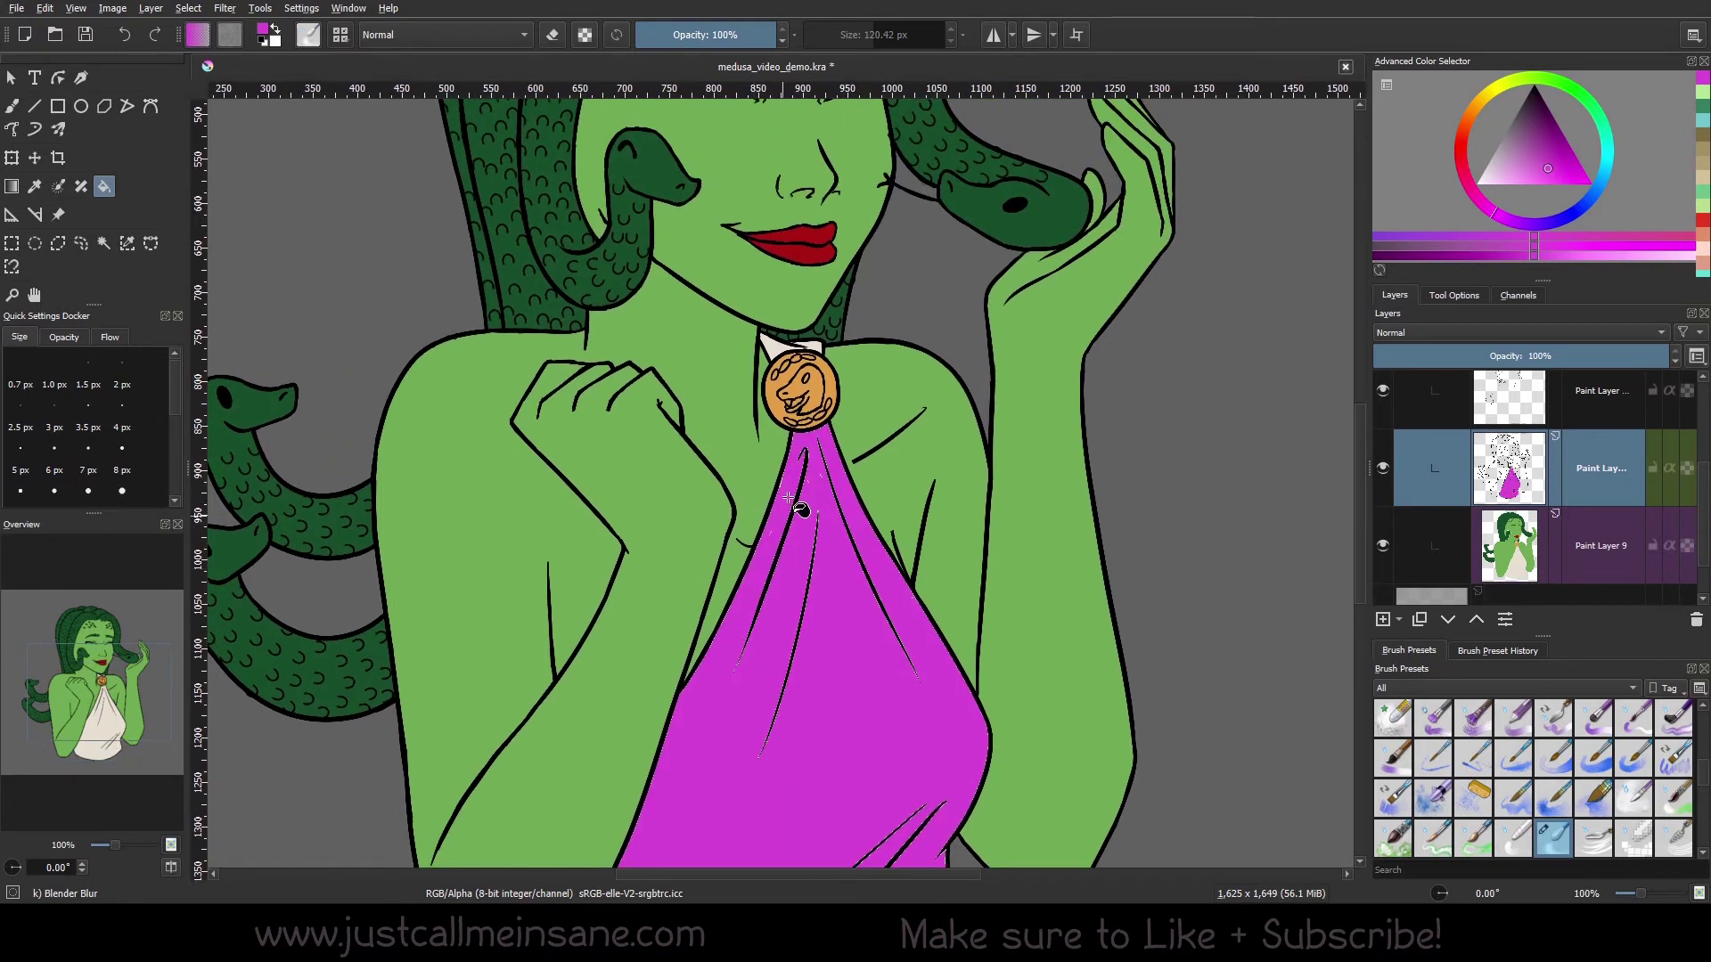
scroll(796, 484, "up", 4)
left_click_drag(831, 628, 766, 530)
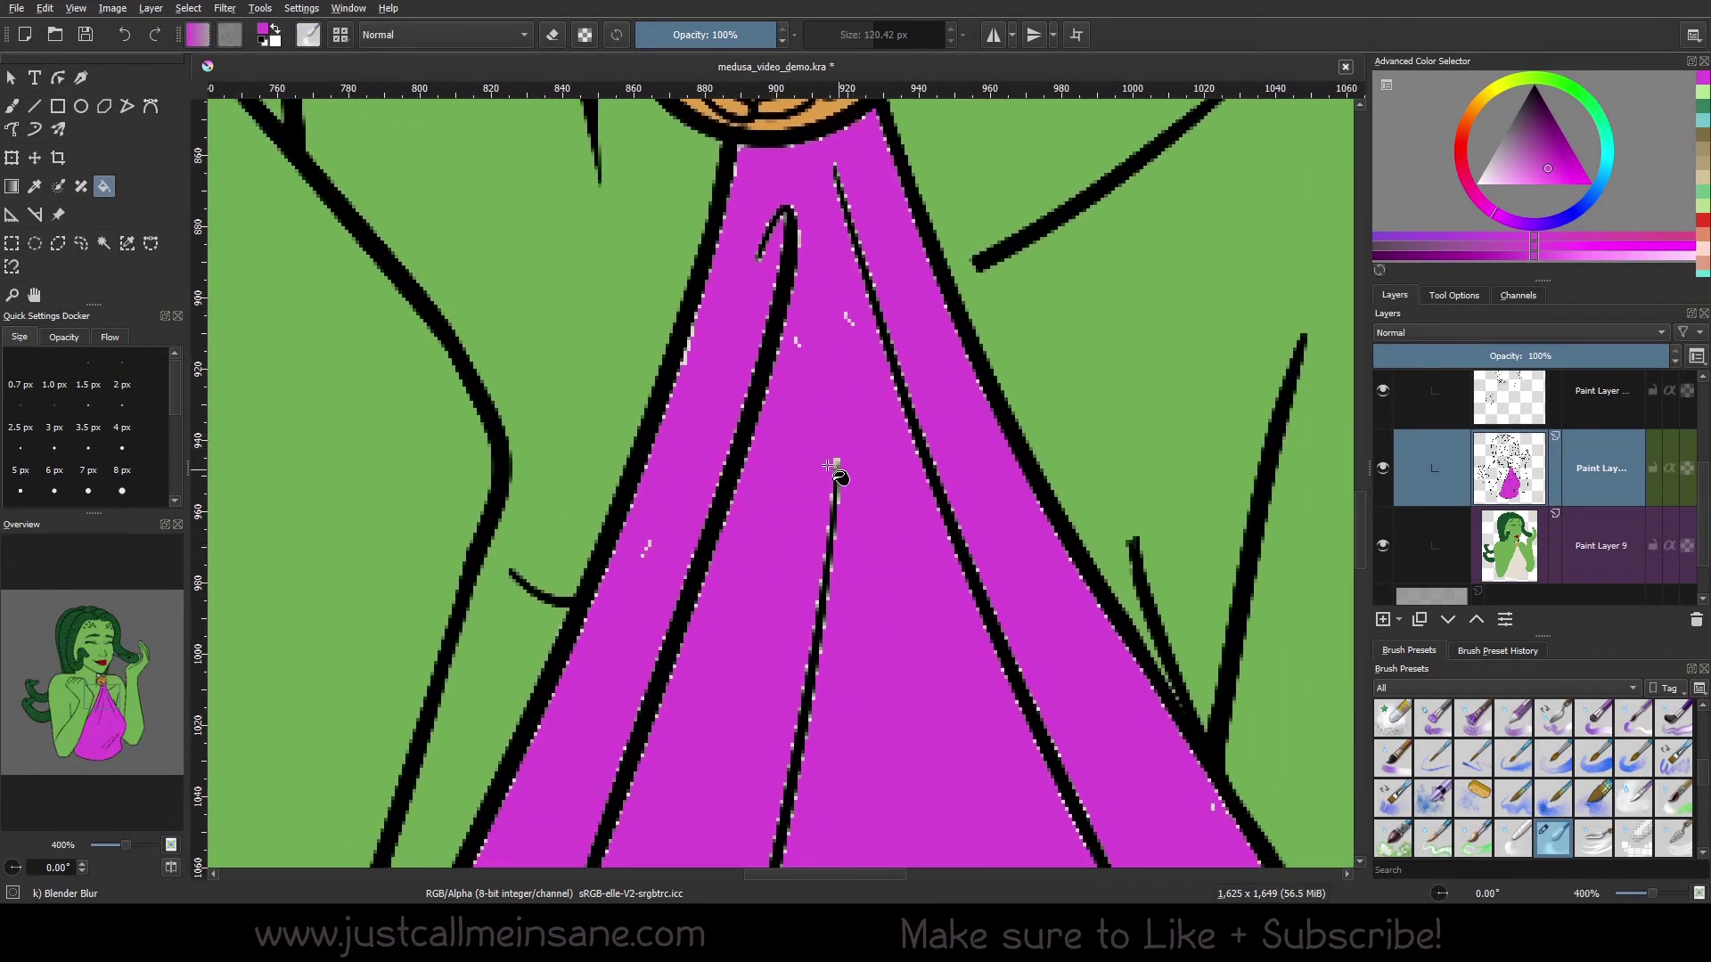
key("ctrl+z")
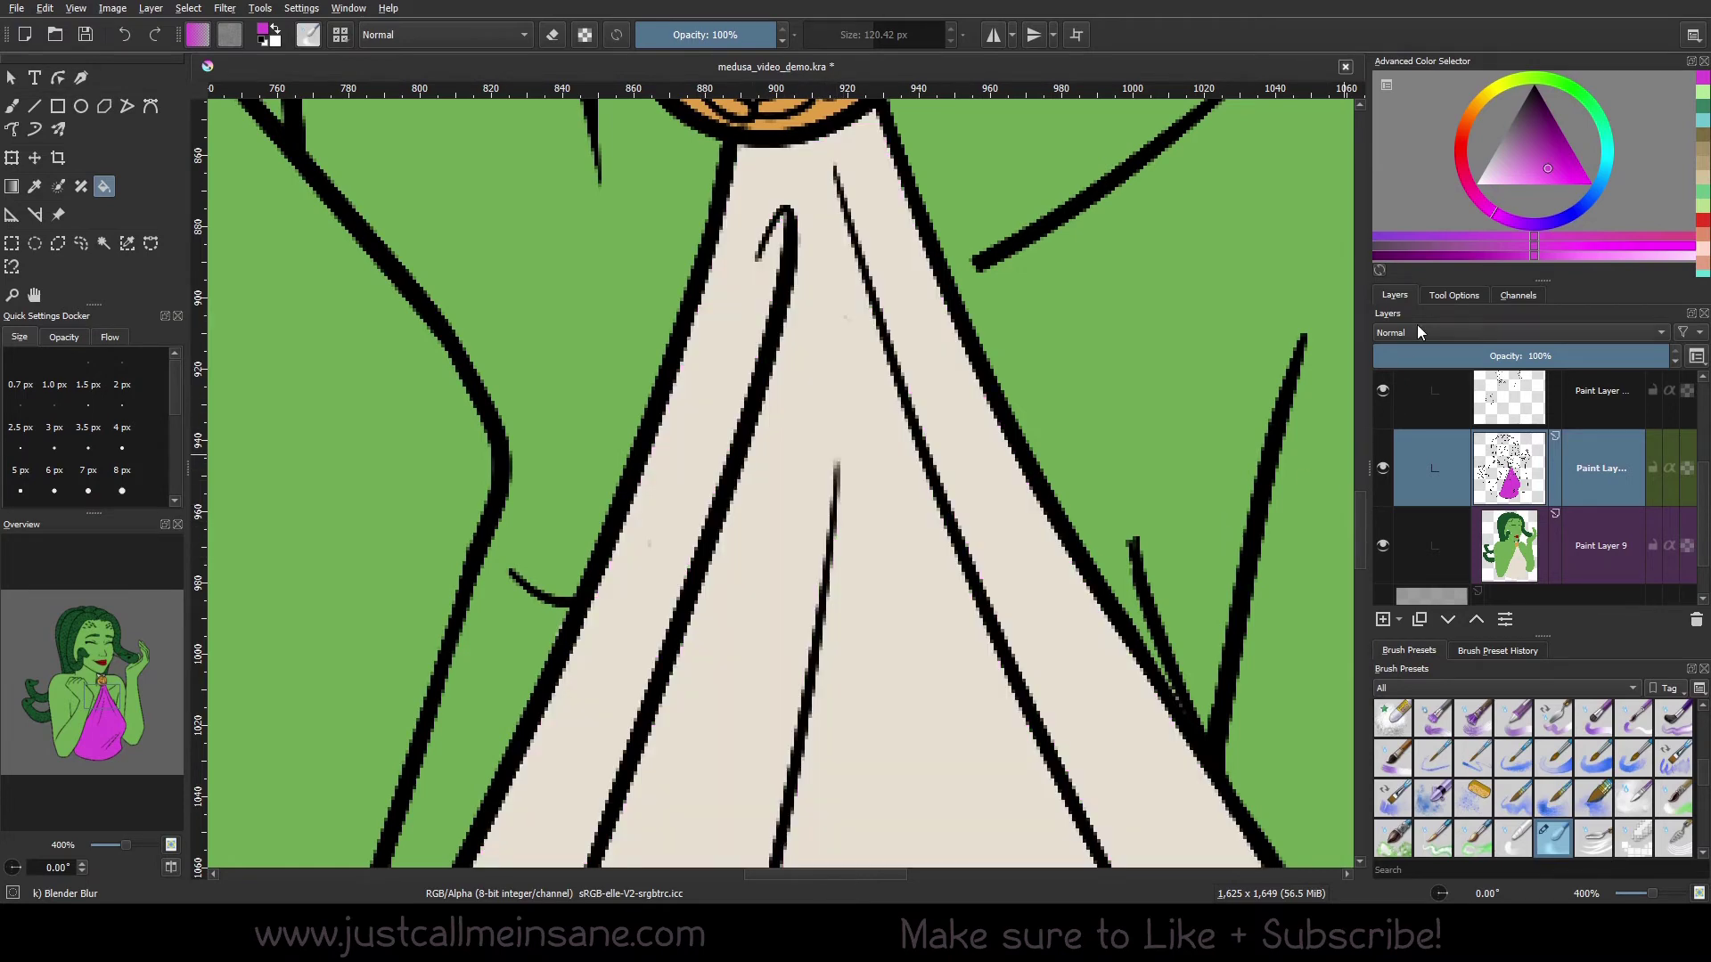
Return the Fill tool's sampling to Color Labeled Layers, keeping the purple label as the only one used
left_click(1453, 295)
left_click(1545, 457)
left_click(1540, 494)
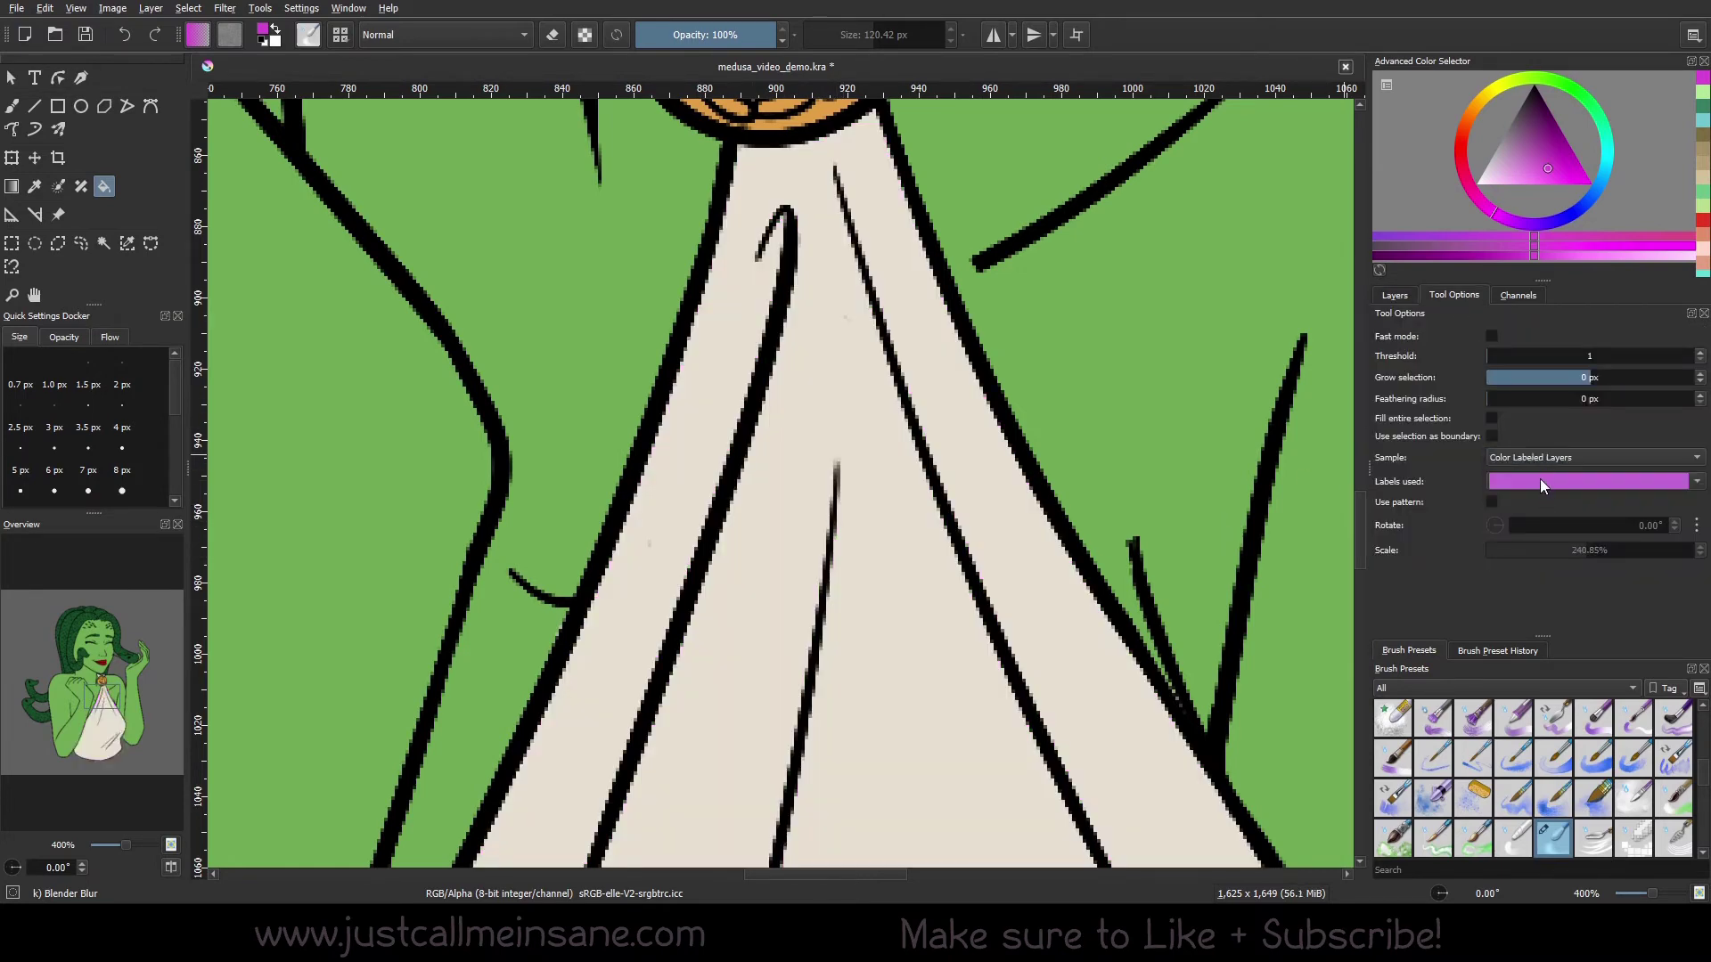
left_click(1697, 483)
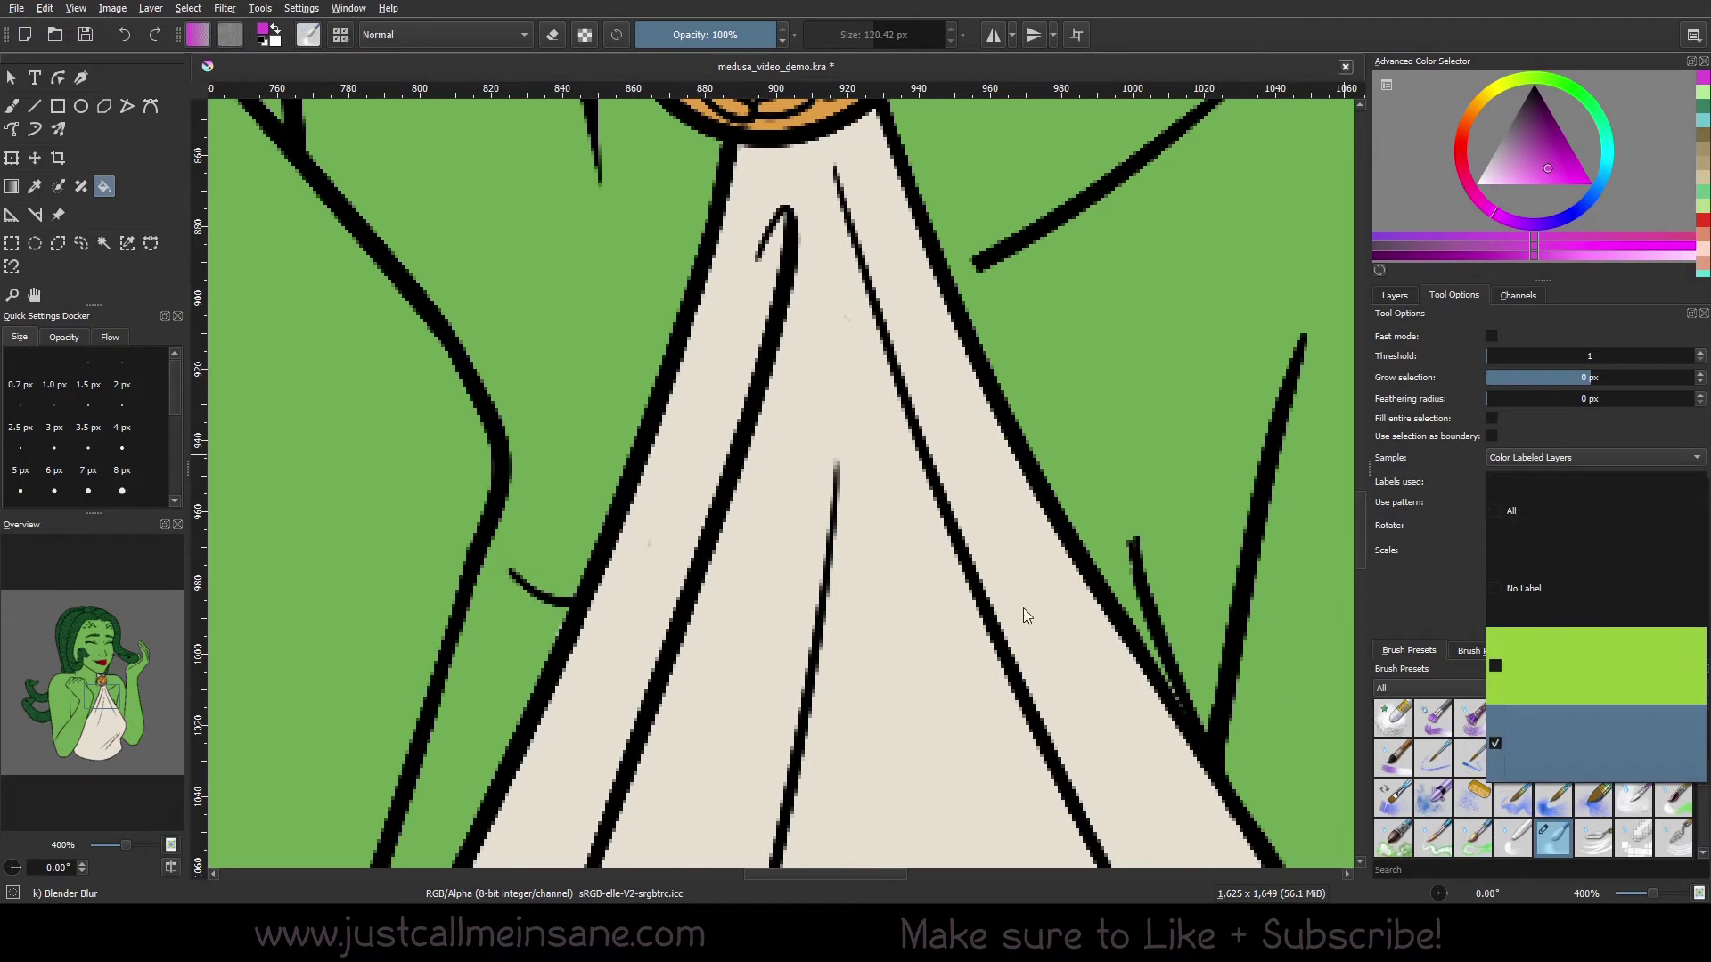
left_click(968, 163)
Try the magenta dress fill on Paint Layer 8, toggle that layer's visibility to compare it with Paint Layer 9, and undo the fill
left_click(797, 533)
scroll(752, 470, "down", 5)
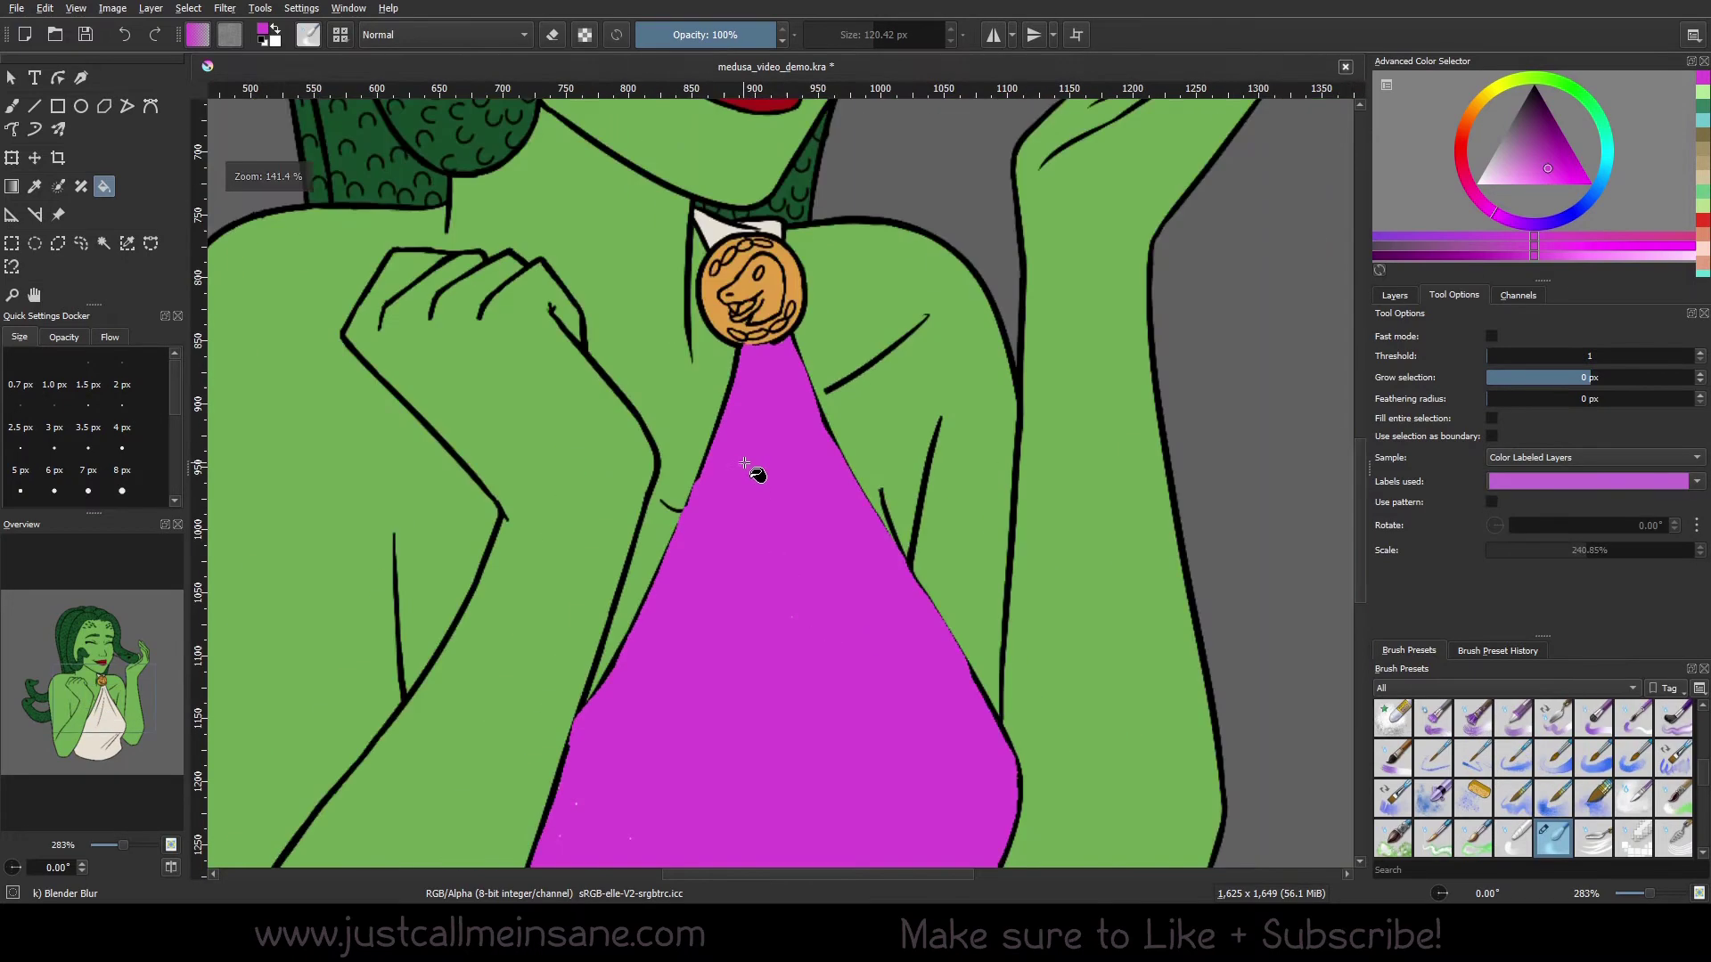
left_click(1401, 294)
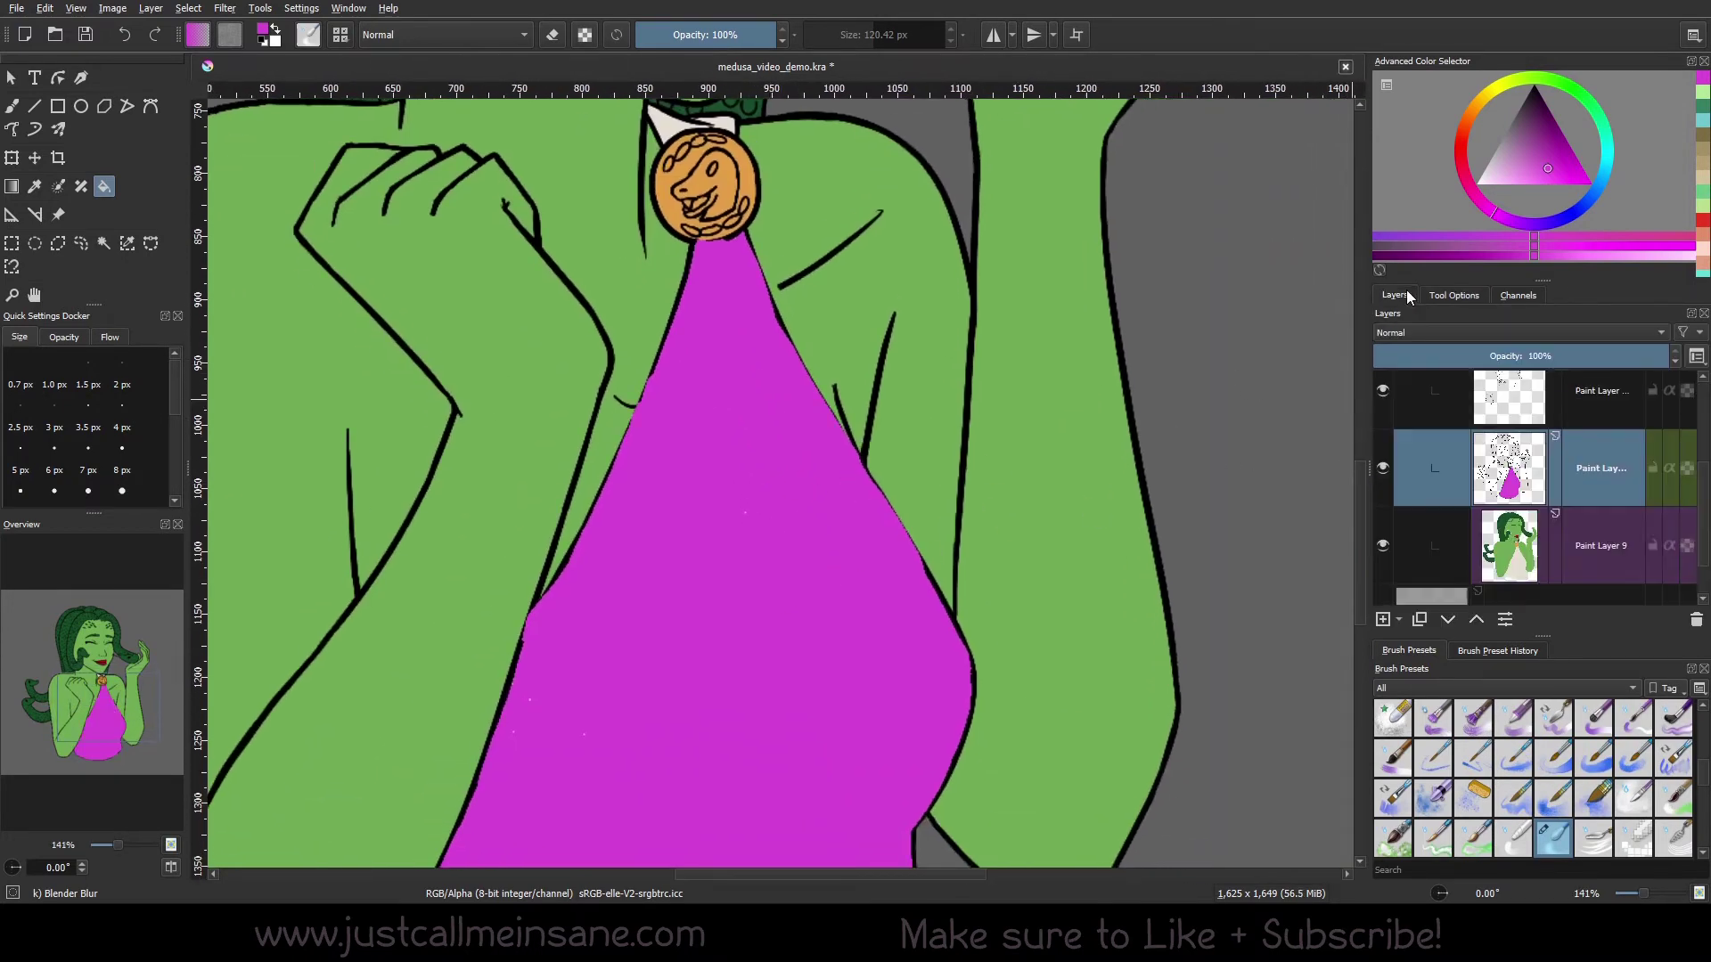
left_click(1471, 550)
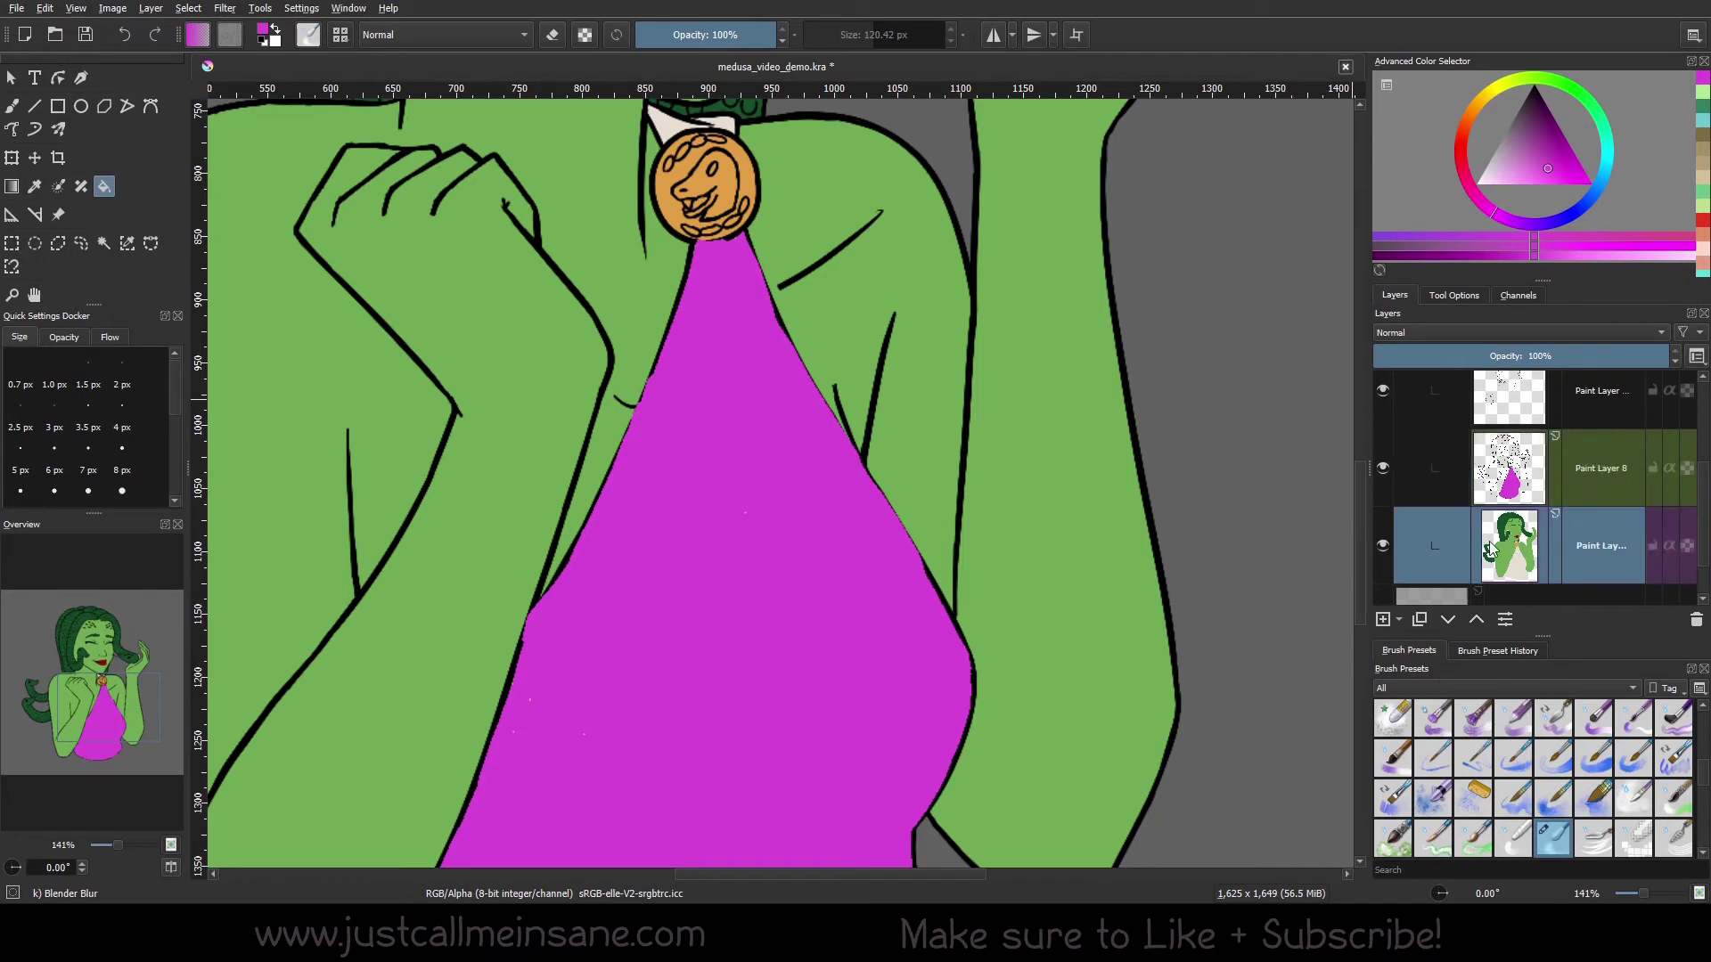
left_click(1381, 469)
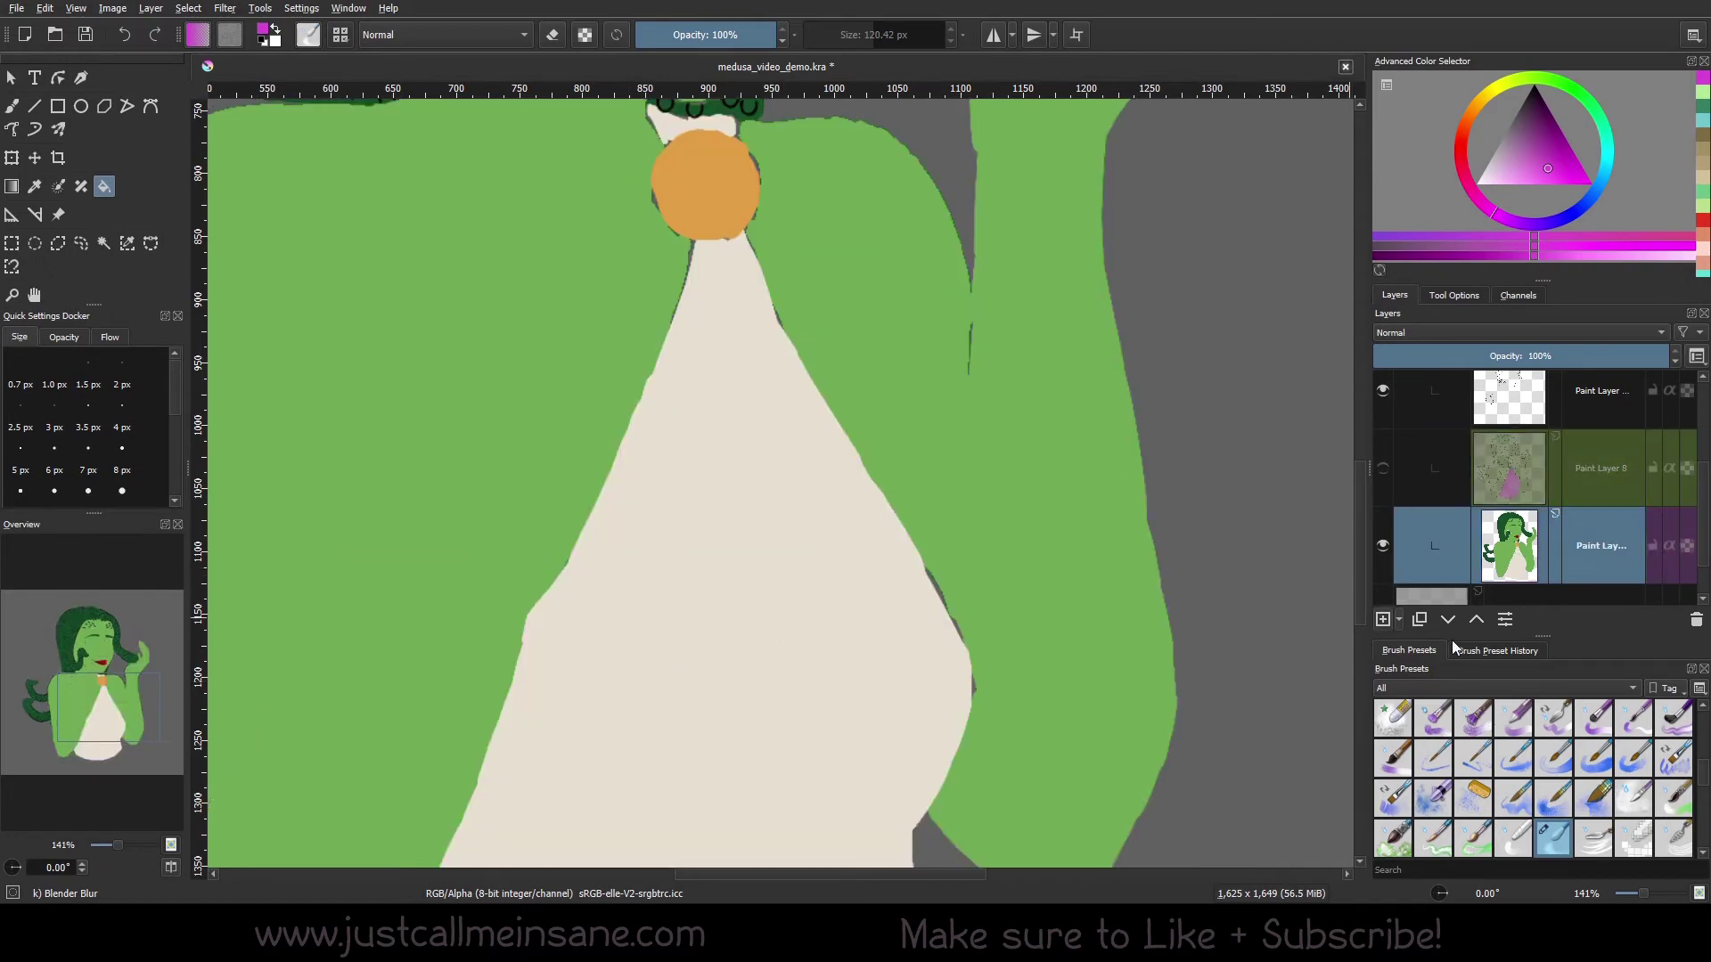
left_click(1382, 469)
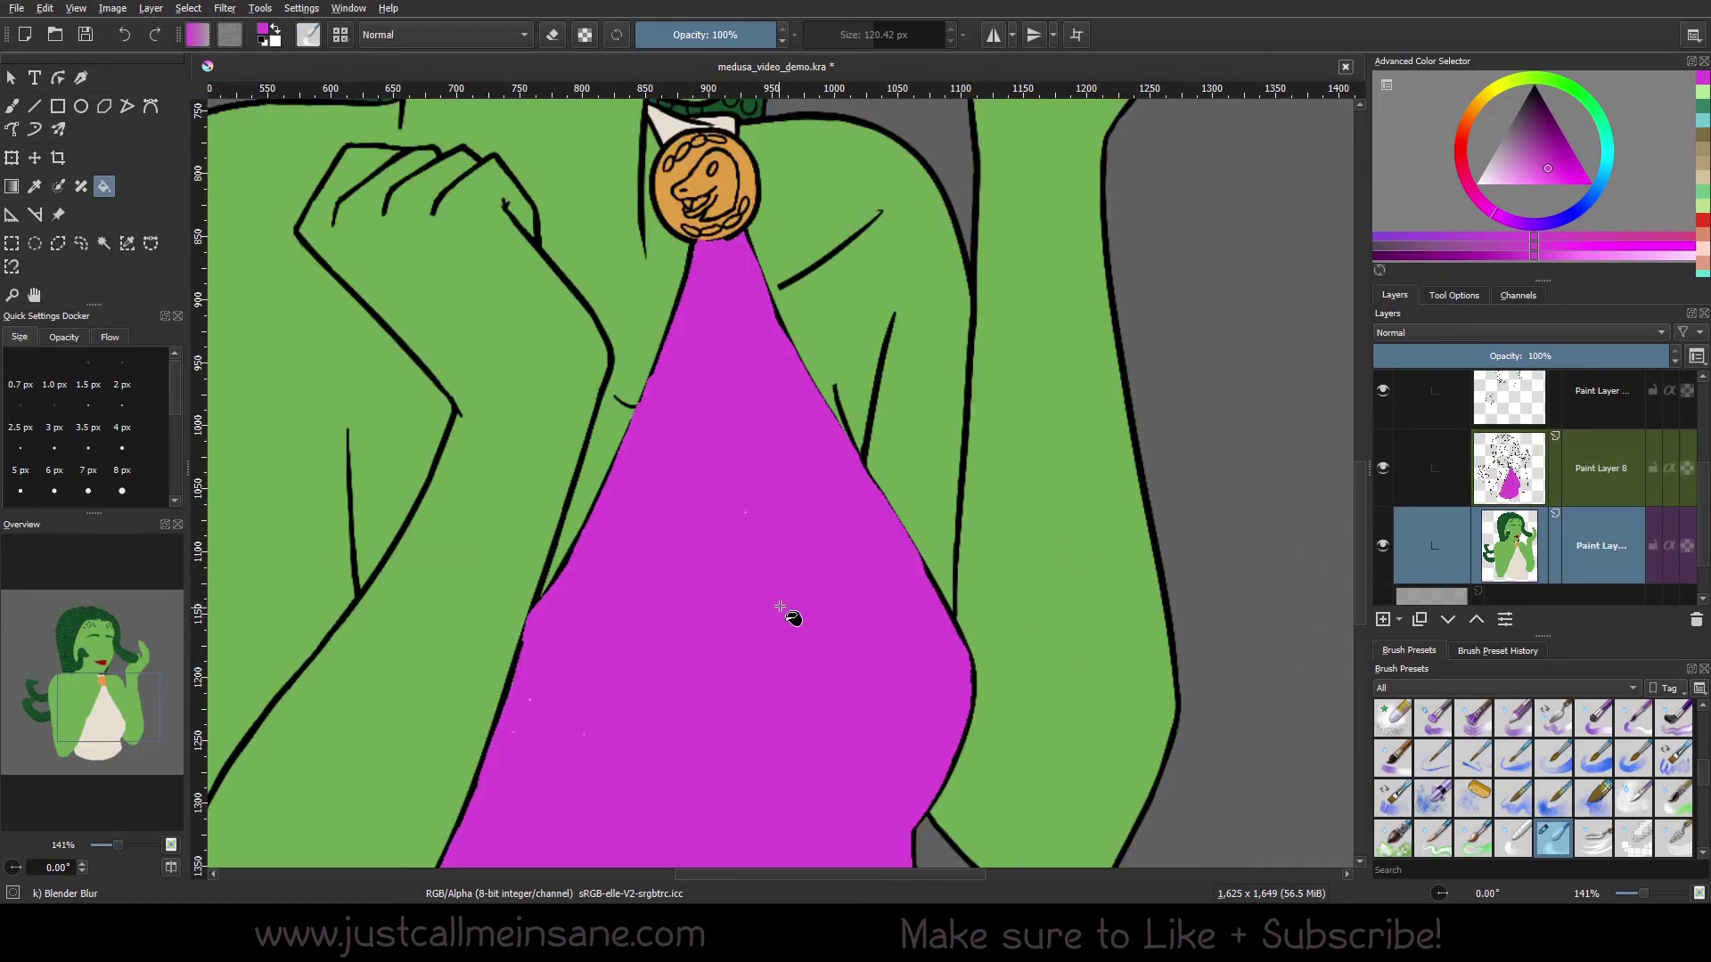
key("ctrl+z")
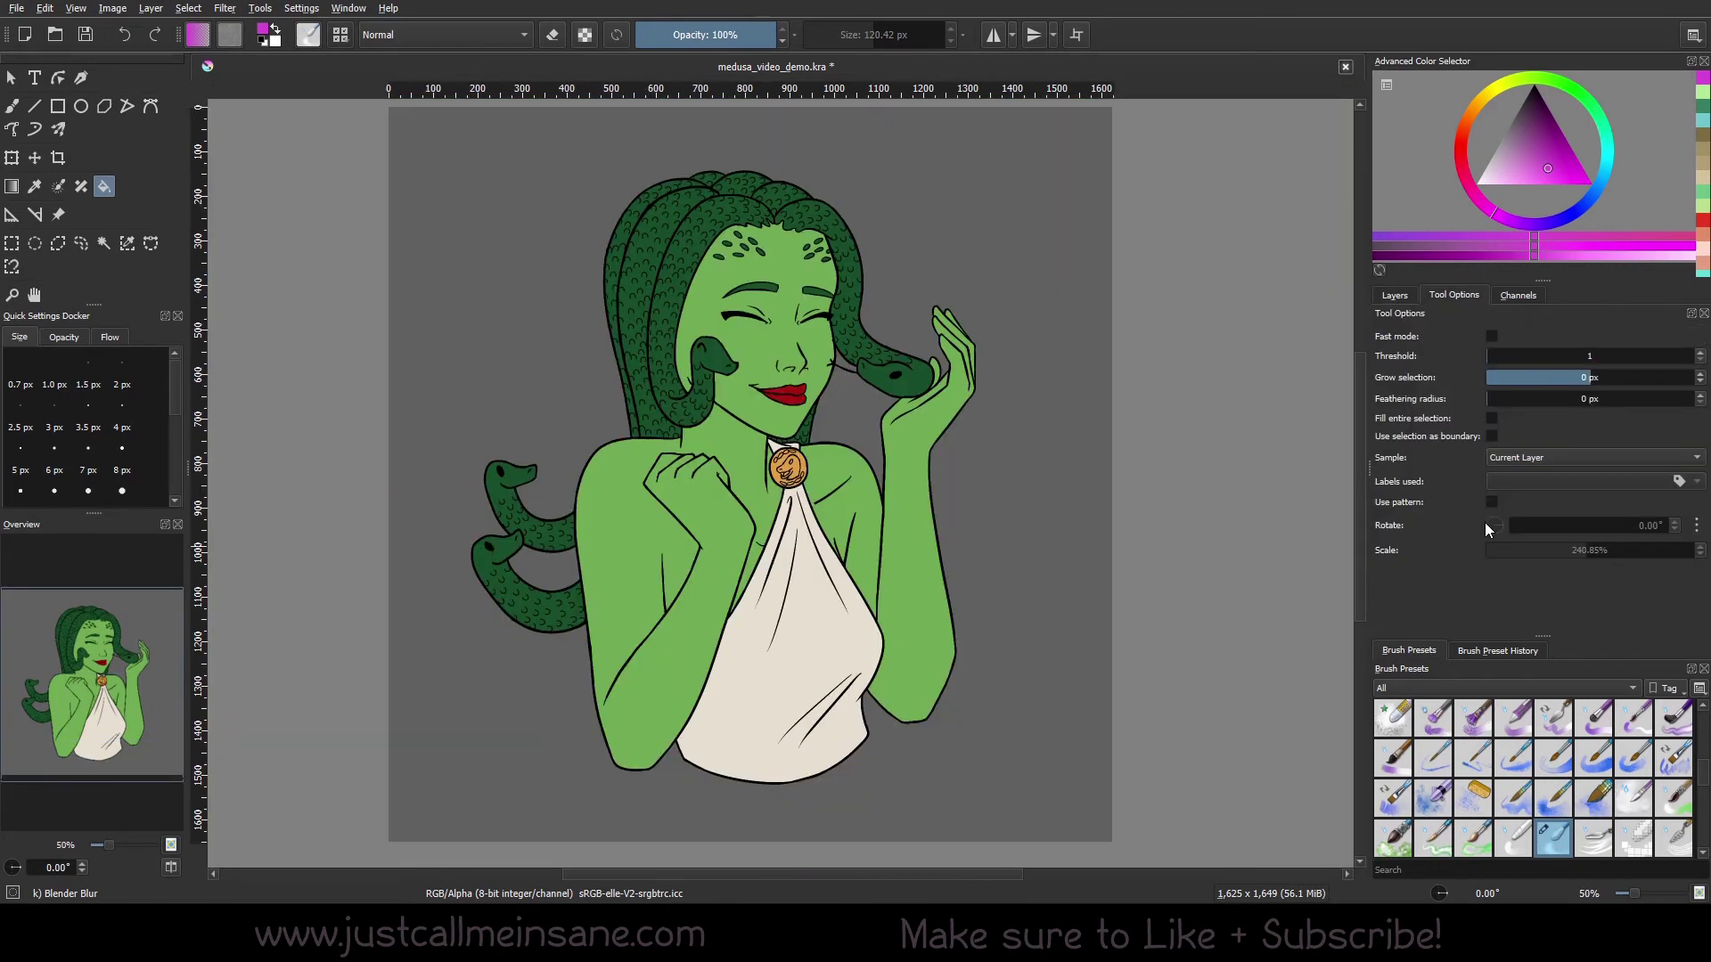
Set the Fill tool to Current Layer sampling and the 25-dynamic-screentone-C.png pattern, rotated 30° and scaled to 191.81%
left_click(1492, 502)
left_click_drag(1492, 532, 1597, 553)
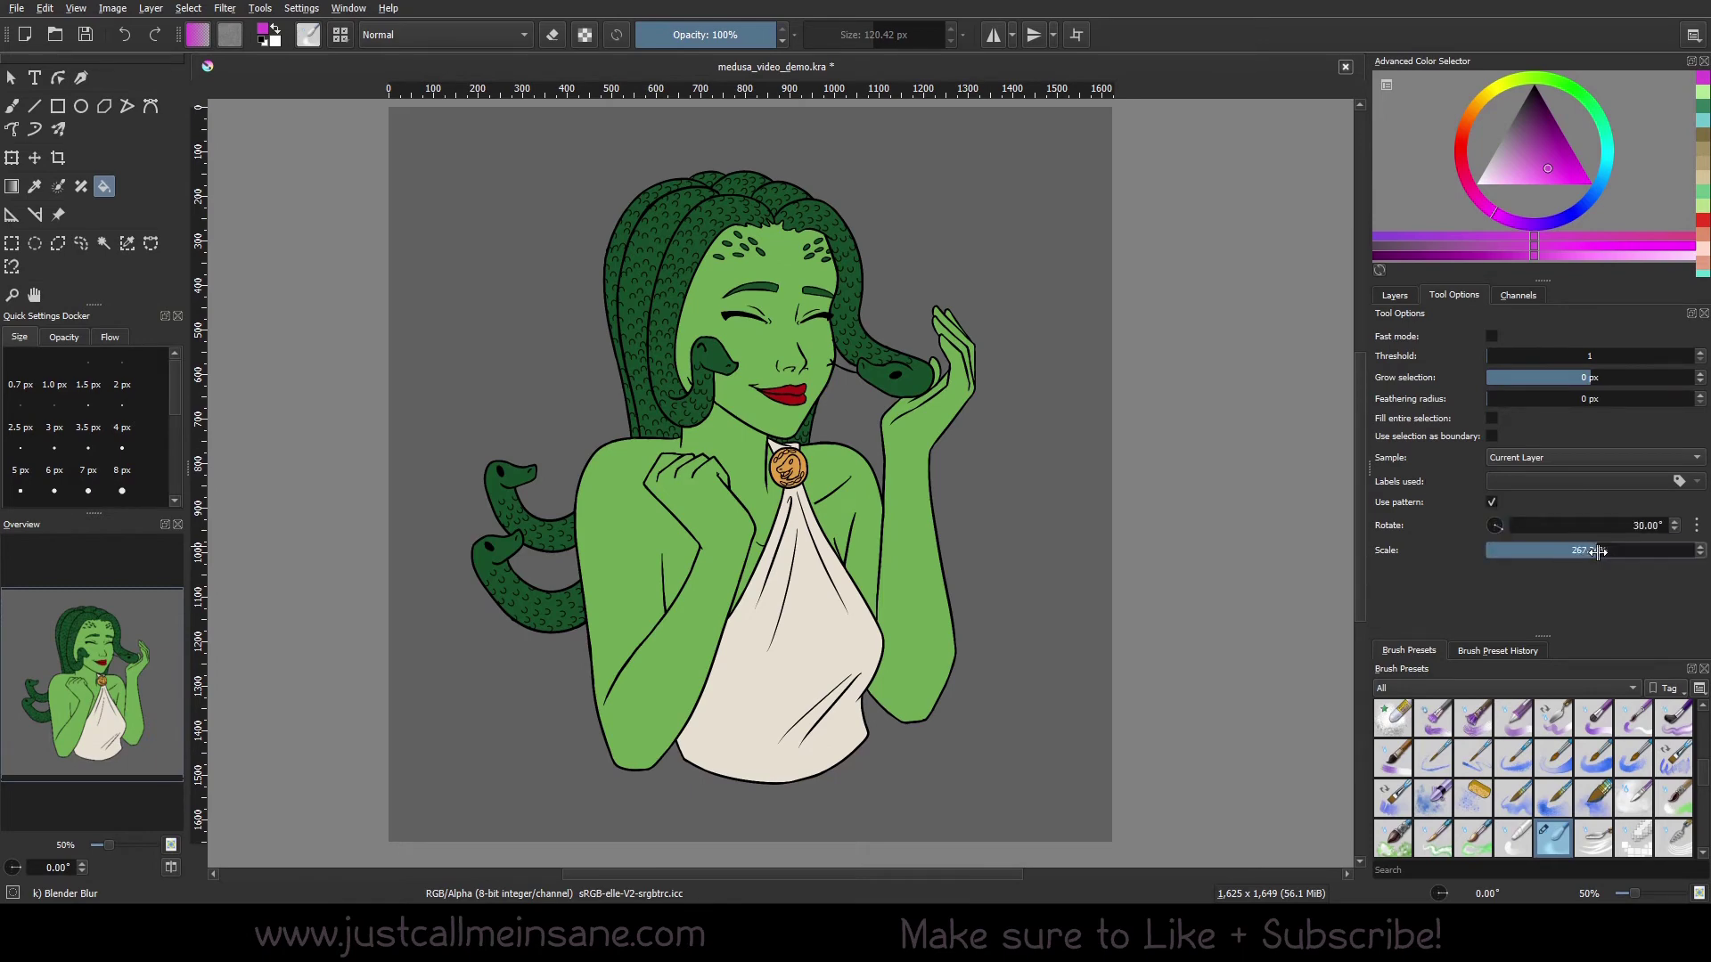
left_click(234, 37)
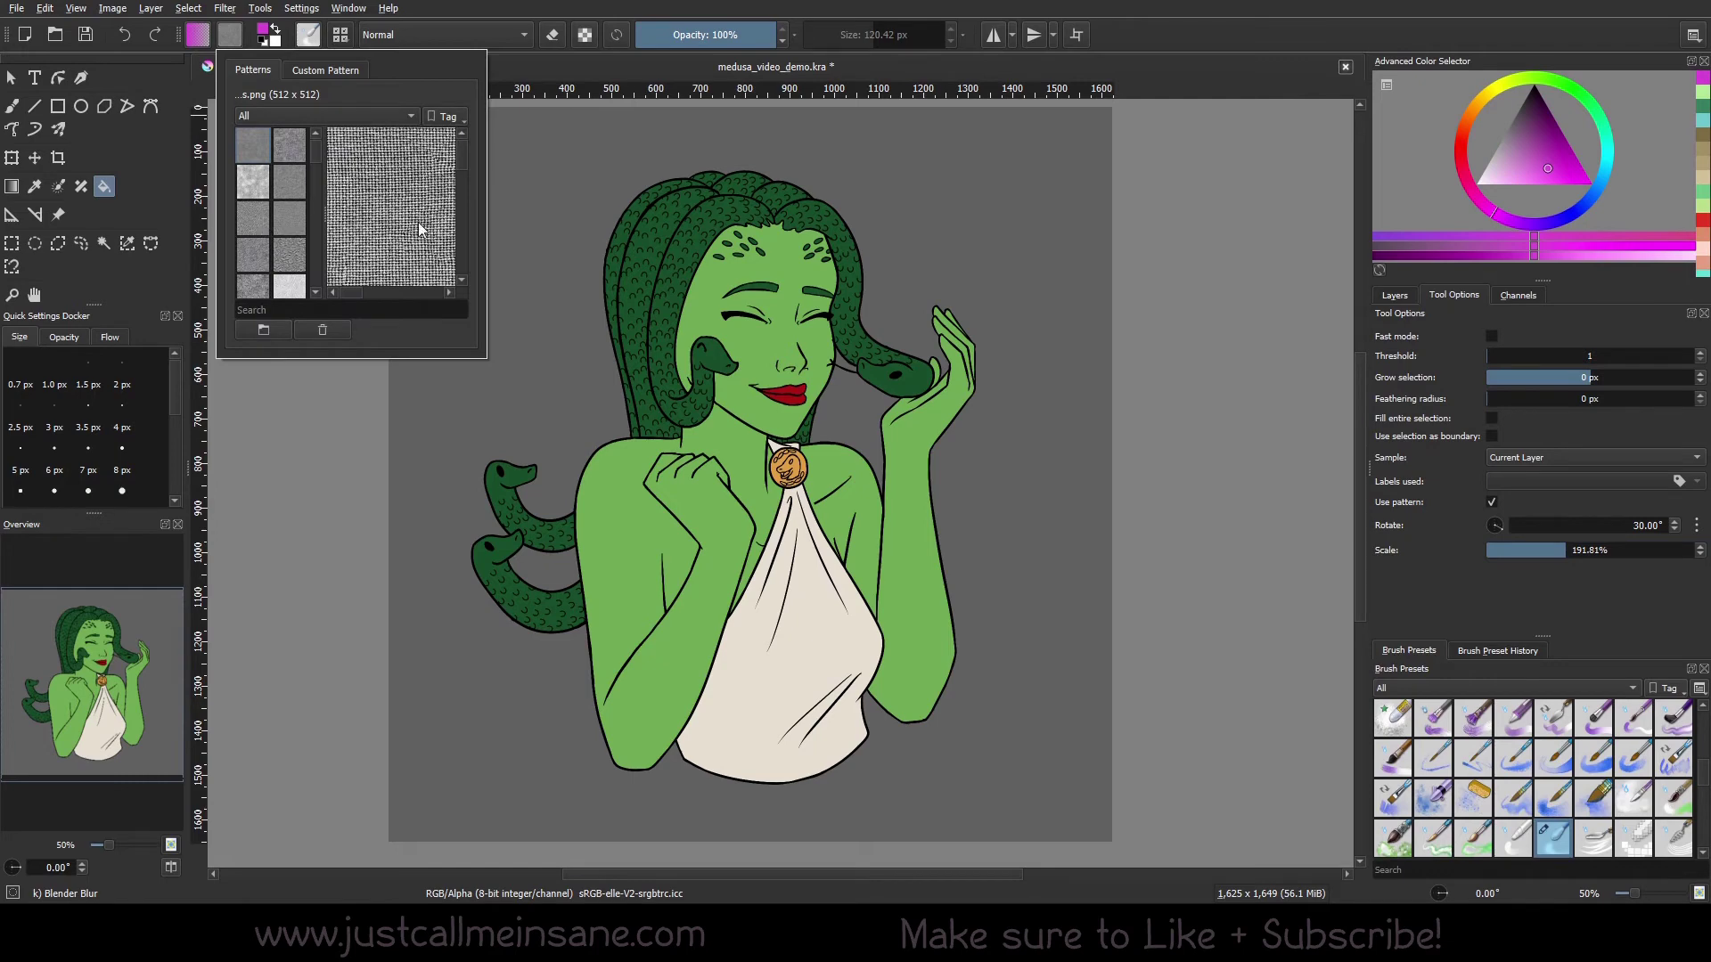
scroll(312, 169, "down", 5)
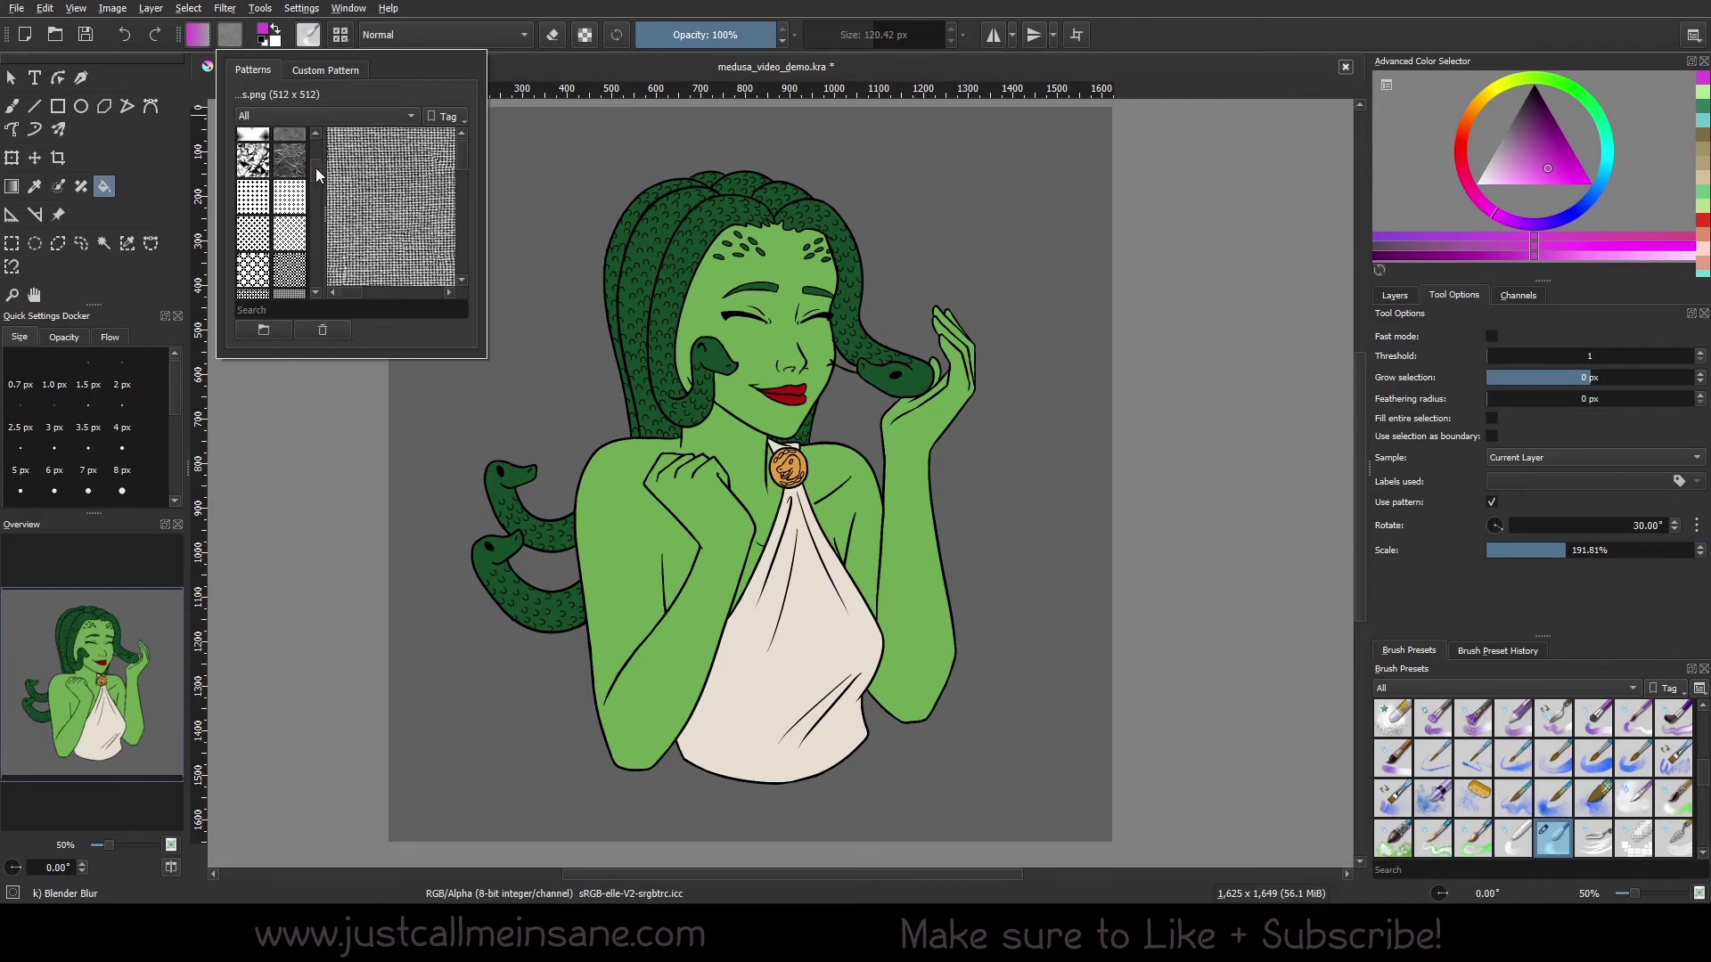
left_click(255, 149)
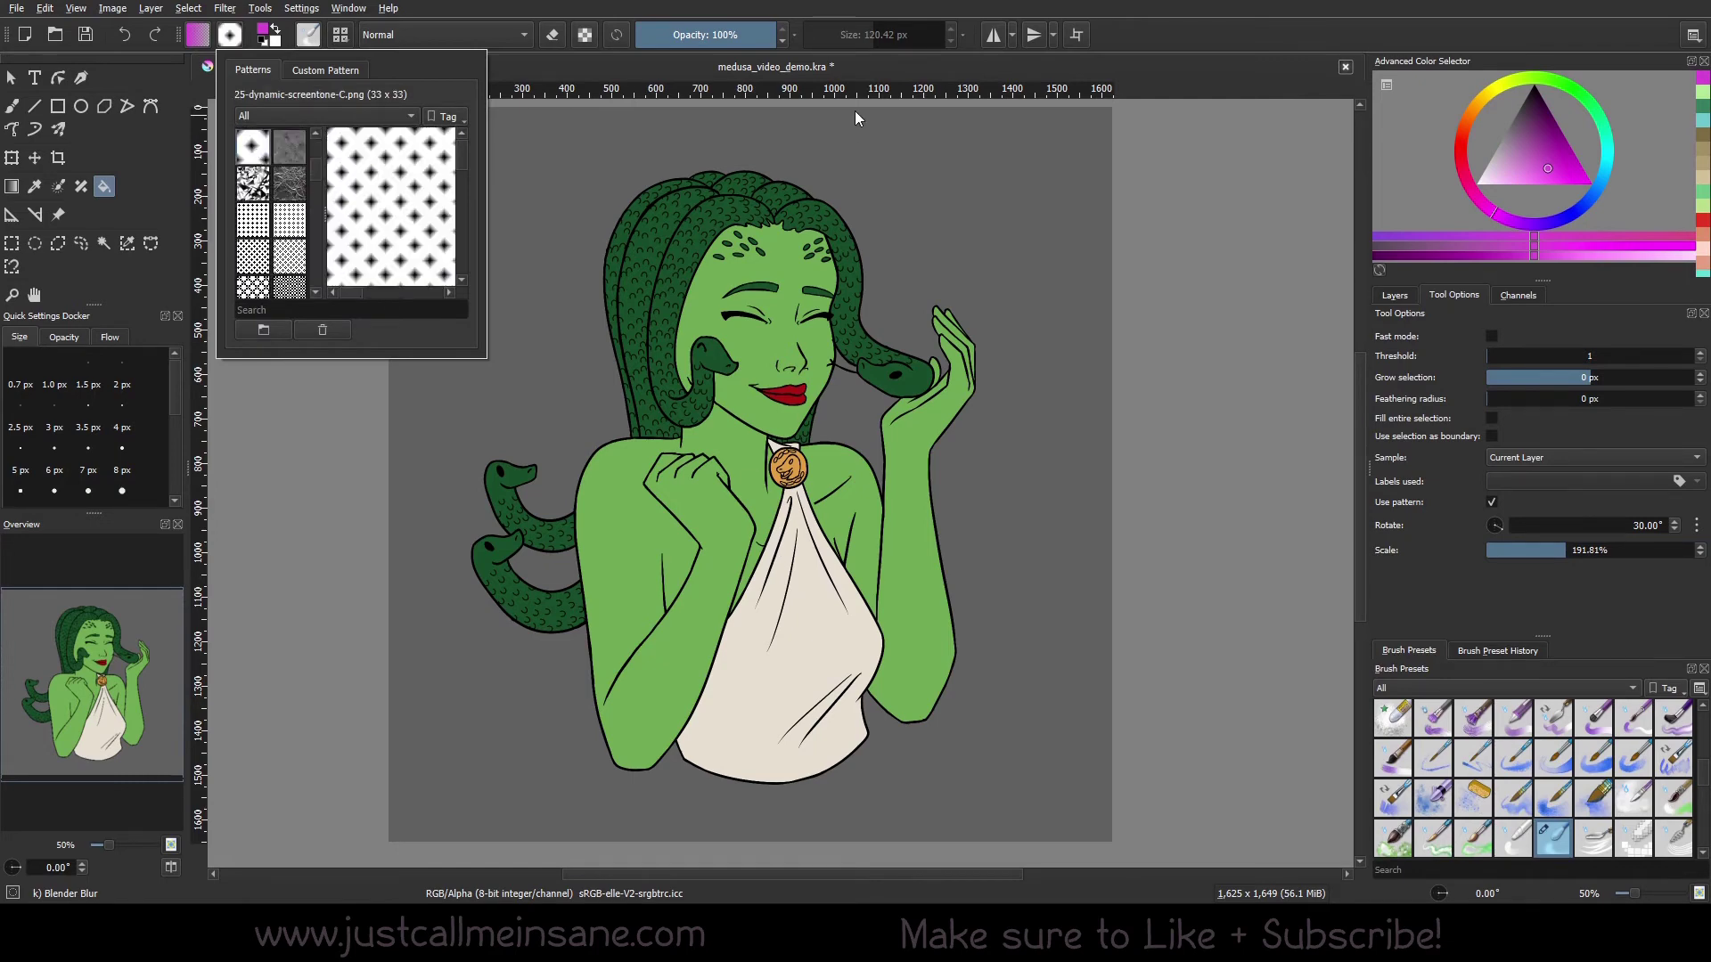
left_click(862, 77)
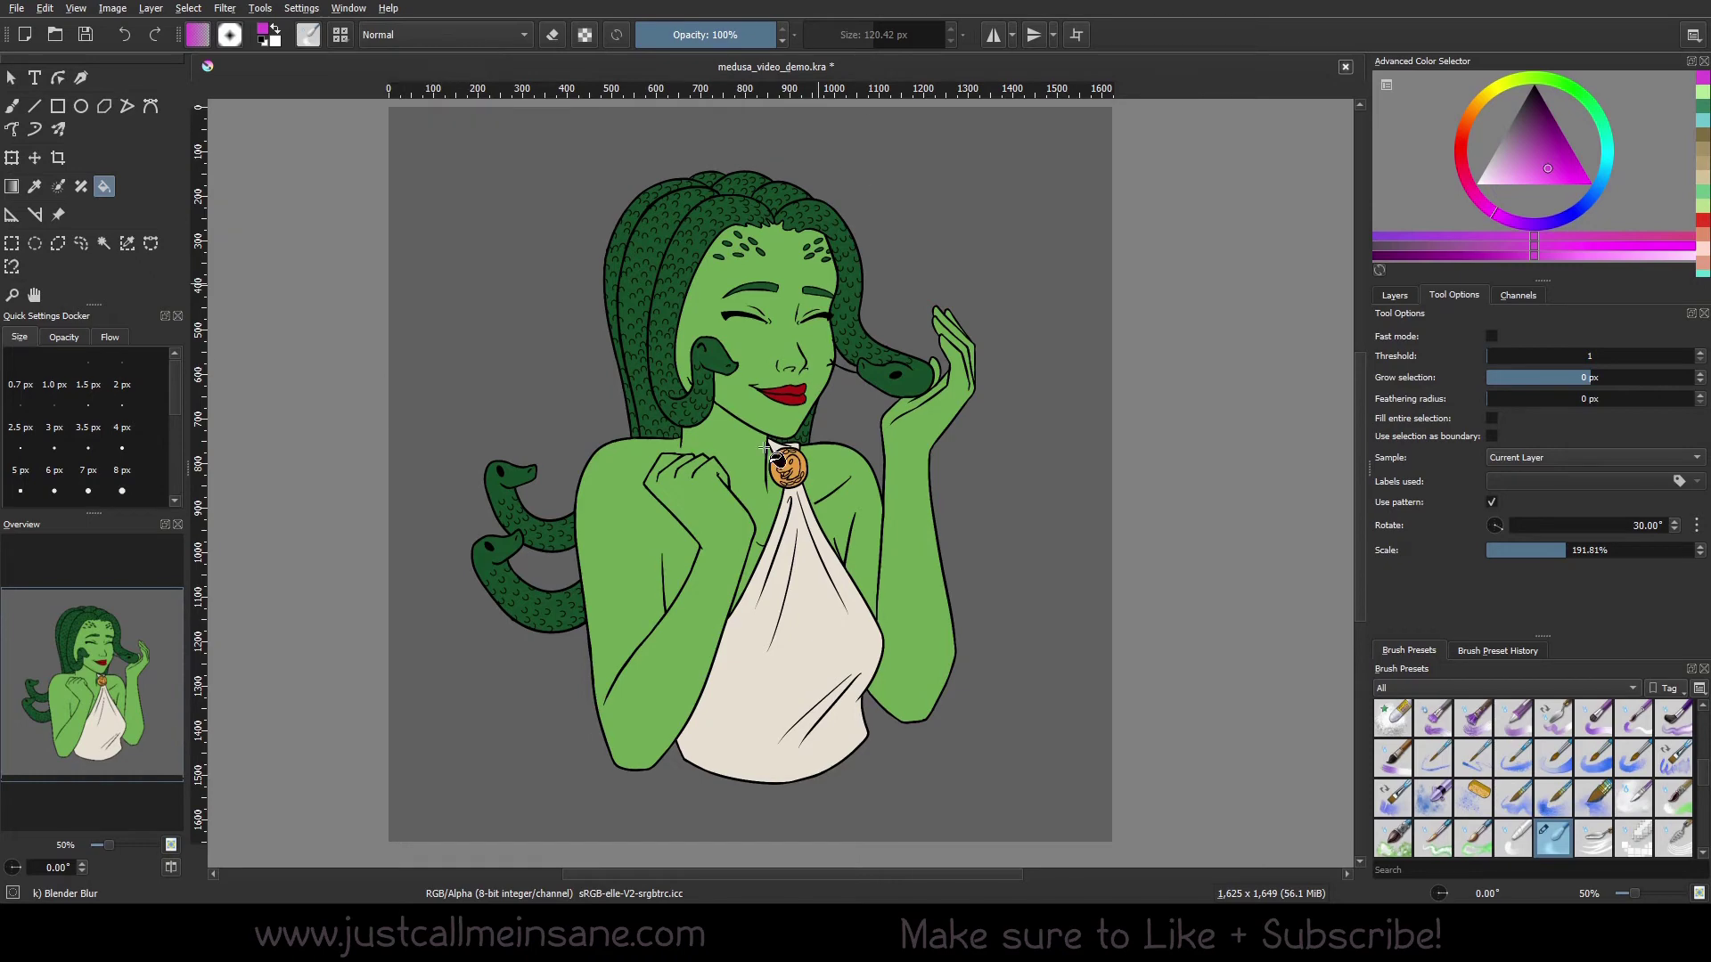
Try filling the neck and folded arm with the screentone pattern on Paint Layer 8, and undo it
left_click(900, 613)
left_click(1394, 295)
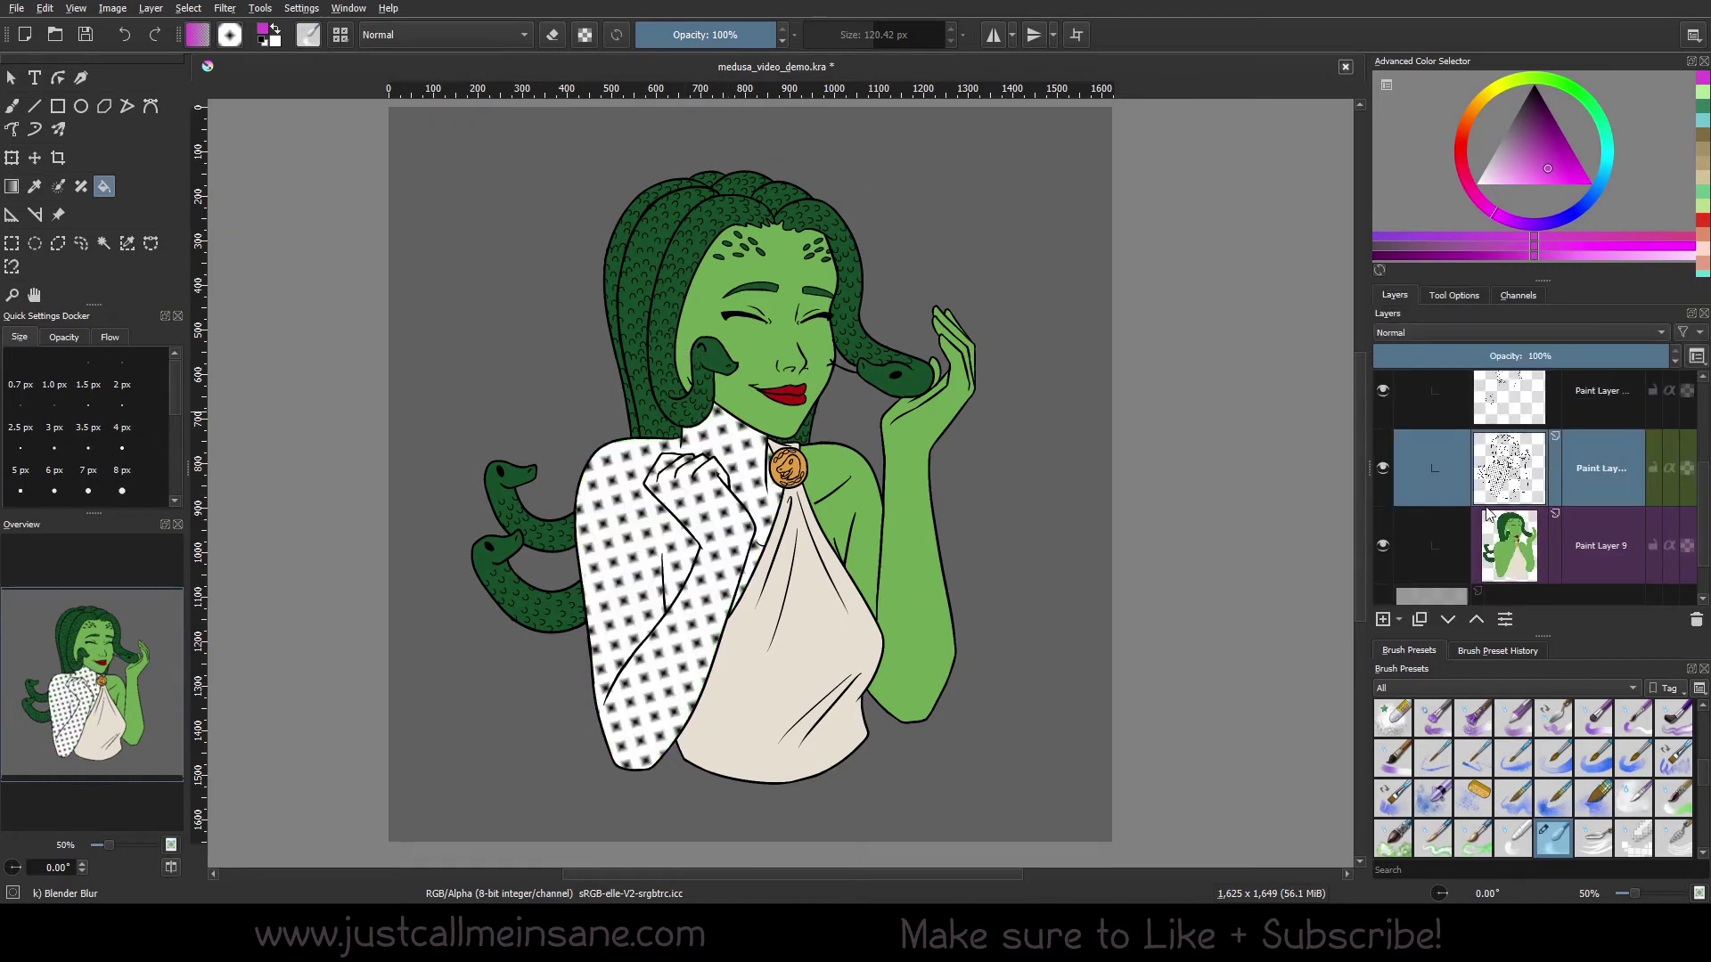
key("ctrl+z")
Select Paint Layer 9 and fill the face, neck and folded arm with the screentone pattern
left_click(1436, 571)
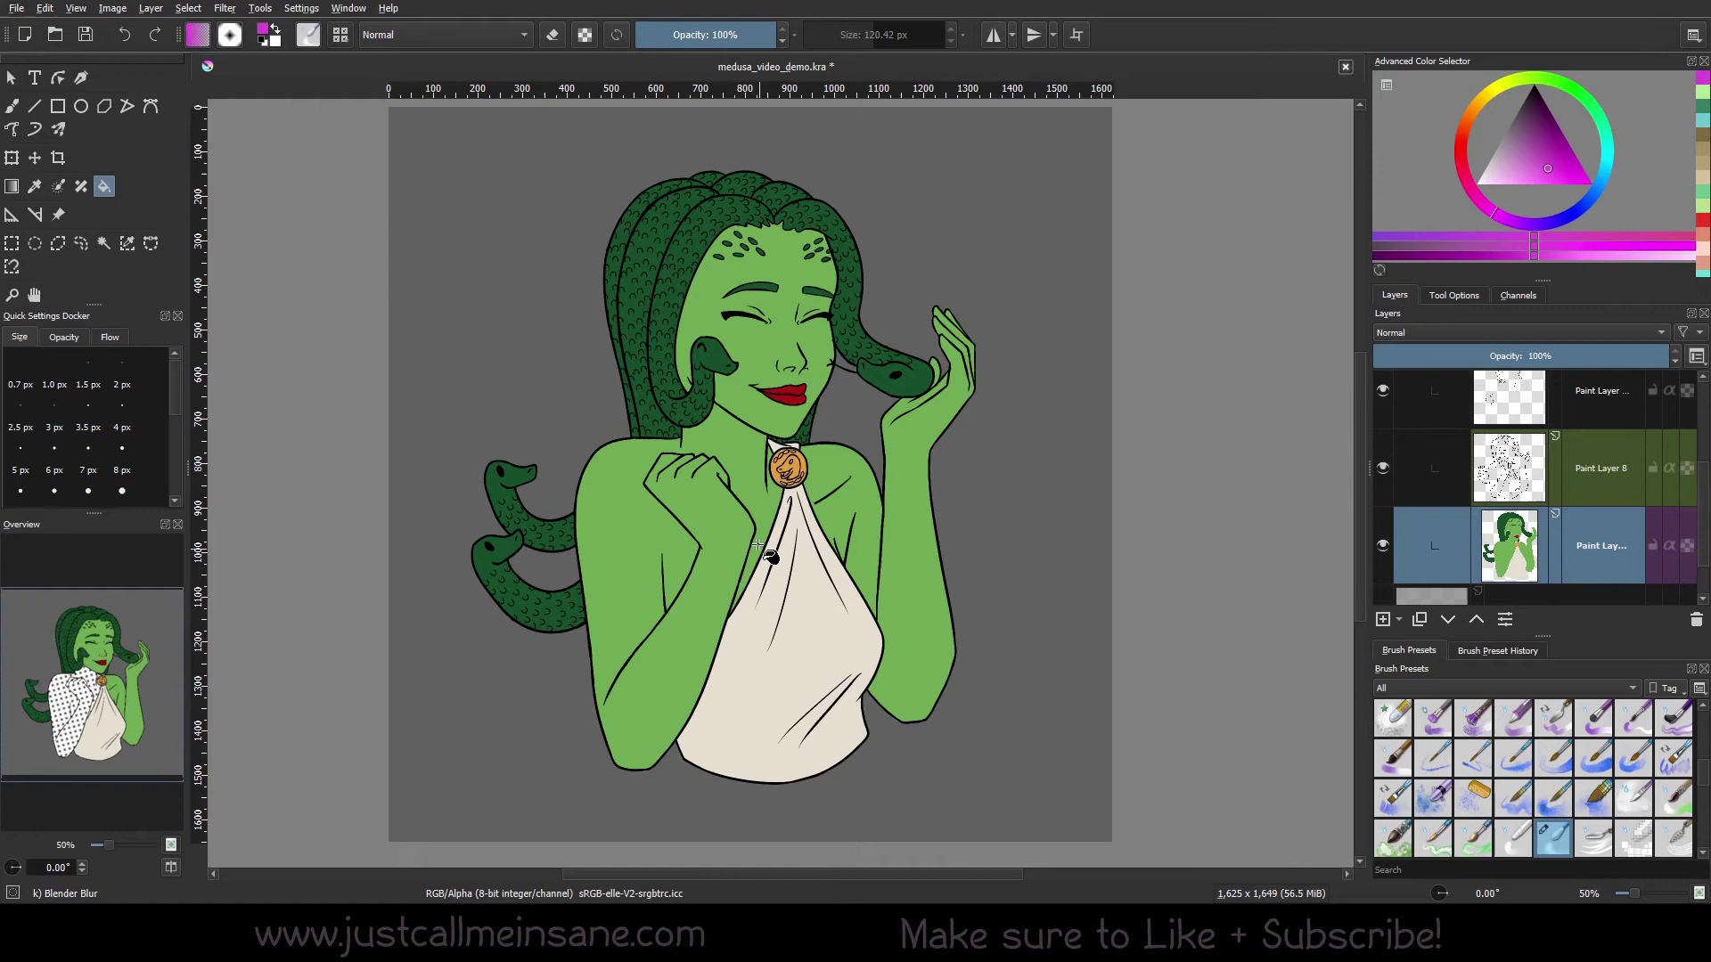
left_click(833, 597)
left_click_drag(788, 519, 812, 537)
left_click(1456, 296)
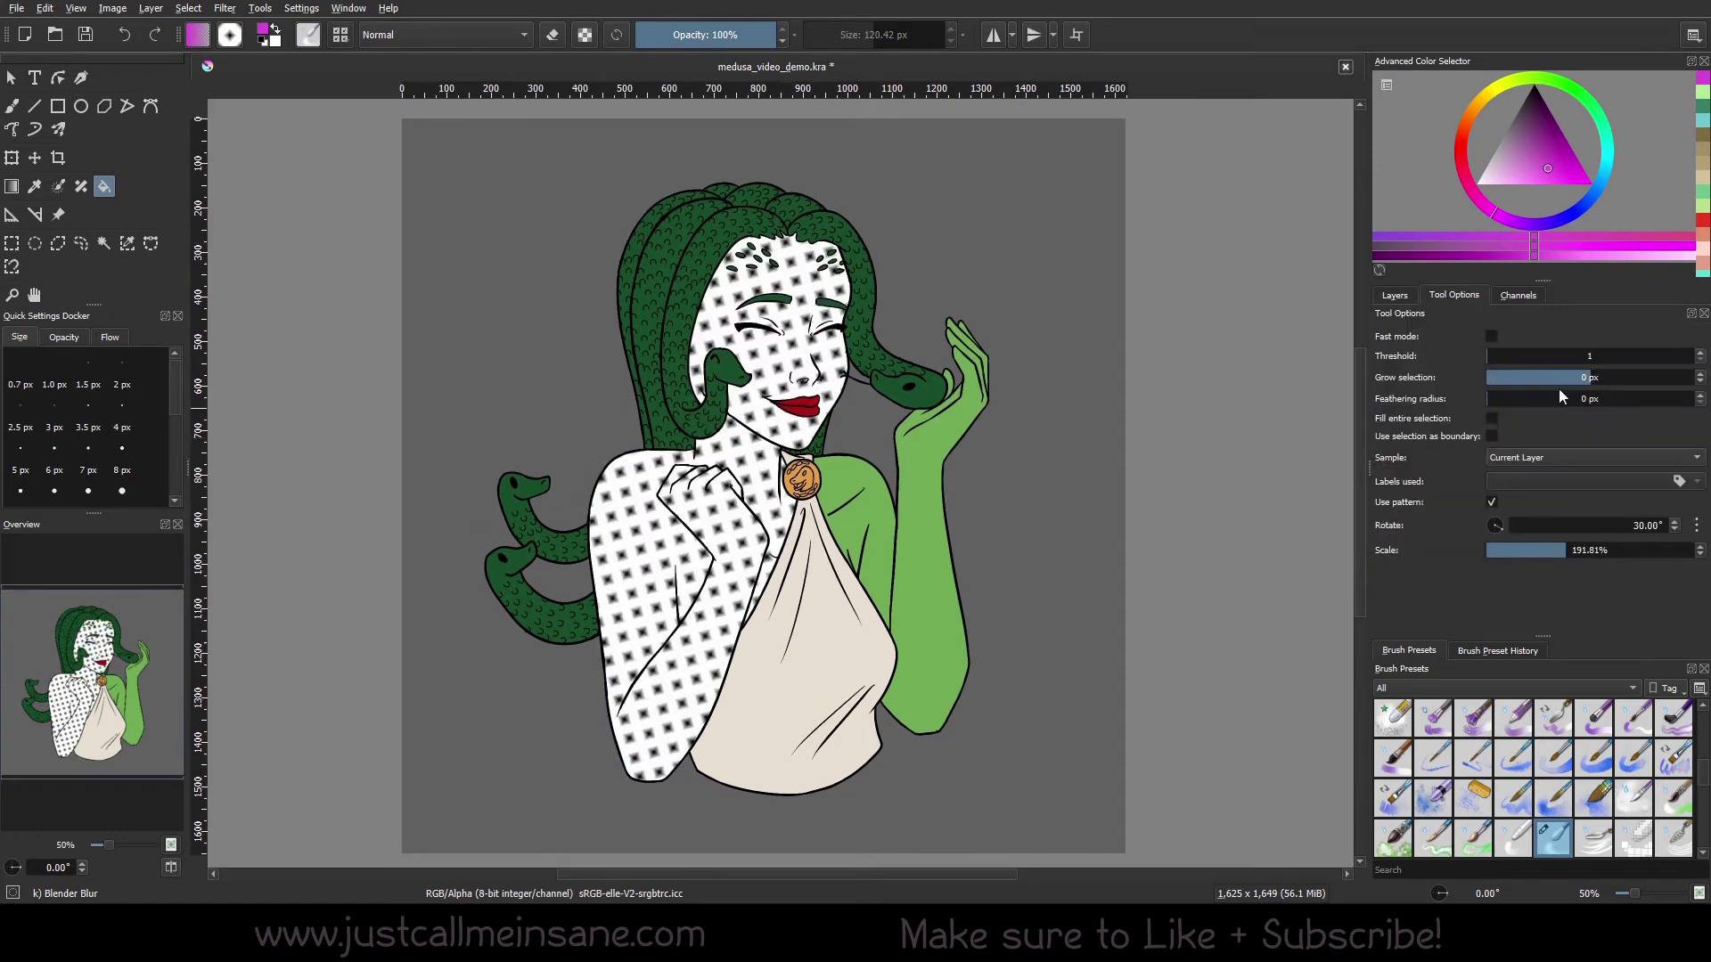
Undo the screentone fill, try refilling the face, neck and folded arm with the pattern scaled to 392.24%, and undo that fill
left_click_drag(1593, 543, 1649, 546)
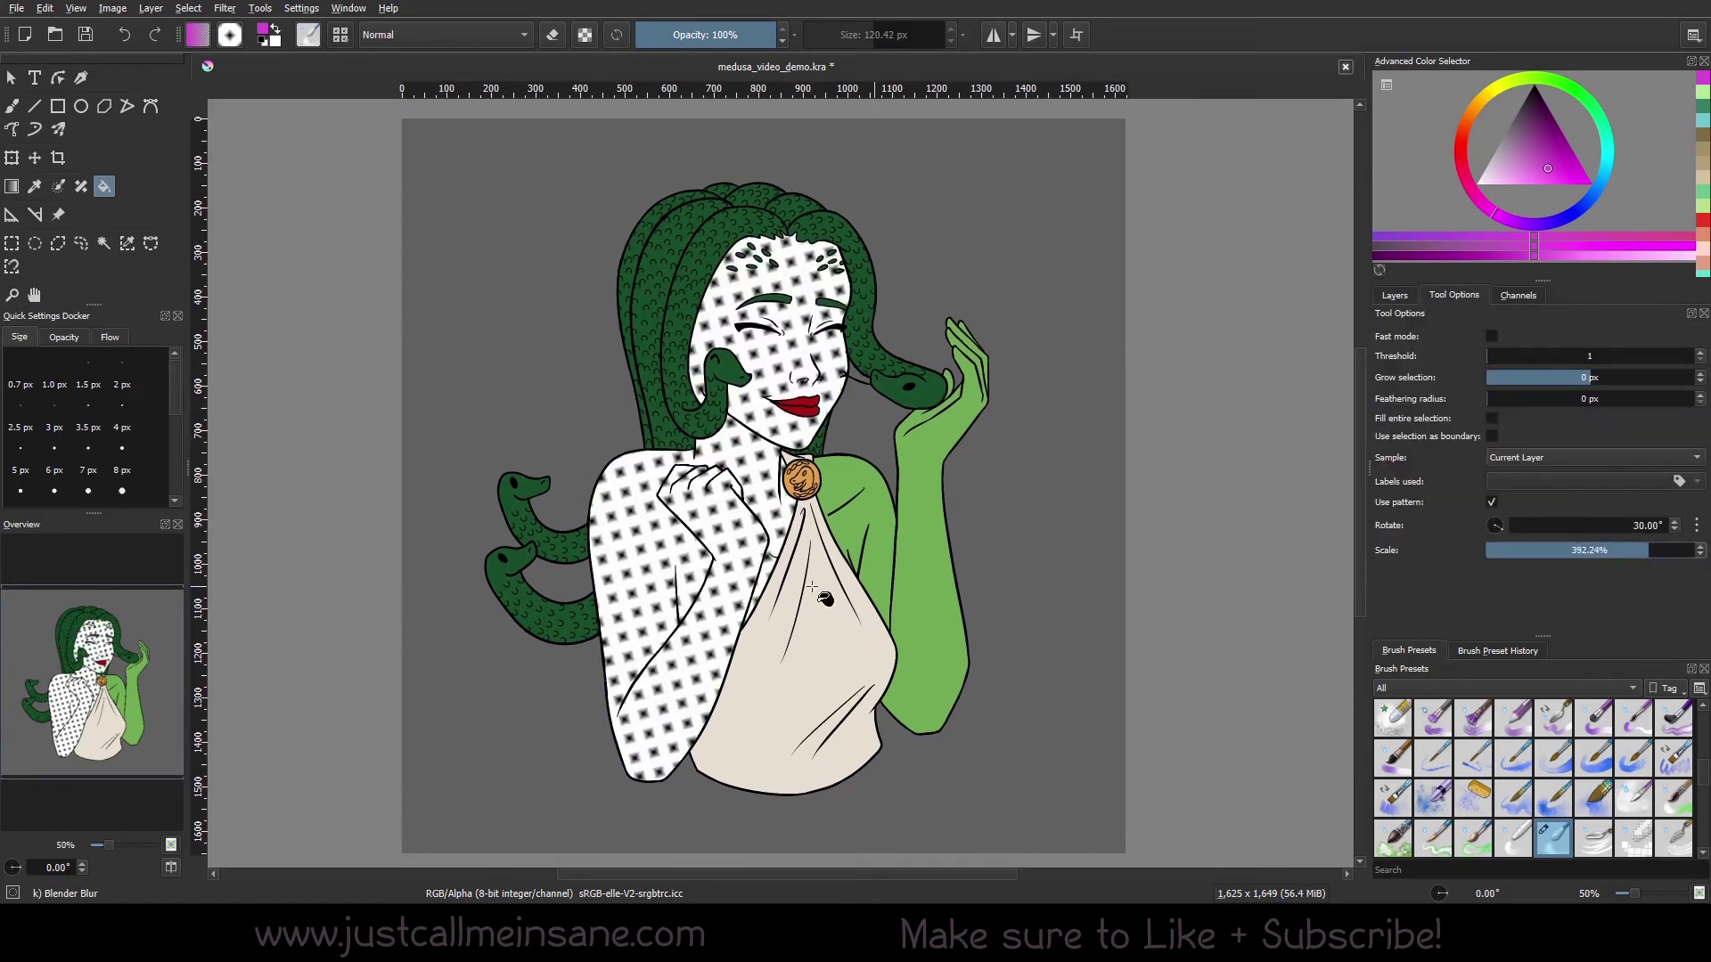
key("ctrl+z")
left_click(850, 652)
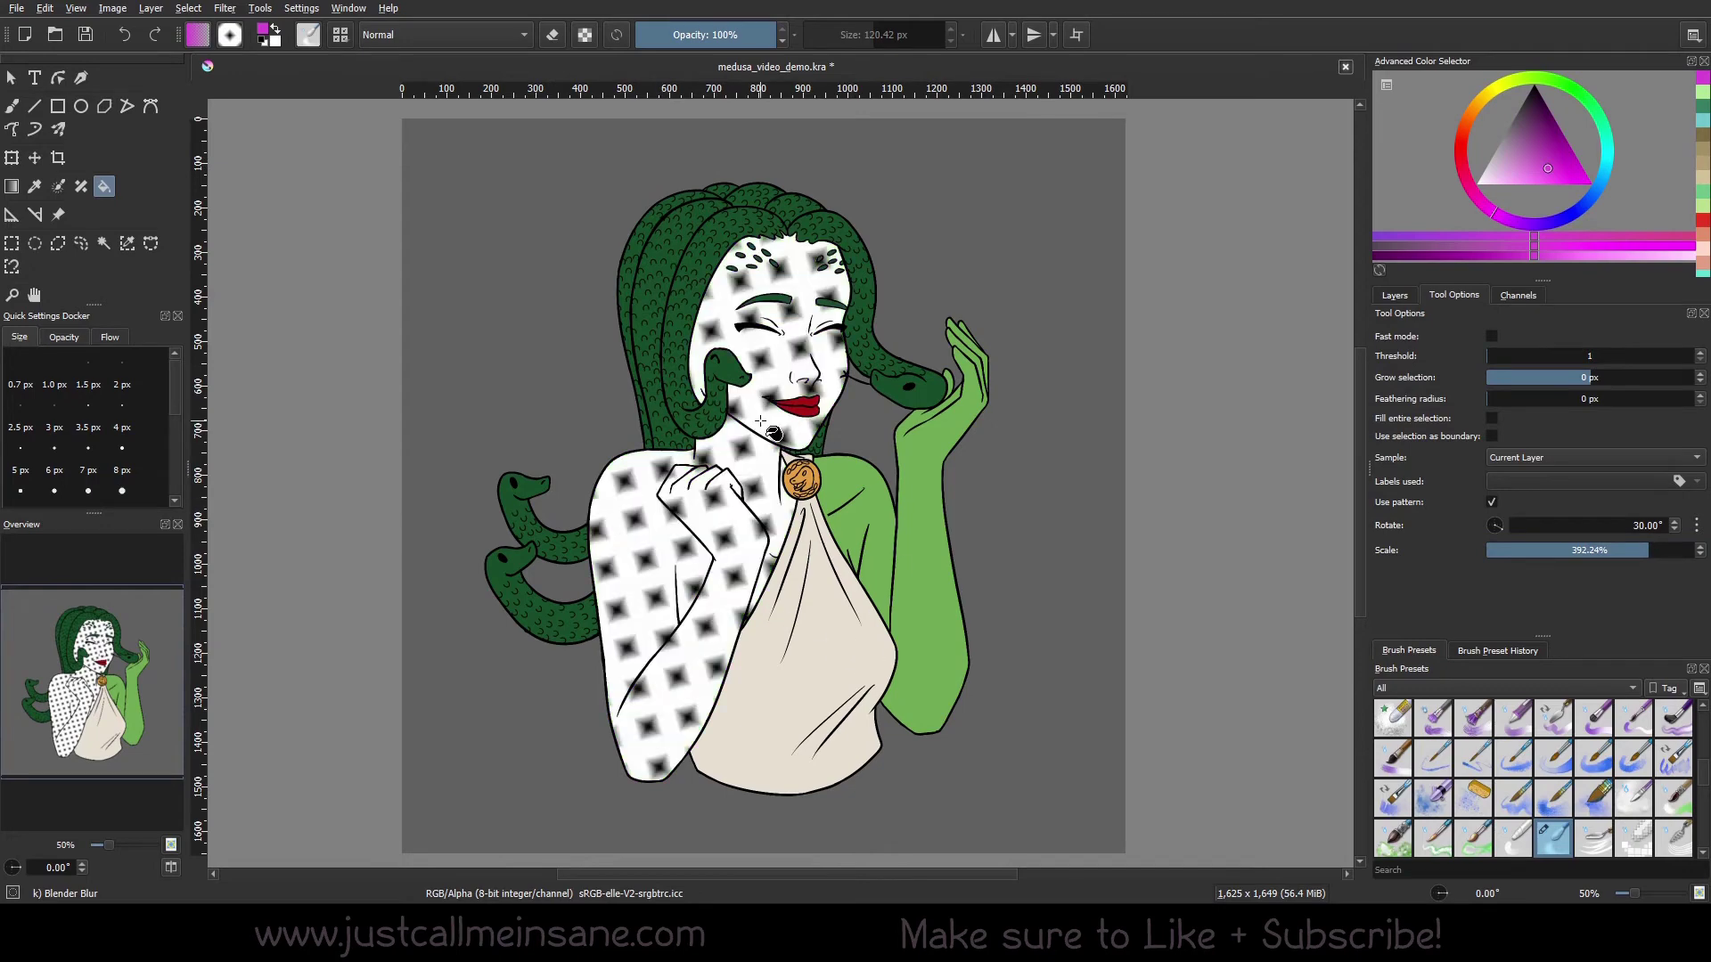
scroll(680, 544, "up", 1)
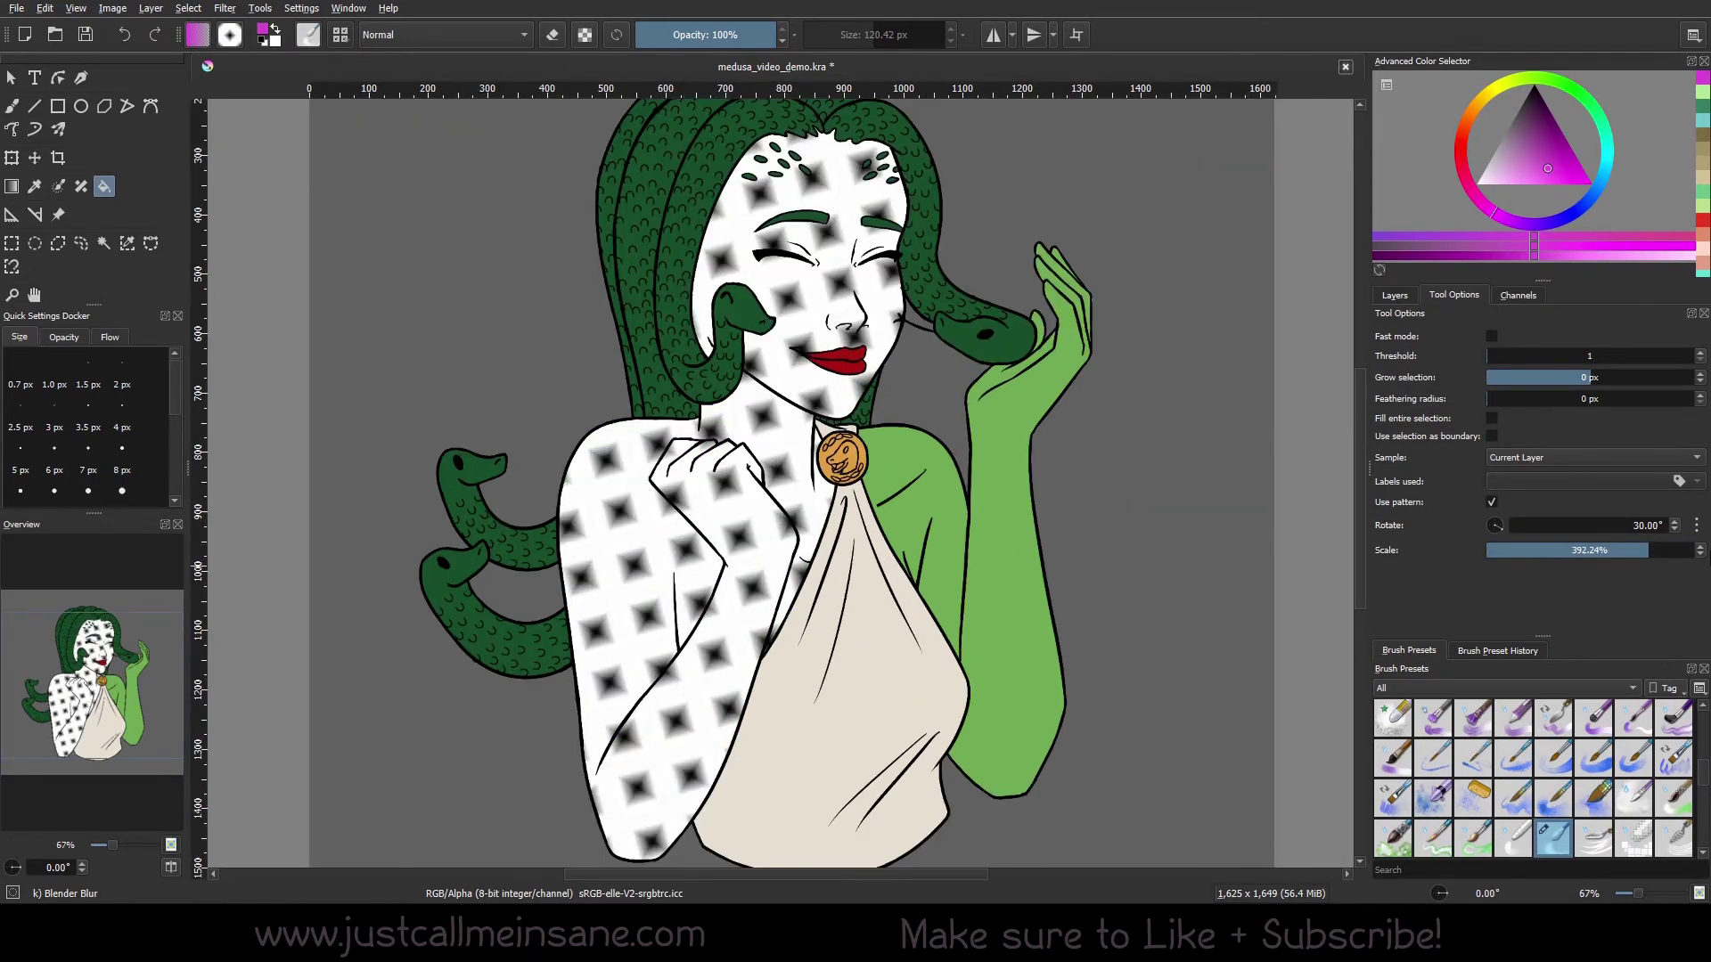
key("ctrl+z")
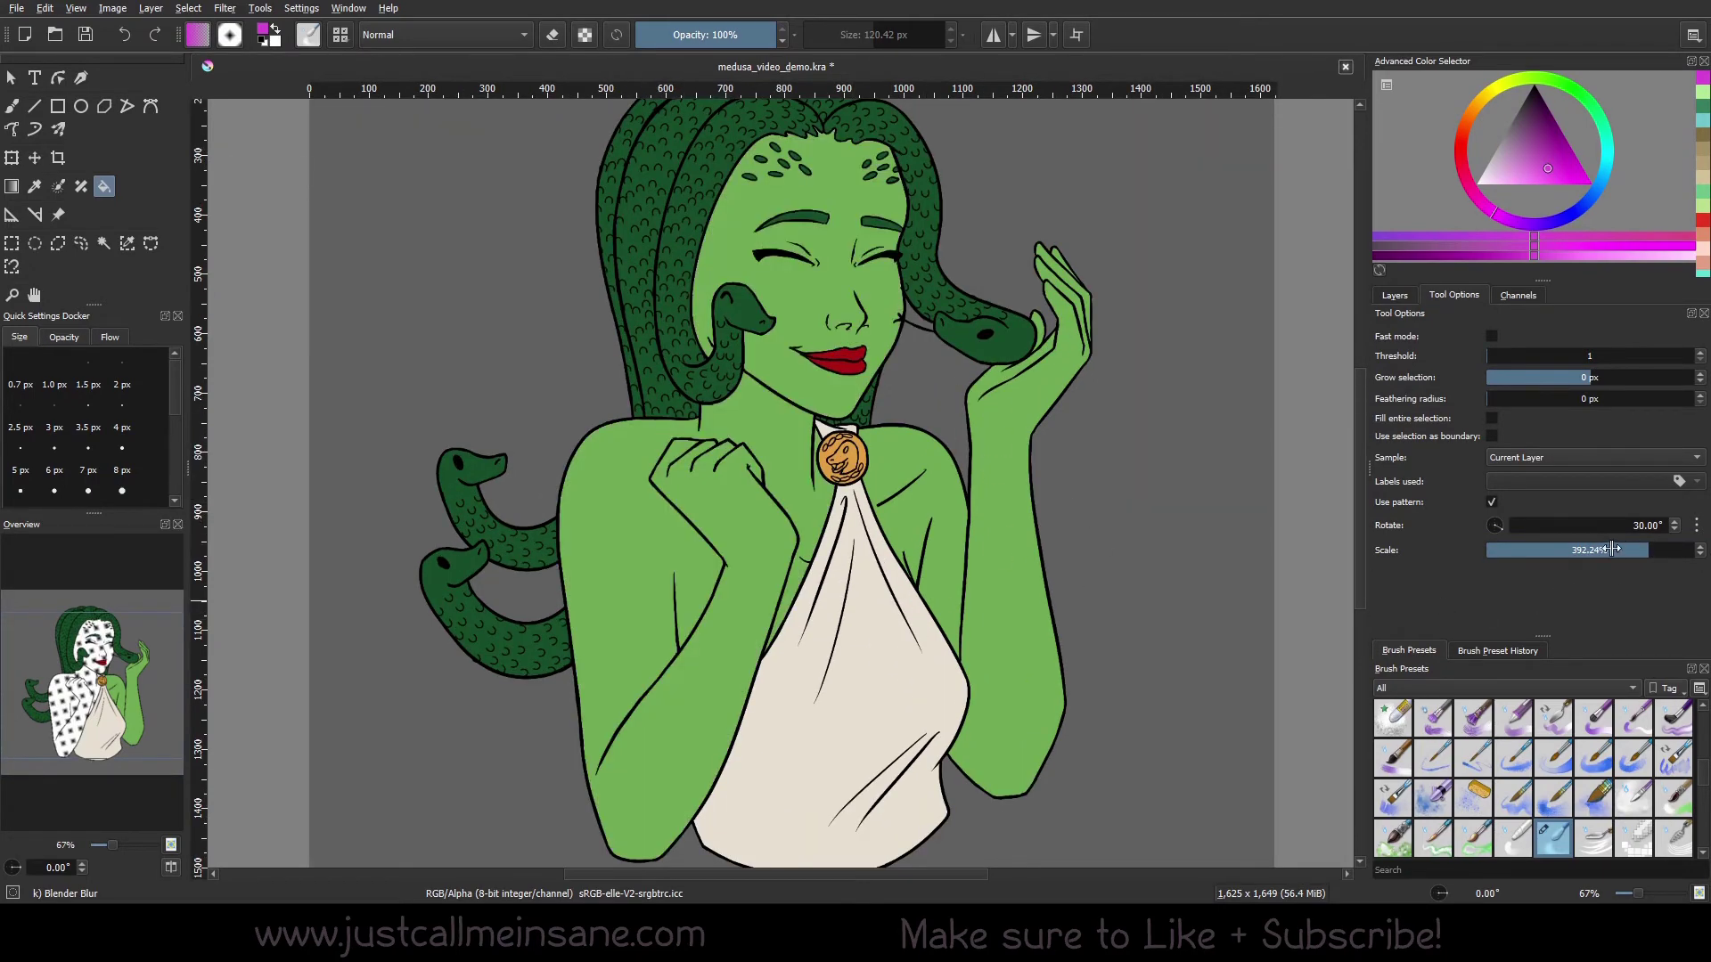
Try filling the face, neck and folded arm with the pattern scaled to 86.20%, and undo the fill
left_click_drag(1610, 549, 1522, 550)
left_click(763, 577)
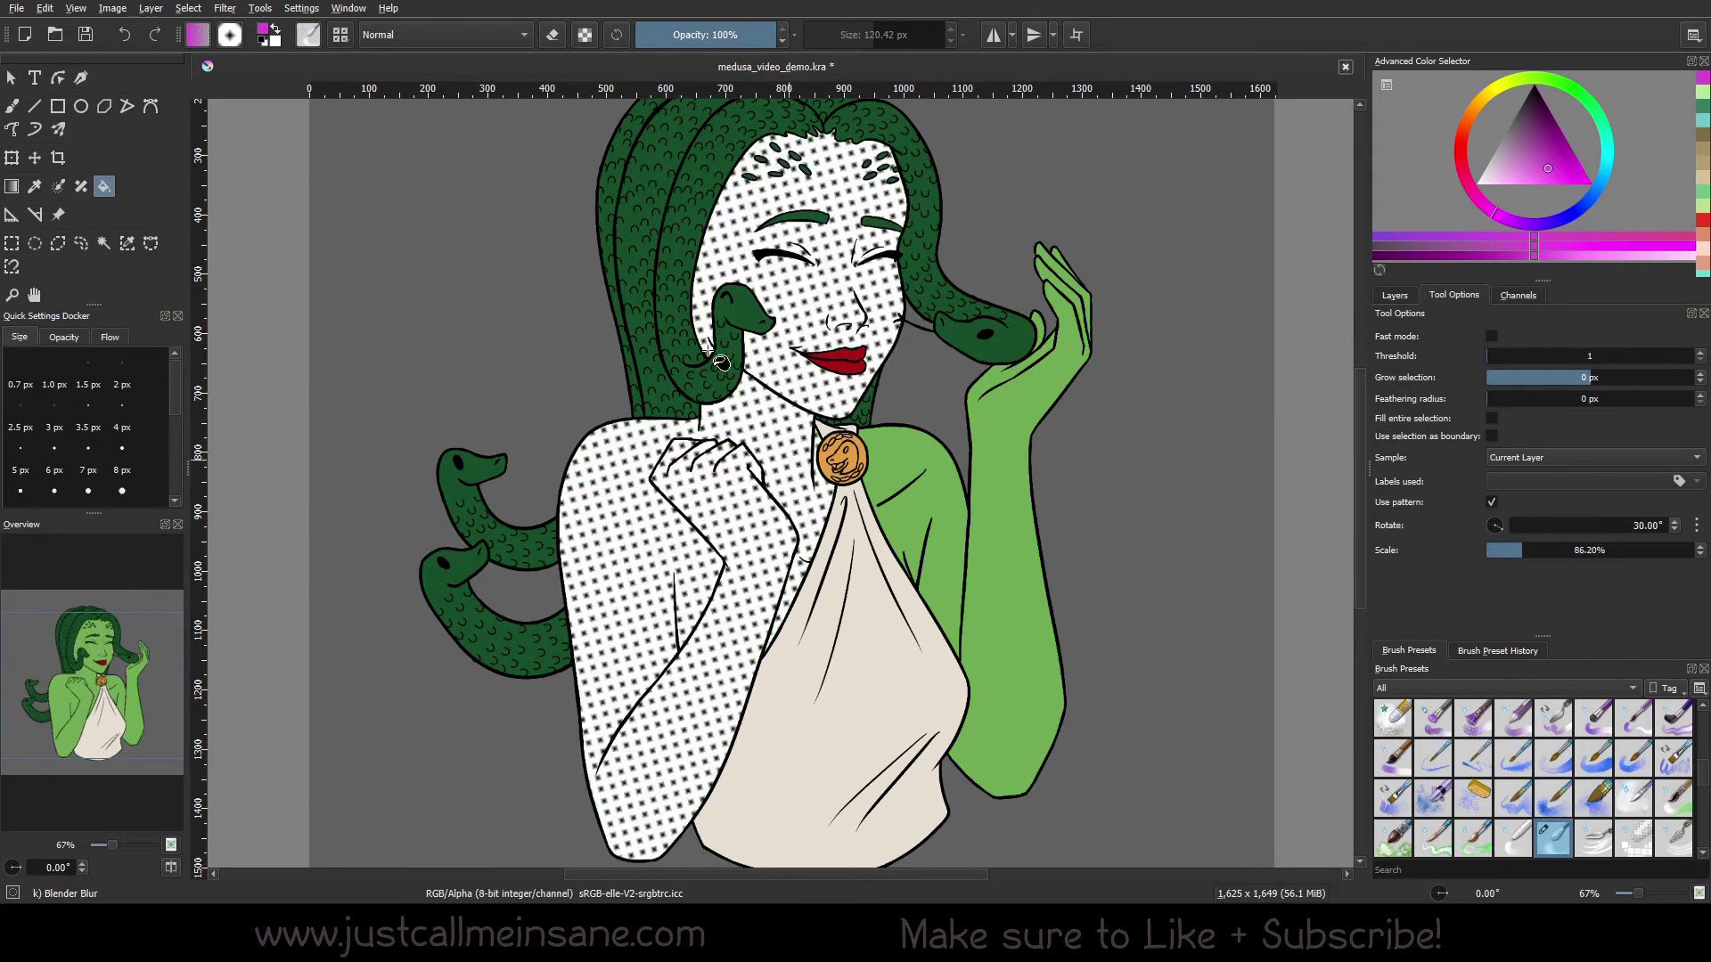
left_click_drag(719, 566, 698, 585)
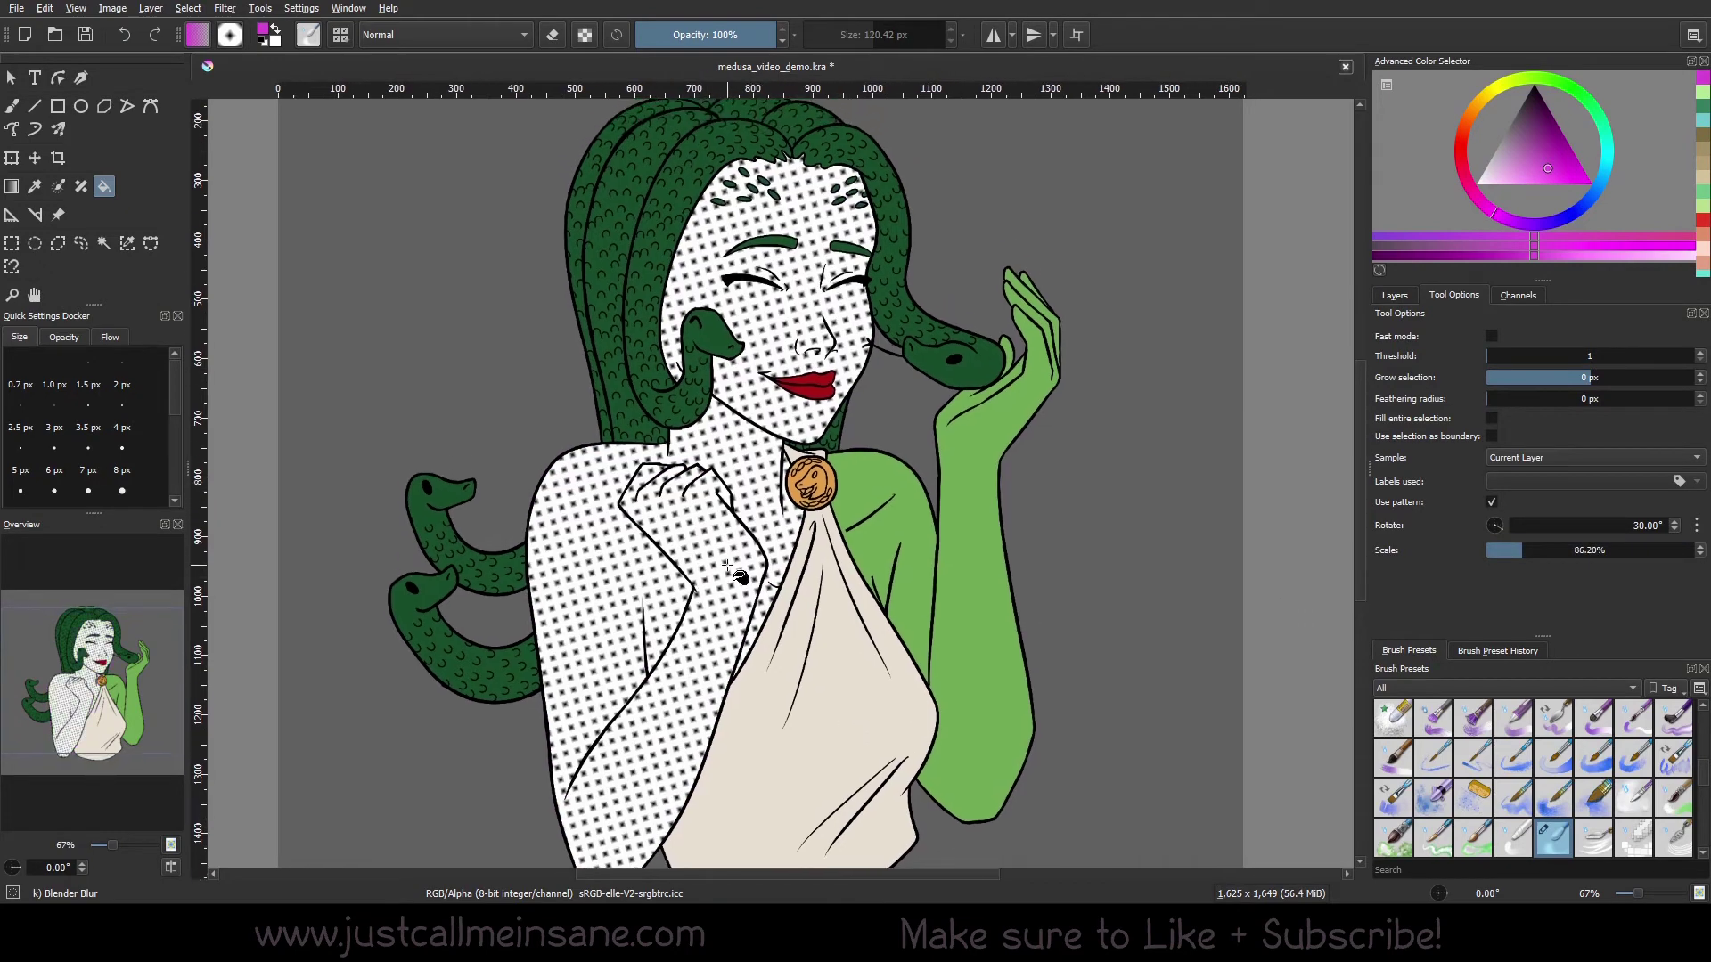
key("ctrl+z")
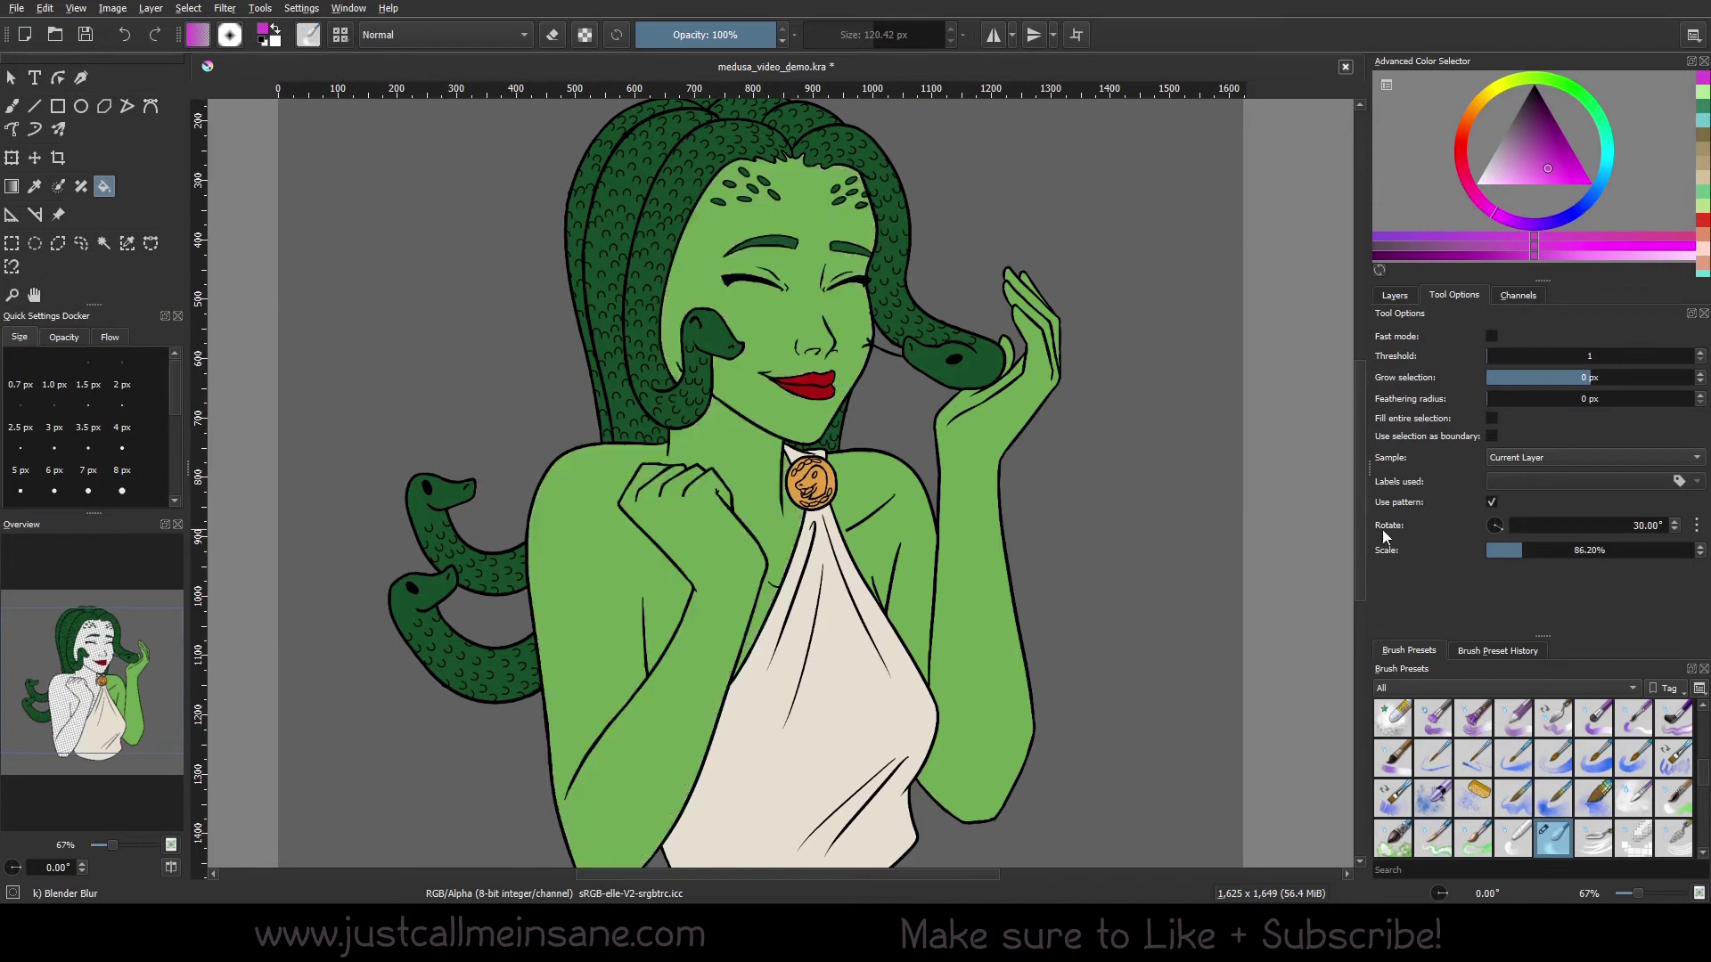
Try filling the face, neck and folded arm with the pattern rotated to 180°, and undo the fill
left_click_drag(1500, 531, 1478, 527)
left_click(737, 328)
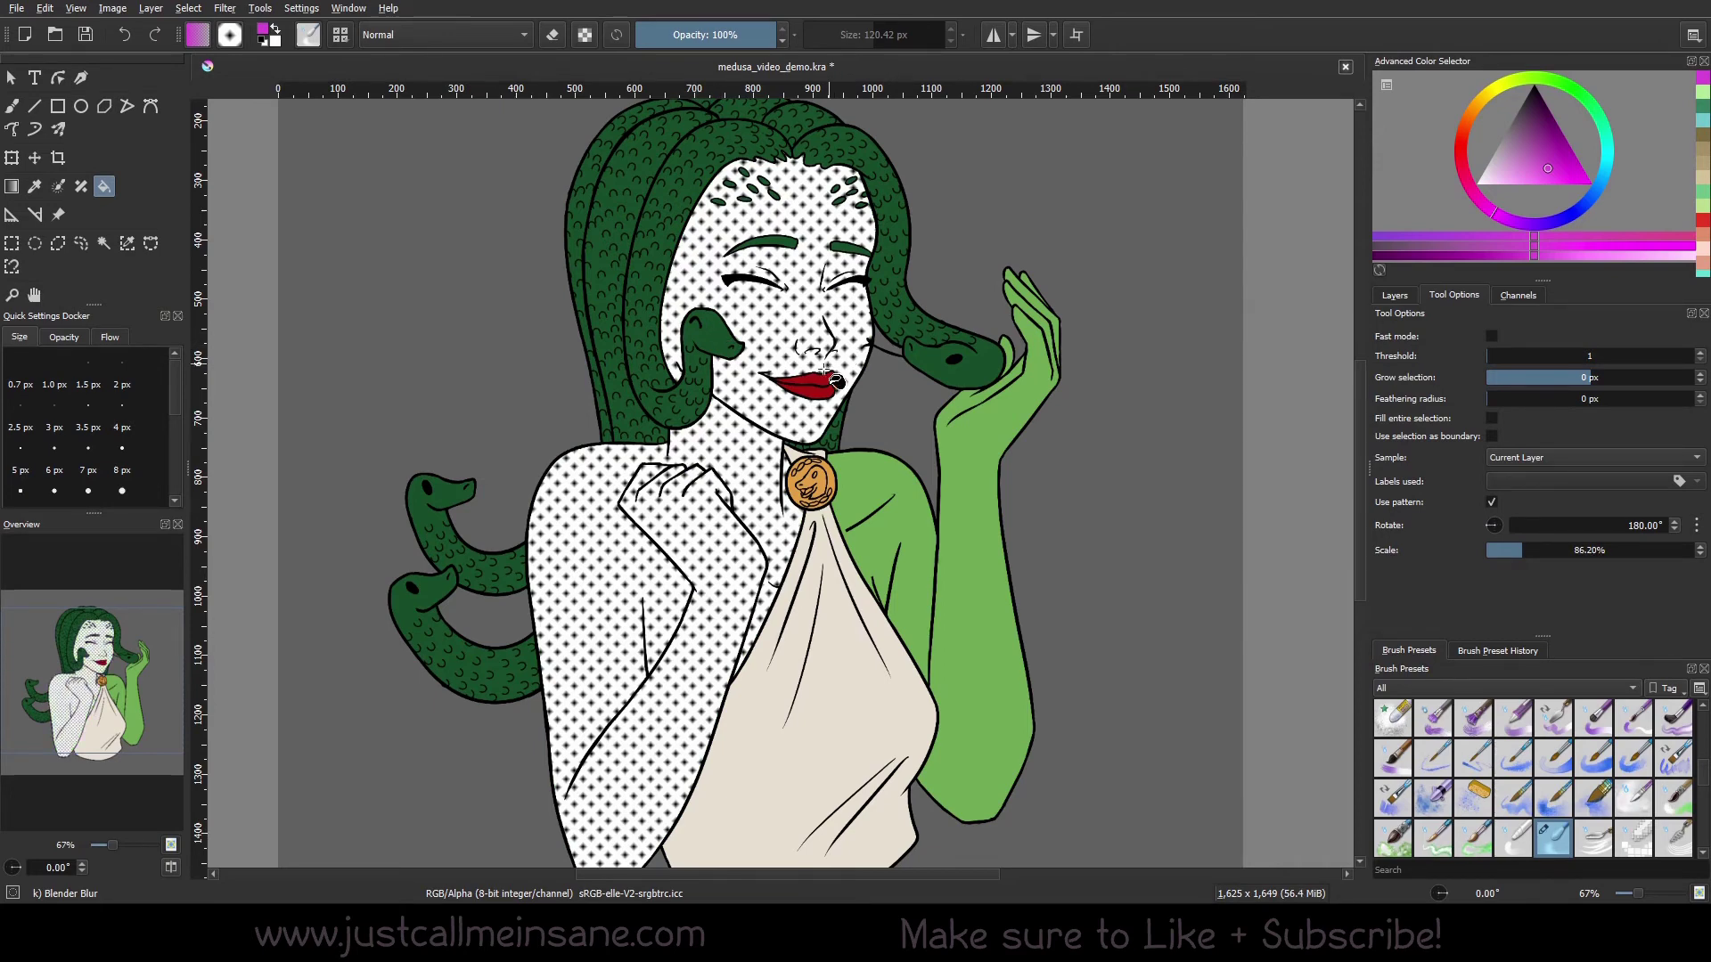
left_click_drag(827, 641, 799, 601)
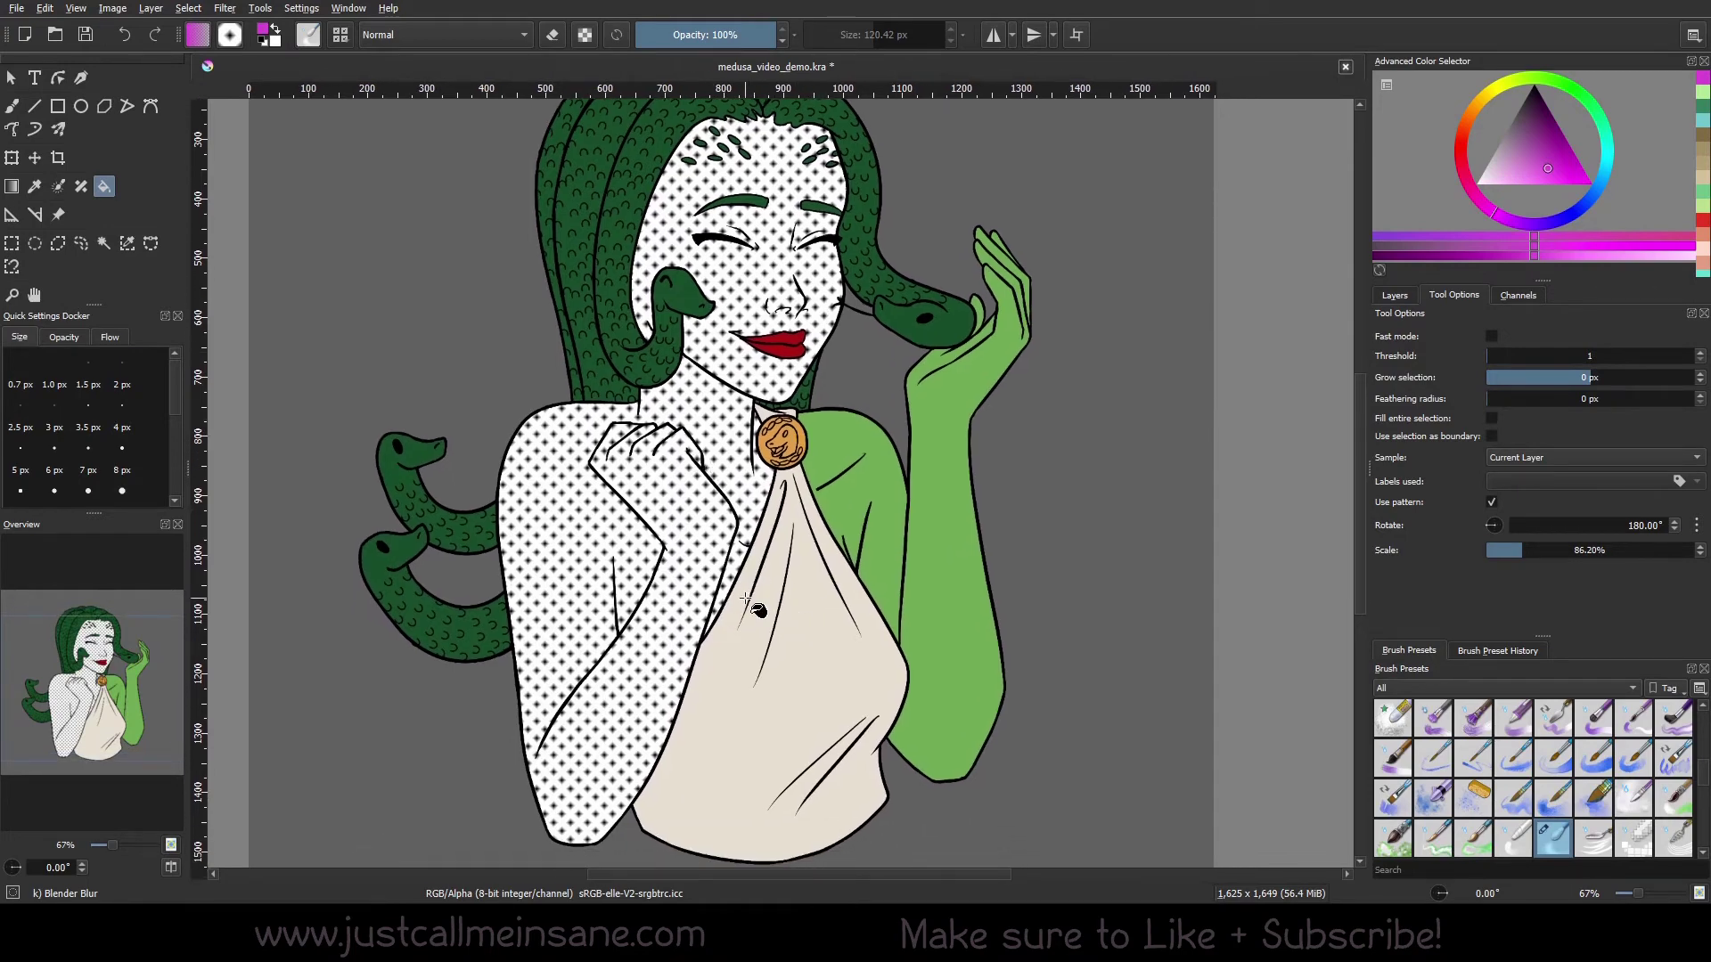
key("ctrl+z")
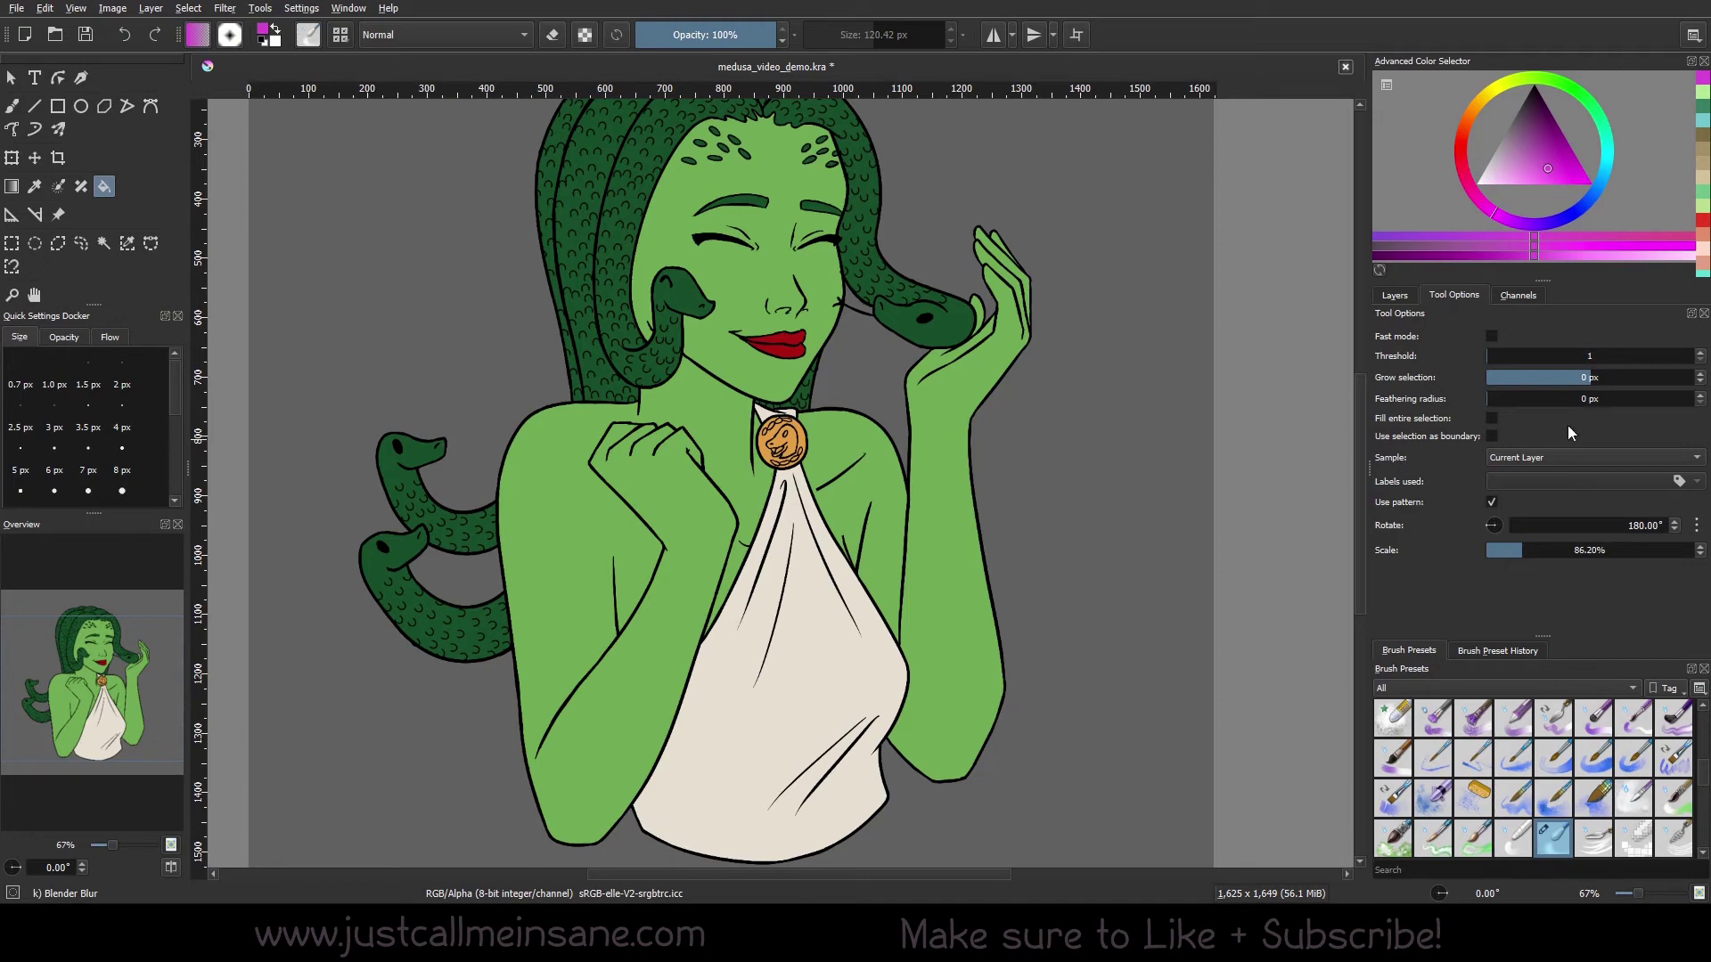
Rotate the pattern to 240° and fill the dress with it
mouse_move(1488, 521)
left_mouse_down()
mouse_move(1478, 534)
mouse_move(1495, 526)
left_mouse_up()
left_click(807, 586)
left_click_drag(1077, 621, 1017, 502)
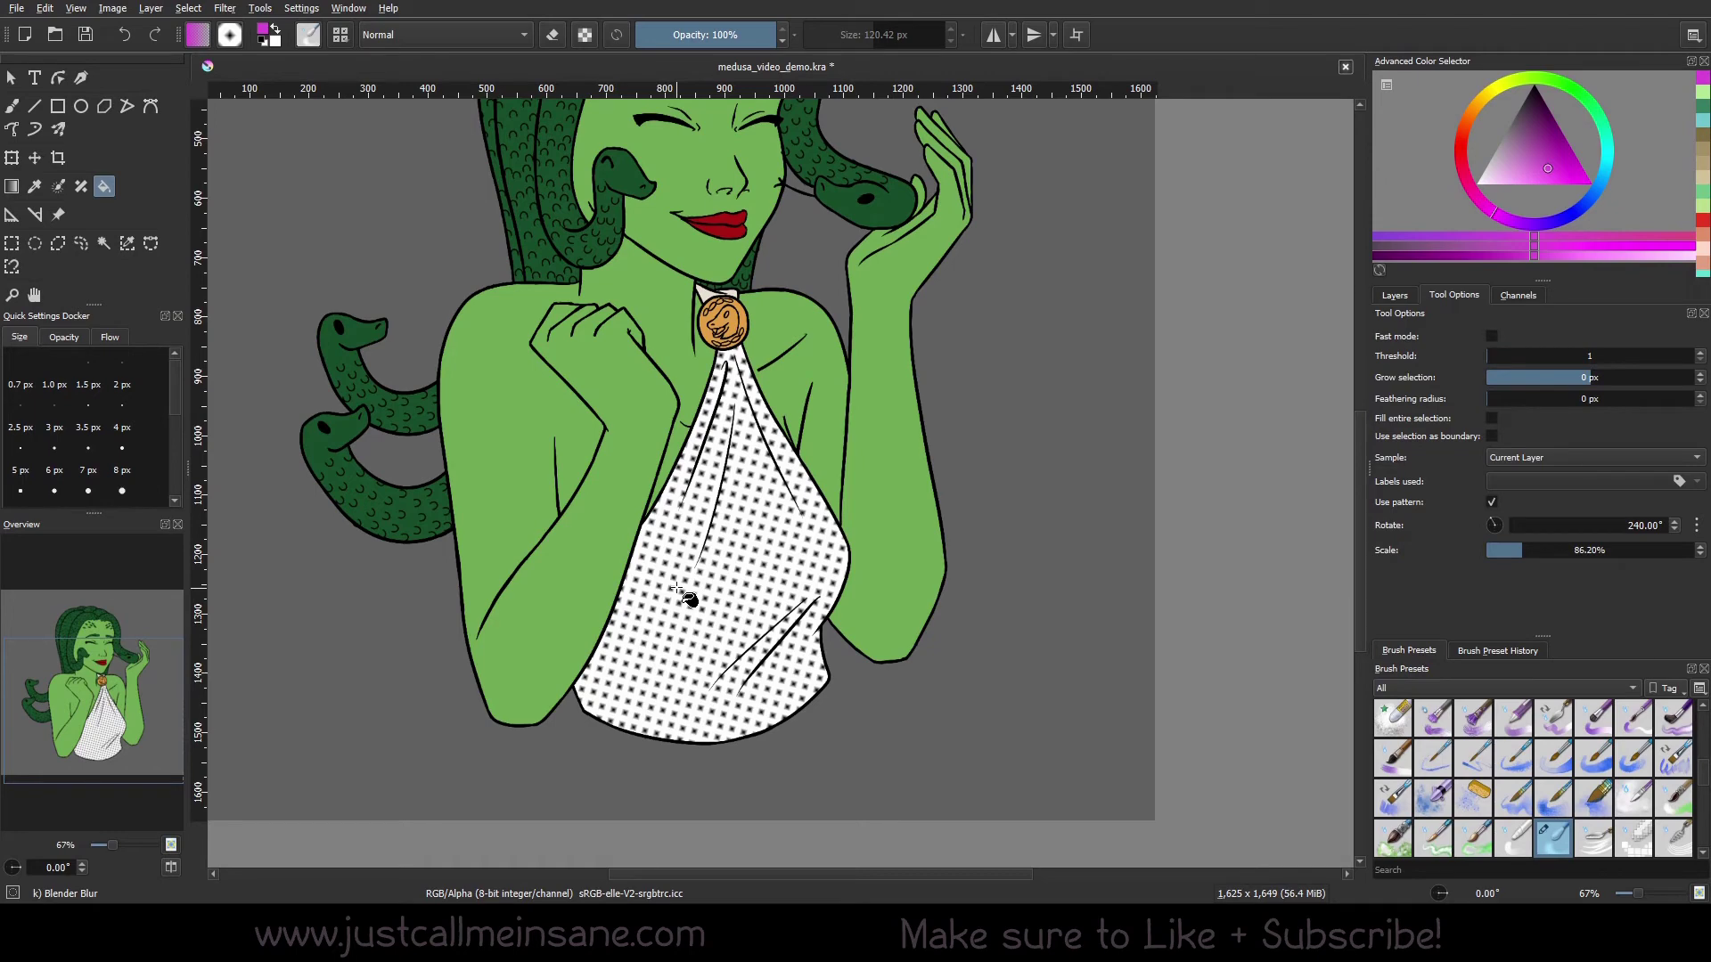
Scale the pattern to 193.96%, undo the overlapping dress fill, and refill the dress with the enlarged screentone
left_click_drag(1540, 550, 1566, 549)
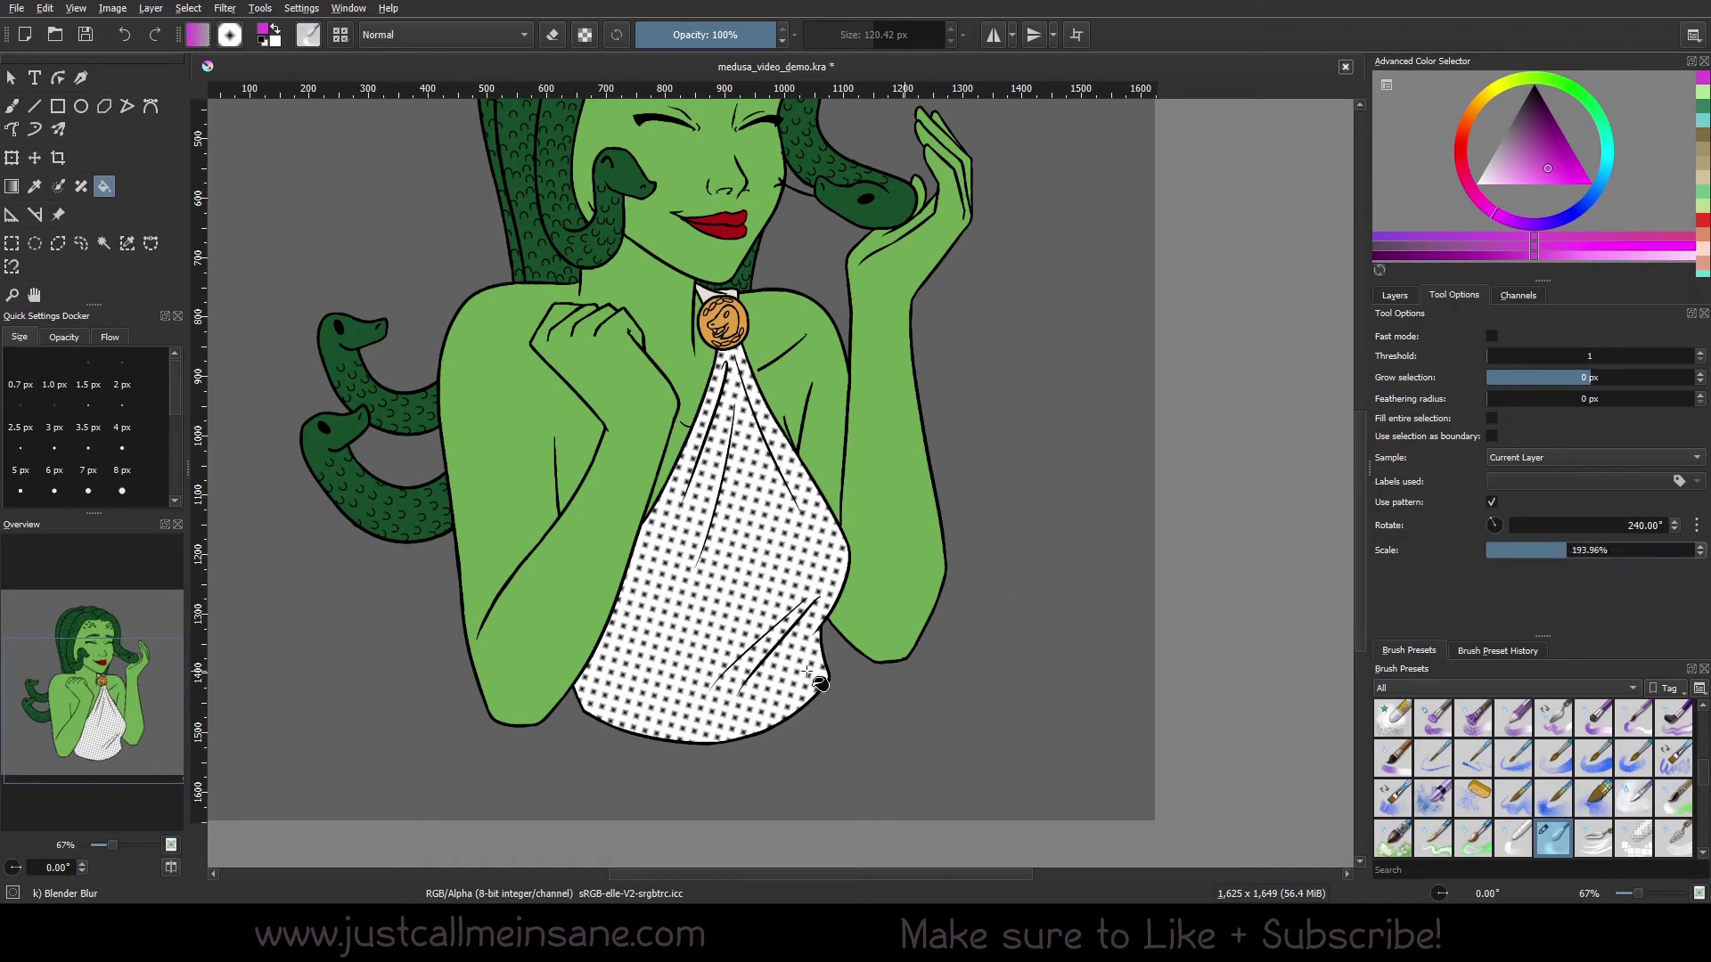
scroll(731, 577, "up", 3)
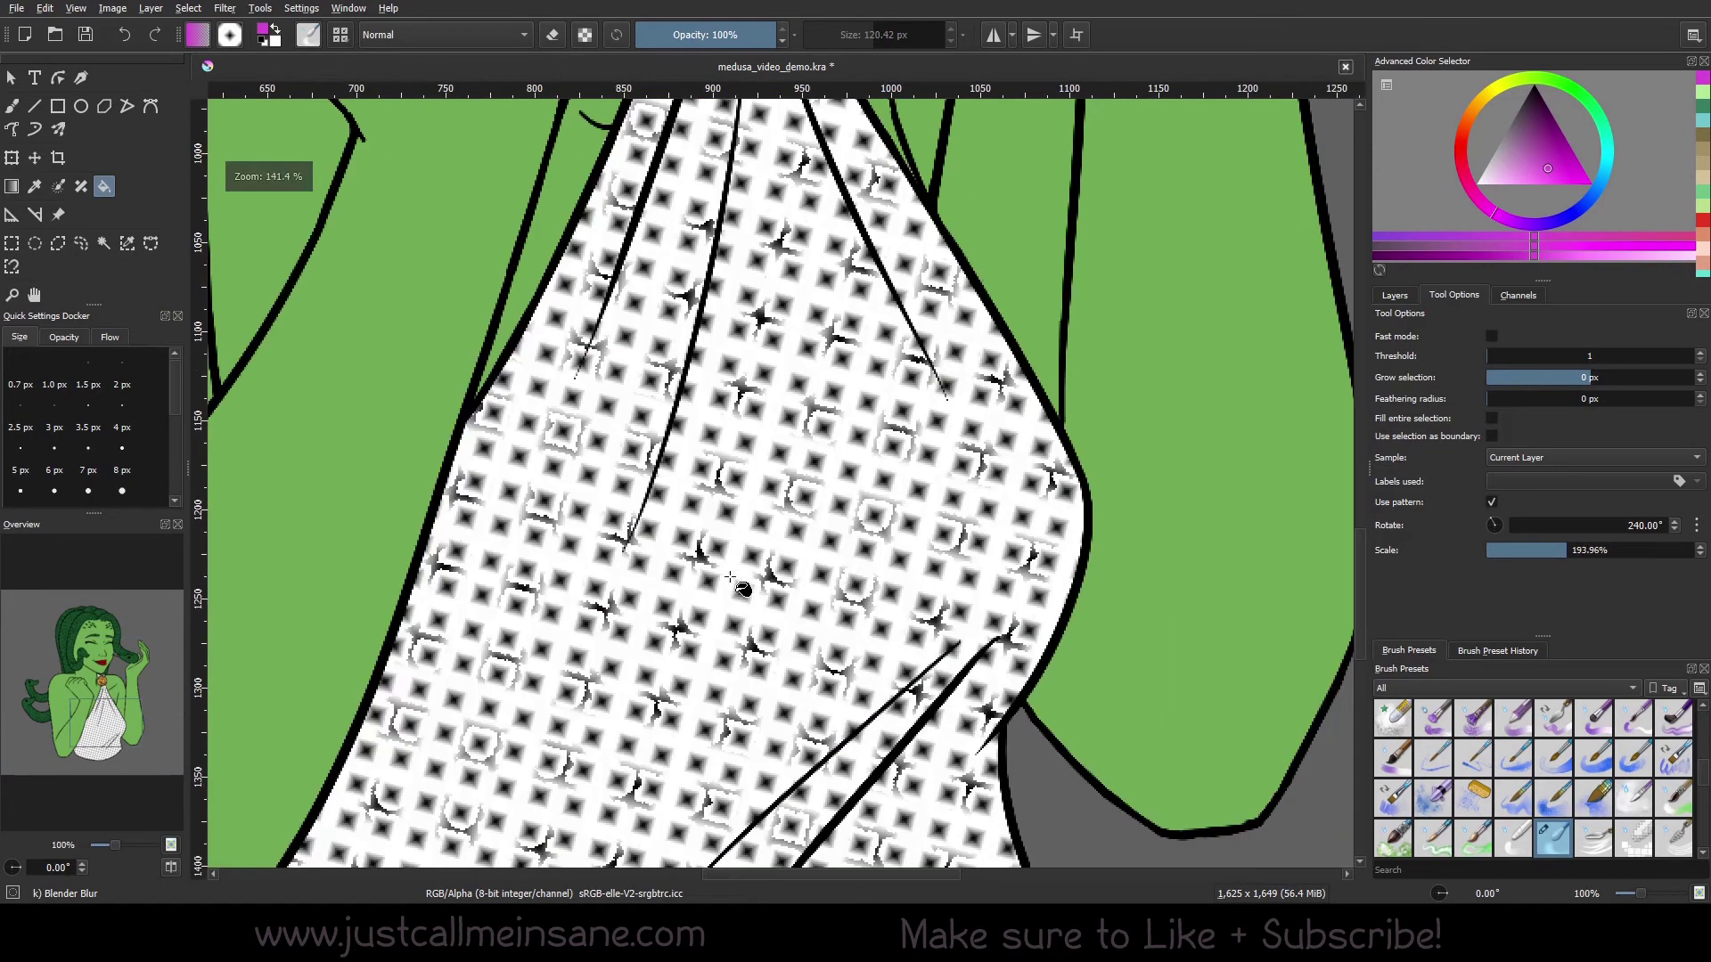
scroll(730, 577, "down", 3)
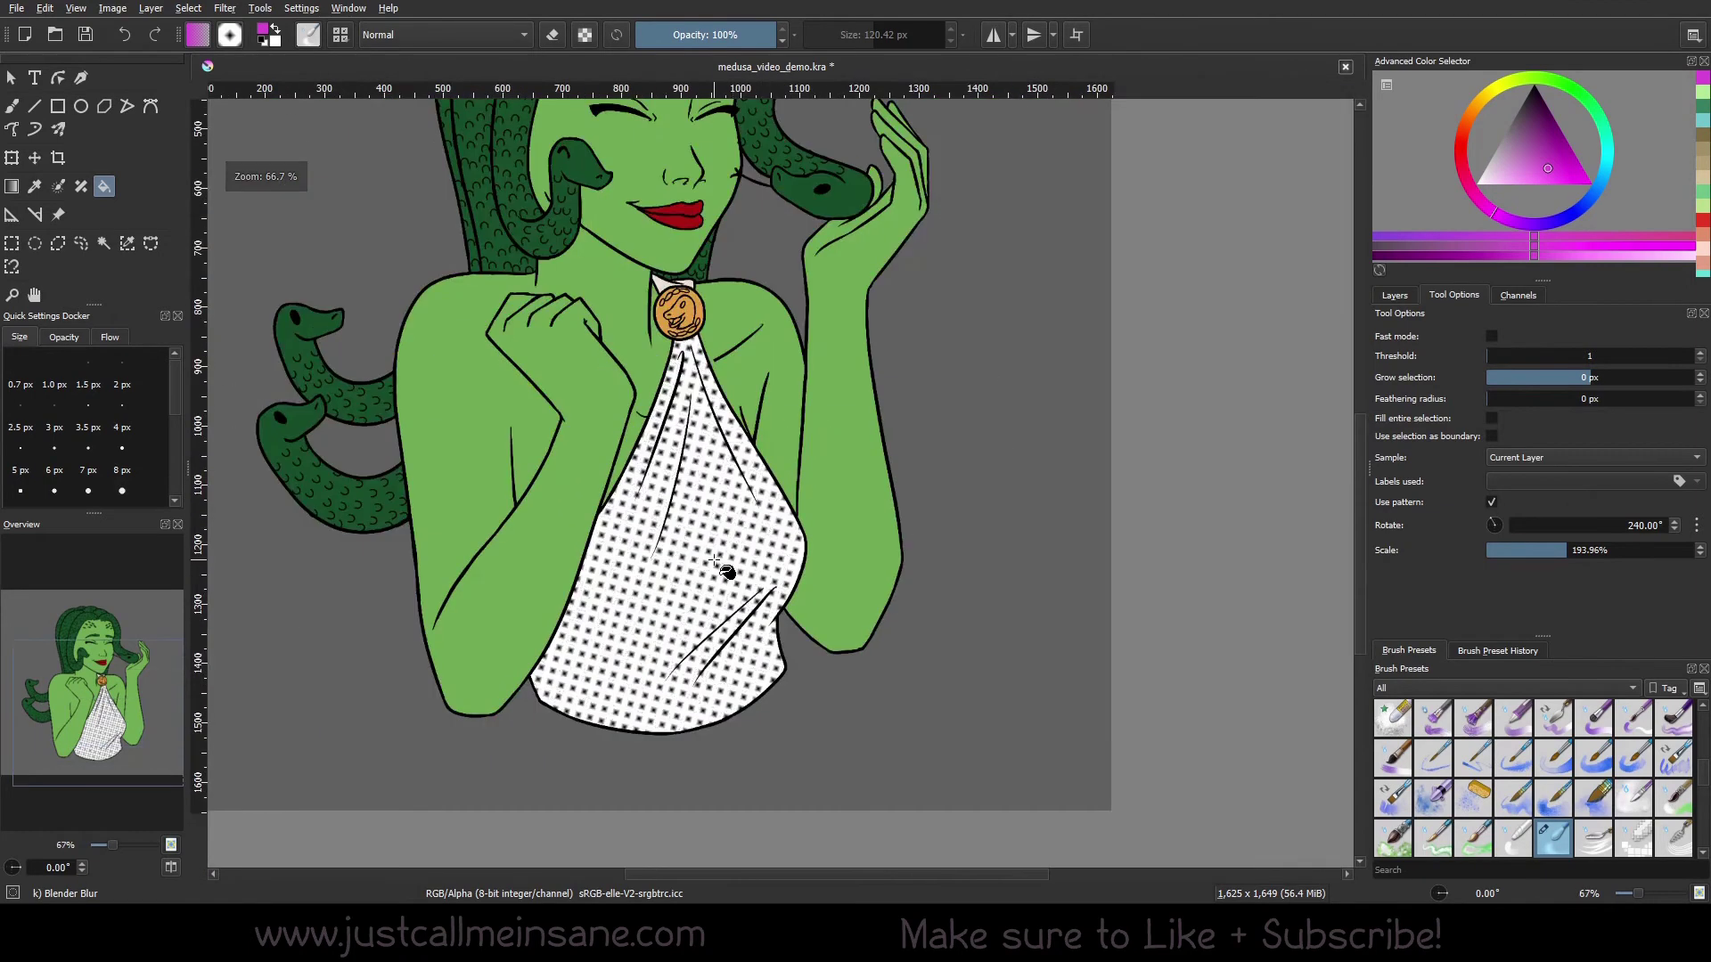
key("ctrl+z")
left_click(724, 599)
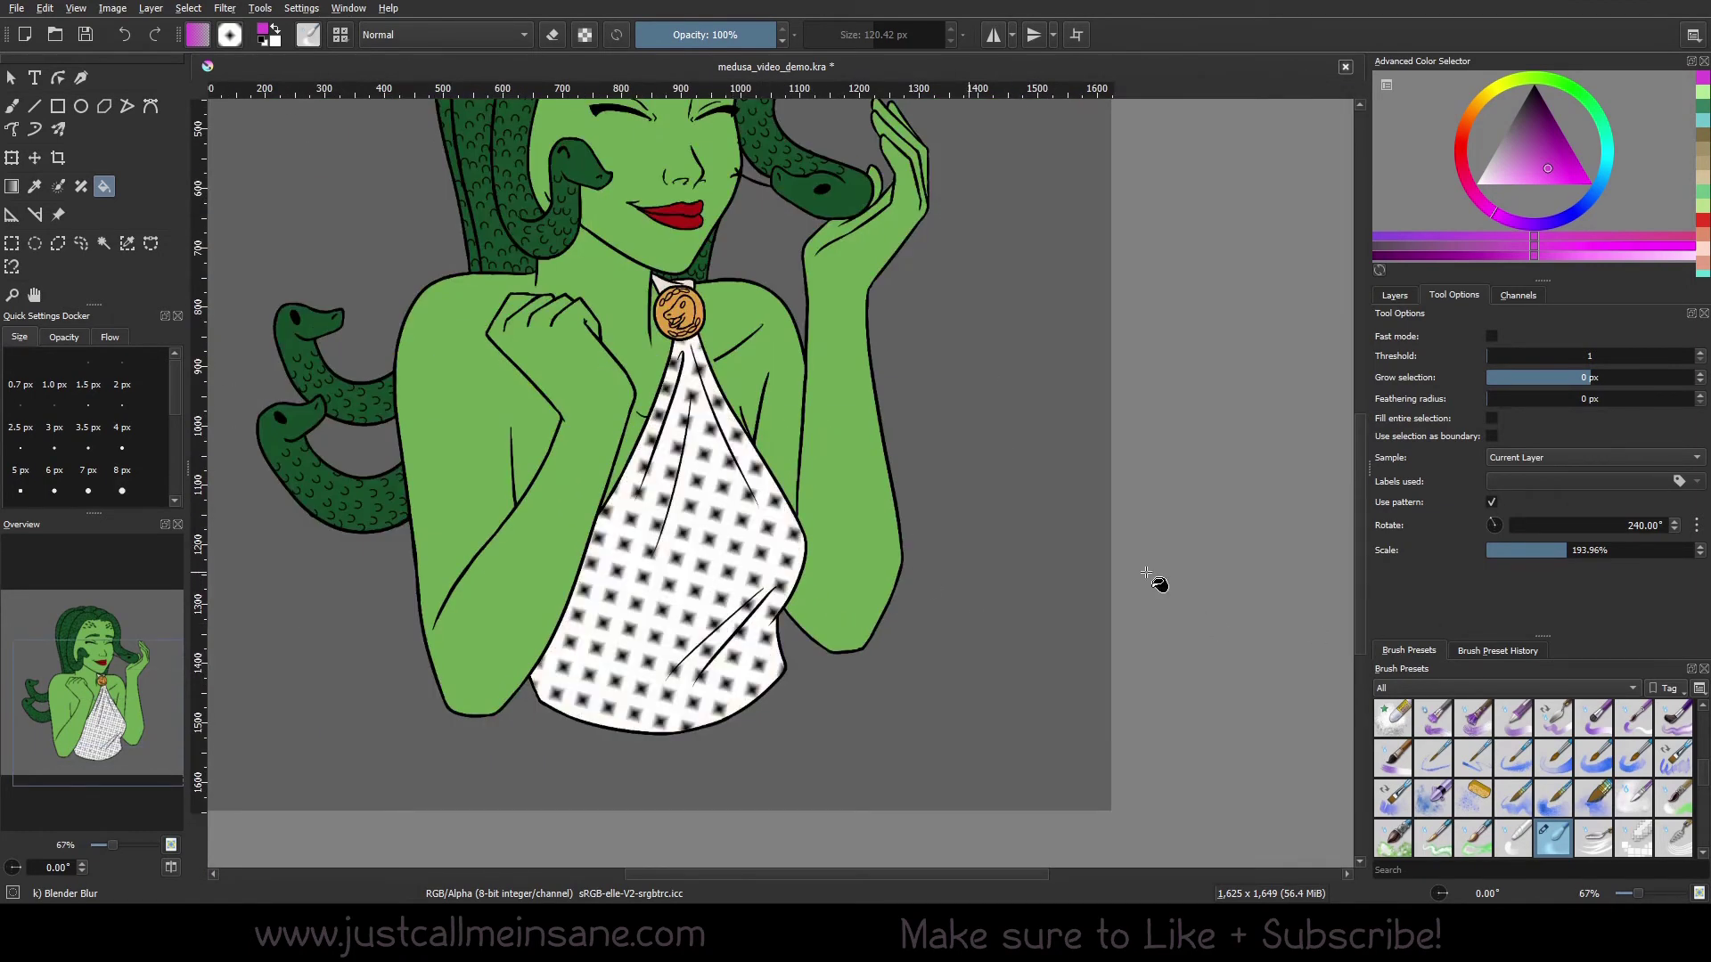
Try filling the background with the pattern rotated to 285° and to 60°, undoing each fill
left_click(1497, 520)
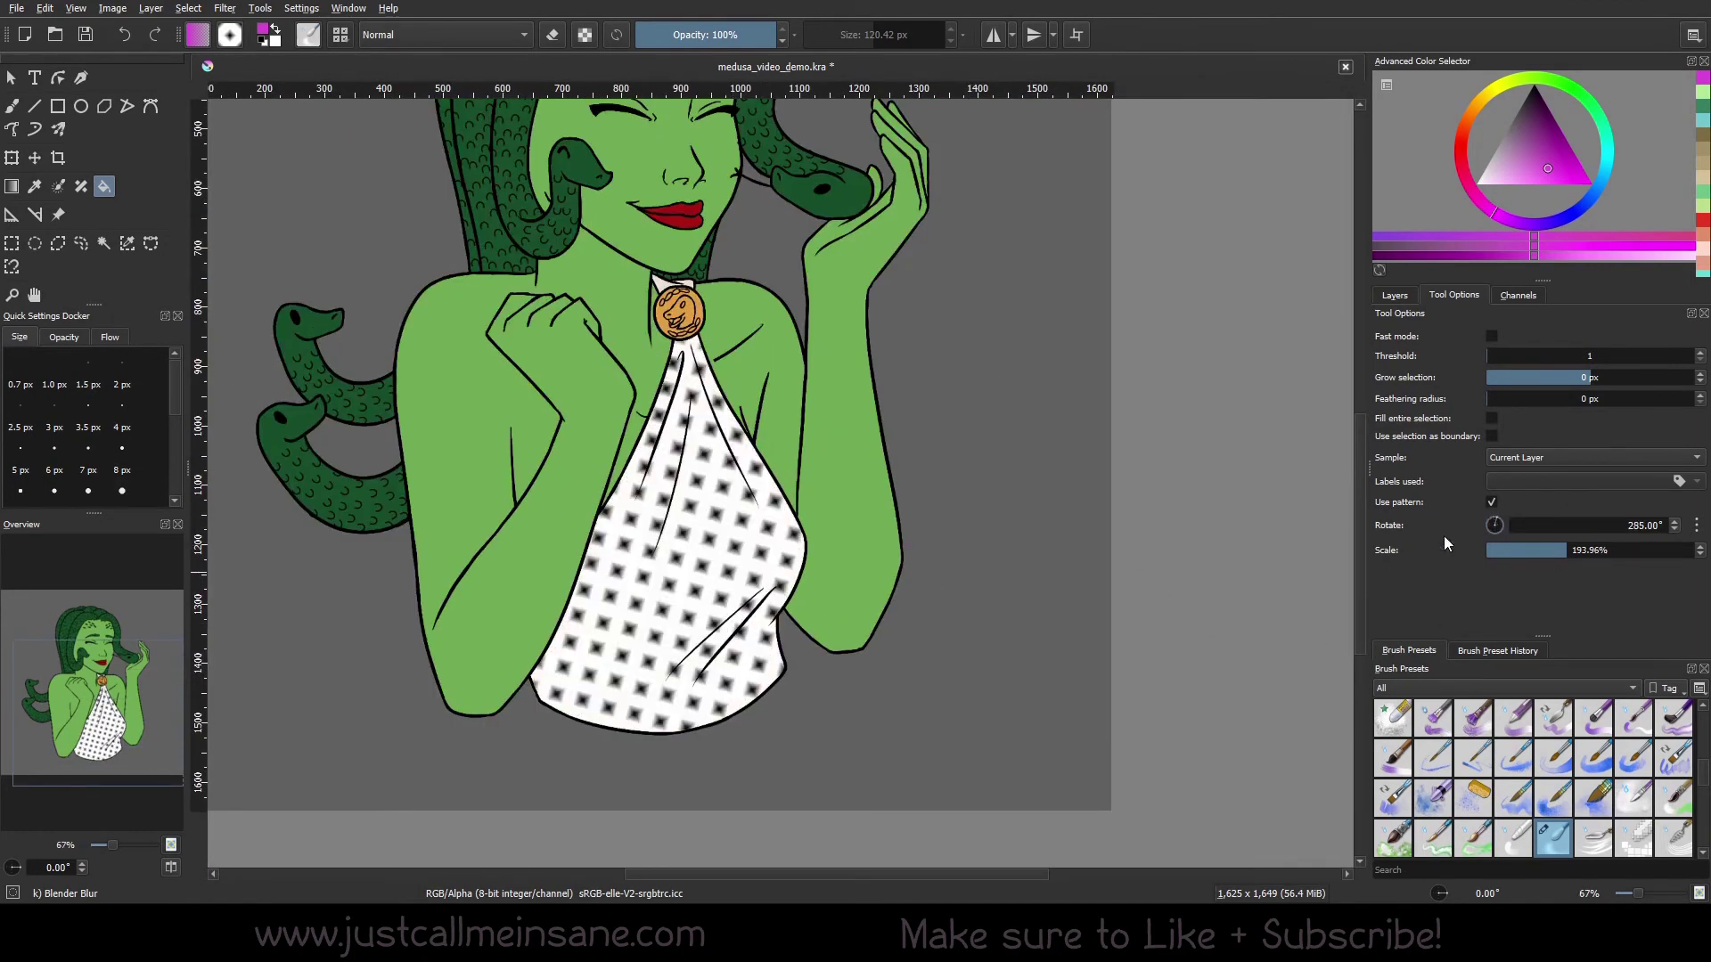
left_click(1033, 588)
scroll(1012, 622, "down", 3)
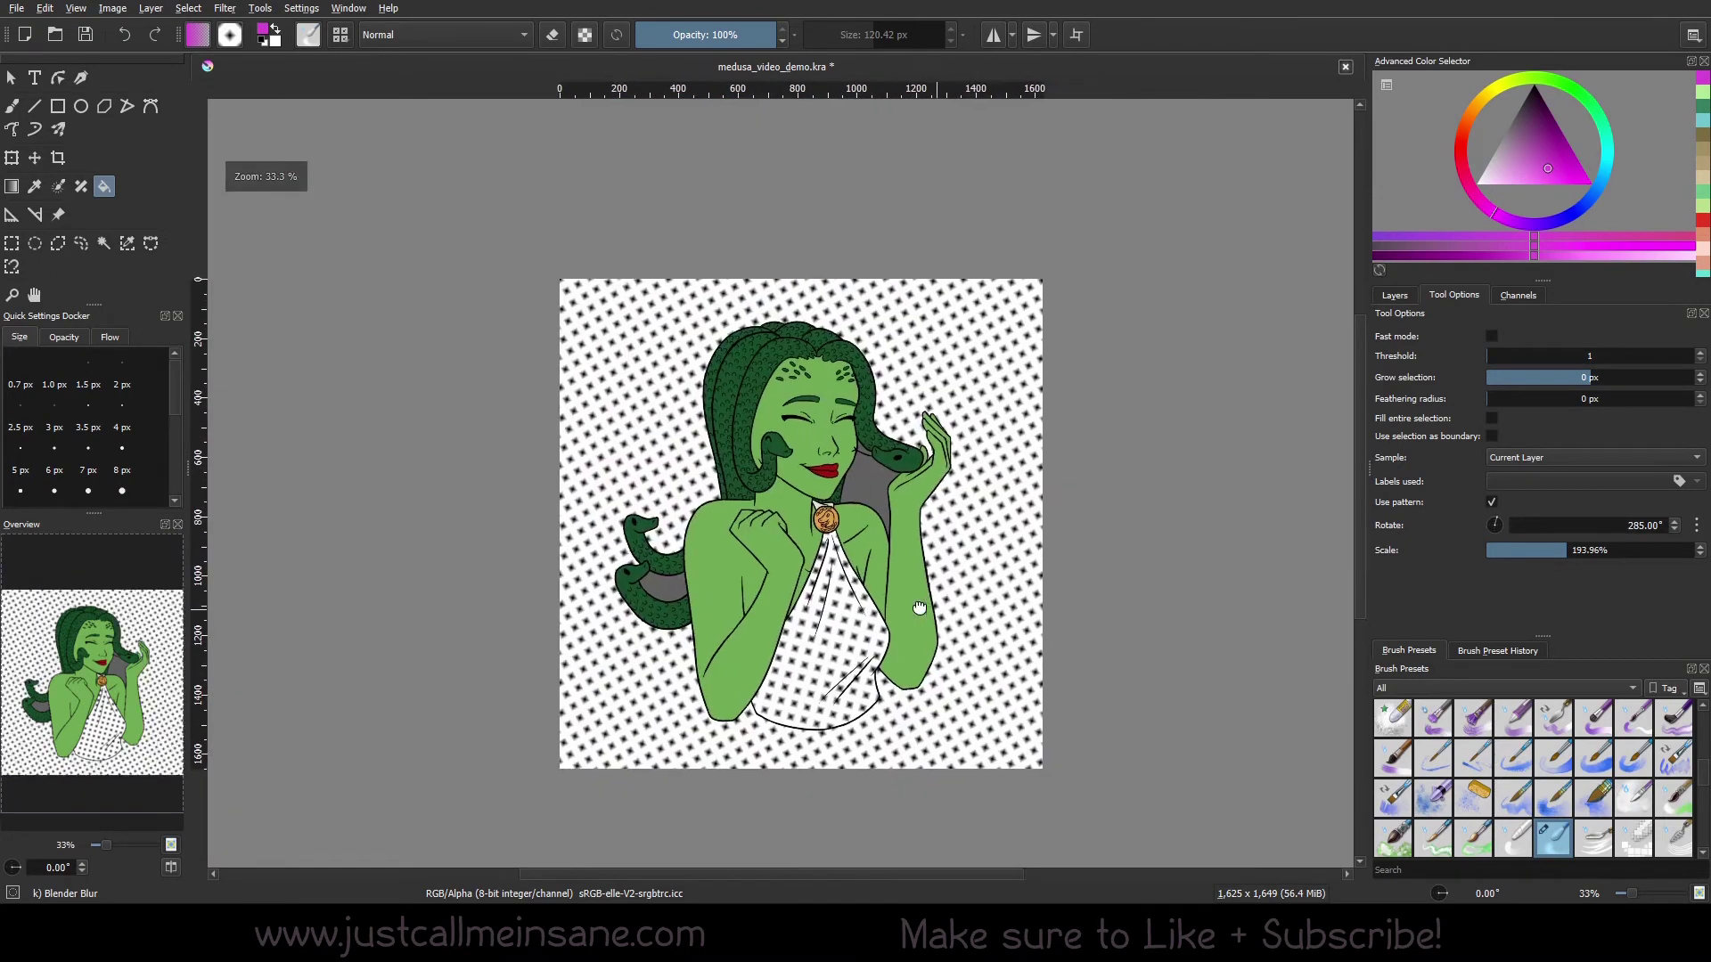
scroll(978, 600, "up", 1)
key("ctrl+z")
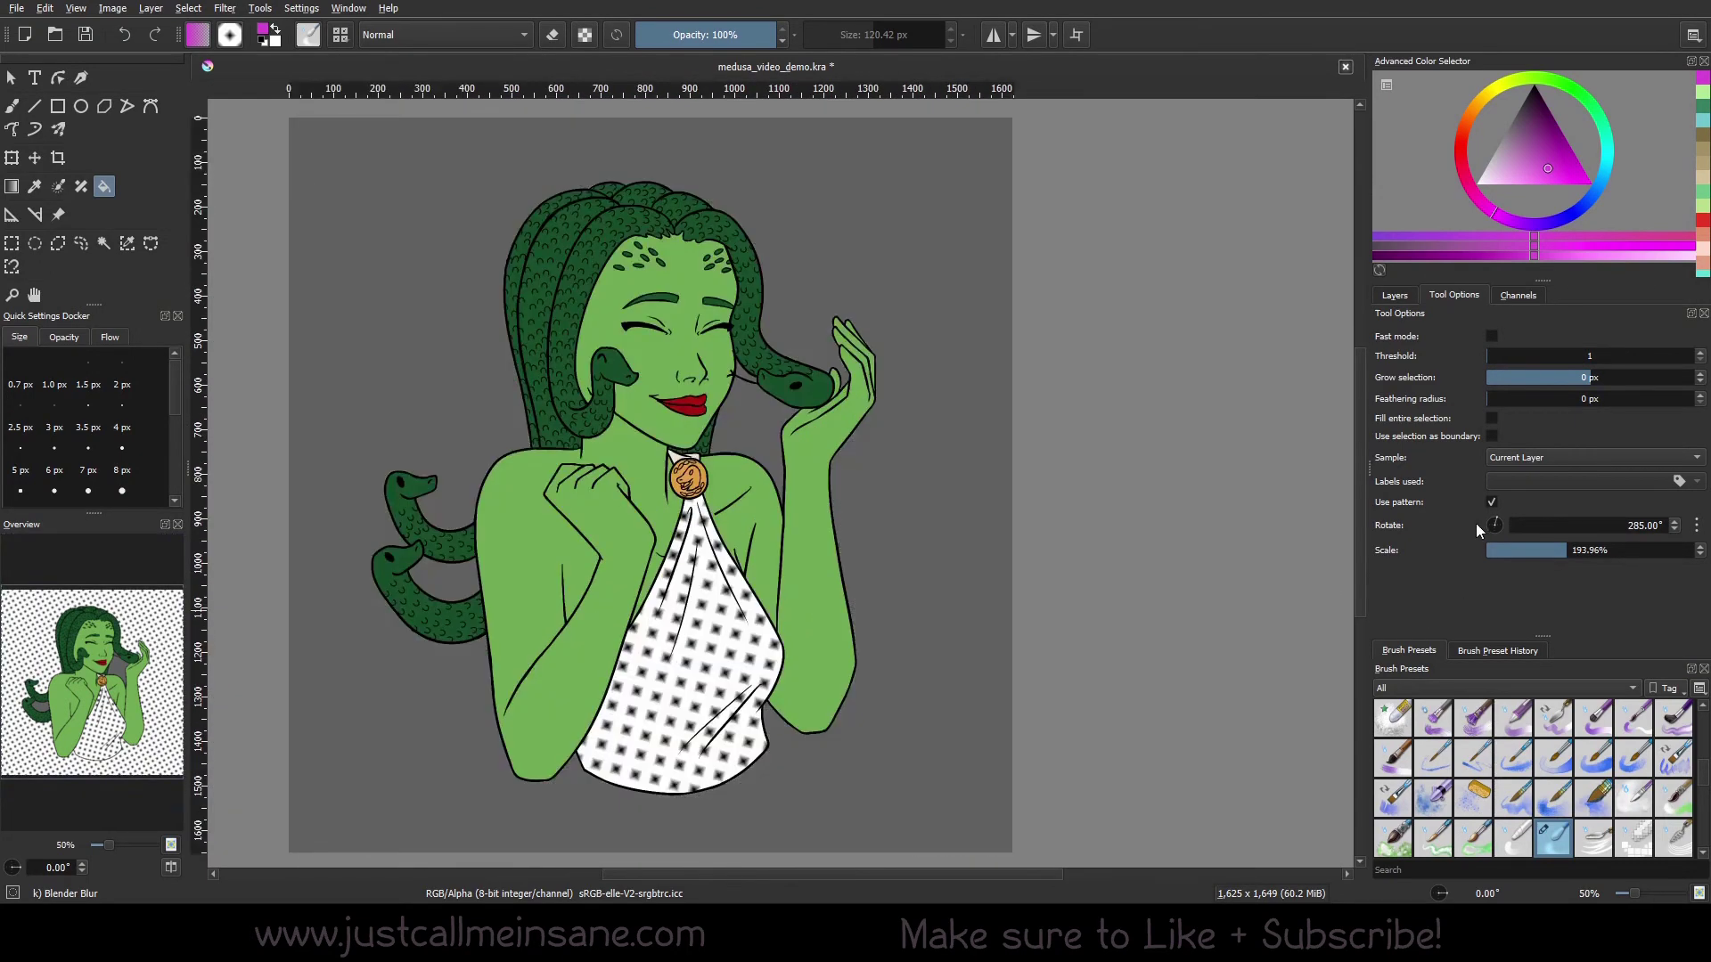
left_click(1176, 670)
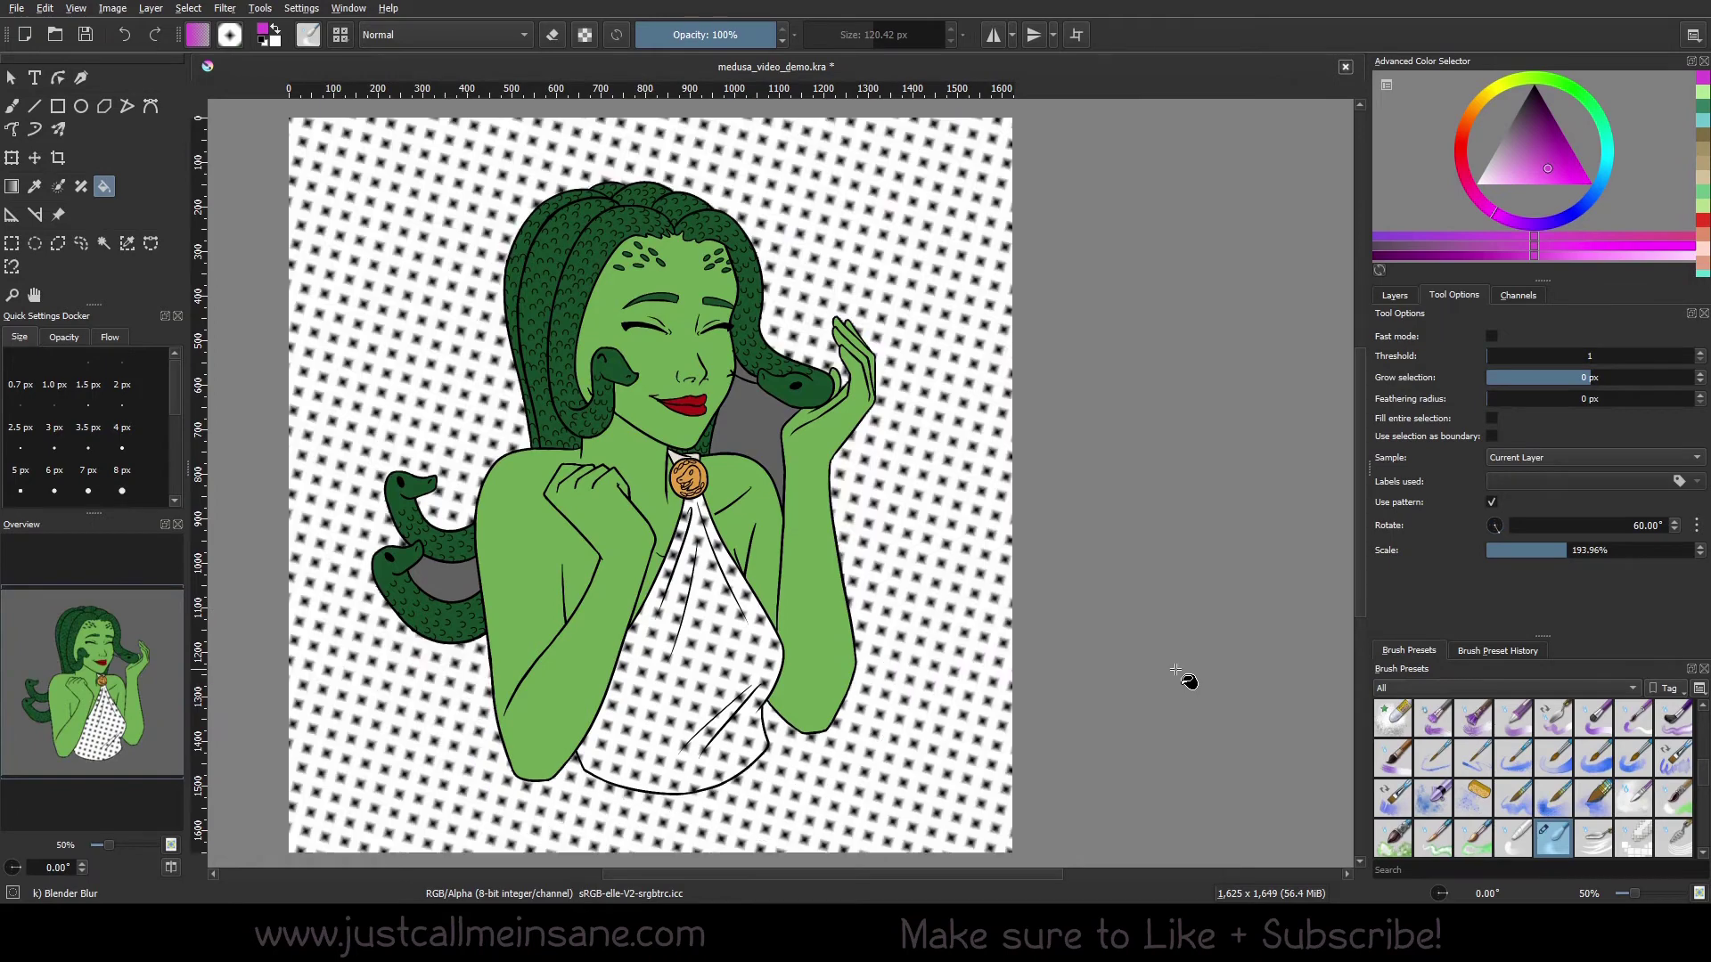
key("ctrl+z")
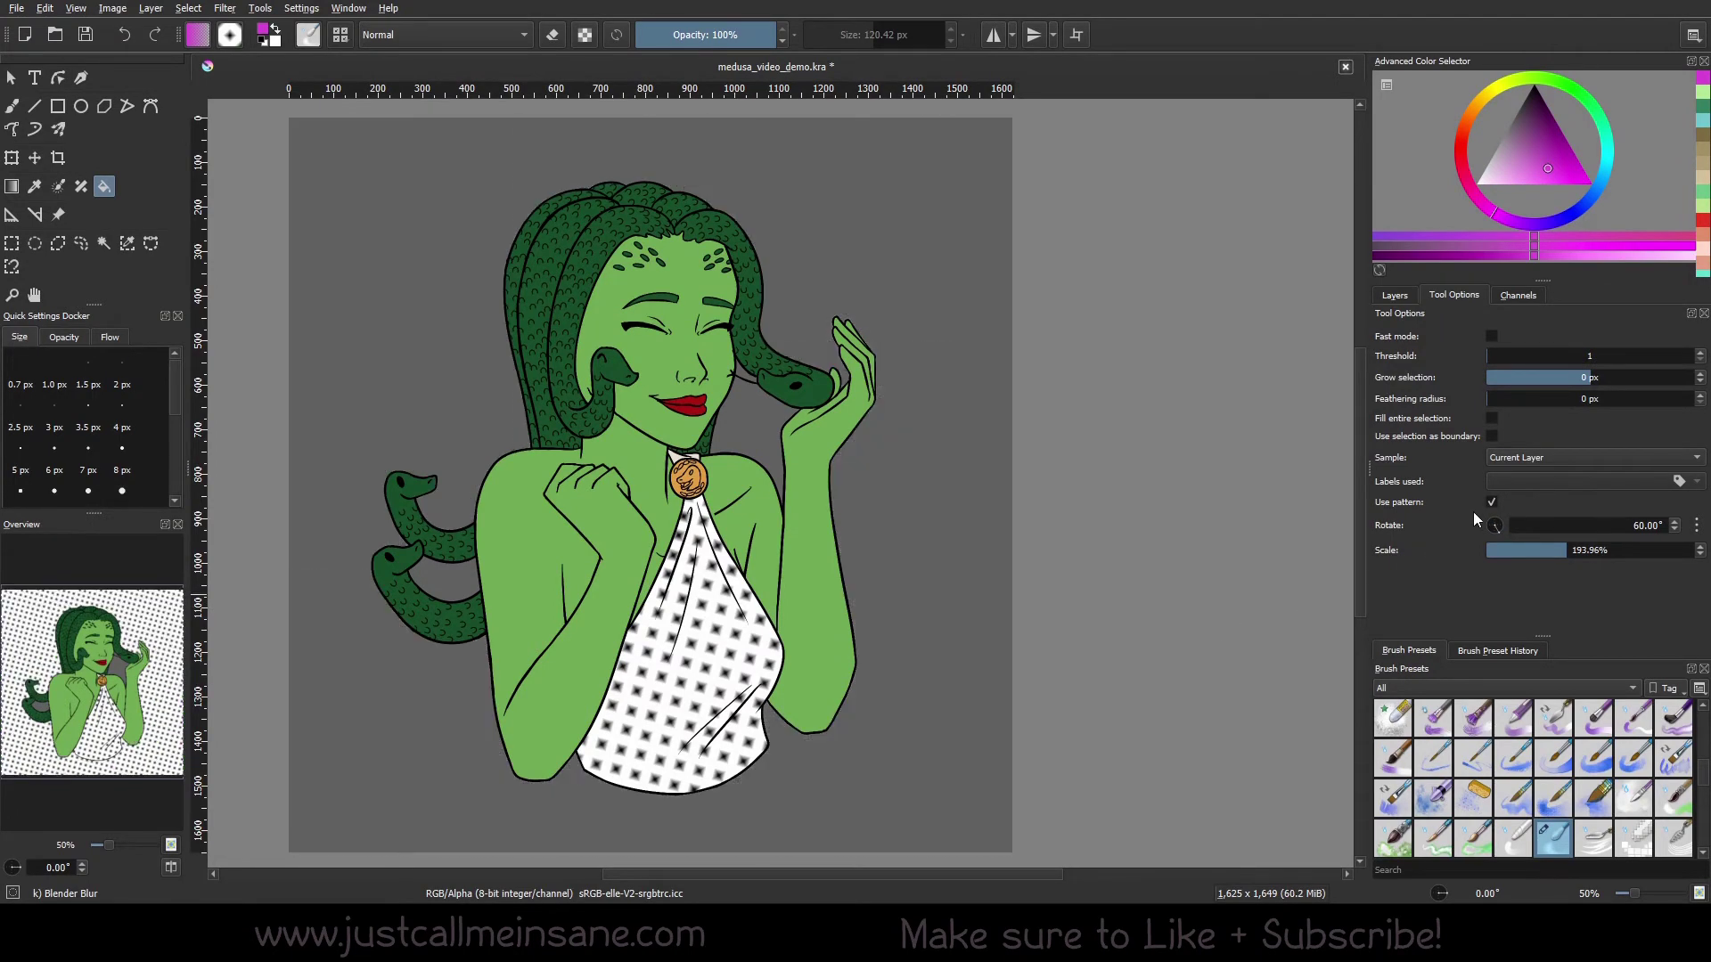
Rotate the pattern to 180° and fill the background with it
left_click(1481, 526)
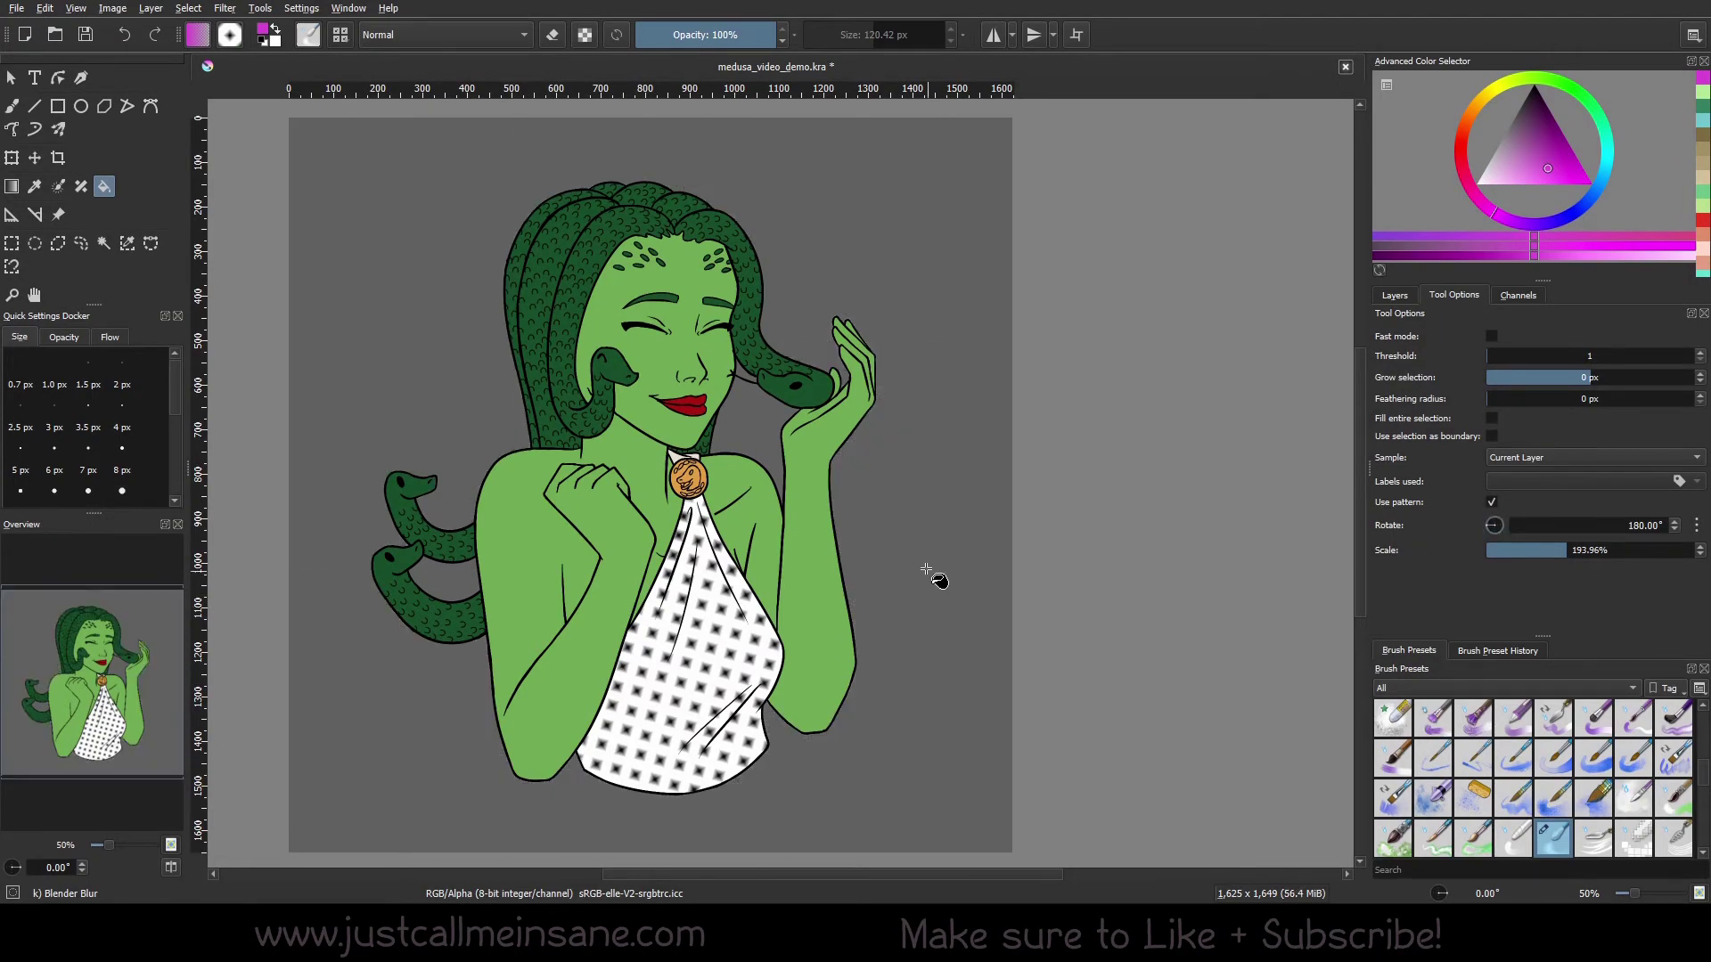
left_click(1181, 671)
scroll(685, 588, "down", 3)
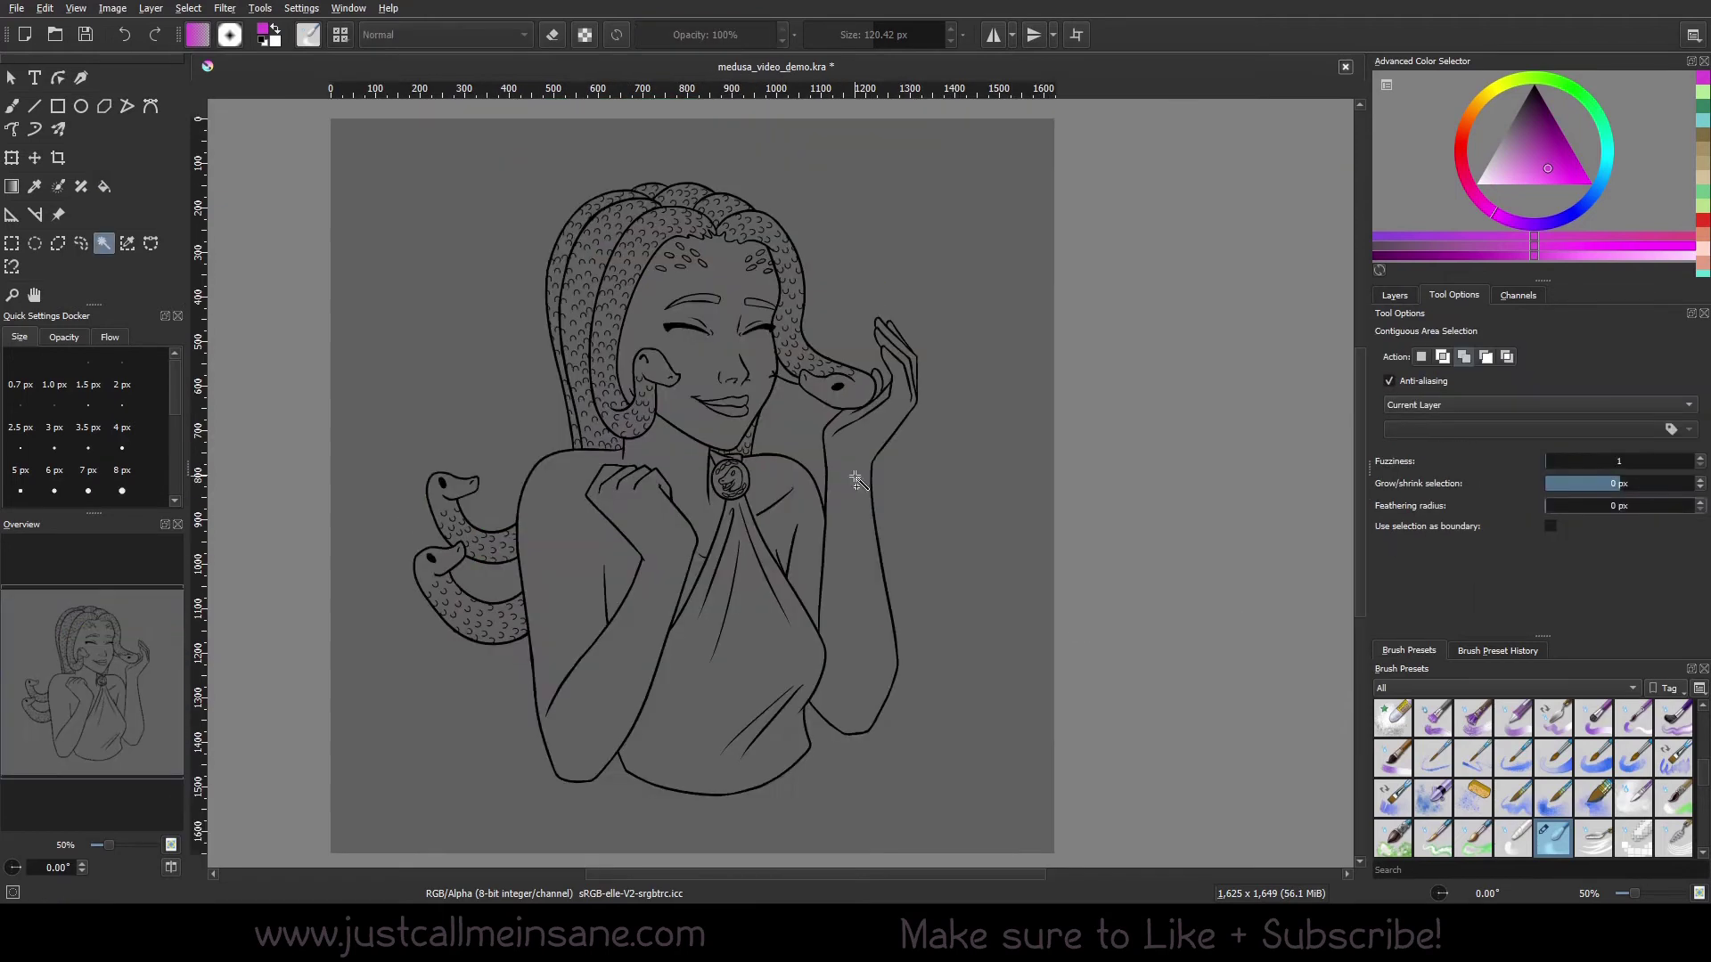
Set the Contiguous Area Selection action to replace, try a selection on the empty layer, and clear it
left_click_drag(855, 478, 849, 407)
left_click(1422, 357)
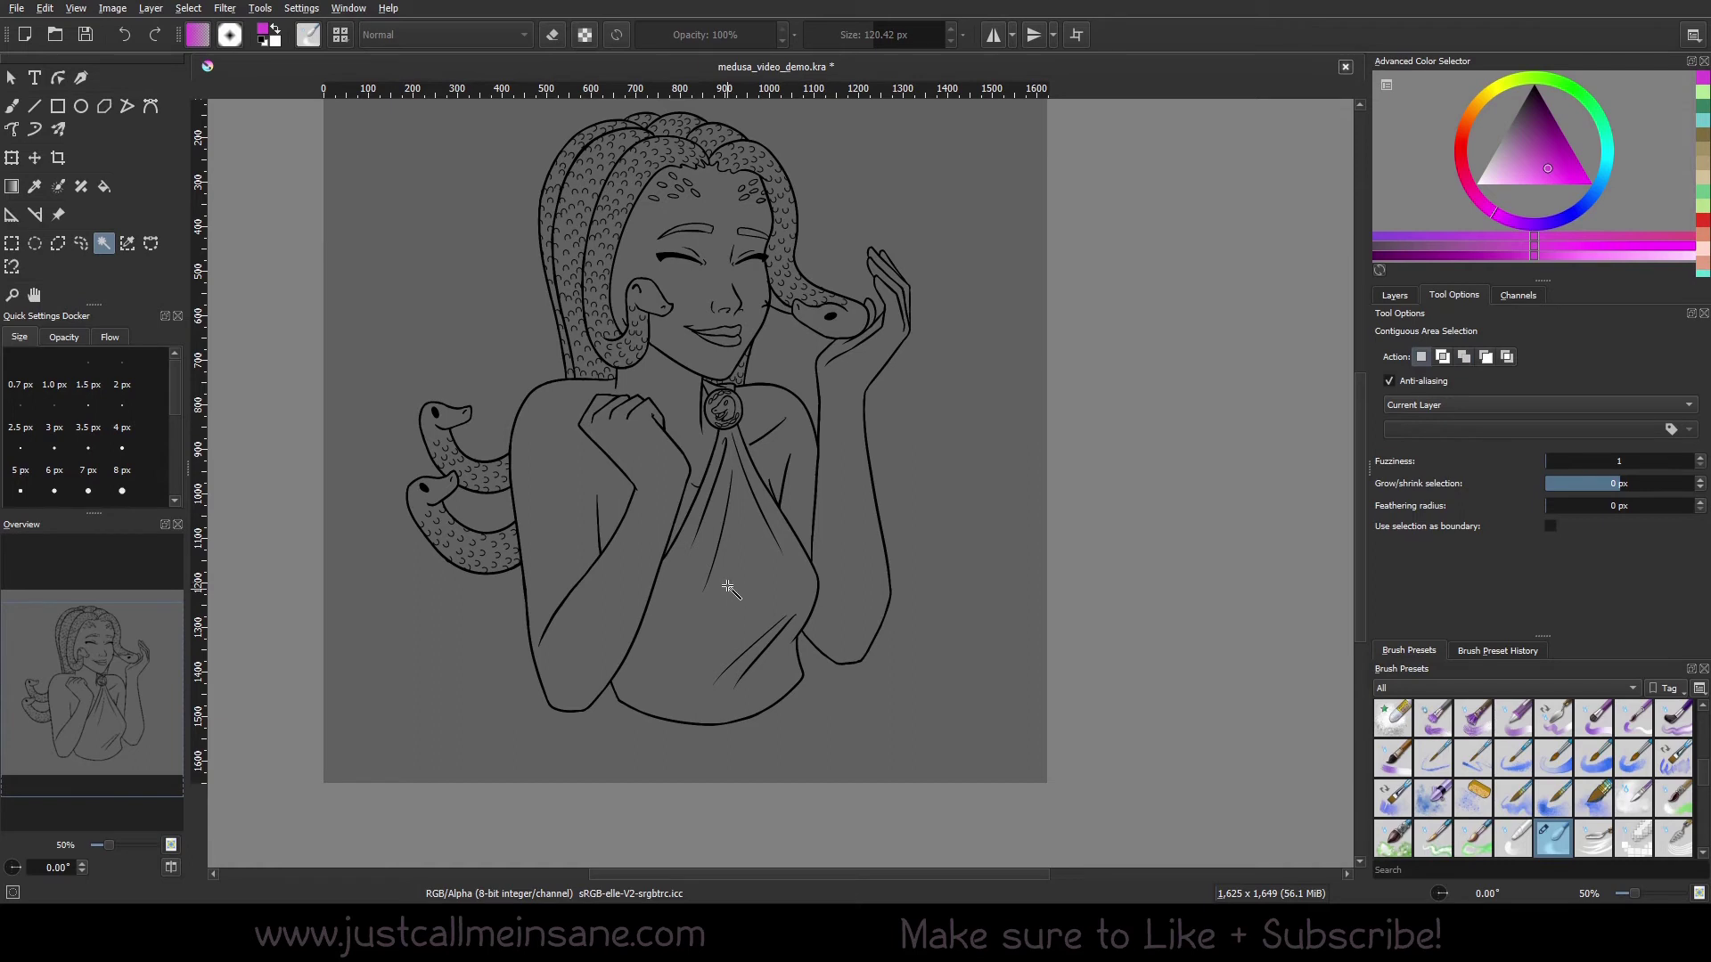
key("ctrl+a")
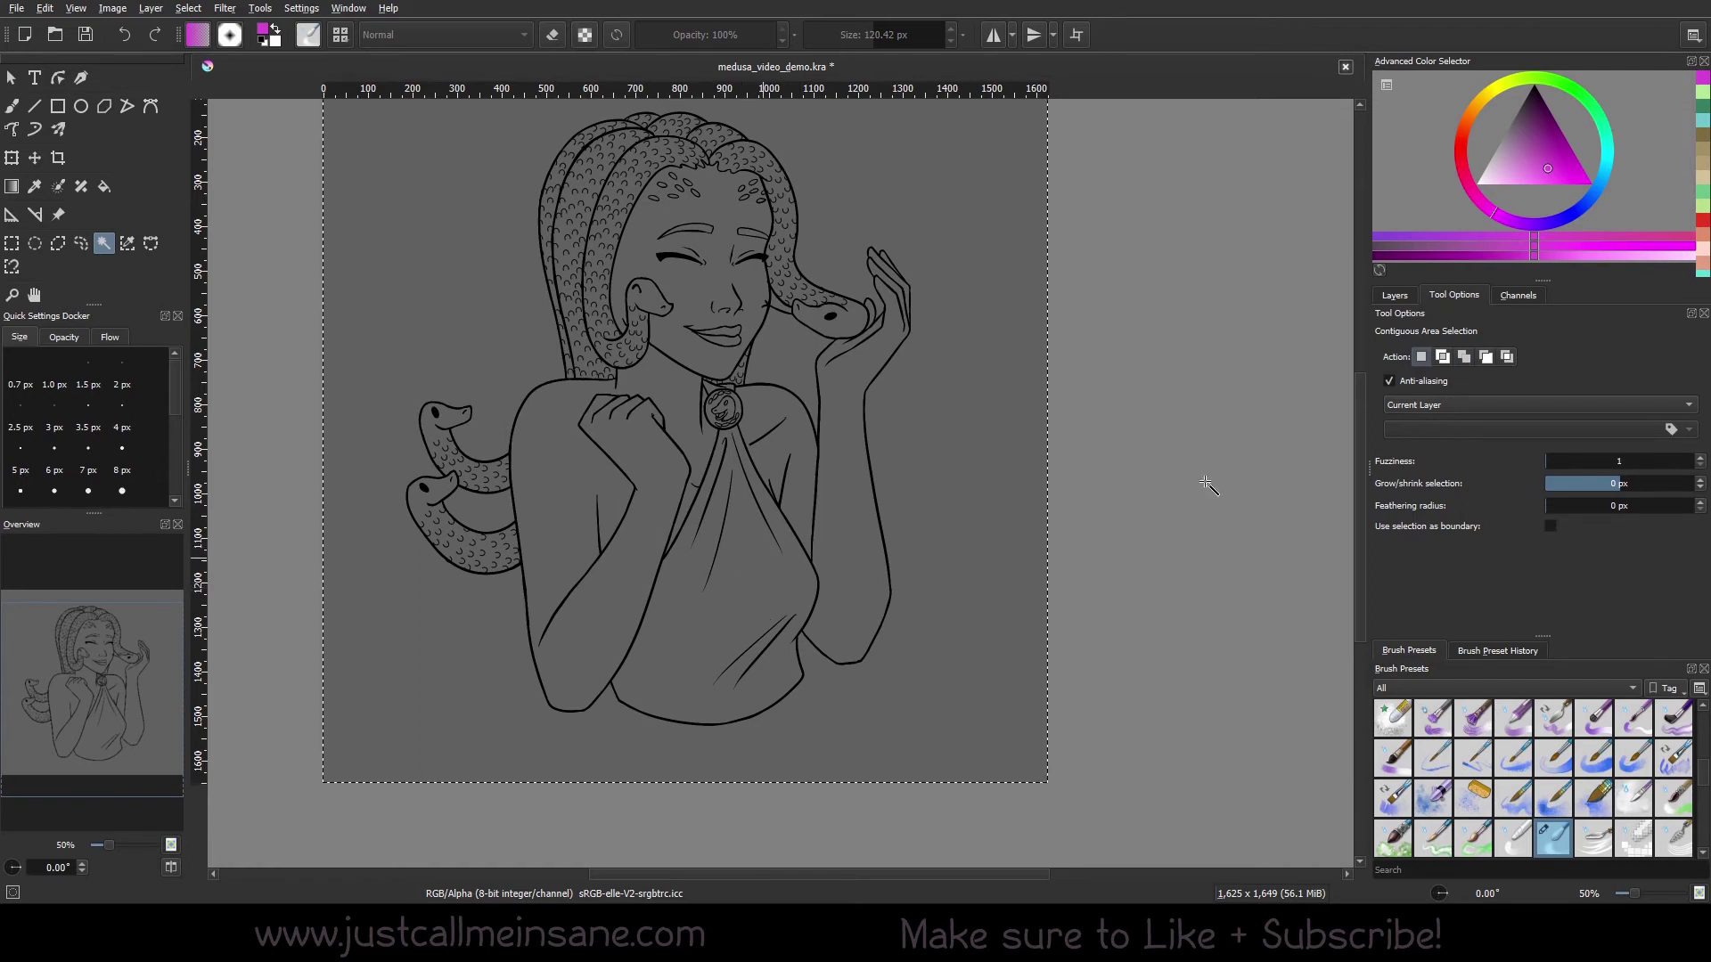
left_click(1399, 294)
key("ctrl+shift+a")
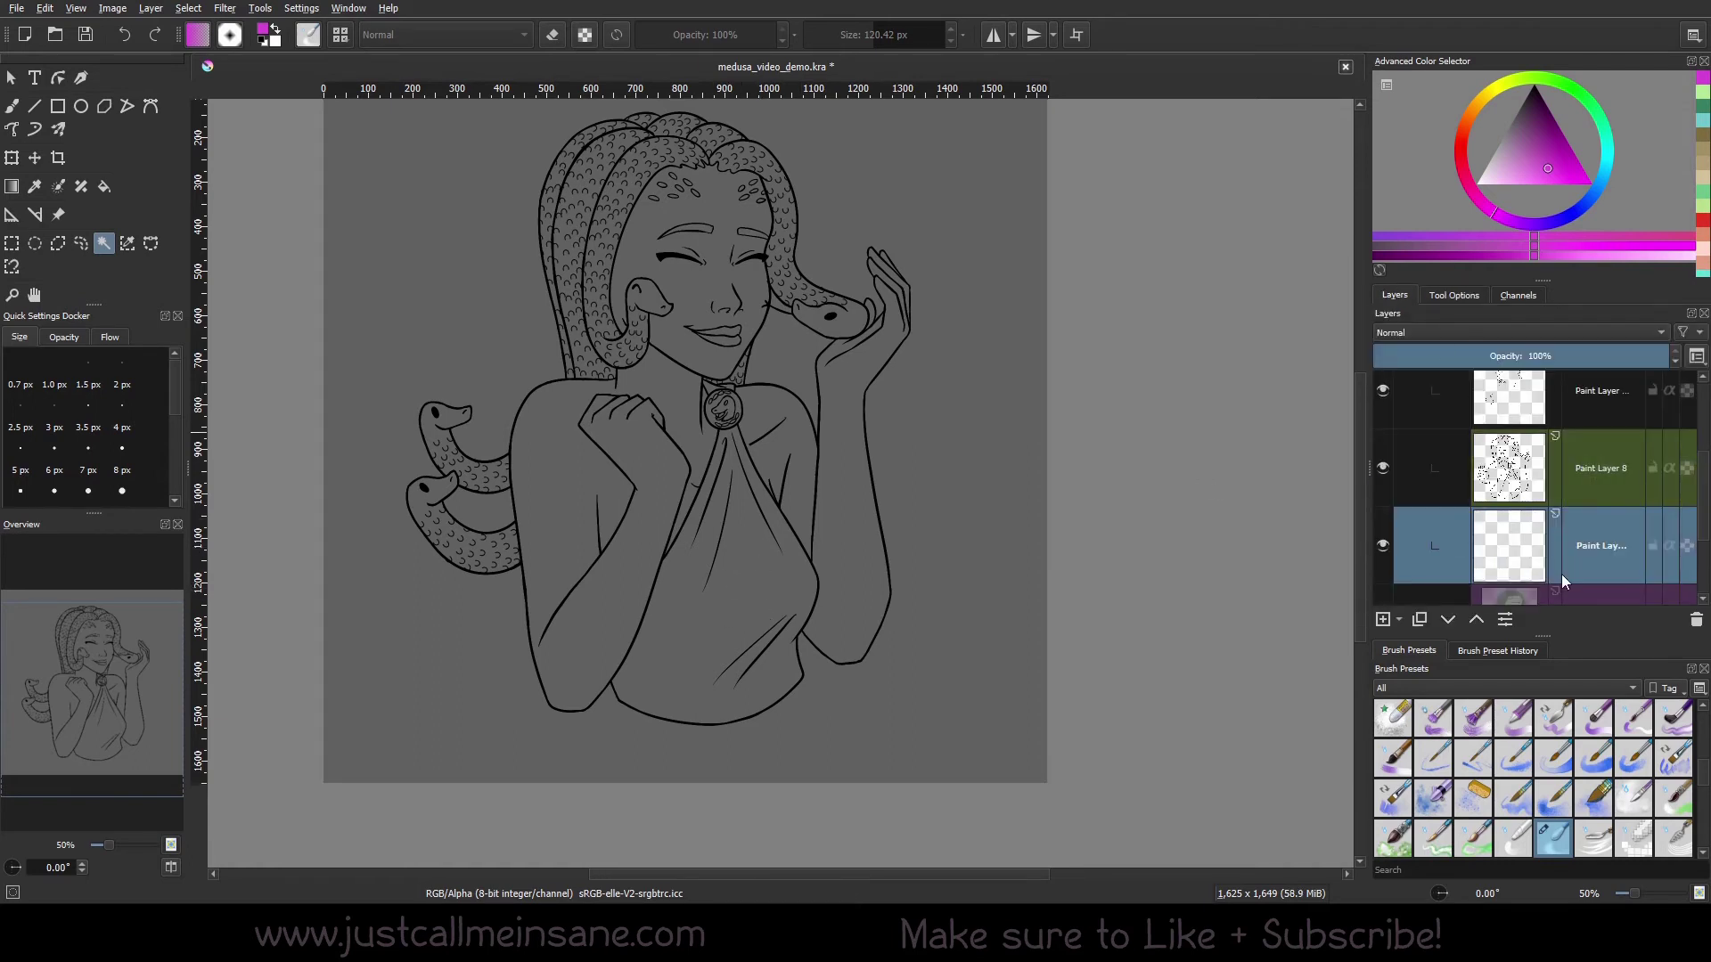
Select the dress area from the line art on Paint Layer 8, and activate the empty paint layer beneath it
left_click(1570, 467)
left_click_drag(751, 426, 767, 477)
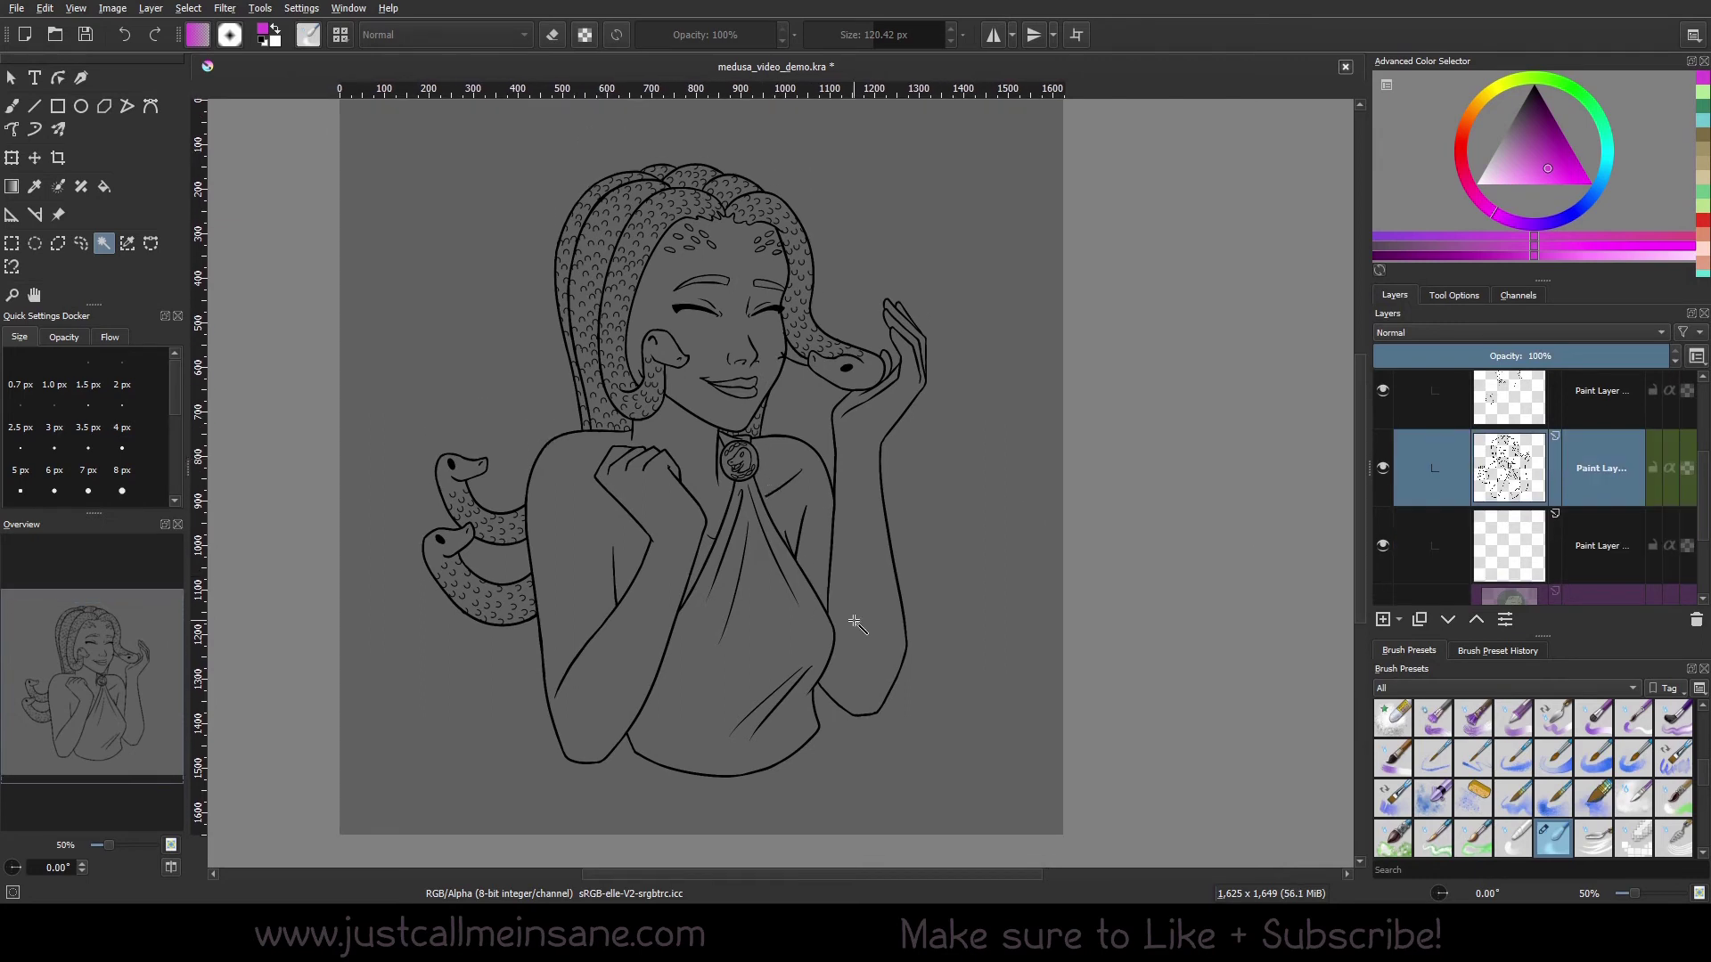
left_click_drag(761, 642, 764, 558)
scroll(780, 571, "up", 1)
left_click(1513, 540)
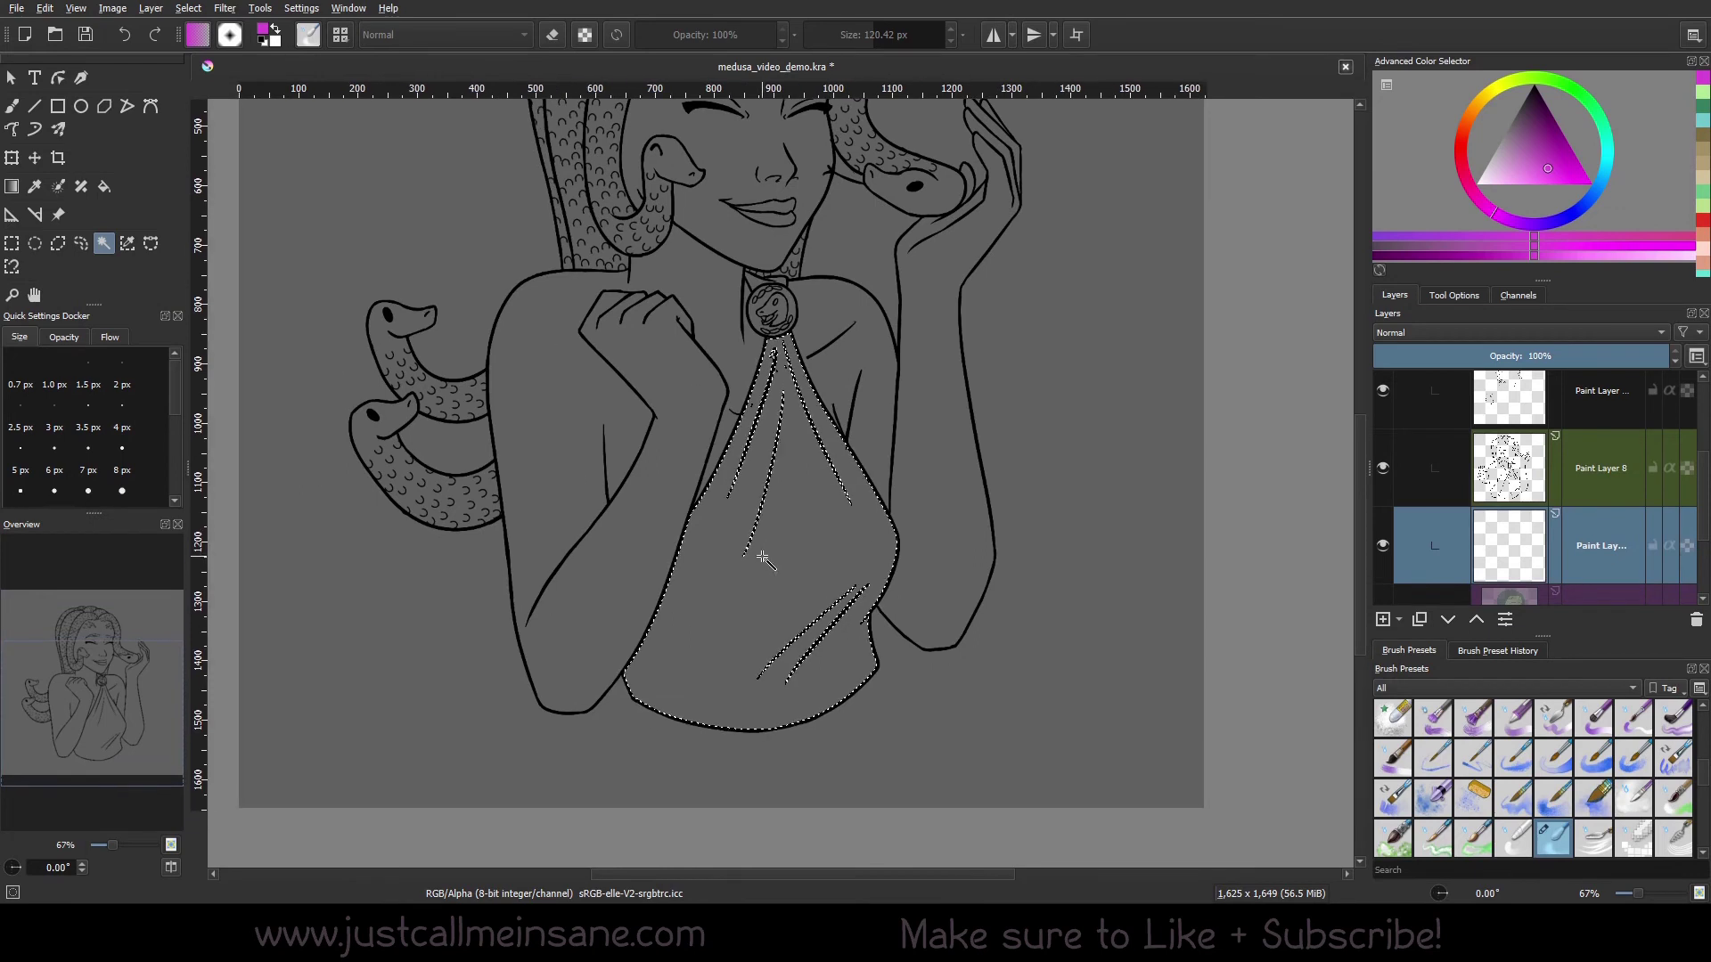
Paint a light purple diagonal stroke across the selected dress with the Custom Ink brush at 13.09 px
key("b")
left_click(1520, 164)
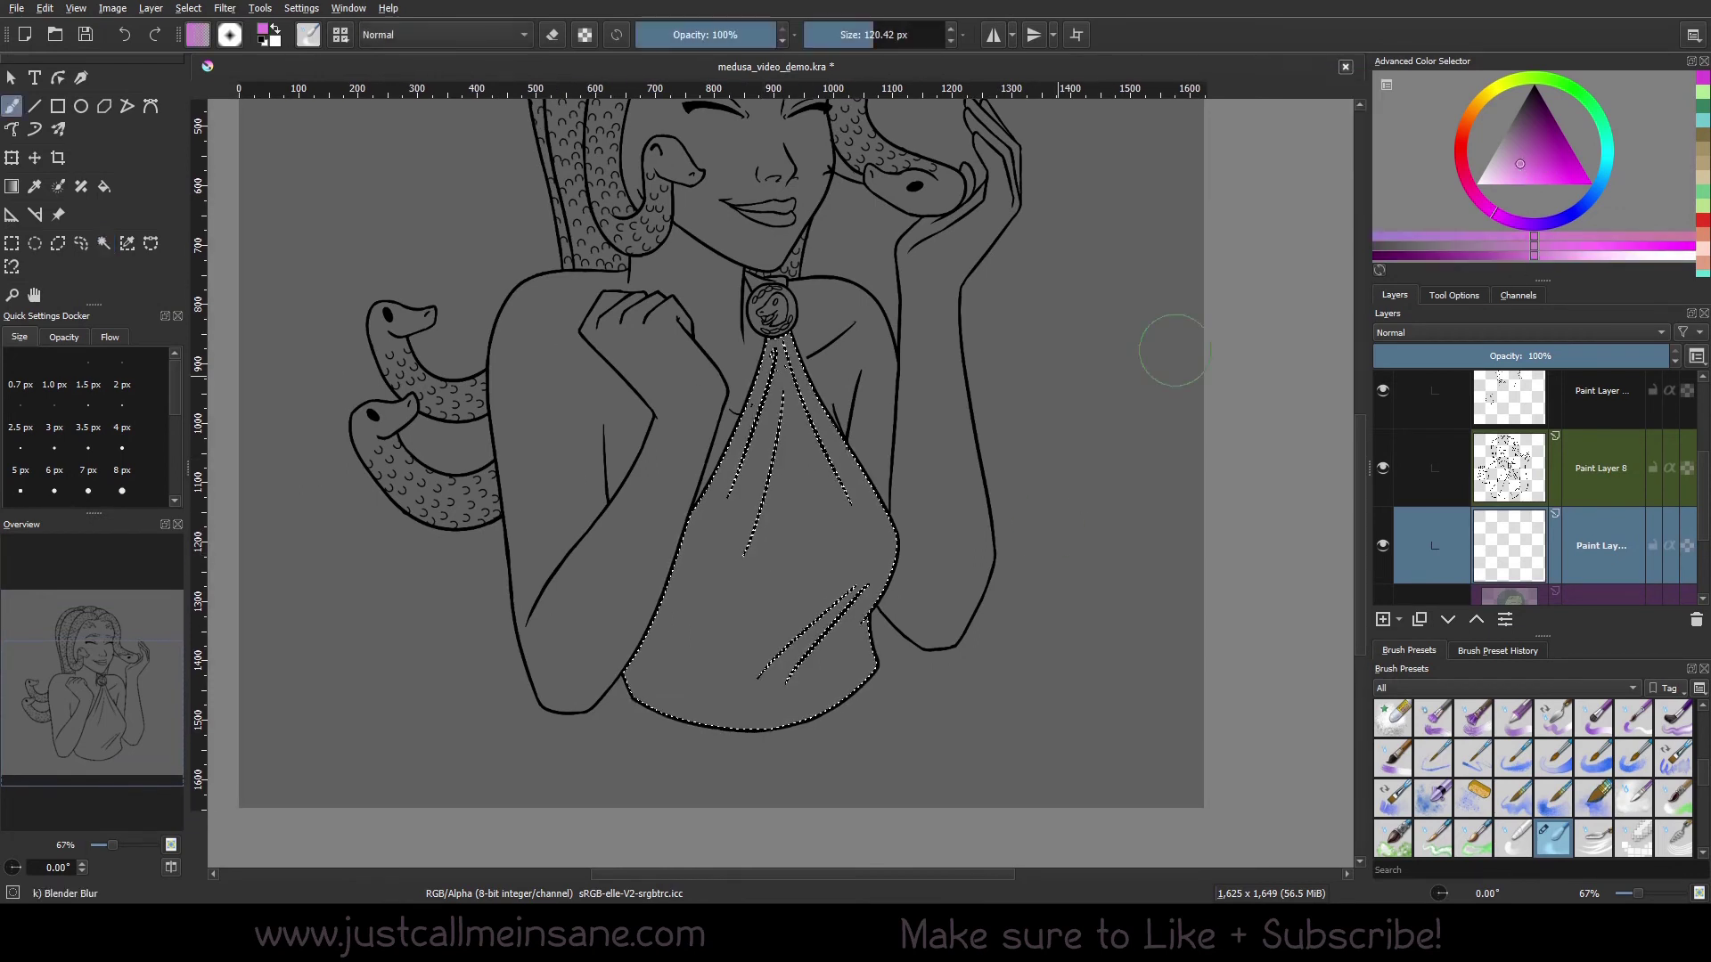
left_click(842, 33)
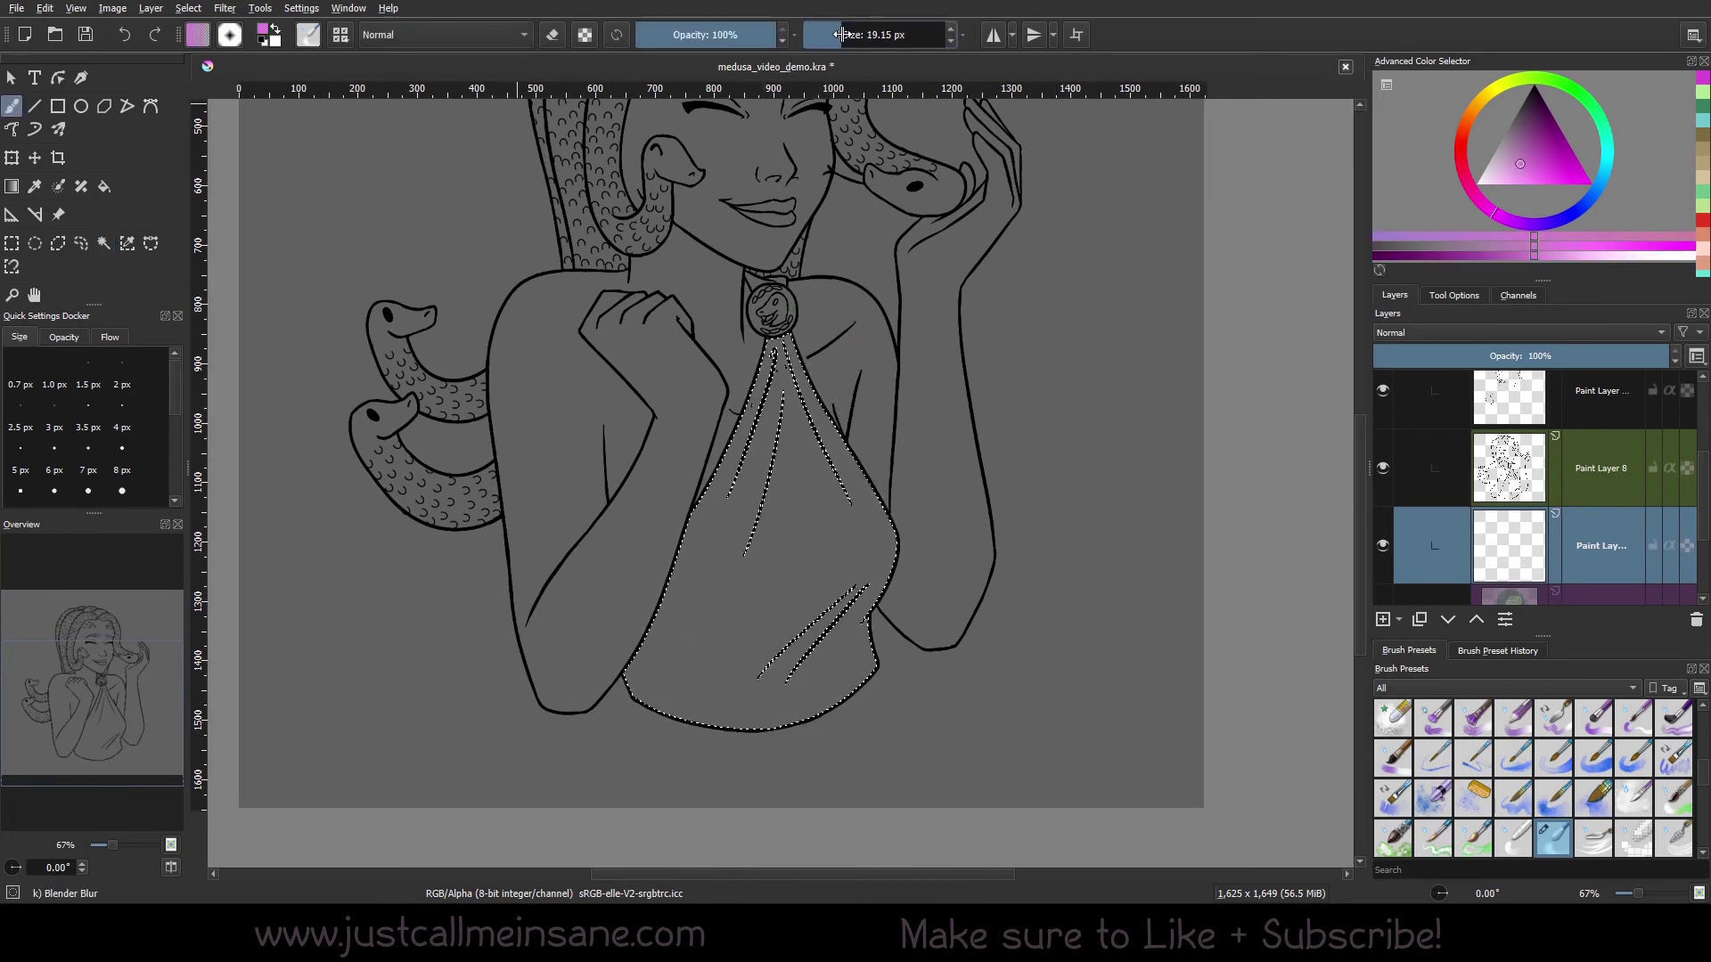
left_click_drag(825, 411, 835, 599)
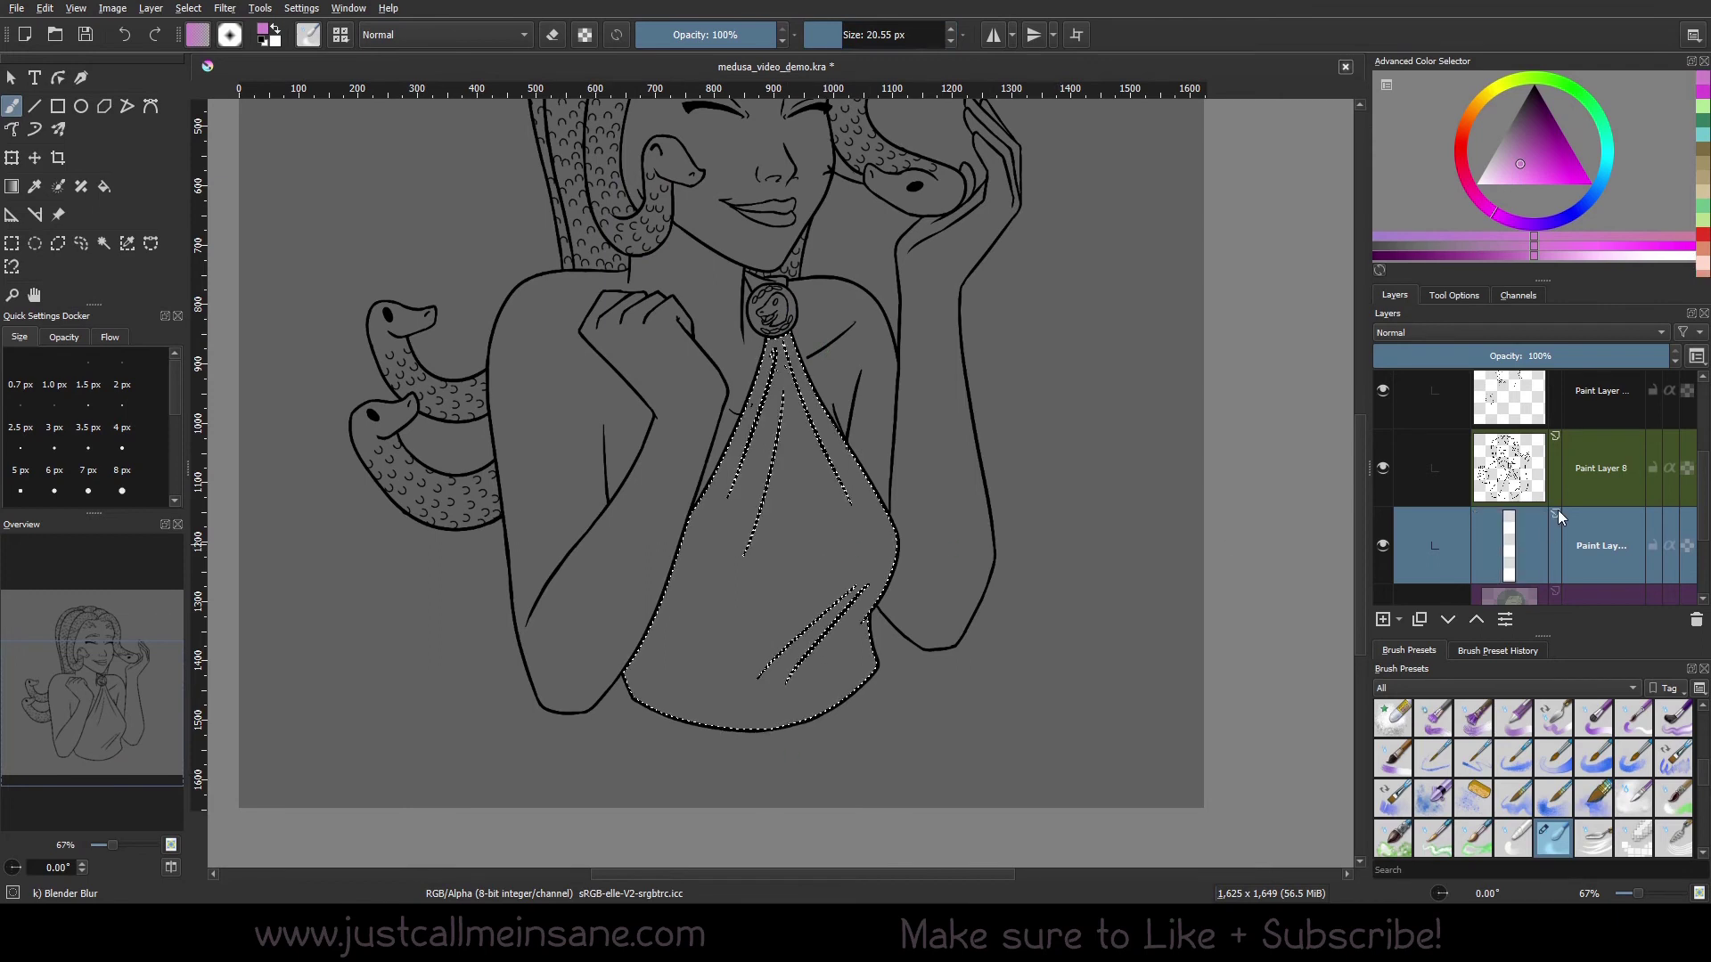
right_click(879, 543)
left_click(880, 419)
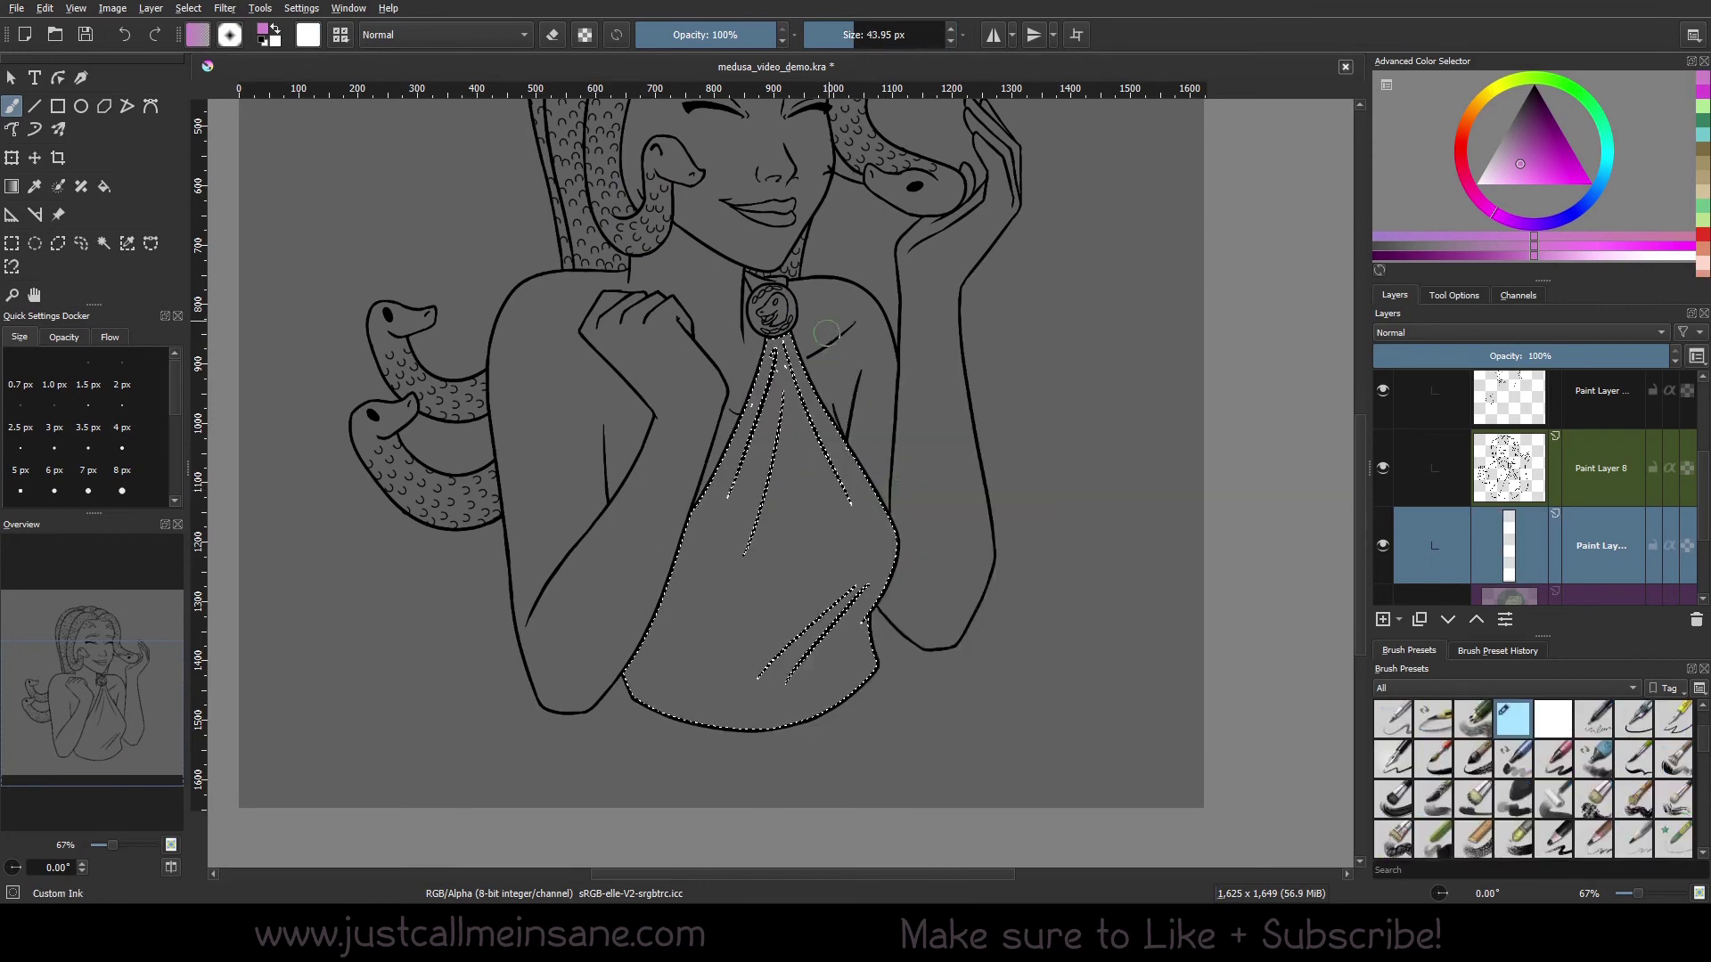
left_click(836, 33)
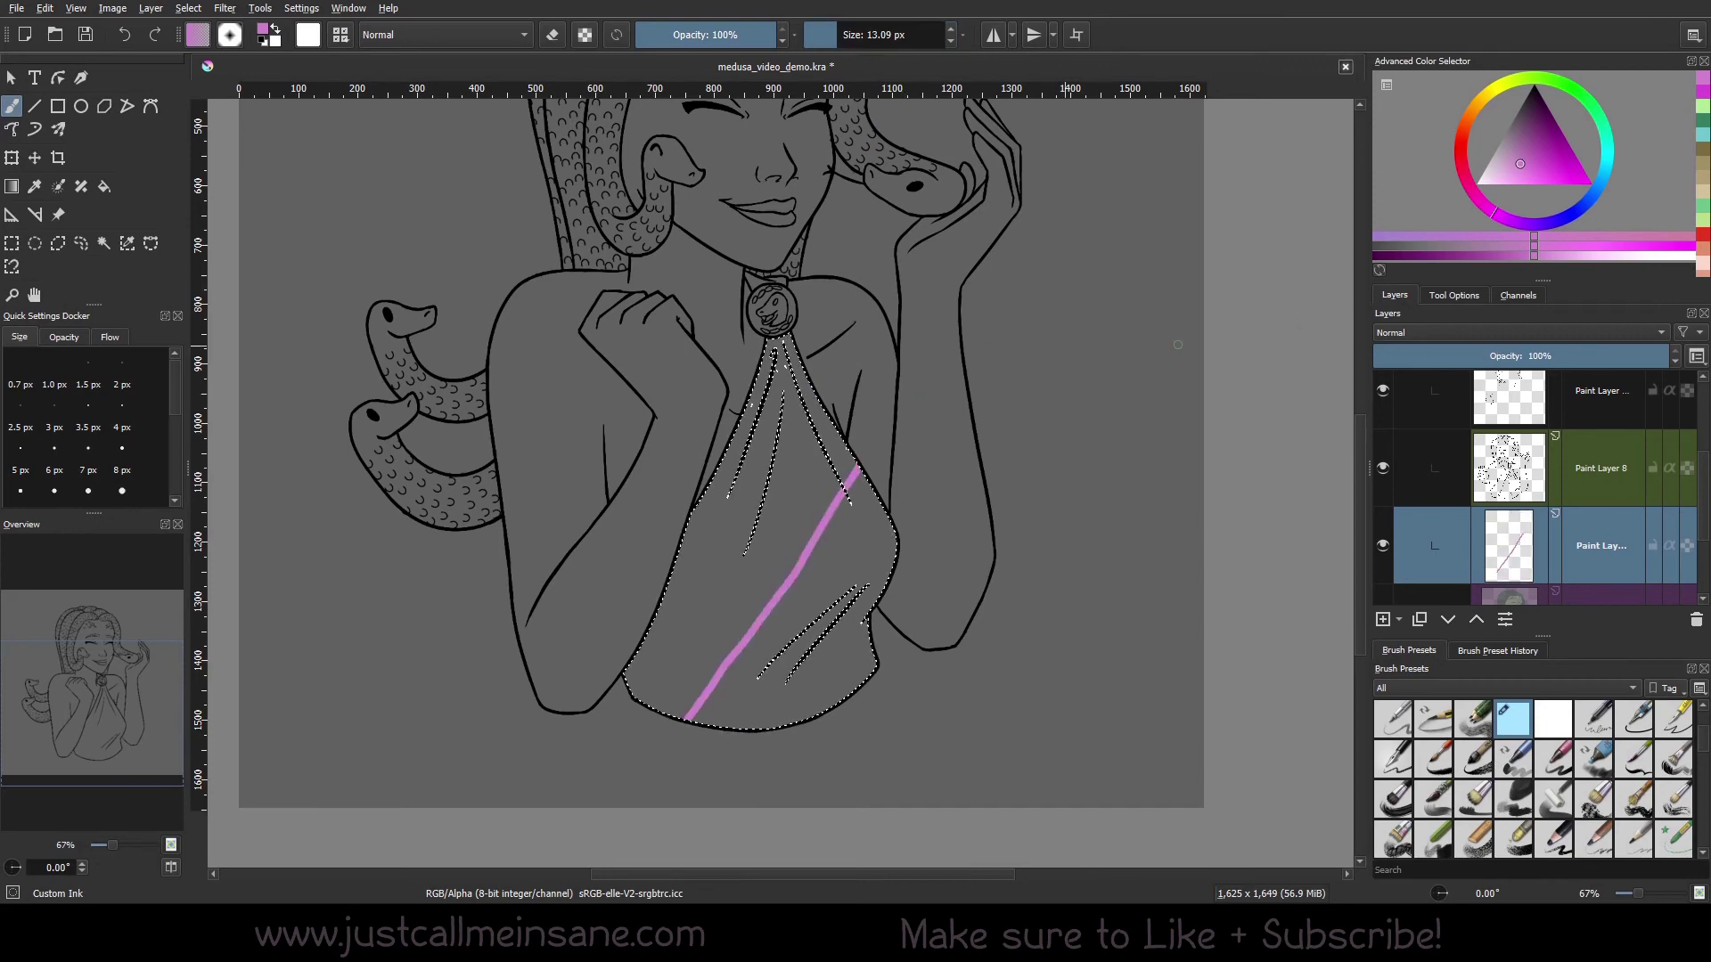
Turn off the fill pattern, try filling the selected dress in light purple around the diagonal stroke, and undo the fill
left_click(104, 187)
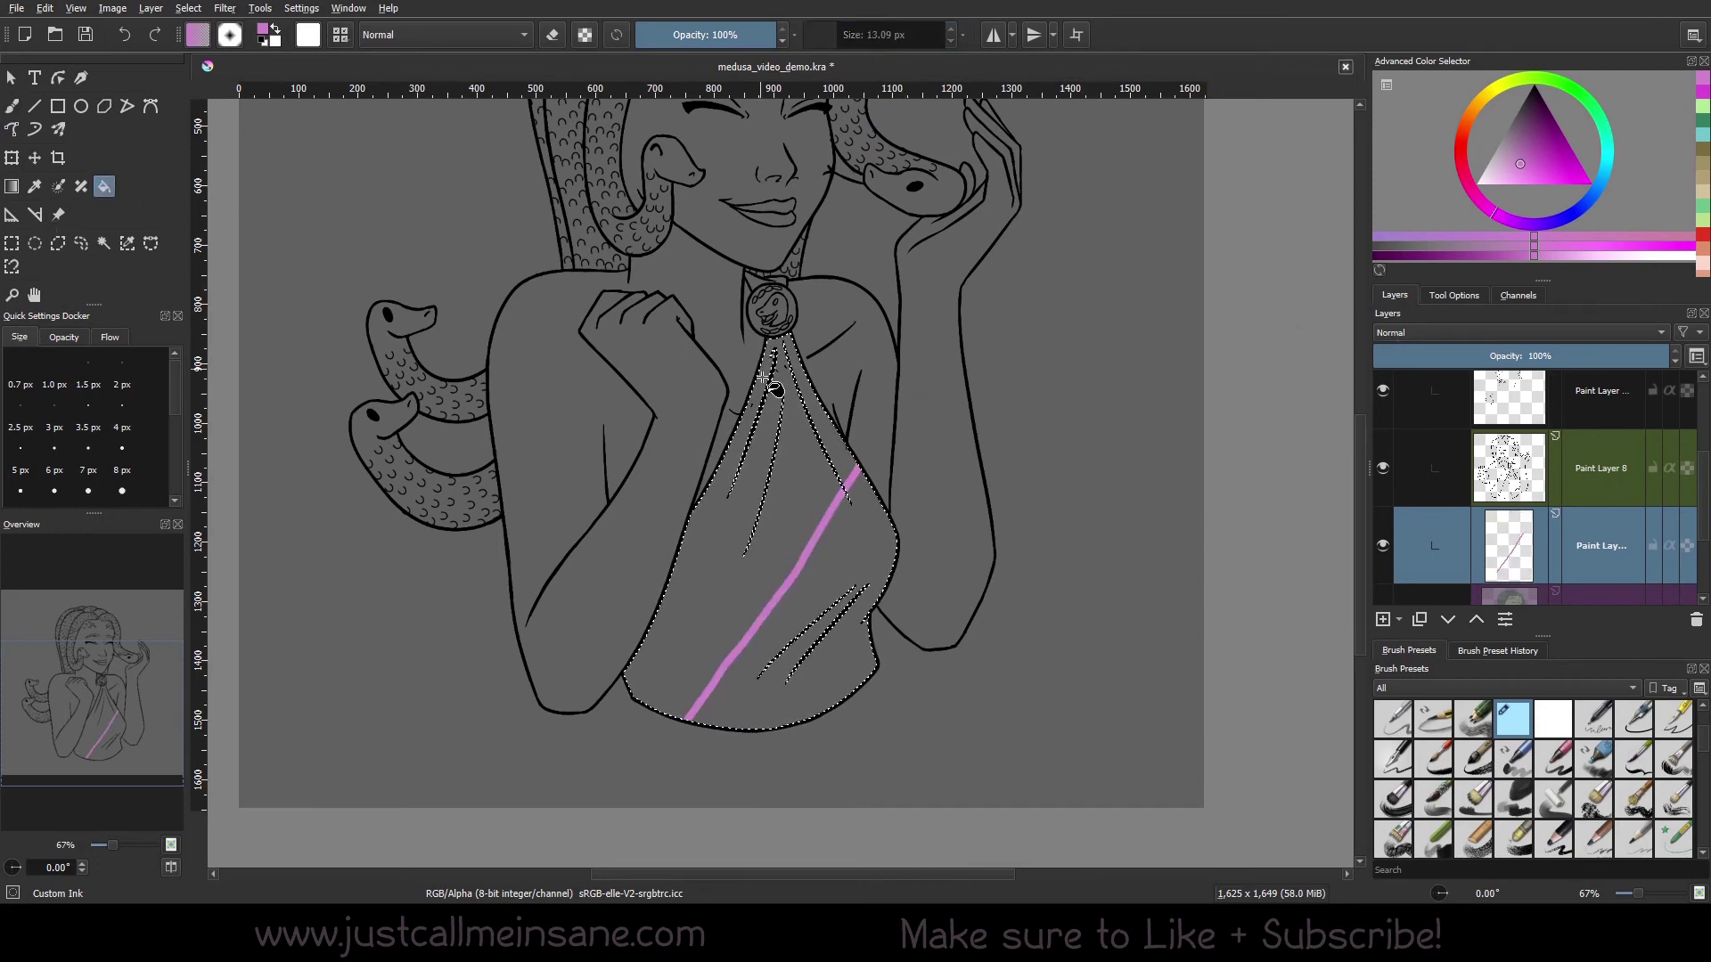
scroll(774, 389, "up", 1)
left_click(1451, 295)
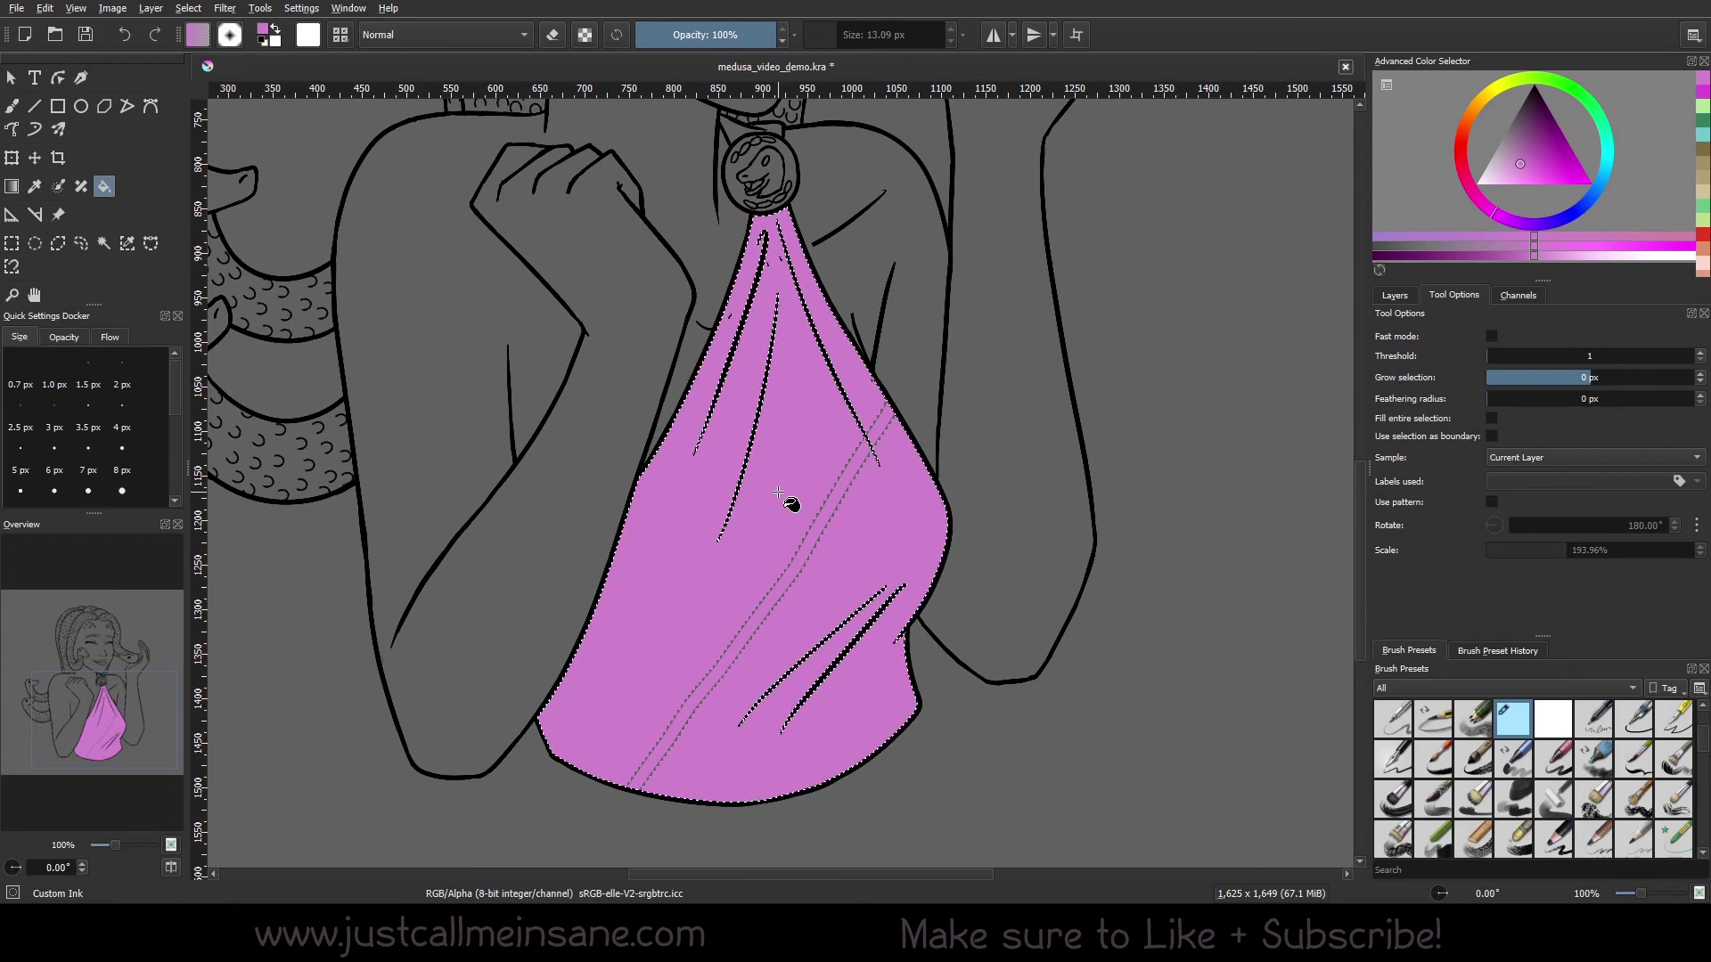
key("ctrl+z")
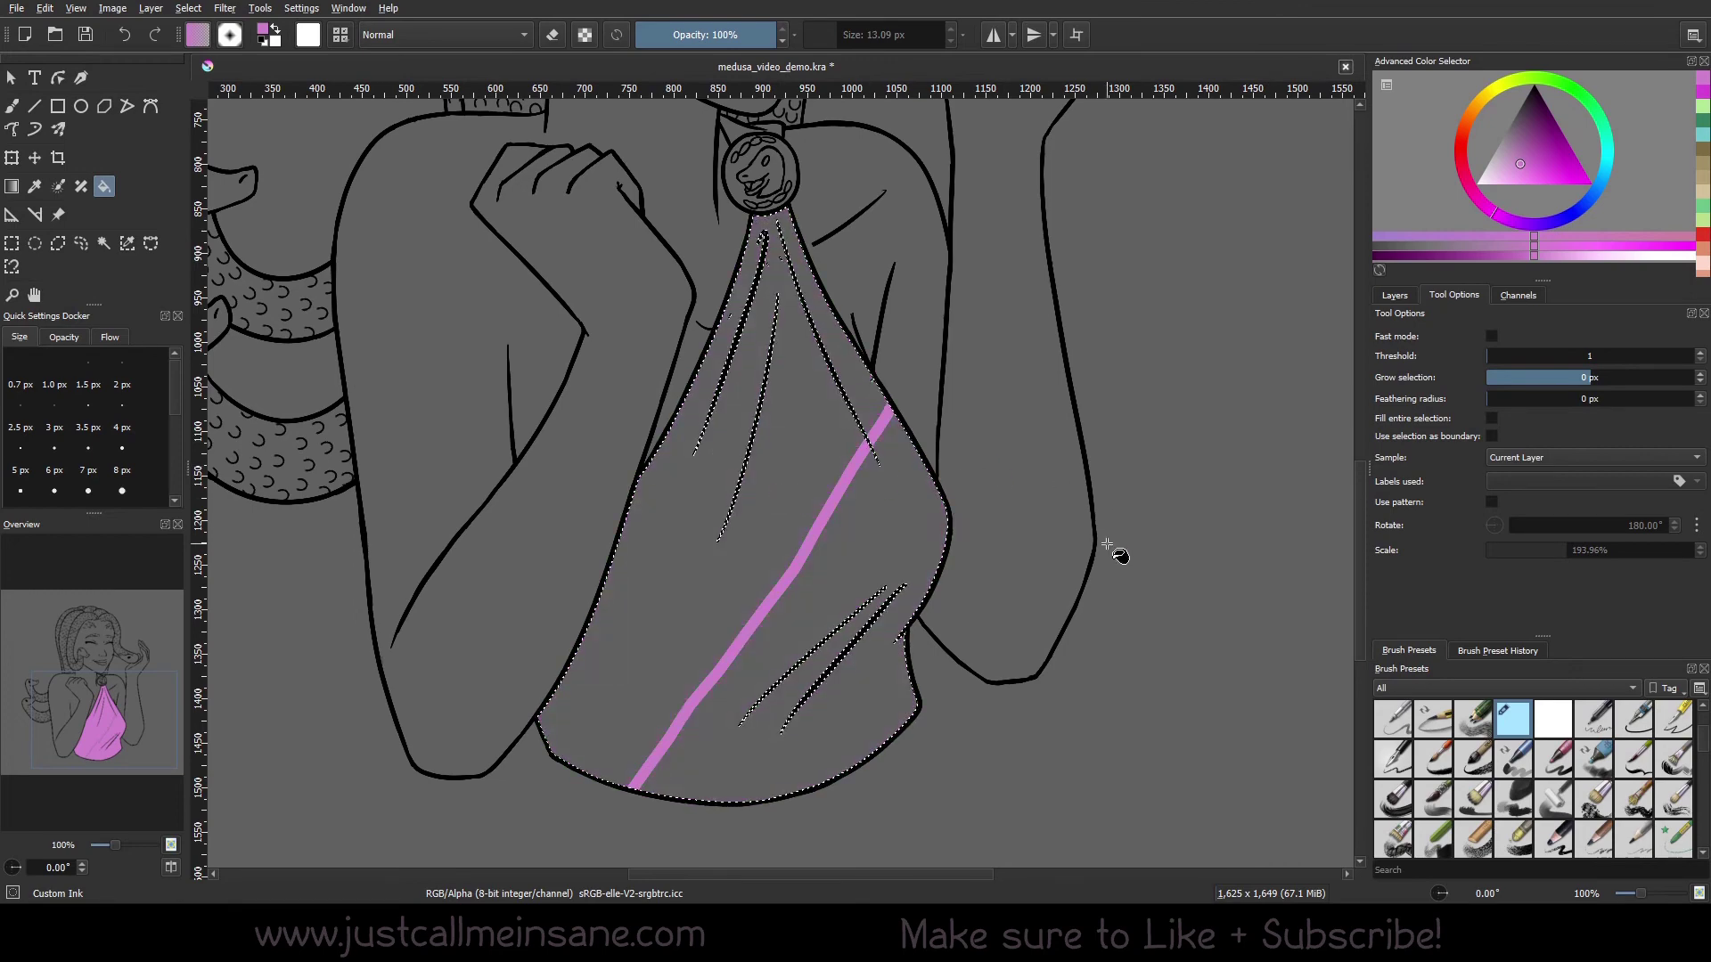
Enable using the selection as the fill boundary and fill the dress section below the diagonal stroke in light purple
left_click(1493, 437)
left_click(903, 580)
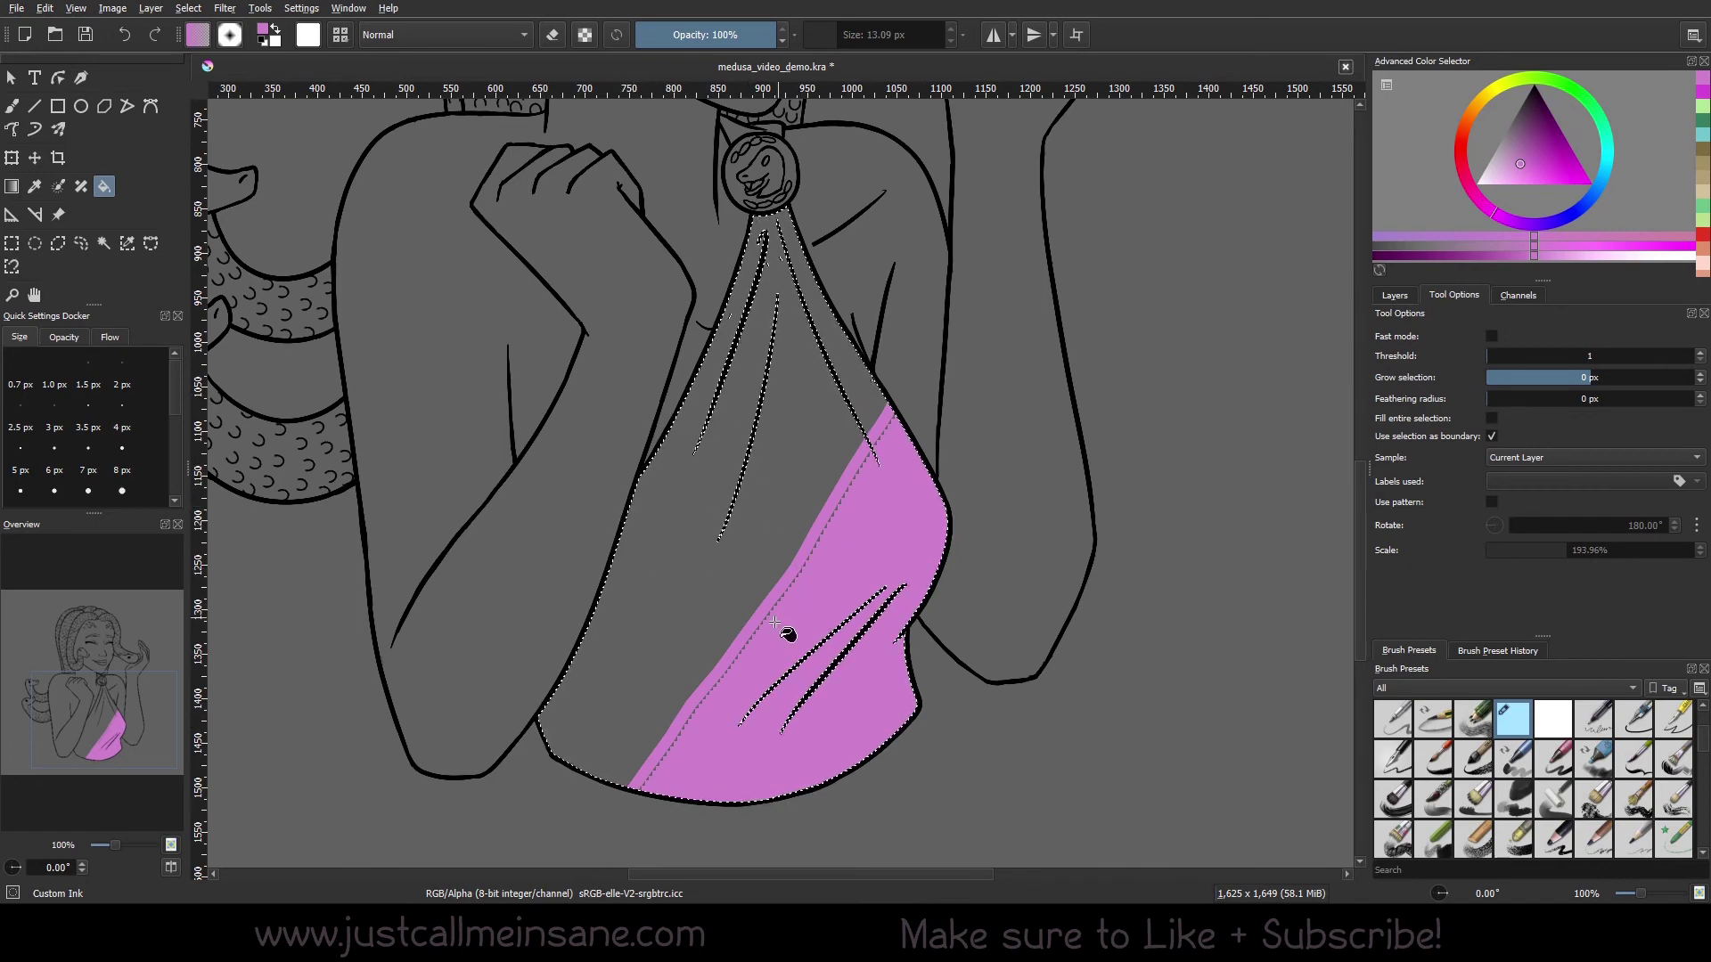
scroll(788, 634, "up", 2)
scroll(783, 630, "down", 1)
Set the fill's selection growth to 3 px, undo the previous fill, and refill the dress section below the diagonal stroke
left_click(1701, 376)
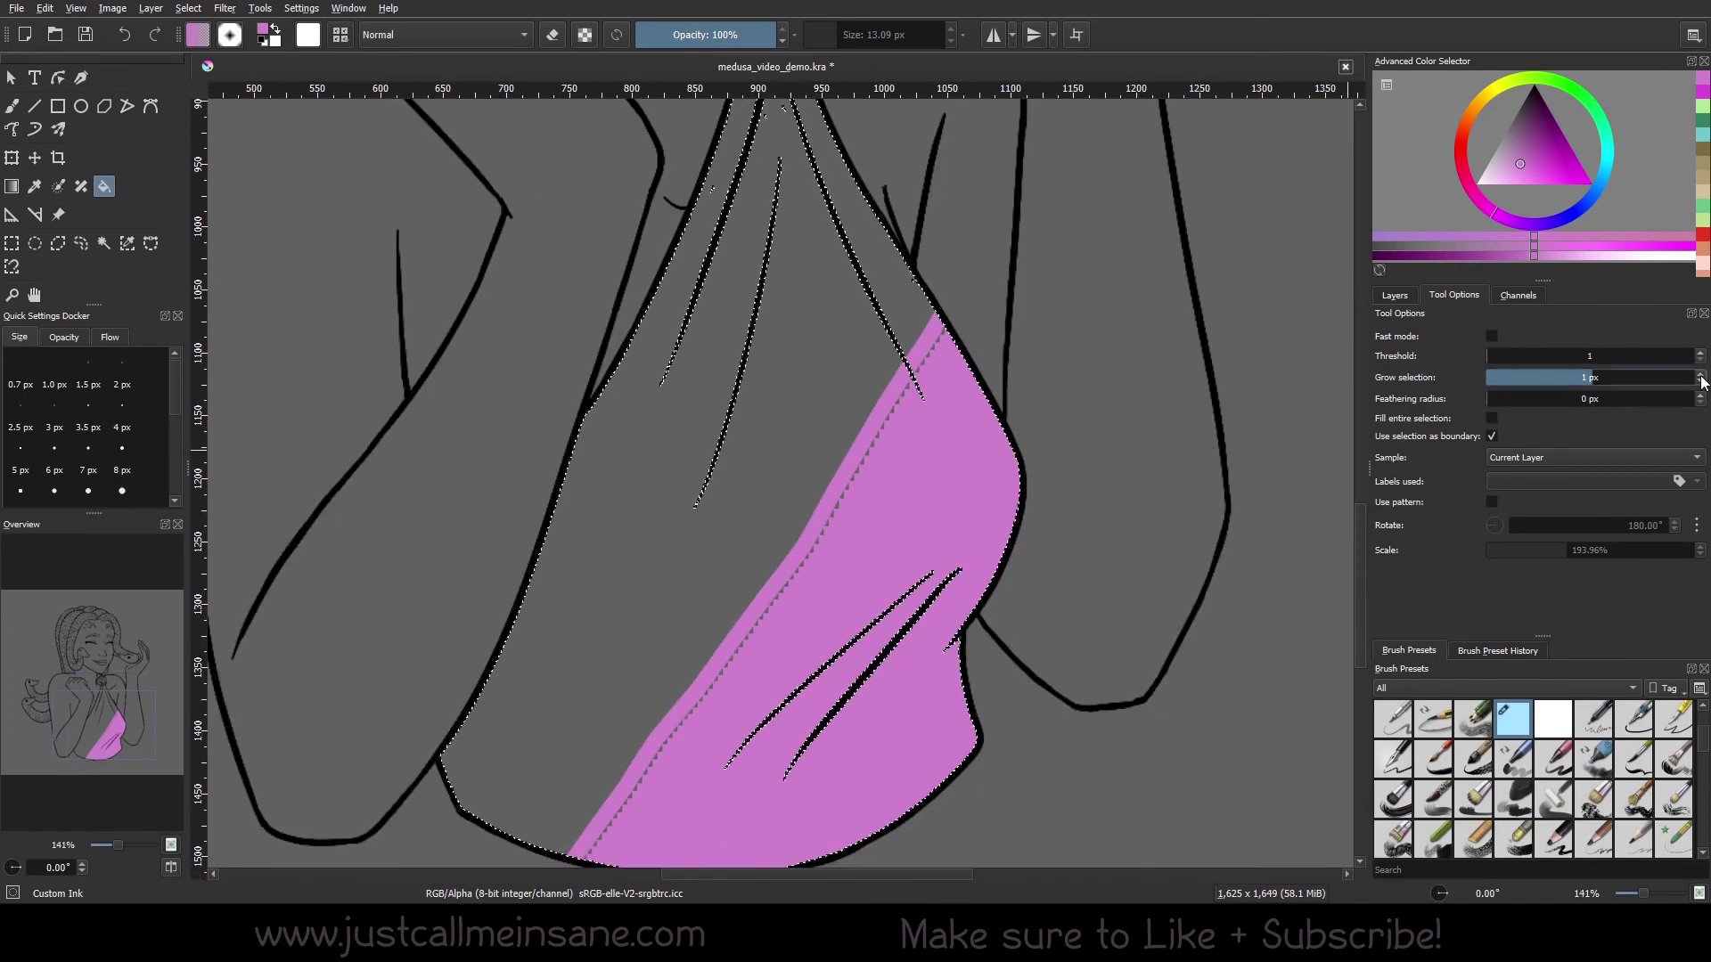
left_click(1701, 375)
left_click(1702, 375)
key("ctrl+z")
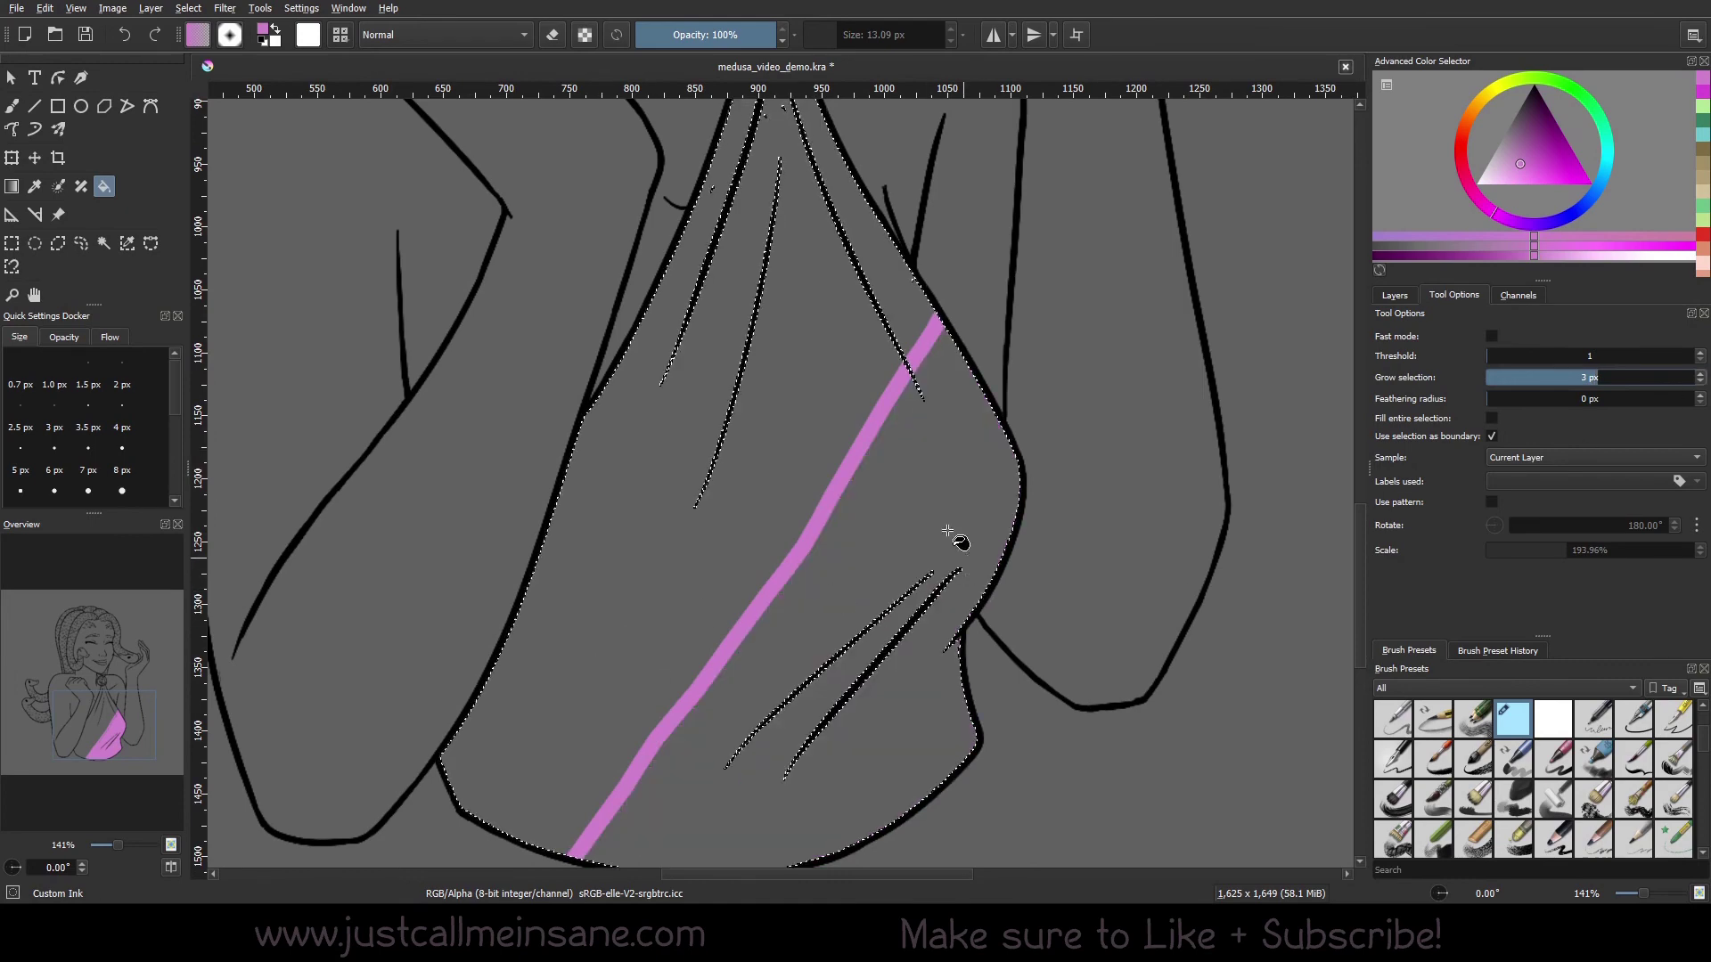
left_click(948, 532)
scroll(847, 638, "down", 3)
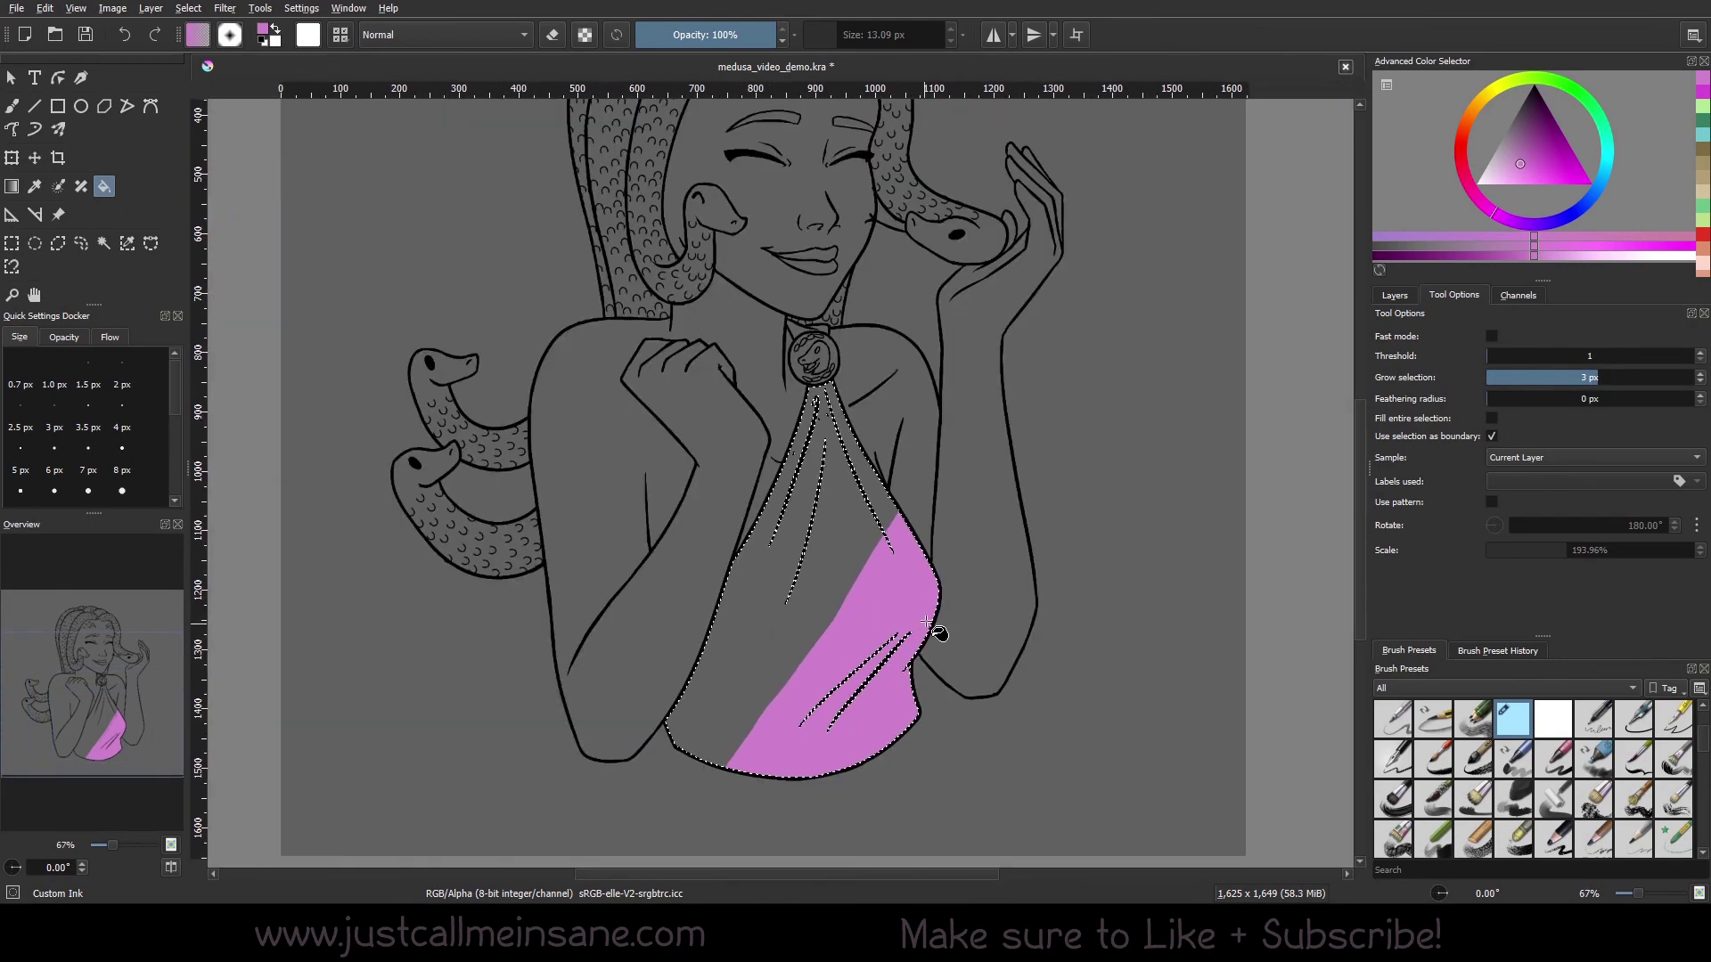
scroll(936, 633, "down", 1)
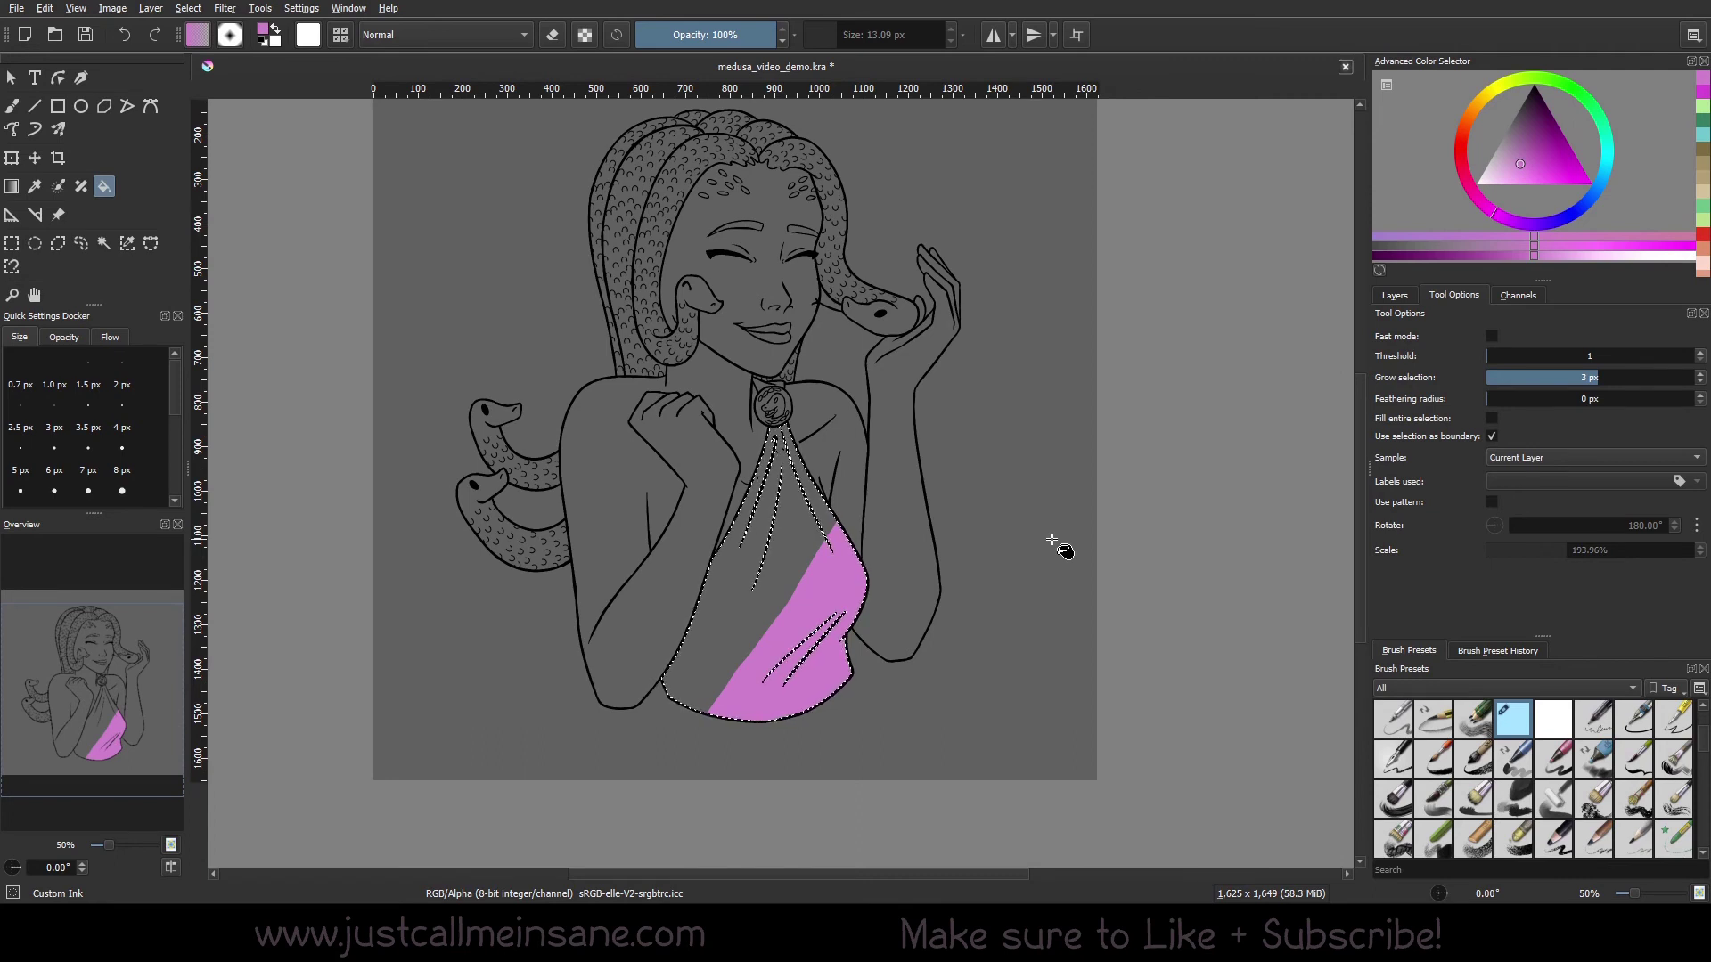
Turn off the selection boundary, replace the partial fill with a new light purple fill of the selected dress, and undo it
scroll(1007, 581, "up", 1)
left_click_drag(756, 708, 803, 609)
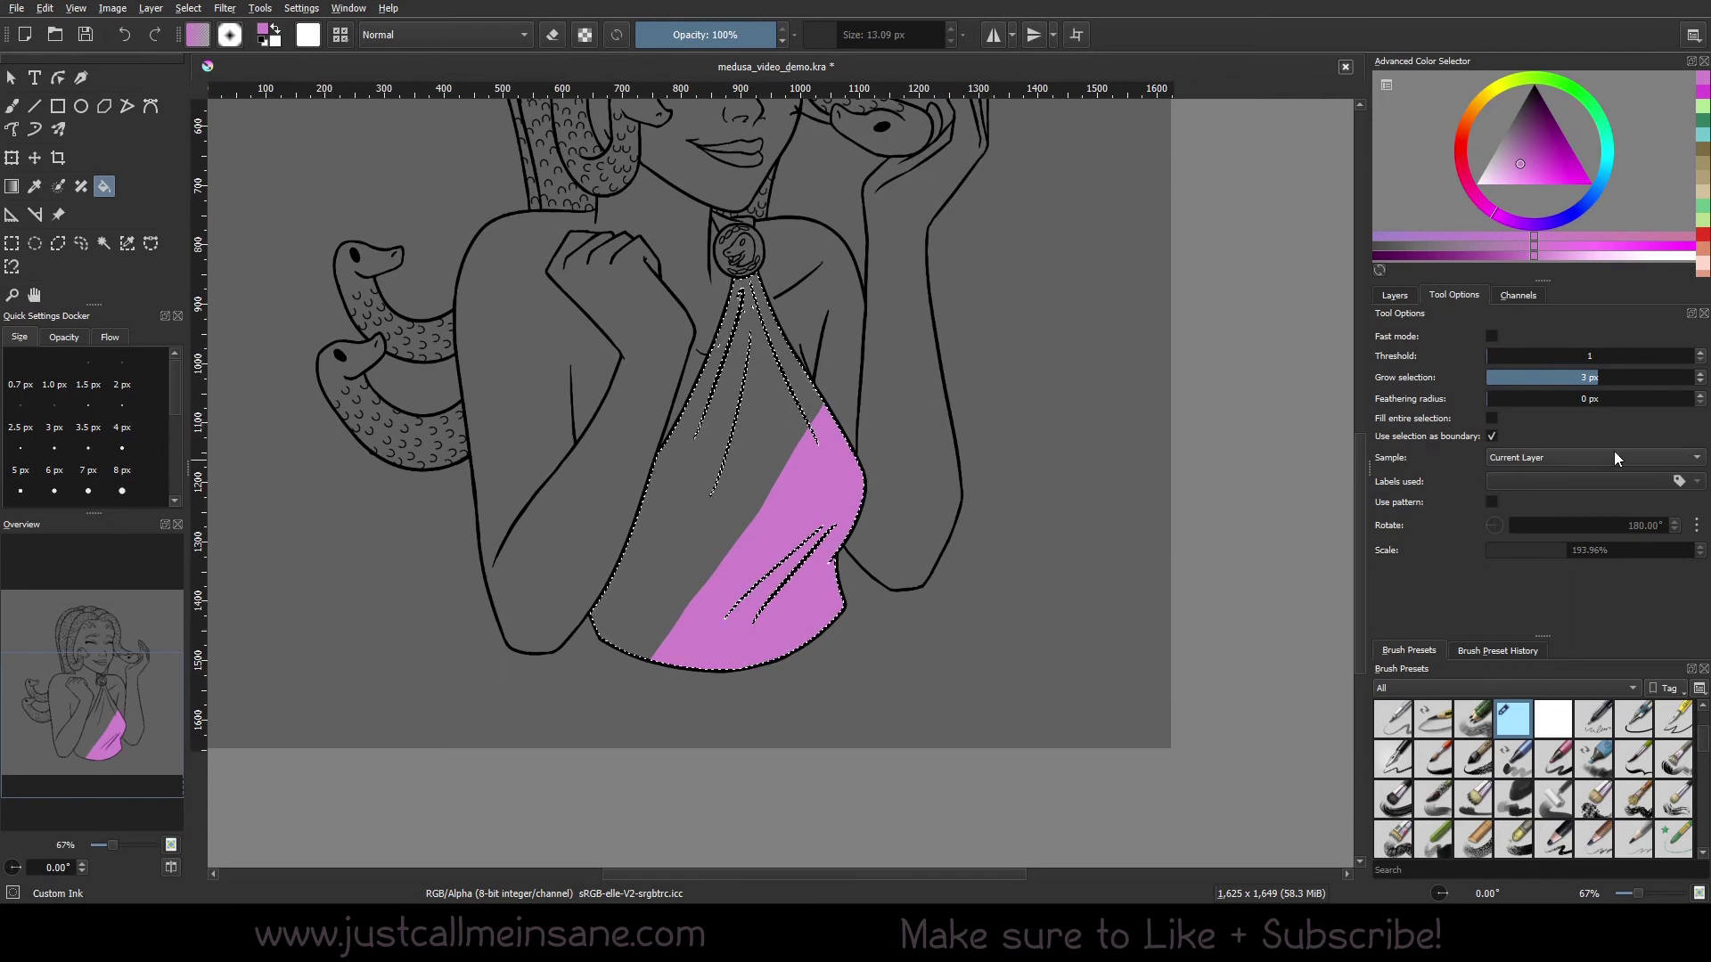
left_click(1491, 436)
key("ctrl+z")
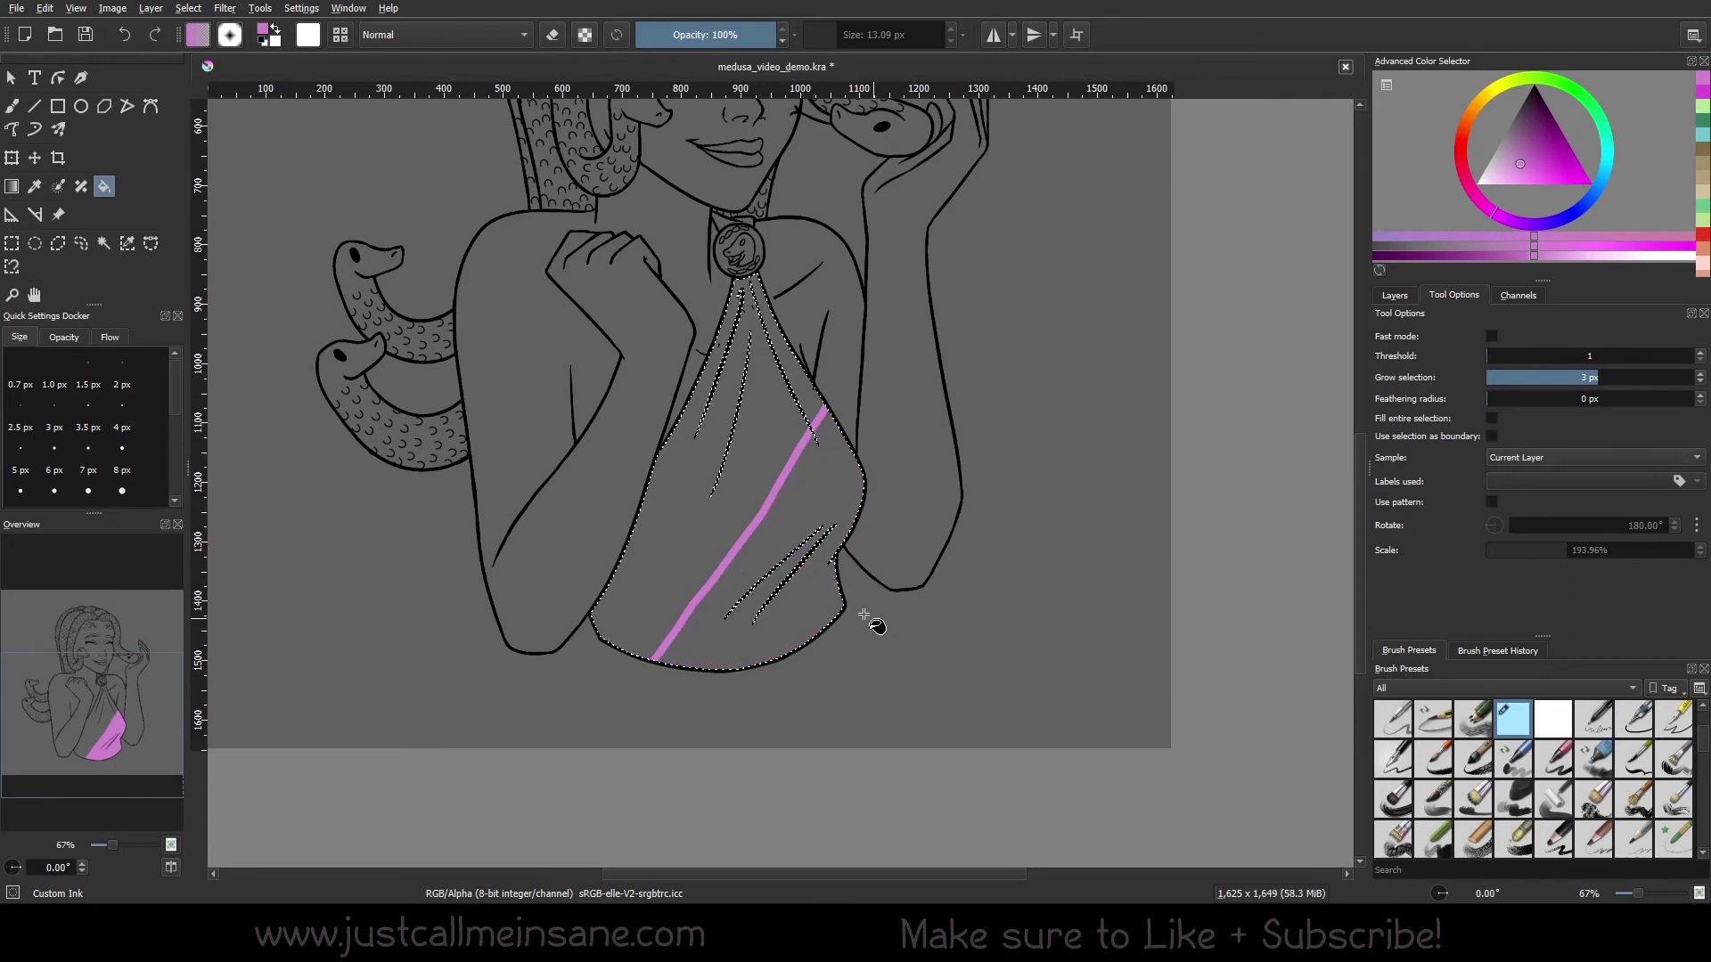
left_click(832, 495)
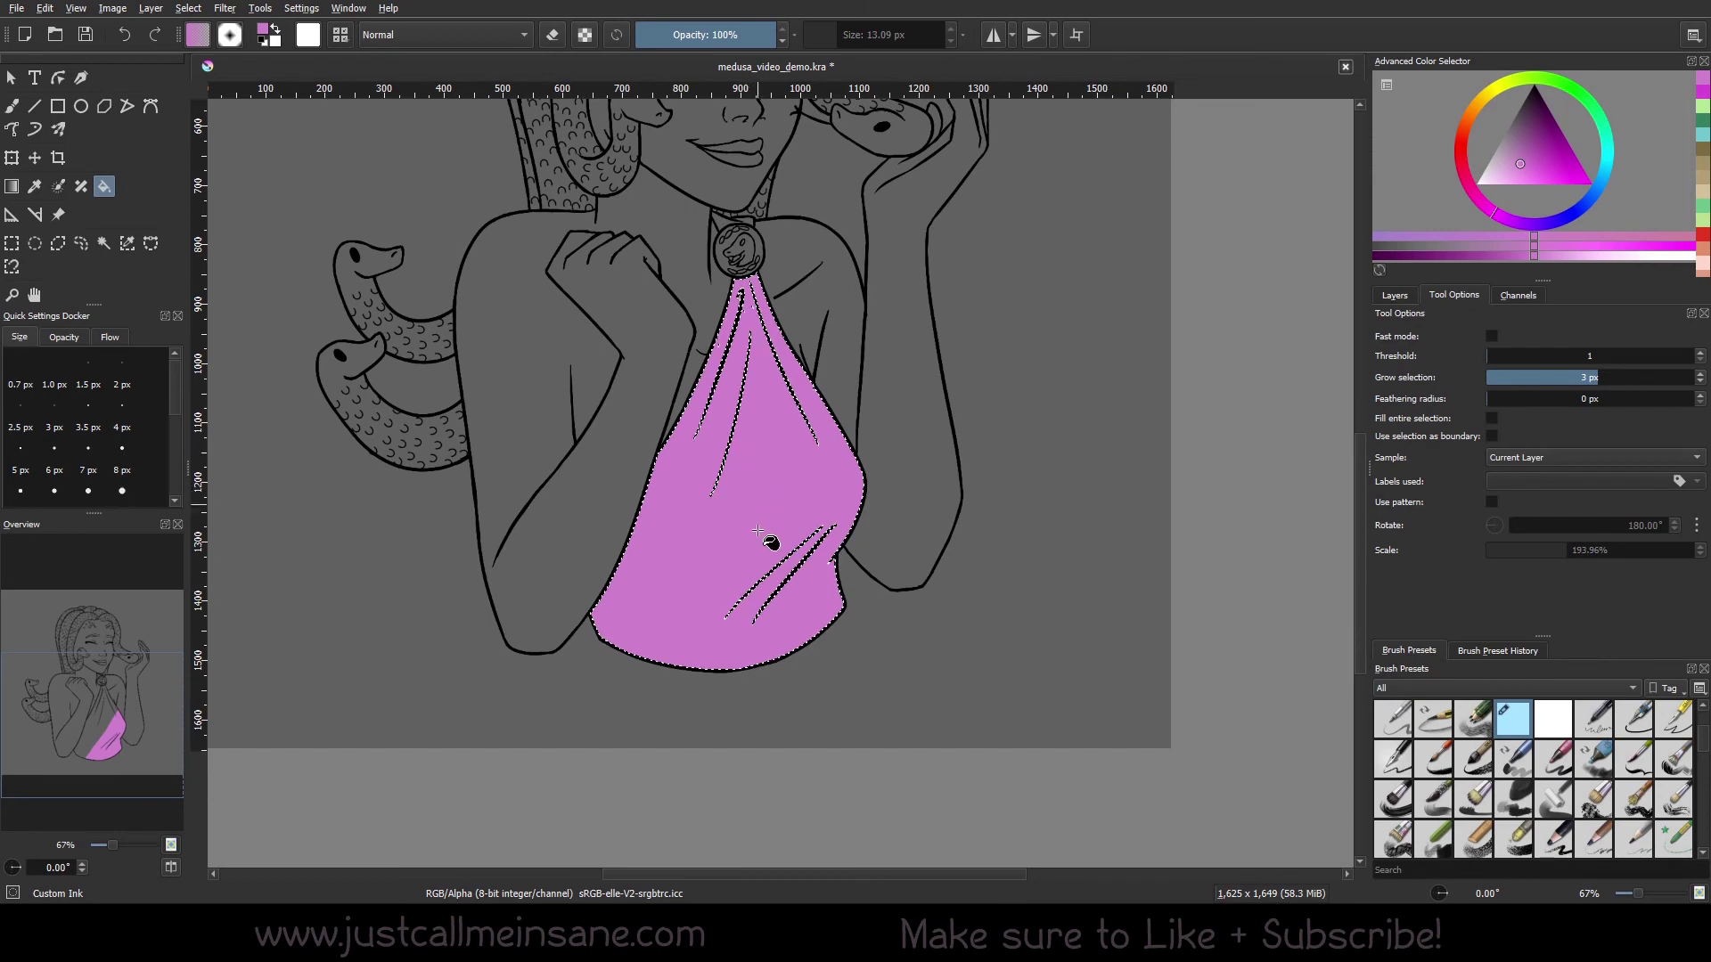
scroll(758, 532, "up", 1)
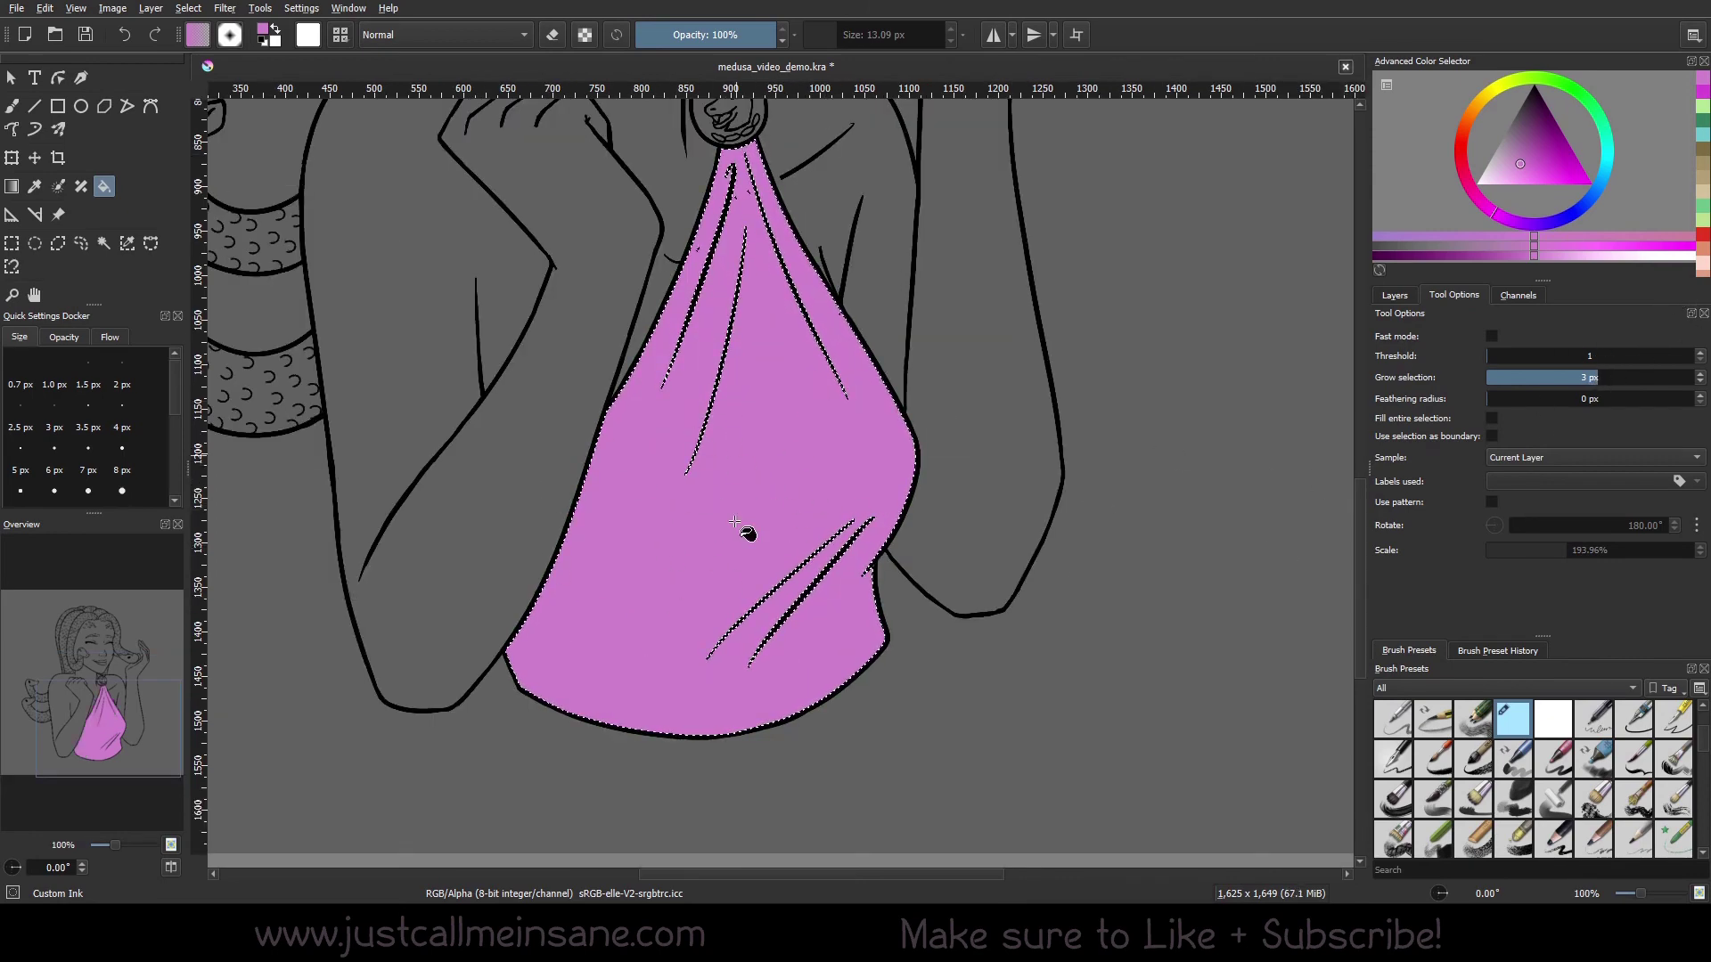
key("ctrl+z")
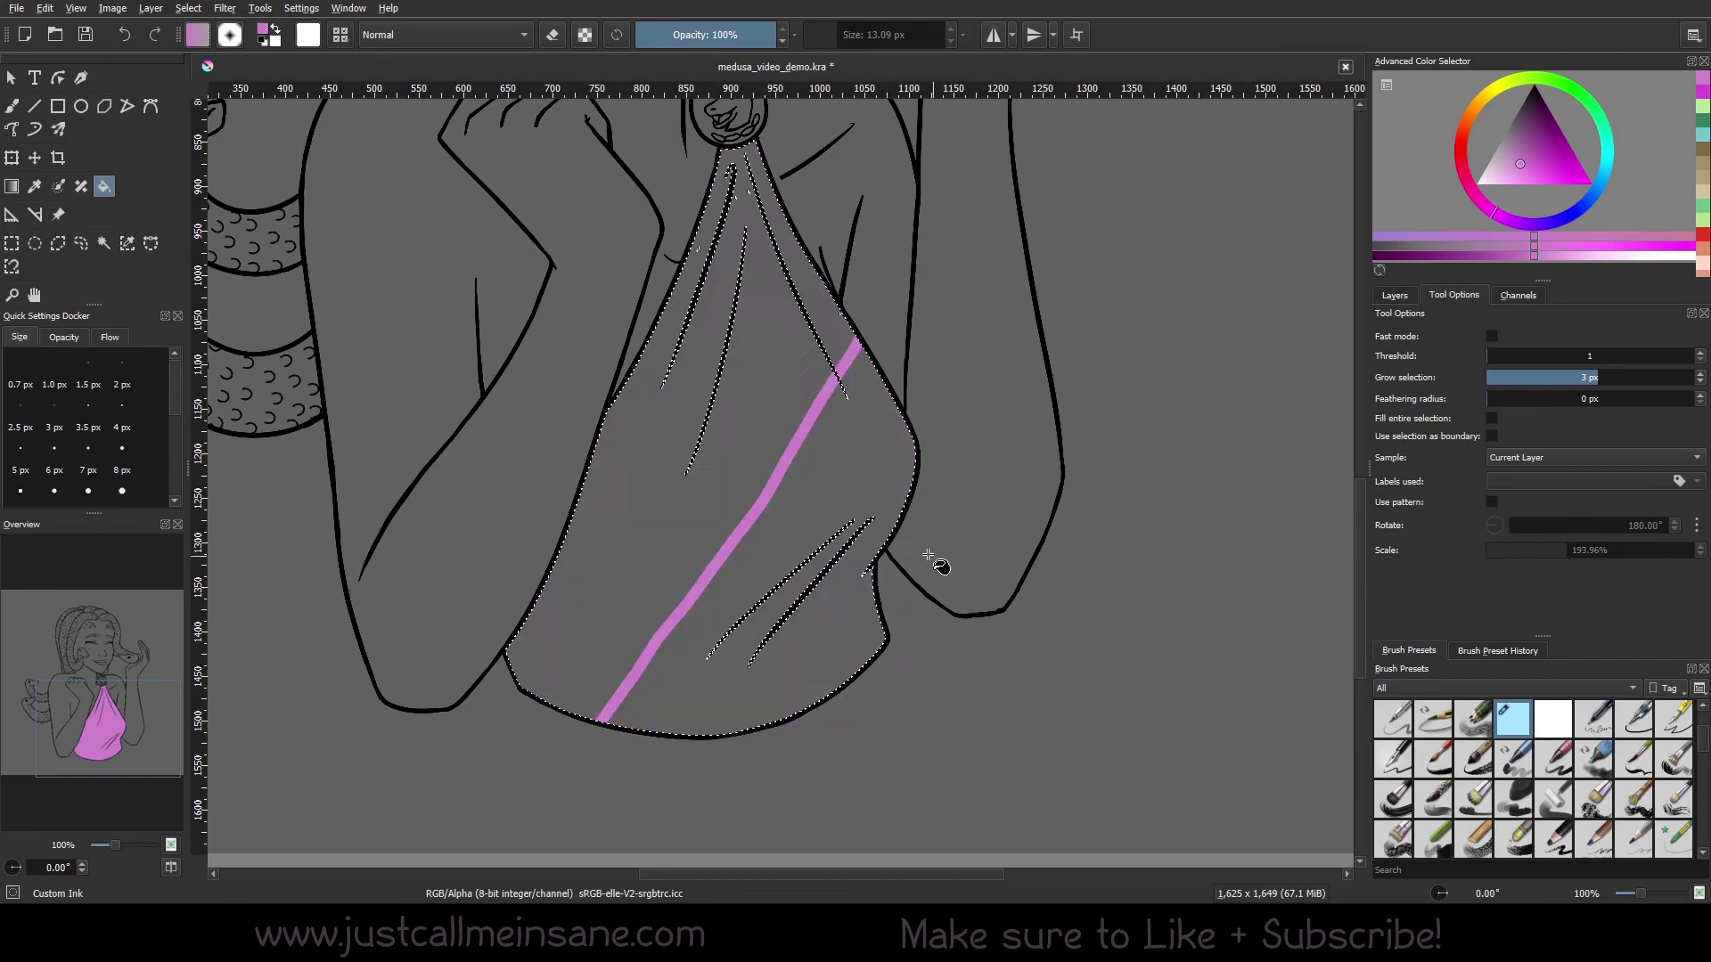
Turn the selection boundary back on and try filling the dress on each side of the diagonal stroke separately, undoing each fill
left_click(1492, 436)
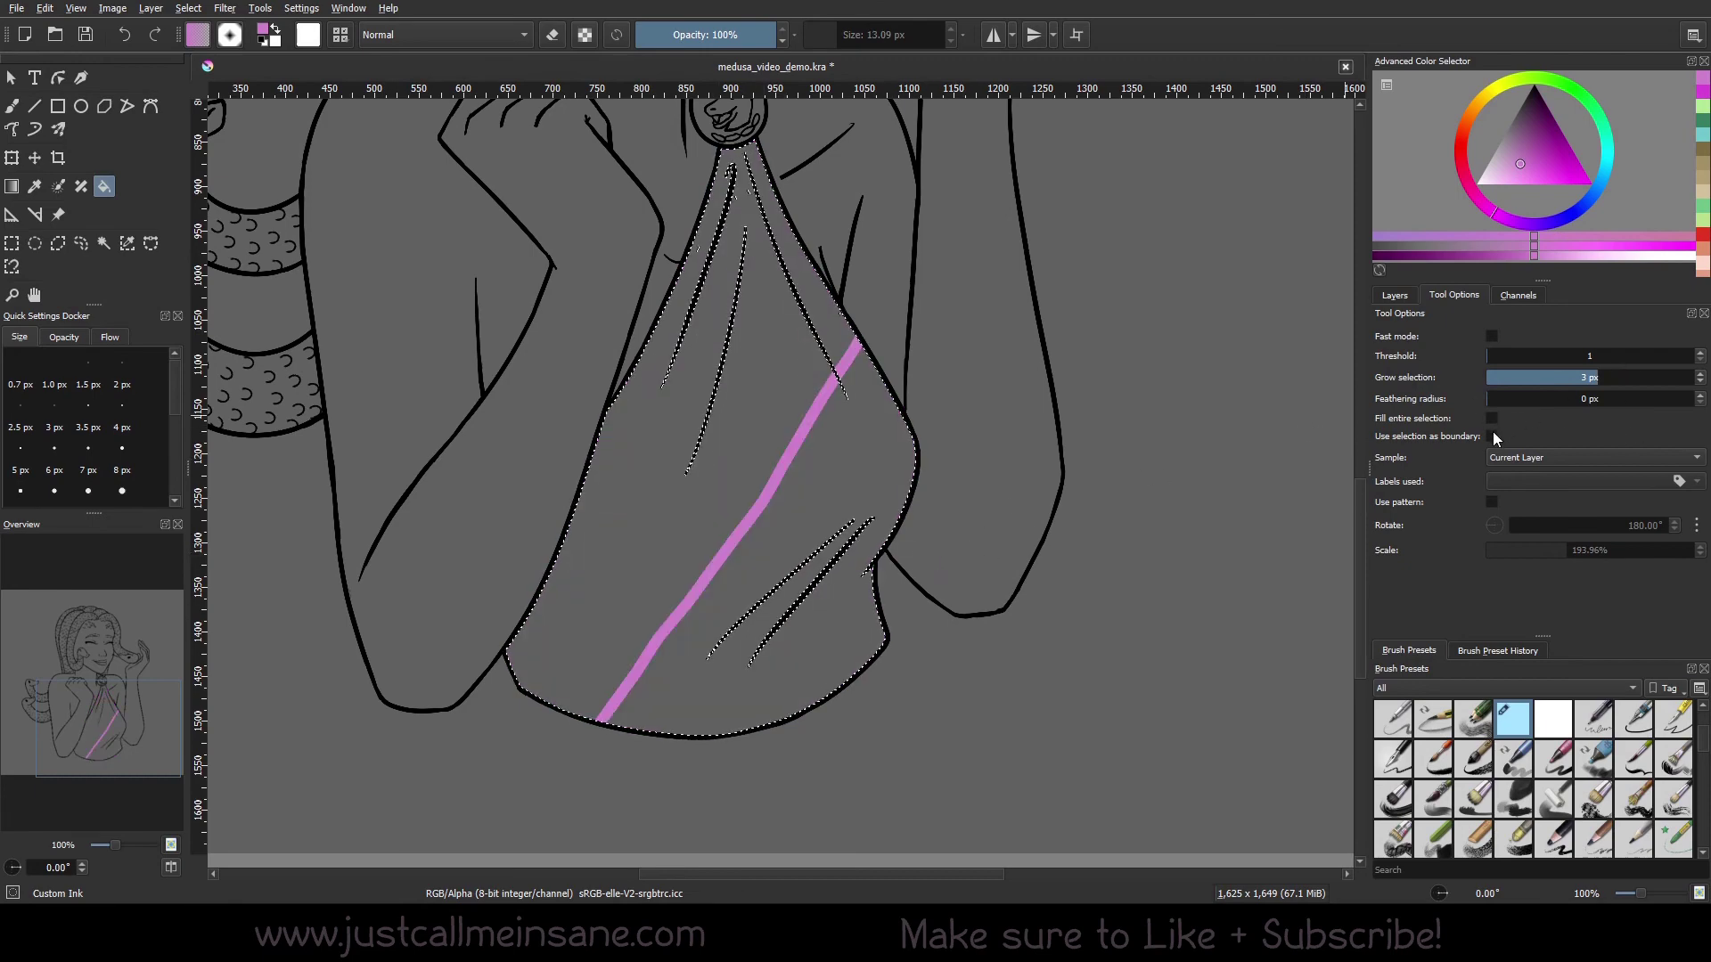
left_click(763, 580)
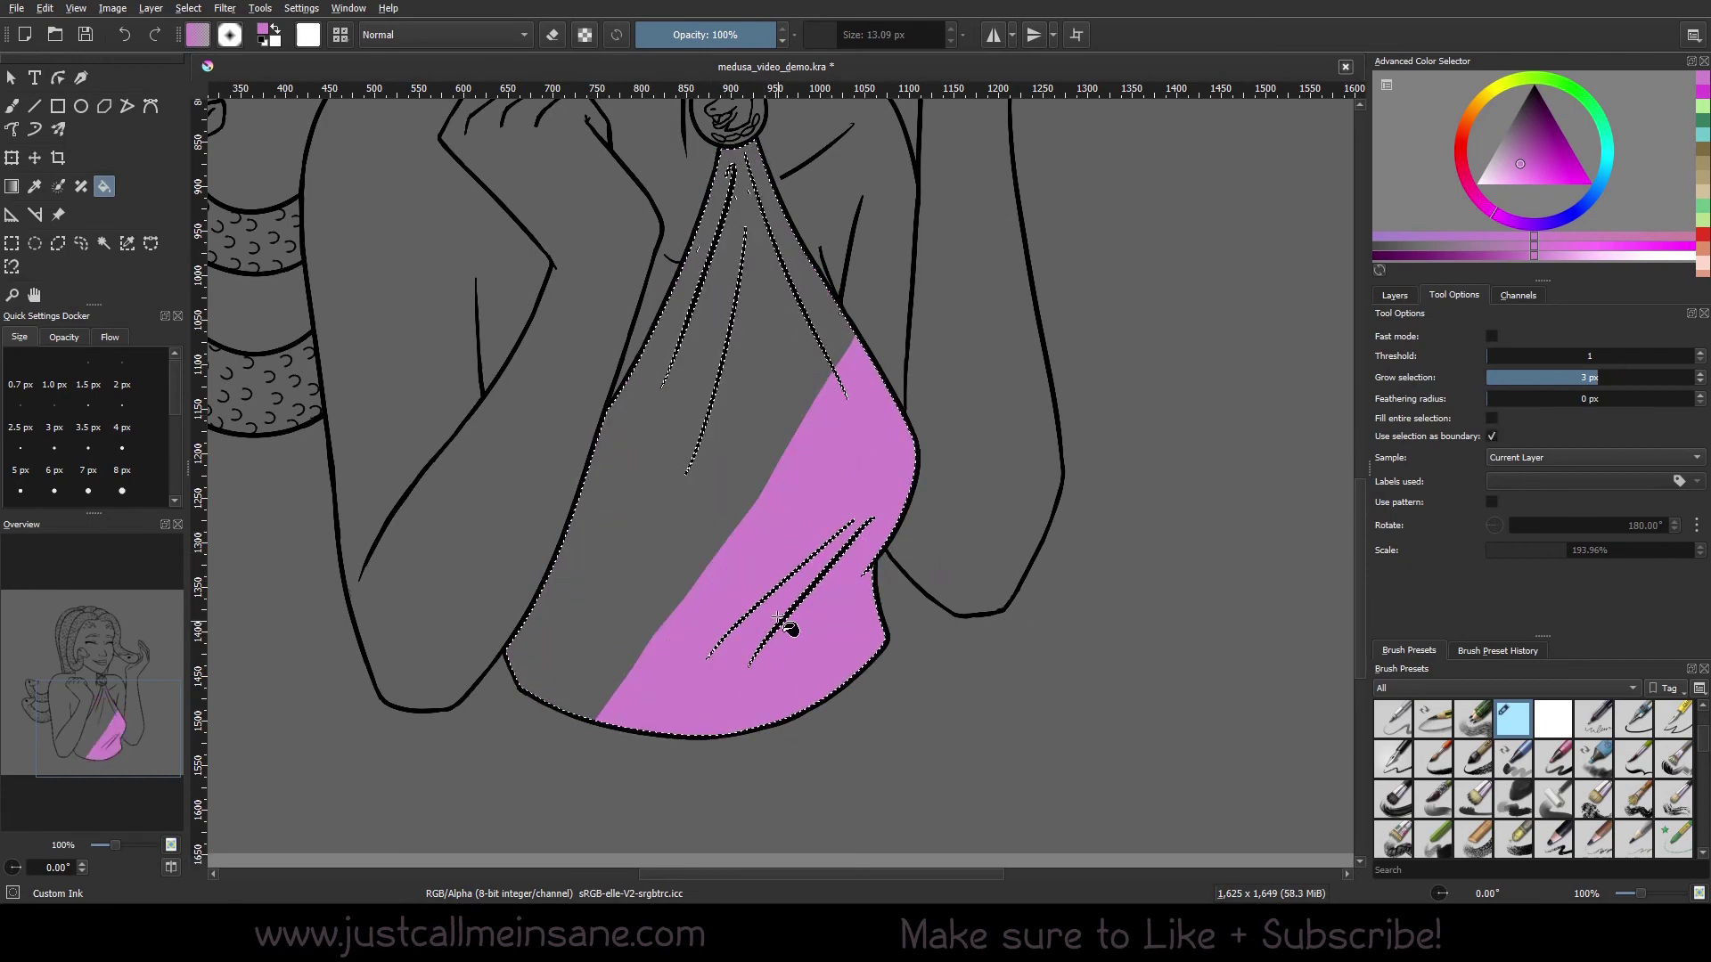
key("ctrl+z")
left_click(691, 451)
scroll(876, 535, "up", 1)
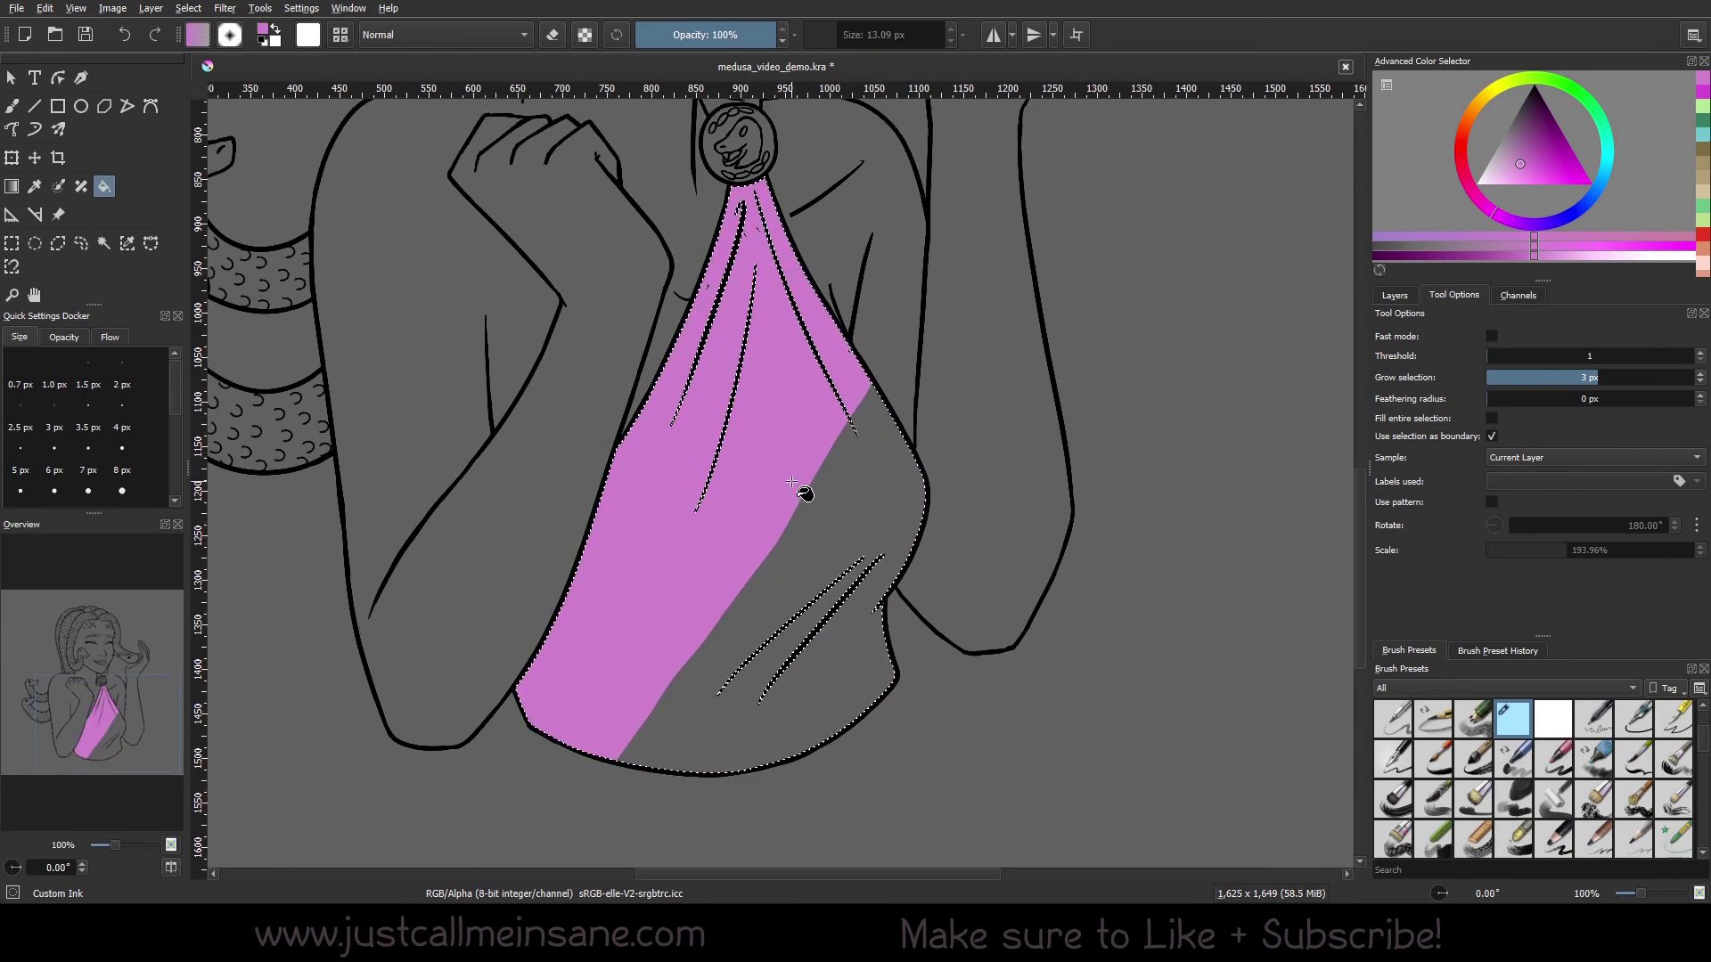
key("ctrl+z")
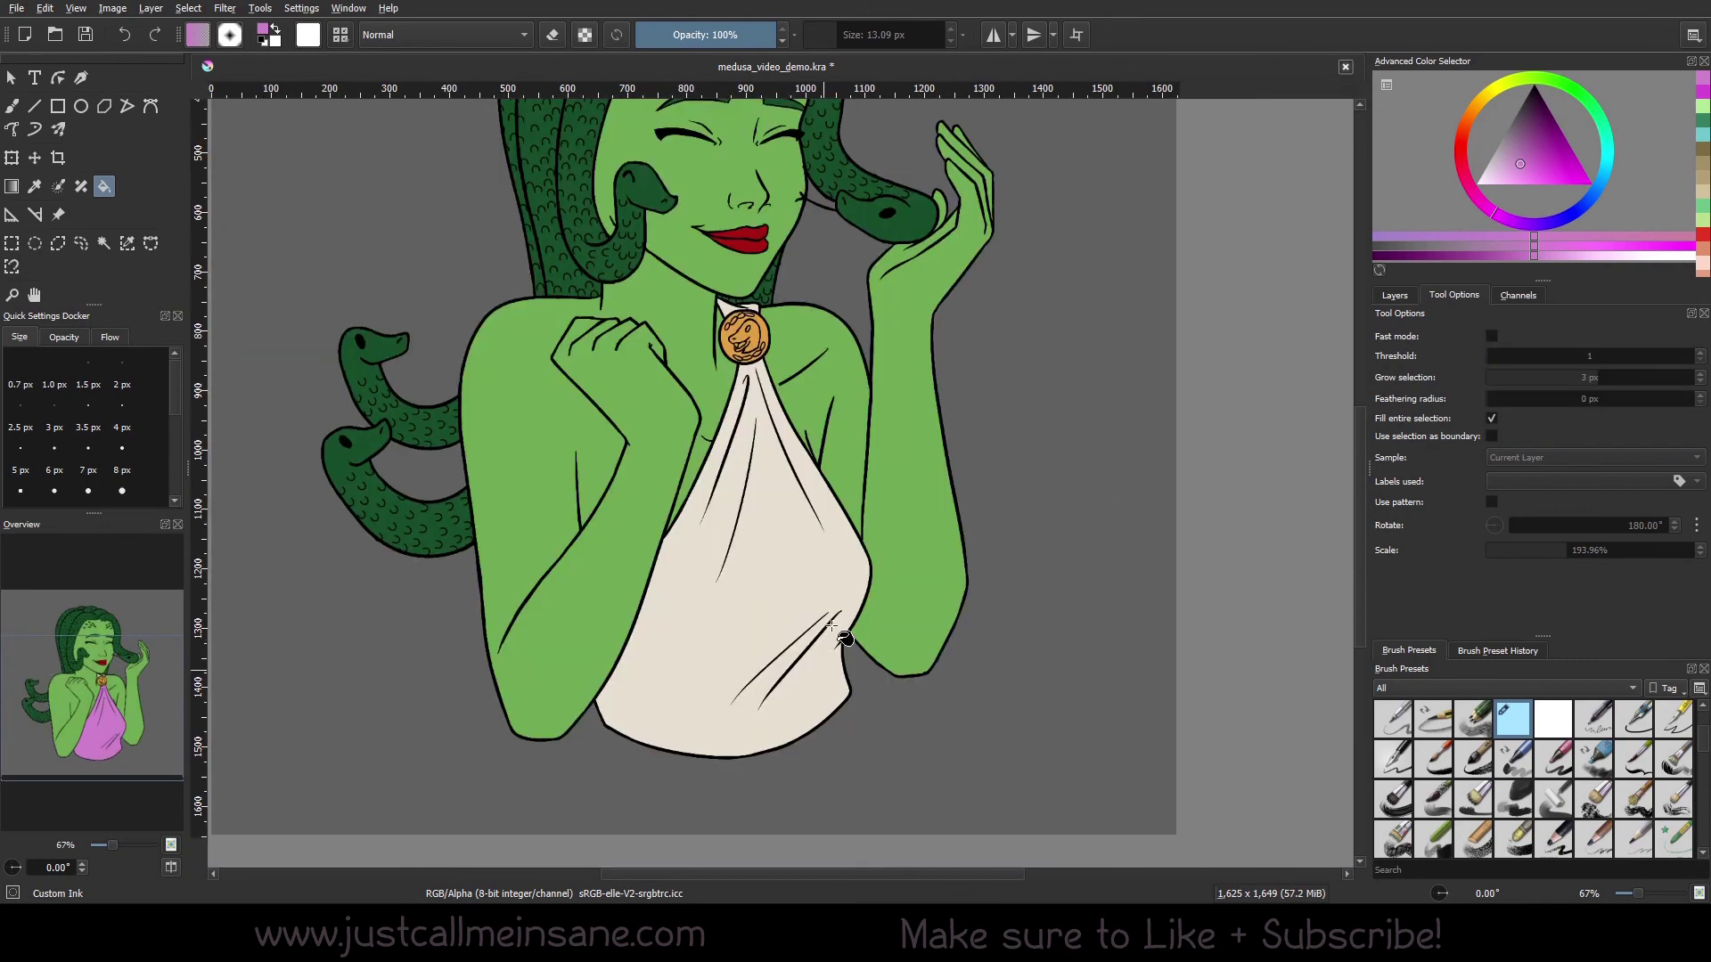
Select the cream dress on the coloured Medusa, fill the entire selection in light purple, and undo the fill
left_click_drag(824, 477, 851, 521)
left_click_drag(1031, 469, 1035, 490)
scroll(1042, 497, "down", 1)
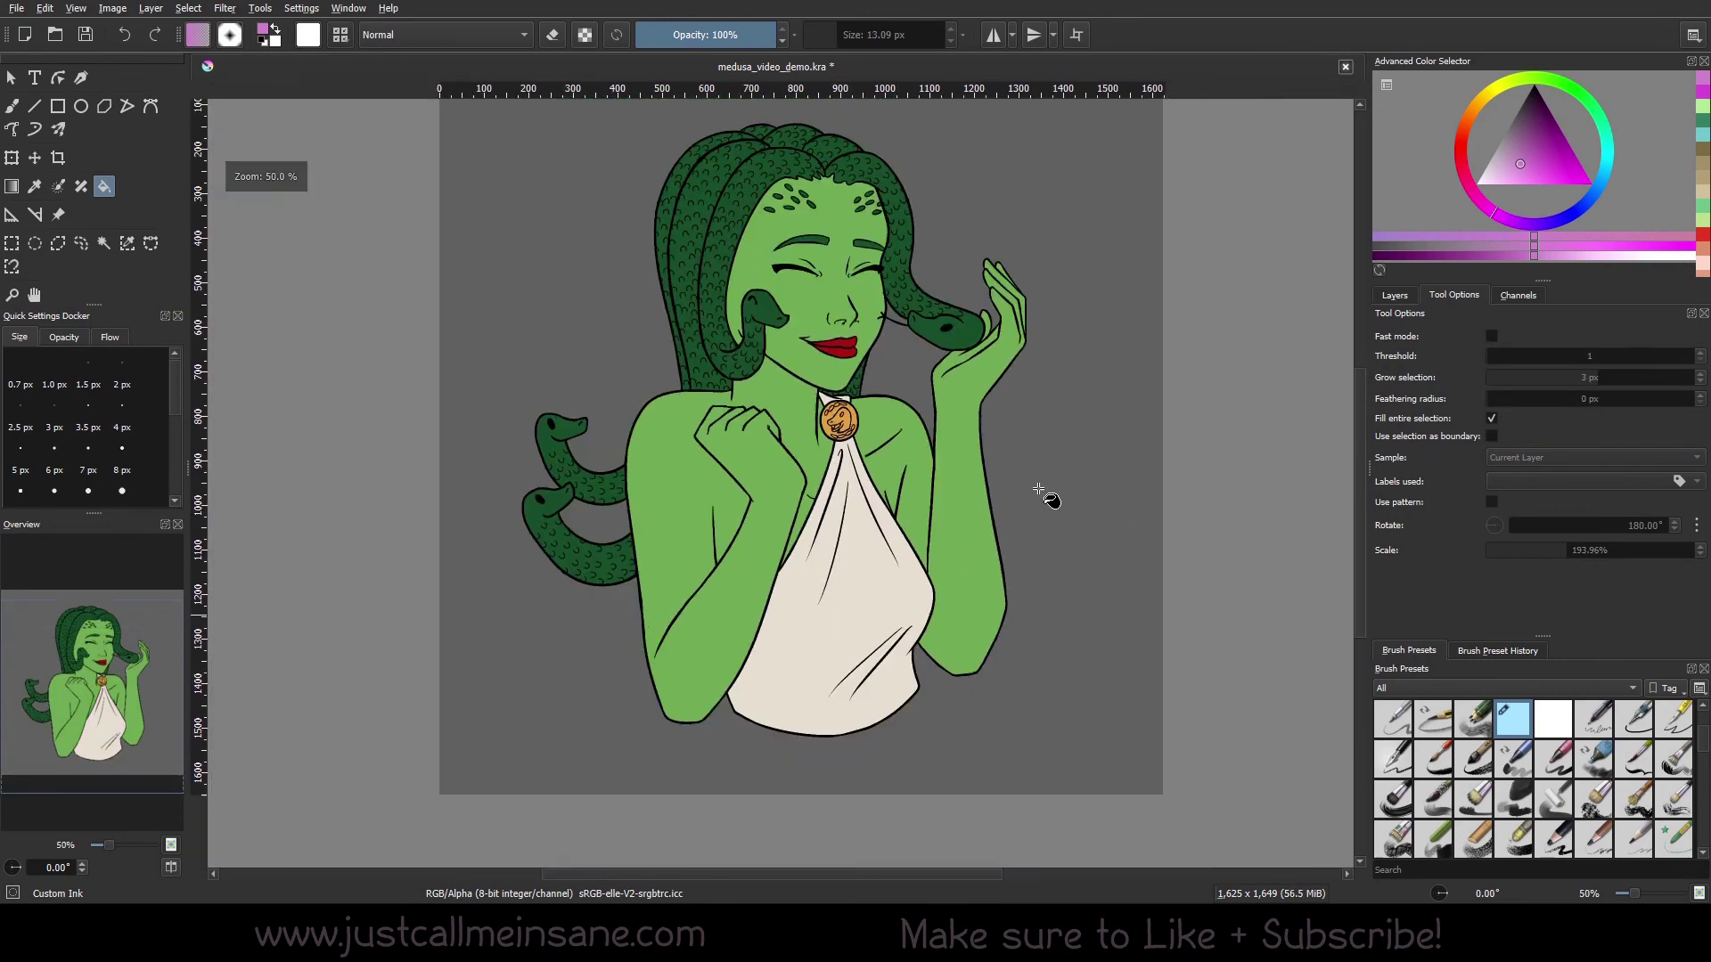
left_click(103, 242)
key("f")
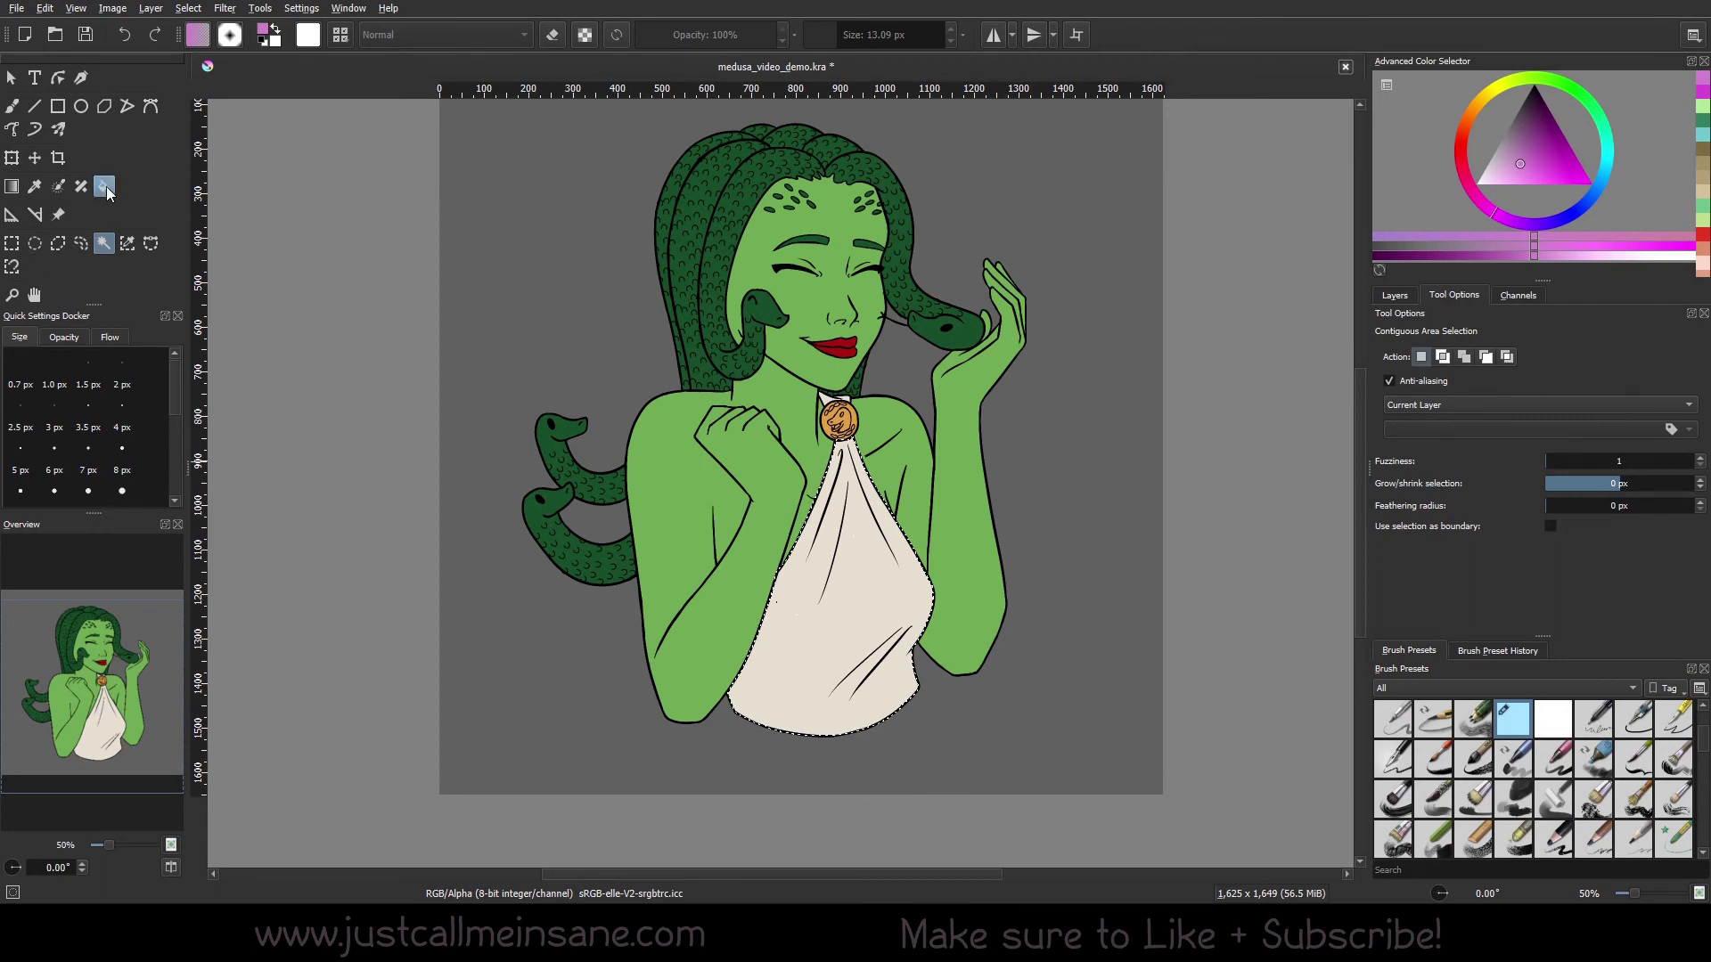
left_click(815, 499)
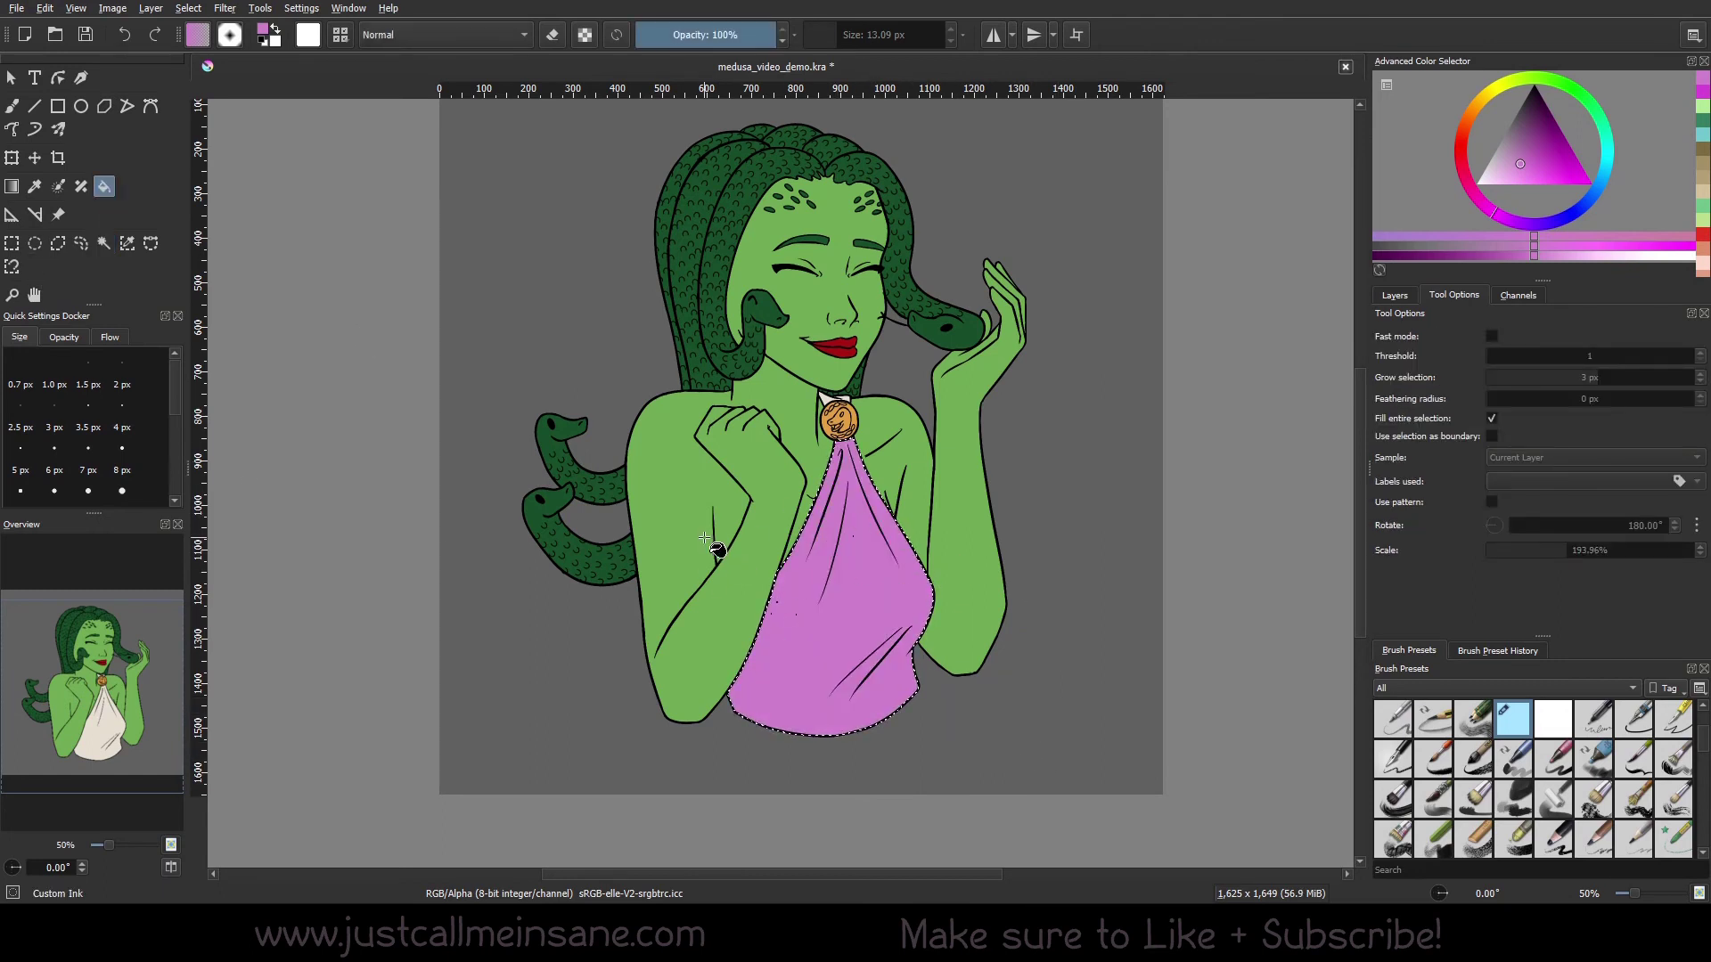
key("ctrl+z")
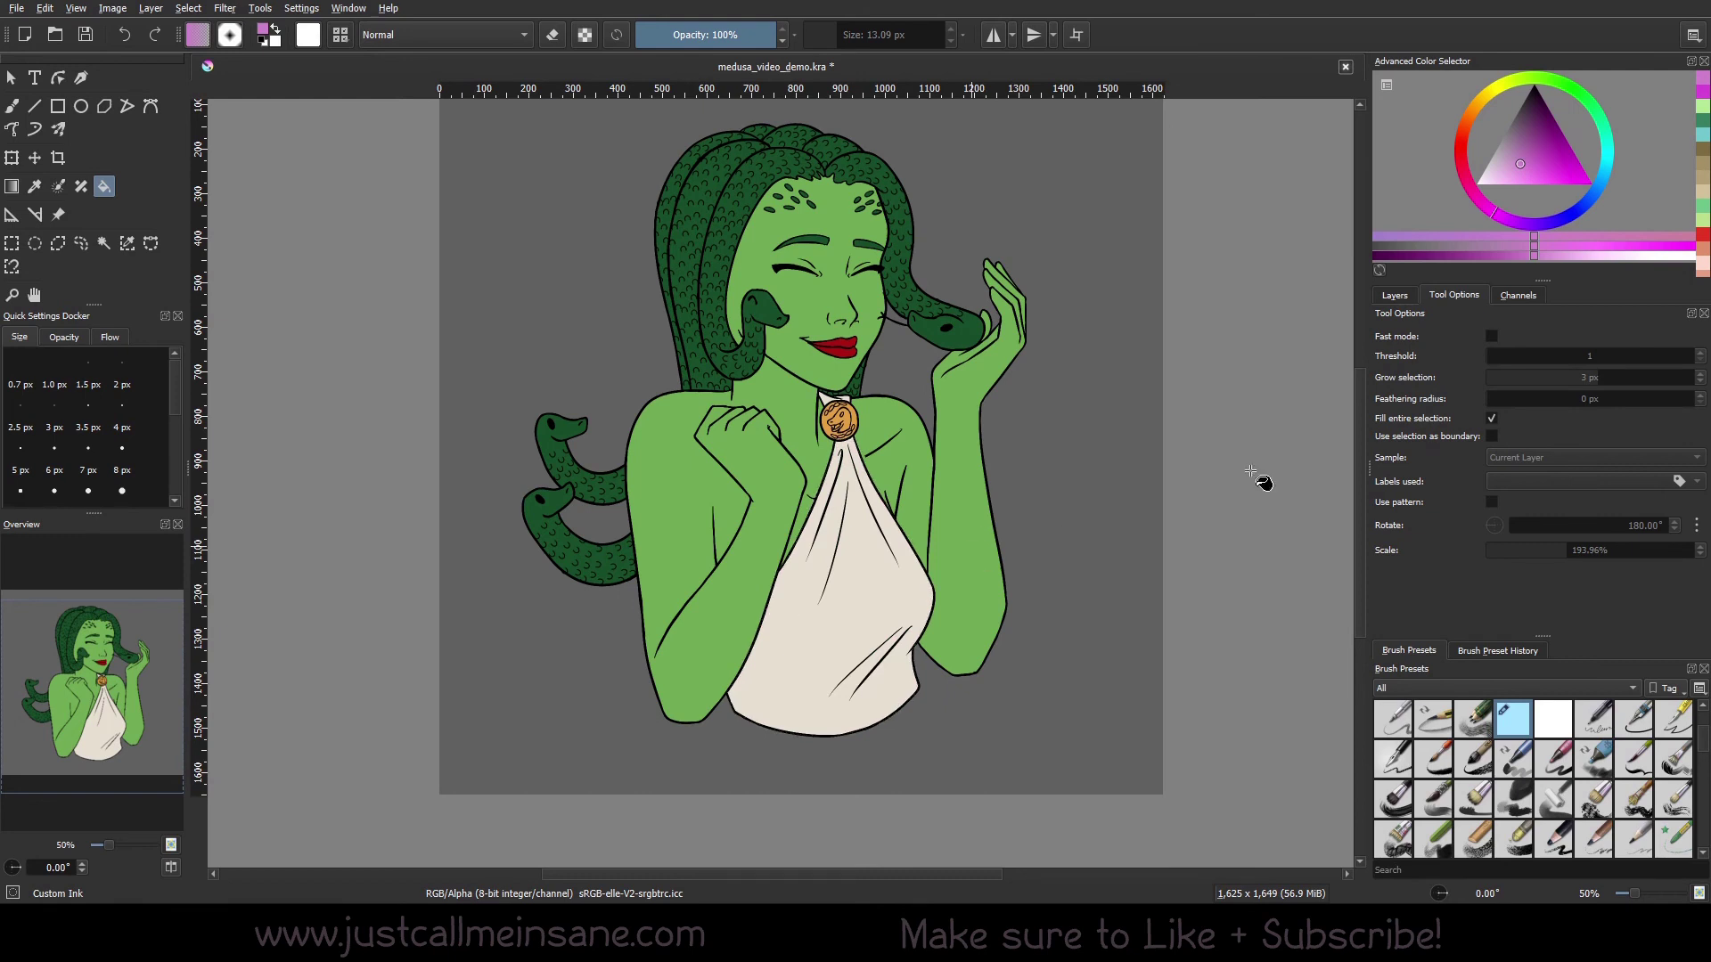
With no selection active, try filling the whole canvas in light purple without a pattern, and undo the fill
left_click(1491, 503)
left_click(1492, 502)
left_click(873, 561)
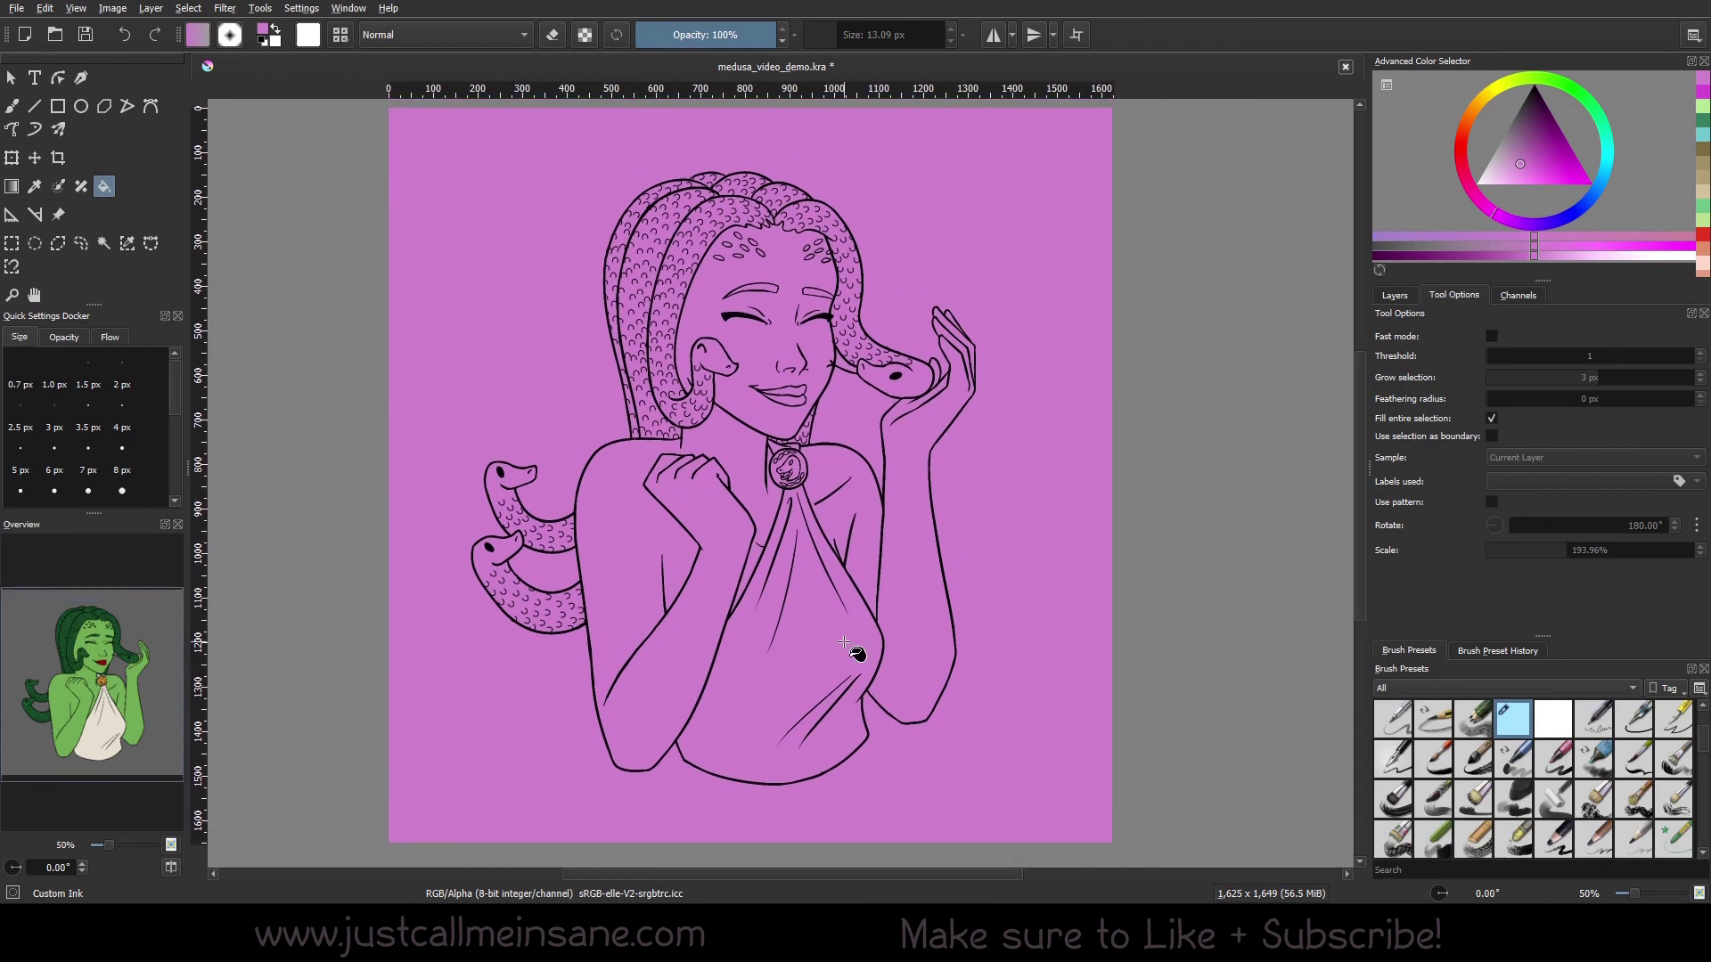
key("ctrl+z")
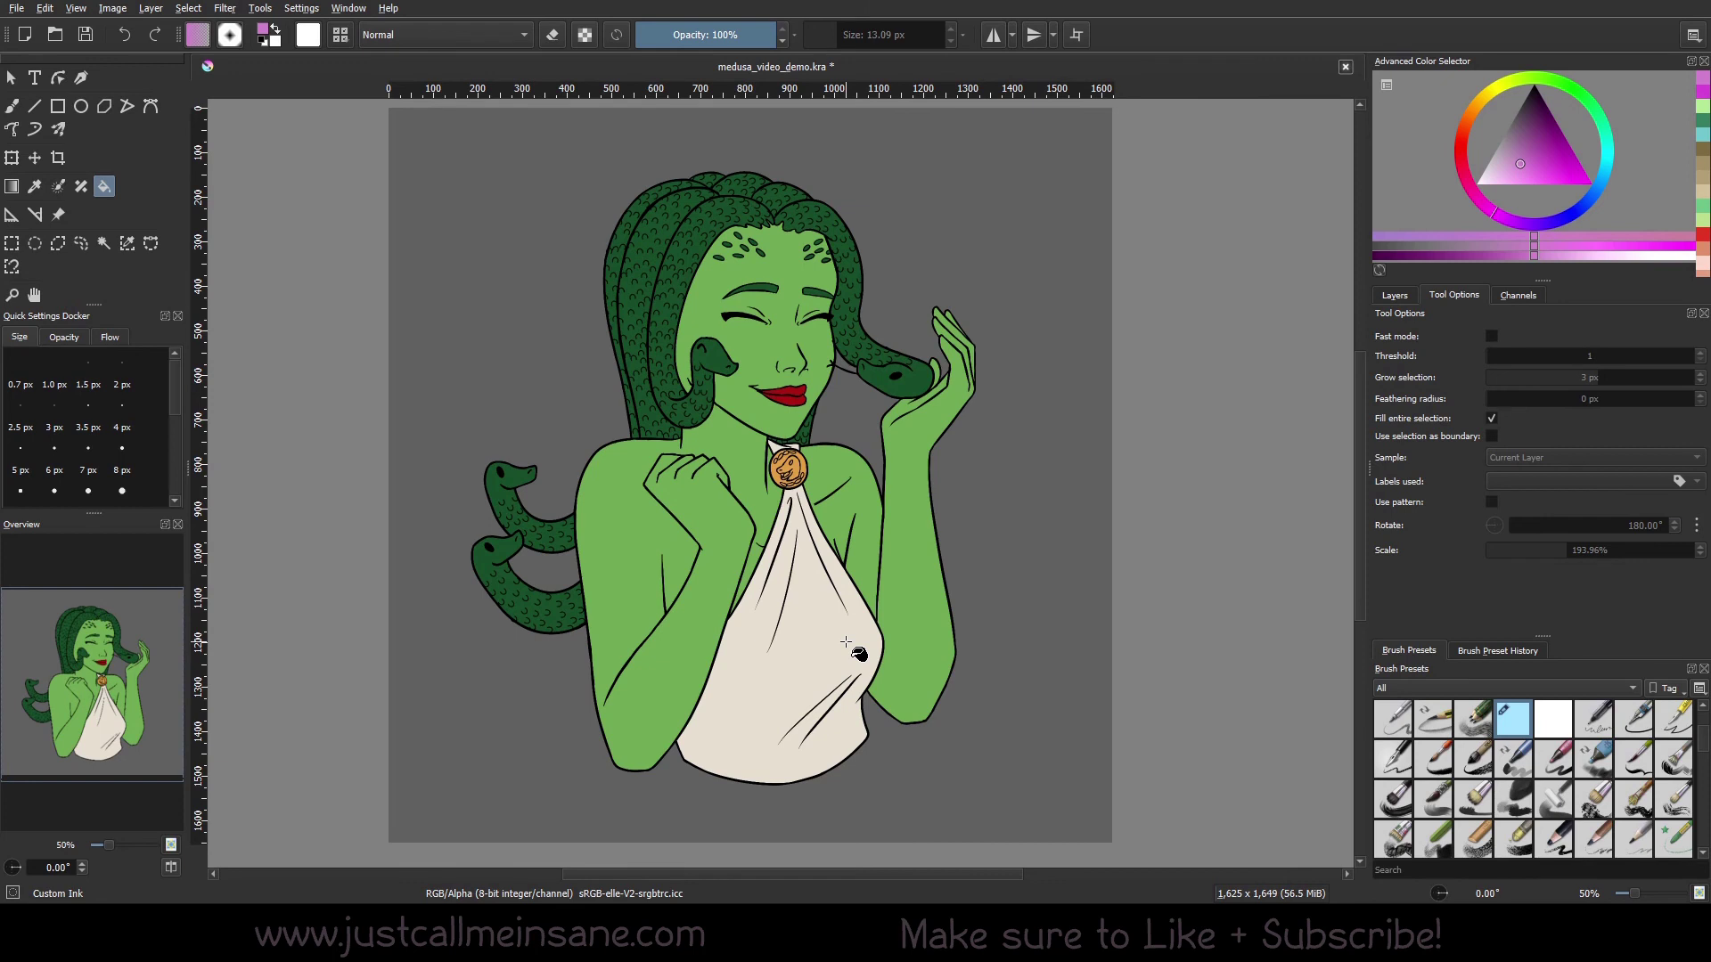
Choose a pale green foreground colour, try a fill of the entire canvas with it, and undo the fill
left_click(1487, 179)
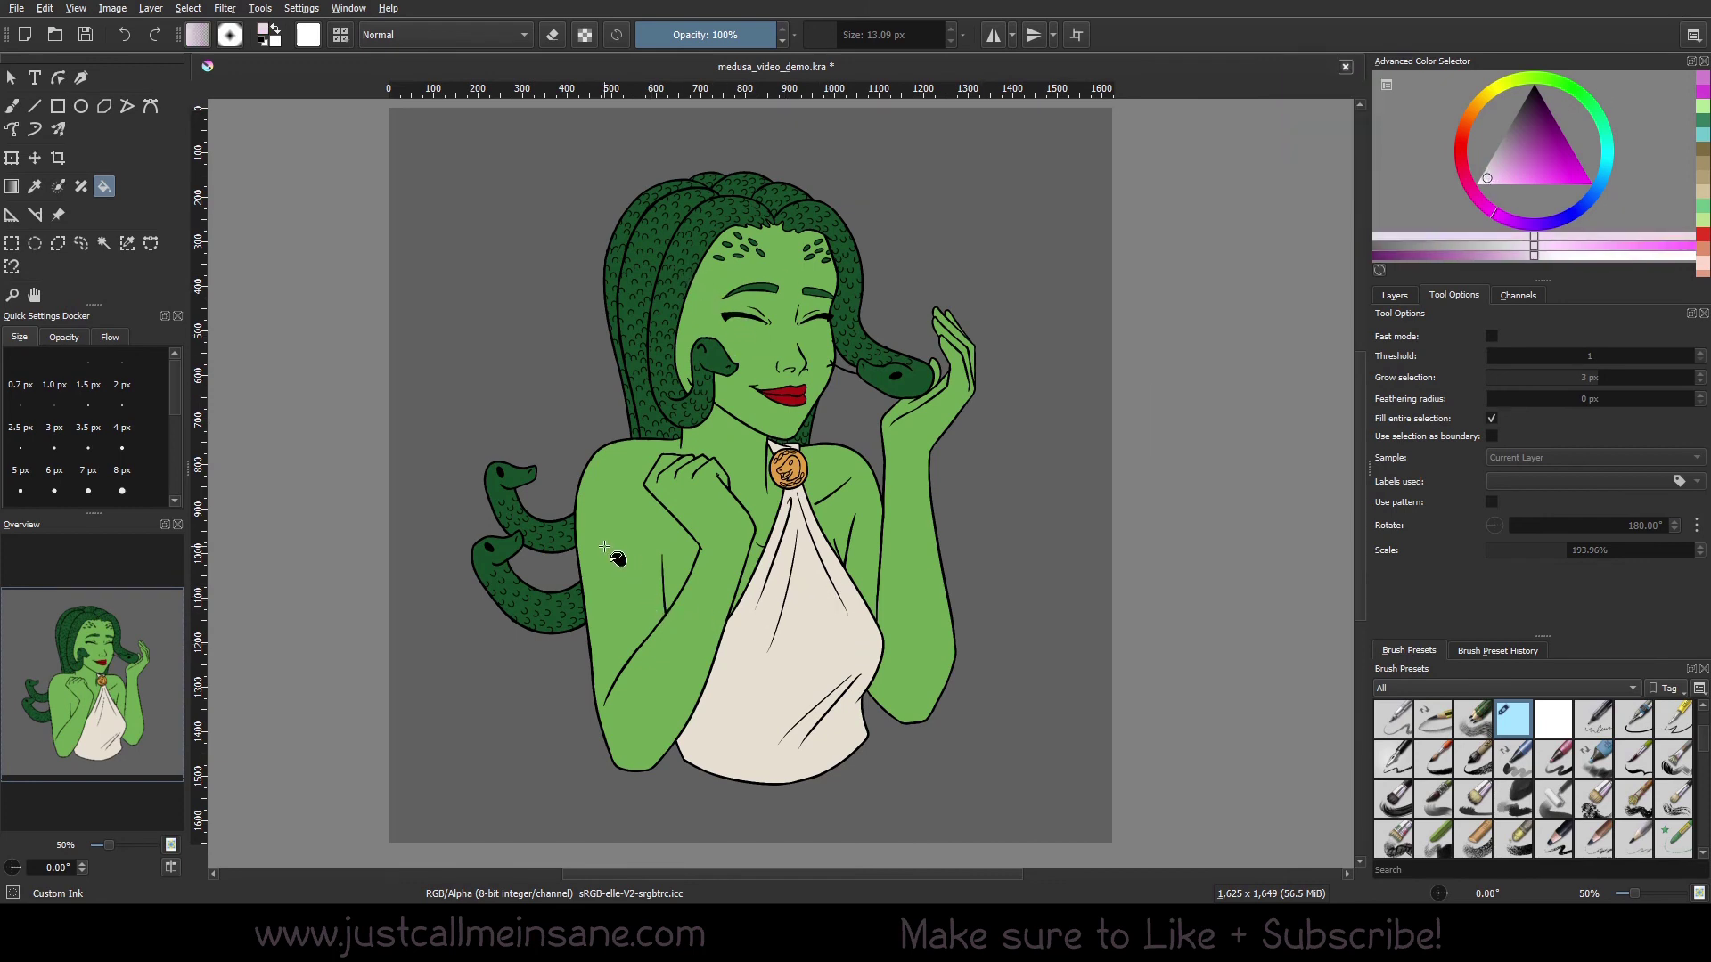
left_click(1546, 77)
left_click(1500, 179)
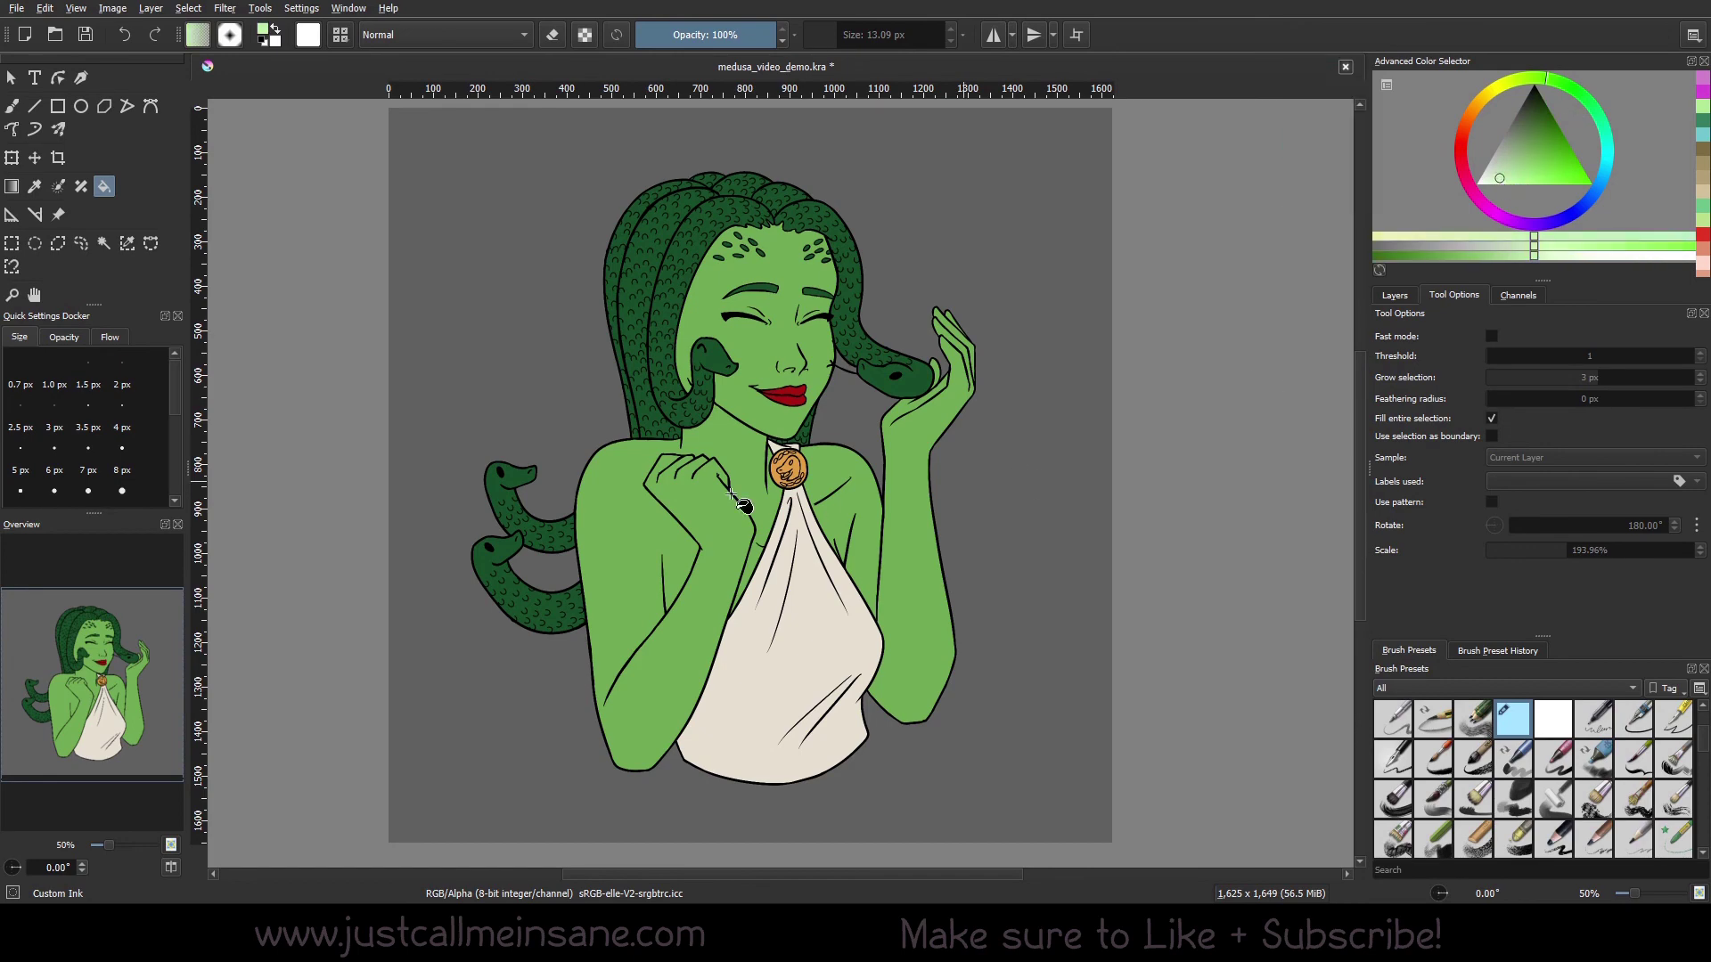
left_click(637, 512)
key("ctrl+z")
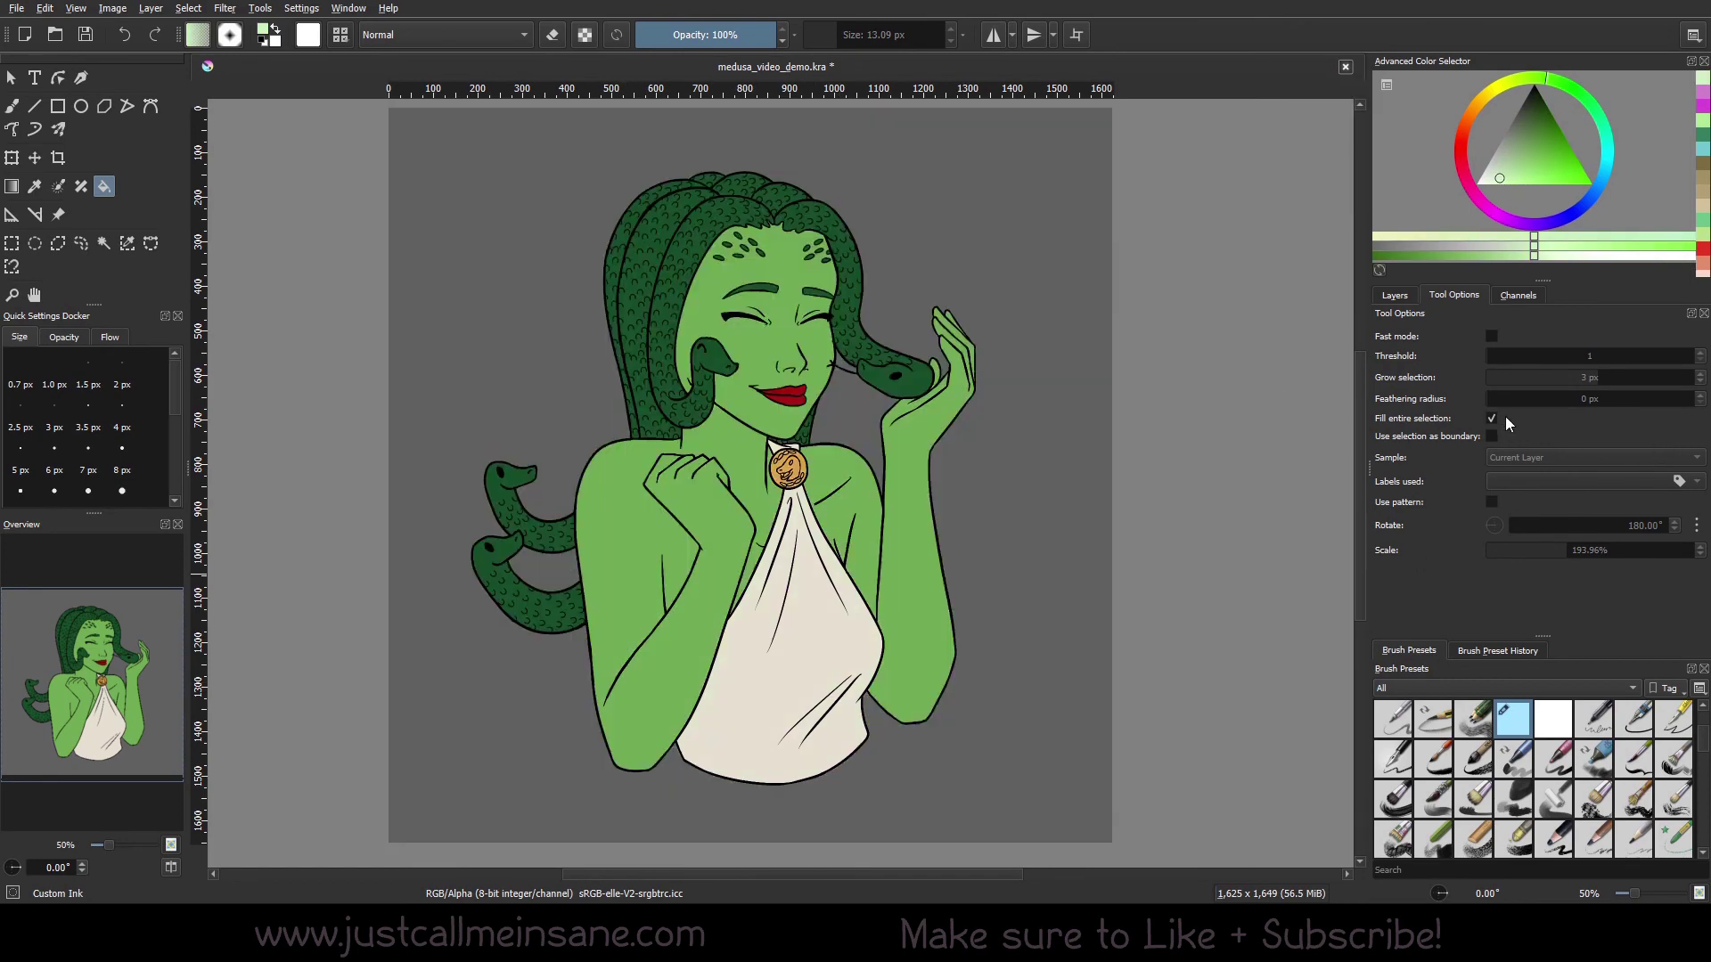
Turn off filling the entire selection, set the selection growth to -22 px, and fill the green skin in pale green
left_click(1492, 418)
left_click_drag(1595, 378, 1533, 380)
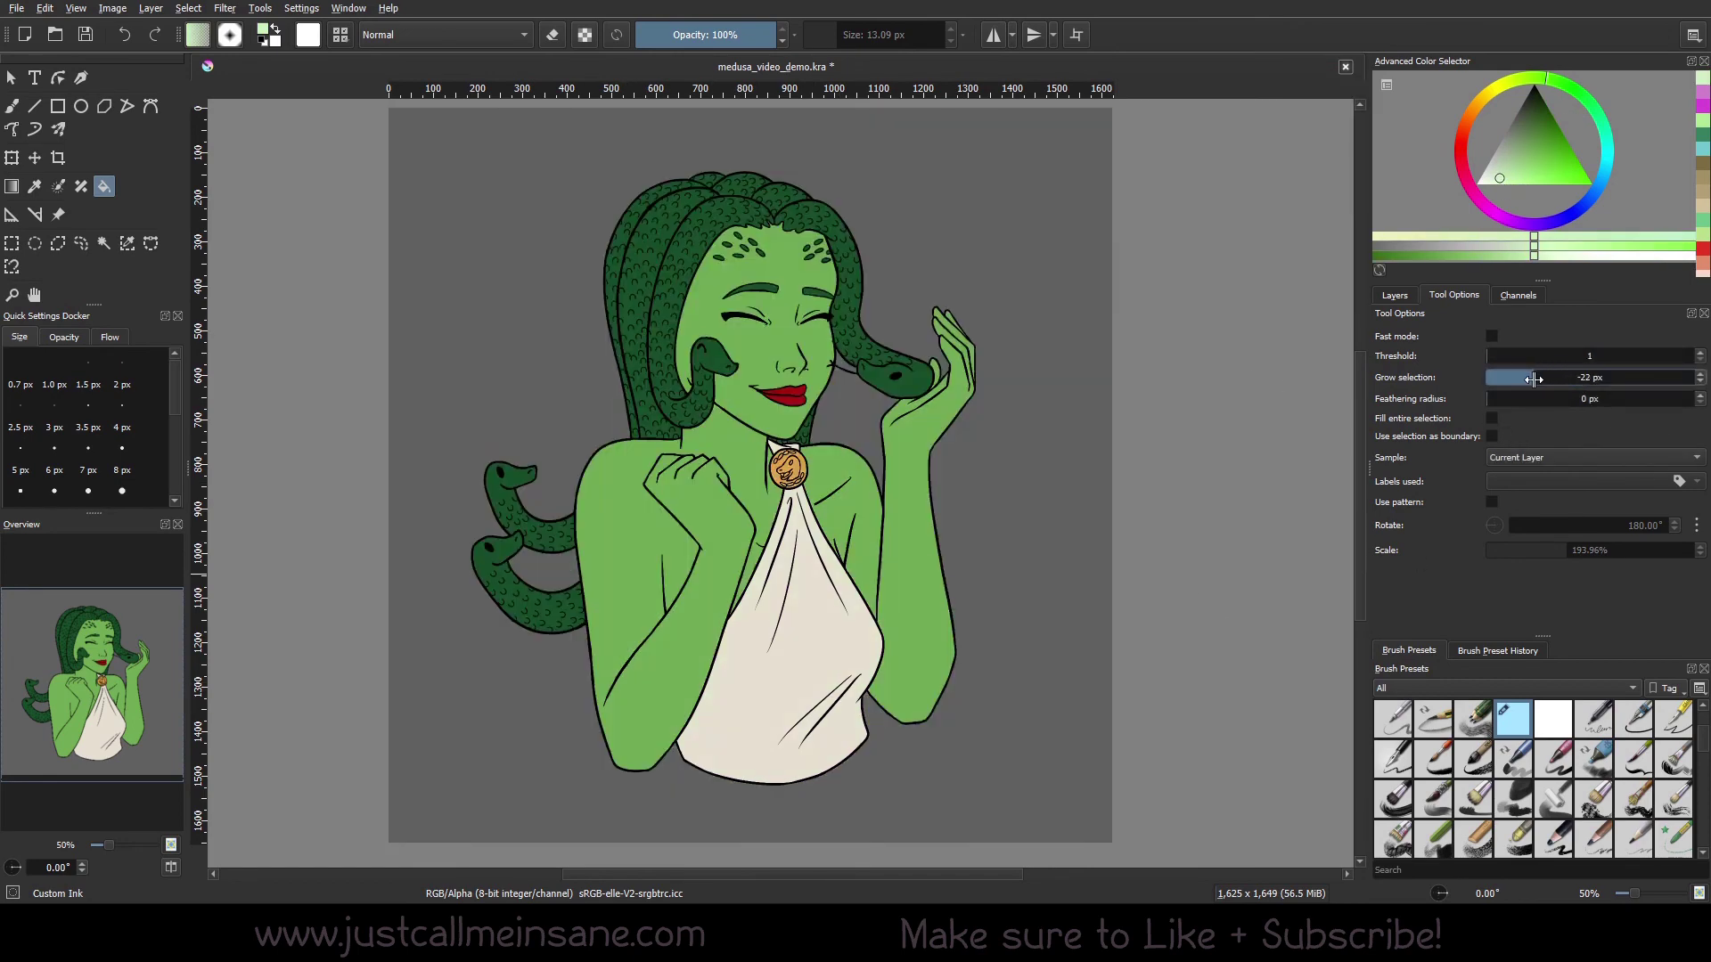
left_click(639, 587)
left_click(226, 11)
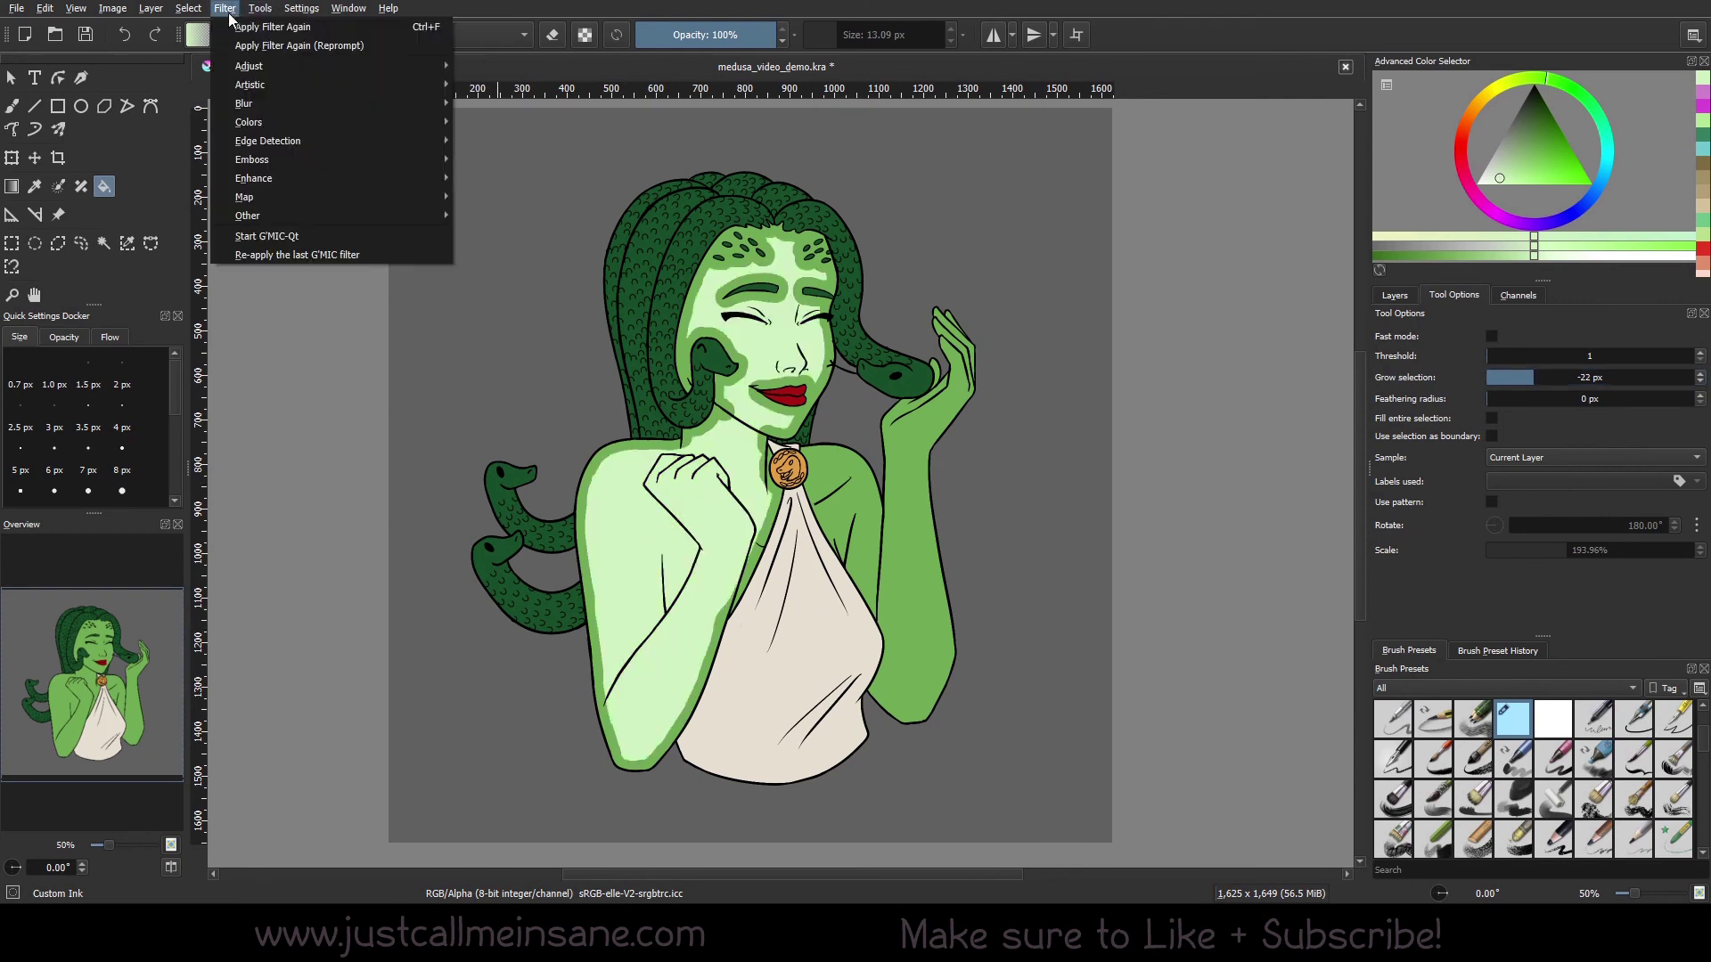
mouse_move(281, 103)
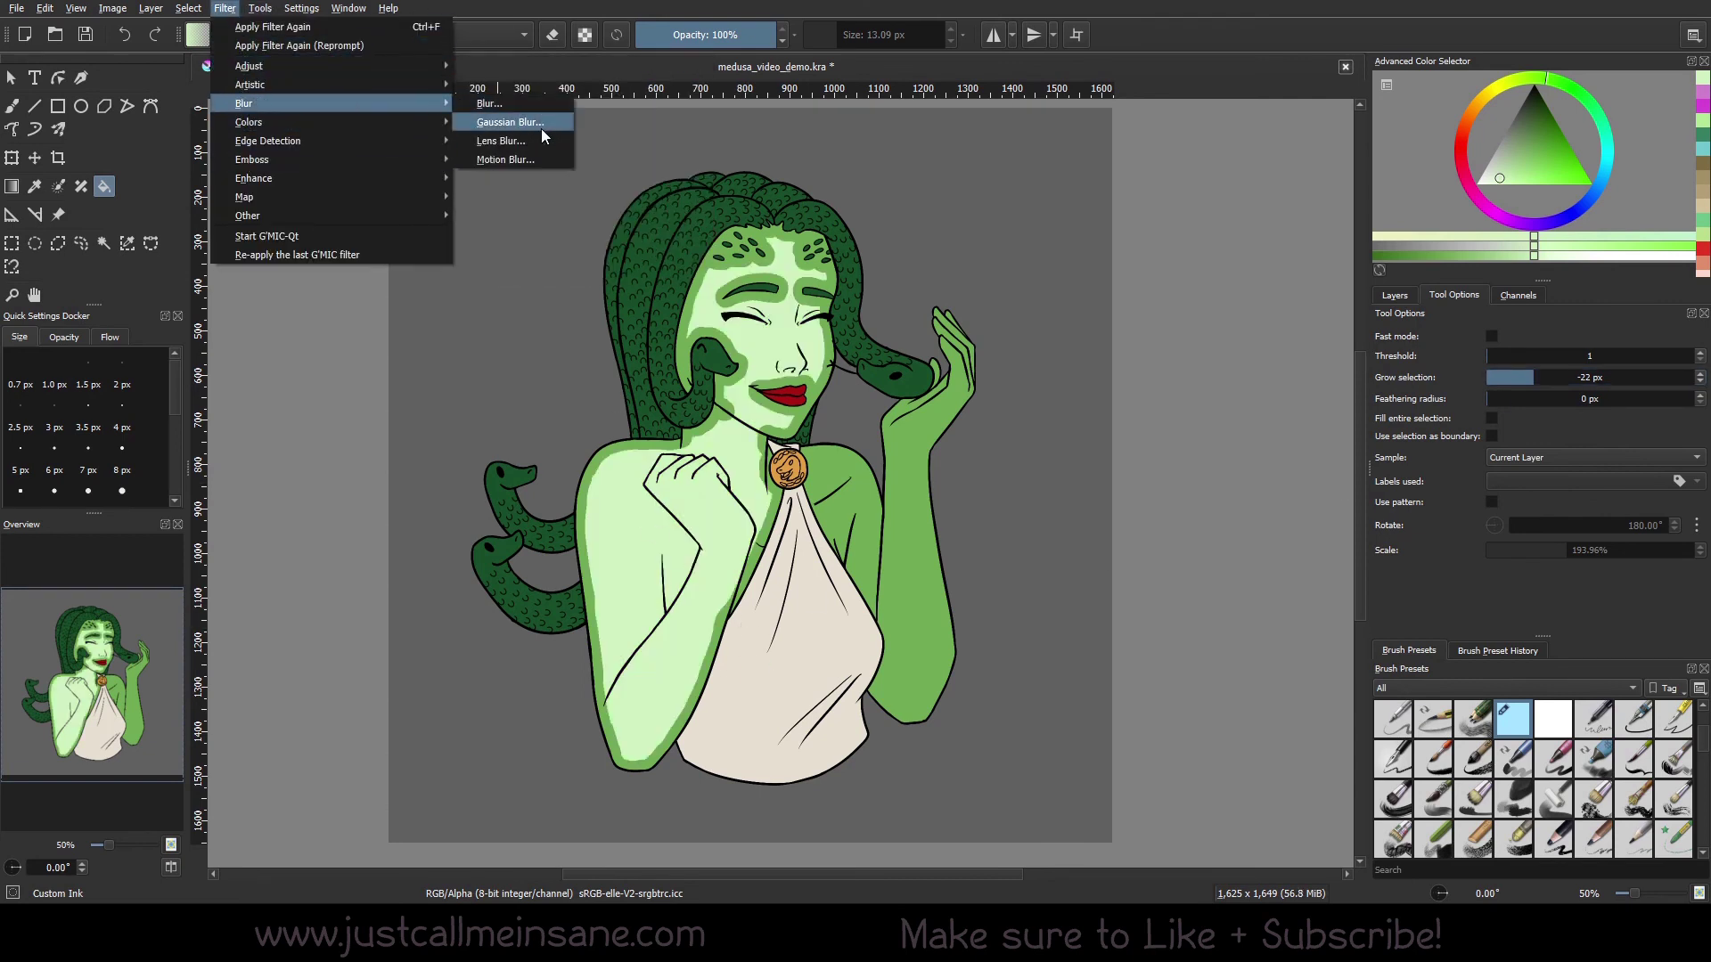
left_click(509, 122)
left_click_drag(1319, 394, 1362, 392)
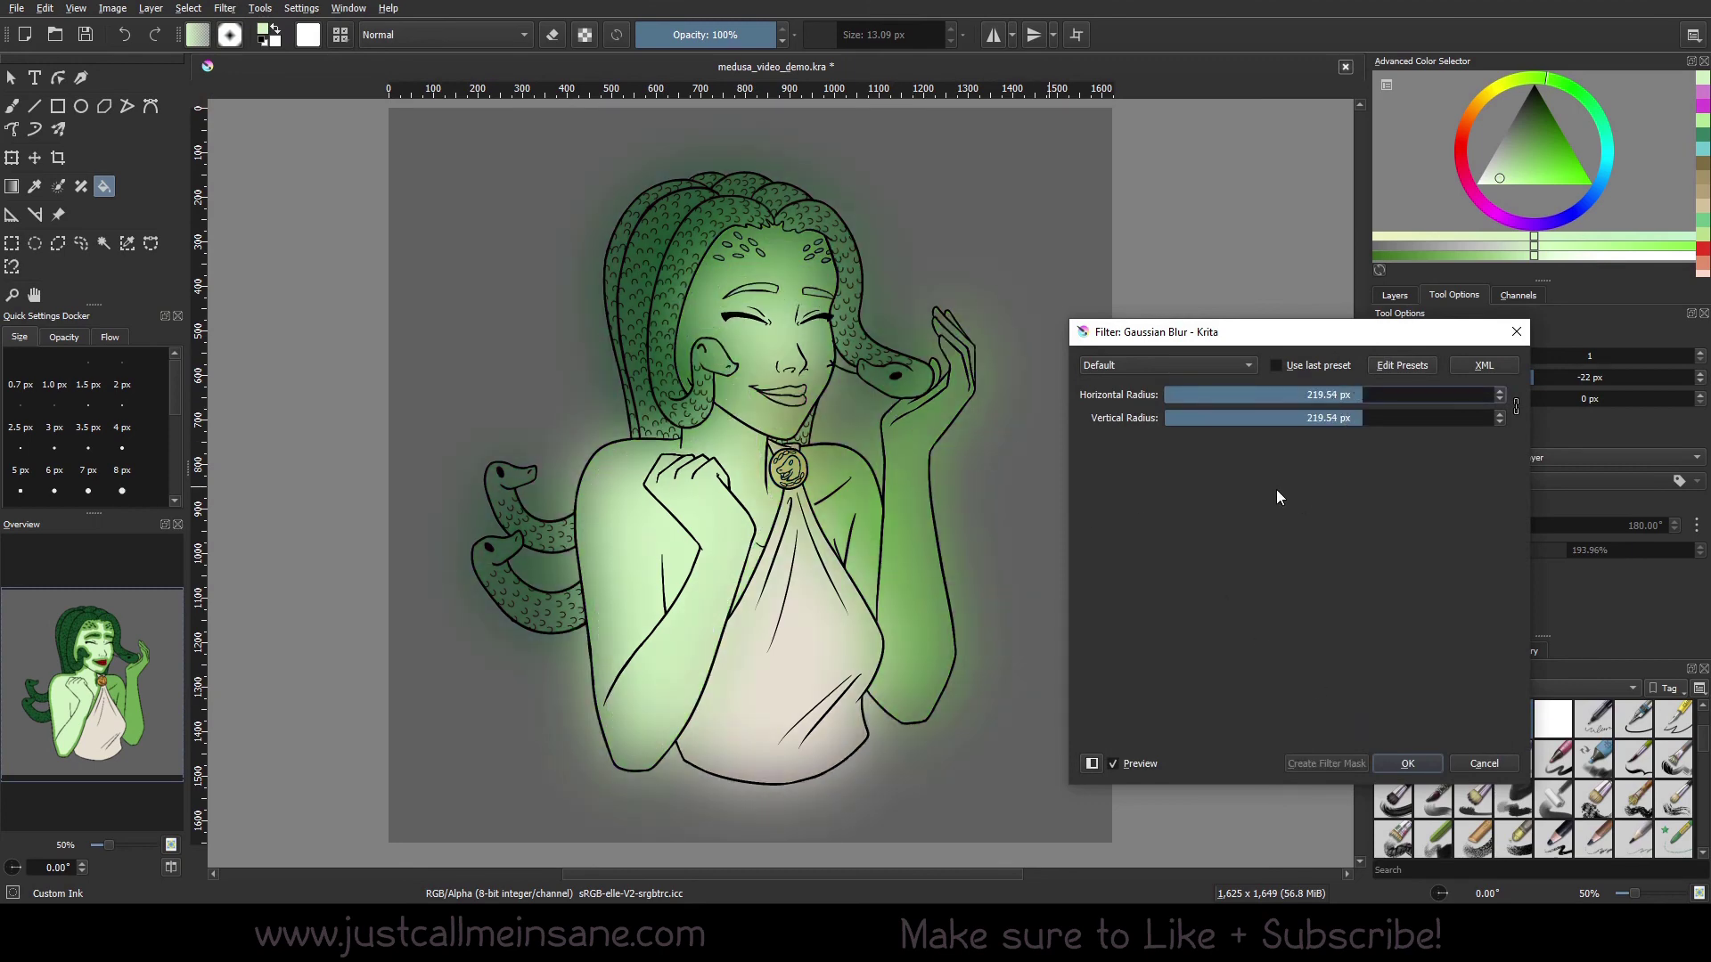
left_click(1483, 763)
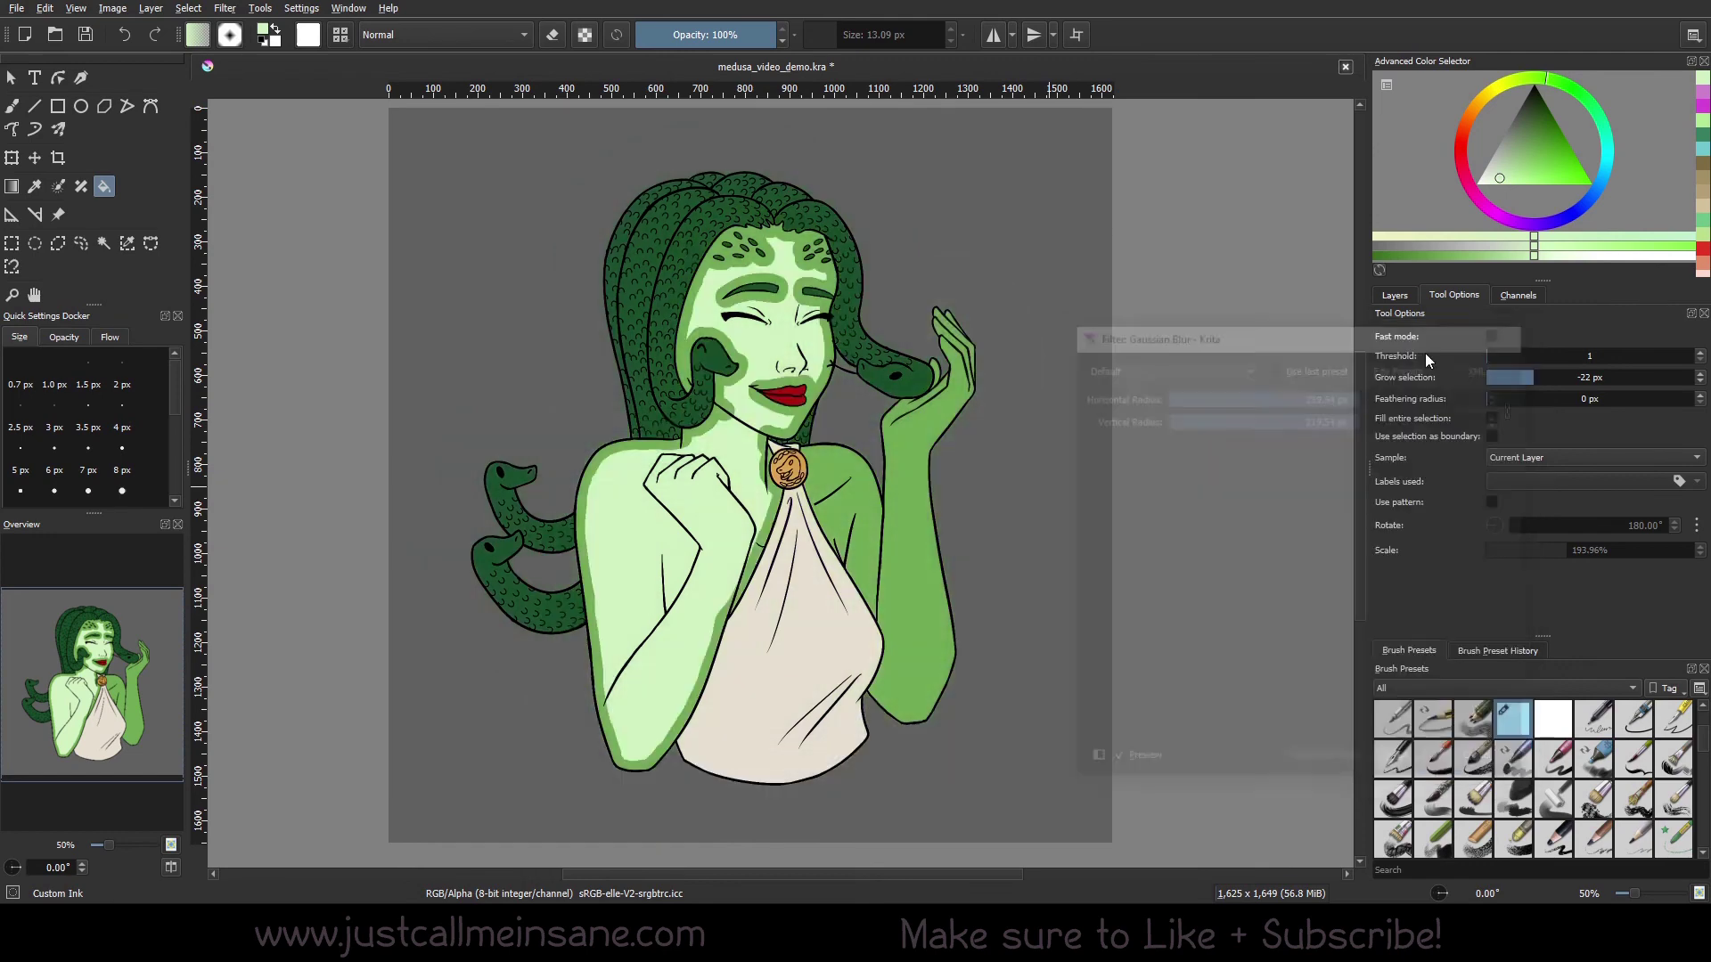
Apply a Gaussian Blur with 175.41 px radii to the alpha-locked coloured layer, and undo the blur and the pale green fill
left_click(1394, 295)
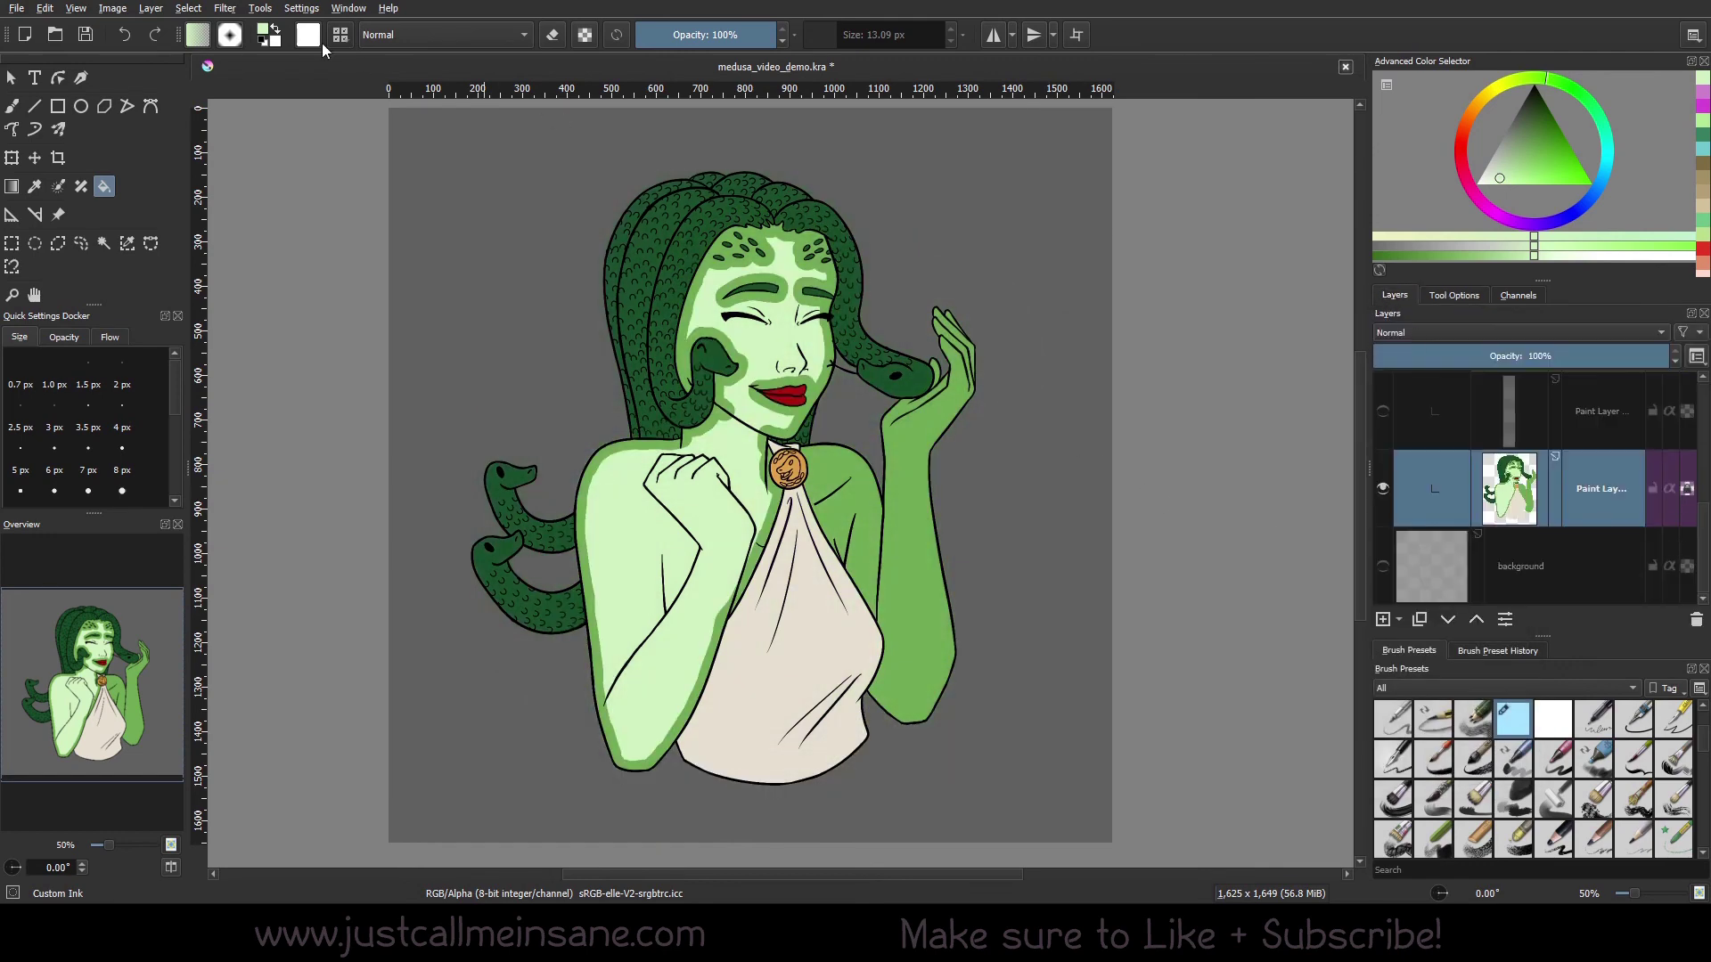
left_click(225, 8)
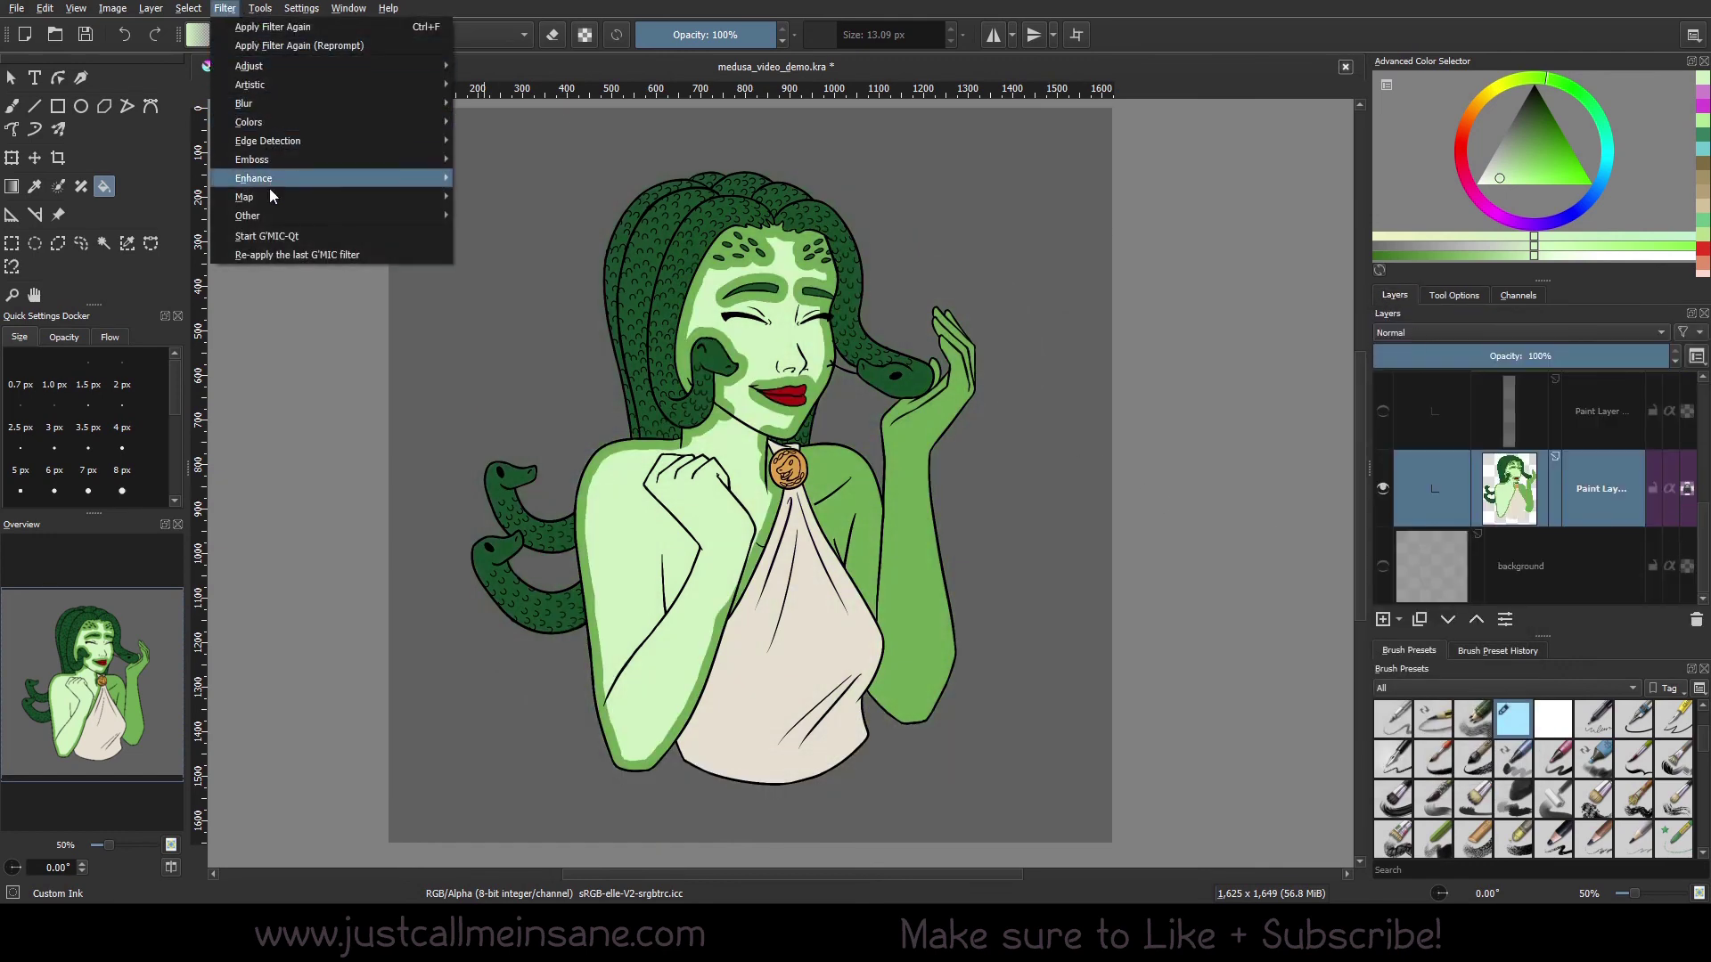
mouse_move(269, 66)
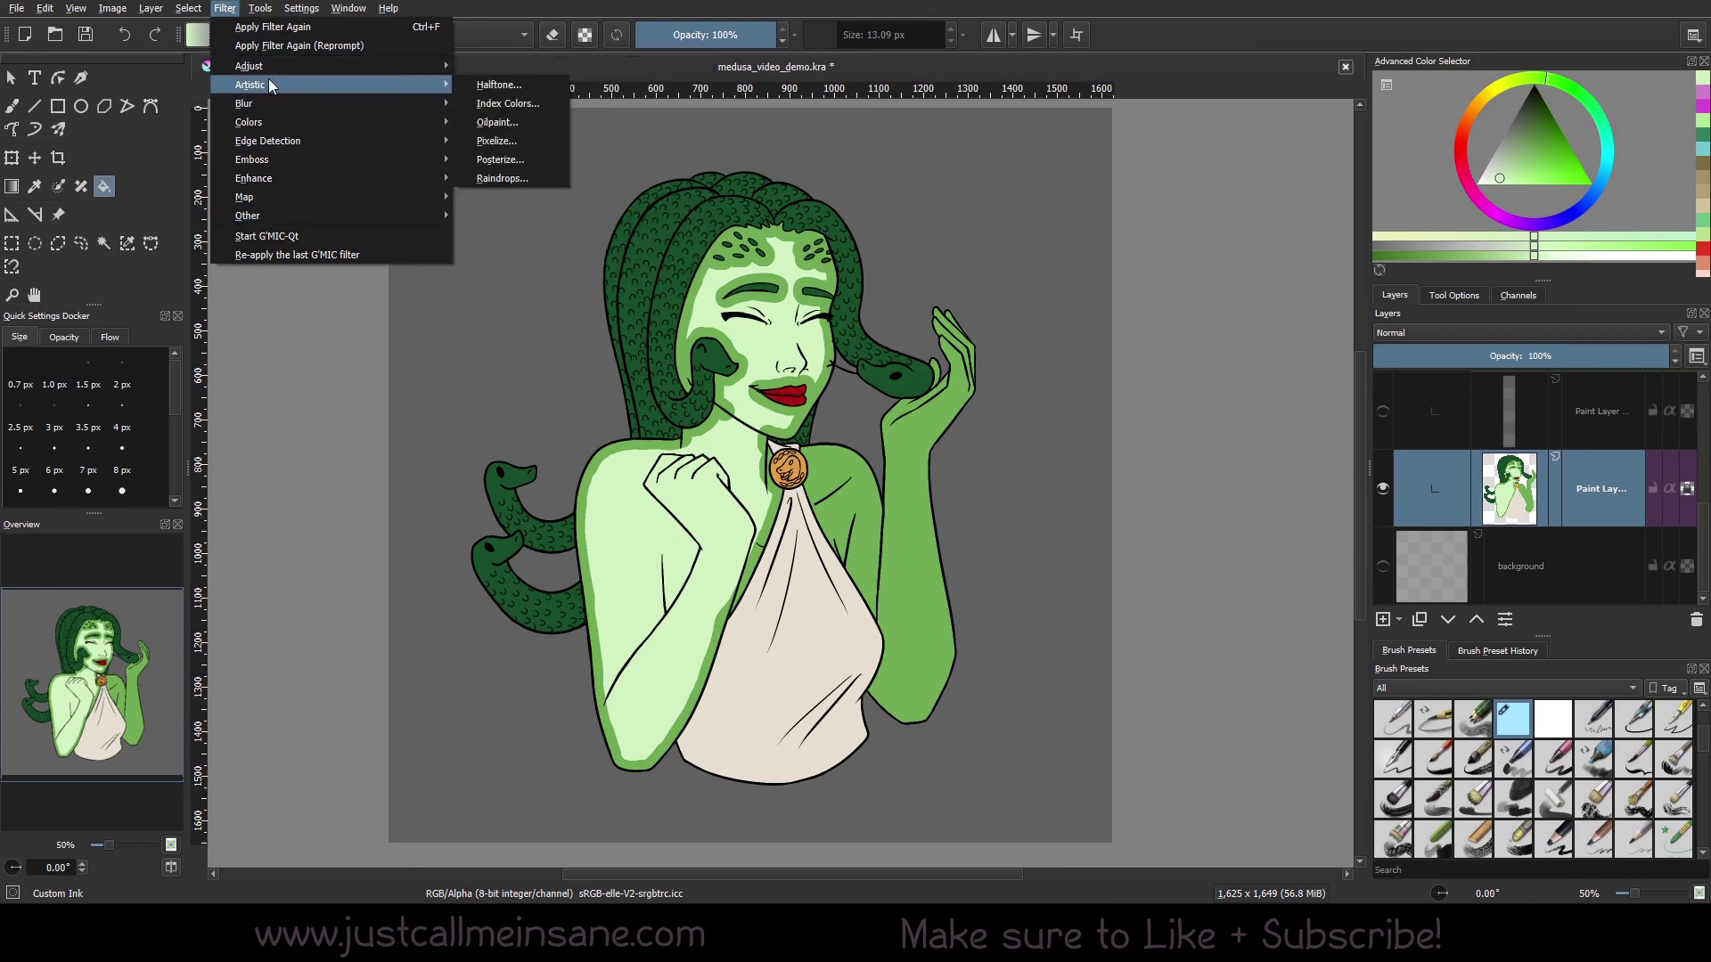
mouse_move(268, 103)
left_click(564, 114)
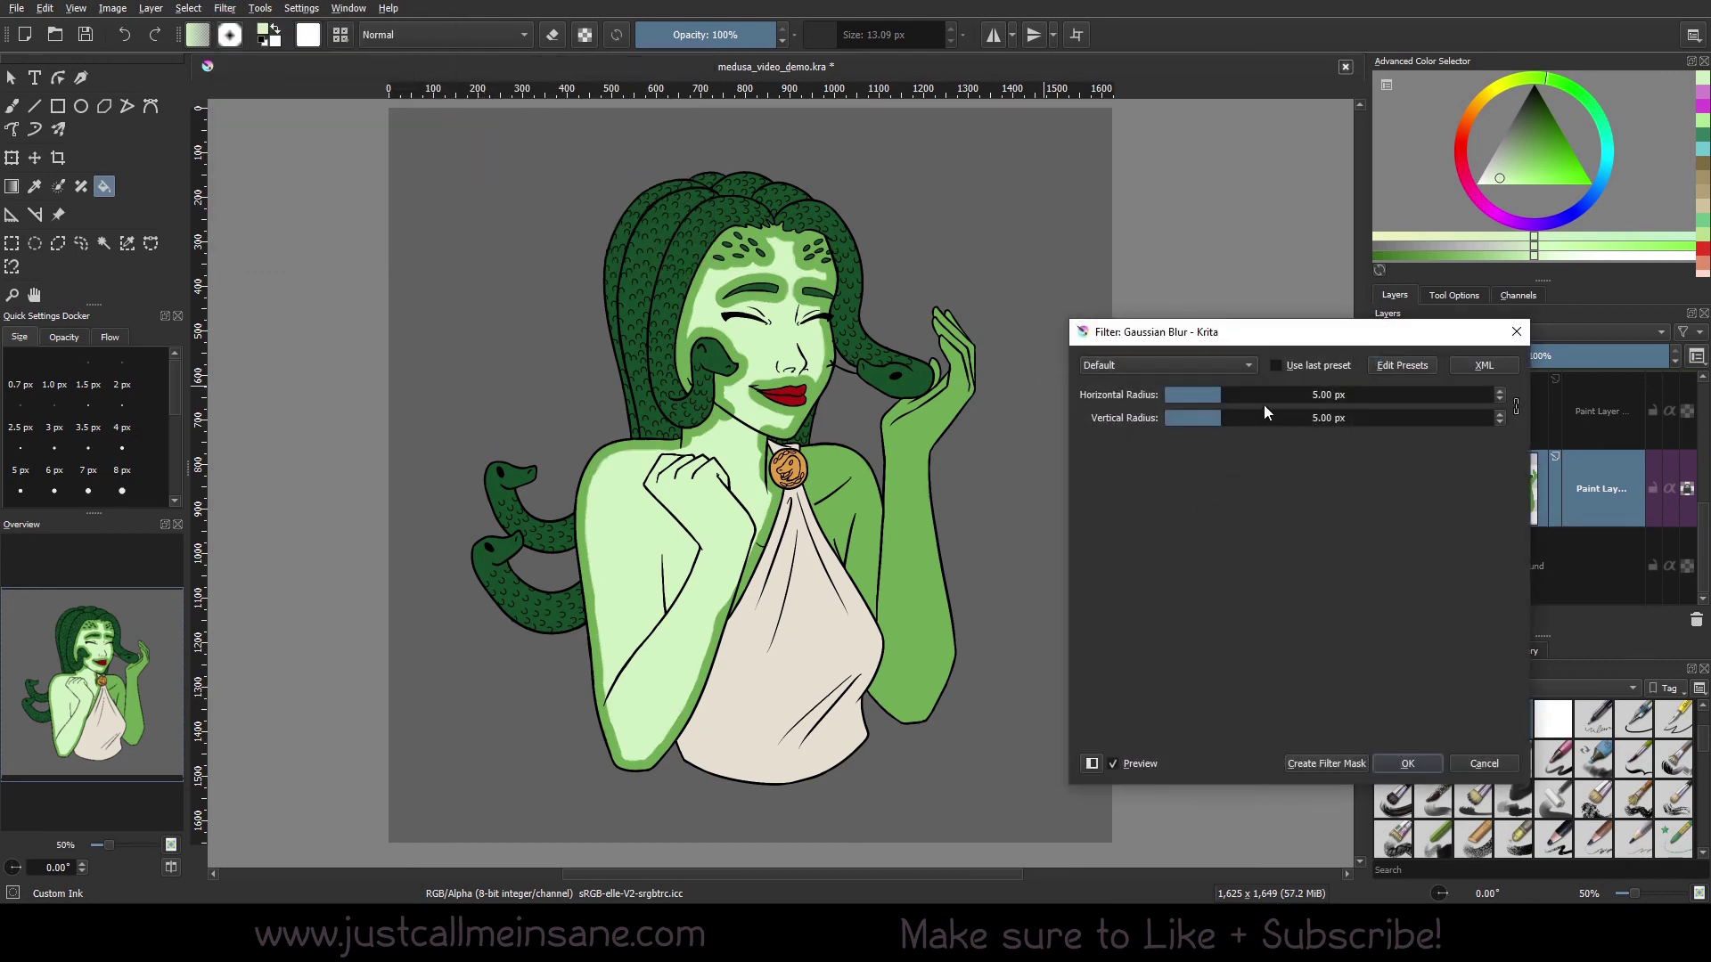
left_click_drag(1266, 395, 1374, 396)
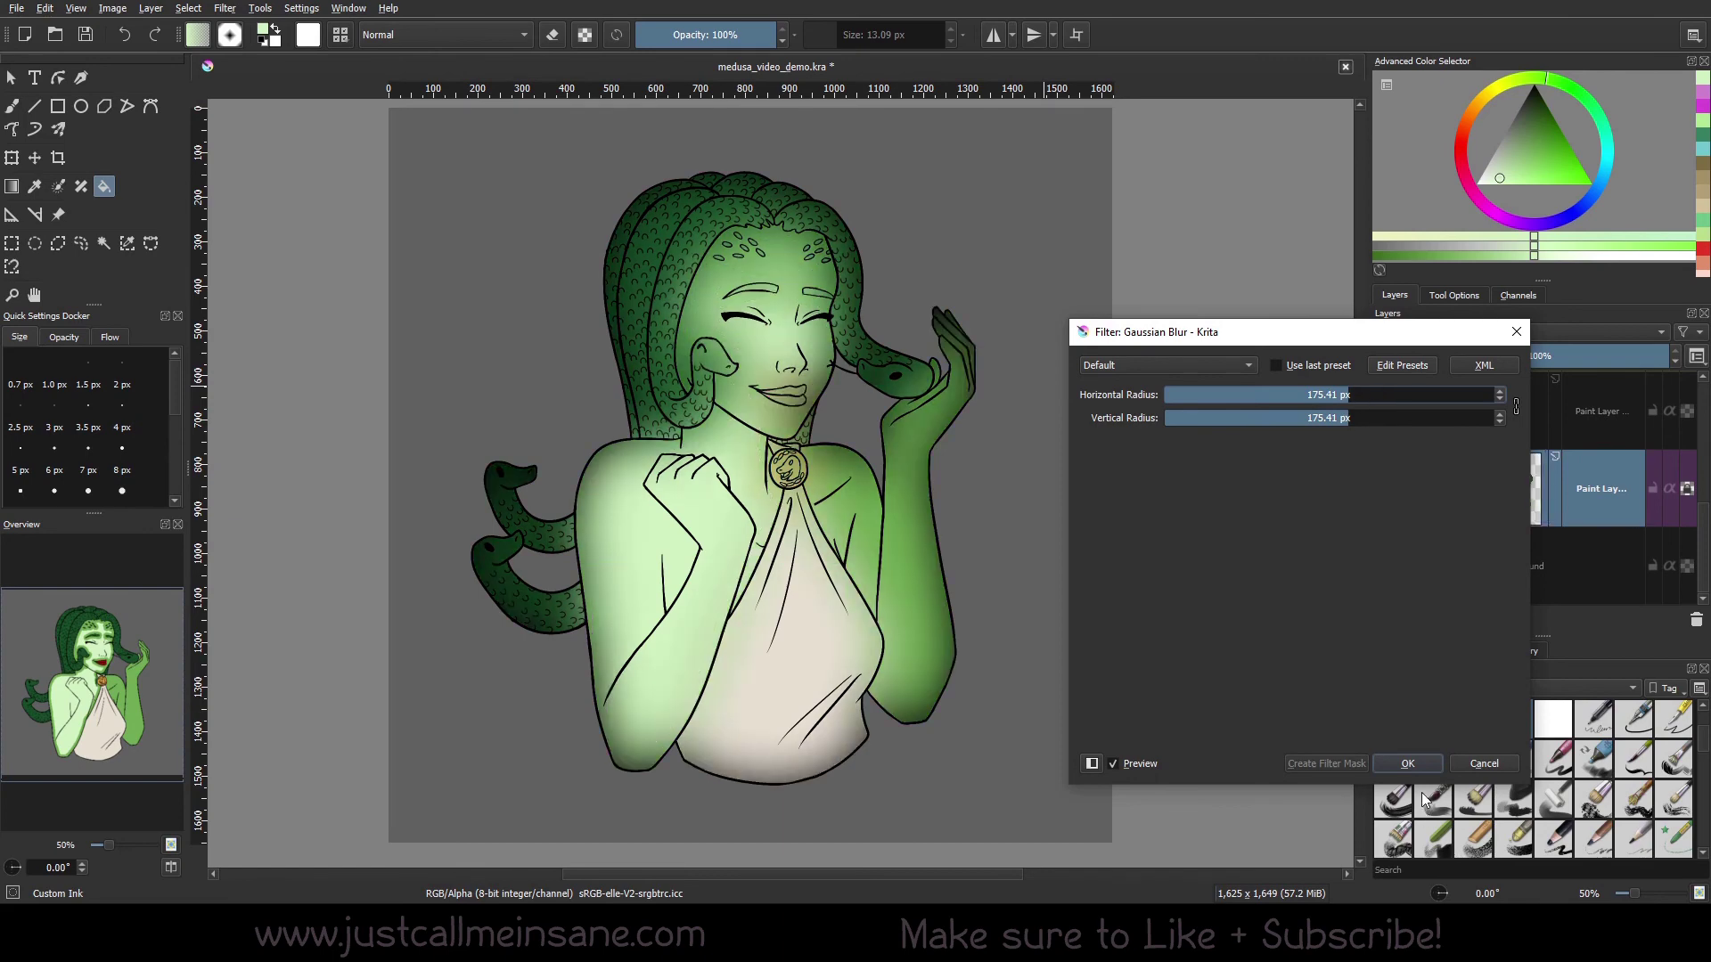
left_click(1412, 764)
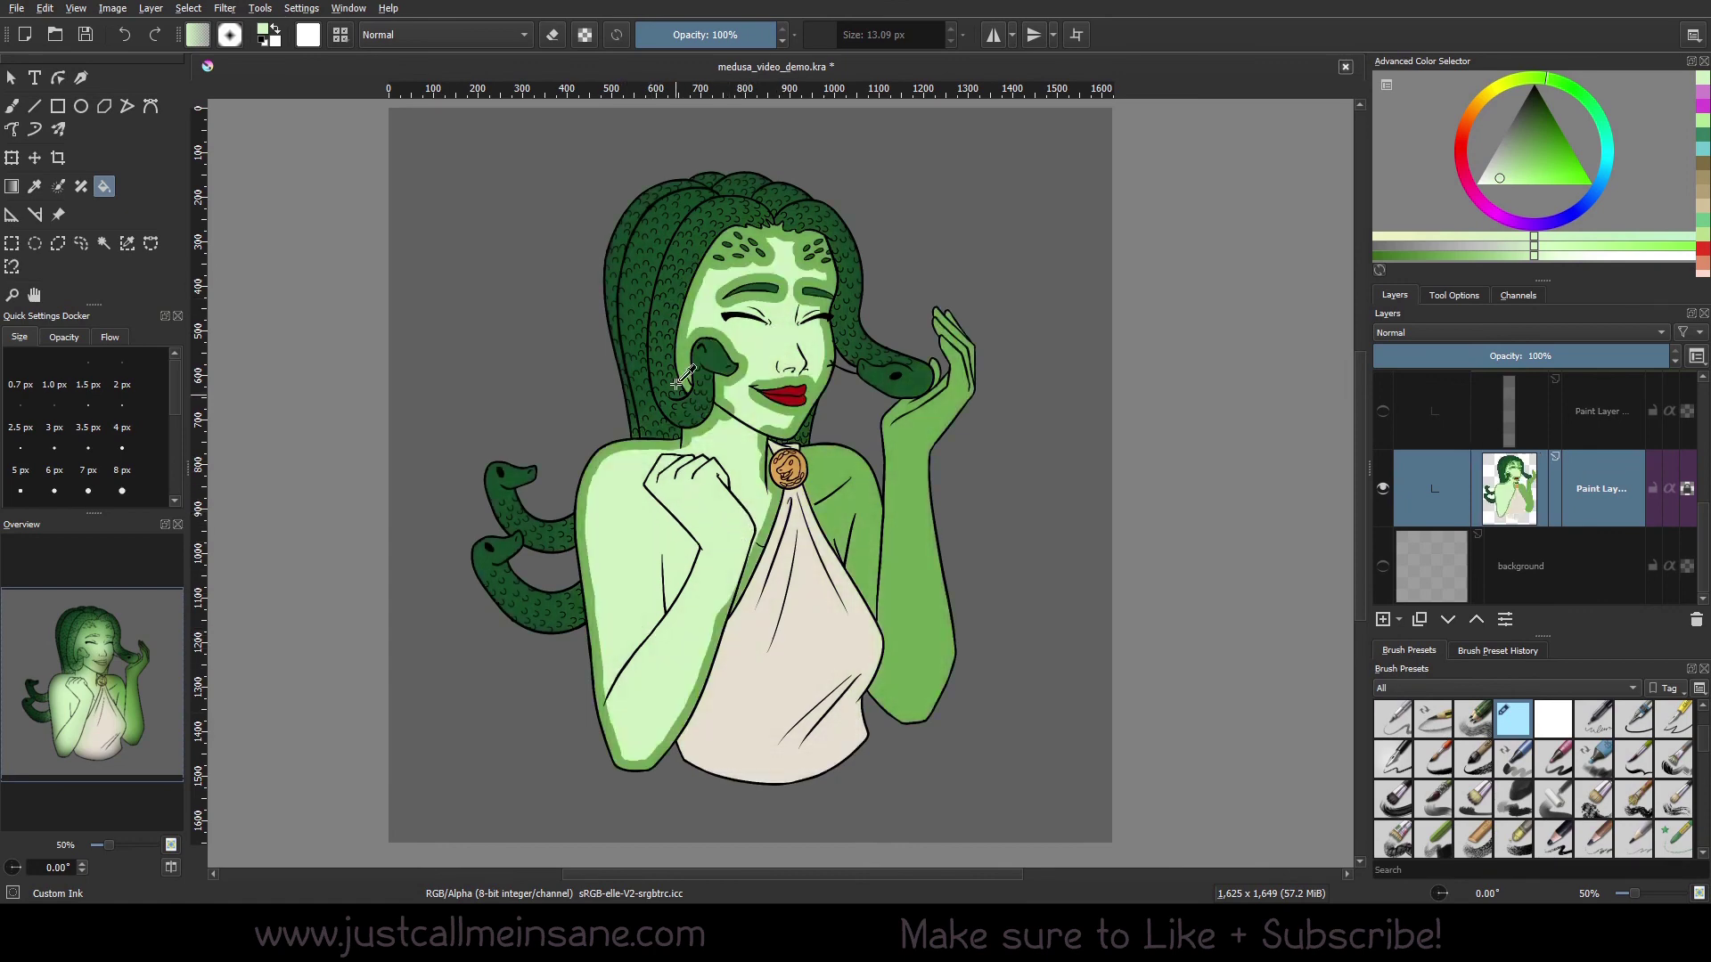
key("ctrl+z")
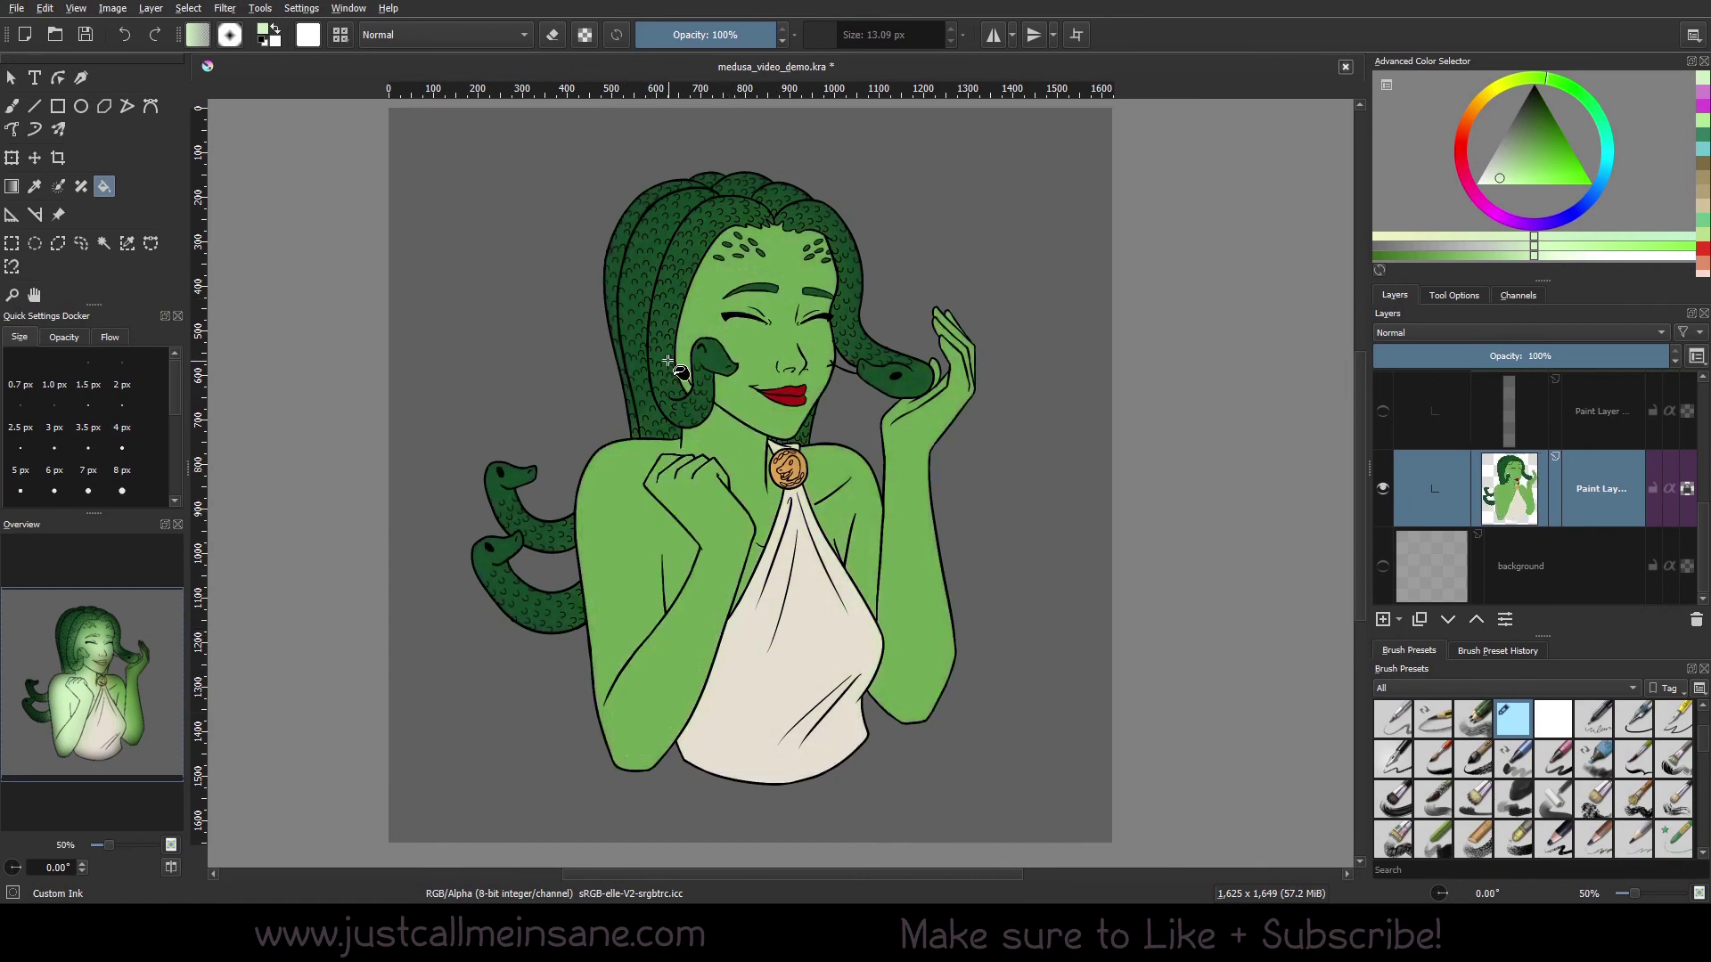
Fill the snake hair in pale green, reapply the last filter to the layer, and undo the blur
left_click(656, 348)
scroll(670, 359, "up", 1)
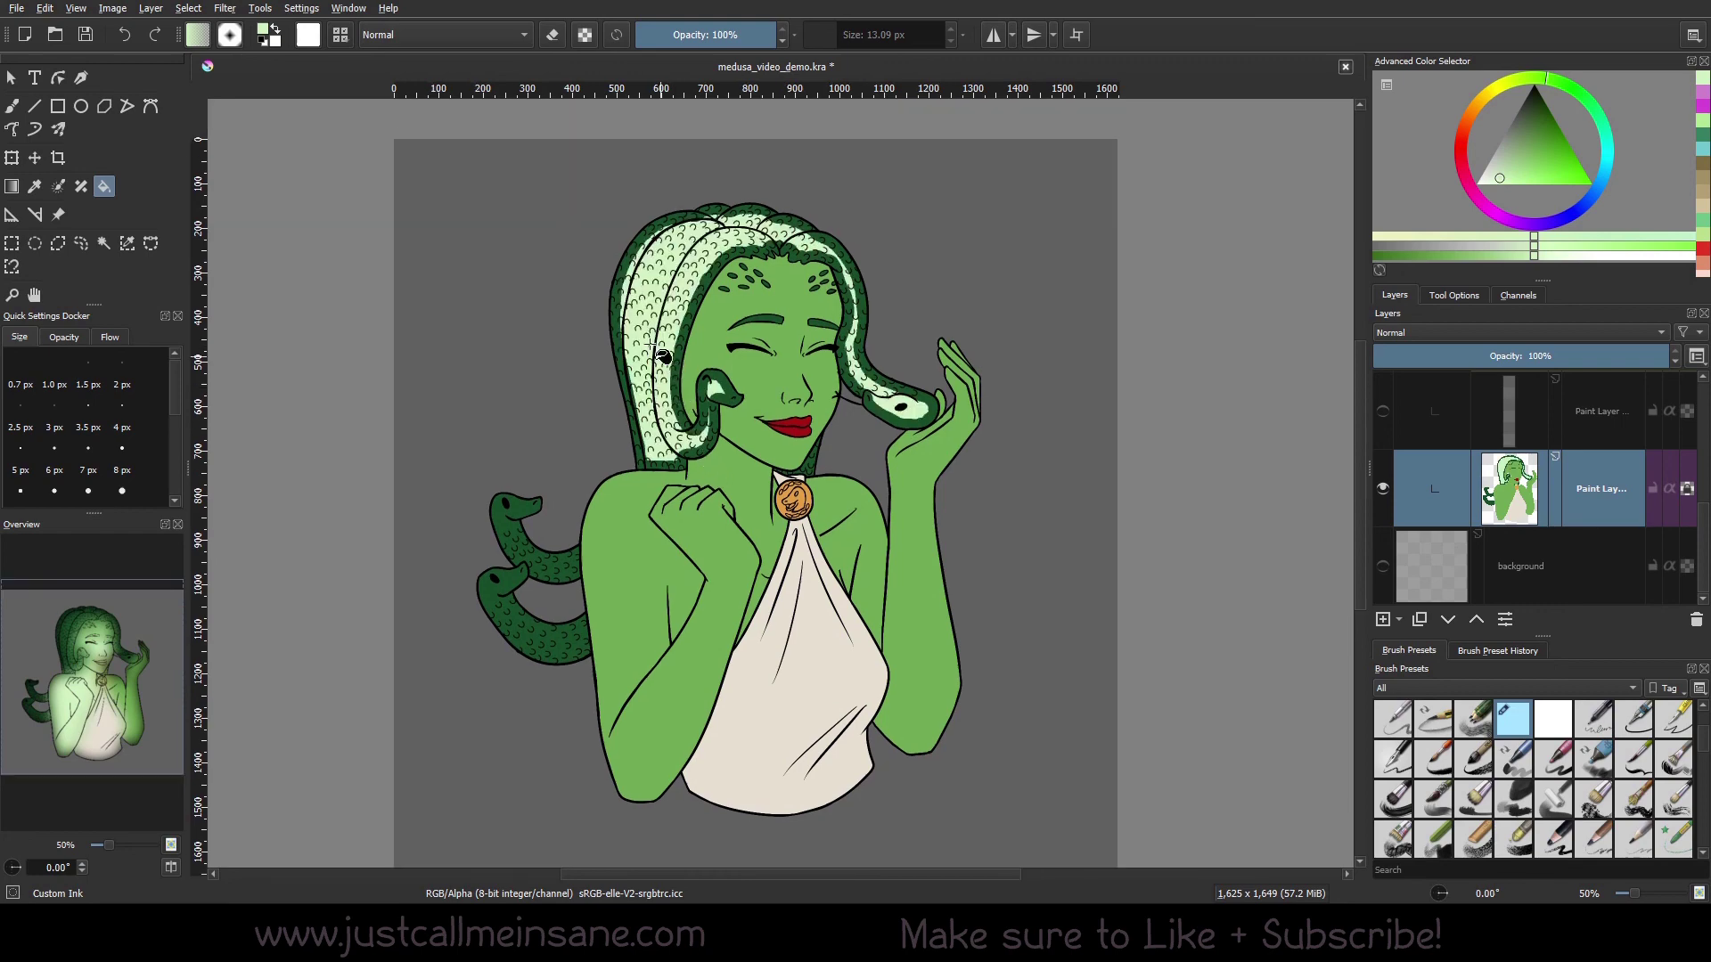
left_click(225, 8)
left_click(237, 34)
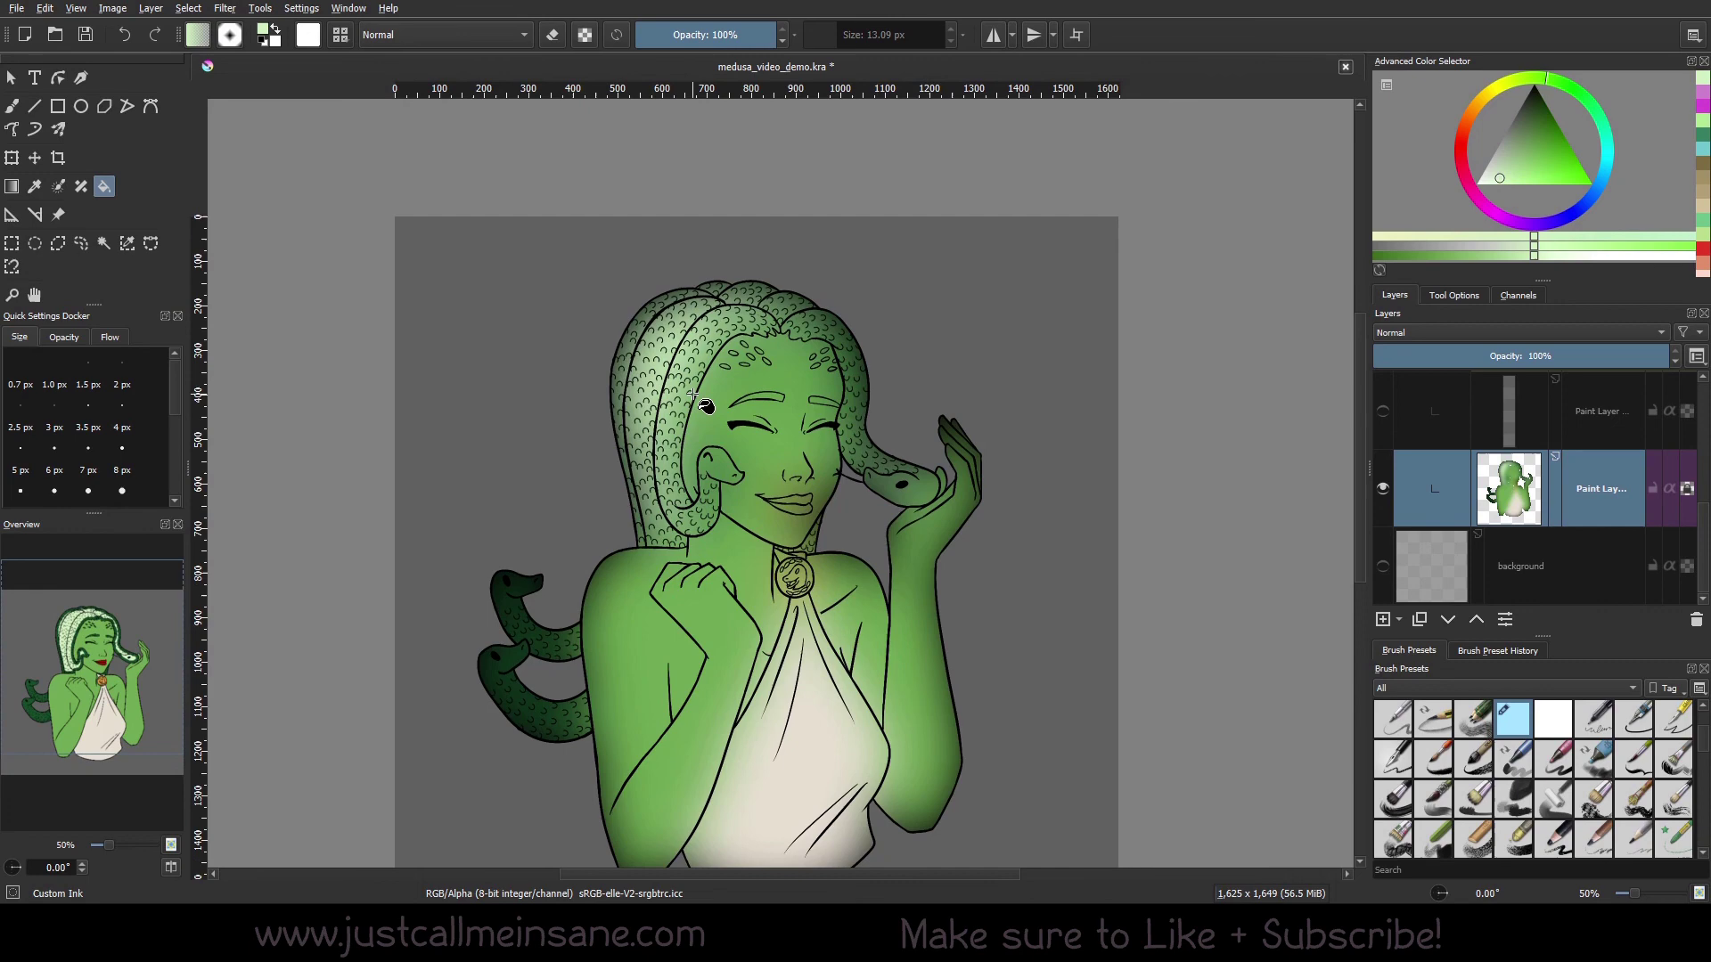
scroll(692, 394, "up", 2)
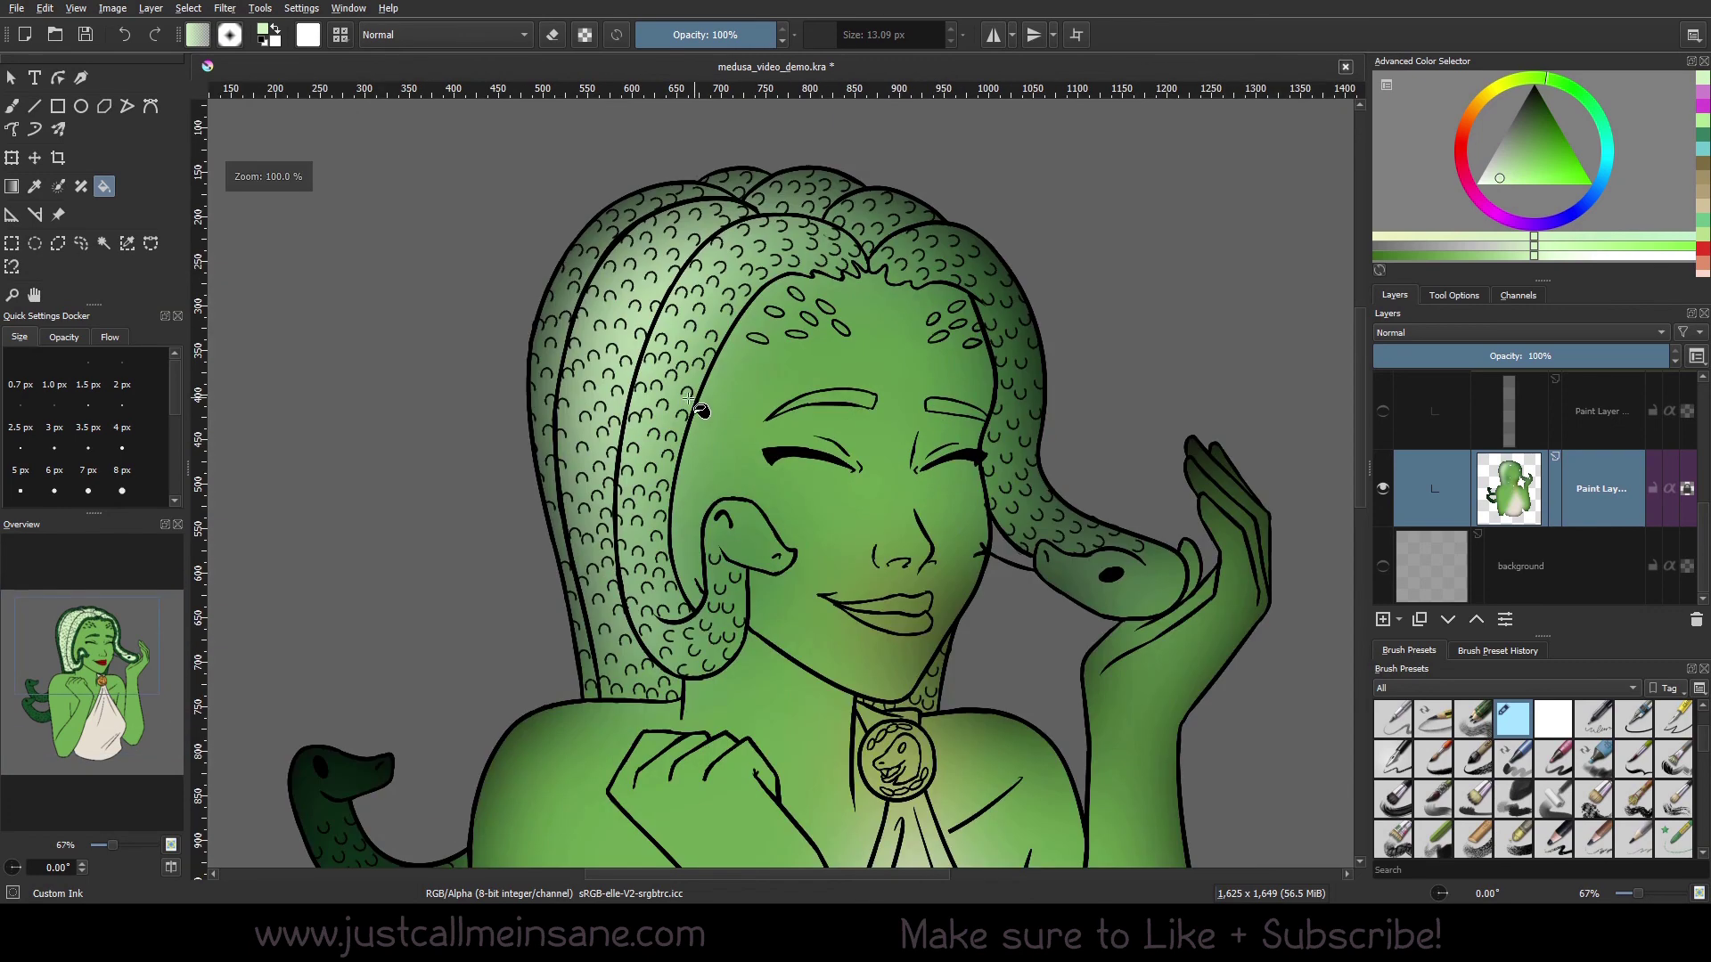
key("ctrl+z")
Try softening the edges of the pale green hair fill with the Blender Blur brush, and undo the strokes and the fill
key("b")
right_click(702, 355)
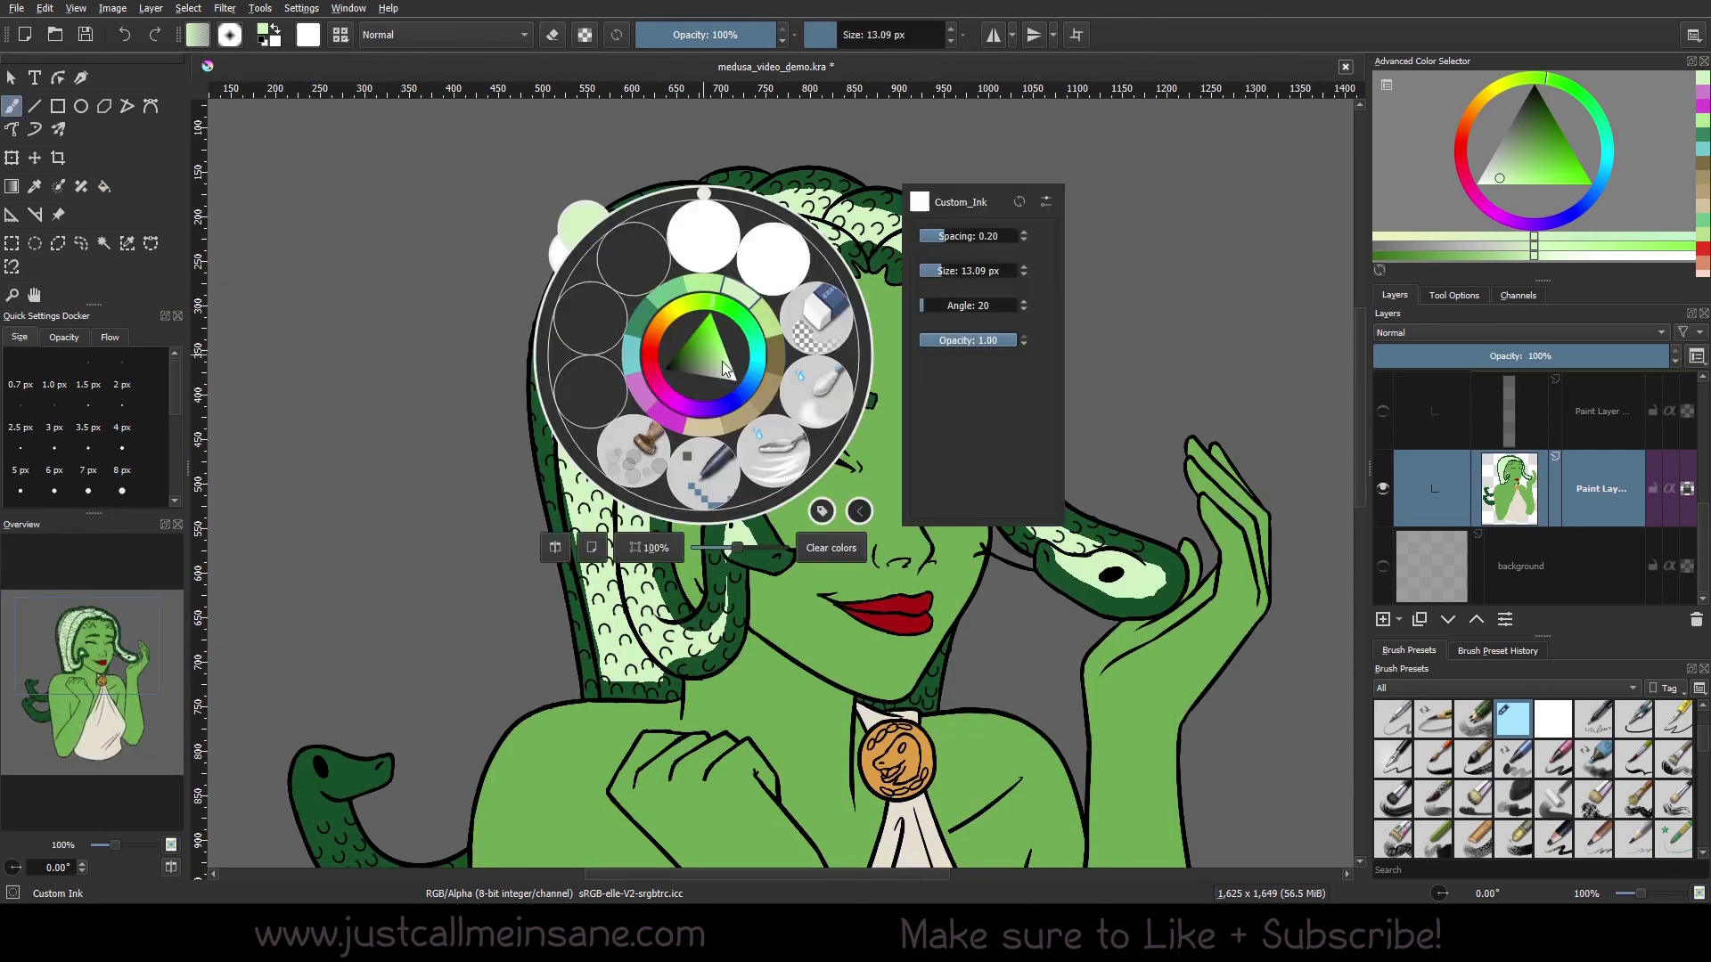
left_click(832, 393)
mouse_move(674, 417)
left_mouse_down()
mouse_move(720, 295)
mouse_move(682, 400)
left_mouse_up()
mouse_move(701, 394)
left_mouse_down("shift")
mouse_move(752, 395)
mouse_move(658, 499)
mouse_move(802, 270)
left_mouse_up("shift")
key("ctrl+z")
key("ctrl+z")
key("ctrl+z")
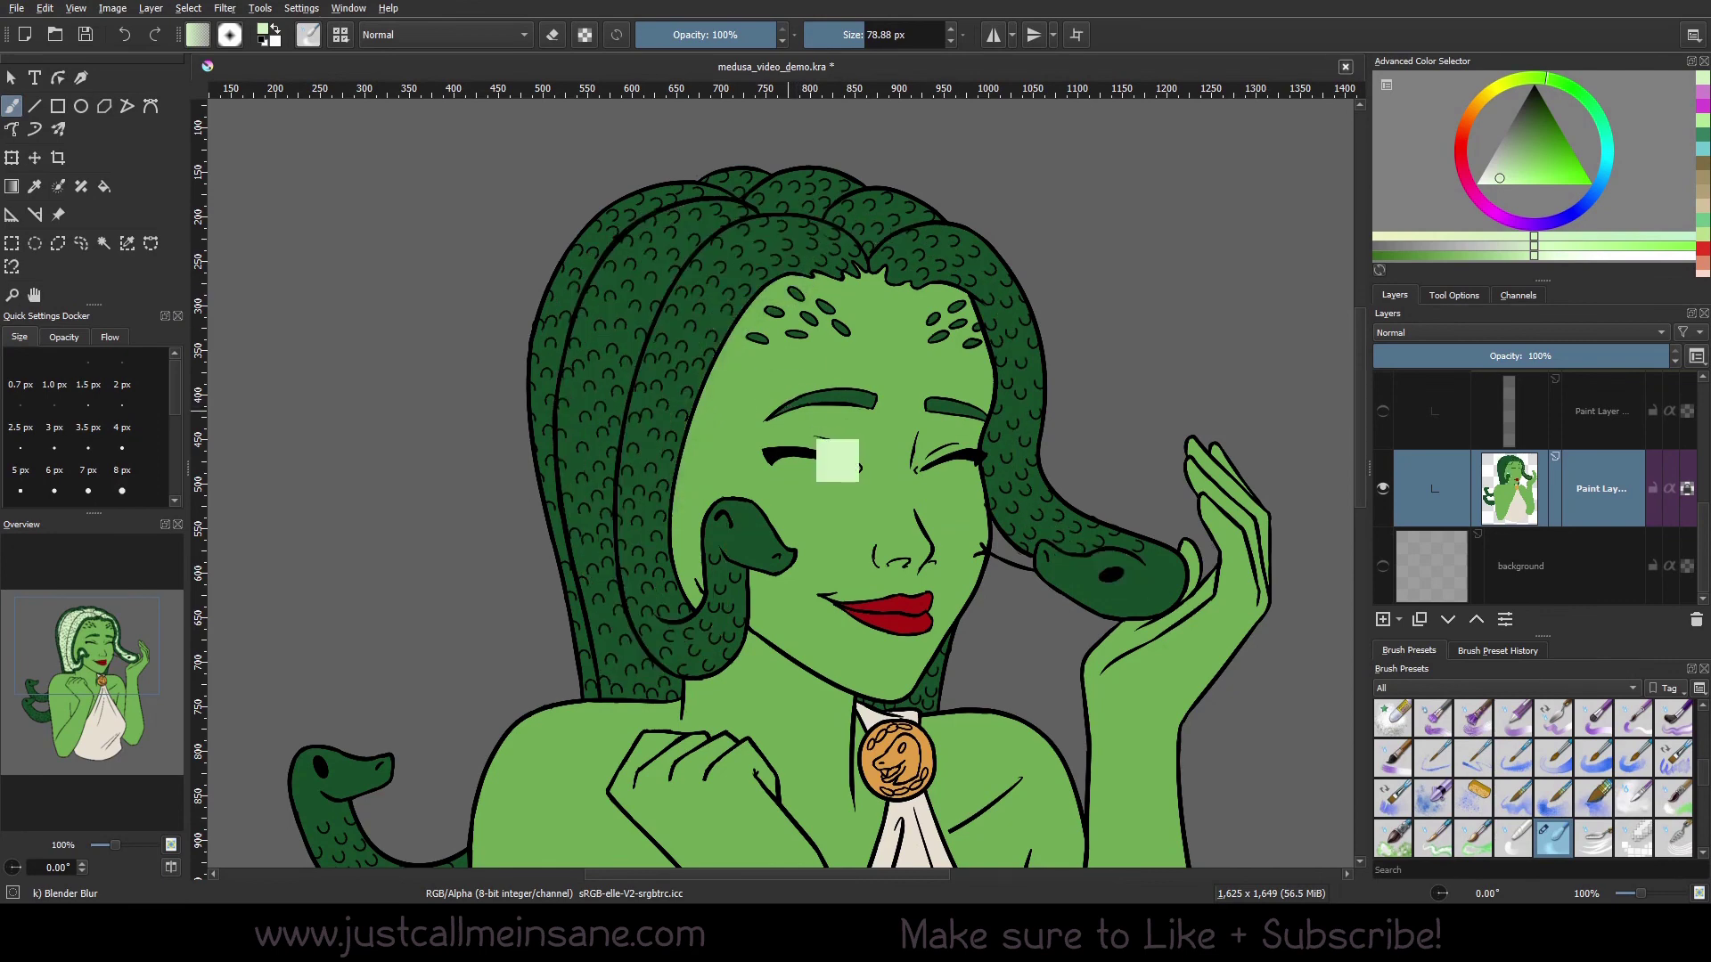
Switch the brush back to the Custom Ink preset
right_click(789, 414)
left_click(786, 295)
scroll(773, 466, "down", 2)
left_click_drag(773, 466, 682, 253)
scroll(740, 351, "down", 1)
left_click_drag(739, 352, 758, 408)
Set the Fill tool's feathering radius to 20 px, try a pale green fill on the snake hair, and undo the fill
left_click(1453, 295)
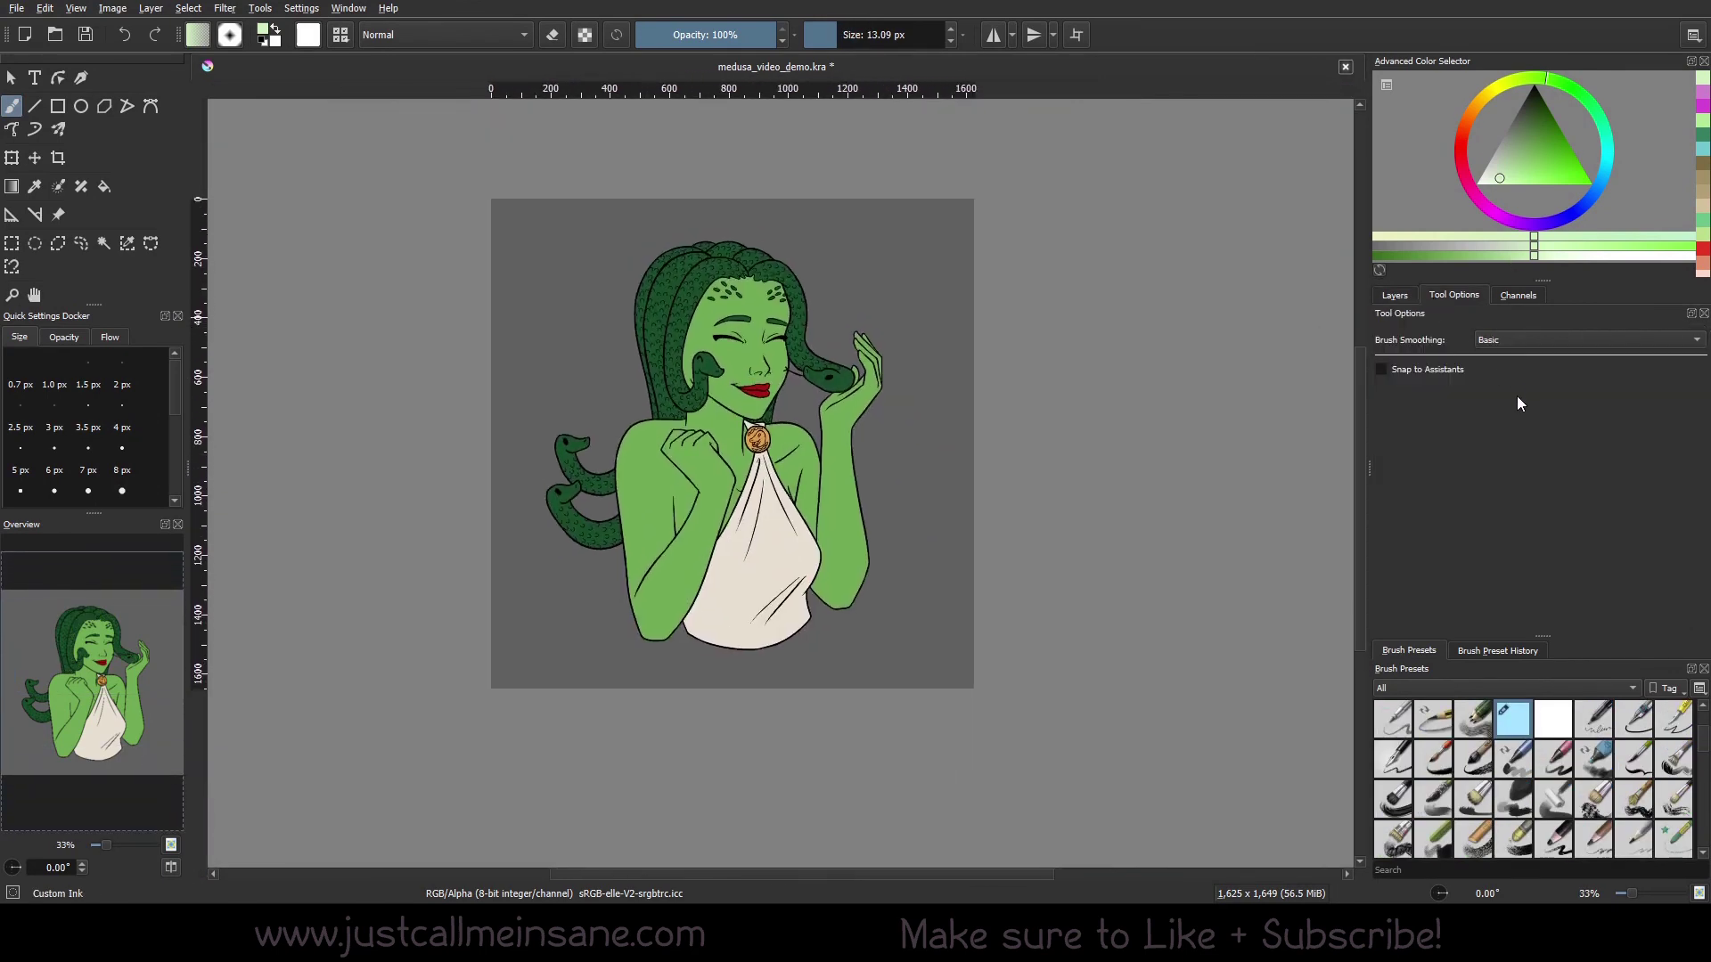
left_click(104, 186)
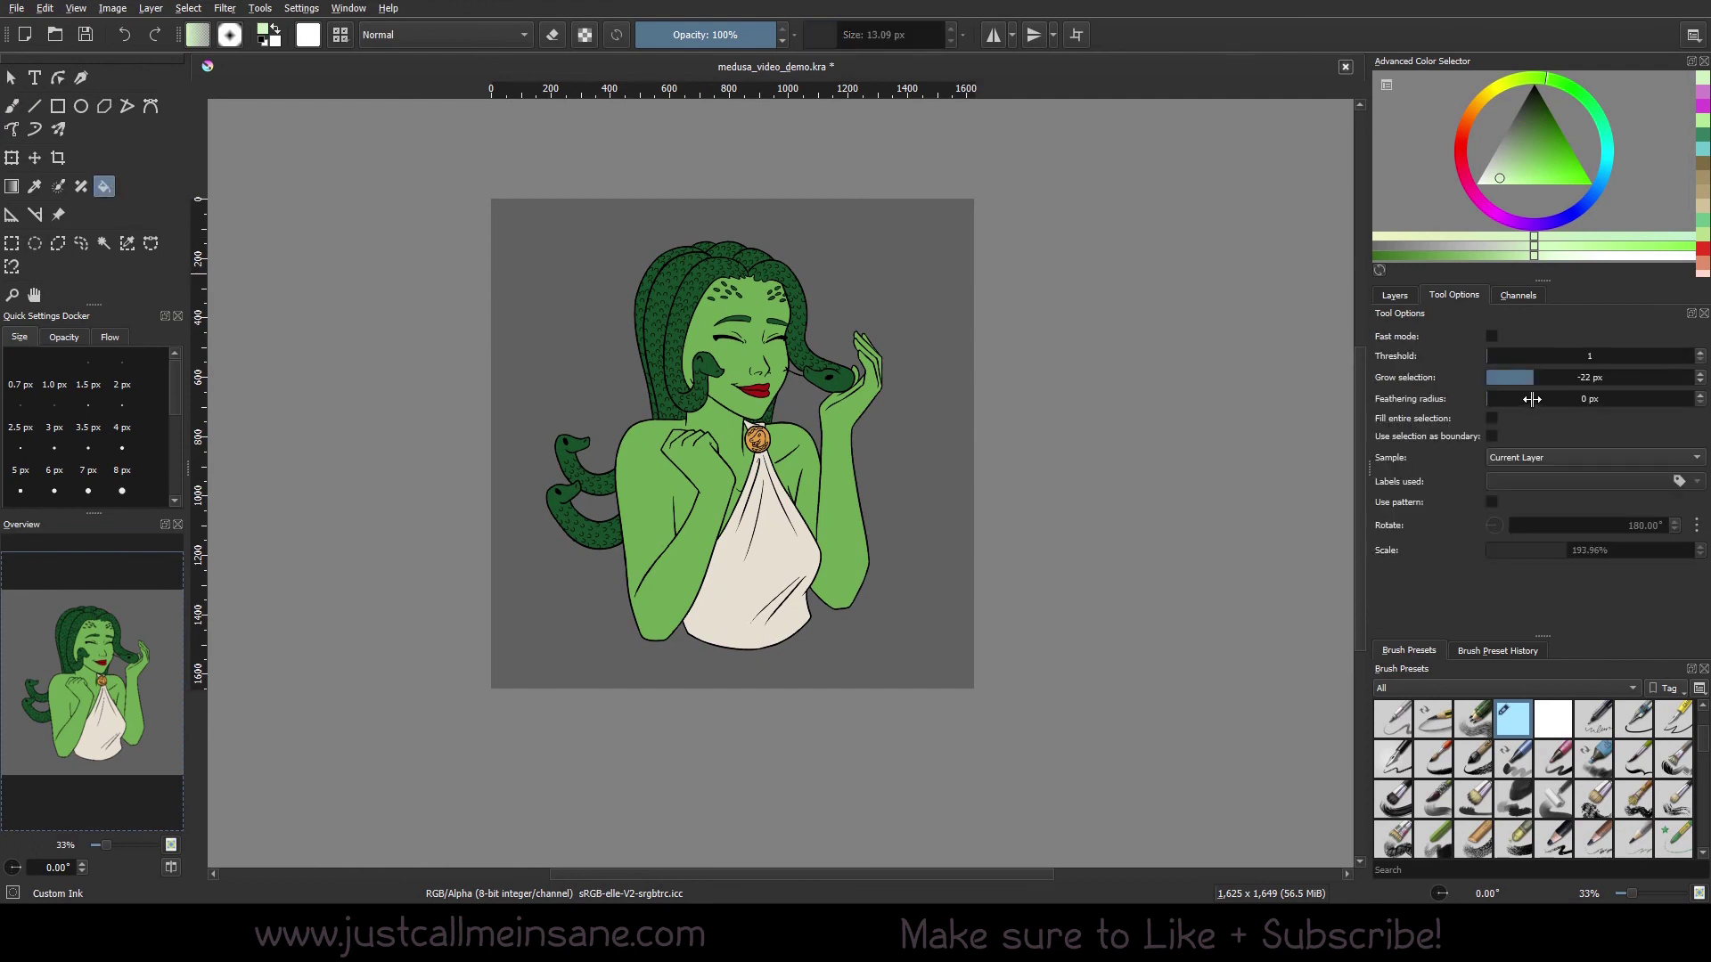
left_click_drag(1533, 399, 1584, 399)
left_click(668, 340)
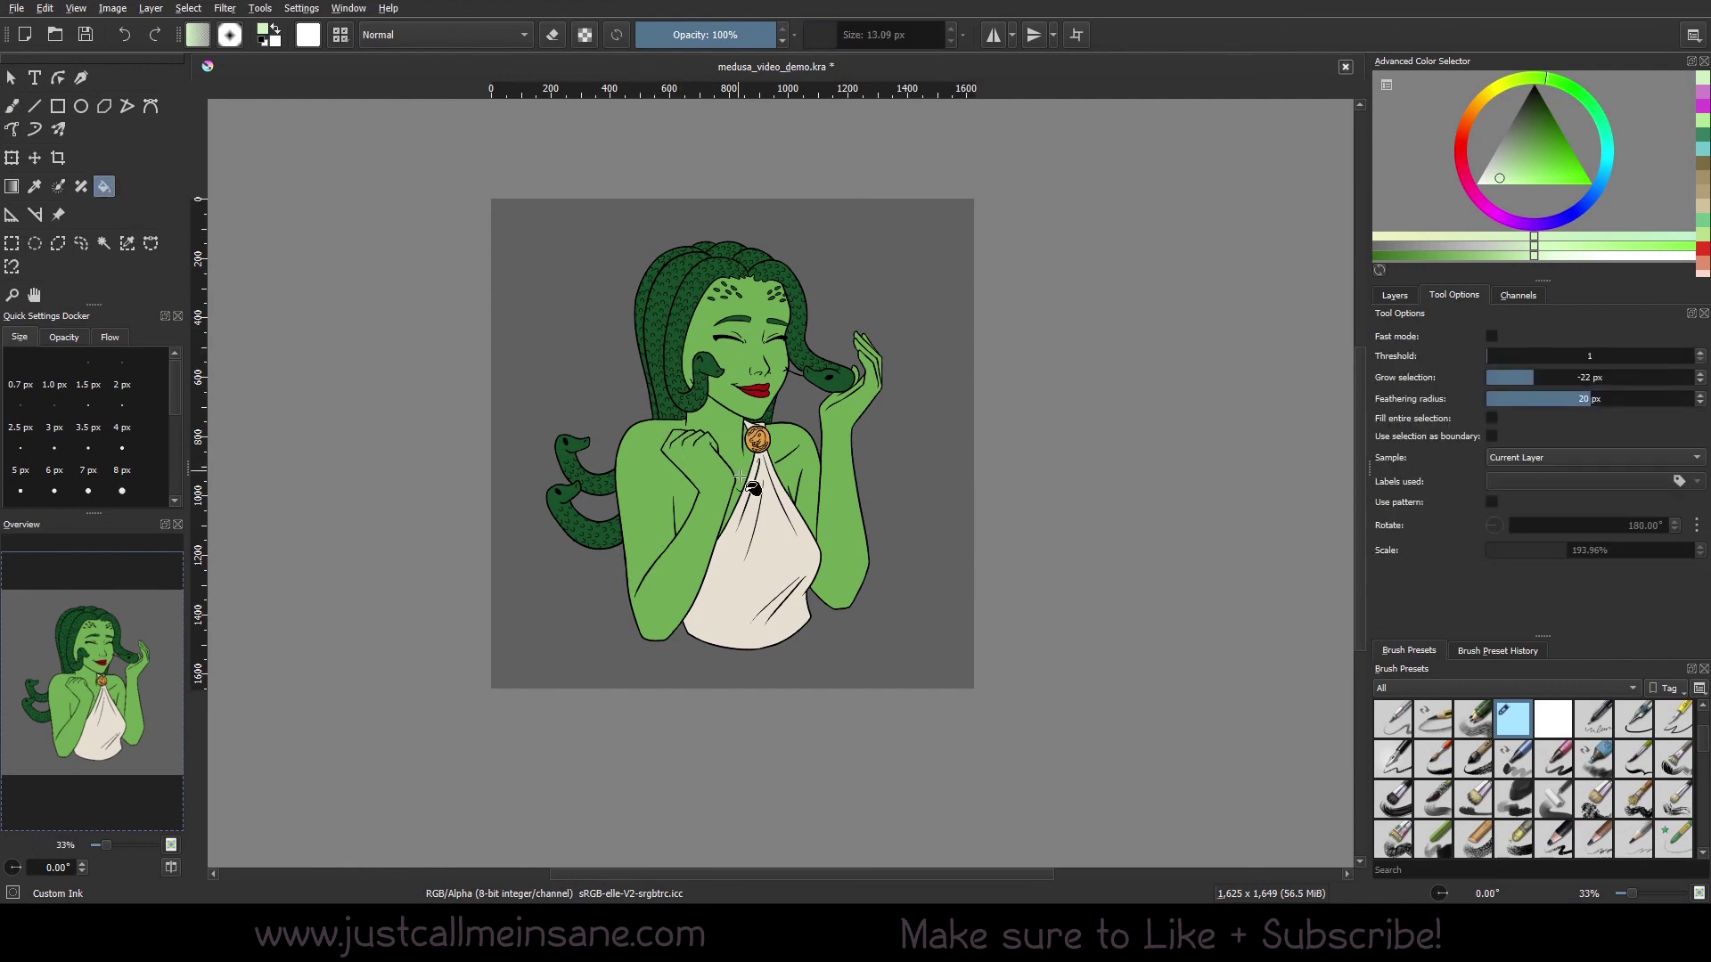
left_click_drag(707, 317, 677, 399)
key("ctrl+z")
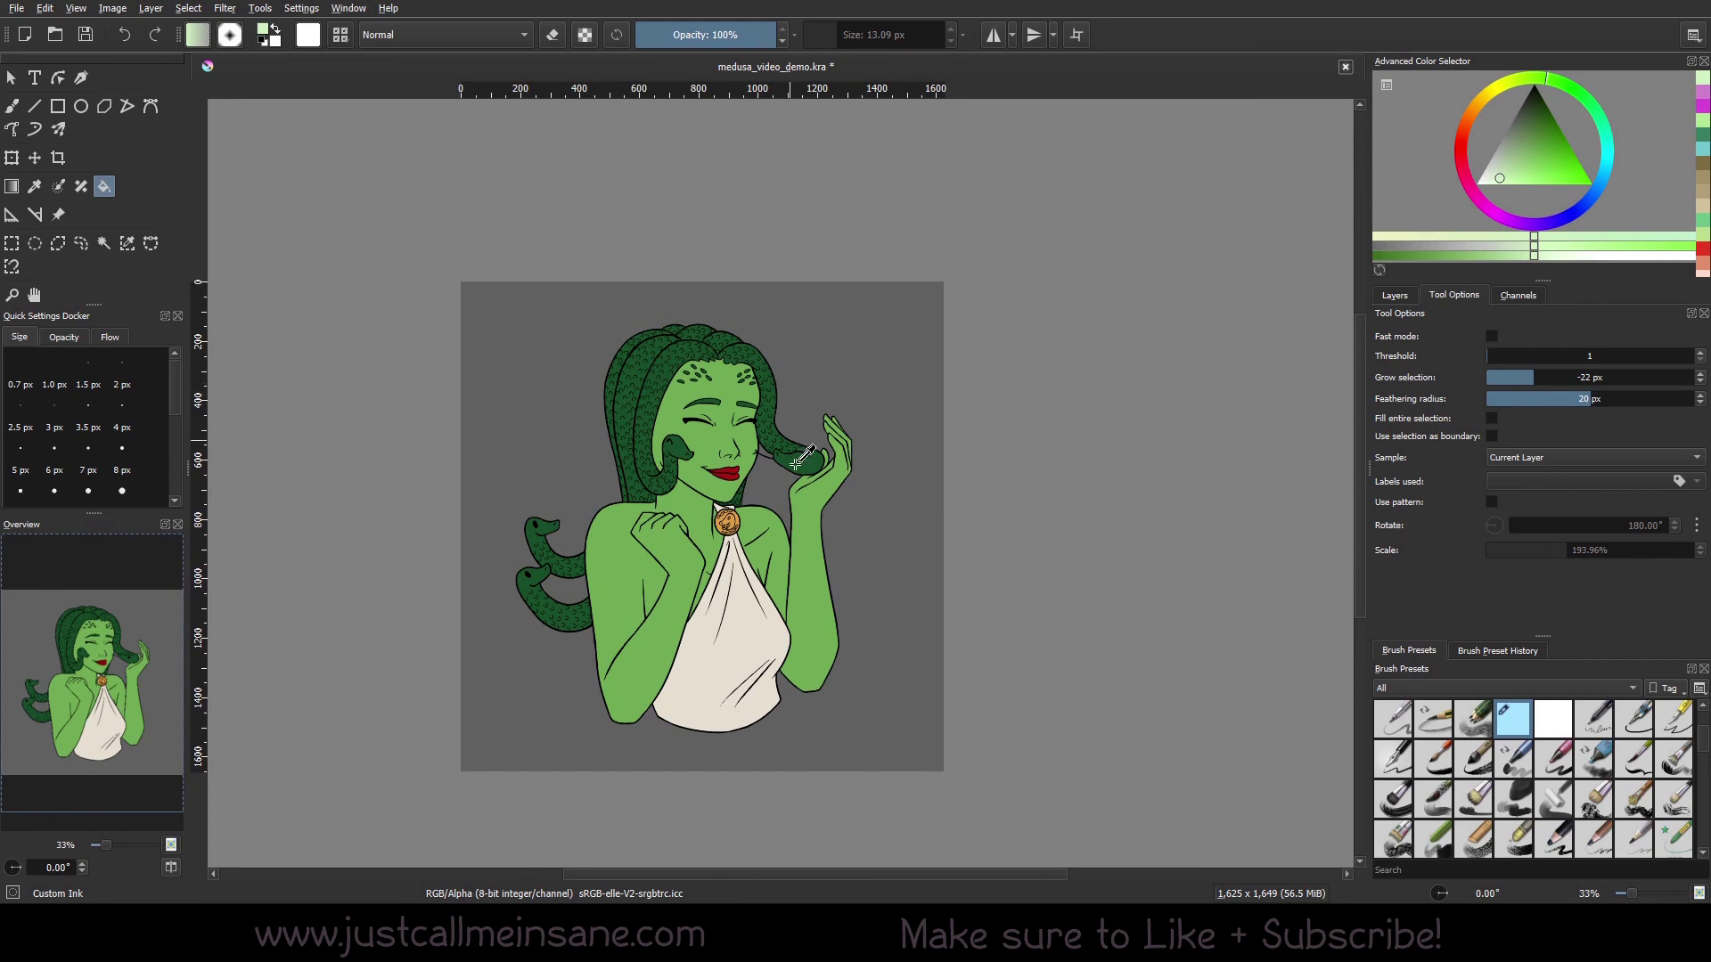
Choose a medium green foreground colour and fill the snake hair with it
left_click_drag(1542, 166, 1531, 149)
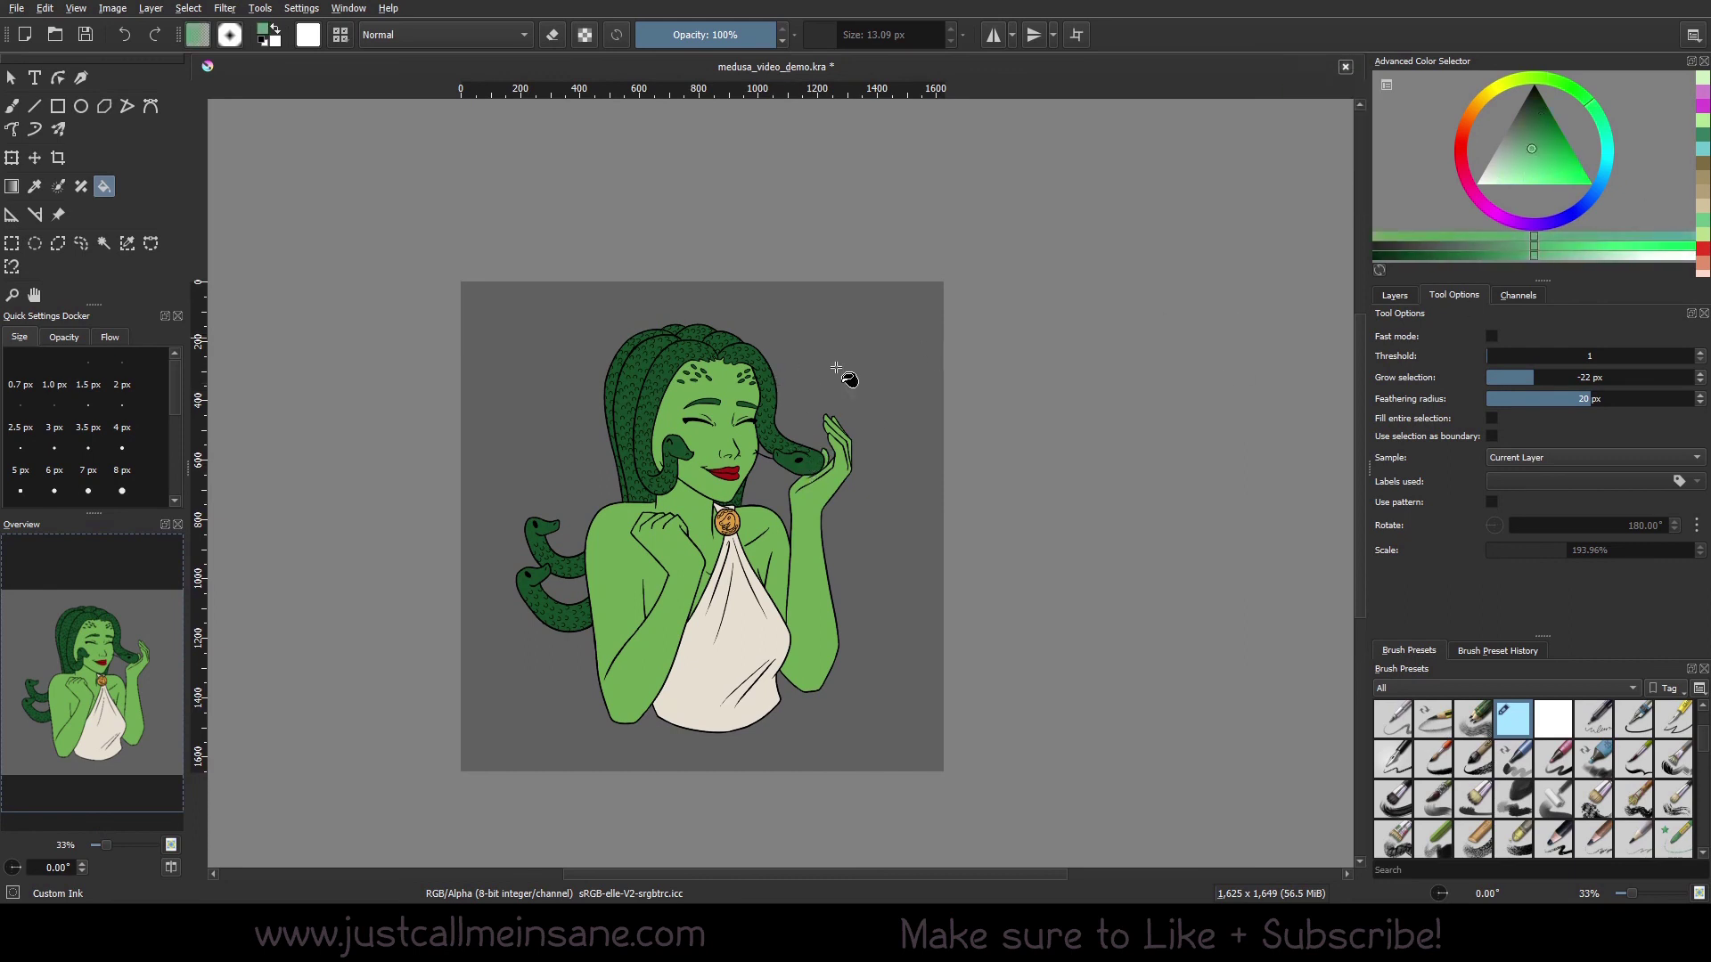
left_click(664, 381)
left_click_drag(1035, 417, 1052, 451)
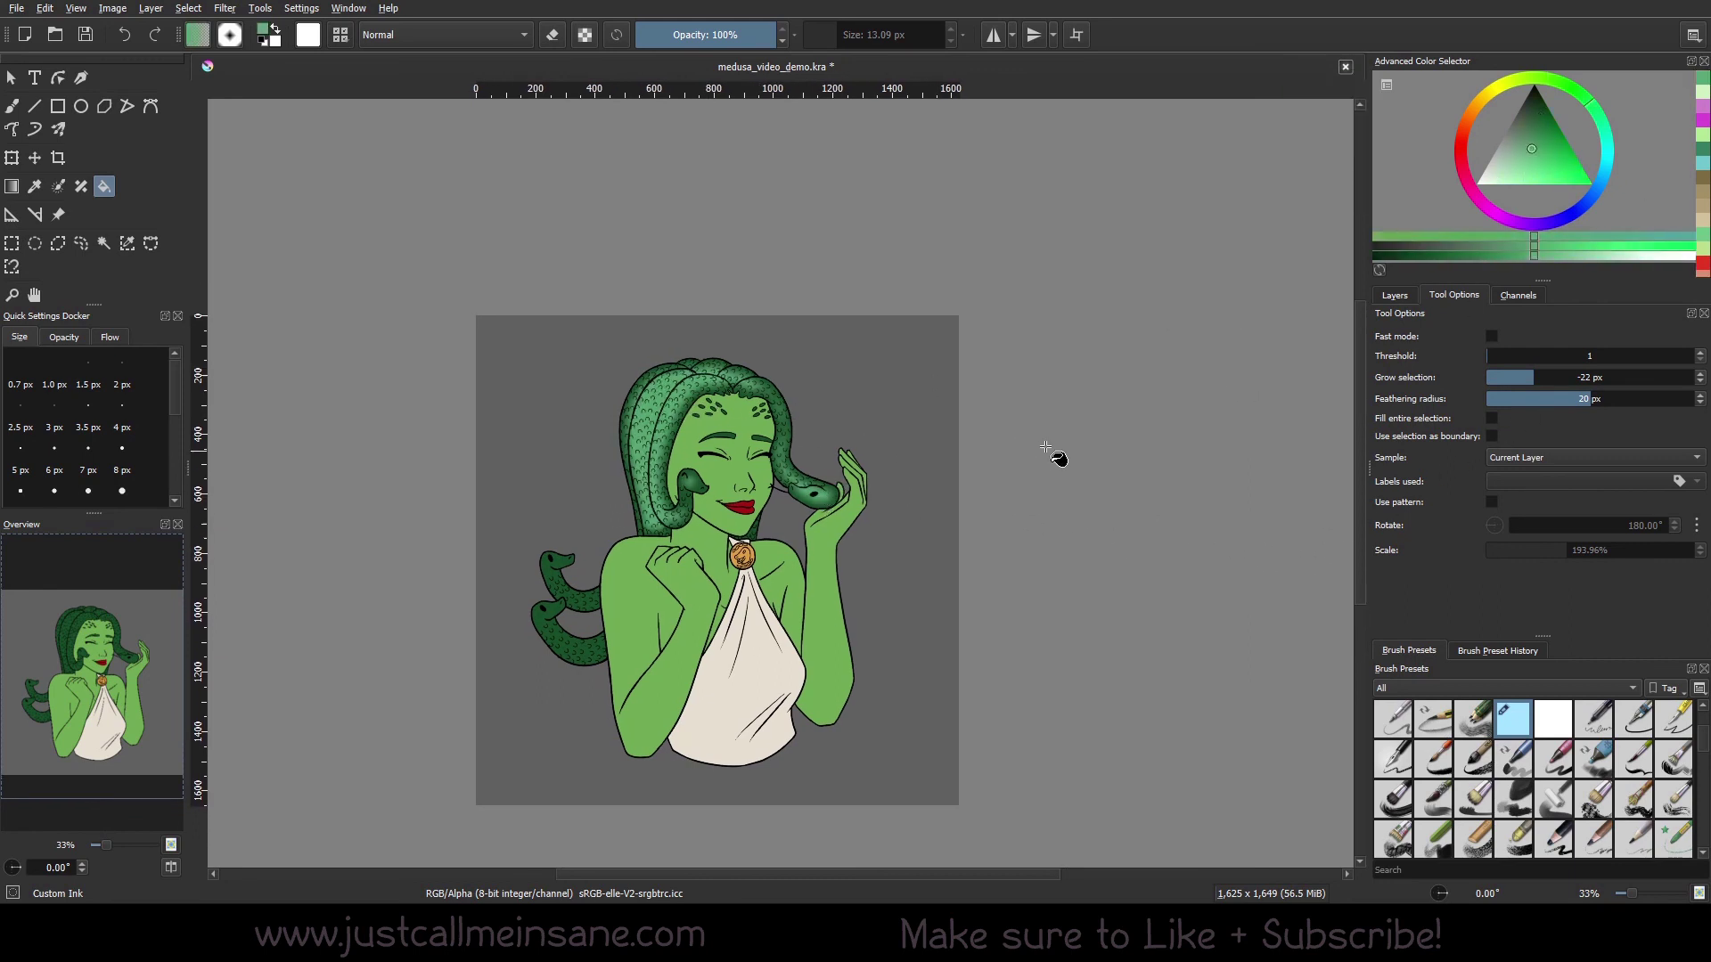
scroll(905, 477, "down", 1)
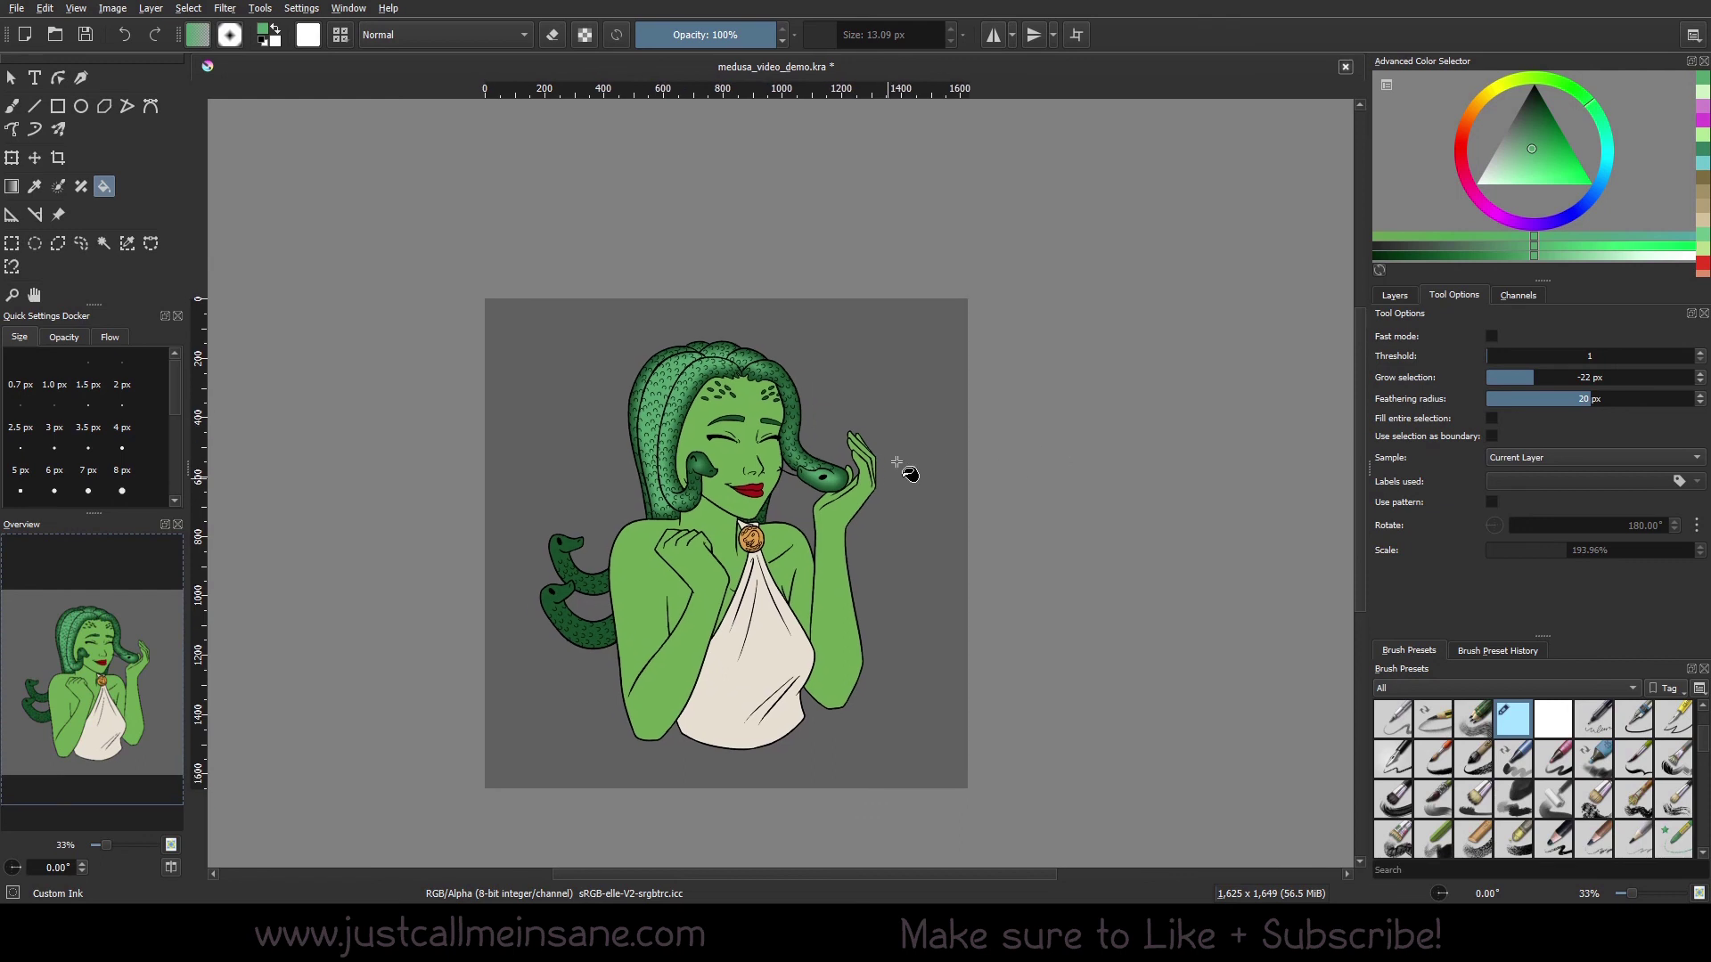
scroll(900, 417, "down", 1)
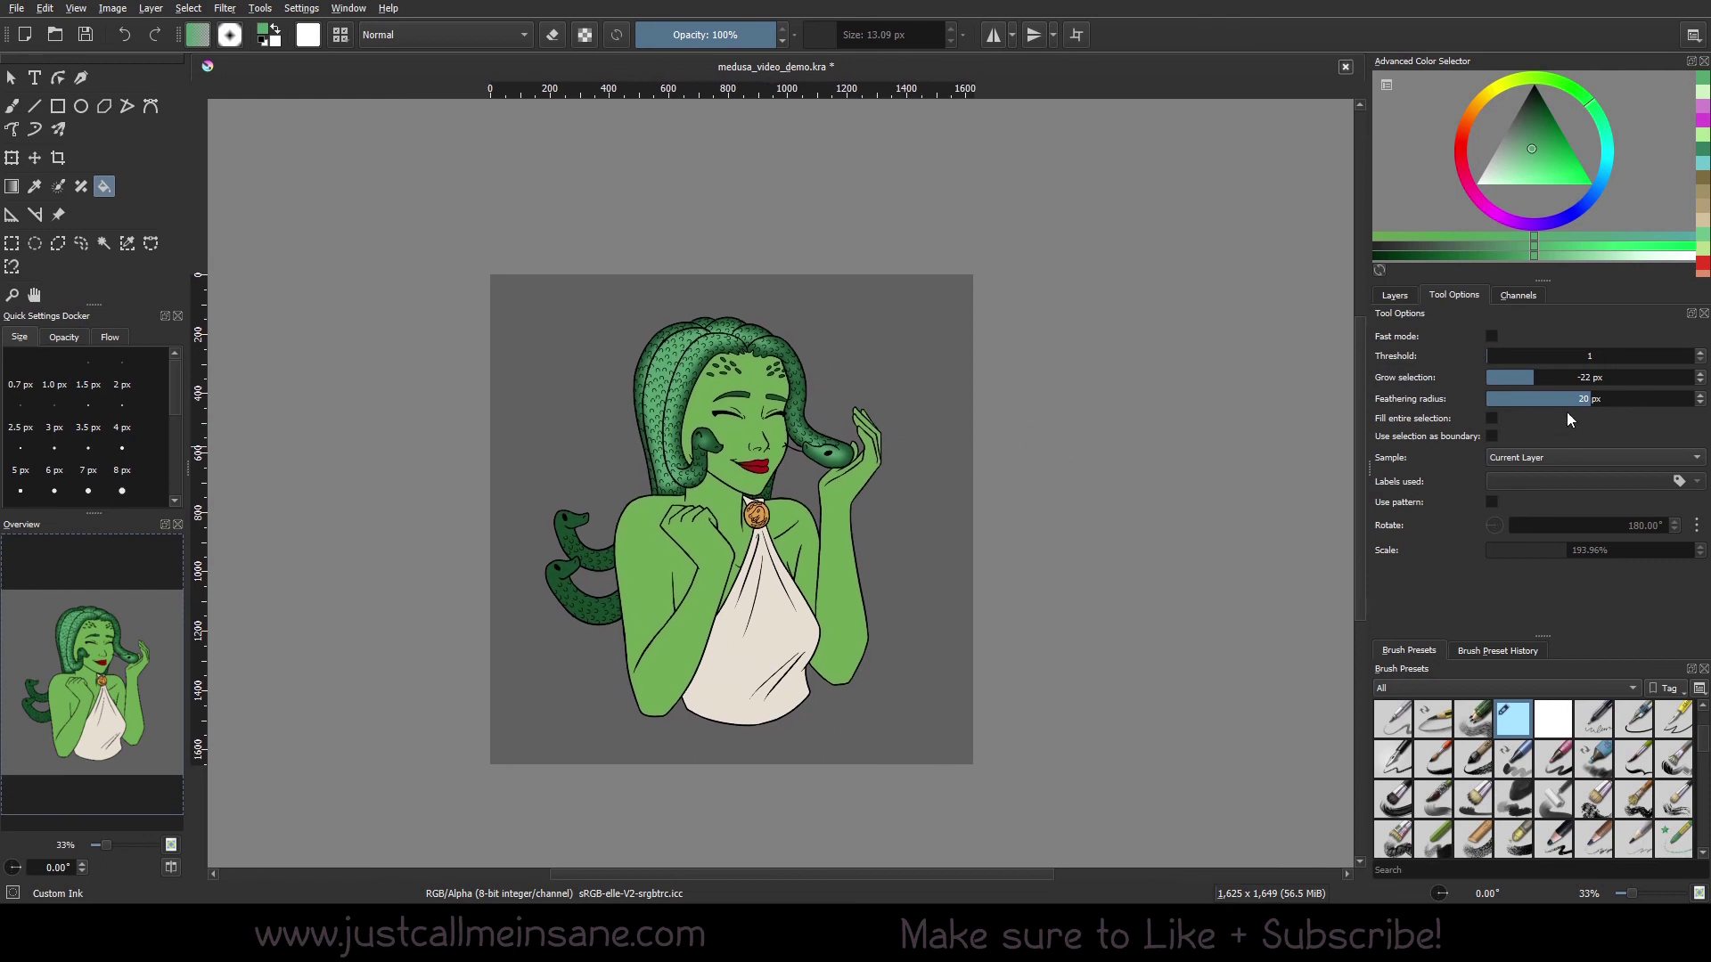